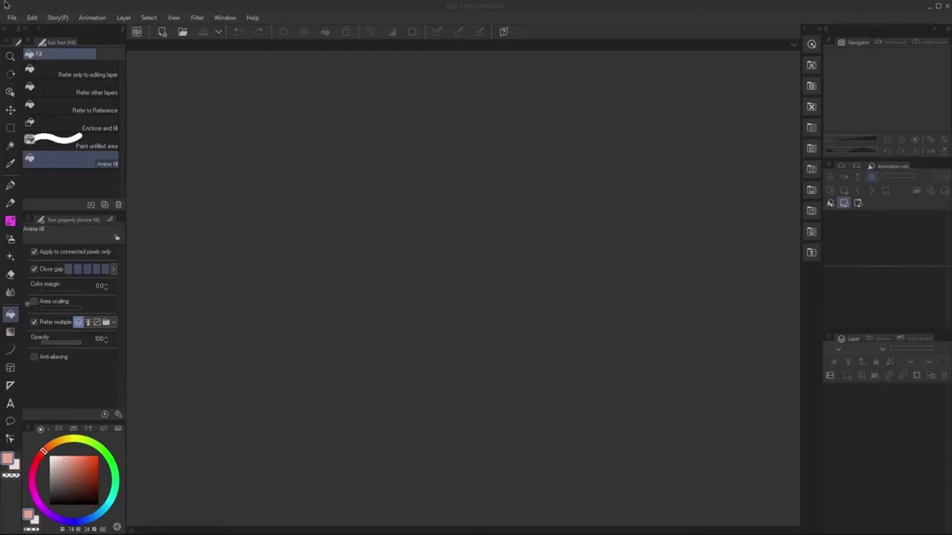
# Step: Start a new document and set its use of work to Animation
pyautogui.hotkey('alt', 'p')
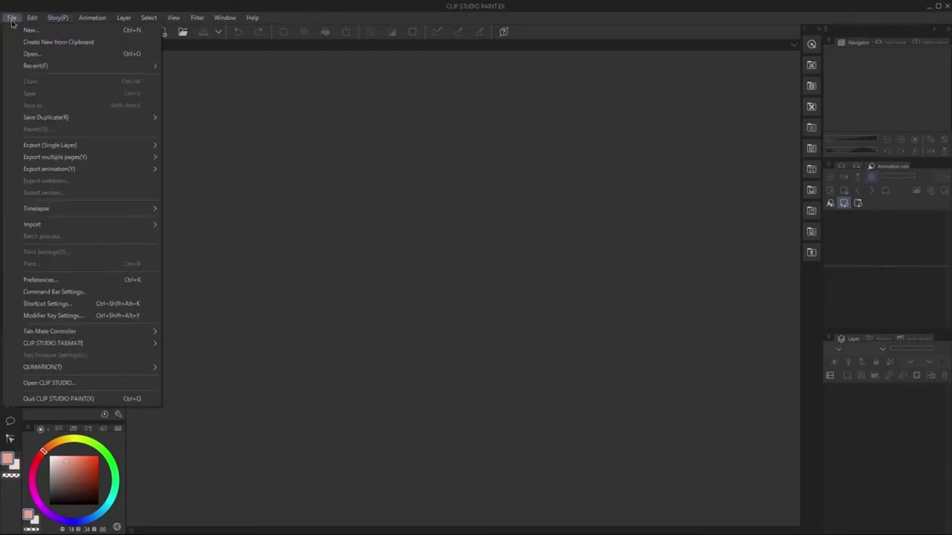
pyautogui.click(12, 20)
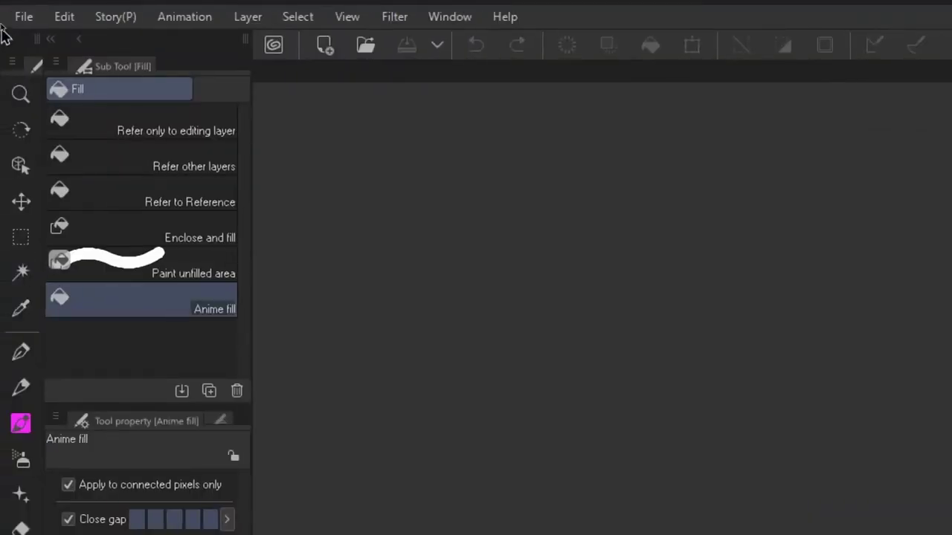
pyautogui.click(24, 16)
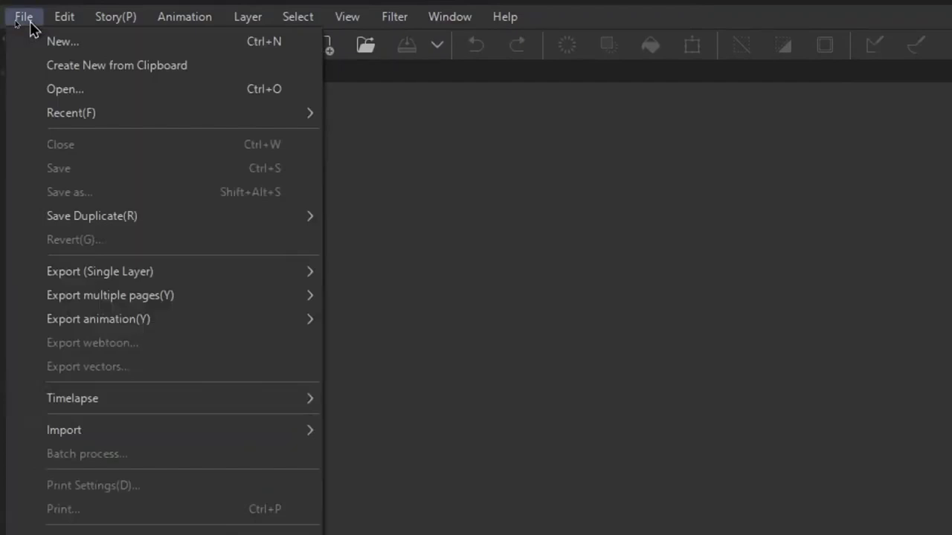
pyautogui.click(55, 38)
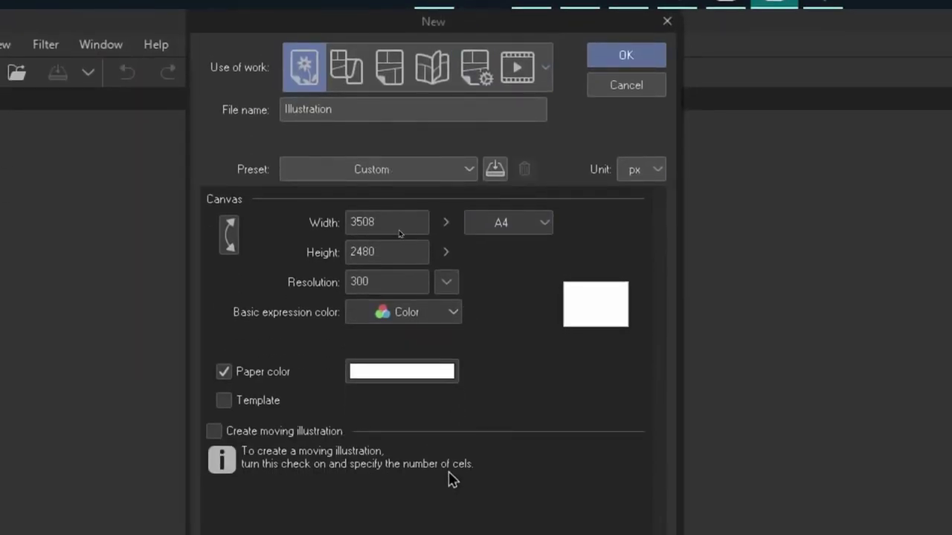
pyautogui.click(359, 80)
pyautogui.click(390, 74)
pyautogui.click(517, 70)
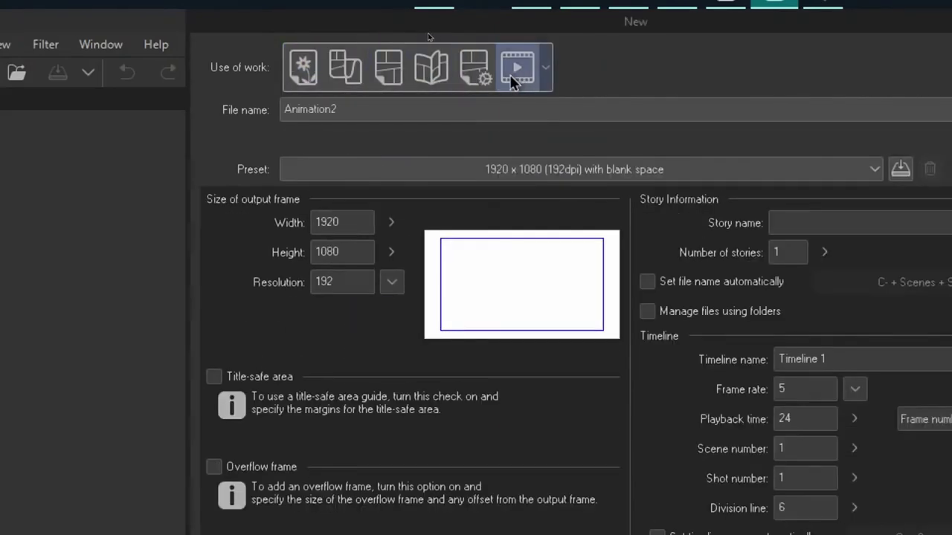
# Step: Switch the use of work to Illustration to compare its settings, and return to Animation
pyautogui.click(305, 83)
pyautogui.click(524, 71)
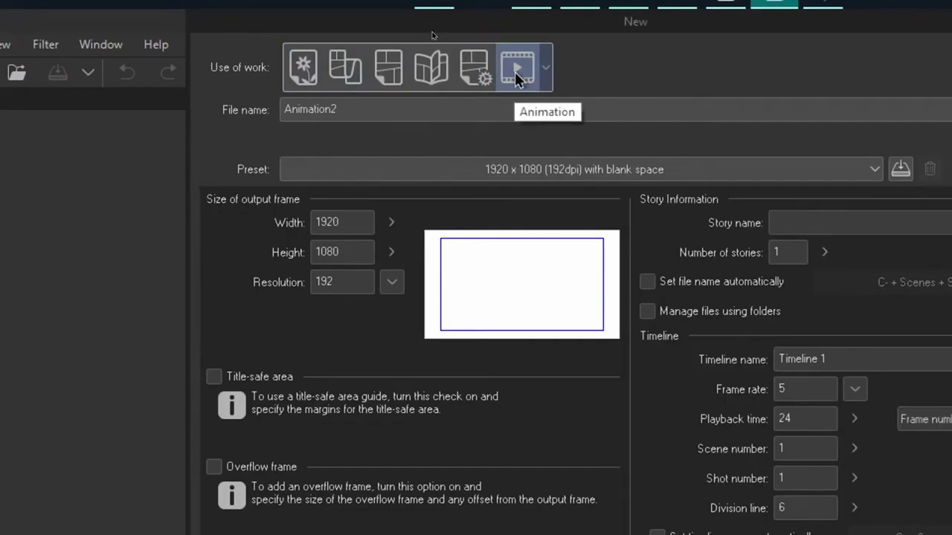
pyautogui.click(305, 81)
pyautogui.moveTo(352, 114); pyautogui.dragTo(231, 109)
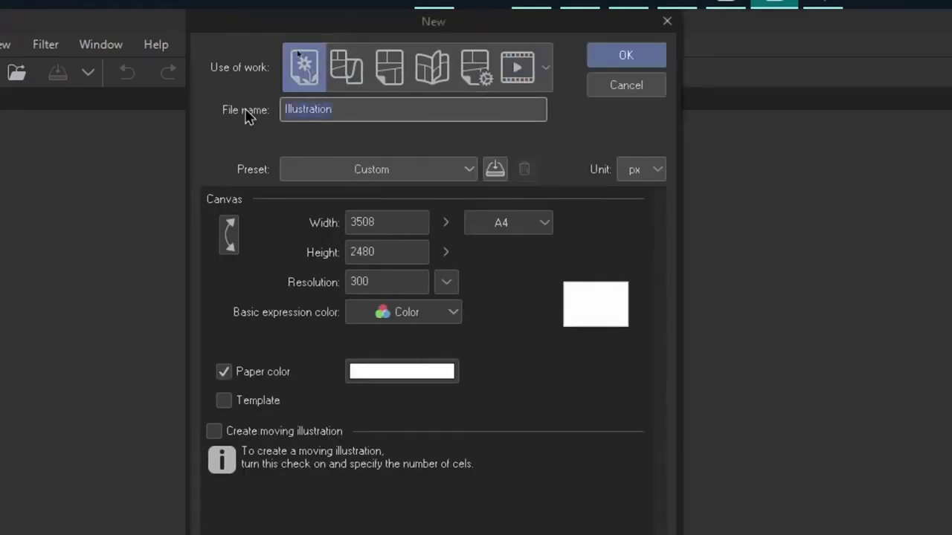
pyautogui.click(517, 70)
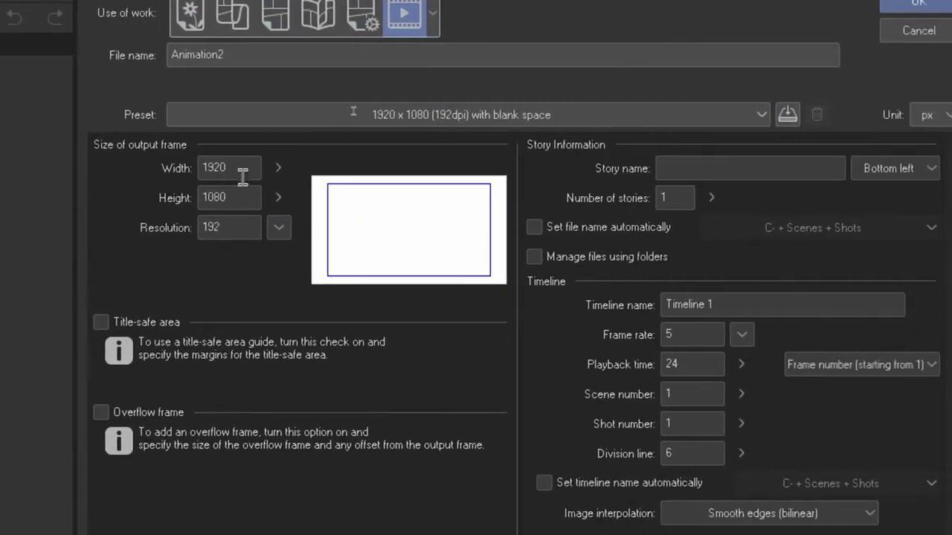
# Step: Check the width and height of the output frame and keep px as the unit
pyautogui.click(242, 173)
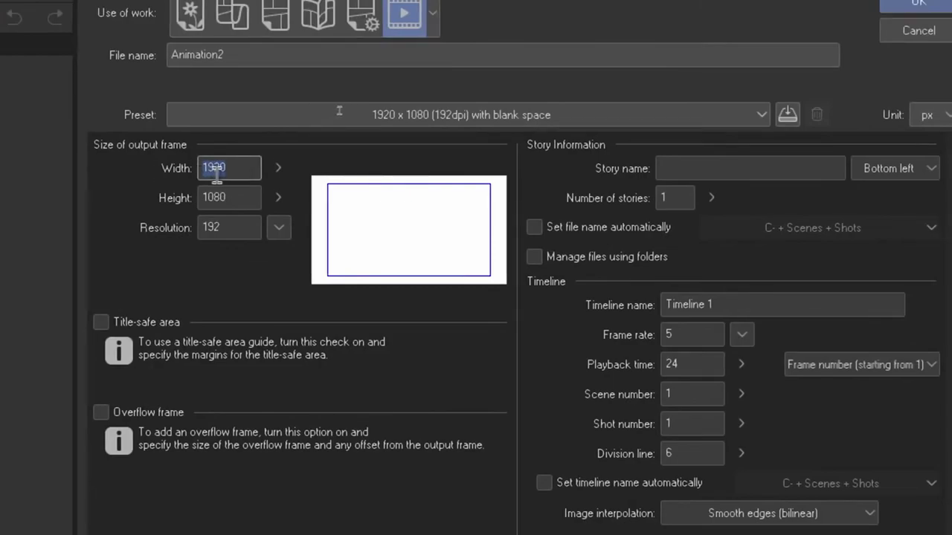
pyautogui.moveTo(241, 205); pyautogui.dragTo(201, 204)
pyautogui.moveTo(234, 171); pyautogui.dragTo(183, 186)
pyautogui.moveTo(241, 196); pyautogui.dragTo(190, 207)
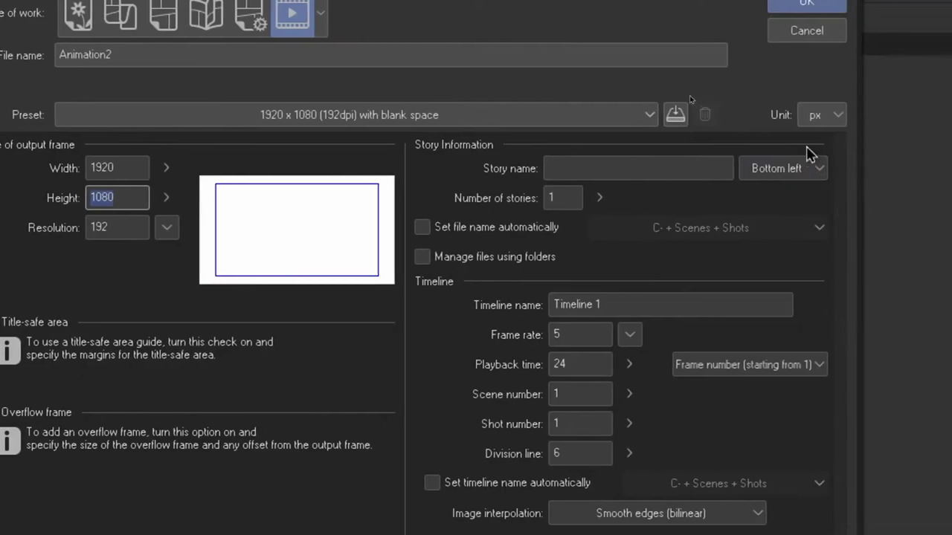
pyautogui.click(926, 117)
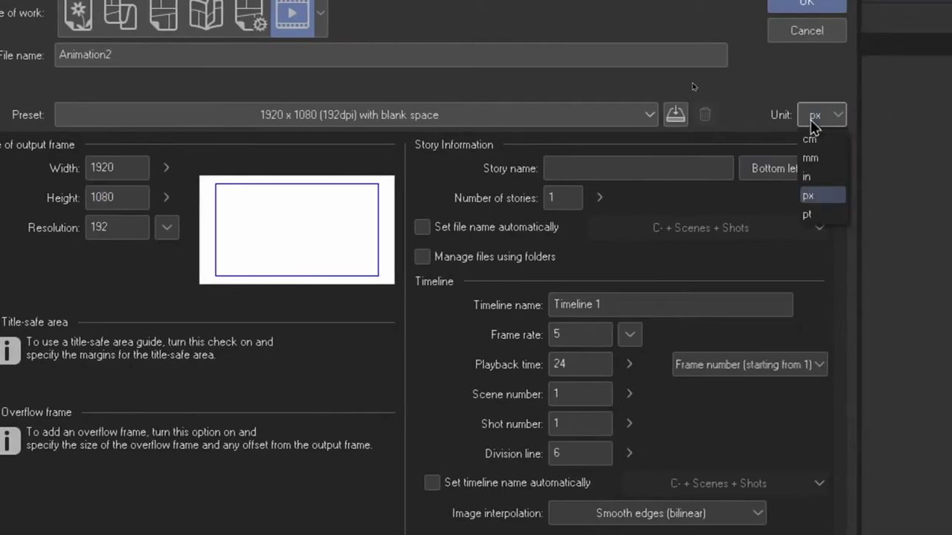
pyautogui.click(817, 193)
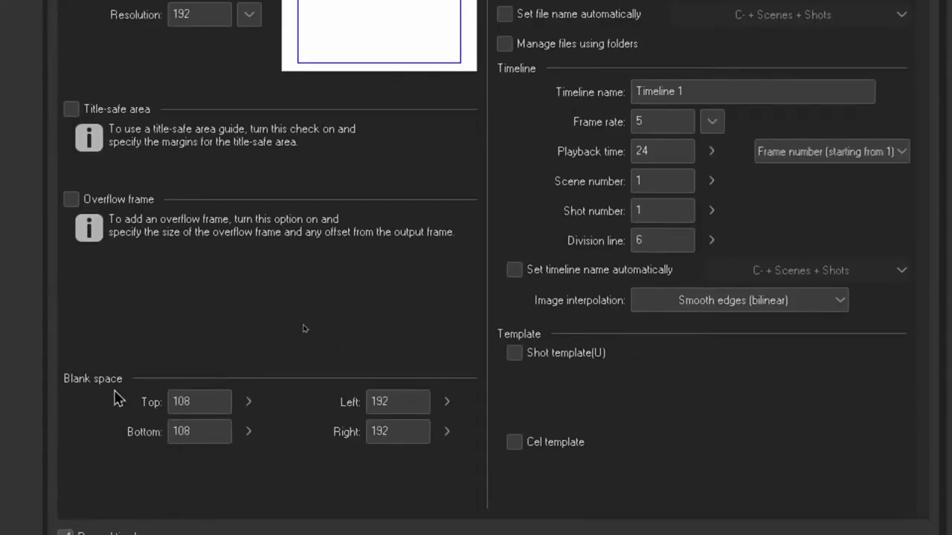
# Step: Review the four blank space margins around the output frame and turn off timelapse recording
pyautogui.click(204, 402)
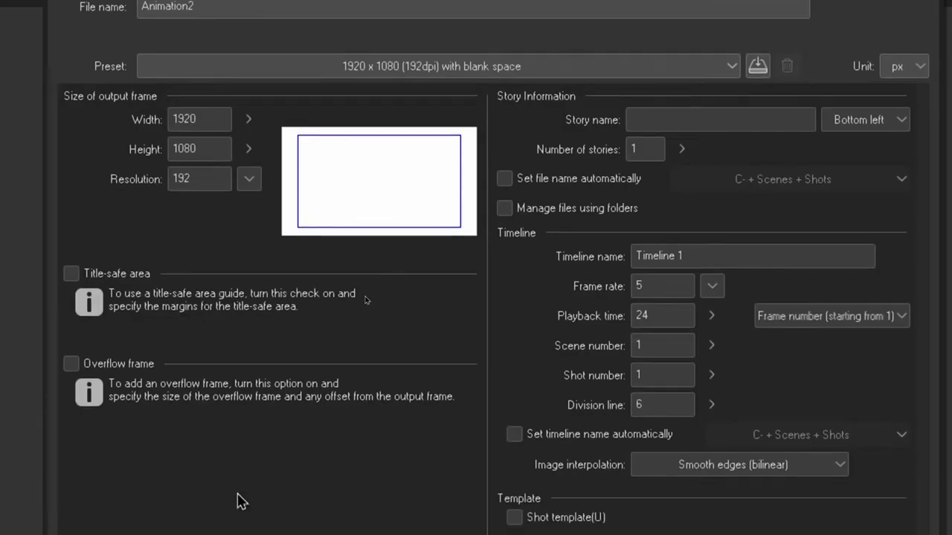
pyautogui.click(217, 379)
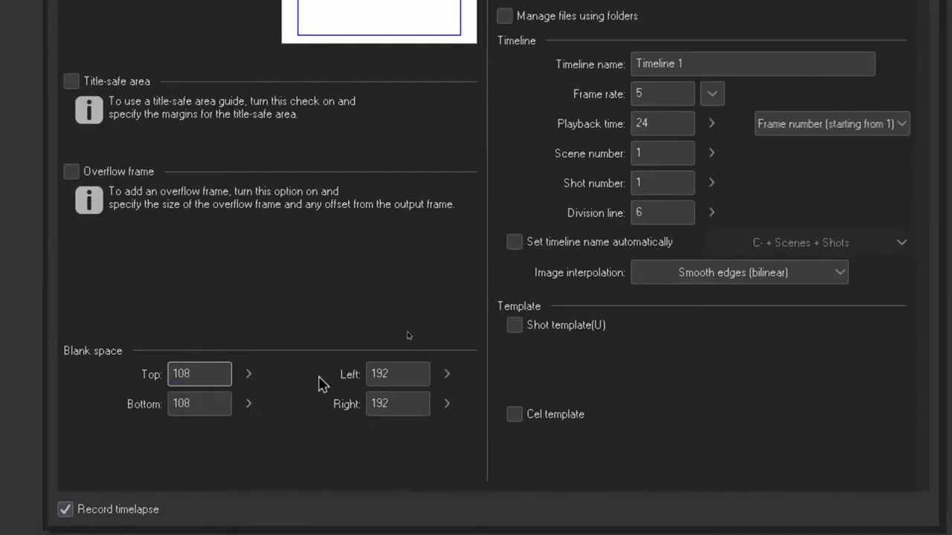
pyautogui.click(395, 374)
pyautogui.click(388, 411)
pyautogui.click(223, 411)
pyautogui.click(215, 378)
pyautogui.click(394, 374)
pyautogui.click(402, 401)
pyautogui.click(226, 404)
pyautogui.click(218, 372)
pyautogui.click(65, 509)
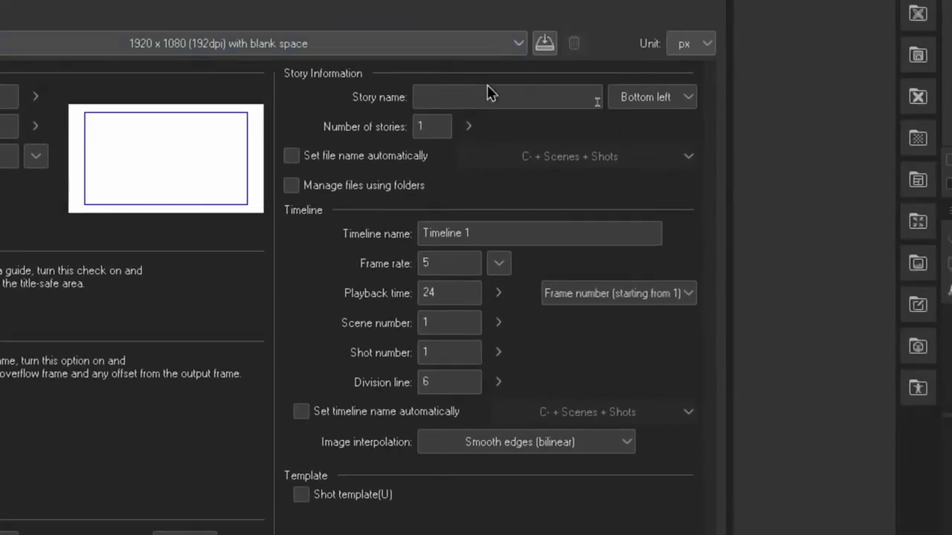
# Step: Look over the story and timeline name settings and set the timeline's frame rate to 8 fps
pyautogui.click(519, 100)
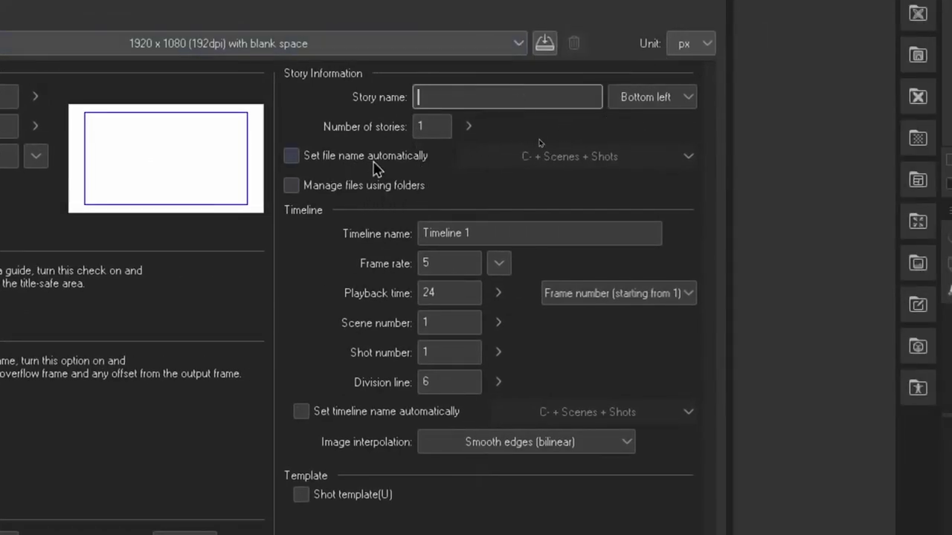
pyautogui.click(498, 231)
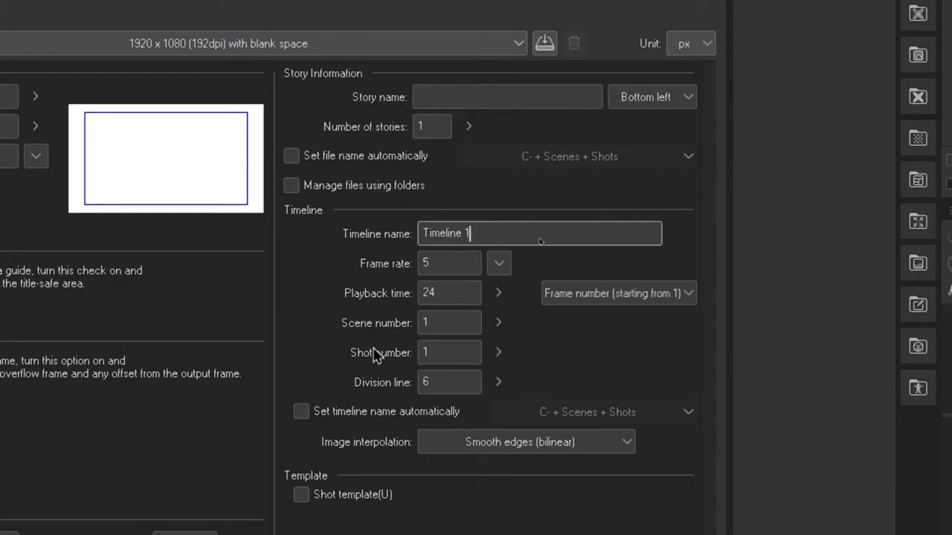
pyautogui.click(456, 203)
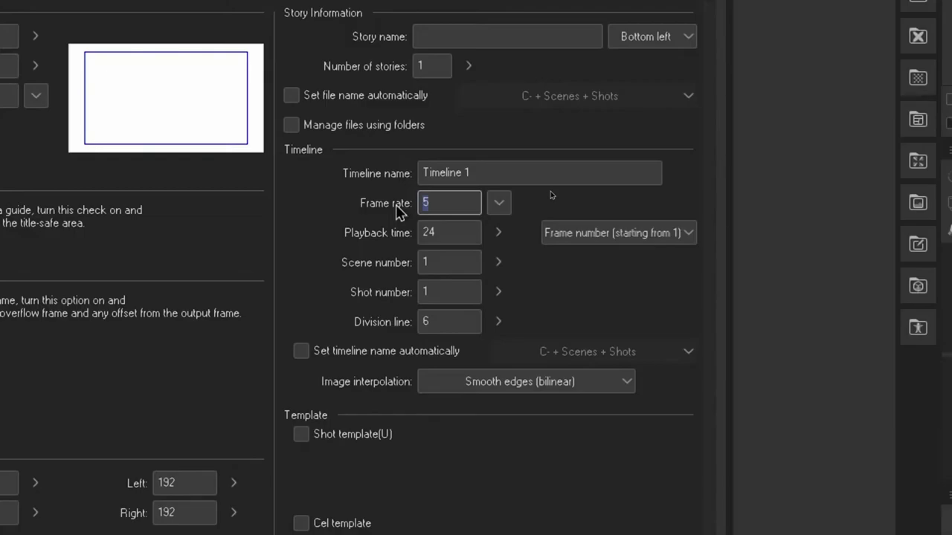
pyautogui.click(498, 203)
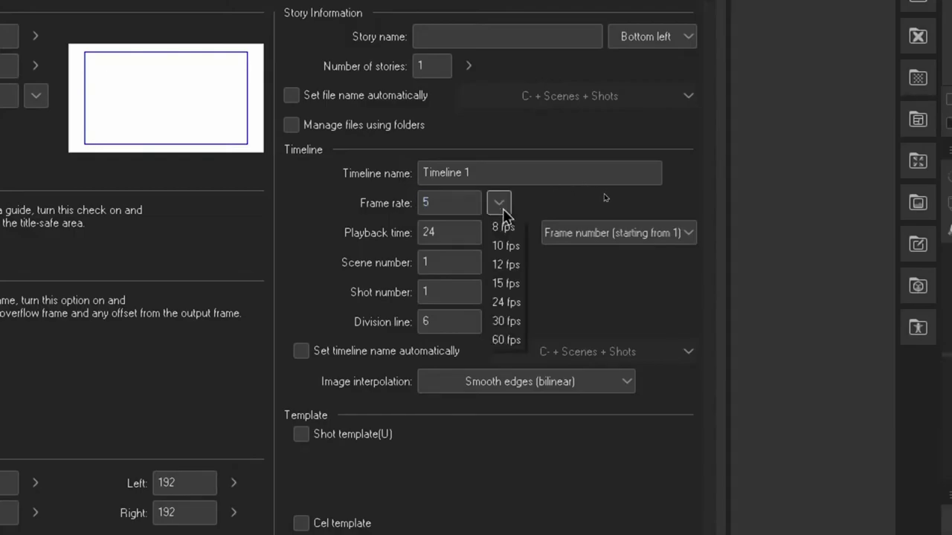
pyautogui.click(508, 232)
pyautogui.press('Tab')
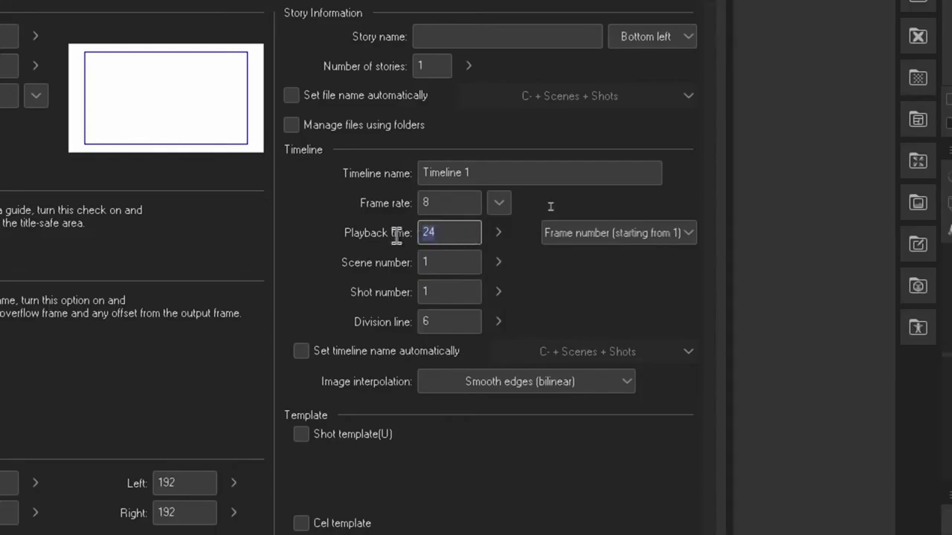
# Step: Review the playback time, scene number, shot number and division line, and create the animation canvas
pyautogui.click(454, 231)
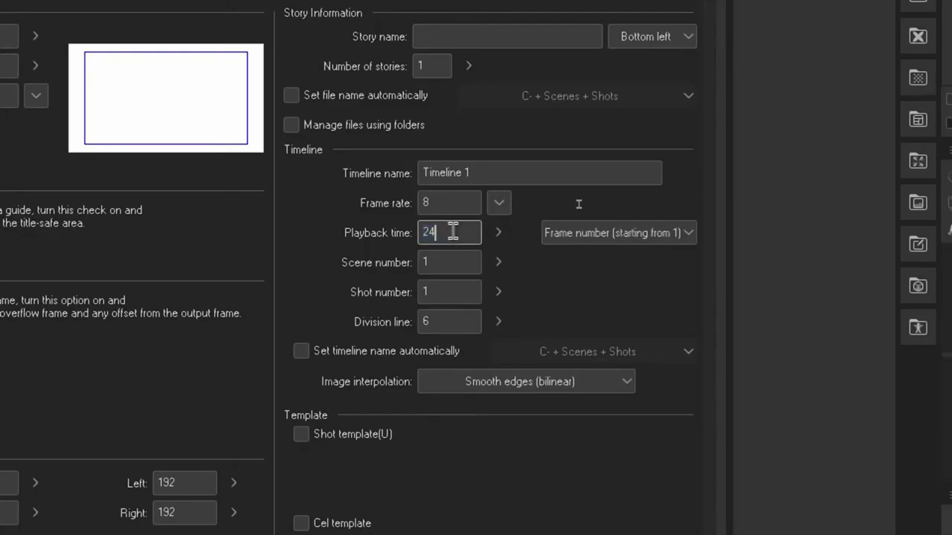
pyautogui.doubleClick(437, 234)
pyautogui.click(438, 260)
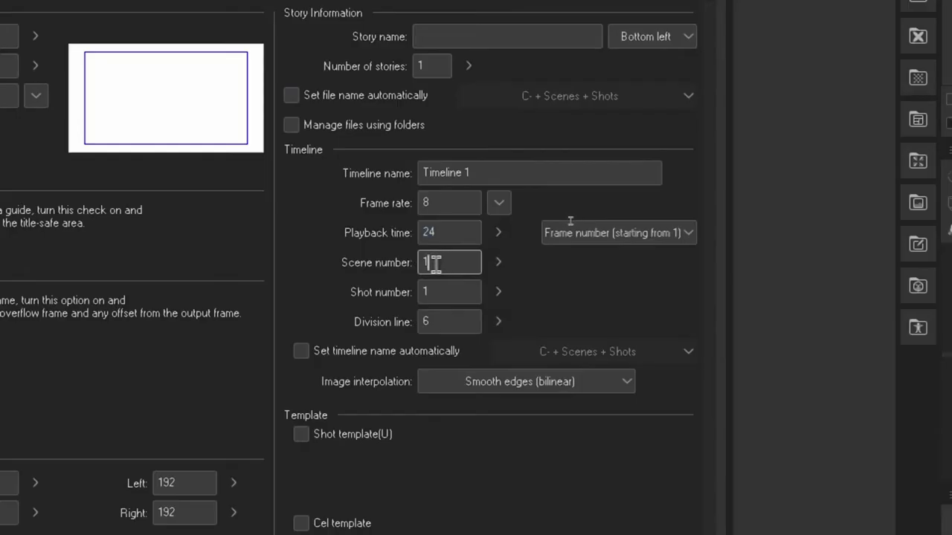
pyautogui.click(436, 290)
pyautogui.click(441, 260)
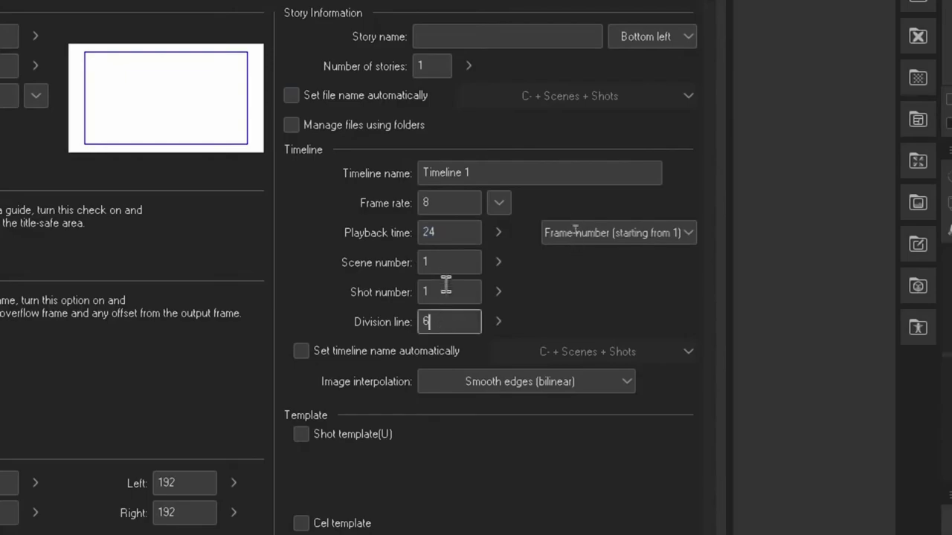
pyautogui.click(452, 318)
pyautogui.click(457, 262)
pyautogui.click(451, 300)
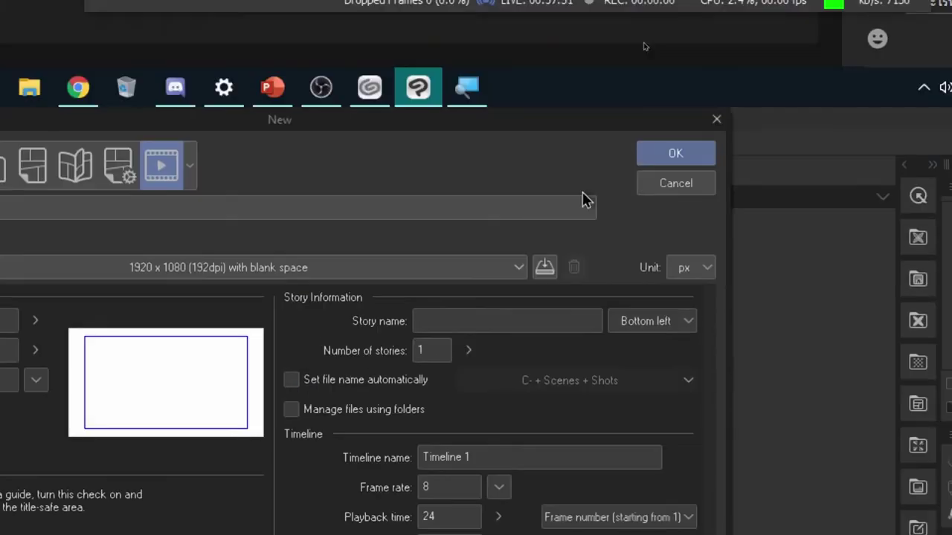
pyautogui.click(675, 153)
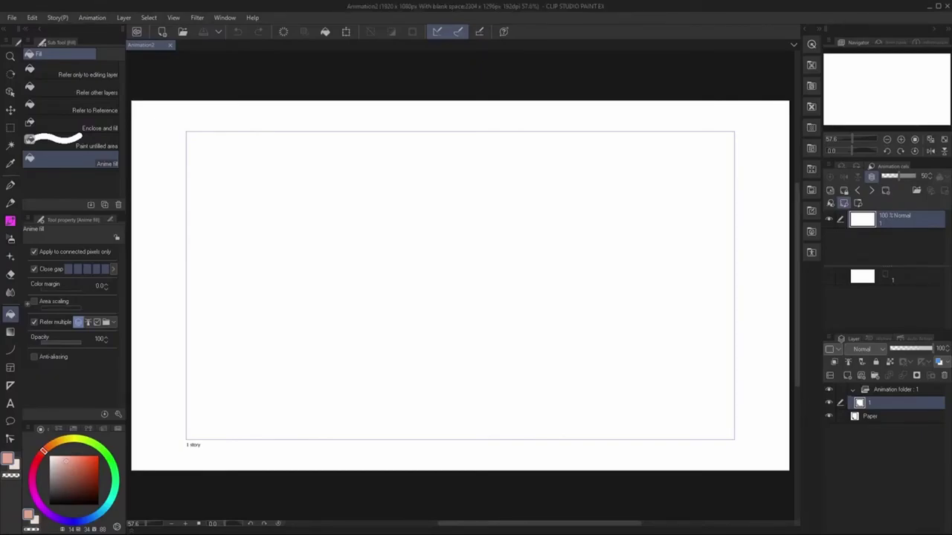
# Step: Create a second canvas as an A4 illustration in portrait orientation, 2480 x 3508 px at 300 dpi
pyautogui.click(11, 16)
pyautogui.click(30, 28)
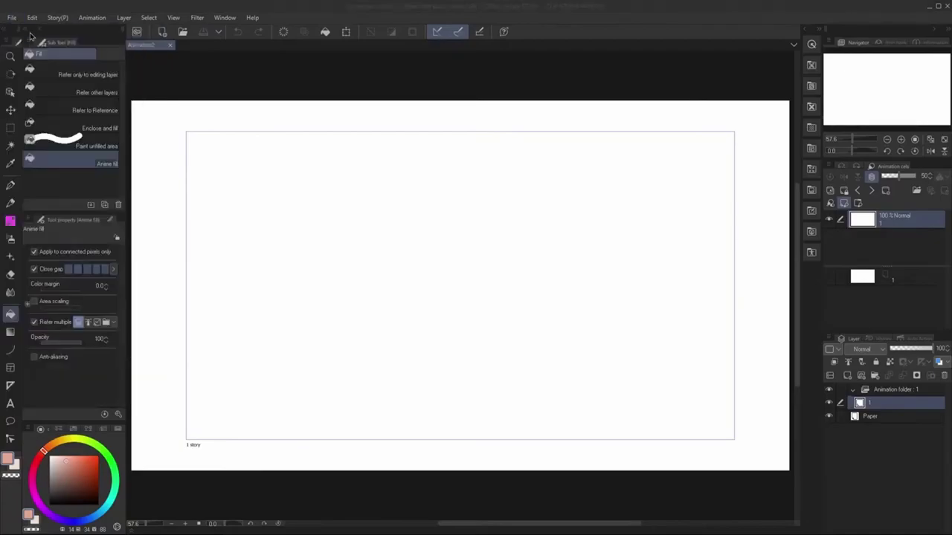
pyautogui.click(327, 30)
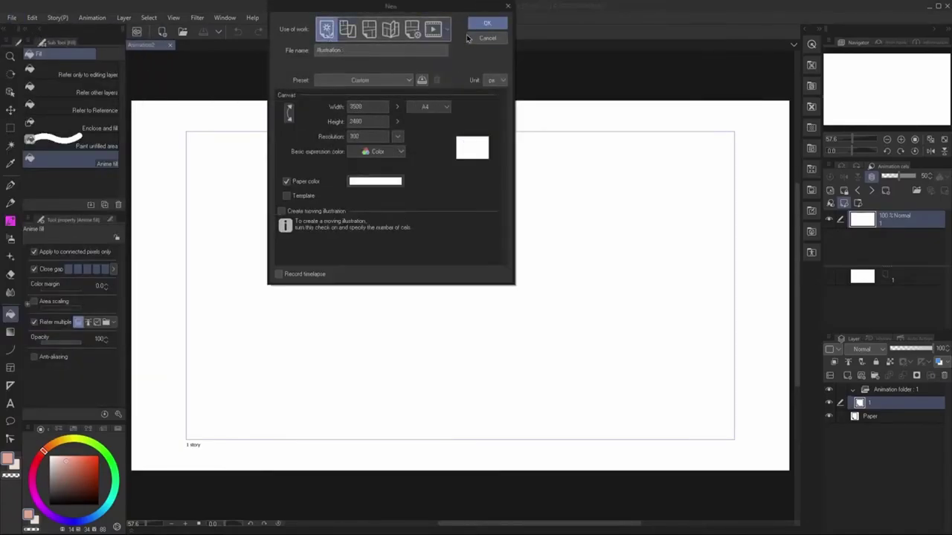
pyautogui.click(289, 113)
pyautogui.click(484, 23)
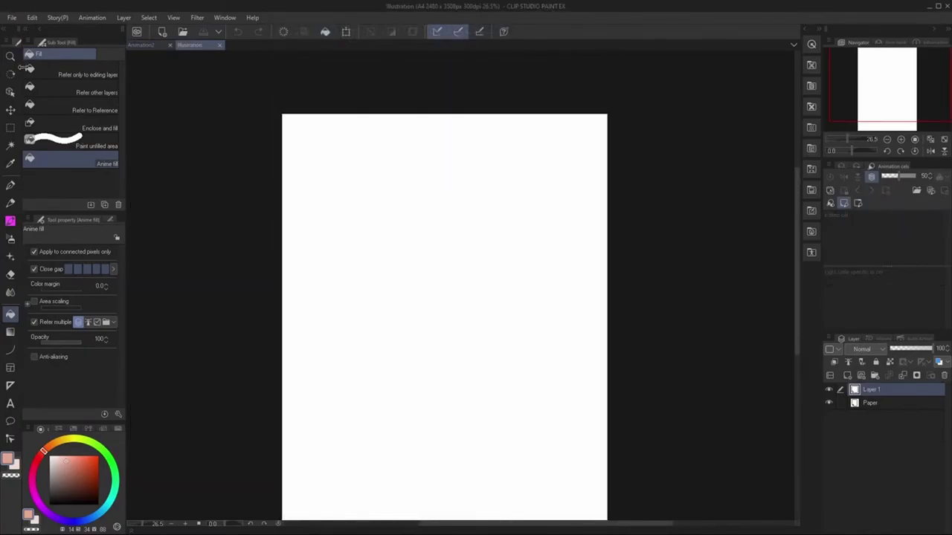
# Step: Draw a wide black rectangle outline with brush size 6 in the upper-left area of the illustration page
pyautogui.click(10, 128)
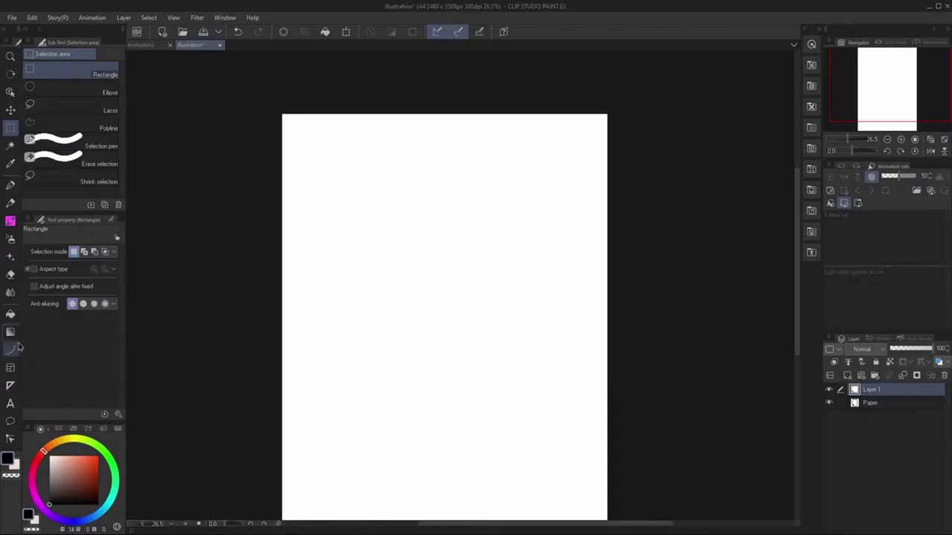
pyautogui.click(10, 350)
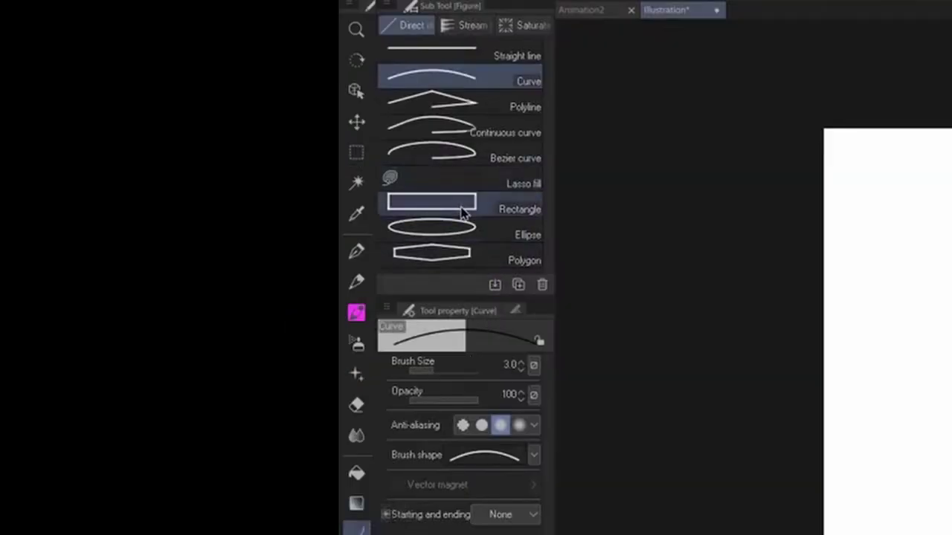
pyautogui.click(462, 208)
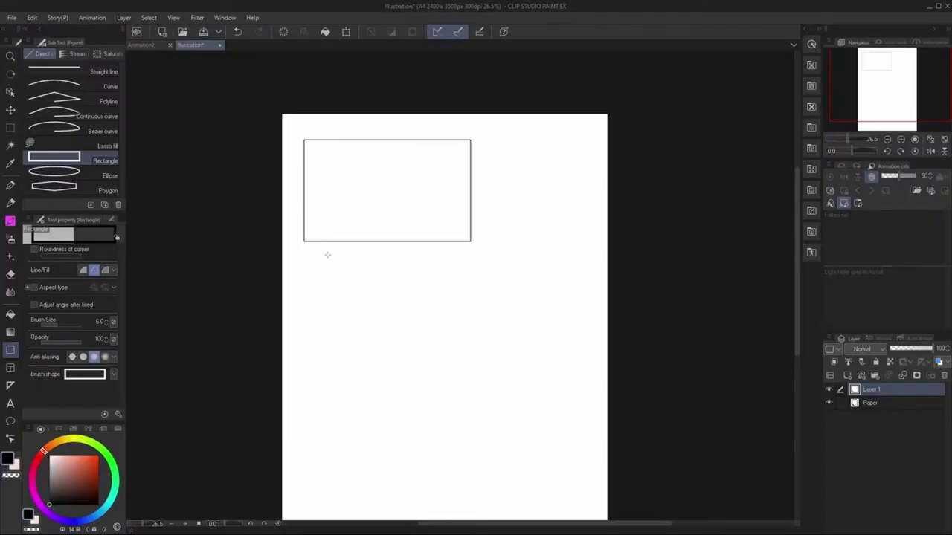
pyautogui.moveTo(326, 276); pyautogui.dragTo(342, 319)
pyautogui.moveTo(309, 305); pyautogui.dragTo(280, 348)
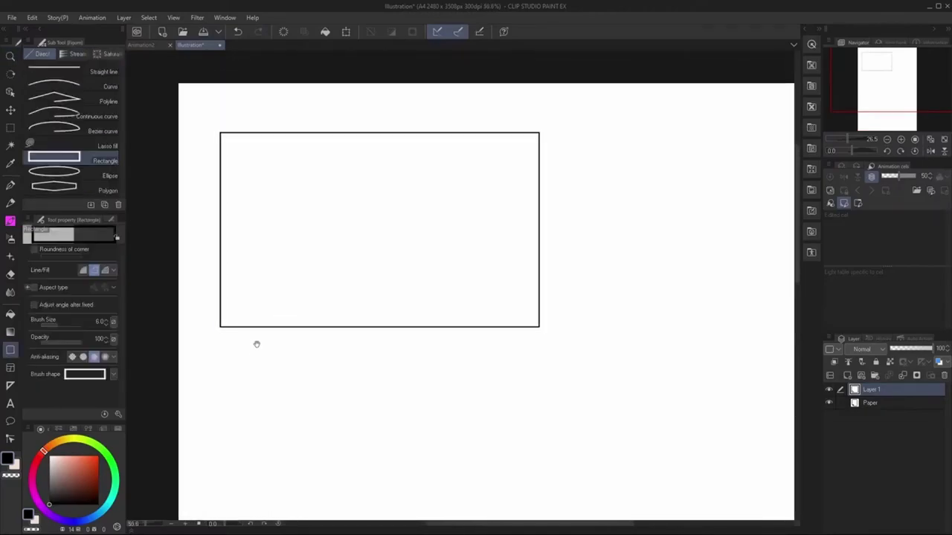
# Step: Write 16:9 by hand with the G-pen just below the rectangle's lower-left corner
pyautogui.press('p')
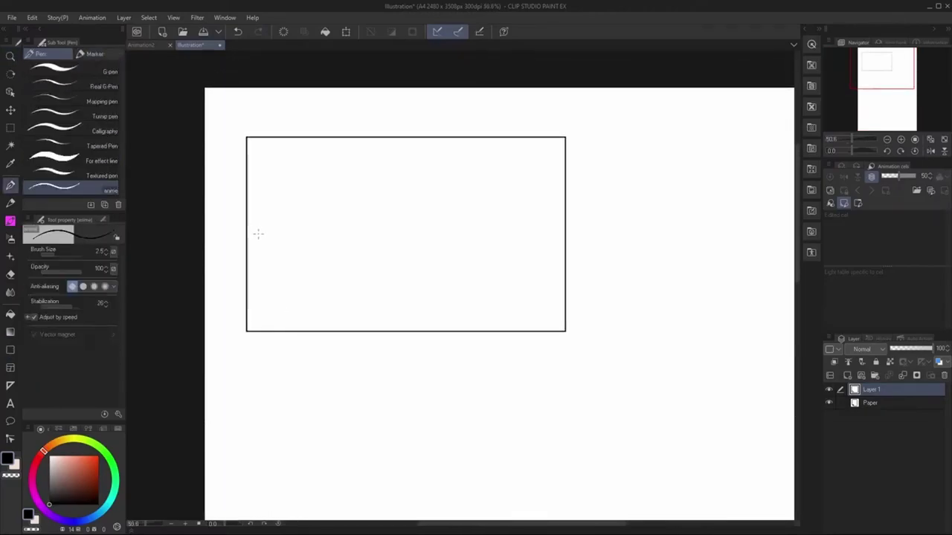
pyautogui.click(110, 71)
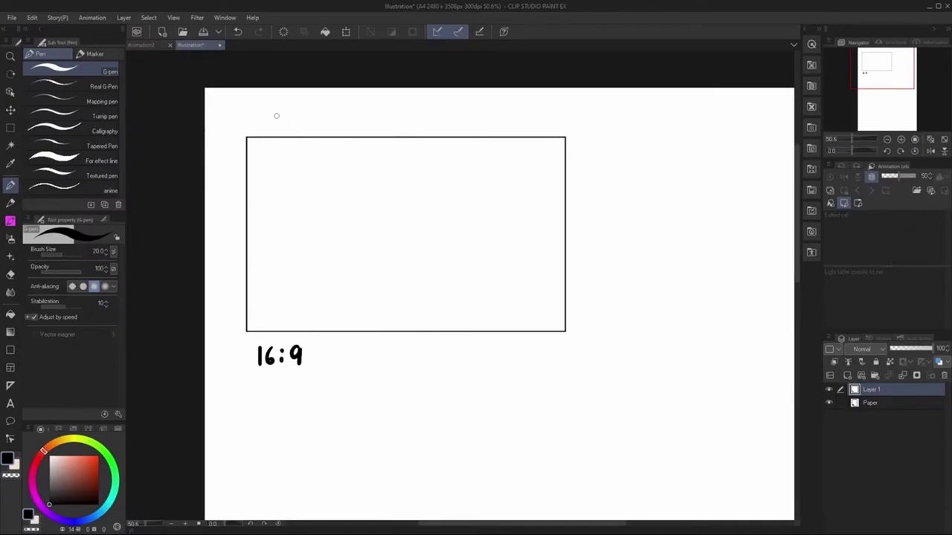
# Step: Annotate the rectangle with 16 below its bottom edge and 9 beside its right edge, and undo the annotations
pyautogui.moveTo(382, 350)
pyautogui.mouseDown()
pyautogui.moveTo(436, 348)
pyautogui.moveTo(419, 359)
pyautogui.moveTo(459, 357)
pyautogui.mouseUp()
pyautogui.moveTo(584, 187); pyautogui.dragTo(582, 271)
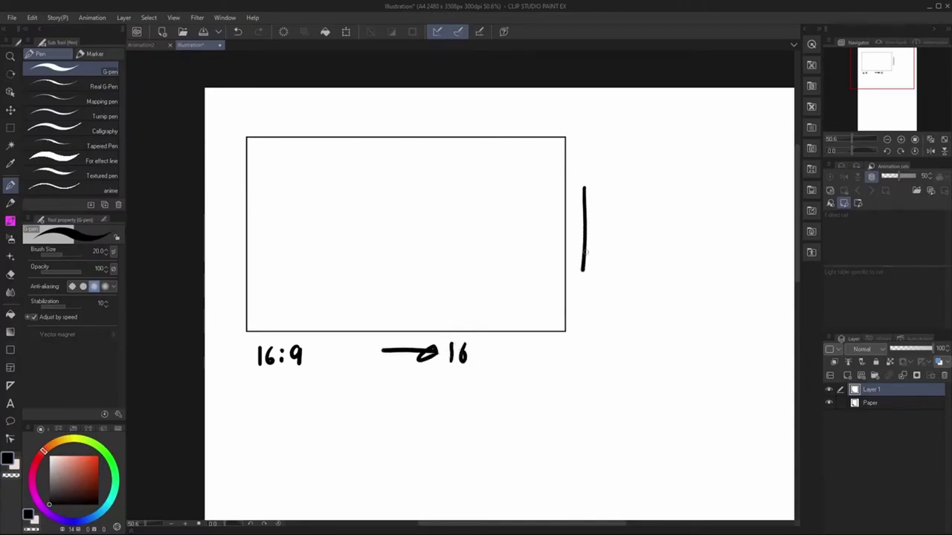
pyautogui.moveTo(624, 202); pyautogui.dragTo(623, 241)
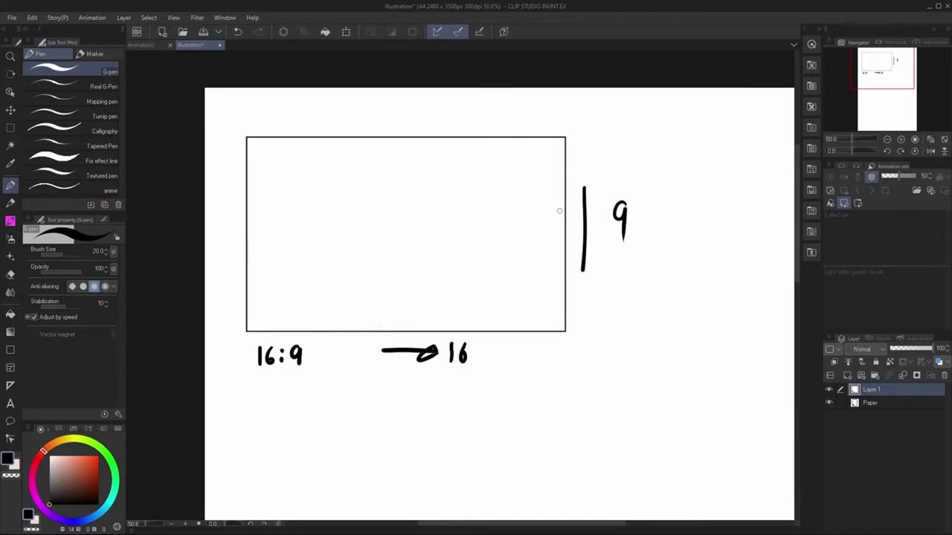
pyautogui.moveTo(580, 197); pyautogui.dragTo(593, 197)
pyautogui.moveTo(577, 260); pyautogui.dragTo(590, 260)
pyautogui.moveTo(384, 344); pyautogui.dragTo(387, 357)
pyautogui.hotkey('ctrl', 'z')
pyautogui.hotkey('ctrl', 'z')
pyautogui.hotkey('ctrl', 'z')
pyautogui.hotkey('ctrl', 'z')
pyautogui.hotkey('ctrl', 'z')
pyautogui.hotkey('ctrl', 'z')
pyautogui.hotkey('ctrl', 'z')
pyautogui.hotkey('ctrl', 'z')
pyautogui.hotkey('ctrl', 'z')
pyautogui.hotkey('ctrl', 'z')
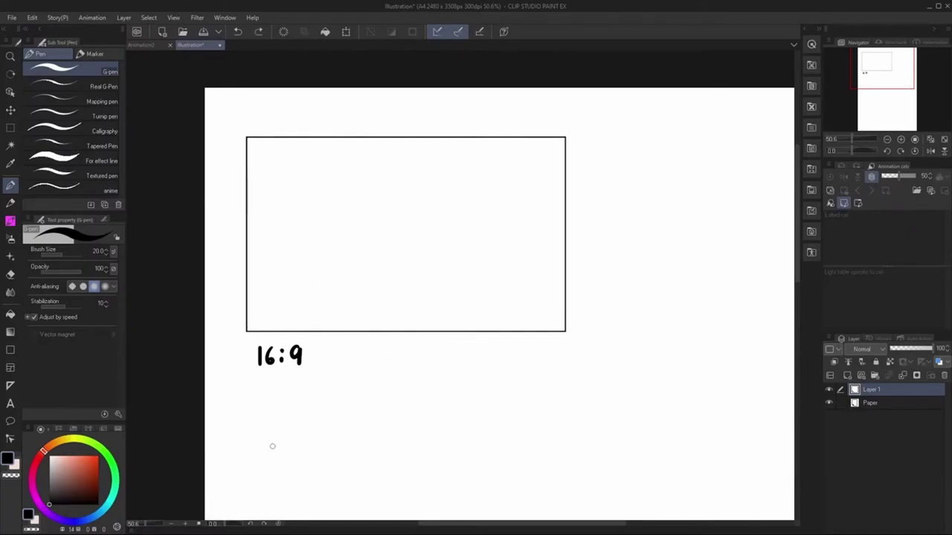
# Step: Write 1920x1080 by hand with the G-pen below the 16:9 note and underline it
pyautogui.moveTo(295, 395)
pyautogui.mouseDown()
pyautogui.moveTo(296, 418)
pyautogui.moveTo(314, 411)
pyautogui.moveTo(313, 419)
pyautogui.mouseUp()
pyautogui.moveTo(319, 402); pyautogui.dragTo(330, 417)
pyautogui.moveTo(338, 397); pyautogui.dragTo(337, 399)
pyautogui.moveTo(353, 400)
pyautogui.mouseDown()
pyautogui.moveTo(363, 417)
pyautogui.moveTo(353, 416)
pyautogui.moveTo(375, 419)
pyautogui.moveTo(387, 401)
pyautogui.moveTo(404, 399)
pyautogui.mouseUp()
pyautogui.moveTo(423, 399); pyautogui.dragTo(422, 399)
pyautogui.moveTo(272, 429); pyautogui.dragTo(432, 428)
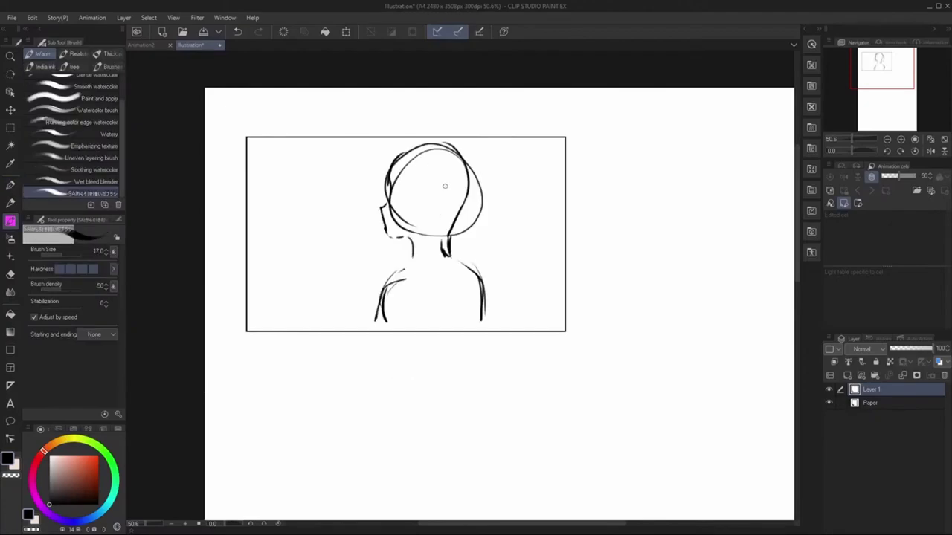
# Step: Sketch a character's head, collar and shoulders, turned away to the left, inside the rectangle with the size 17 brush
pyautogui.moveTo(460, 189); pyautogui.dragTo(460, 206)
pyautogui.moveTo(413, 262); pyautogui.dragTo(375, 298)
pyautogui.moveTo(463, 250)
pyautogui.mouseDown()
pyautogui.moveTo(415, 252)
pyautogui.moveTo(416, 263)
pyautogui.mouseUp()
pyautogui.moveTo(418, 261); pyautogui.dragTo(461, 261)
pyautogui.moveTo(321, 258)
pyautogui.mouseDown()
pyautogui.moveTo(361, 265)
pyautogui.moveTo(339, 261)
pyautogui.mouseUp()
pyautogui.hotkey('ctrl', 'z')
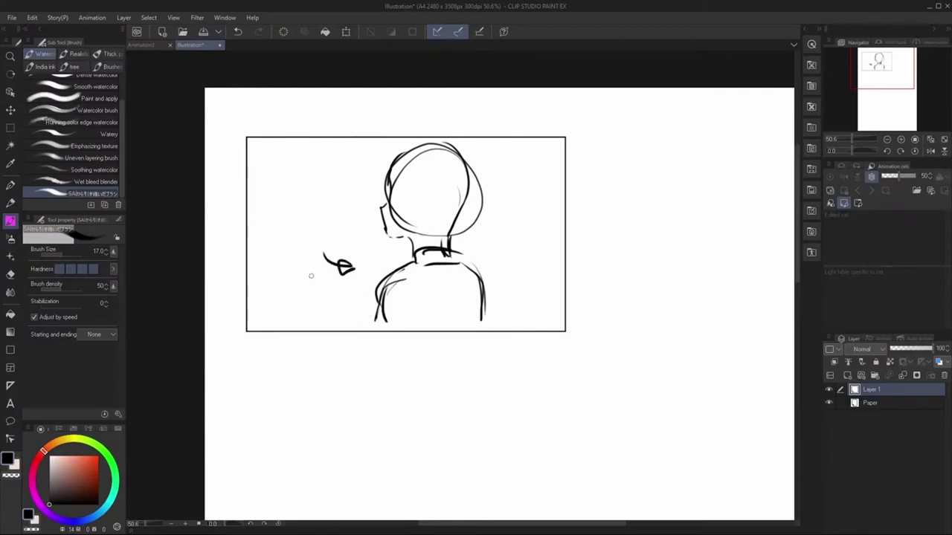
pyautogui.hotkey('ctrl', 'z')
pyautogui.hotkey('ctrl', 'z')
pyautogui.moveTo(383, 281); pyautogui.dragTo(364, 330)
pyautogui.moveTo(479, 272); pyautogui.dragTo(496, 324)
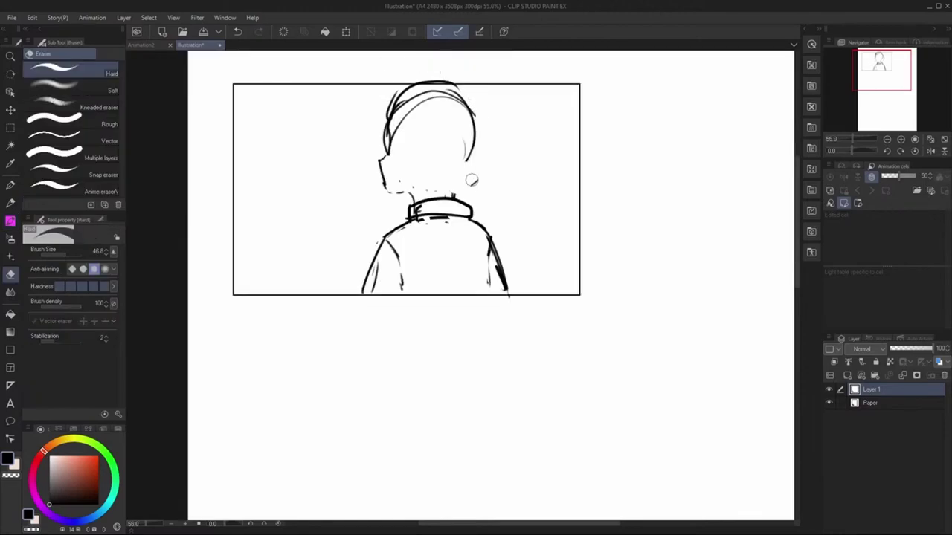
# Step: Clean up the stray lines around the collar and redraw the character's nape and jaw line
pyautogui.press('b')
pyautogui.moveTo(460, 169)
pyautogui.mouseDown()
pyautogui.moveTo(452, 195)
pyautogui.moveTo(421, 221)
pyautogui.mouseUp()
pyautogui.press('e')
pyautogui.press('b')
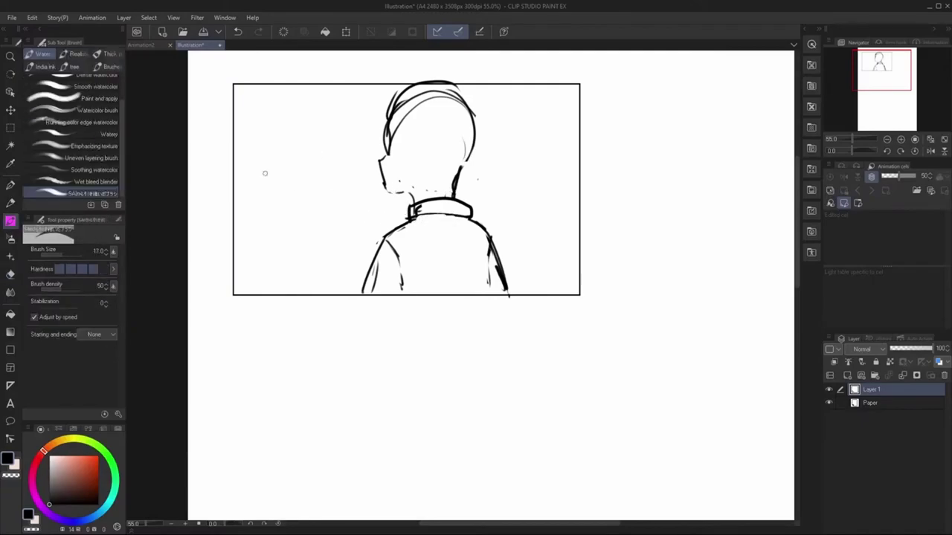
pyautogui.moveTo(383, 184); pyautogui.dragTo(407, 195)
pyautogui.hotkey('ctrl', 'space')
pyautogui.moveTo(289, 237); pyautogui.dragTo(284, 230)
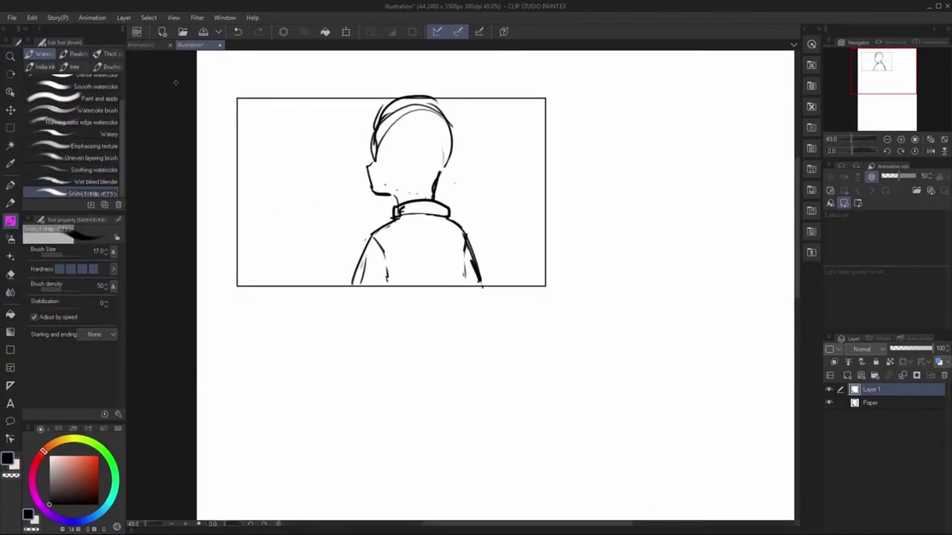
# Step: Add a new layer and draw a rule-of-thirds grid of two vertical and two horizontal lines over the rectangle with the G-pen
pyautogui.click(11, 127)
pyautogui.click(847, 375)
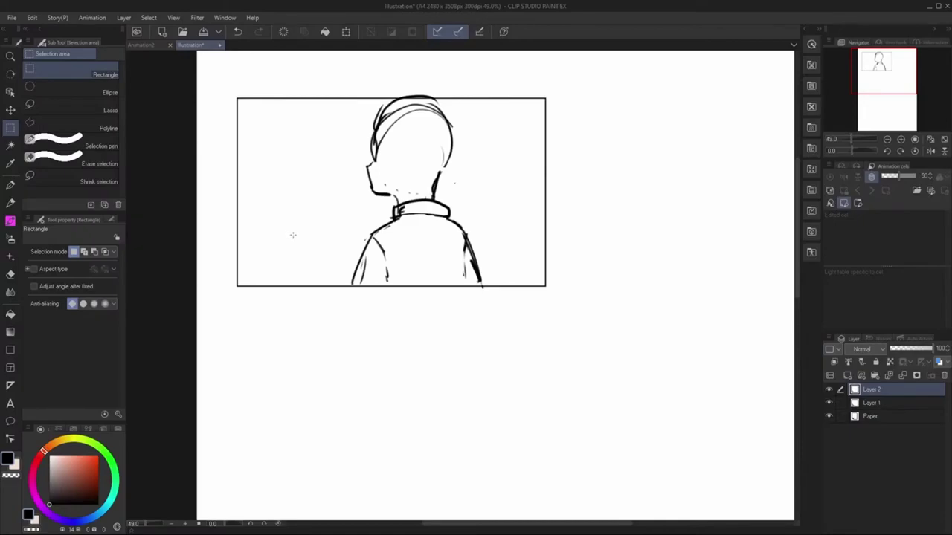
pyautogui.press('p')
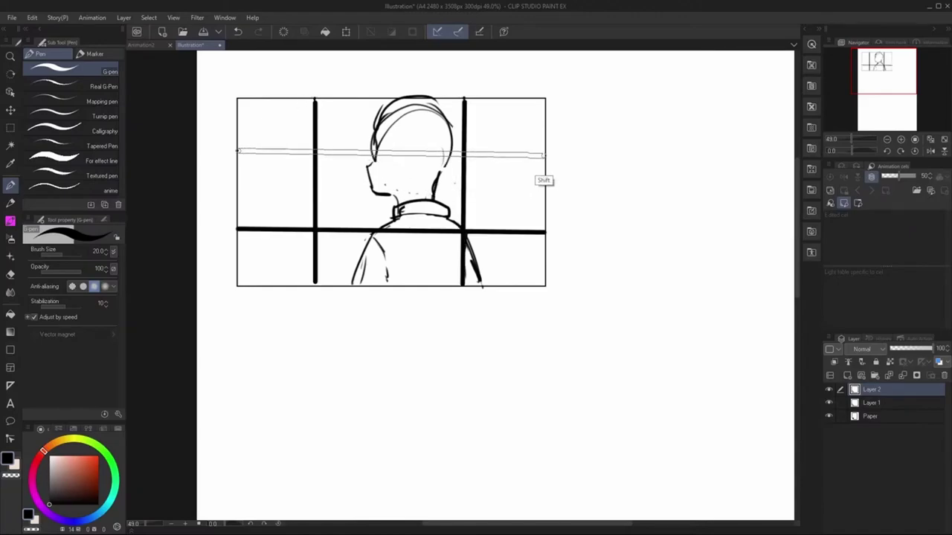
pyautogui.keyDown('shift'); pyautogui.click(543, 151); pyautogui.keyUp('shift')
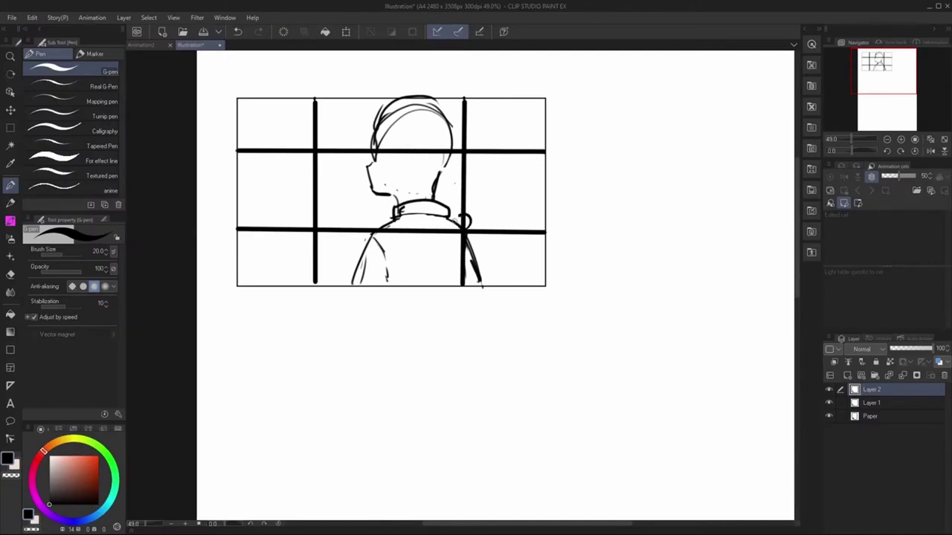
# Step: Mark the grid's four intersections with small circles and undo the marks
pyautogui.moveTo(458, 151); pyautogui.dragTo(474, 151)
pyautogui.moveTo(299, 151); pyautogui.dragTo(313, 153)
pyautogui.moveTo(306, 221); pyautogui.dragTo(322, 223)
pyautogui.hotkey('ctrl', 'z')
pyautogui.hotkey('ctrl', 'z')
pyautogui.hotkey('ctrl', 'z')
pyautogui.hotkey('ctrl', 'z')
# Step: On Layer 1, select the character sketch, shift it right onto the right-hand vertical grid line and deselect
pyautogui.click(868, 402)
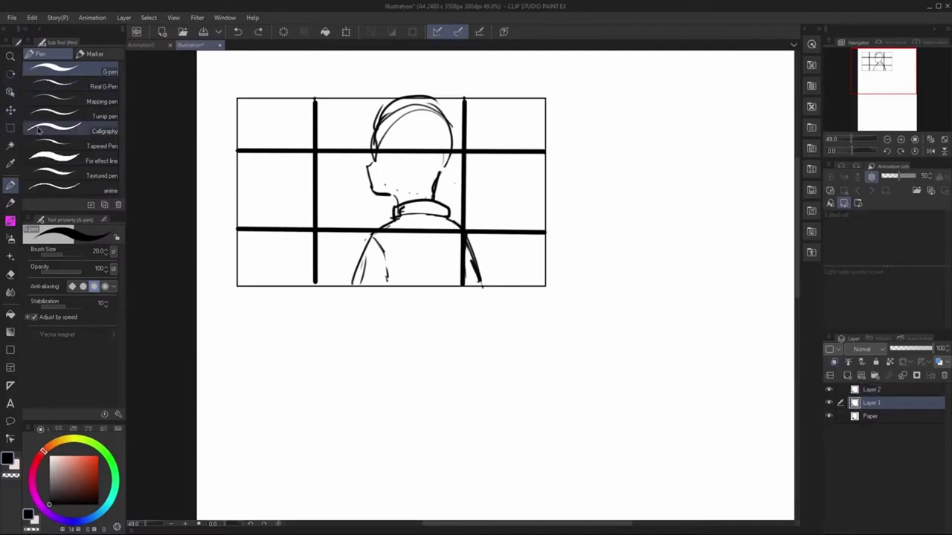
pyautogui.click(10, 128)
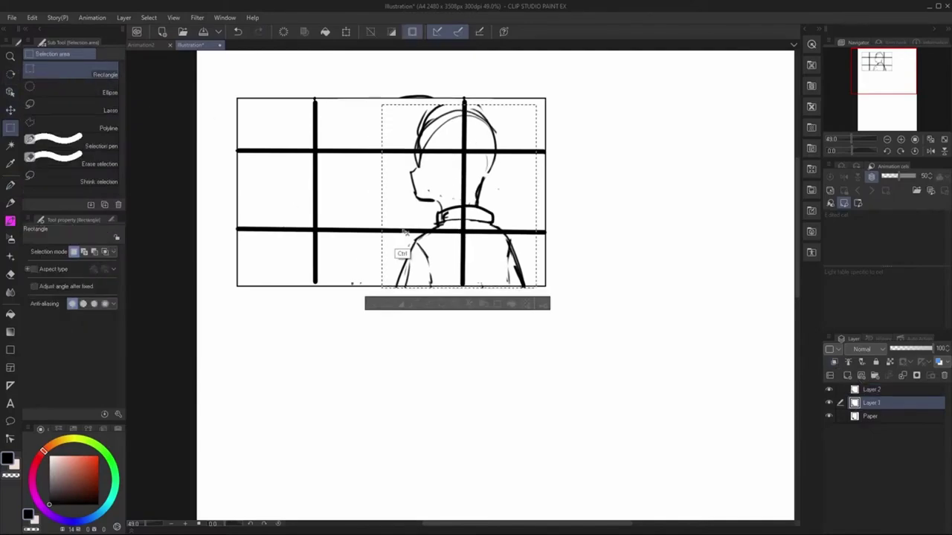
pyautogui.moveTo(404, 231); pyautogui.dragTo(397, 230)
pyautogui.hotkey('ctrl', 'd')
pyautogui.press('p')
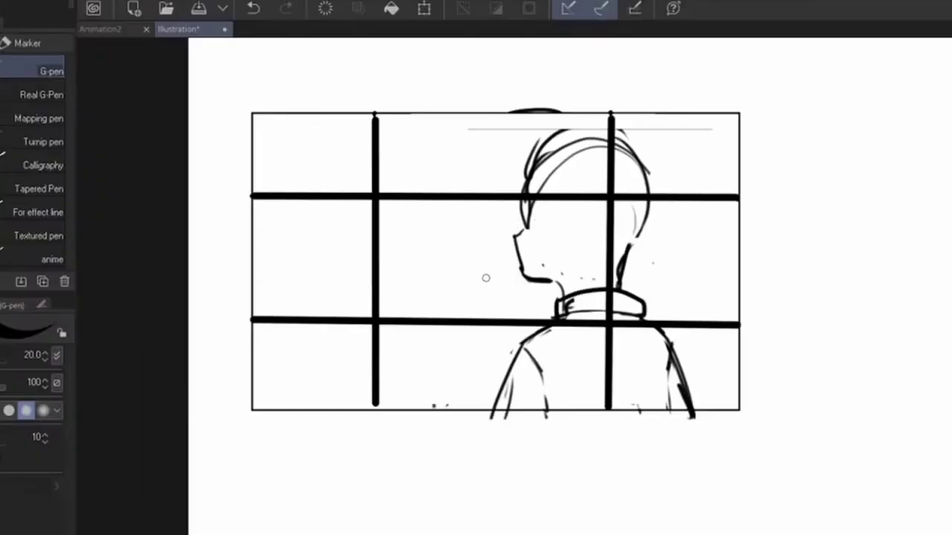
# Step: Draw an arrow pointing at the character from the left and add an eye to the face with the G-pen
pyautogui.moveTo(384, 200); pyautogui.dragTo(406, 214)
pyautogui.moveTo(518, 295); pyautogui.dragTo(516, 299)
pyautogui.moveTo(539, 211); pyautogui.dragTo(542, 215)
pyautogui.moveTo(544, 213)
pyautogui.mouseDown()
pyautogui.moveTo(544, 226)
pyautogui.moveTo(543, 217)
pyautogui.mouseUp()
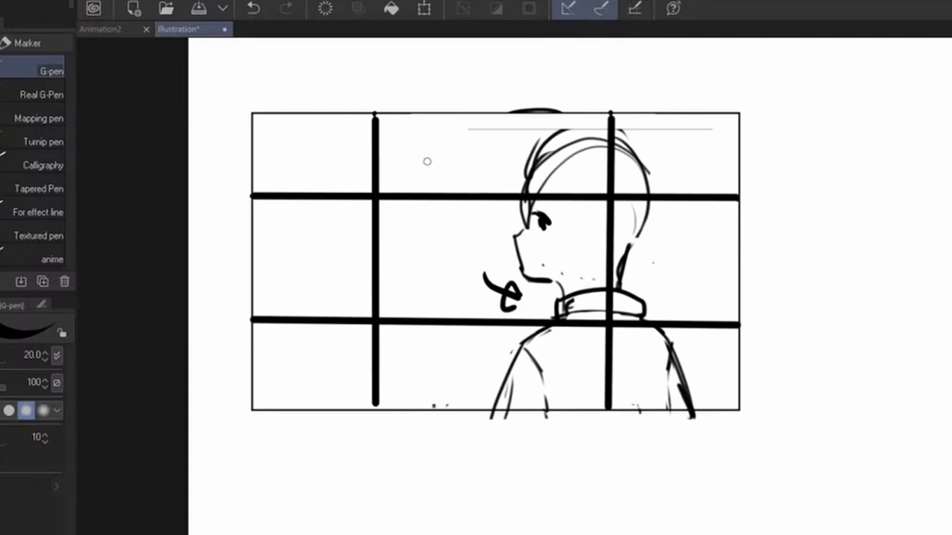
pyautogui.moveTo(374, 138)
pyautogui.mouseDown()
pyautogui.moveTo(397, 276)
pyautogui.moveTo(397, 178)
pyautogui.mouseUp()
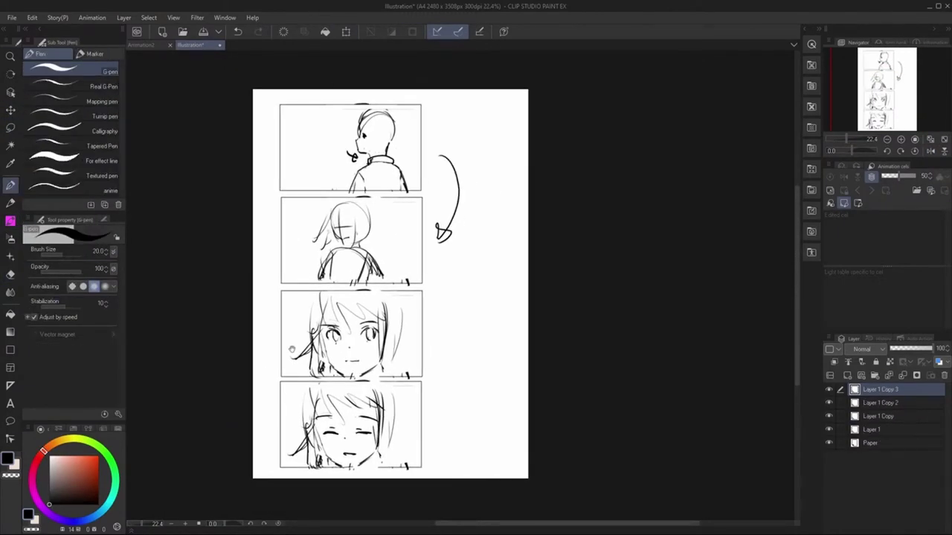
# Step: Merge the three copied panel layers down into Layer 1 and reposition the merged storyboard drawing
pyautogui.click(902, 374)
pyautogui.click(902, 375)
pyautogui.click(901, 375)
pyautogui.click(10, 110)
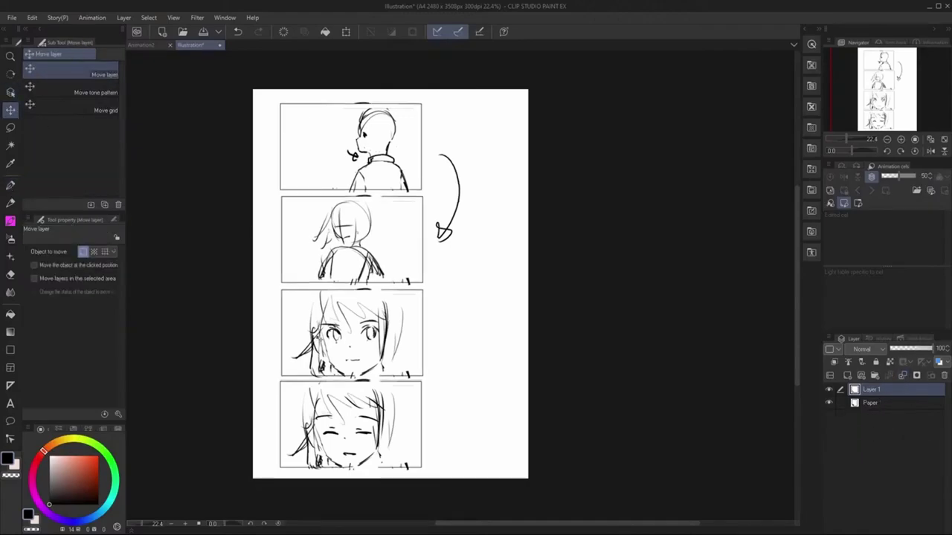
pyautogui.moveTo(317, 339); pyautogui.dragTo(339, 334)
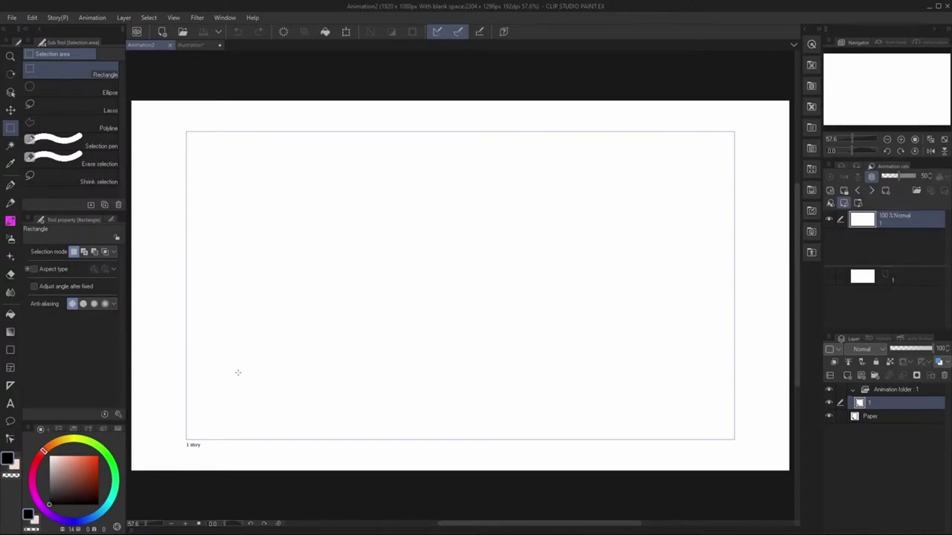
# Step: Try freehand ovals with the G-pen on the Animation2 canvas, clearing the drawing after each attempt
pyautogui.press('p')
pyautogui.moveTo(456, 201)
pyautogui.mouseDown()
pyautogui.moveTo(319, 208)
pyautogui.moveTo(305, 227)
pyautogui.moveTo(389, 184)
pyautogui.mouseUp()
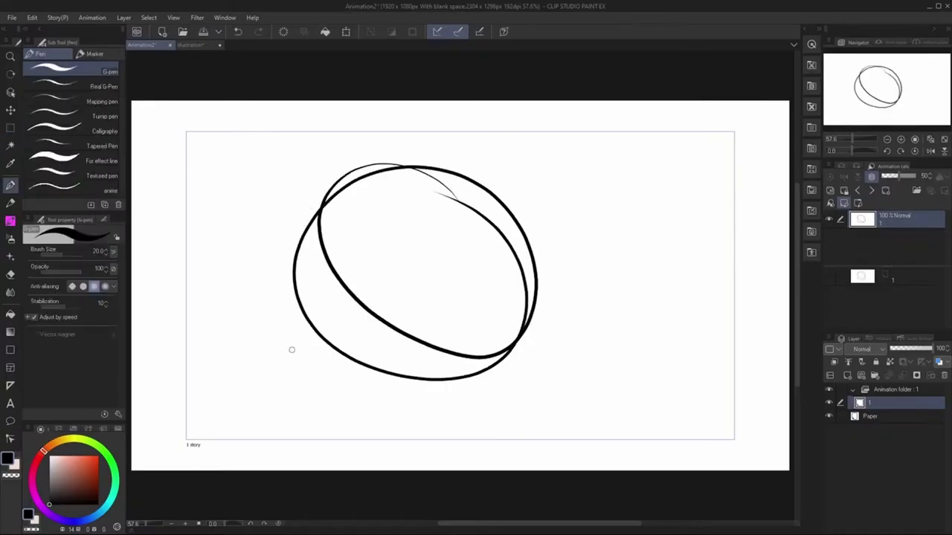
pyautogui.press('Delete')
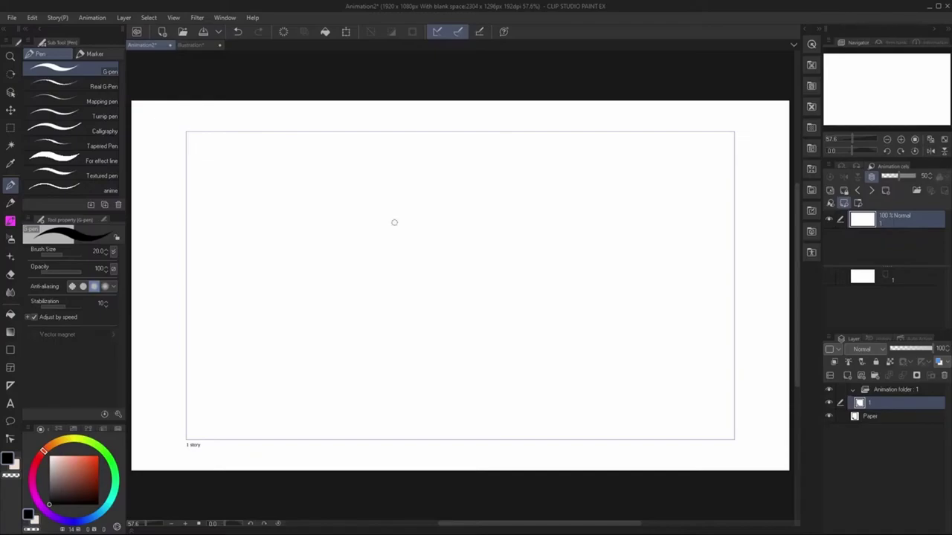
pyautogui.moveTo(296, 140)
pyautogui.mouseDown()
pyautogui.moveTo(331, 214)
pyautogui.moveTo(283, 134)
pyautogui.mouseUp()
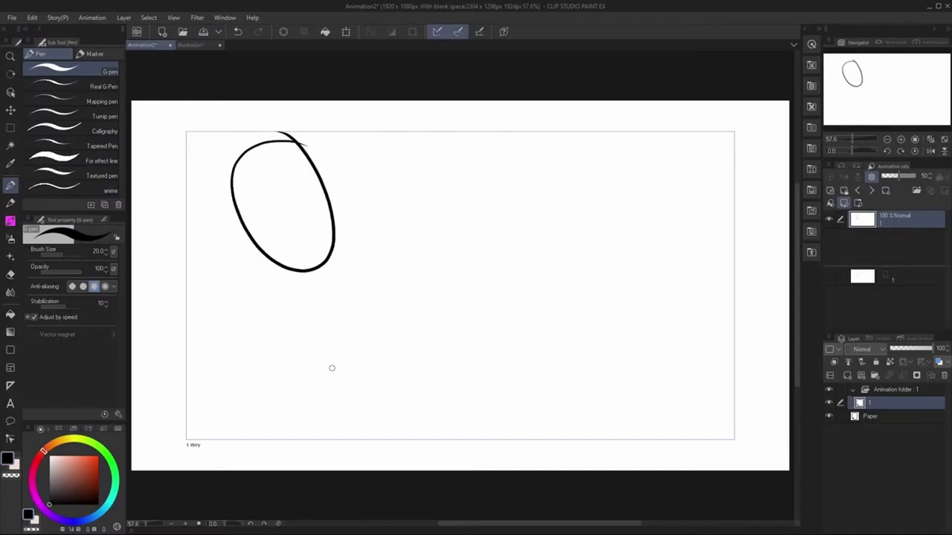
pyautogui.hotkey('ctrl', 'z')
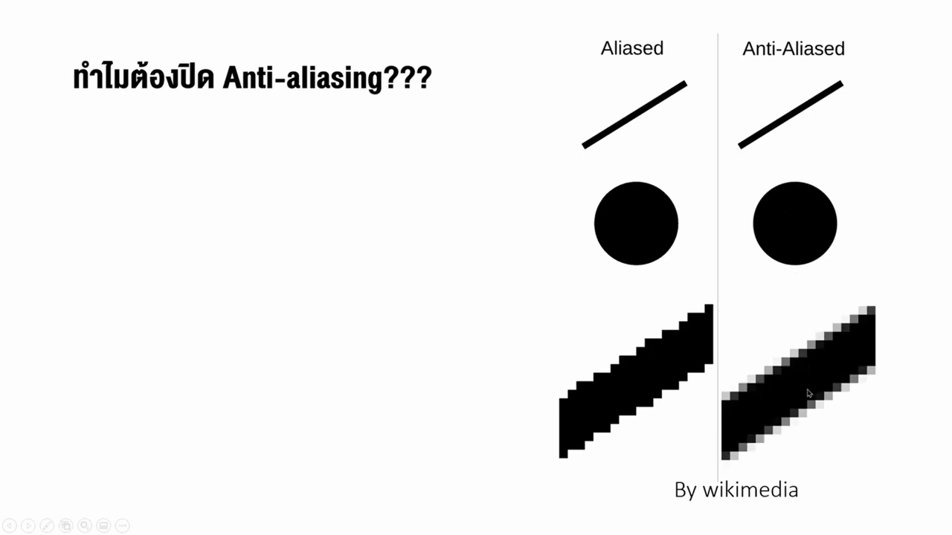
pyautogui.hotkey('ctrl', 'l')
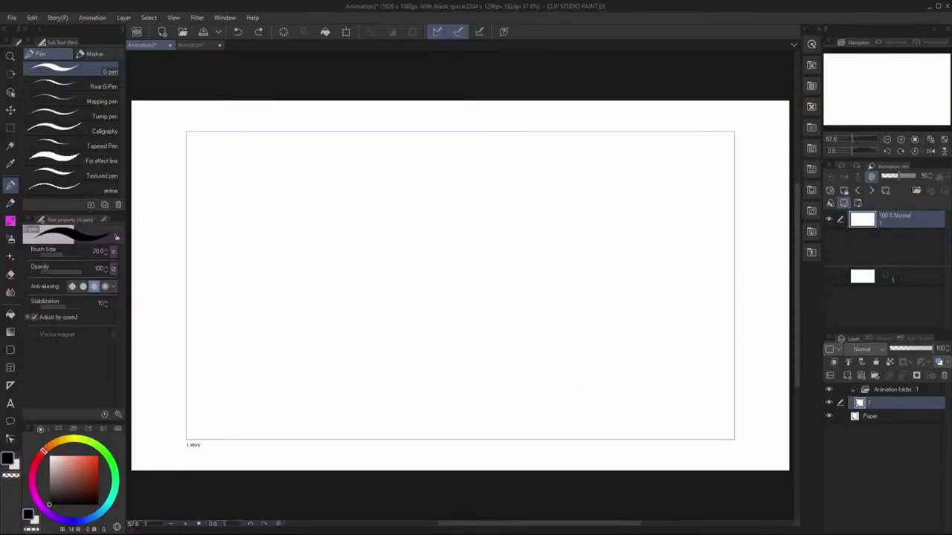
# Step: Draw a large zigzag stroke across the animation frame with the size 20 G-pen and magnify its upper-left end
pyautogui.moveTo(295, 196); pyautogui.dragTo(390, 162)
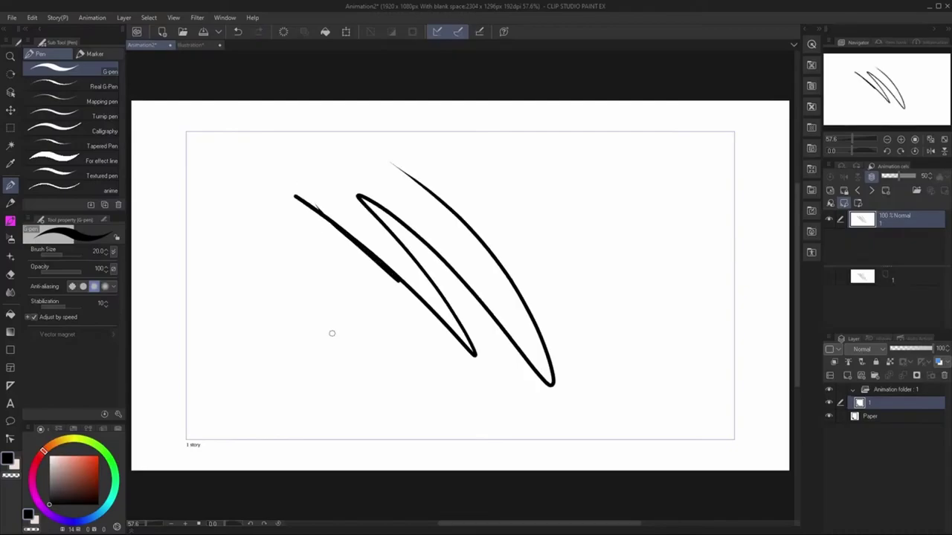
pyautogui.hotkey('ctrl', 'space')
pyautogui.moveTo(301, 214)
pyautogui.mouseDown()
pyautogui.moveTo(334, 226)
pyautogui.moveTo(380, 270)
pyautogui.moveTo(327, 261)
pyautogui.mouseUp()
pyautogui.moveTo(273, 198); pyautogui.dragTo(325, 213)
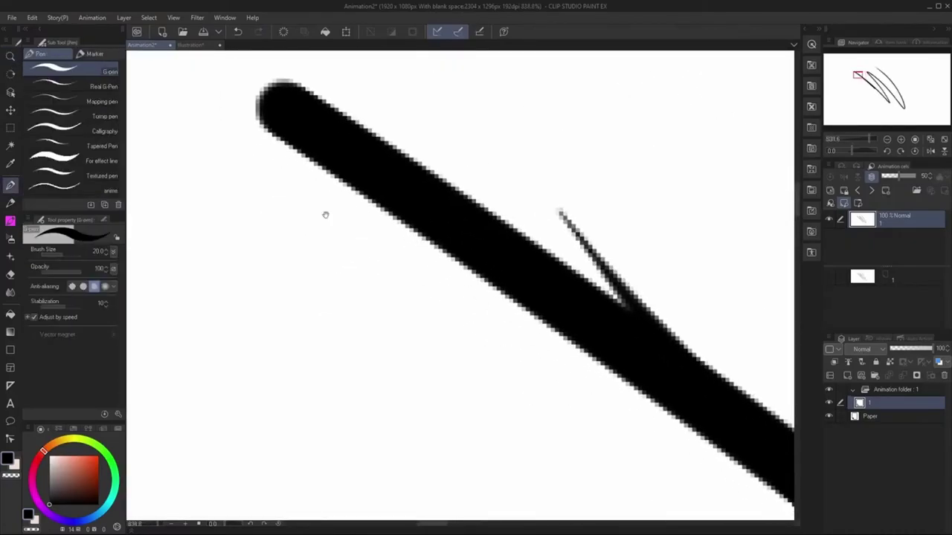
# Step: Turn off the G-pen's anti-aliasing and draw two diagonal strokes below the magnified line to compare their edges
pyautogui.click(72, 287)
pyautogui.moveTo(204, 269); pyautogui.dragTo(446, 463)
pyautogui.moveTo(321, 318); pyautogui.dragTo(566, 500)
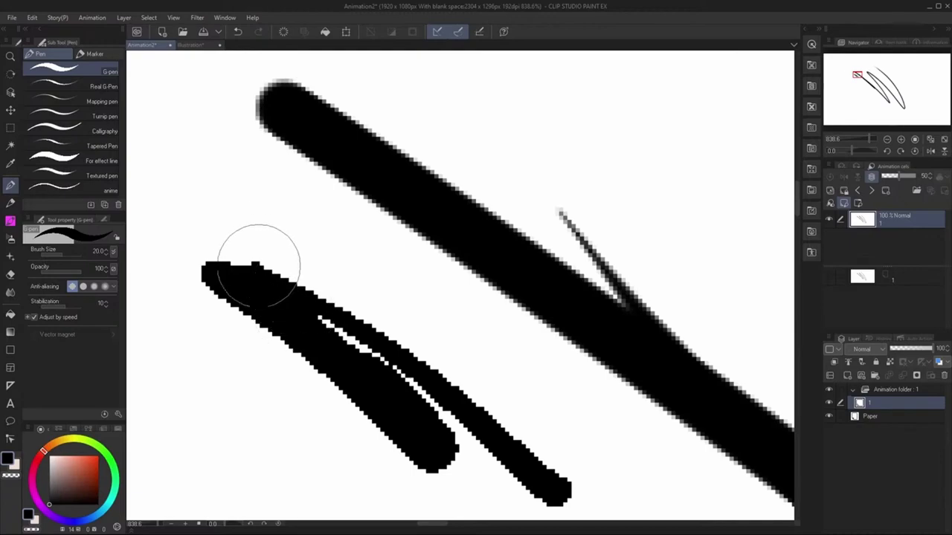
pyautogui.hotkey('ctrl', 'space')
pyautogui.moveTo(317, 377)
pyautogui.mouseDown()
pyautogui.moveTo(275, 351)
pyautogui.moveTo(260, 310)
pyautogui.moveTo(218, 260)
pyautogui.mouseUp()
pyautogui.hotkey('ctrl', 'space')
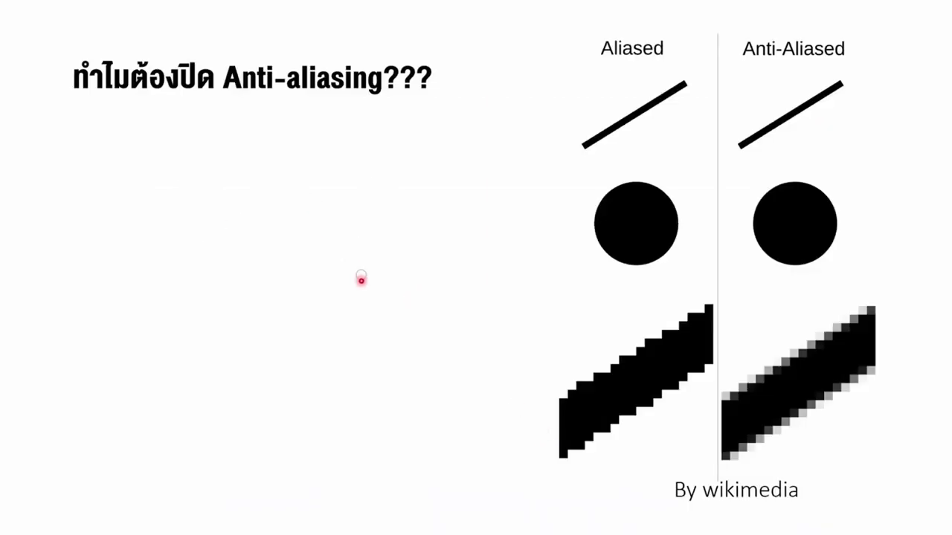
pyautogui.click(365, 276)
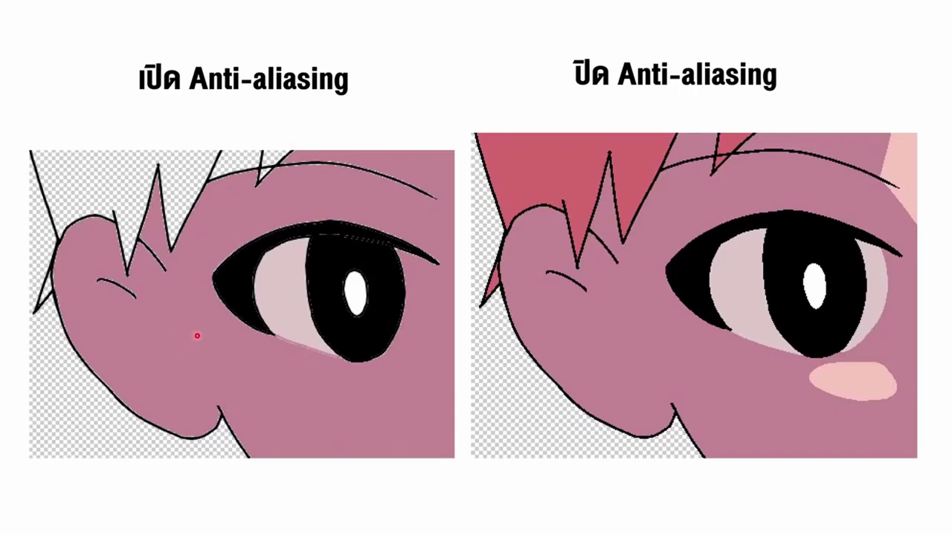
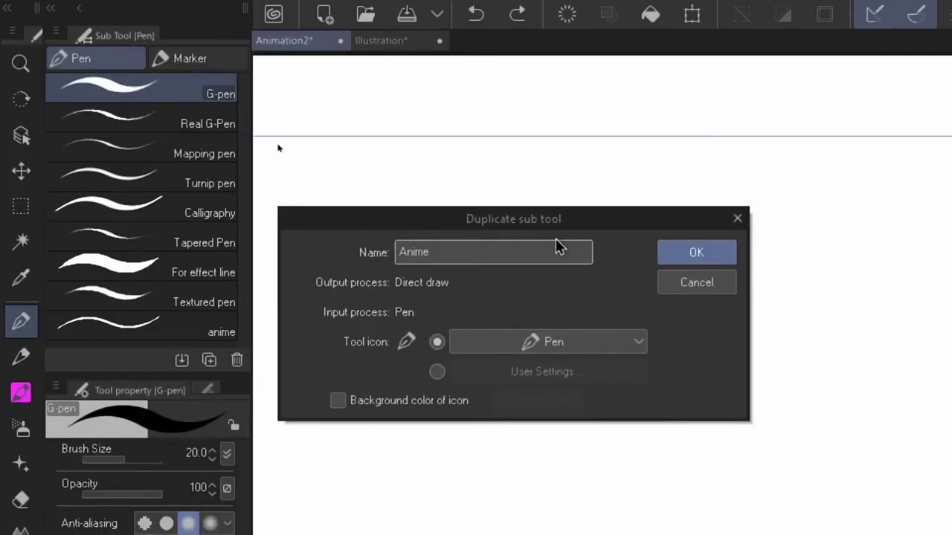
# Step: Duplicate the G-pen as a sub tool named Anime PEN with the Pen icon and try it with a zigzag stroke
pyautogui.write('PE')
pyautogui.click(538, 353)
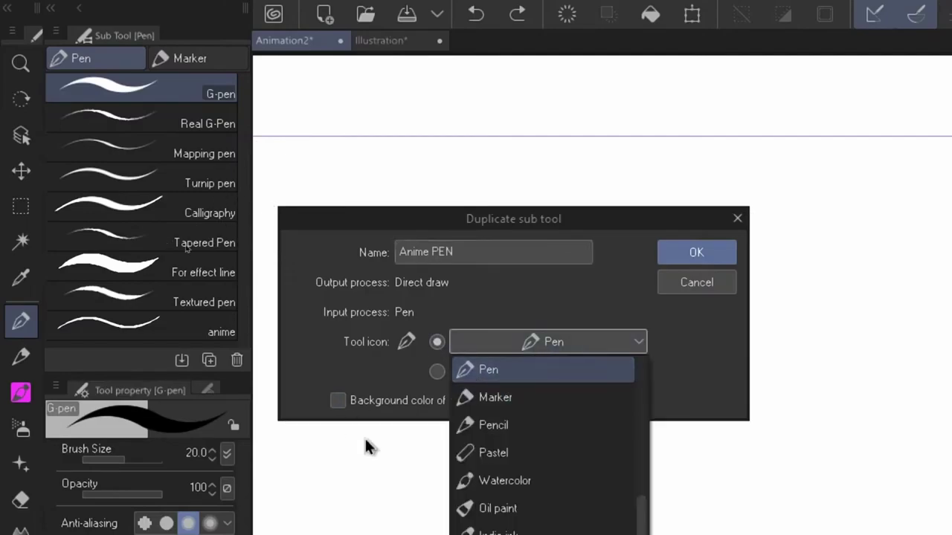
pyautogui.click(641, 266)
pyautogui.click(674, 254)
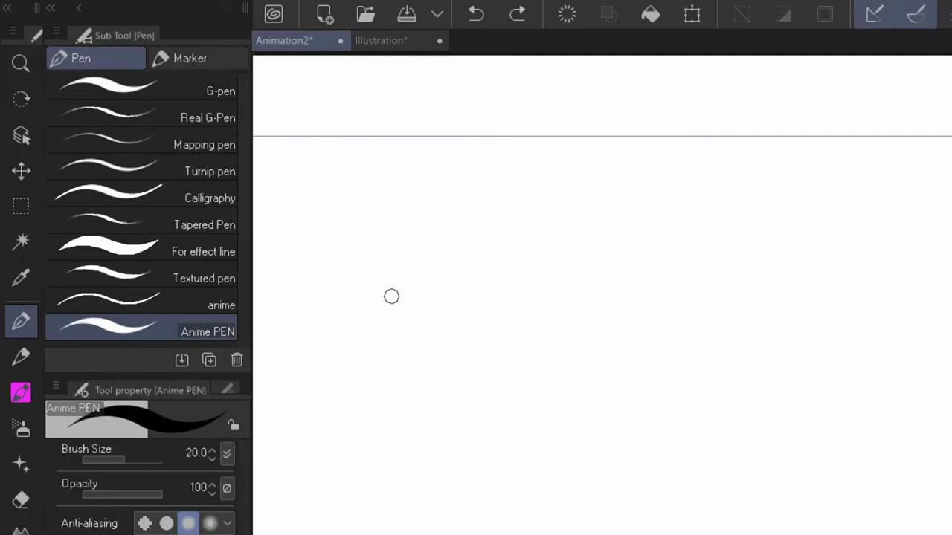
pyautogui.moveTo(378, 243)
pyautogui.mouseDown()
pyautogui.moveTo(498, 410)
pyautogui.moveTo(412, 229)
pyautogui.moveTo(406, 163)
pyautogui.moveTo(382, 157)
pyautogui.mouseUp()
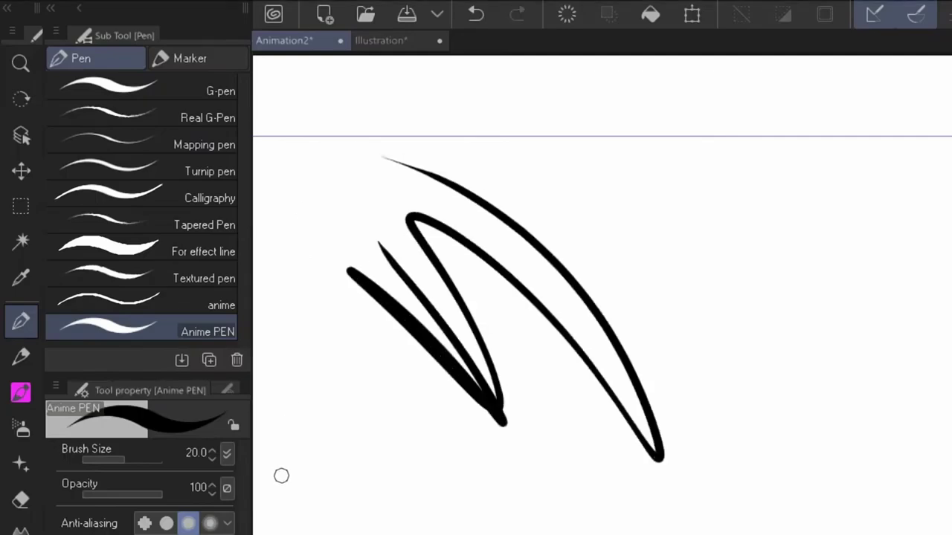
pyautogui.hotkey('ctrl', 'z')
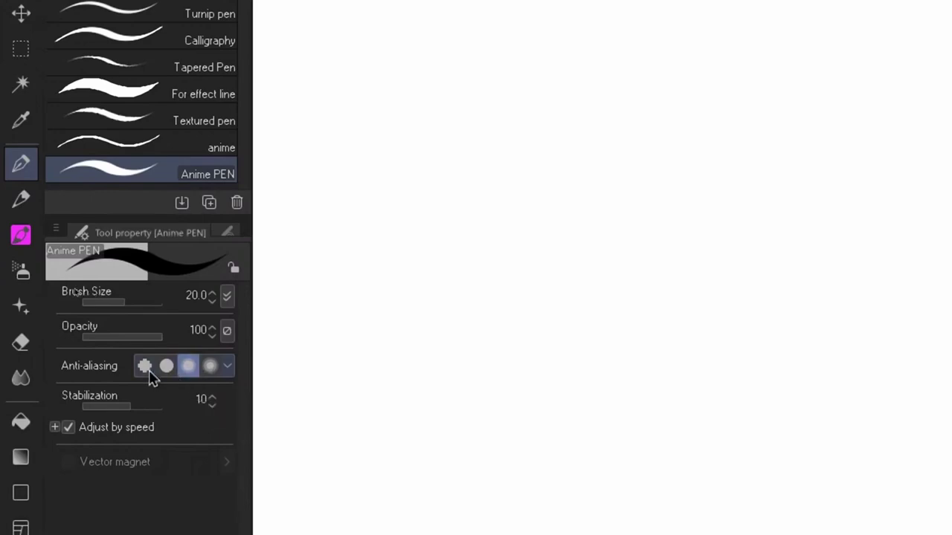
# Step: Turn off the Anime PEN's anti-aliasing and draw zigzag and diagonal test strokes to compare their edges
pyautogui.click(146, 367)
pyautogui.moveTo(401, 171)
pyautogui.mouseDown()
pyautogui.moveTo(460, 257)
pyautogui.moveTo(382, 310)
pyautogui.moveTo(321, 388)
pyautogui.moveTo(283, 385)
pyautogui.mouseUp()
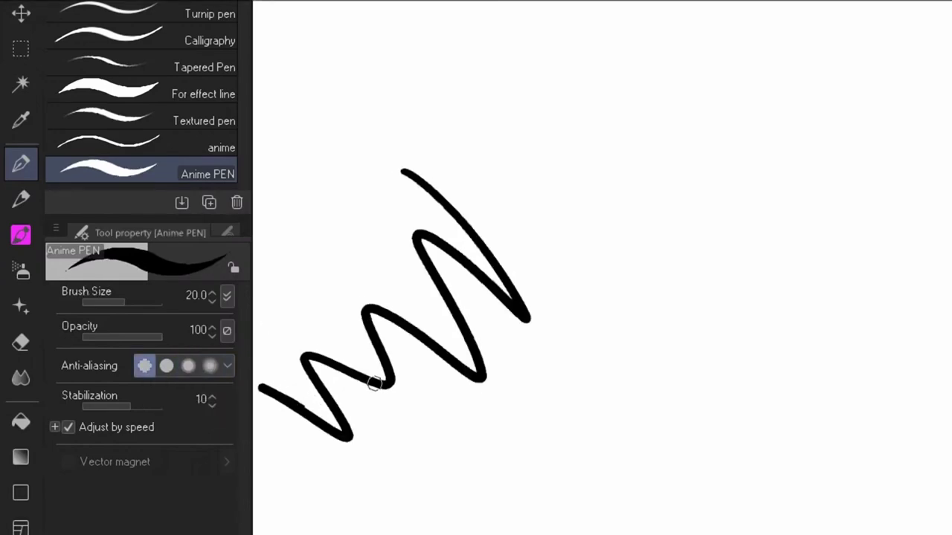
pyautogui.moveTo(297, 245); pyautogui.dragTo(417, 429)
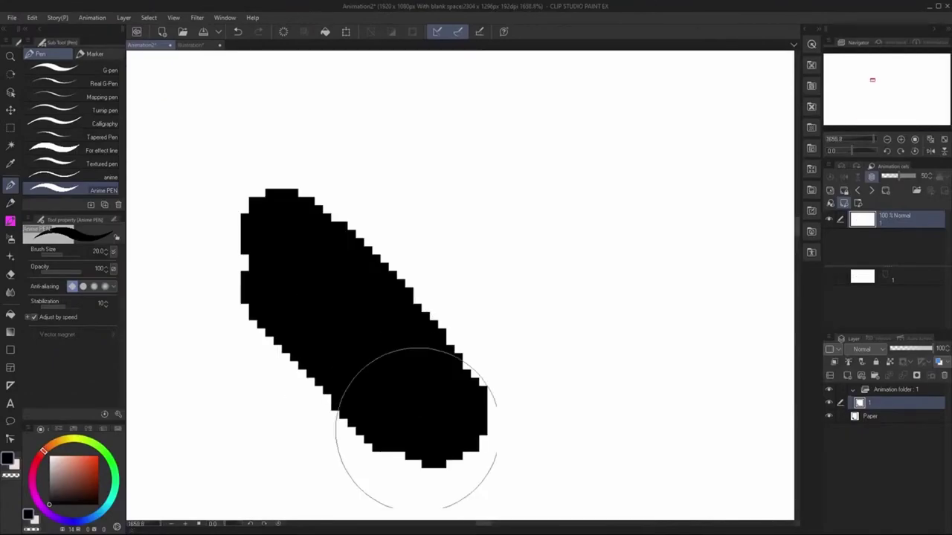
pyautogui.moveTo(319, 186); pyautogui.dragTo(673, 444)
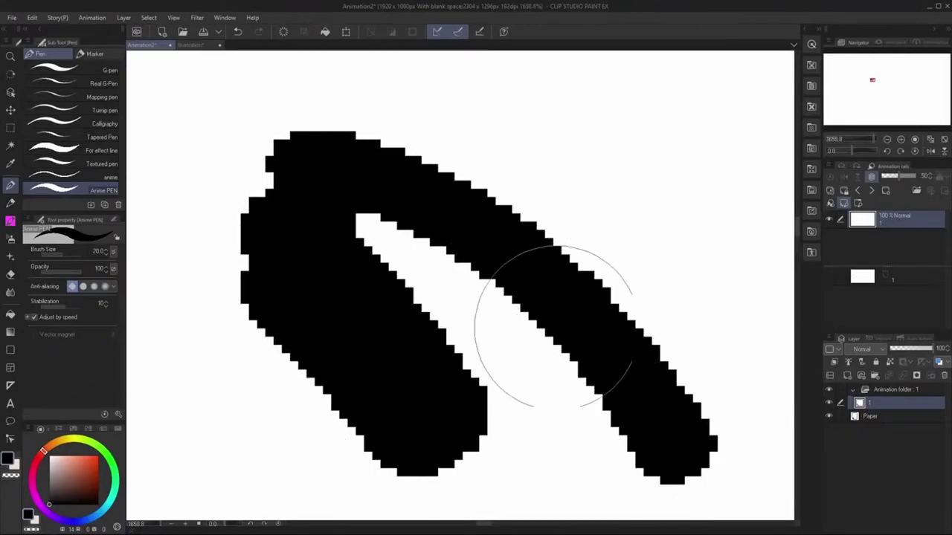
# Step: Try more freehand strokes with the Anime PEN without anti-aliasing, clearing the canvas after each attempt
pyautogui.moveTo(311, 340)
pyautogui.mouseDown()
pyautogui.moveTo(201, 383)
pyautogui.moveTo(169, 423)
pyautogui.mouseUp()
pyautogui.press('Delete')
pyautogui.moveTo(281, 248); pyautogui.dragTo(494, 502)
pyautogui.moveTo(200, 157)
pyautogui.mouseDown()
pyautogui.moveTo(456, 116)
pyautogui.moveTo(372, 80)
pyautogui.mouseUp()
pyautogui.press('Delete')
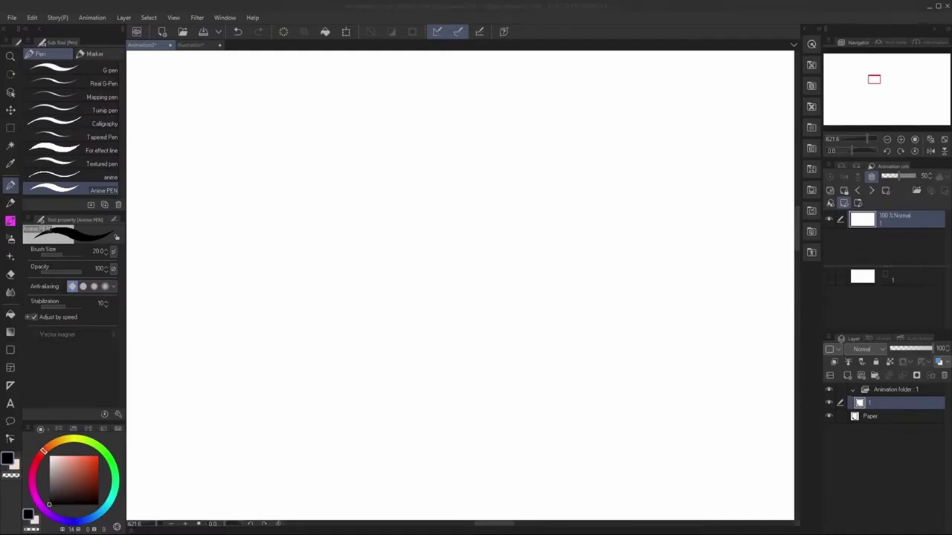
# Step: Switch to the browser's image results and examine the linework of Kimetsu no Yaiba genga drawings, including the line-and-color comparison
pyautogui.hotkey('alt', 'Tab')
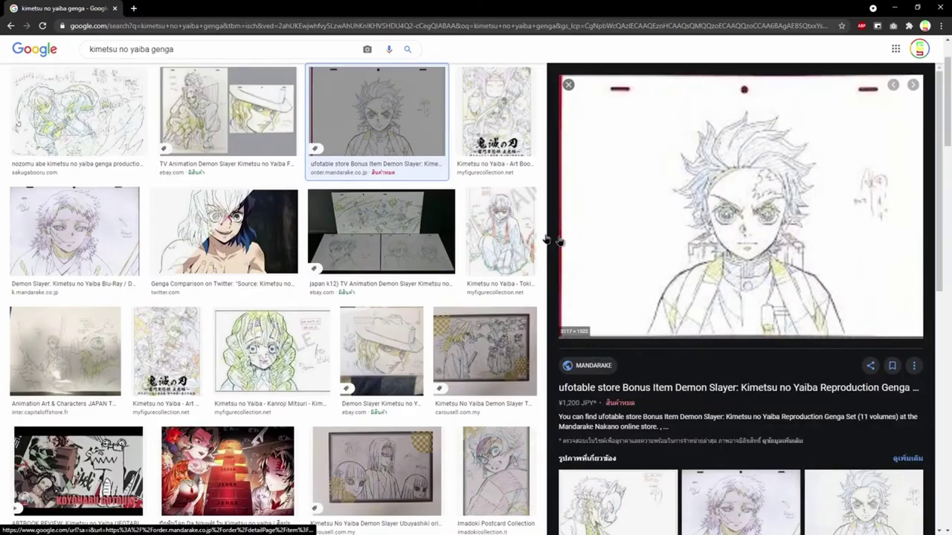
pyautogui.click(249, 237)
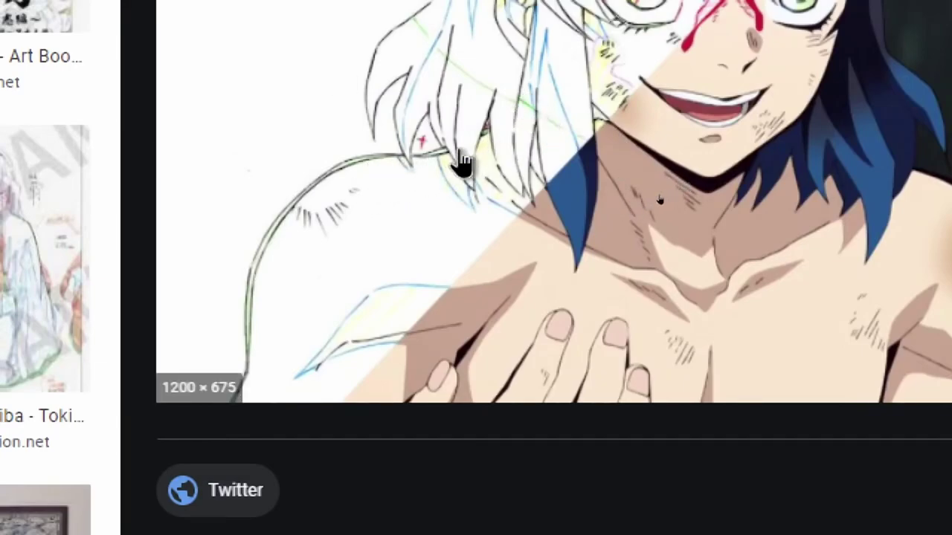
pyautogui.scroll(1, 291, 350)
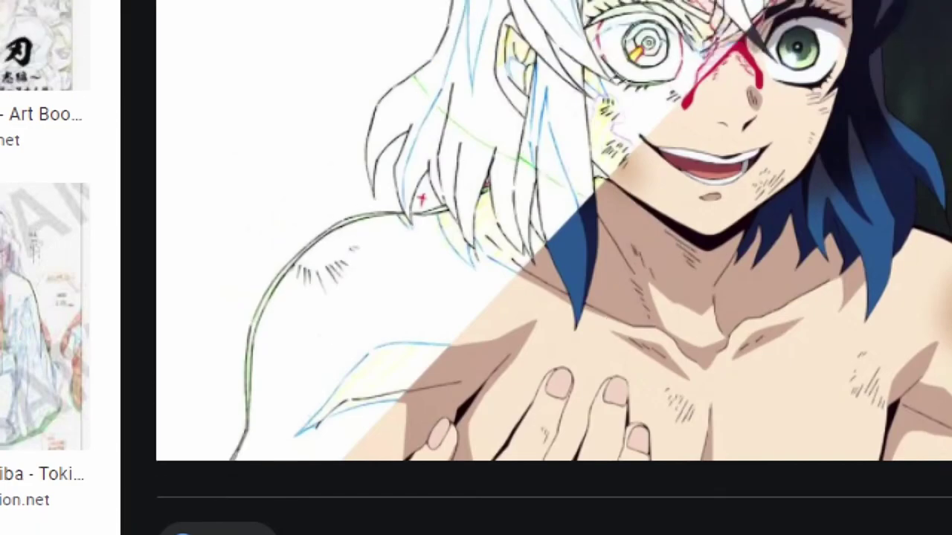
pyautogui.scroll(3, 285, 70)
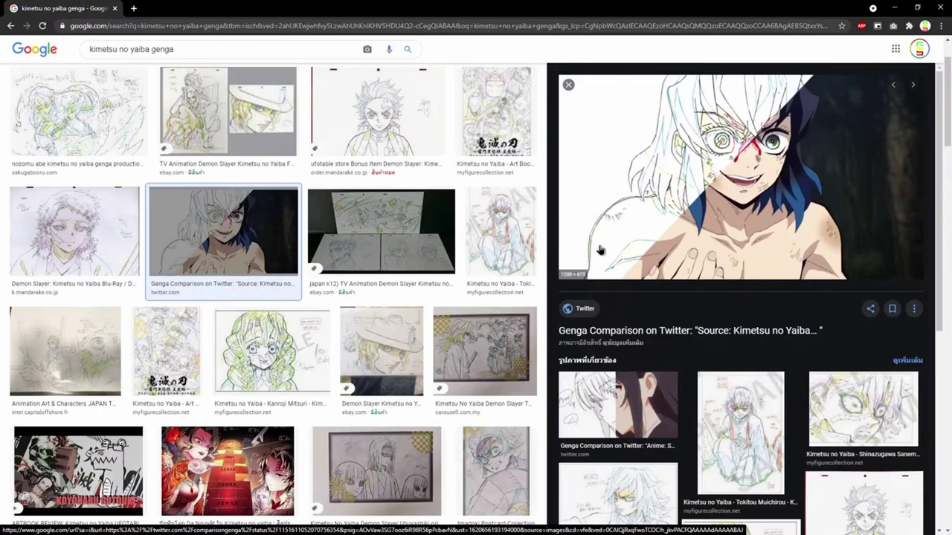
pyautogui.press('Left')
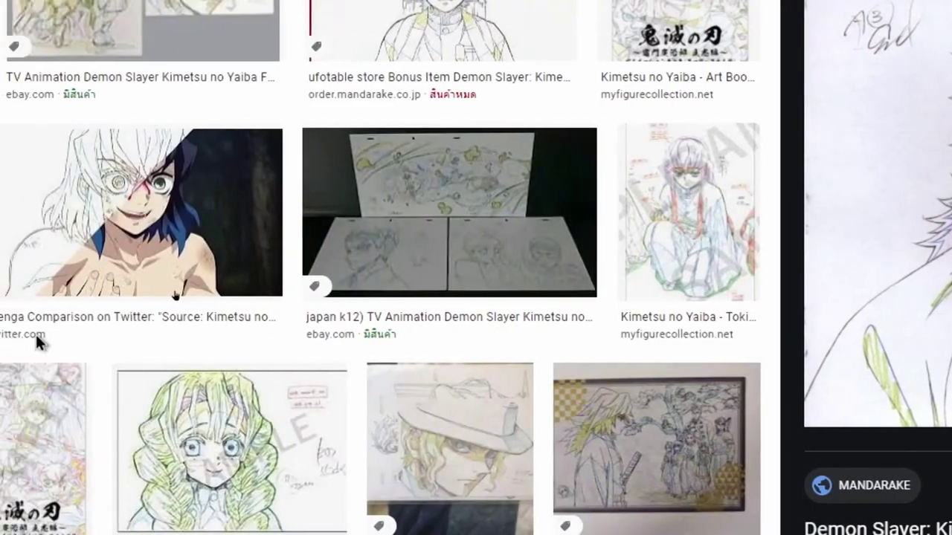
pyautogui.click(487, 481)
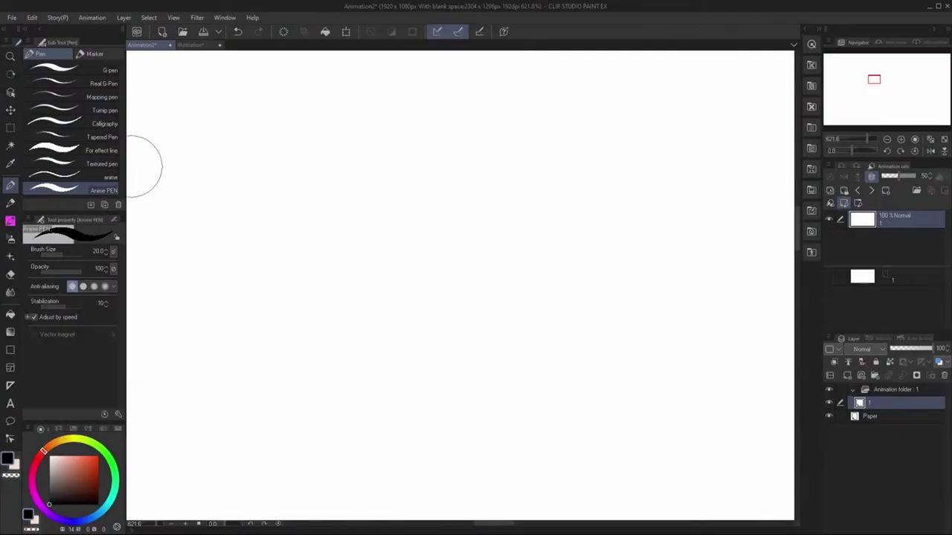
# Step: Try four vertical pressure-sensitive strokes with the size 20 Anime PEN and clear them from the canvas
pyautogui.rightClick(89, 190)
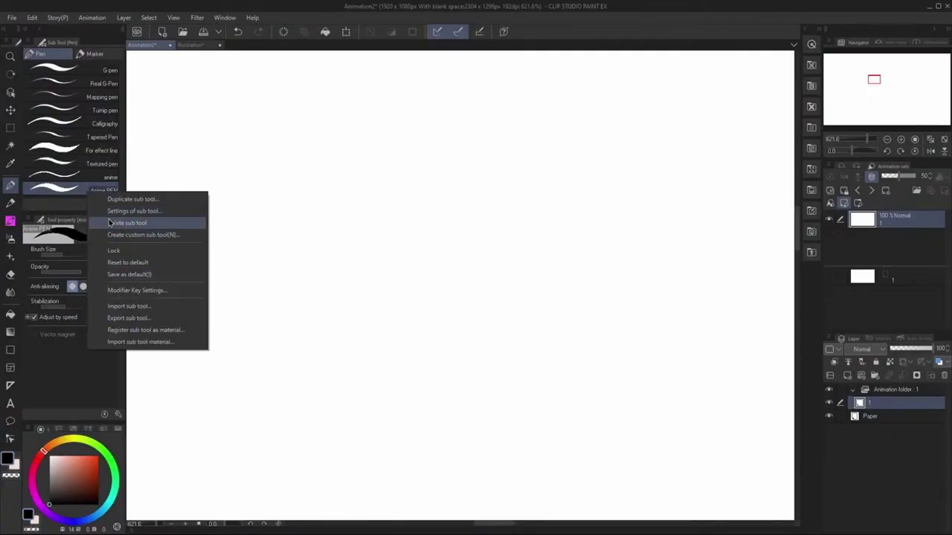
pyautogui.click(70, 191)
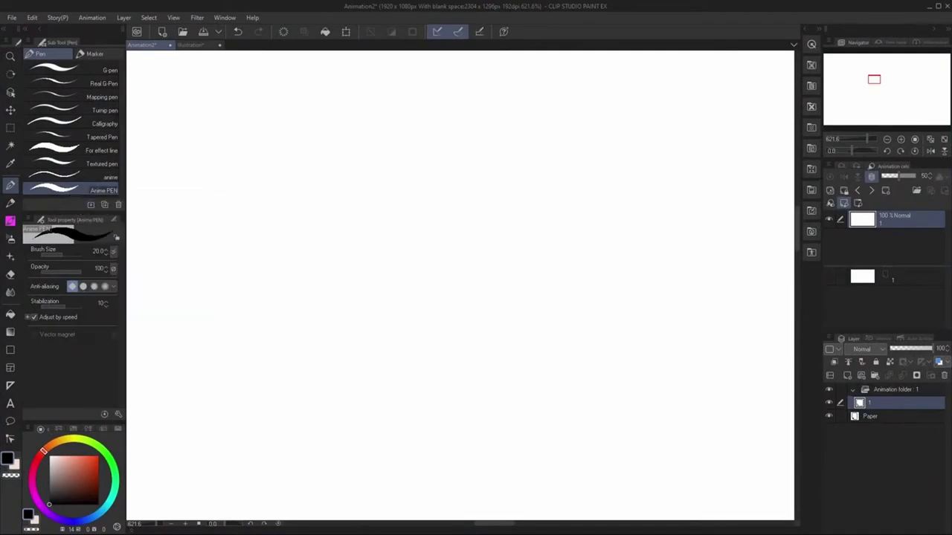
pyautogui.moveTo(317, 152); pyautogui.dragTo(316, 518)
pyautogui.moveTo(426, 138)
pyautogui.mouseDown()
pyautogui.moveTo(436, 265)
pyautogui.moveTo(431, 519)
pyautogui.mouseUp()
pyautogui.moveTo(548, 123); pyautogui.dragTo(563, 480)
pyautogui.moveTo(203, 111); pyautogui.dragTo(207, 428)
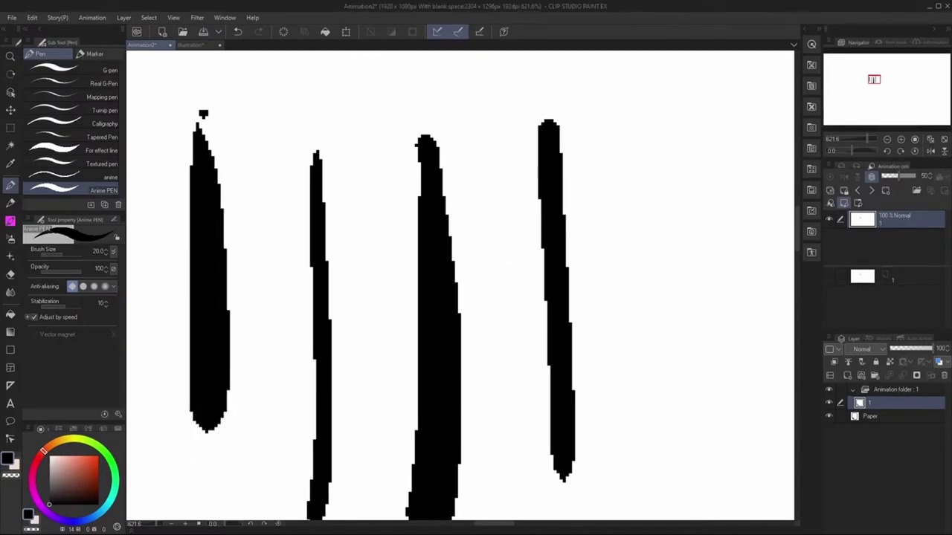
pyautogui.press('Delete')
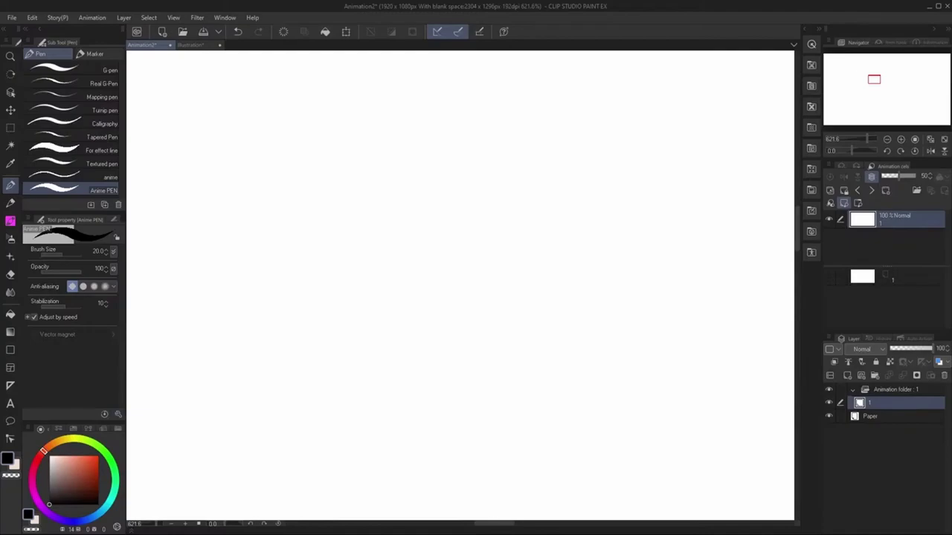
# Step: Disable Tilt and Pen pressure in the Anime PEN's brush size dynamics
pyautogui.moveTo(321, 2); pyautogui.dragTo(378, 146)
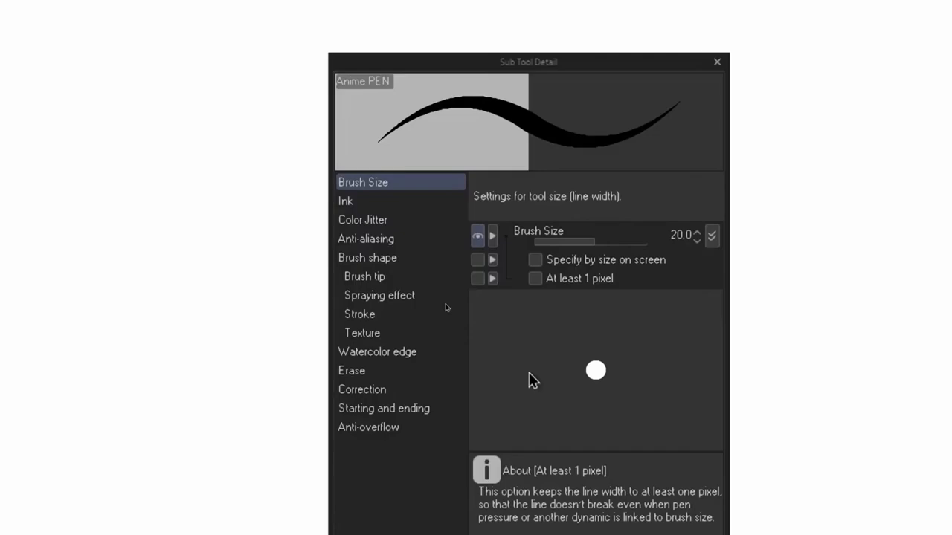
pyautogui.click(711, 236)
pyautogui.click(453, 150)
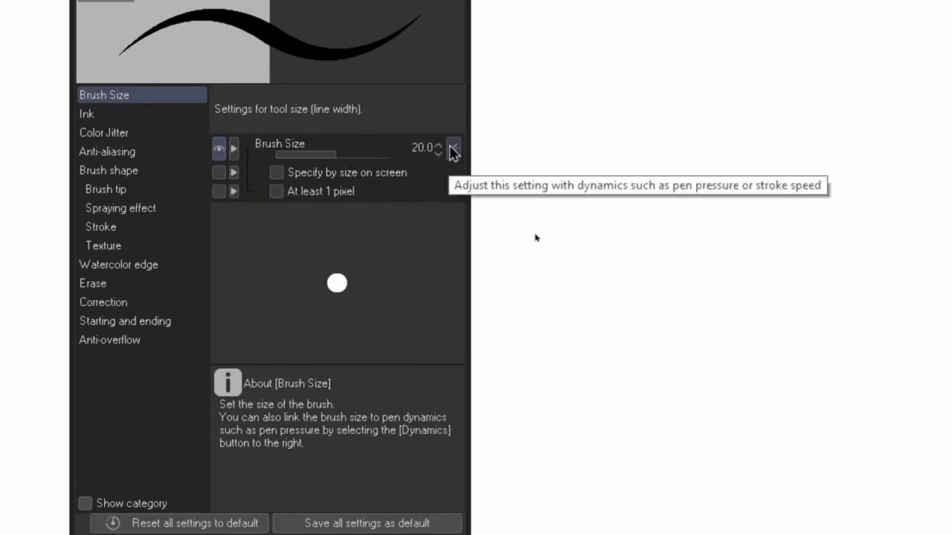
pyautogui.click(453, 150)
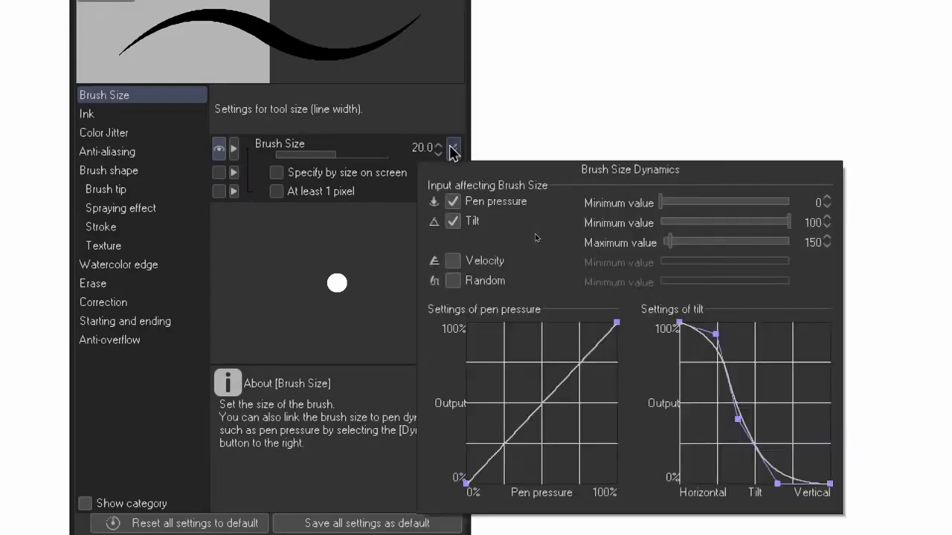
pyautogui.click(452, 221)
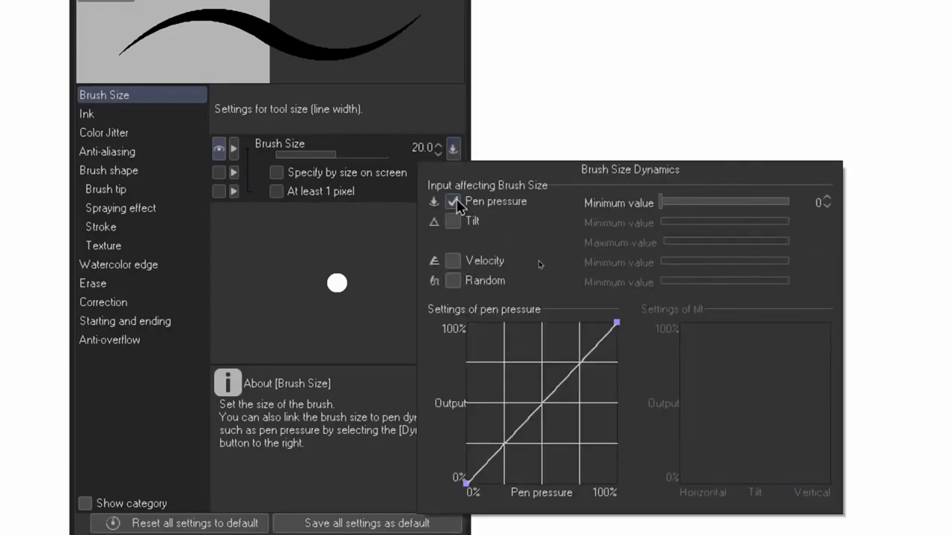
pyautogui.click(452, 200)
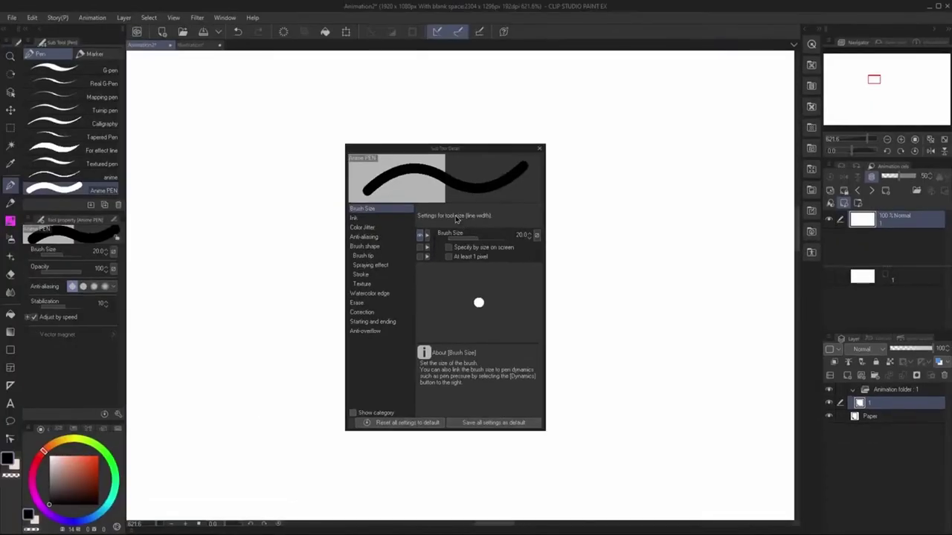
# Step: Try several thick vertical strokes with the size 20 Anime PEN to check for uniform width, and clear them
pyautogui.moveTo(254, 156); pyautogui.dragTo(264, 438)
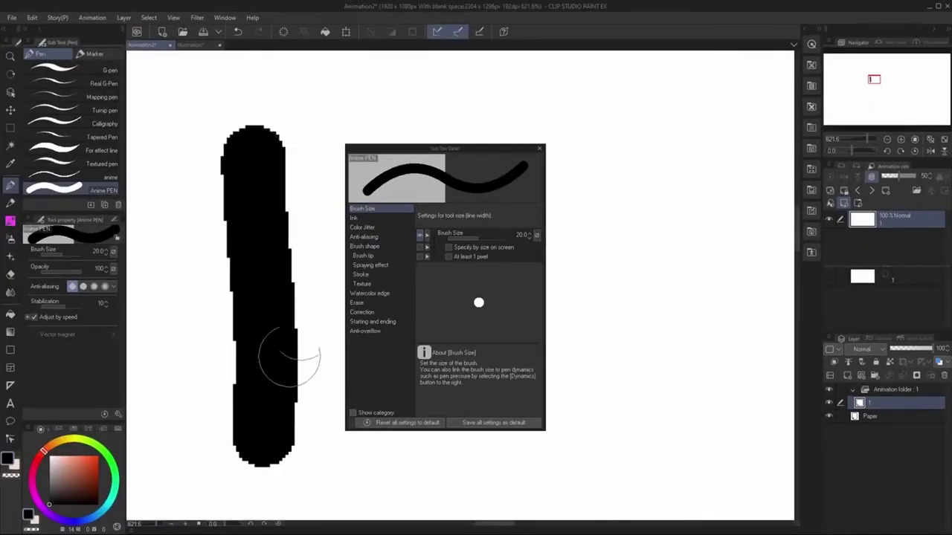
pyautogui.moveTo(391, 148)
pyautogui.mouseDown()
pyautogui.moveTo(579, 162)
pyautogui.moveTo(435, 455)
pyautogui.mouseUp()
pyautogui.moveTo(347, 147); pyautogui.dragTo(353, 492)
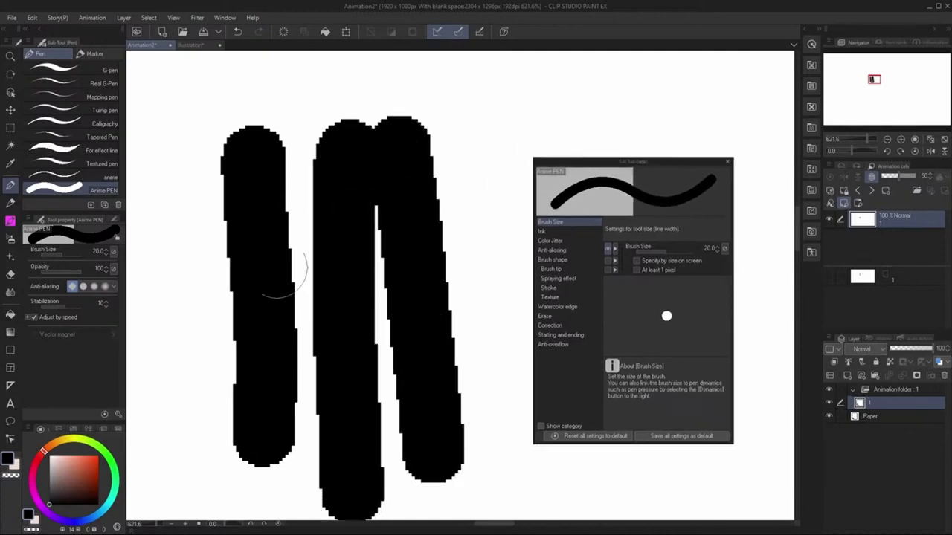
pyautogui.moveTo(204, 160); pyautogui.dragTo(221, 492)
pyautogui.moveTo(473, 132)
pyautogui.mouseDown()
pyautogui.moveTo(510, 511)
pyautogui.moveTo(459, 405)
pyautogui.mouseUp()
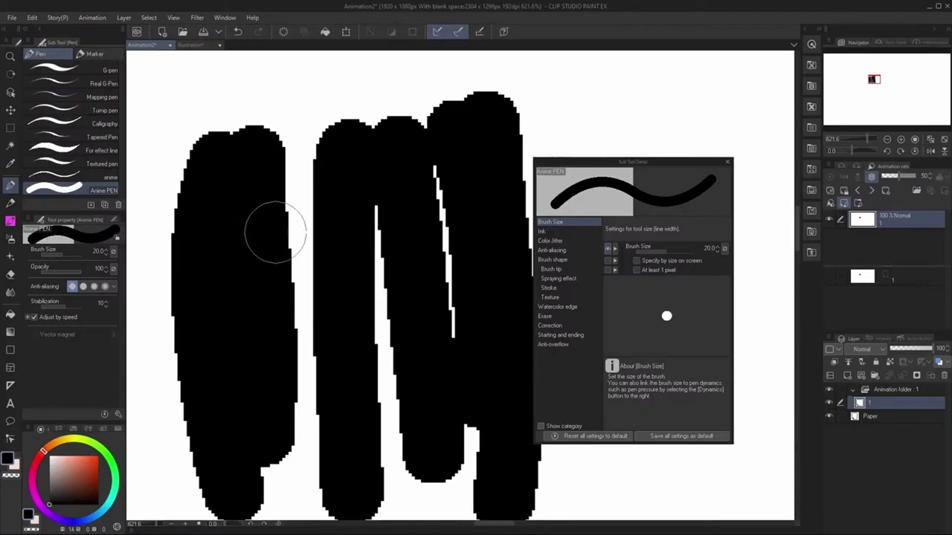
pyautogui.press('Delete')
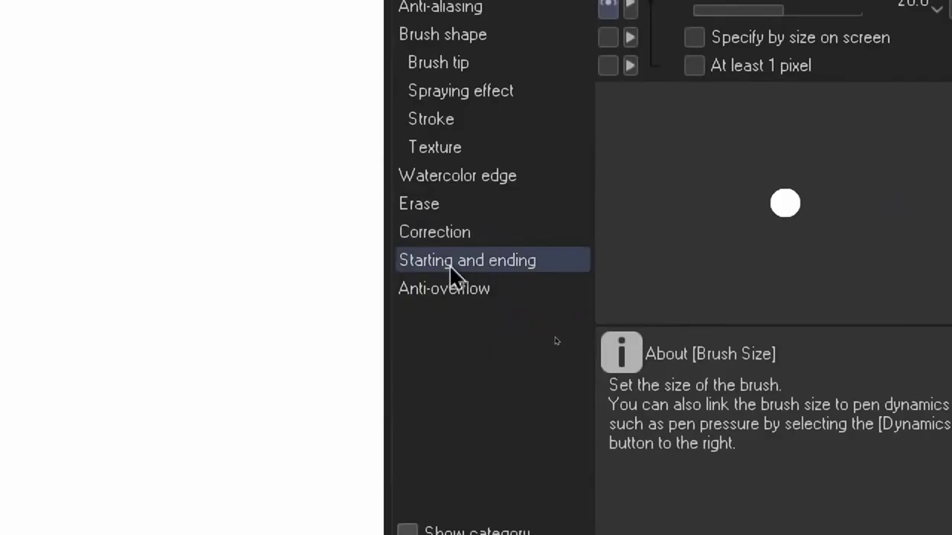
# Step: Apply the Anime PEN's starting and ending effect to Brush Size
pyautogui.click(554, 336)
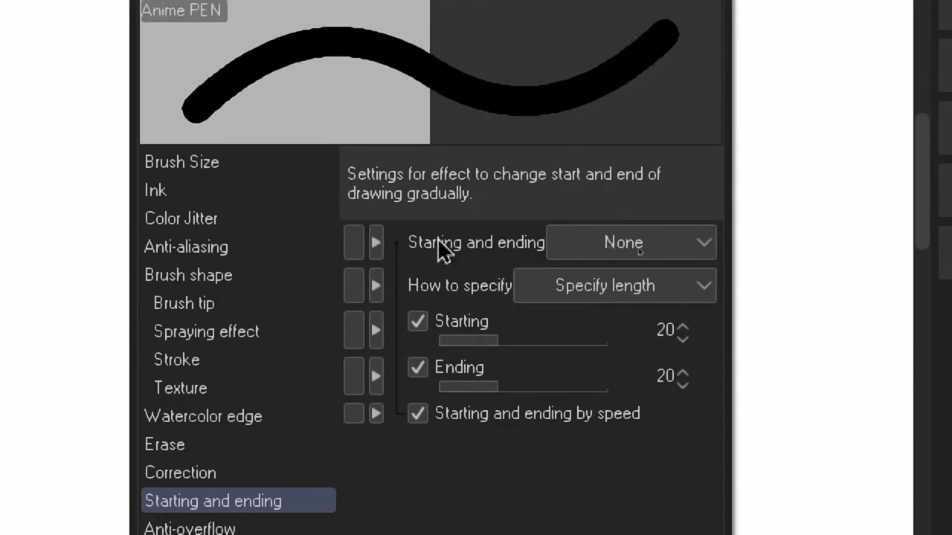
pyautogui.click(595, 252)
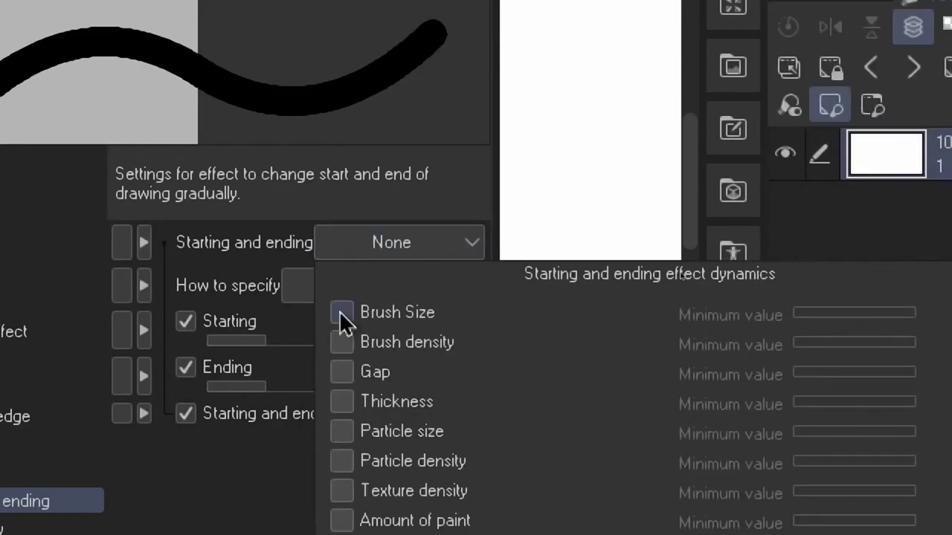
pyautogui.click(342, 312)
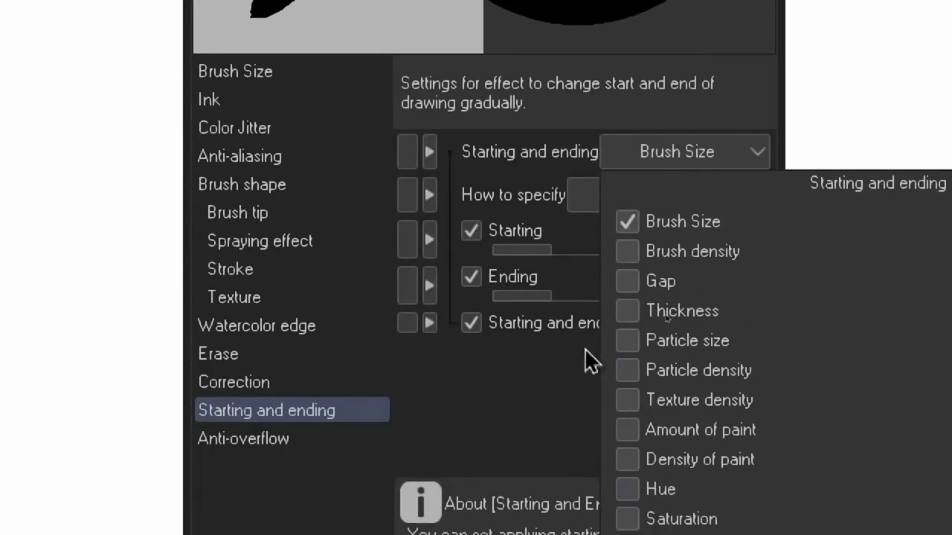
pyautogui.click(557, 333)
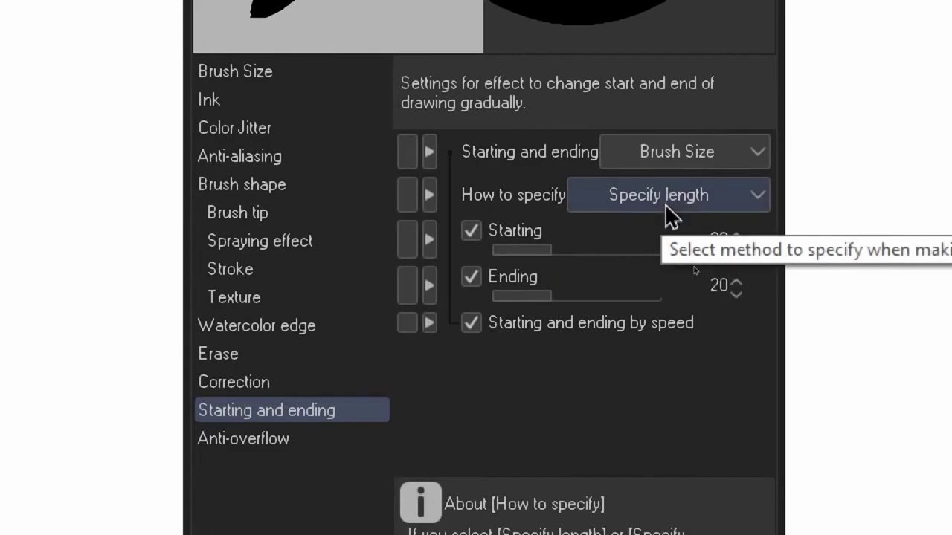
# Step: Specify the starting and ending effect by percentage, with Starting at 7.4 and Ending at 33.6
pyautogui.click(632, 218)
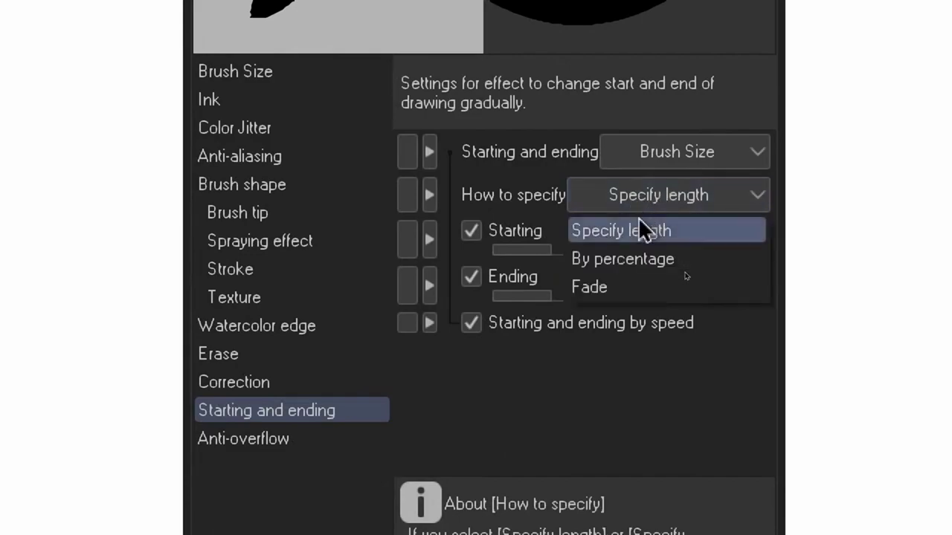
pyautogui.click(637, 268)
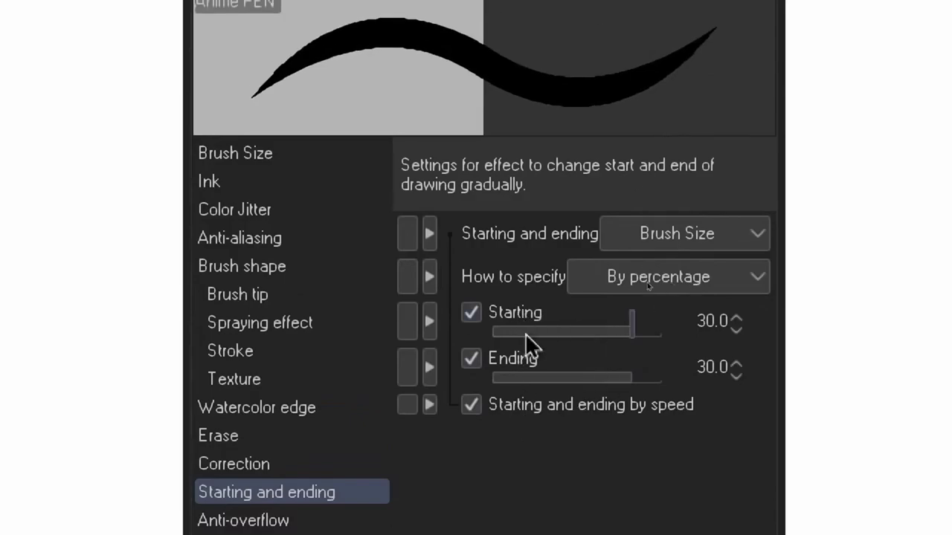
pyautogui.moveTo(529, 335)
pyautogui.mouseDown()
pyautogui.moveTo(527, 367)
pyautogui.moveTo(603, 335)
pyautogui.mouseUp()
pyautogui.moveTo(608, 382); pyautogui.dragTo(633, 389)
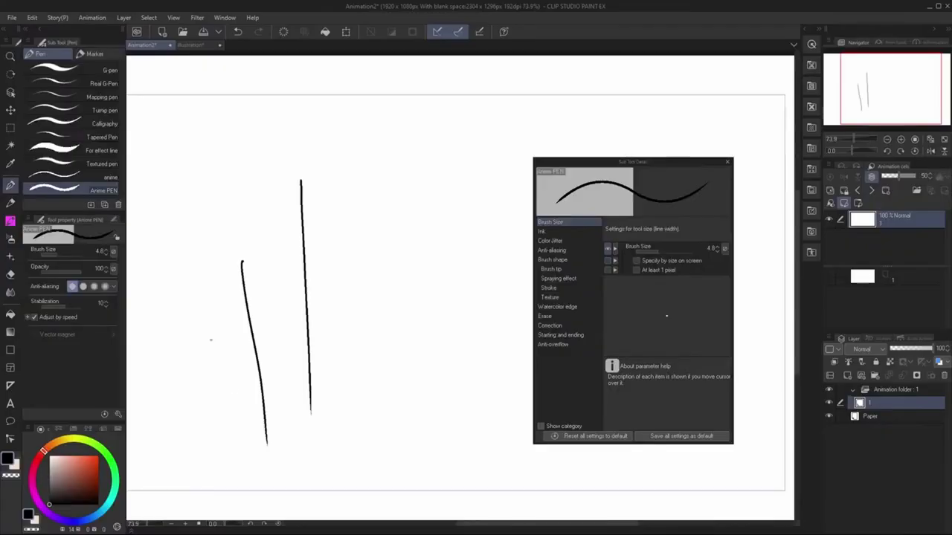
# Step: Draw a series of near-vertical strokes and small angled strokes with the size 4.8 Anime PEN to test the tapered ends
pyautogui.moveTo(200, 325); pyautogui.dragTo(219, 446)
pyautogui.moveTo(181, 304); pyautogui.dragTo(190, 343)
pyautogui.moveTo(196, 437)
pyautogui.mouseDown()
pyautogui.moveTo(152, 417)
pyautogui.moveTo(160, 454)
pyautogui.mouseUp()
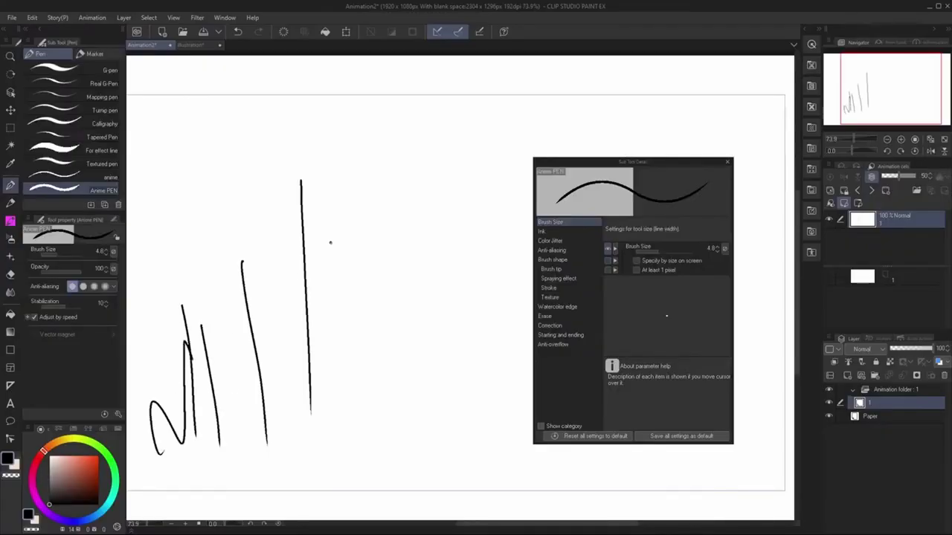
pyautogui.moveTo(331, 241); pyautogui.dragTo(328, 455)
pyautogui.moveTo(296, 315); pyautogui.dragTo(292, 437)
pyautogui.moveTo(363, 274); pyautogui.dragTo(373, 463)
pyautogui.hotkey('ctrl', 'space')
pyautogui.moveTo(325, 441); pyautogui.dragTo(312, 460)
pyautogui.press('p')
pyautogui.moveTo(258, 214)
pyautogui.mouseDown()
pyautogui.moveTo(239, 192)
pyautogui.moveTo(261, 303)
pyautogui.mouseUp()
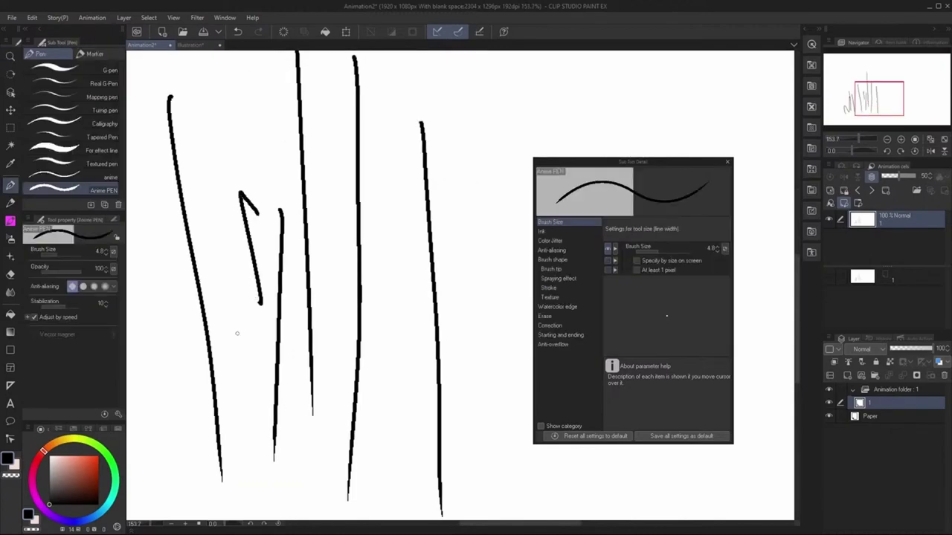
# Step: Draw more vertical, diagonal and curved strokes with the size 4.8 Anime PEN to test the tapered ends, undoing the last two
pyautogui.moveTo(211, 283); pyautogui.dragTo(239, 349)
pyautogui.moveTo(163, 357); pyautogui.dragTo(186, 472)
pyautogui.moveTo(156, 383); pyautogui.dragTo(180, 470)
pyautogui.moveTo(325, 282)
pyautogui.mouseDown()
pyautogui.moveTo(325, 486)
pyautogui.moveTo(223, 269)
pyautogui.mouseUp()
pyautogui.press('space')
pyautogui.moveTo(340, 202); pyautogui.dragTo(401, 488)
pyautogui.moveTo(368, 246); pyautogui.dragTo(456, 487)
pyautogui.moveTo(405, 218)
pyautogui.mouseDown()
pyautogui.moveTo(476, 399)
pyautogui.moveTo(483, 459)
pyautogui.mouseUp()
pyautogui.moveTo(281, 235); pyautogui.dragTo(278, 348)
pyautogui.moveTo(266, 248); pyautogui.dragTo(269, 352)
pyautogui.moveTo(256, 285); pyautogui.dragTo(293, 392)
pyautogui.moveTo(254, 392); pyautogui.dragTo(299, 396)
pyautogui.moveTo(280, 156); pyautogui.dragTo(310, 322)
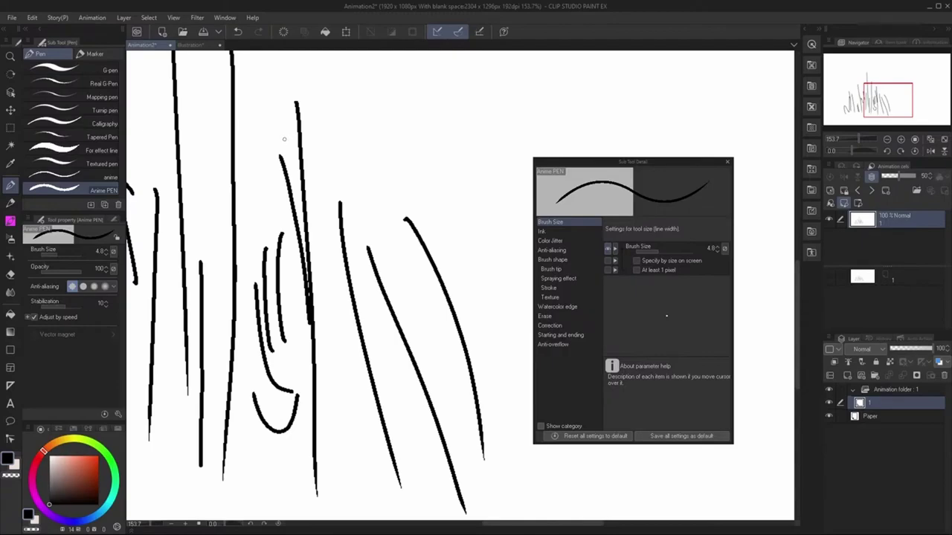
pyautogui.hotkey('ctrl', 'z')
pyautogui.hotkey('ctrl', 'z')
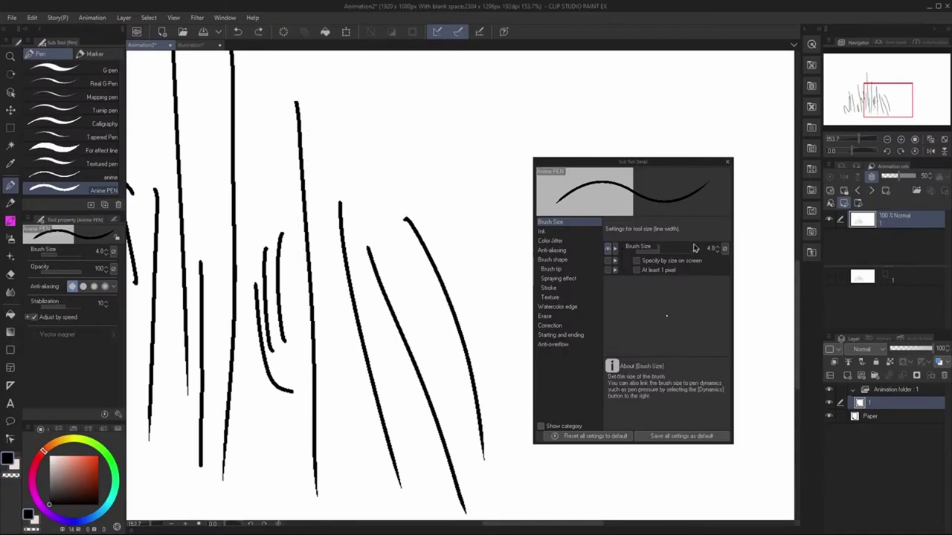
pyautogui.click(560, 335)
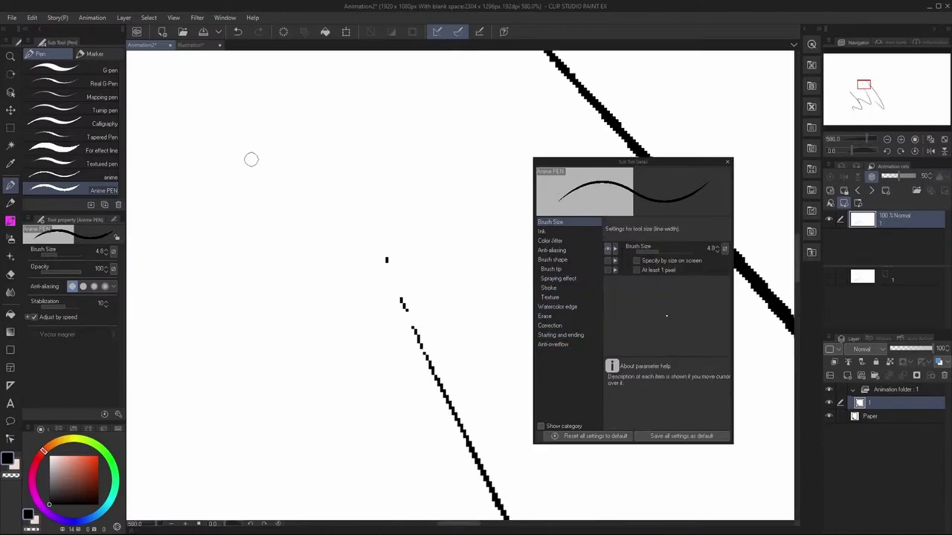
# Step: Circle a broken tapered line end with the Anime PEN, undo the circle, and enable At least 1 pixel for its brush size
pyautogui.moveTo(274, 199); pyautogui.dragTo(346, 492)
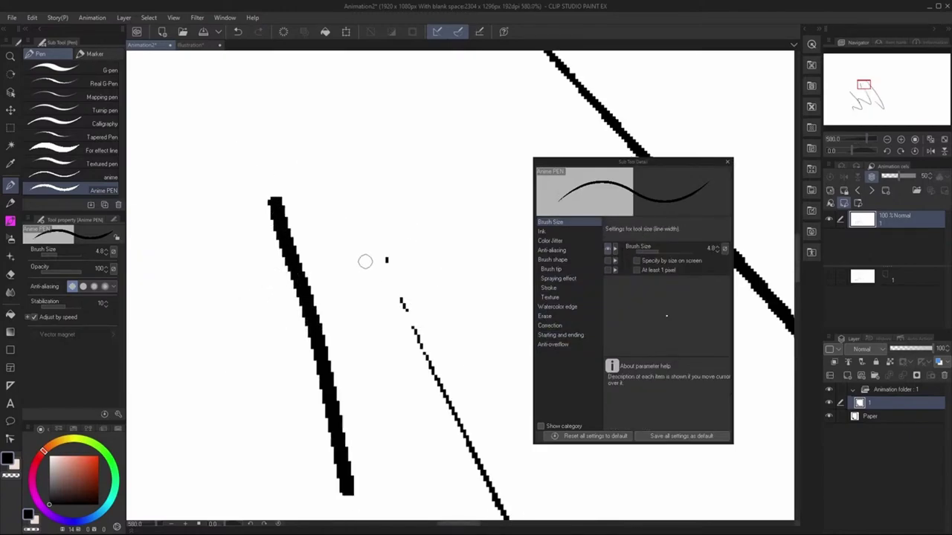
pyautogui.moveTo(380, 217)
pyautogui.mouseDown()
pyautogui.moveTo(329, 298)
pyautogui.moveTo(377, 214)
pyautogui.mouseUp()
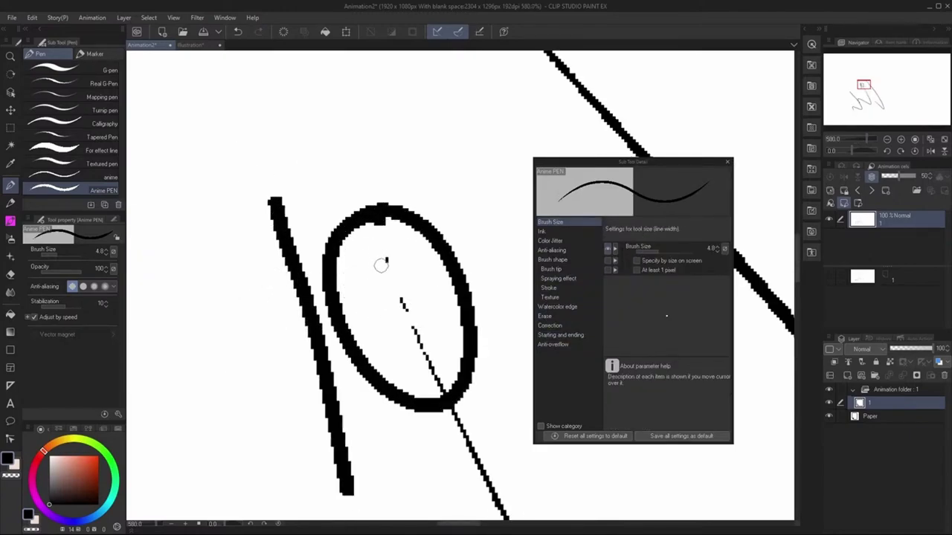
pyautogui.hotkey('ctrl', 'z')
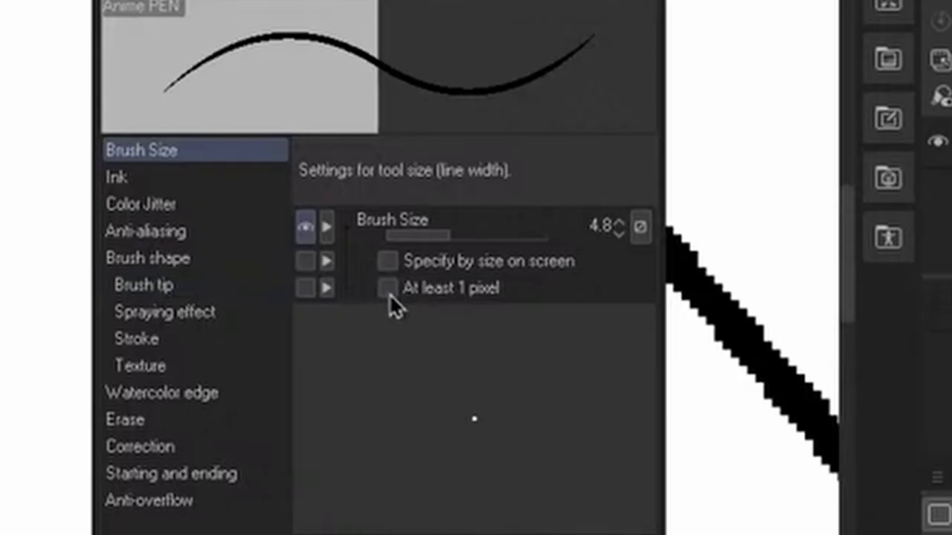
pyautogui.click(388, 292)
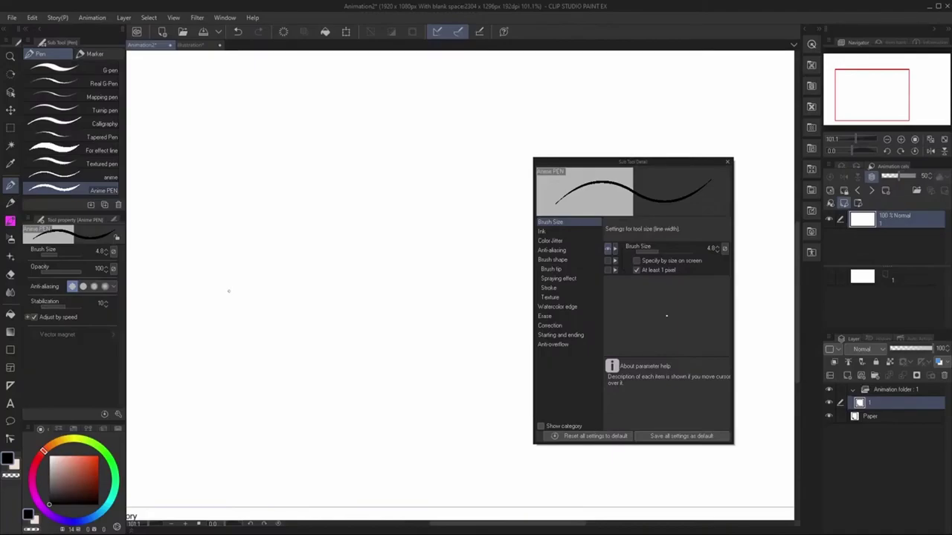
# Step: Try several long curved strokes and a wavy profile line across the frame with the Anime PEN, and clear them
pyautogui.scroll(-3, 234, 278)
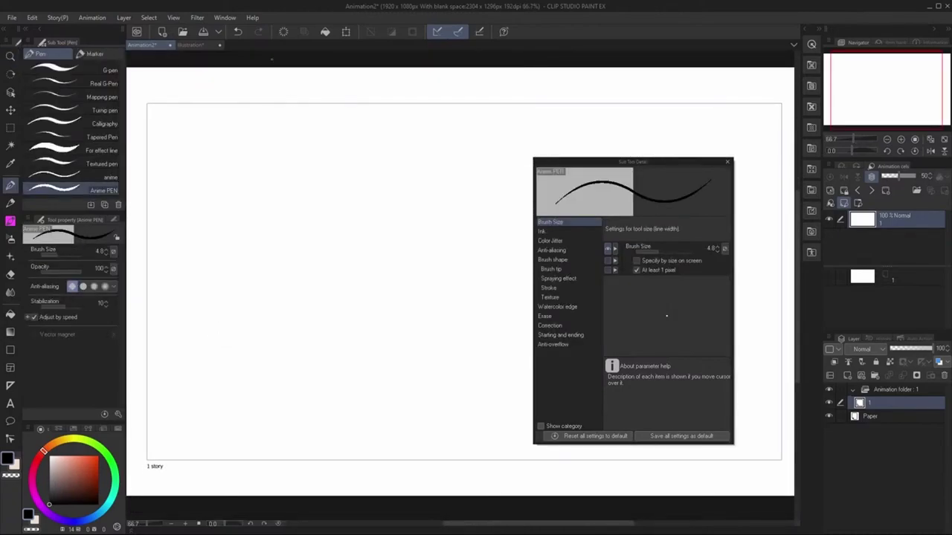
pyautogui.moveTo(286, 114)
pyautogui.mouseDown()
pyautogui.moveTo(308, 138)
pyautogui.moveTo(349, 259)
pyautogui.moveTo(333, 368)
pyautogui.moveTo(295, 430)
pyautogui.mouseUp()
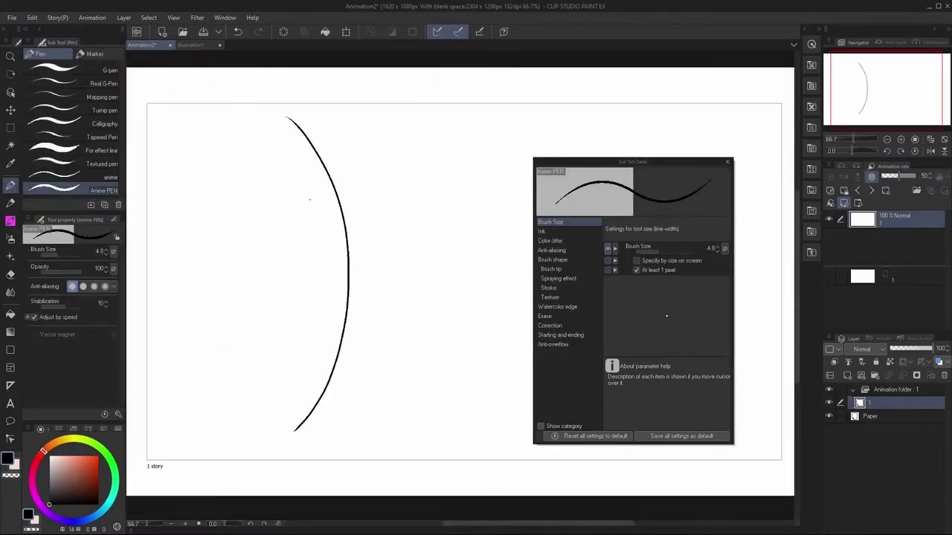
pyautogui.moveTo(377, 121)
pyautogui.mouseDown()
pyautogui.moveTo(351, 435)
pyautogui.moveTo(379, 394)
pyautogui.moveTo(346, 420)
pyautogui.mouseUp()
pyautogui.hotkey('ctrl', 'z')
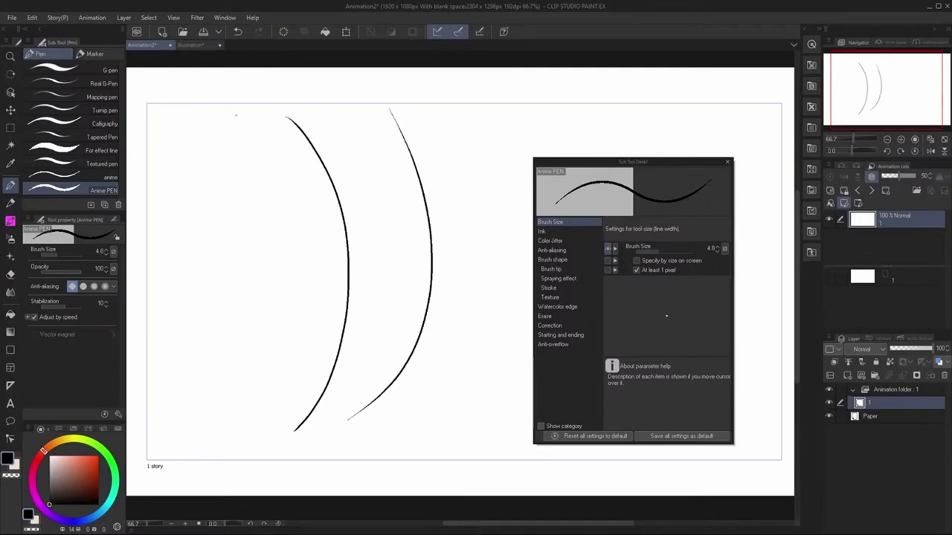
pyautogui.moveTo(237, 116); pyautogui.dragTo(237, 395)
pyautogui.moveTo(201, 150); pyautogui.dragTo(214, 437)
pyautogui.moveTo(326, 108); pyautogui.dragTo(331, 445)
pyautogui.moveTo(362, 88)
pyautogui.mouseDown()
pyautogui.moveTo(429, 282)
pyautogui.moveTo(356, 416)
pyautogui.mouseUp()
pyautogui.moveTo(420, 113)
pyautogui.mouseDown()
pyautogui.moveTo(449, 160)
pyautogui.moveTo(477, 250)
pyautogui.moveTo(446, 378)
pyautogui.mouseUp()
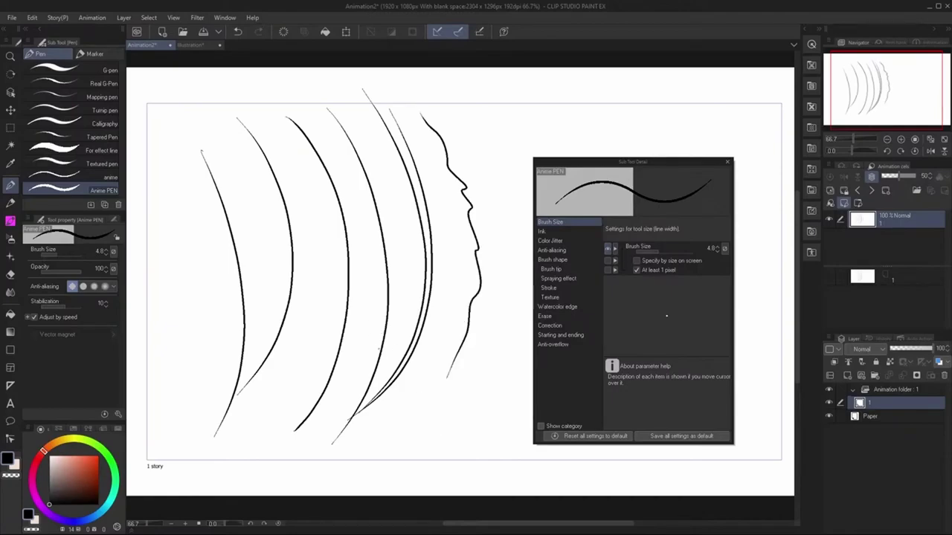
pyautogui.press('Delete')
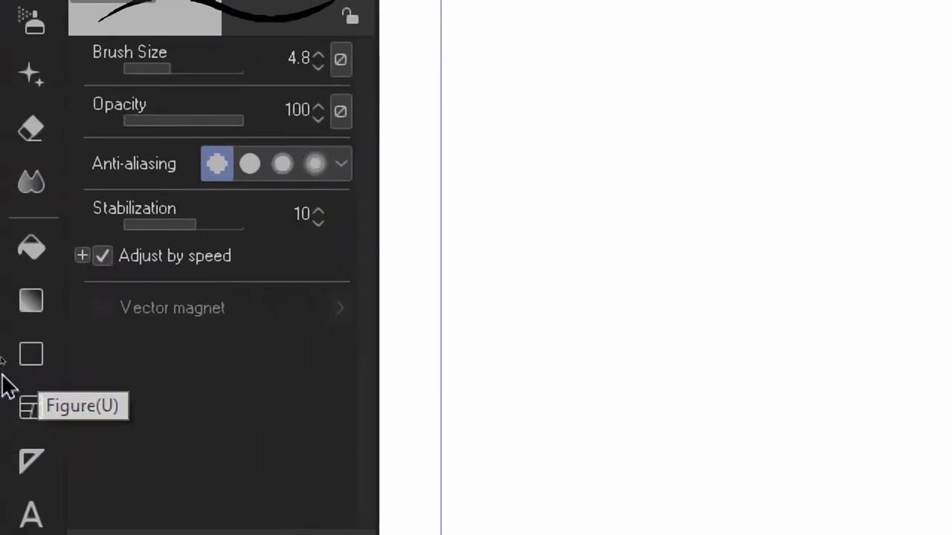
# Step: Duplicate the Curve figure sub tool under the name Anime Curve
pyautogui.click(11, 350)
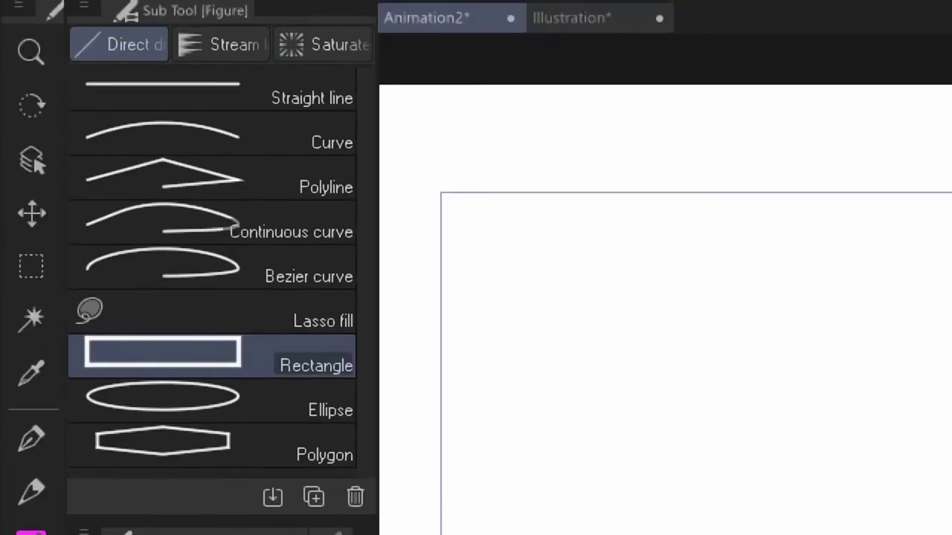
pyautogui.click(213, 138)
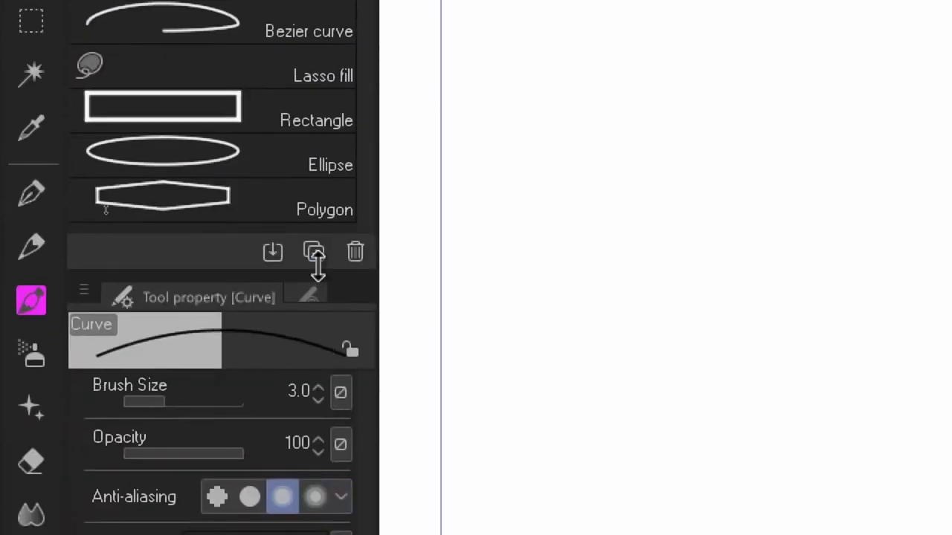
pyautogui.click(319, 258)
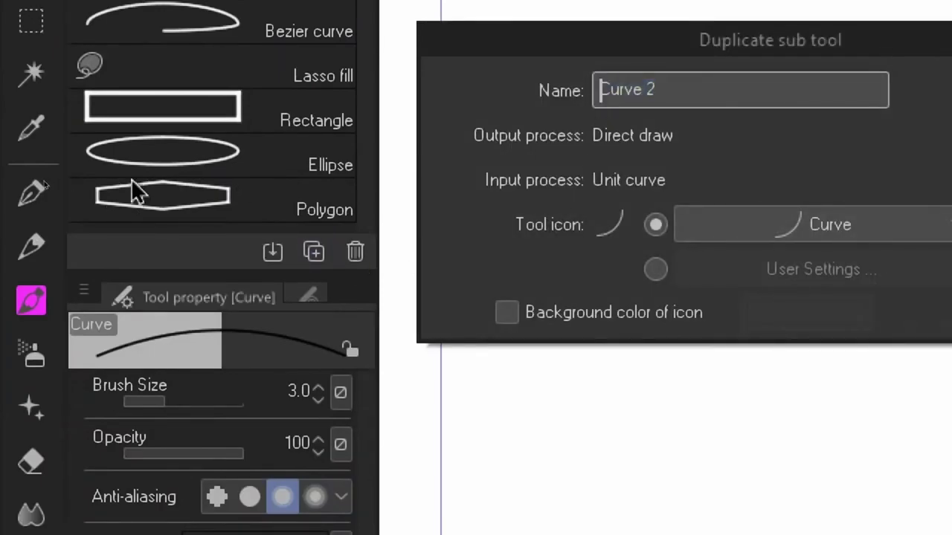
pyautogui.write('Anime')
pyautogui.press('End')
pyautogui.press('BackSpace')
pyautogui.press('BackSpace')
pyautogui.click(588, 92)
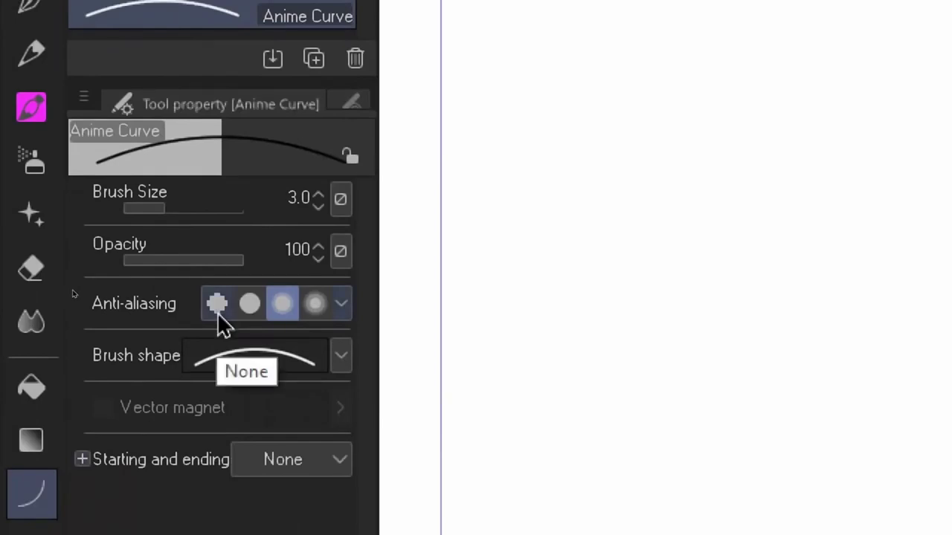
# Step: Set Anime Curve's anti-aliasing to None and draw one large and one smaller arc to test it
pyautogui.click(217, 312)
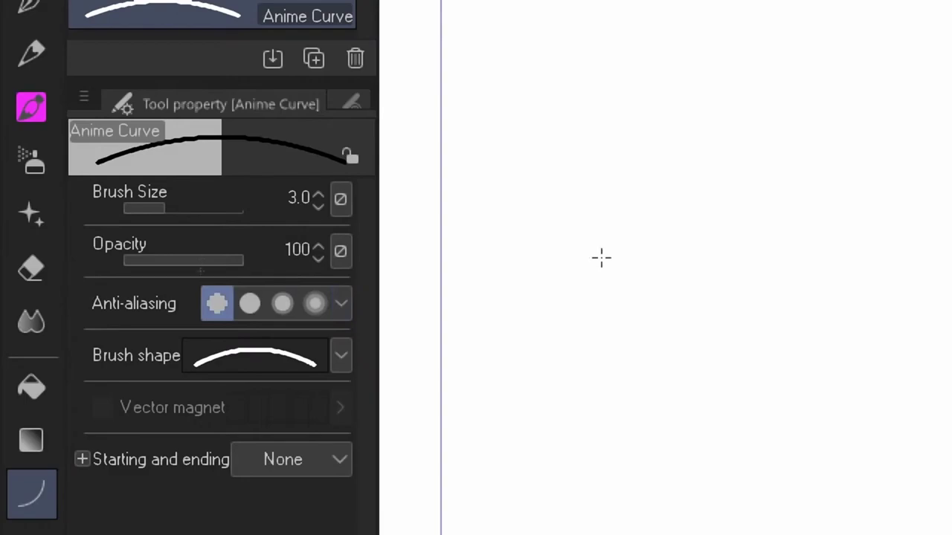
pyautogui.moveTo(240, 323); pyautogui.dragTo(386, 193)
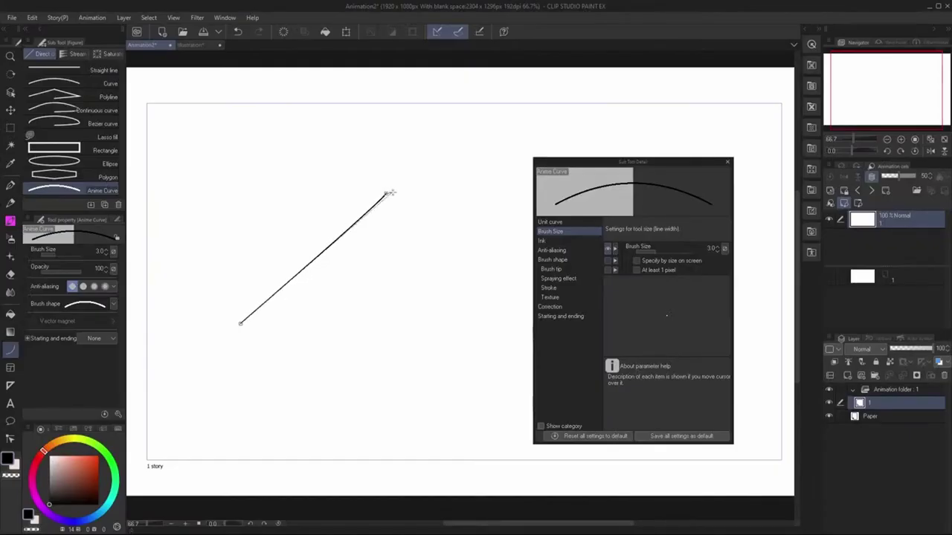
pyautogui.click(260, 215)
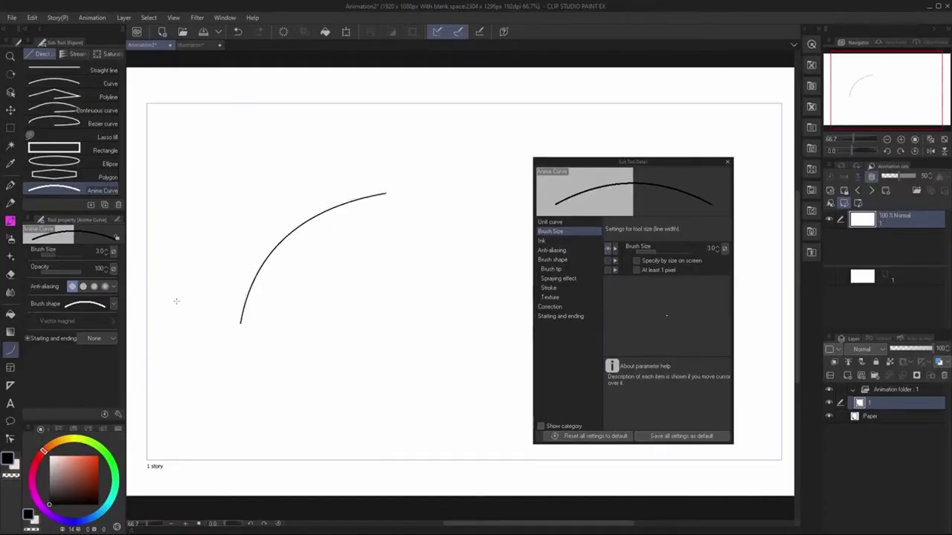
pyautogui.scroll(5, 247, 295)
pyautogui.moveTo(292, 338); pyautogui.dragTo(439, 152)
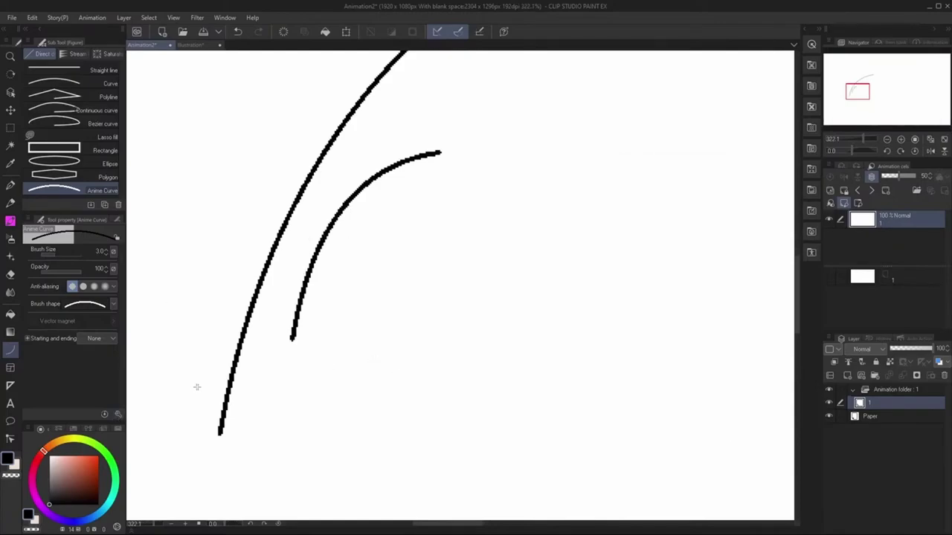
# Step: Apply Anime Curve's starting and ending effect to Brush Size and draw a test curve beside the two arcs
pyautogui.click(118, 414)
pyautogui.click(560, 316)
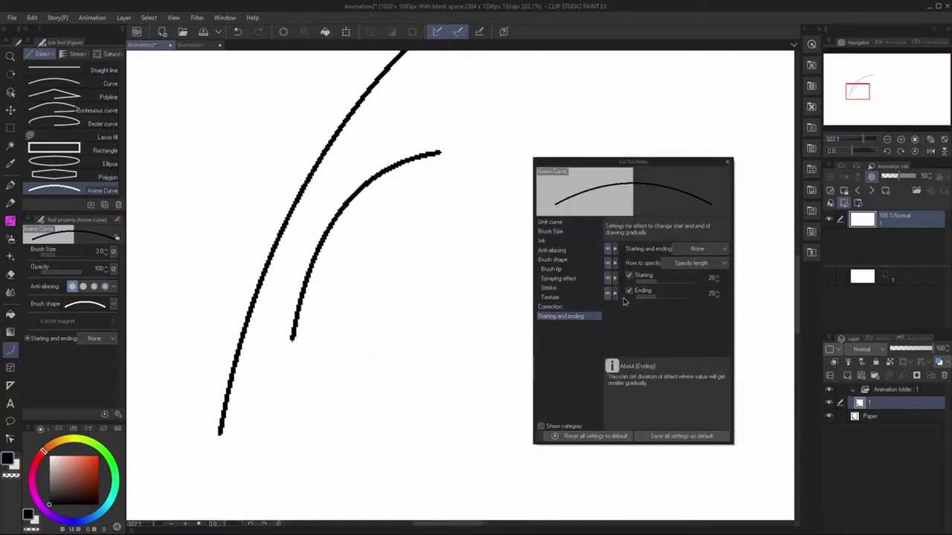
pyautogui.click(680, 263)
pyautogui.click(697, 250)
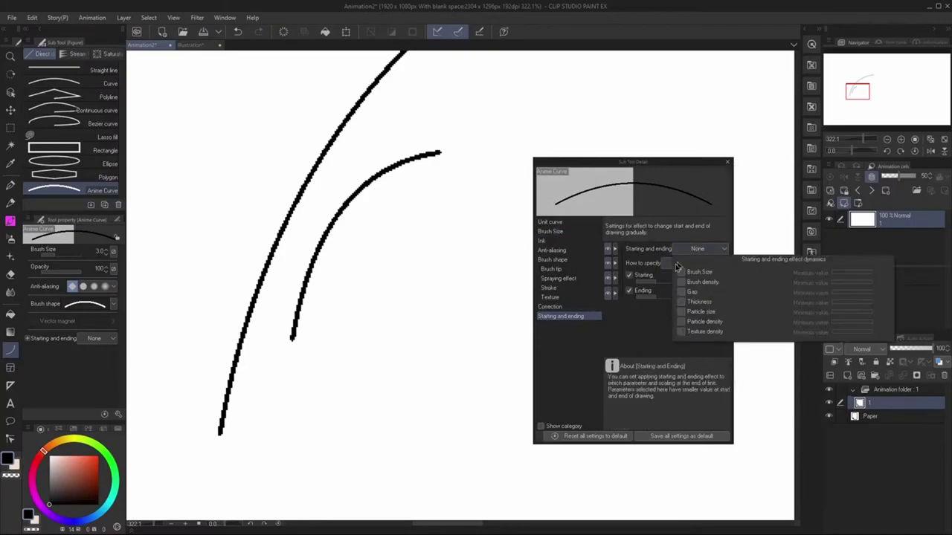
pyautogui.click(679, 271)
pyautogui.click(649, 318)
pyautogui.moveTo(418, 334)
pyautogui.mouseDown()
pyautogui.moveTo(436, 312)
pyautogui.moveTo(494, 143)
pyautogui.mouseUp()
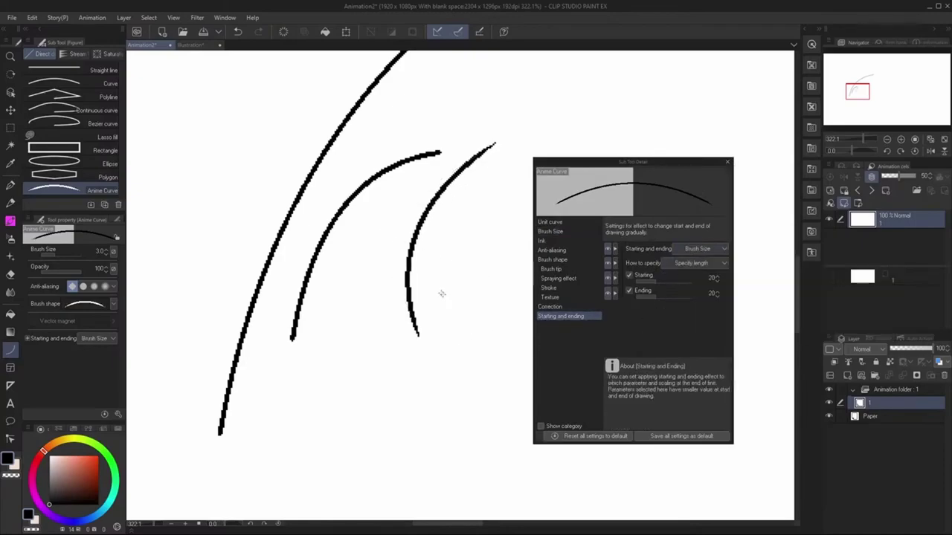
# Step: Enable At least 1 pixel for Anime Curve's brush size and draw another arc beside the tapered one
pyautogui.click(548, 221)
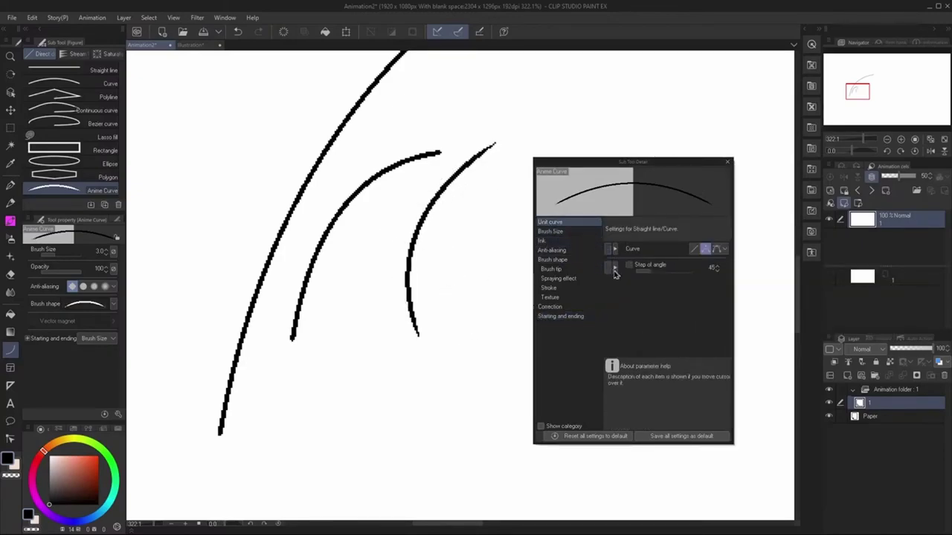
pyautogui.click(548, 231)
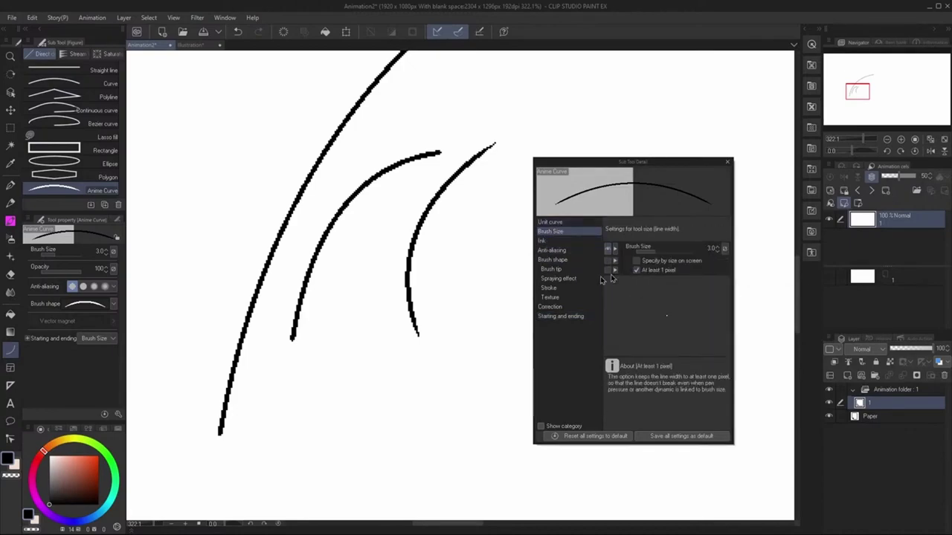
pyautogui.moveTo(449, 364); pyautogui.dragTo(483, 183)
pyautogui.click(404, 286)
pyautogui.scroll(-3, 432, 311)
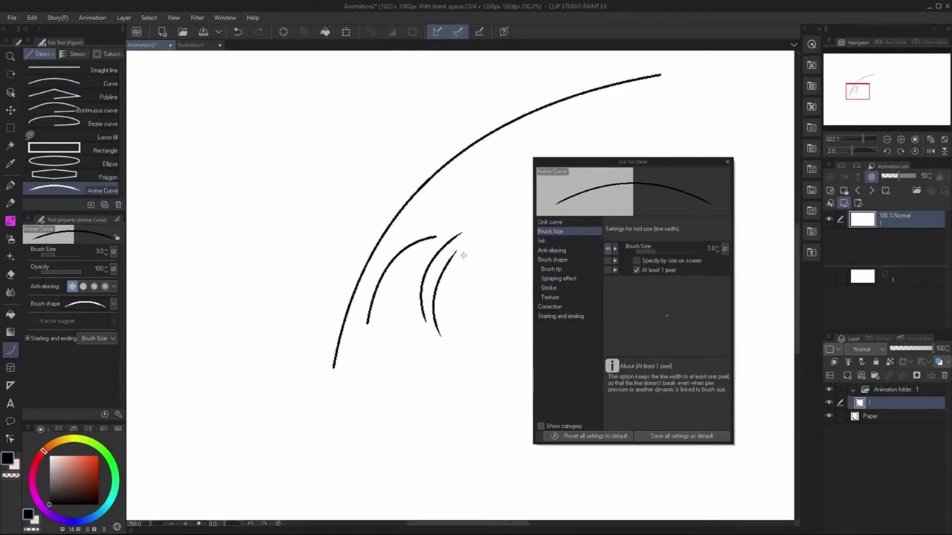
# Step: Try Anime PEN strokes beside the curves, reducing its brush size to 3.0, and clear the canvas
pyautogui.press('p')
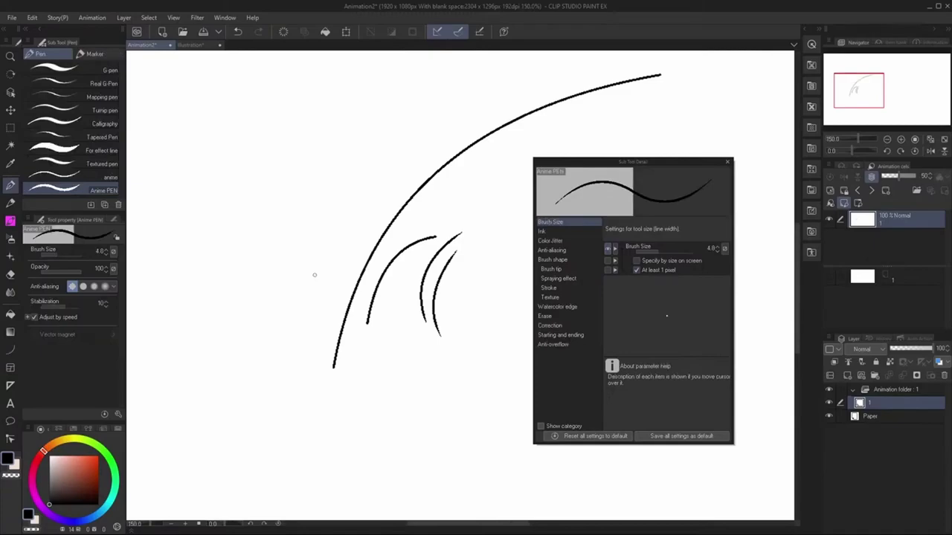
pyautogui.moveTo(461, 255); pyautogui.dragTo(458, 381)
pyautogui.hotkey('ctrl', 'space')
pyautogui.moveTo(438, 306)
pyautogui.mouseDown()
pyautogui.moveTo(465, 334)
pyautogui.moveTo(437, 285)
pyautogui.moveTo(379, 296)
pyautogui.mouseUp()
pyautogui.hotkey('ctrl', 'z')
pyautogui.press('space')
pyautogui.press('[')
pyautogui.press('[')
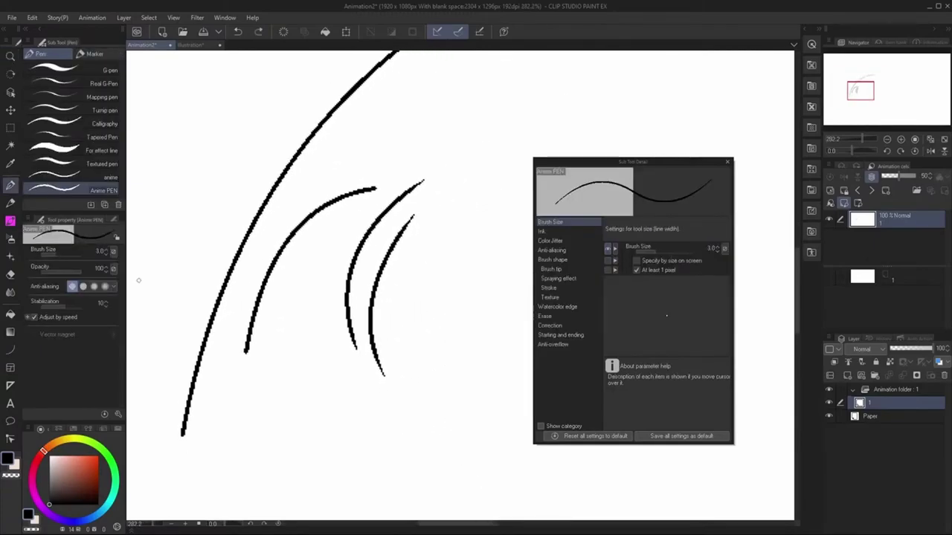
pyautogui.moveTo(435, 218)
pyautogui.mouseDown()
pyautogui.moveTo(402, 392)
pyautogui.moveTo(425, 425)
pyautogui.moveTo(412, 254)
pyautogui.moveTo(422, 393)
pyautogui.mouseUp()
pyautogui.hotkey('ctrl', 'z')
pyautogui.press('Delete')
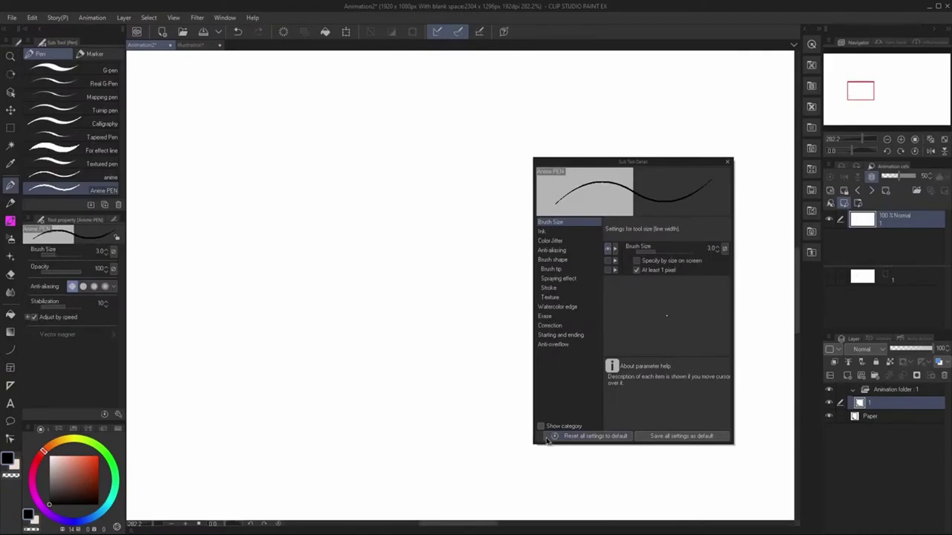
# Step: Draw a large circle in the frame with the Anime PEN and fill it red using Refer only to editing layer
pyautogui.scroll(-6, 260, 307)
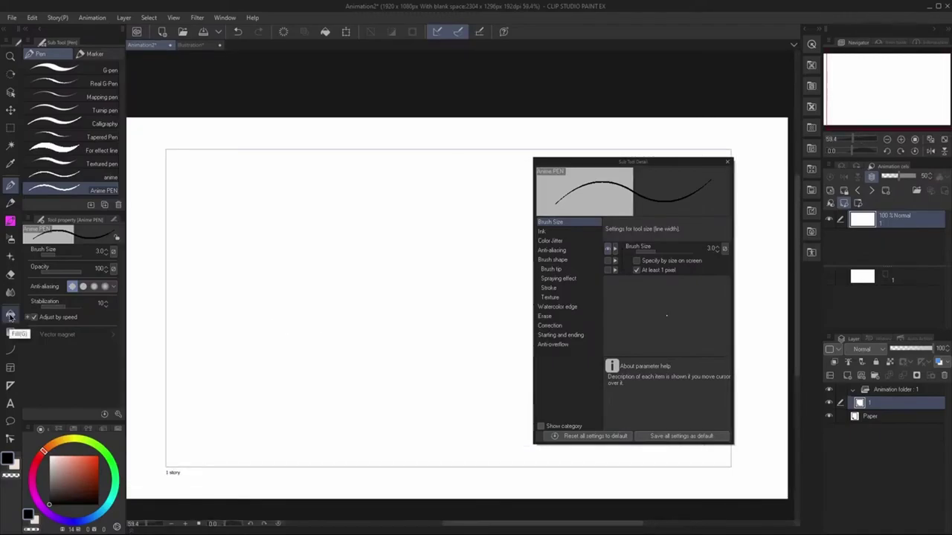
pyautogui.click(10, 315)
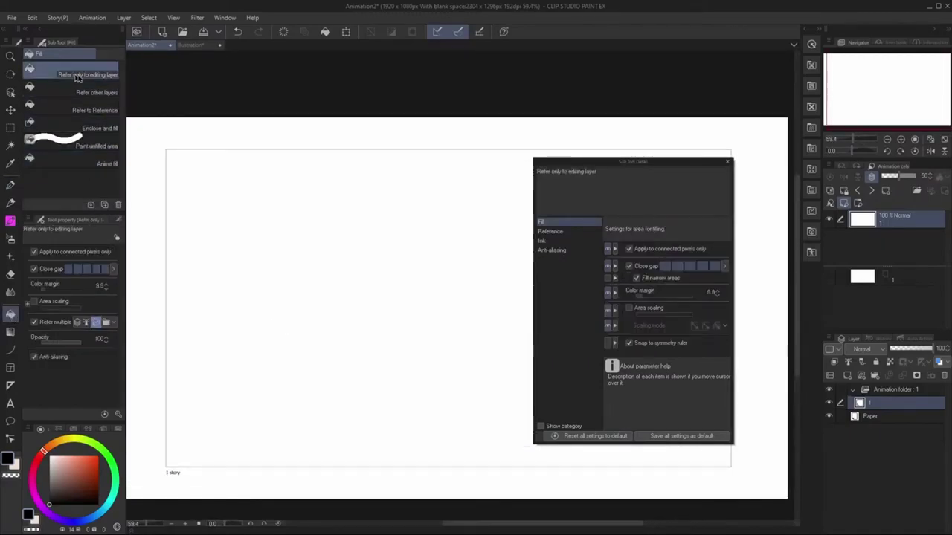
pyautogui.press('p')
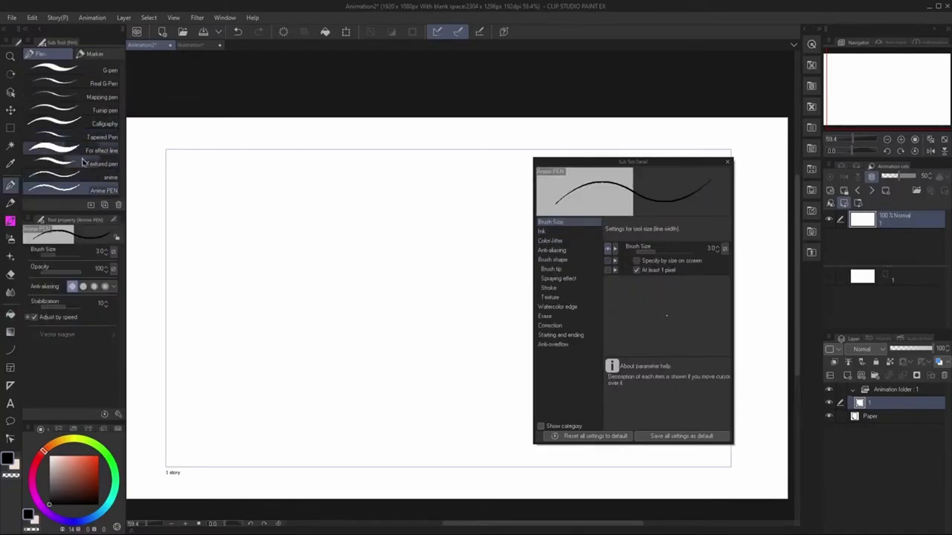
pyautogui.moveTo(316, 202)
pyautogui.mouseDown()
pyautogui.moveTo(446, 313)
pyautogui.moveTo(394, 215)
pyautogui.moveTo(303, 202)
pyautogui.mouseUp()
pyautogui.press('g')
pyautogui.press('g')
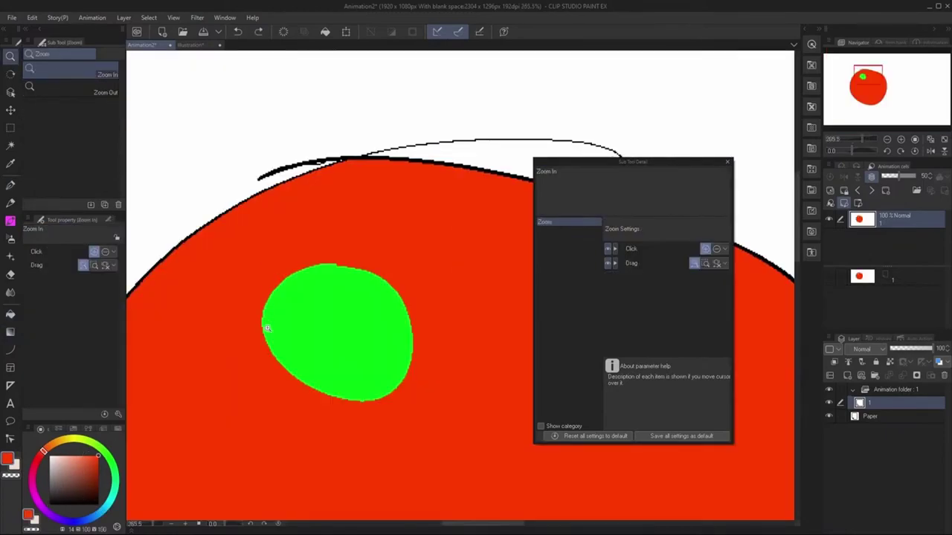
pyautogui.press('g')
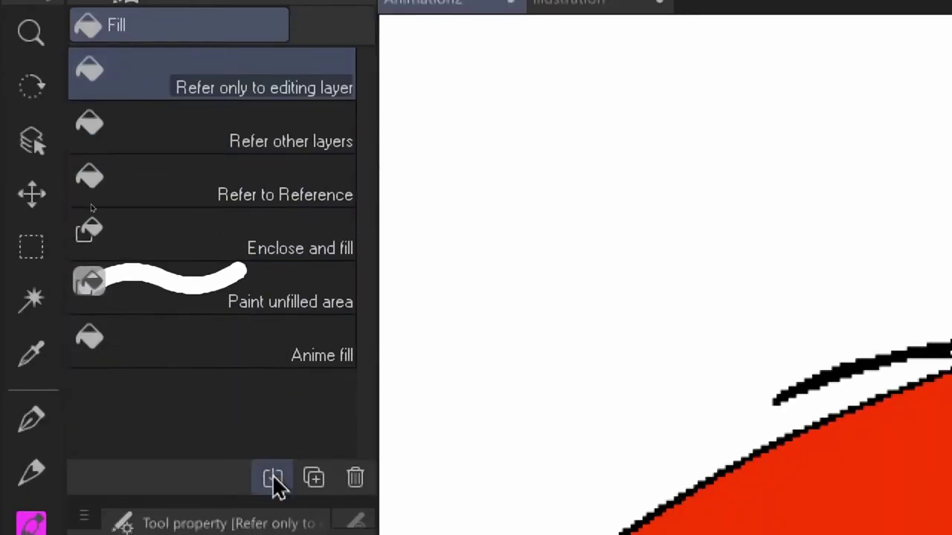
# Step: Duplicate the Refer other layers fill sub tool under the name Anime Fill
pyautogui.click(251, 329)
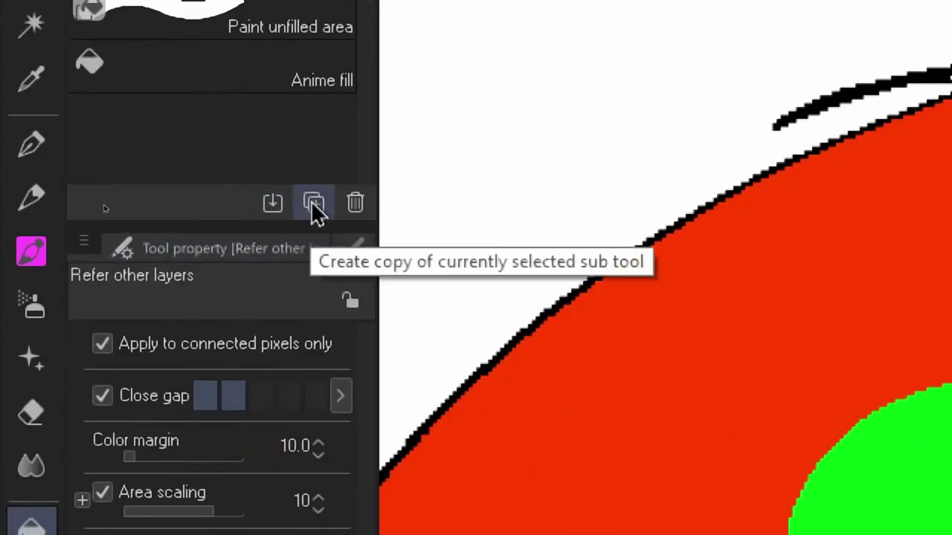
pyautogui.click(313, 204)
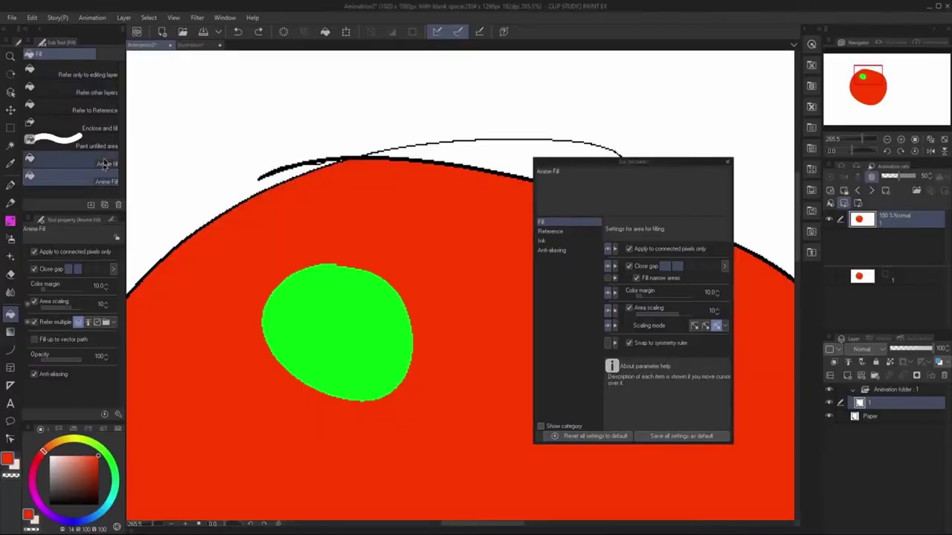
# Step: Delete the surplus Anime Fill sub tool from the fill tools
pyautogui.click(118, 203)
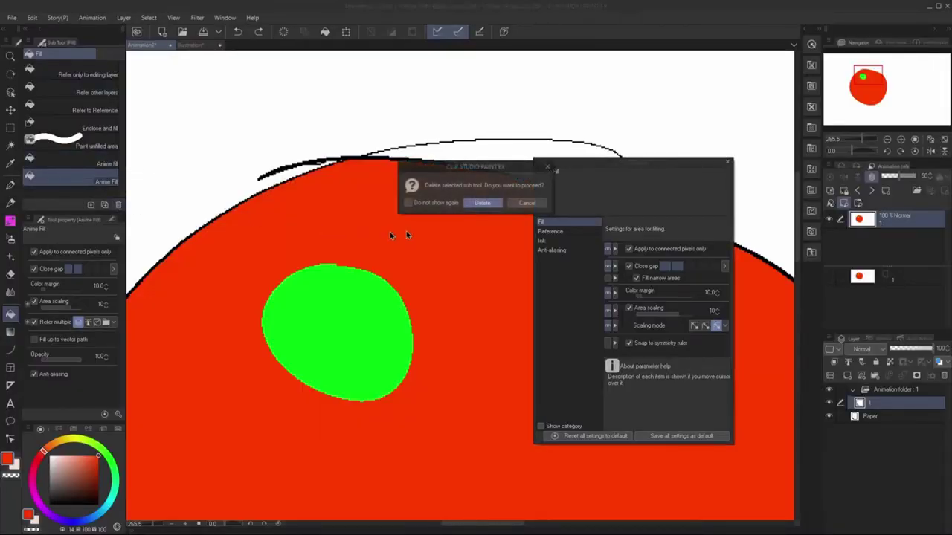
pyautogui.click(491, 204)
# Step: Set the Hard eraser's brush size to 35.8 and erase a diagonal stripe through the red circle and green area
pyautogui.click(10, 274)
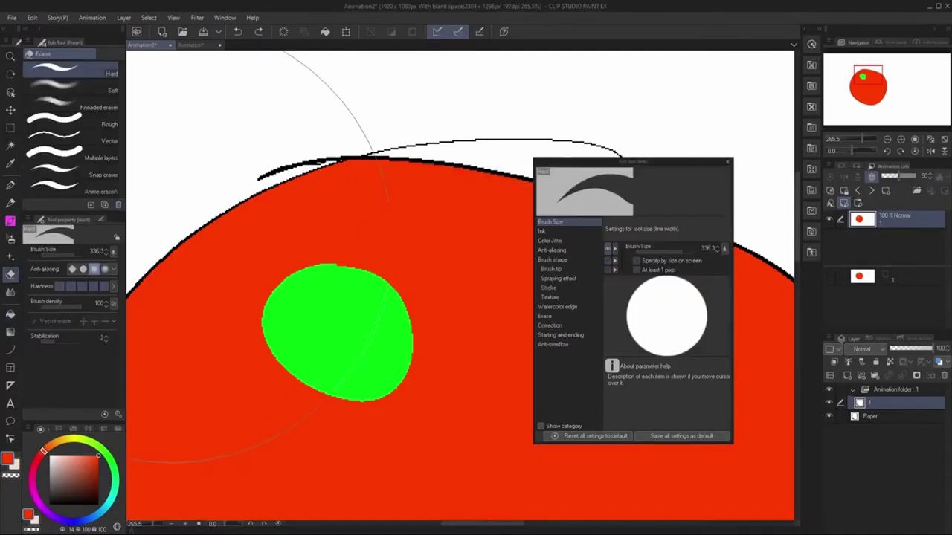
pyautogui.moveTo(394, 186); pyautogui.dragTo(253, 201)
pyautogui.moveTo(249, 201); pyautogui.dragTo(467, 461)
pyautogui.hotkey('ctrl', 'space')
pyautogui.moveTo(264, 216)
pyautogui.mouseDown()
pyautogui.moveTo(306, 266)
pyautogui.moveTo(273, 253)
pyautogui.mouseUp()
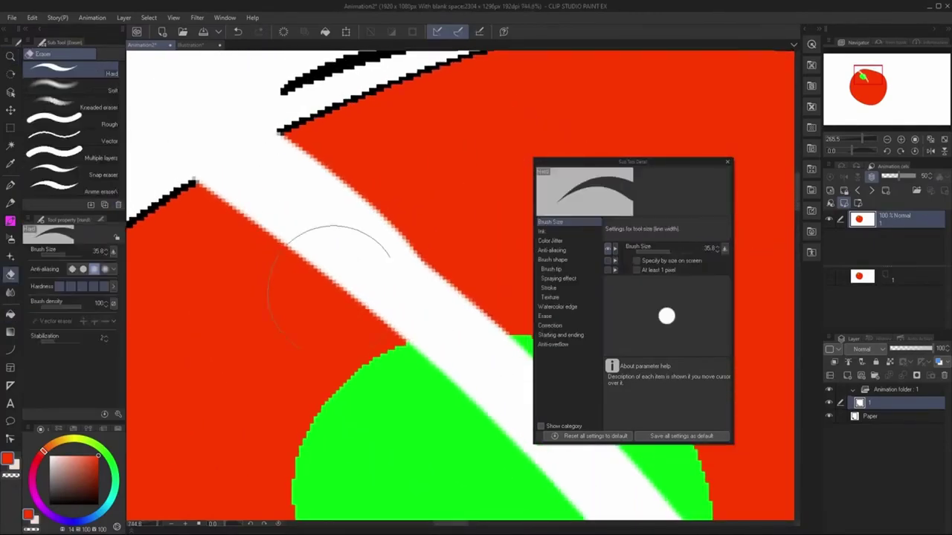
pyautogui.press('space')
pyautogui.moveTo(369, 342)
pyautogui.mouseDown()
pyautogui.moveTo(337, 291)
pyautogui.moveTo(365, 300)
pyautogui.mouseUp()
# Step: Fill the green area below the erased stripe with red using Anime fill, and examine the edge along the stripe
pyautogui.press('g')
pyautogui.press('g')
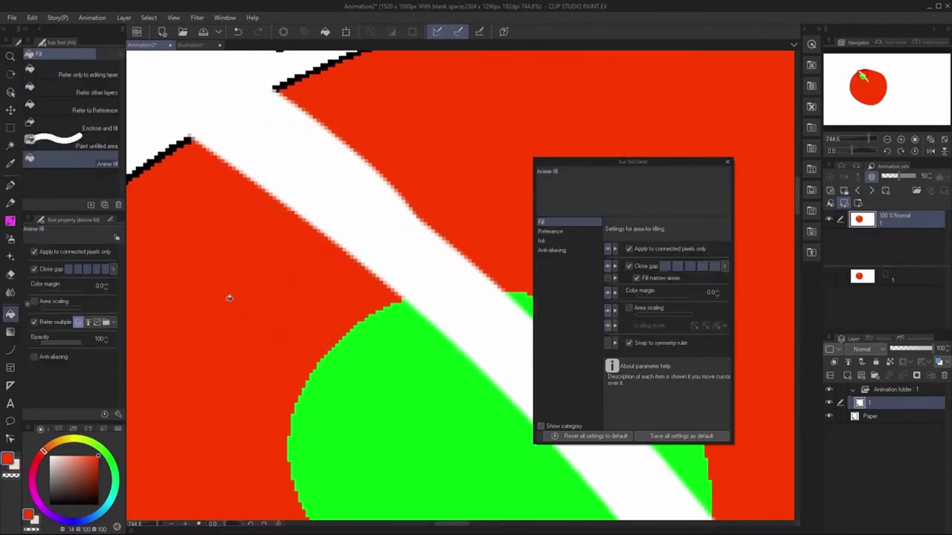
pyautogui.press('space')
pyautogui.moveTo(270, 352); pyautogui.dragTo(257, 313)
pyautogui.click(364, 374)
pyautogui.press('space')
pyautogui.moveTo(342, 385); pyautogui.dragTo(227, 308)
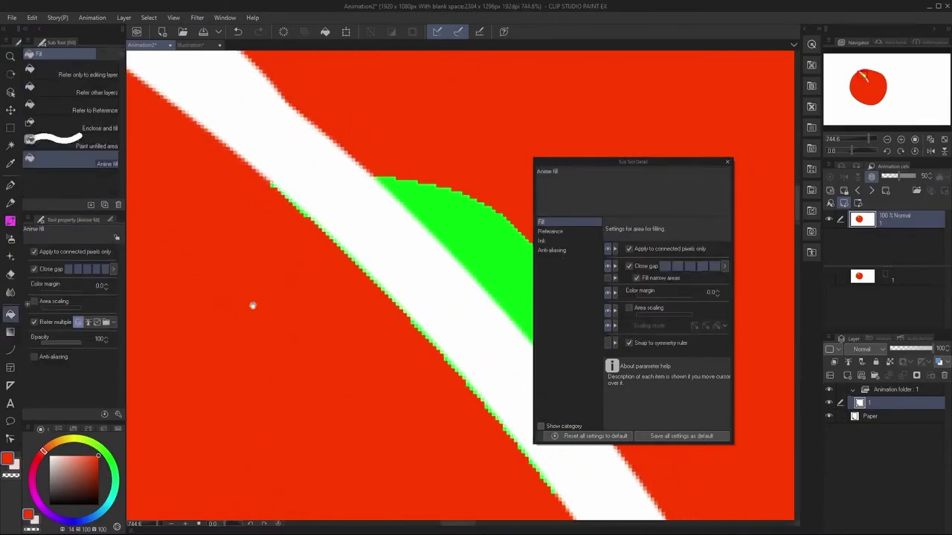
pyautogui.press('space')
pyautogui.moveTo(418, 376); pyautogui.dragTo(307, 279)
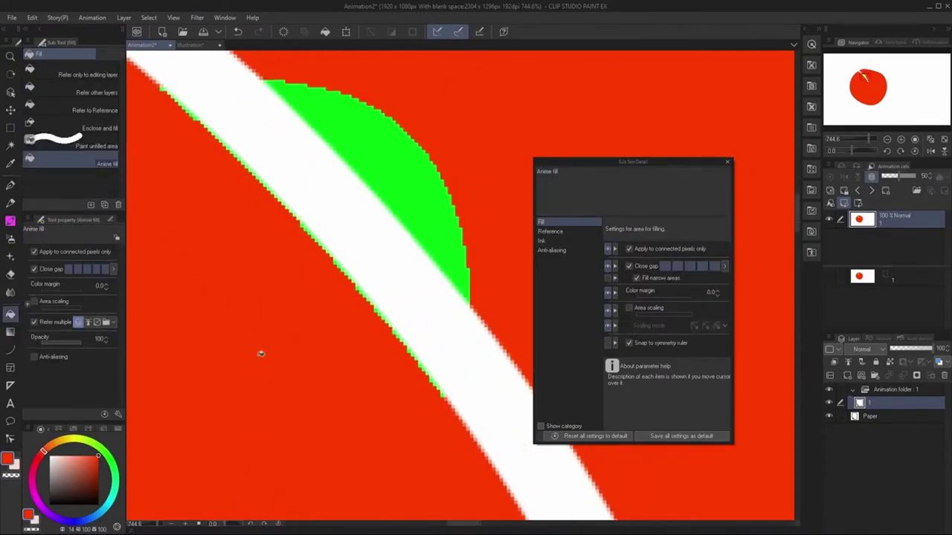
pyautogui.press('space')
pyautogui.moveTo(256, 222)
pyautogui.mouseDown()
pyautogui.moveTo(363, 325)
pyautogui.moveTo(353, 307)
pyautogui.moveTo(248, 315)
pyautogui.moveTo(212, 264)
pyautogui.mouseUp()
pyautogui.hotkey('ctrl', 'space')
# Step: Duplicate the Hard eraser under the name Anime Eraser and set its anti-aliasing to None
pyautogui.press('e')
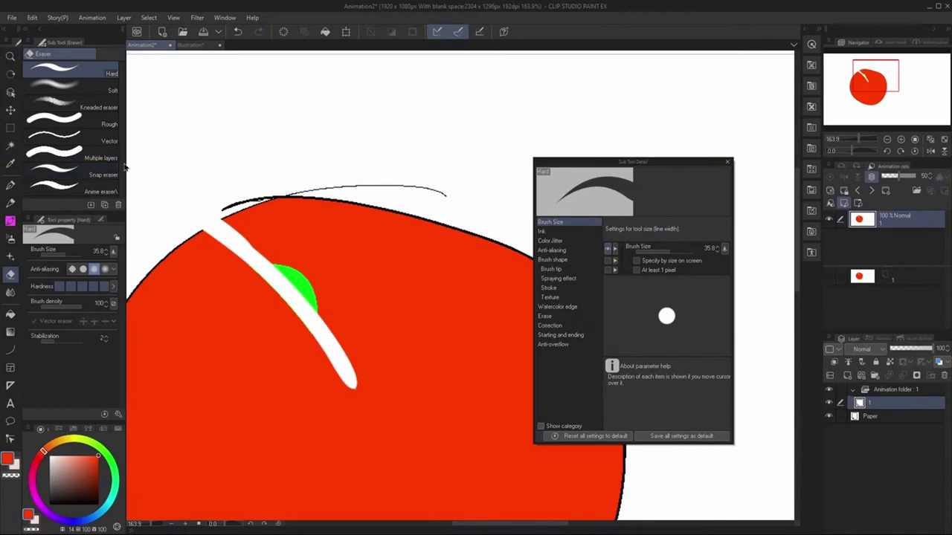
pyautogui.click(104, 204)
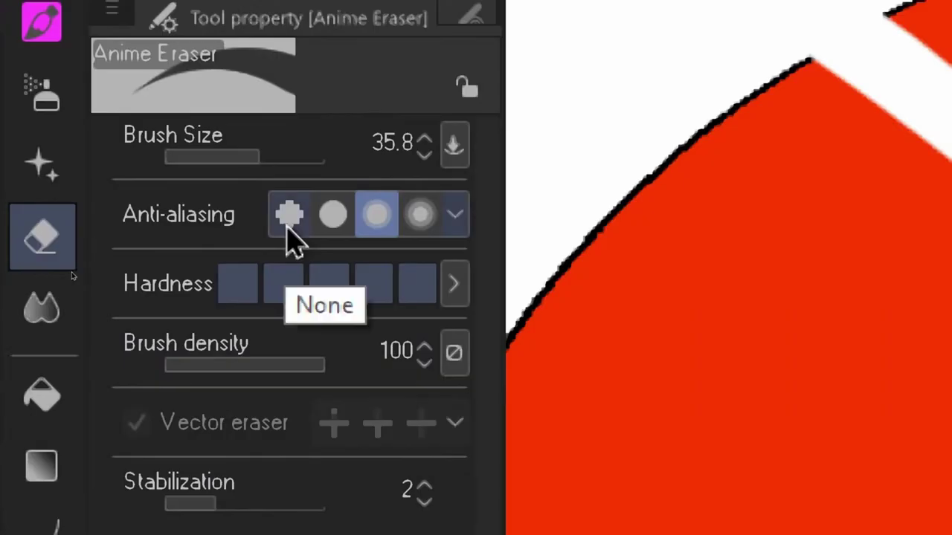
pyautogui.click(289, 223)
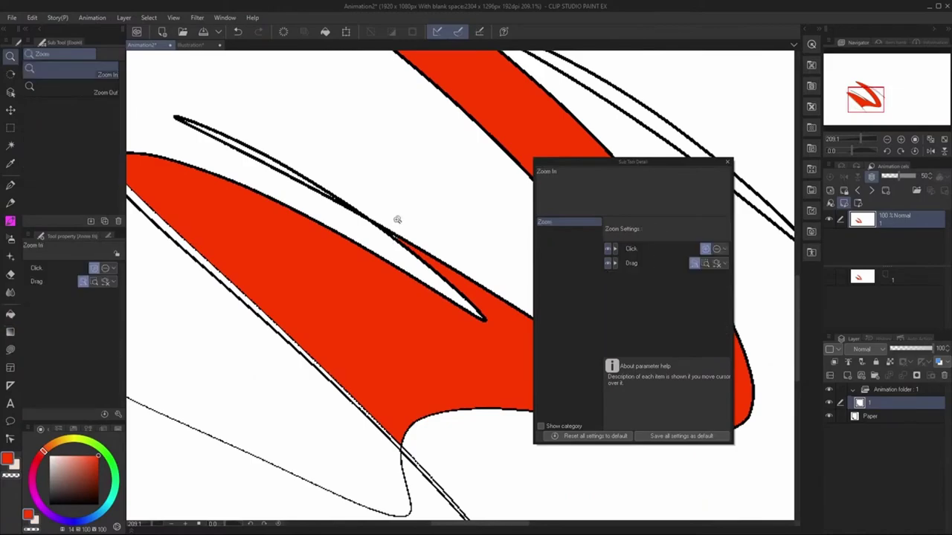
# Step: Try filling the isolated white pixels between the converging black lines one by one with Anime fill, and undo the last fill
pyautogui.click(425, 261)
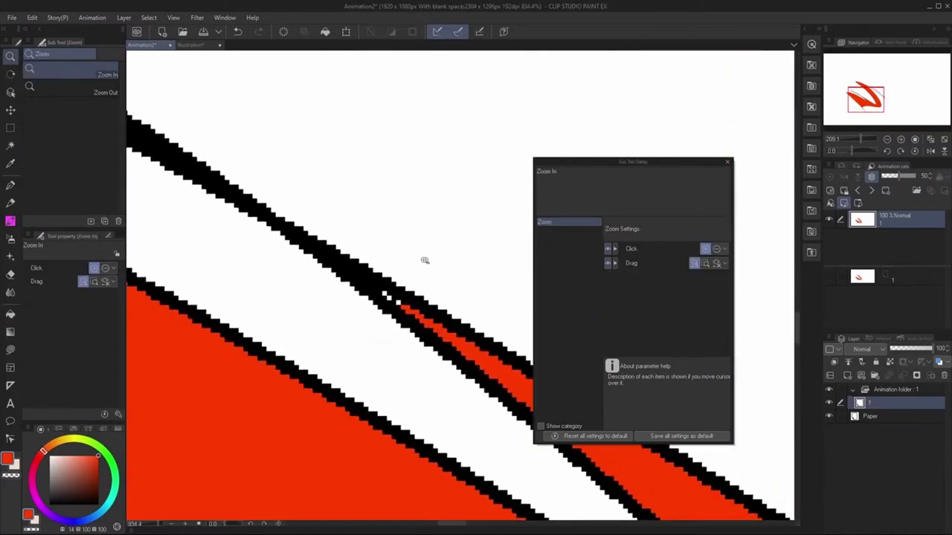
pyautogui.click(419, 259)
pyautogui.press('g')
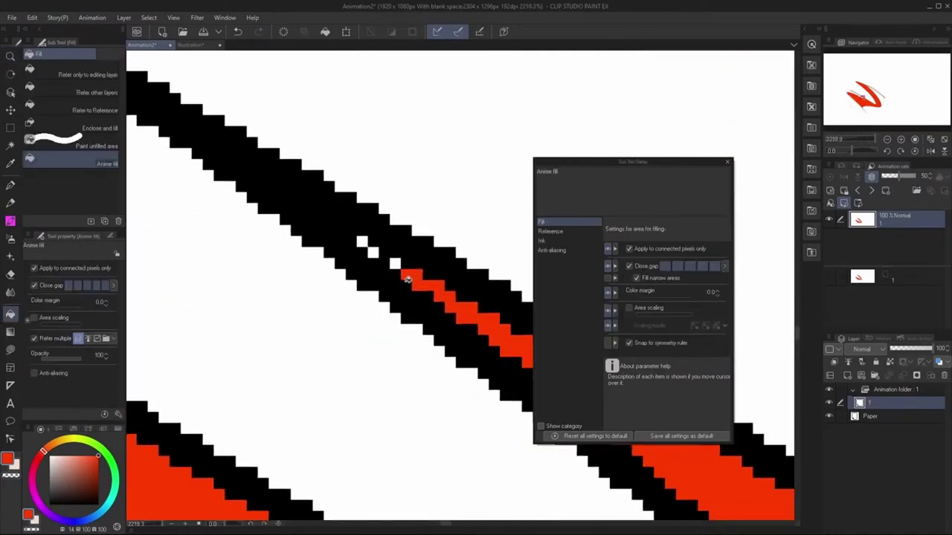
pyautogui.click(372, 252)
pyautogui.click(364, 243)
pyautogui.hotkey('ctrl', 'z')
# Step: Brush over the leftover narrow gaps between the crossing black lines with Paint unfilled area to color them red
pyautogui.click(77, 146)
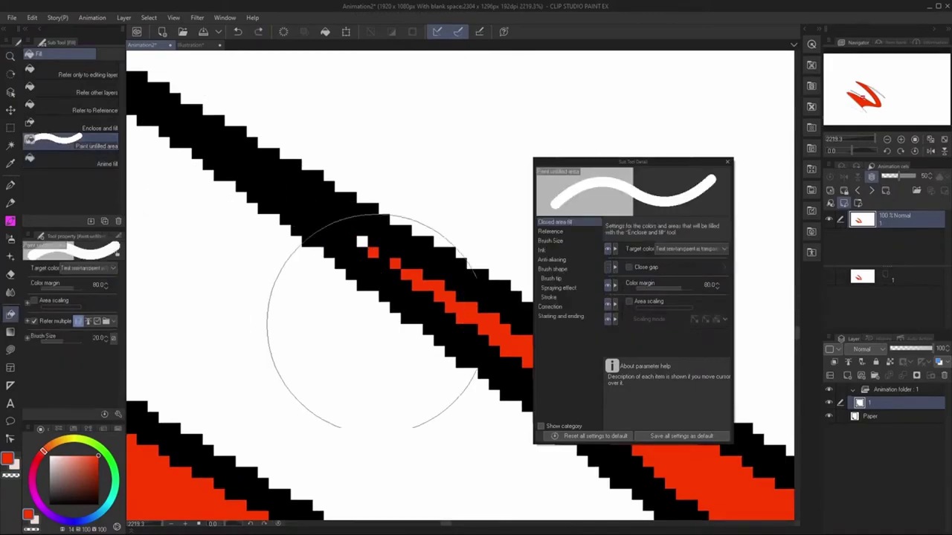
pyautogui.click(351, 218)
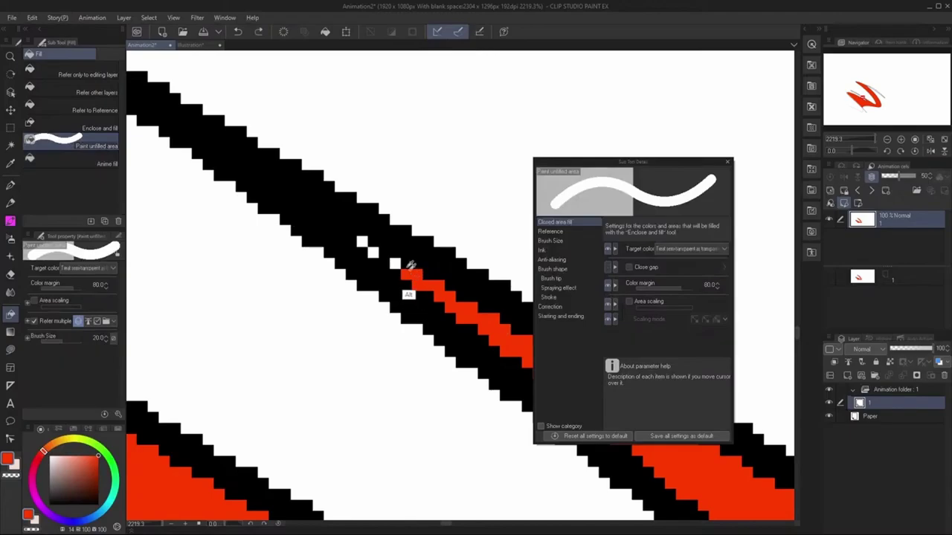
pyautogui.scroll(-8, 376, 283)
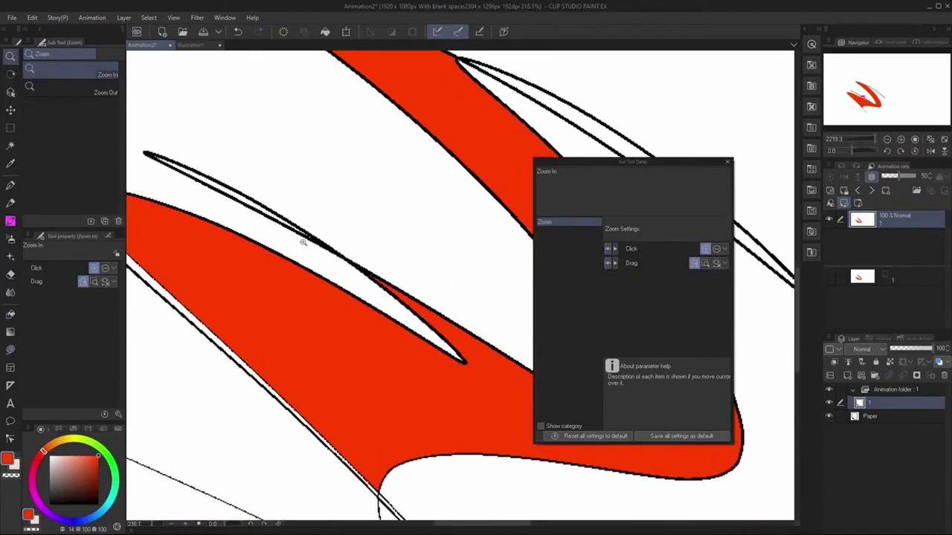
pyautogui.moveTo(392, 305)
pyautogui.mouseDown()
pyautogui.moveTo(408, 315)
pyautogui.moveTo(364, 290)
pyautogui.mouseUp()
pyautogui.hotkey('ctrl', 'space')
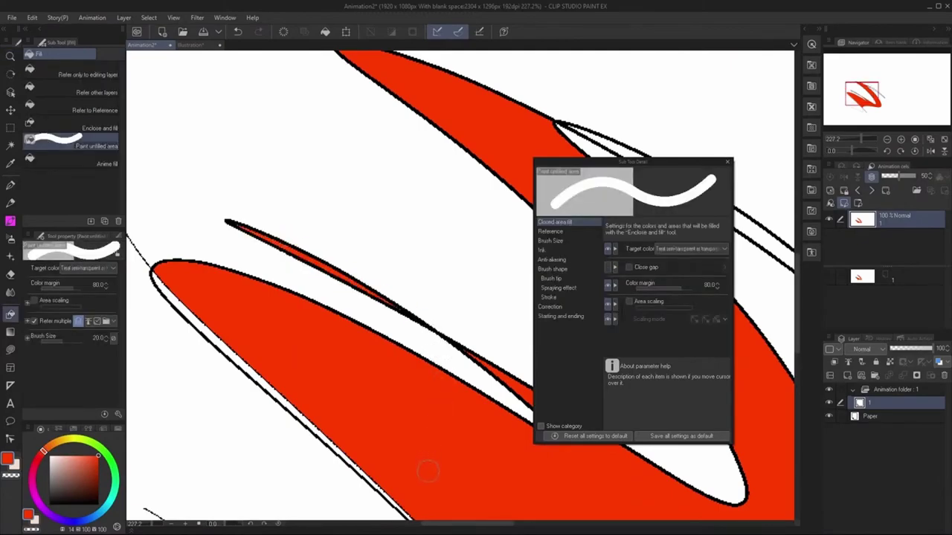
pyautogui.moveTo(333, 251); pyautogui.dragTo(412, 250)
# Step: Try painting the thin sliver extending below the red shape with Paint unfilled area, and undo the stroke
pyautogui.press('space')
pyautogui.moveTo(289, 367); pyautogui.dragTo(218, 207)
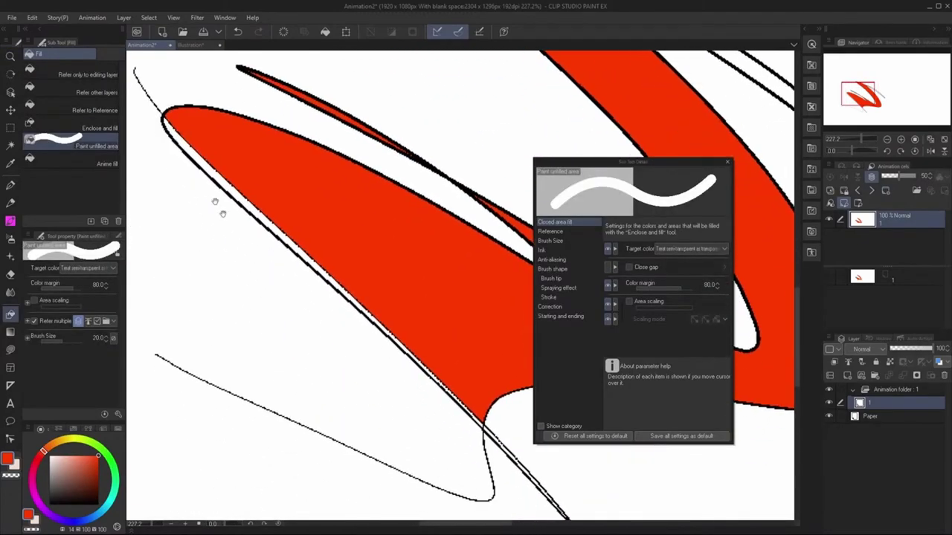
pyautogui.moveTo(322, 339); pyautogui.dragTo(240, 251)
pyautogui.moveTo(421, 350); pyautogui.dragTo(505, 449)
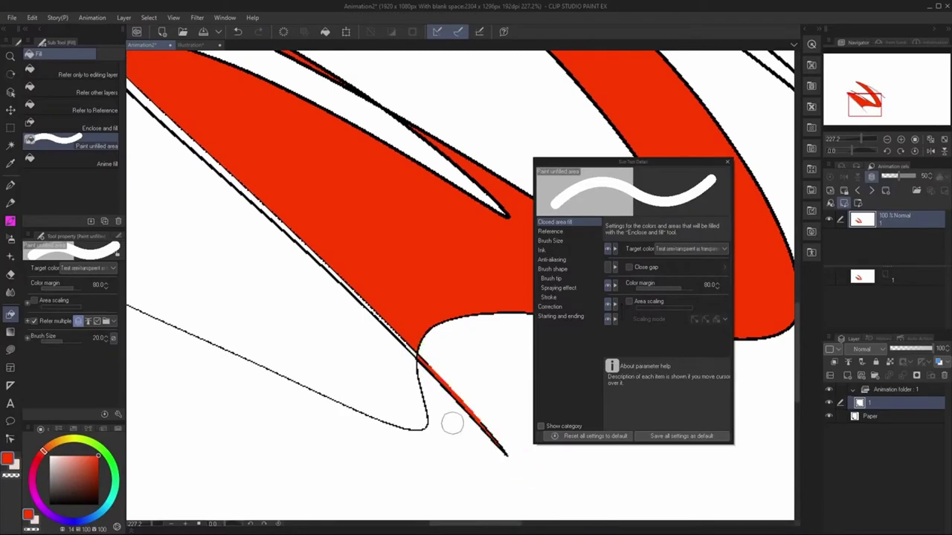
pyautogui.hotkey('ctrl', 'z')
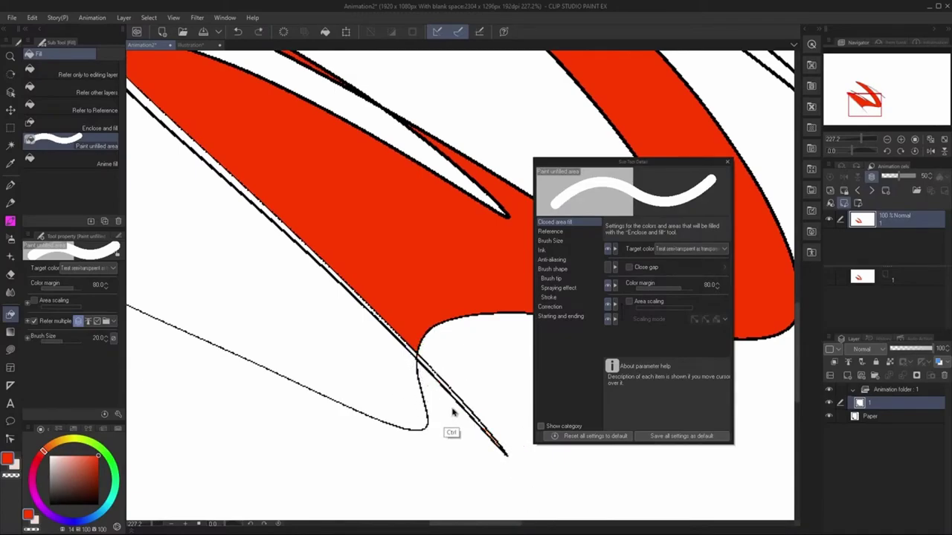
# Step: Retry Paint unfilled area along the thin sliver at higher magnification, and undo that stroke
pyautogui.hotkey('ctrl', 'space')
pyautogui.moveTo(434, 377)
pyautogui.mouseDown()
pyautogui.moveTo(476, 419)
pyautogui.moveTo(441, 393)
pyautogui.moveTo(456, 402)
pyautogui.mouseUp()
pyautogui.press('space')
pyautogui.moveTo(372, 339)
pyautogui.mouseDown()
pyautogui.moveTo(283, 213)
pyautogui.moveTo(302, 204)
pyautogui.moveTo(531, 447)
pyautogui.moveTo(520, 439)
pyautogui.mouseUp()
pyautogui.hotkey('ctrl', 'space')
pyautogui.moveTo(397, 303); pyautogui.dragTo(409, 310)
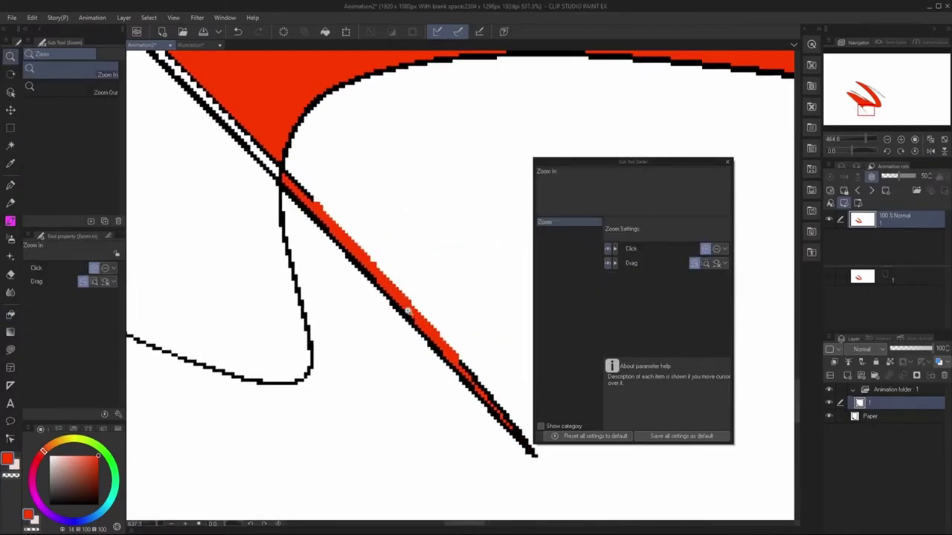
pyautogui.hotkey('ctrl', 'z')
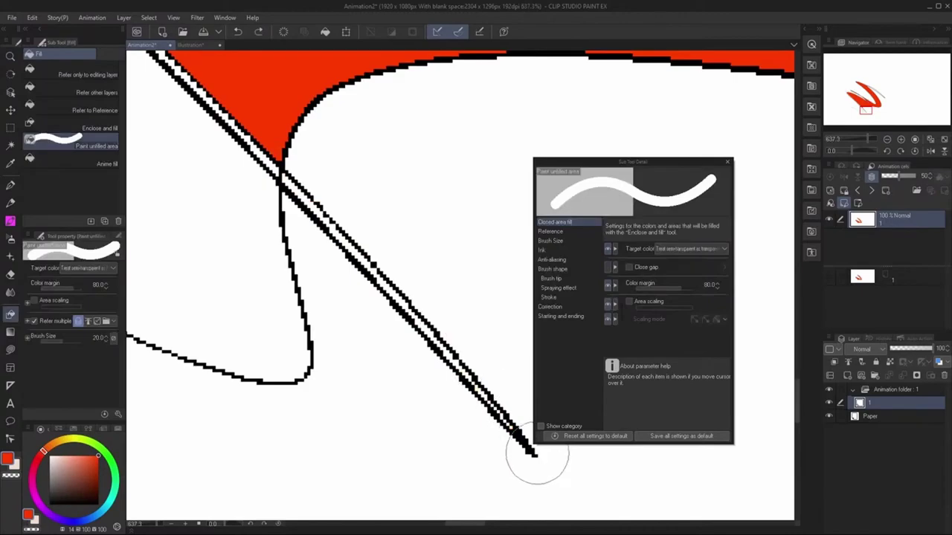
pyautogui.hotkey('ctrl', 'space')
pyautogui.moveTo(409, 313); pyautogui.dragTo(387, 305)
pyautogui.moveTo(406, 274); pyautogui.dragTo(209, 344)
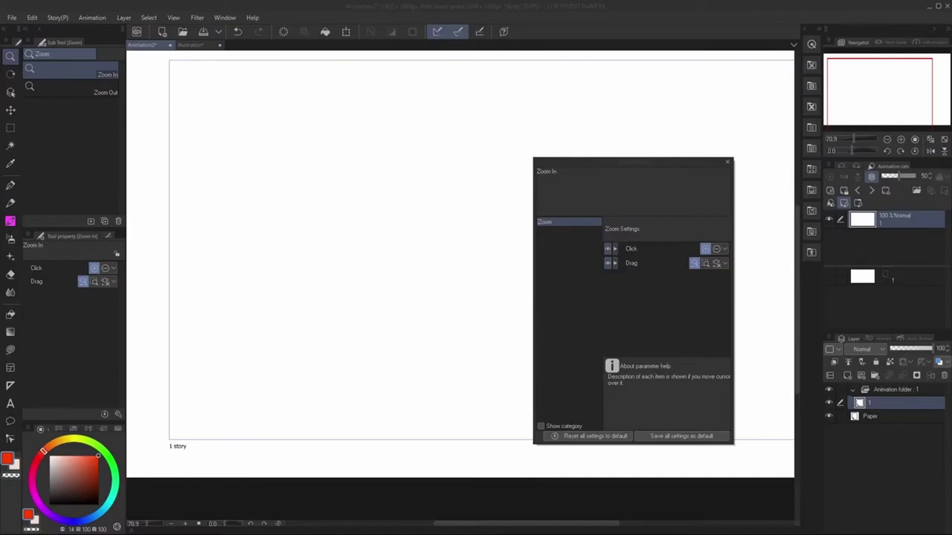
# Step: Switch to the browser and open the Nicca Ch. channel's uploaded videos on YouTube
pyautogui.moveTo(366, 0); pyautogui.dragTo(463, 74)
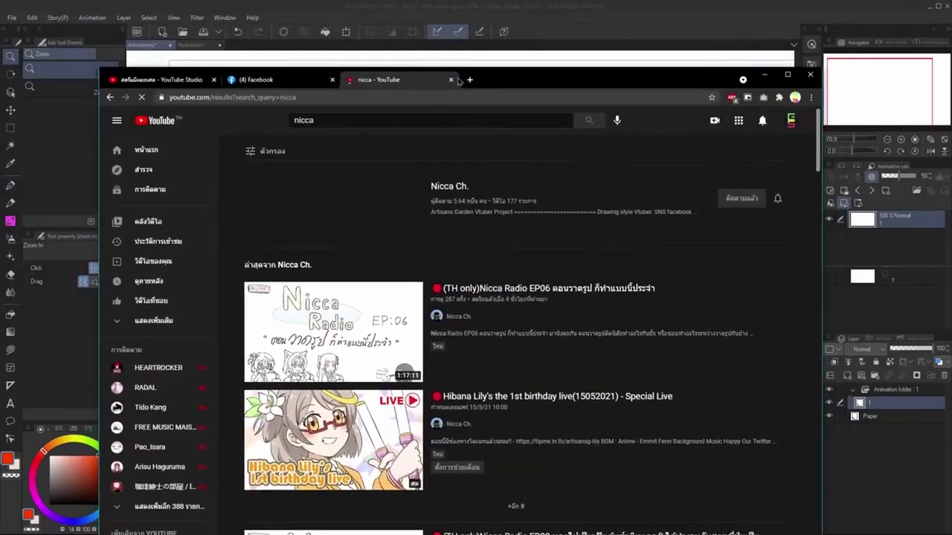
pyautogui.click(346, 203)
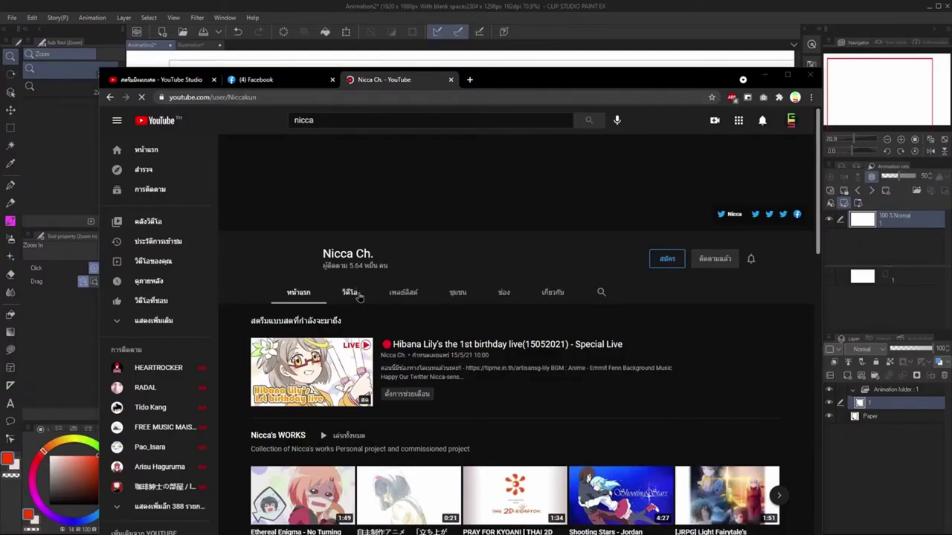
pyautogui.click(358, 297)
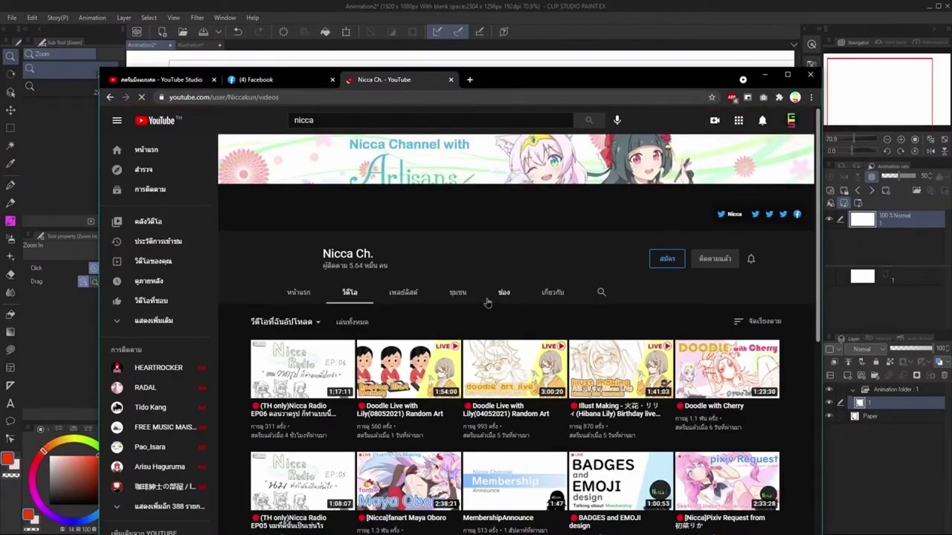
# Step: Look through the Nicca Ch. uploads for animation tutorials and open the video "(Tutorial) Animation Process ( in 1 cut )"
pyautogui.scroll(-3, 487, 303)
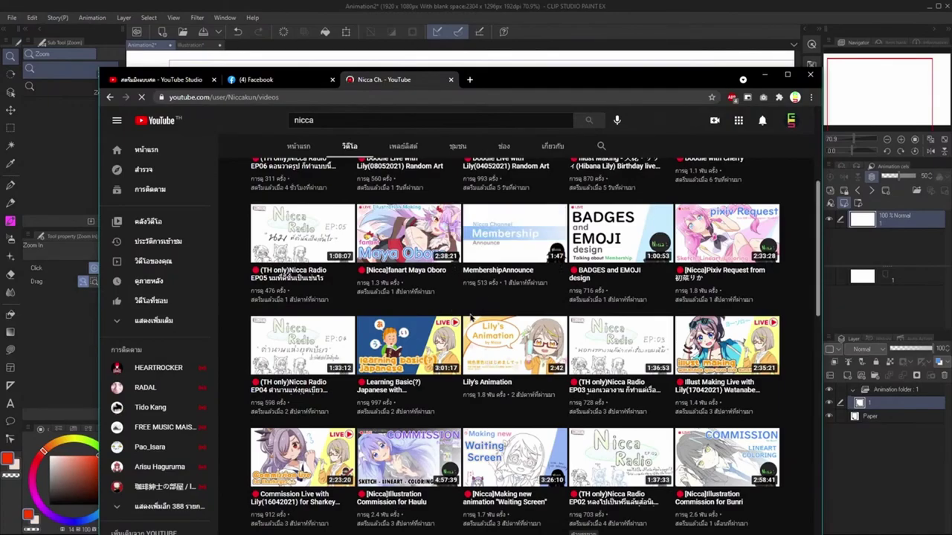
pyautogui.scroll(-5, 442, 313)
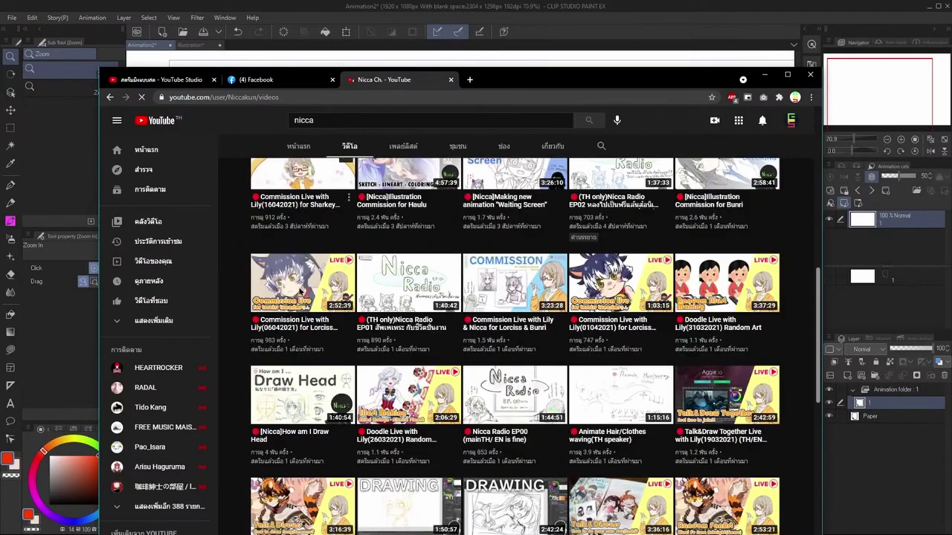
pyautogui.scroll(-1, 300, 292)
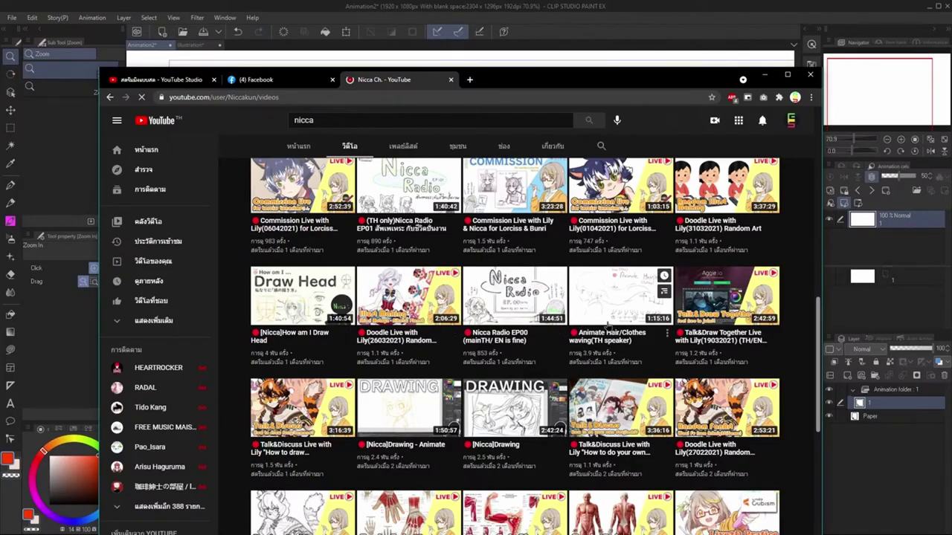
pyautogui.scroll(-3, 430, 380)
pyautogui.scroll(-1, 400, 379)
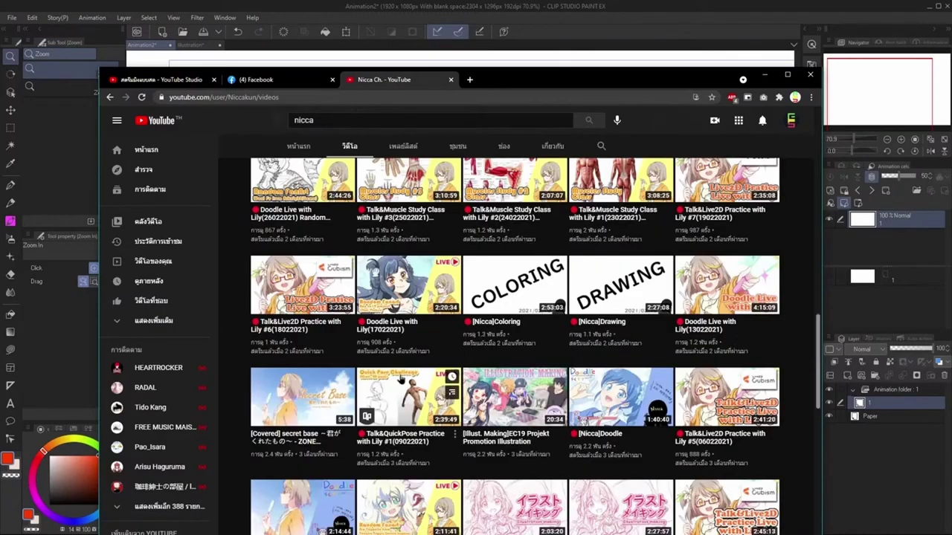
pyautogui.scroll(-1, 403, 378)
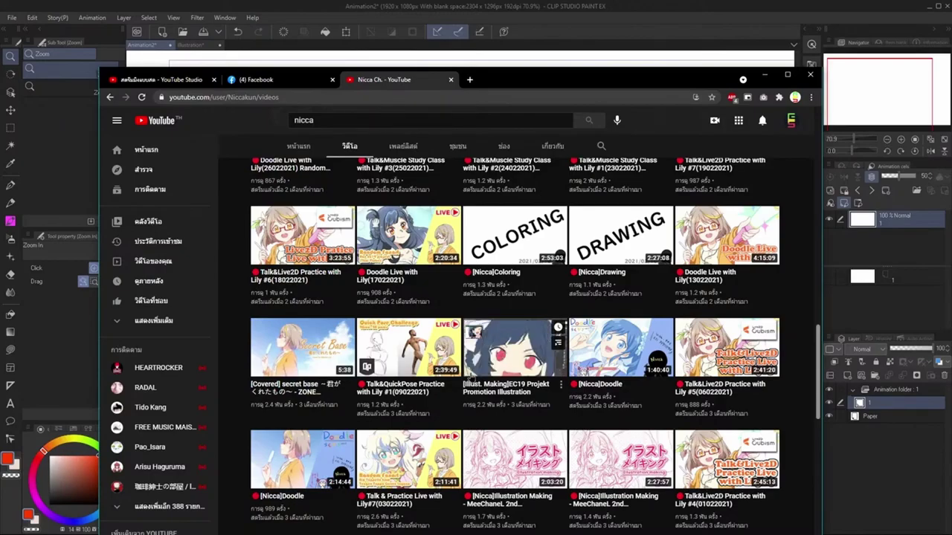
pyautogui.scroll(-6, 414, 377)
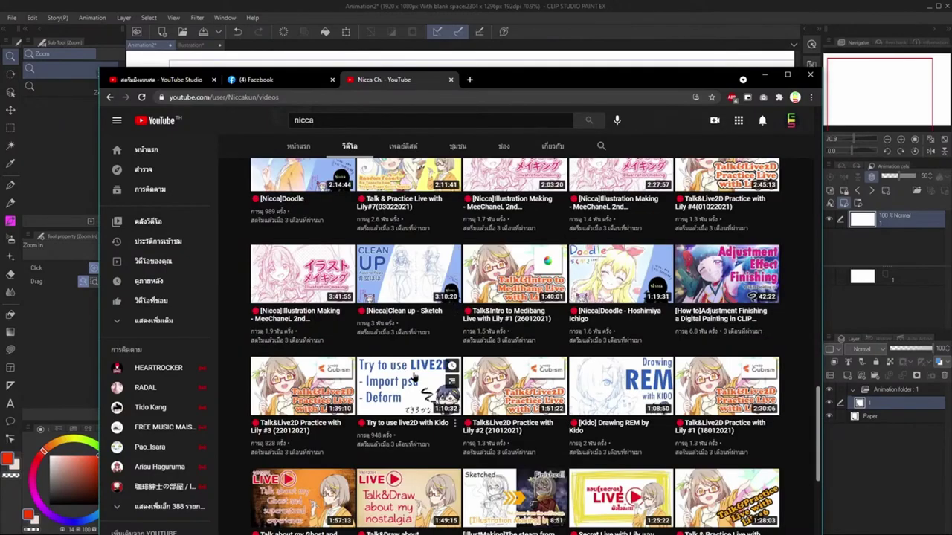
pyautogui.scroll(-2, 446, 370)
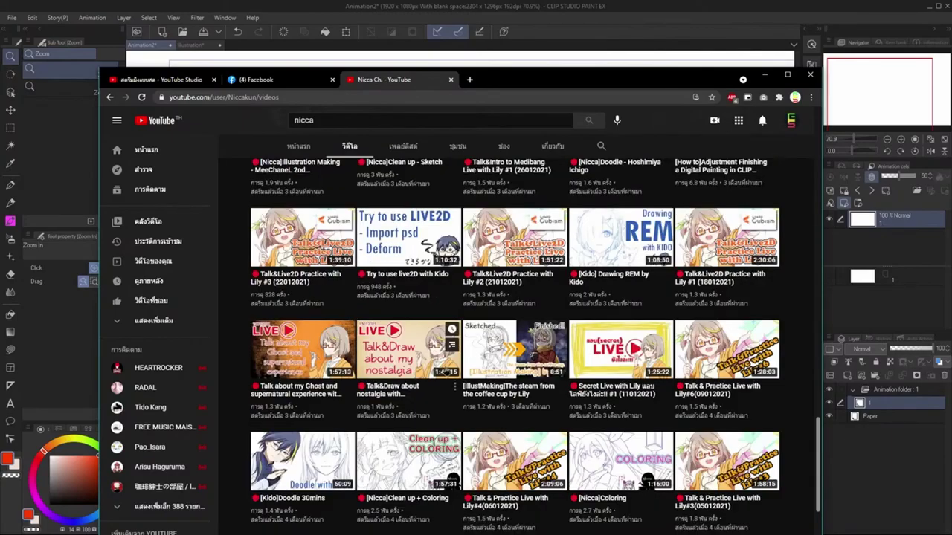
pyautogui.scroll(-3, 457, 348)
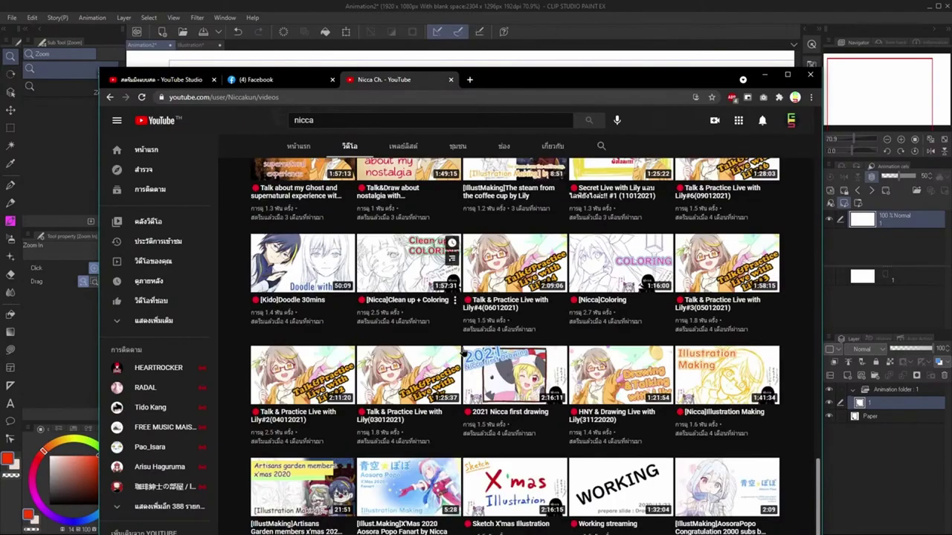
pyautogui.scroll(-2, 466, 349)
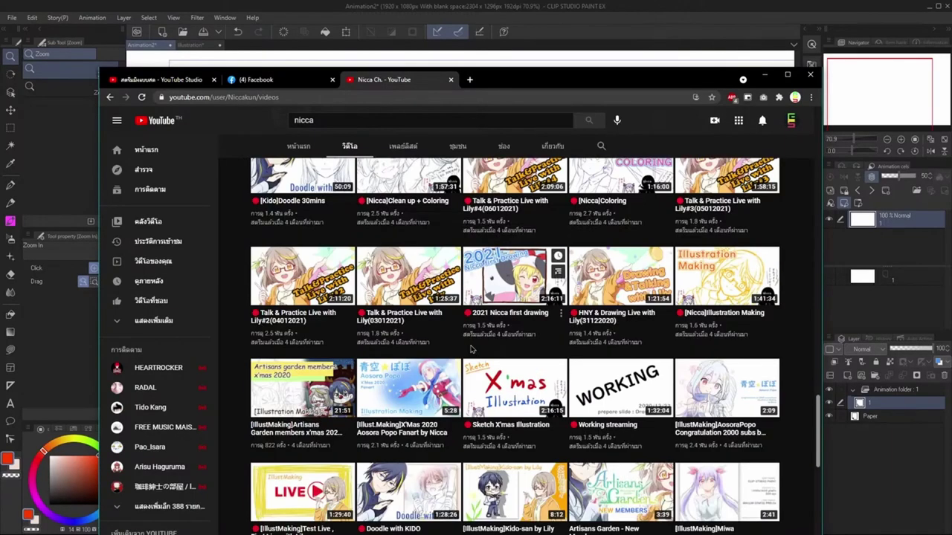
pyautogui.scroll(-2, 529, 278)
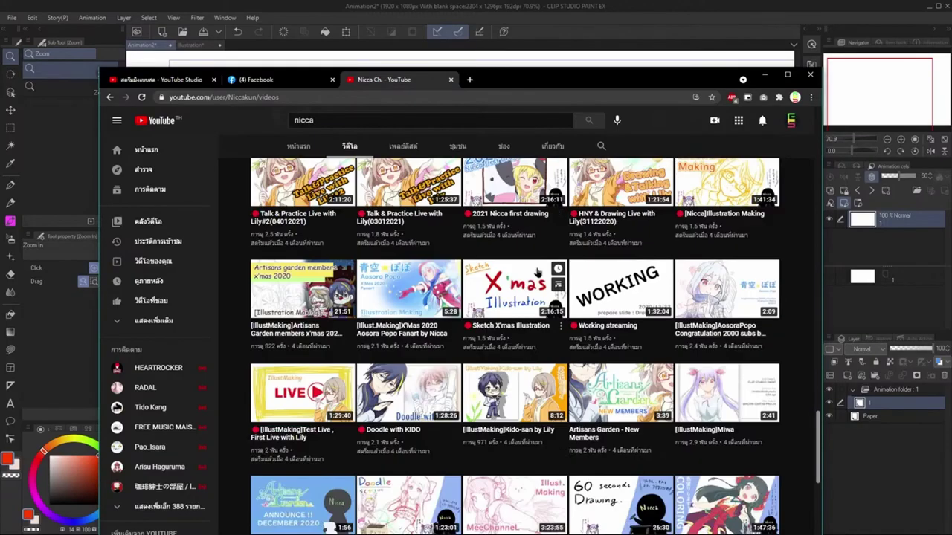
pyautogui.scroll(-3, 537, 274)
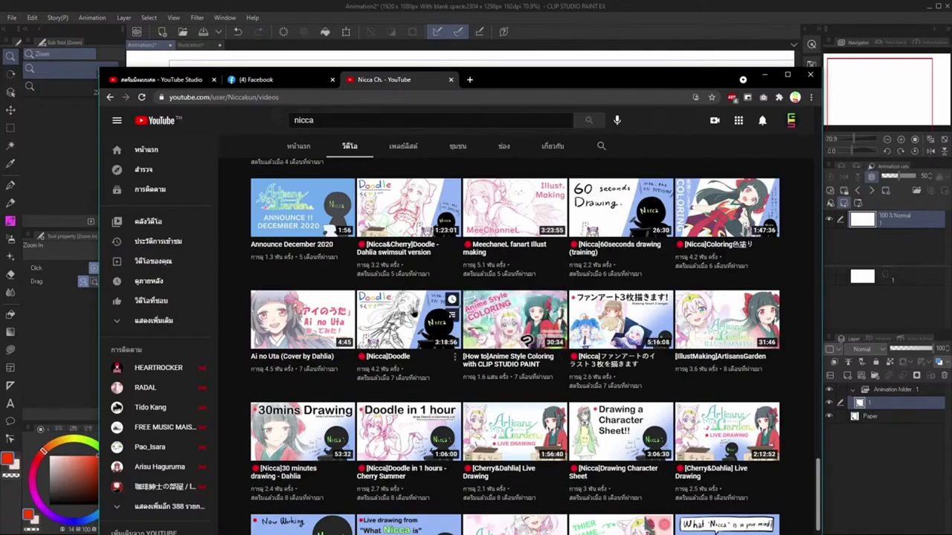
pyautogui.scroll(-5, 364, 334)
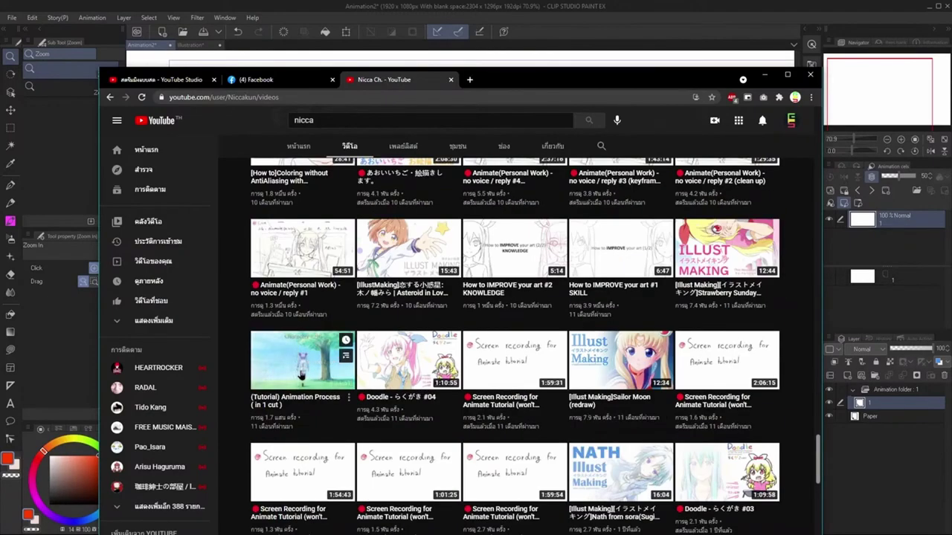
pyautogui.click(298, 380)
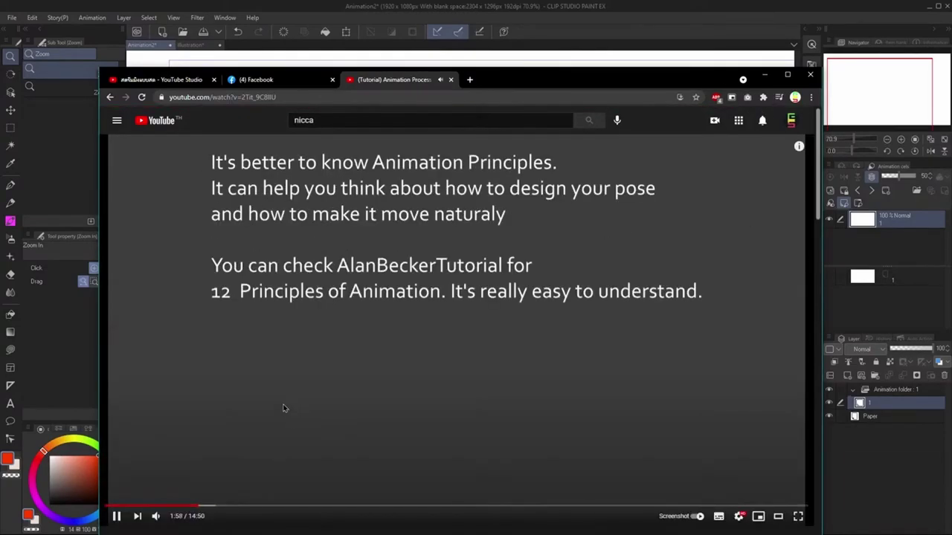
# Step: Return to the channel's video list and find the "[How to] Animation in CLIP STUDIO PAINT #1 Timeline" video
pyautogui.click(109, 97)
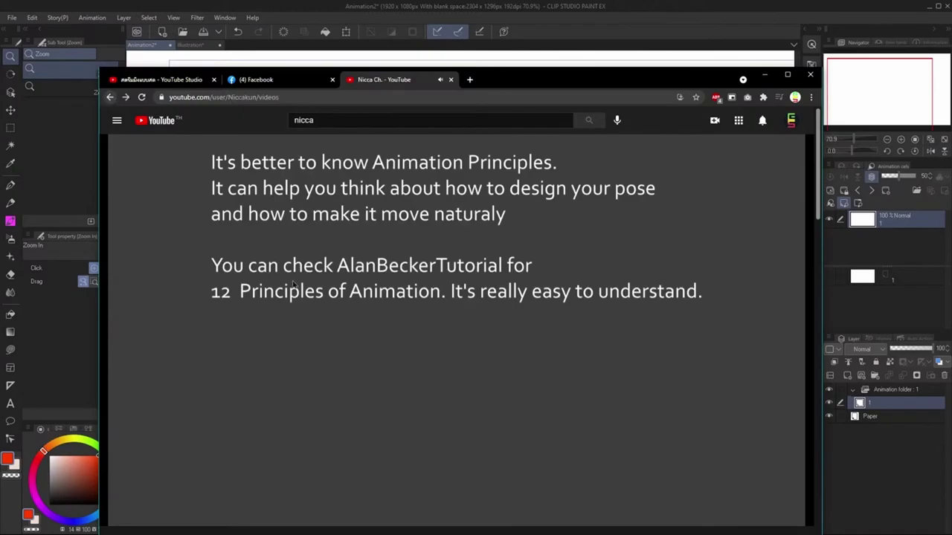
pyautogui.scroll(-4, 344, 299)
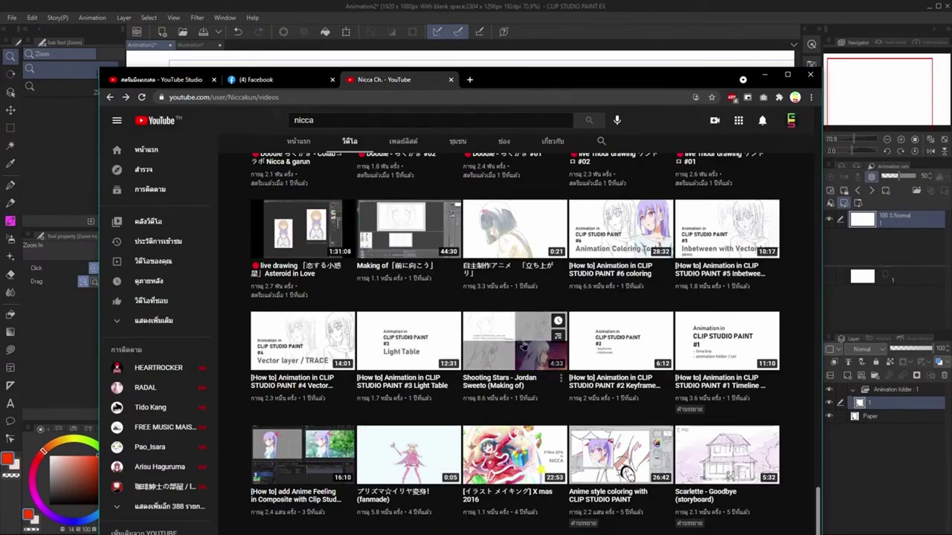
pyautogui.scroll(-1, 582, 359)
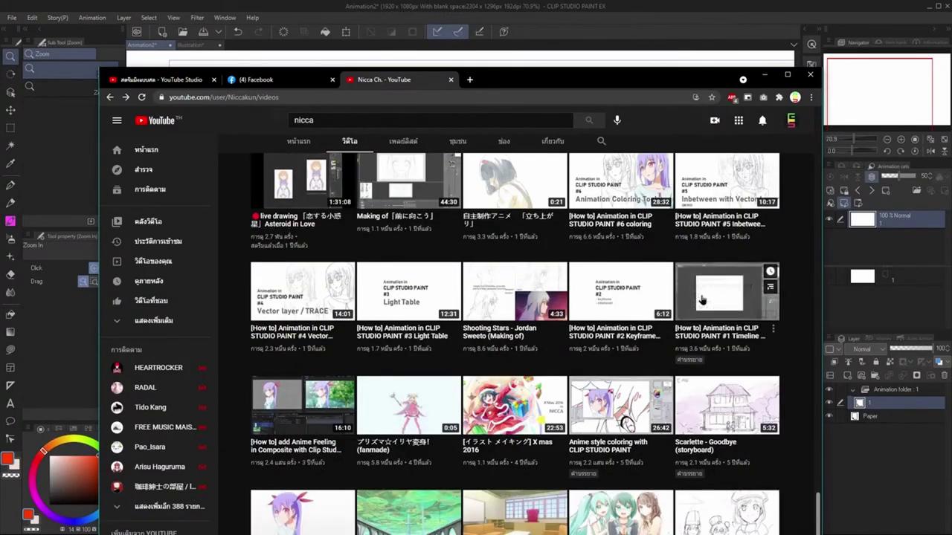
pyautogui.click(725, 294)
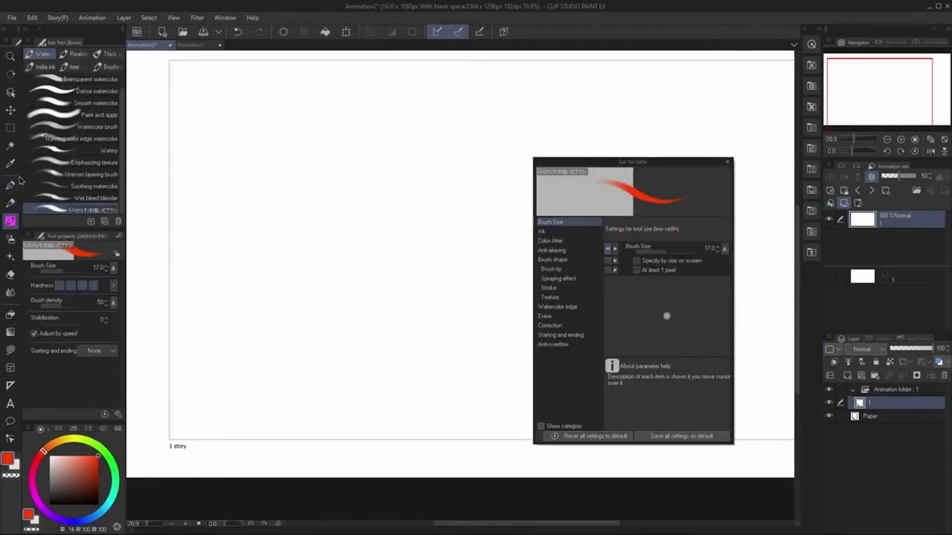
# Step: Switch back to Clip Studio Paint and show the Timeline palette below the canvas
pyautogui.scroll(2, 47, 180)
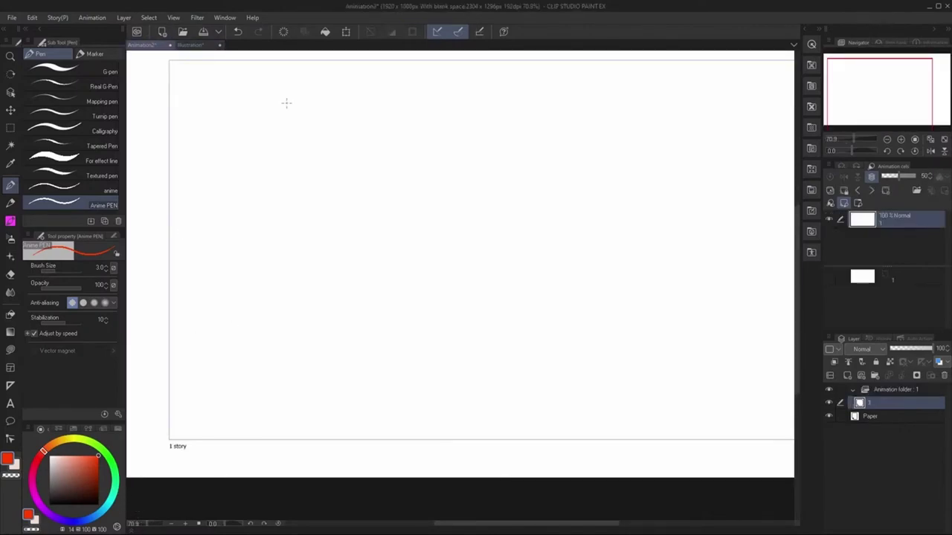
pyautogui.click(130, 529)
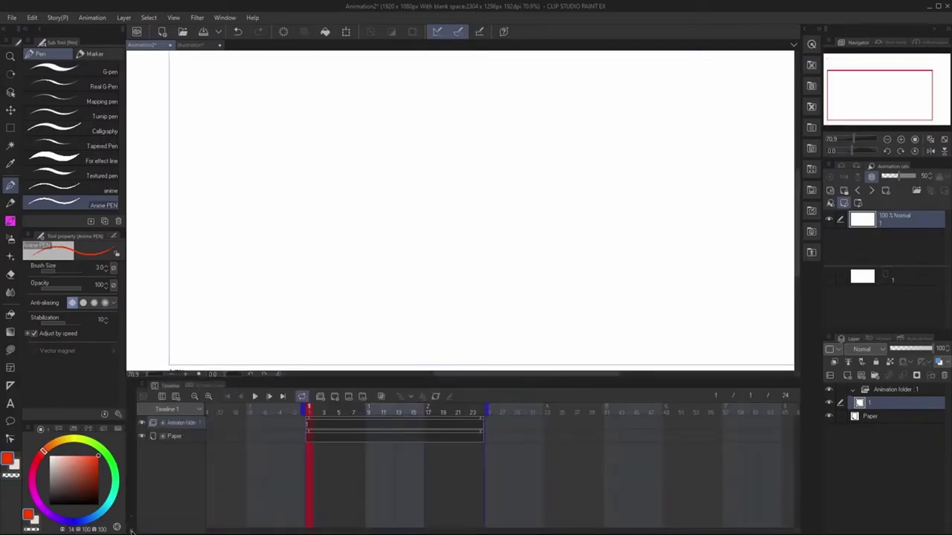
pyautogui.click(131, 529)
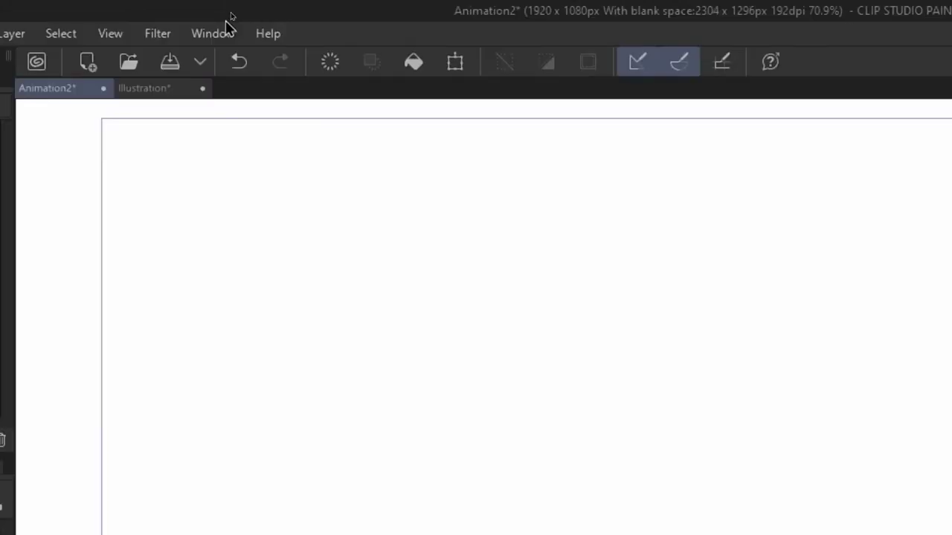
pyautogui.click(227, 30)
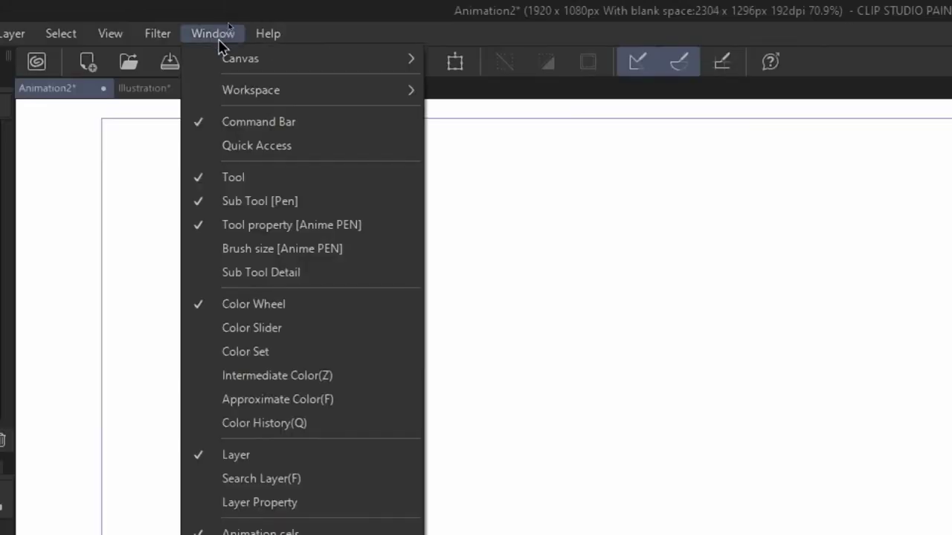
pyautogui.click(262, 366)
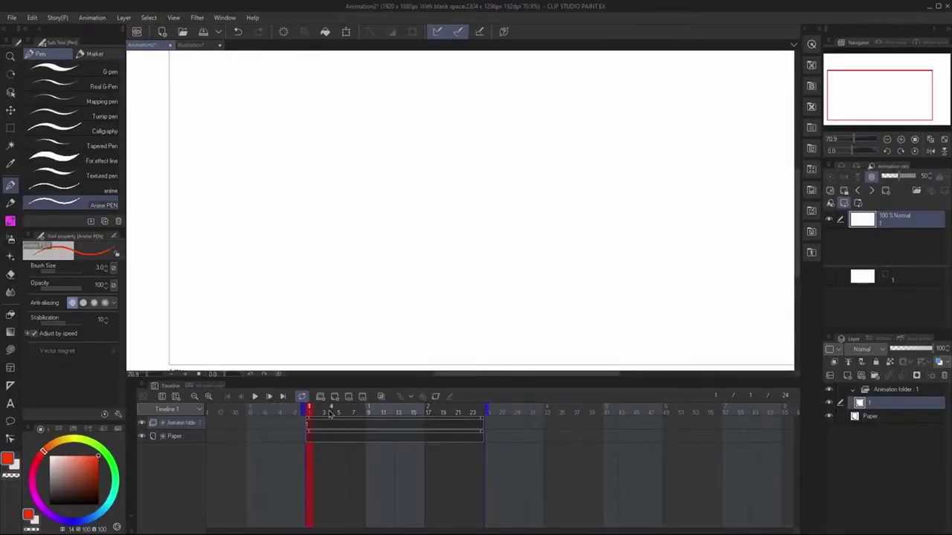
# Step: Rename layer 1 in the animation folder as Cell A and add a new animation cel on frame 2
pyautogui.moveTo(331, 413); pyautogui.dragTo(308, 424)
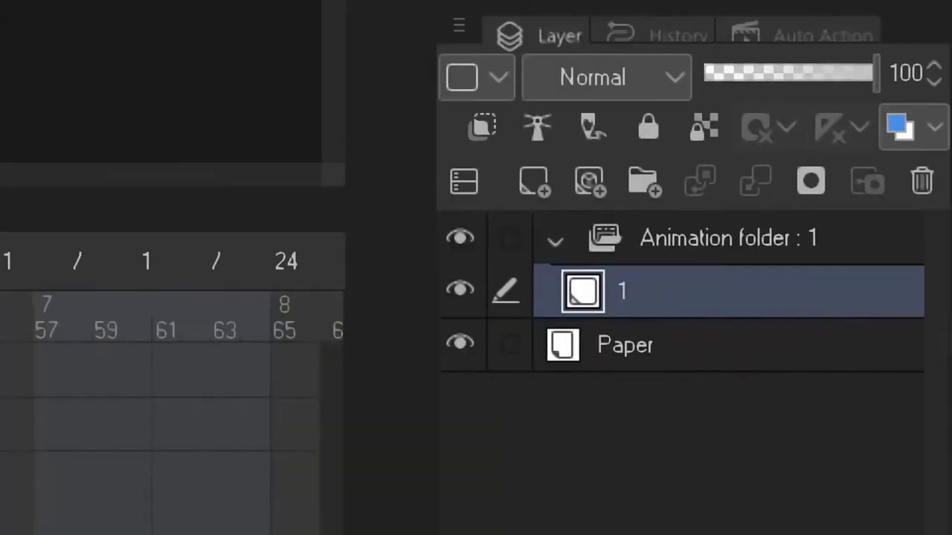
pyautogui.click(612, 250)
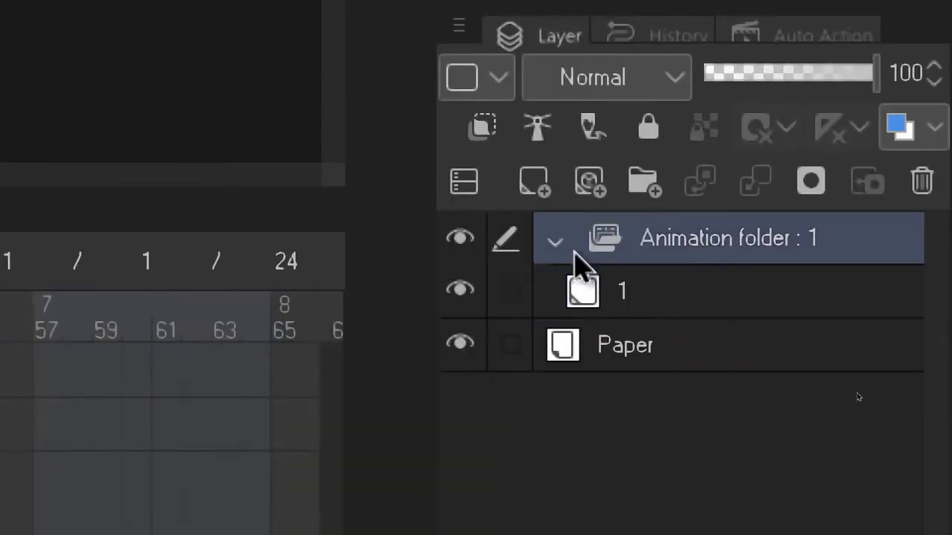
pyautogui.click(614, 299)
pyautogui.doubleClick(625, 301)
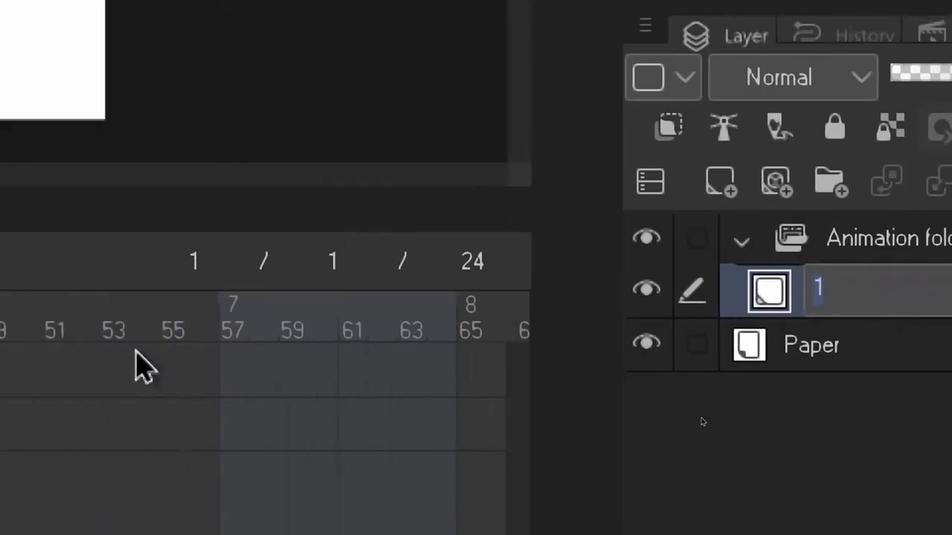
pyautogui.write('Cell')
pyautogui.press('Return')
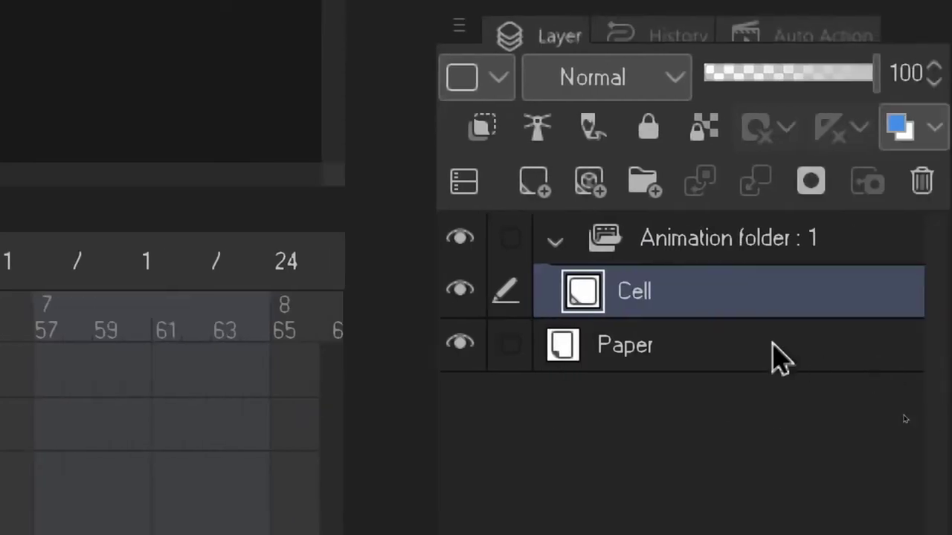
pyautogui.doubleClick(665, 297)
pyautogui.write('Cell A')
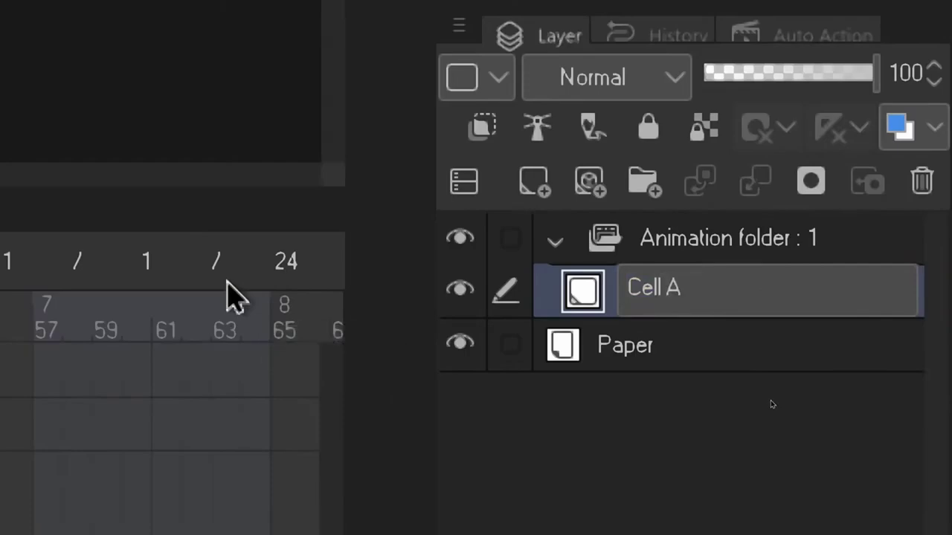
pyautogui.press('Return')
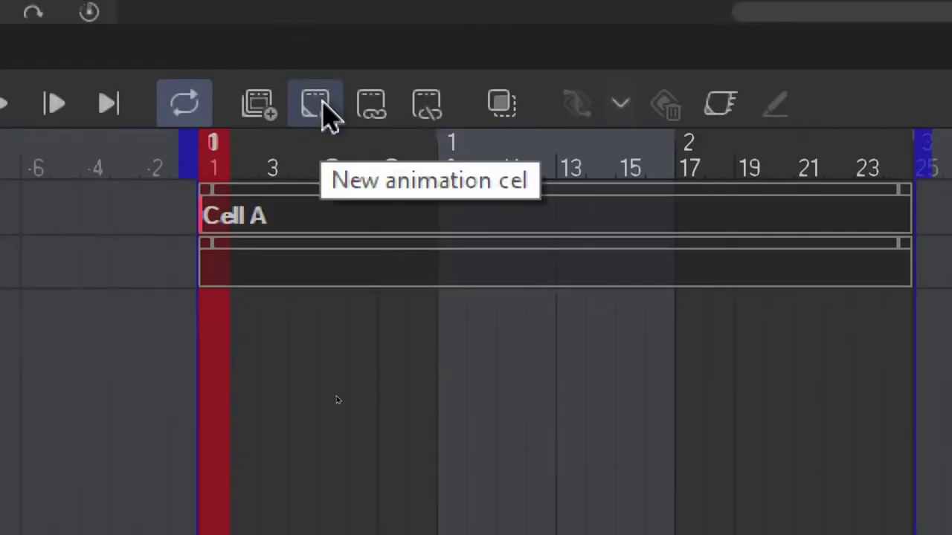
pyautogui.click(327, 116)
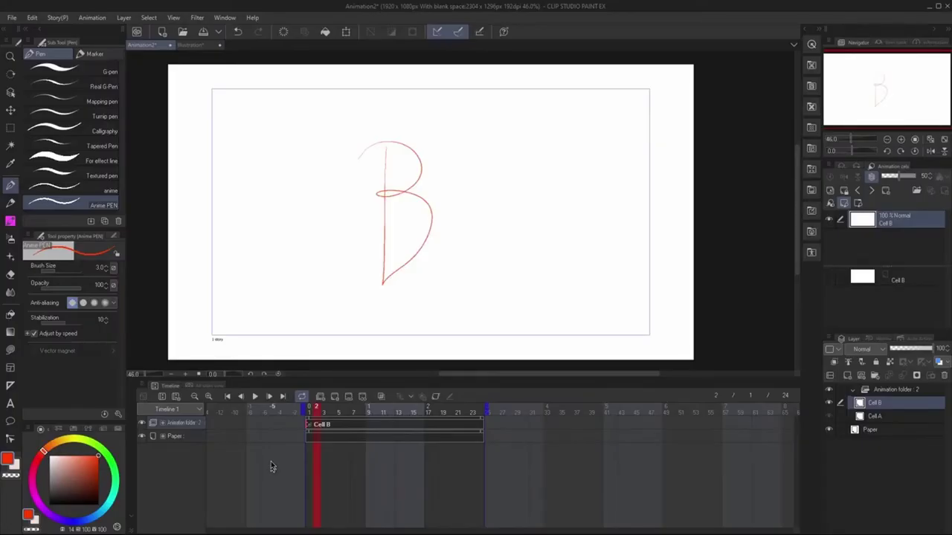
# Step: Flip back and forth between frames 1 and 2 on the timeline to compare the drawings of Cell A and Cell B
pyautogui.click(309, 413)
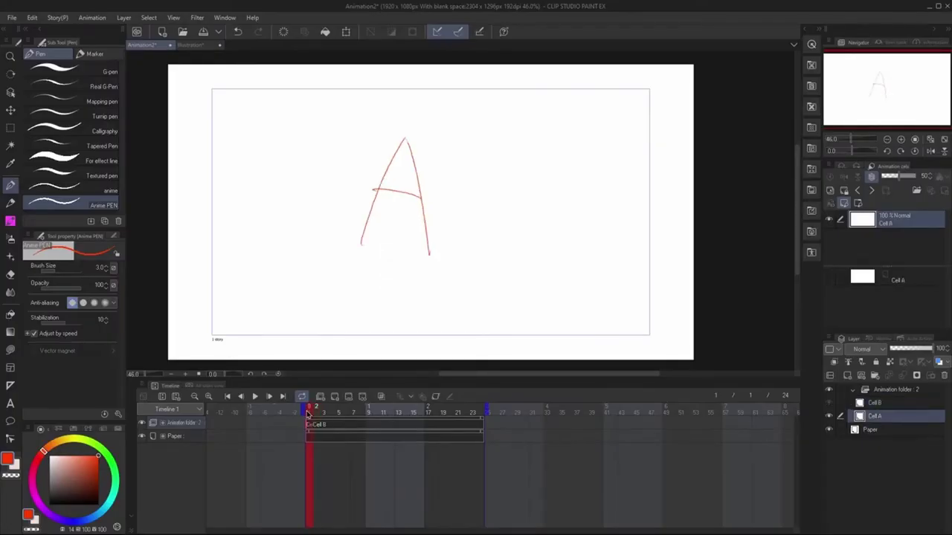
pyautogui.click(315, 414)
pyautogui.click(310, 414)
pyautogui.click(316, 415)
pyautogui.click(310, 418)
pyautogui.moveTo(309, 416); pyautogui.dragTo(314, 422)
pyautogui.click(309, 423)
pyautogui.click(316, 423)
pyautogui.click(308, 425)
pyautogui.press('alt')
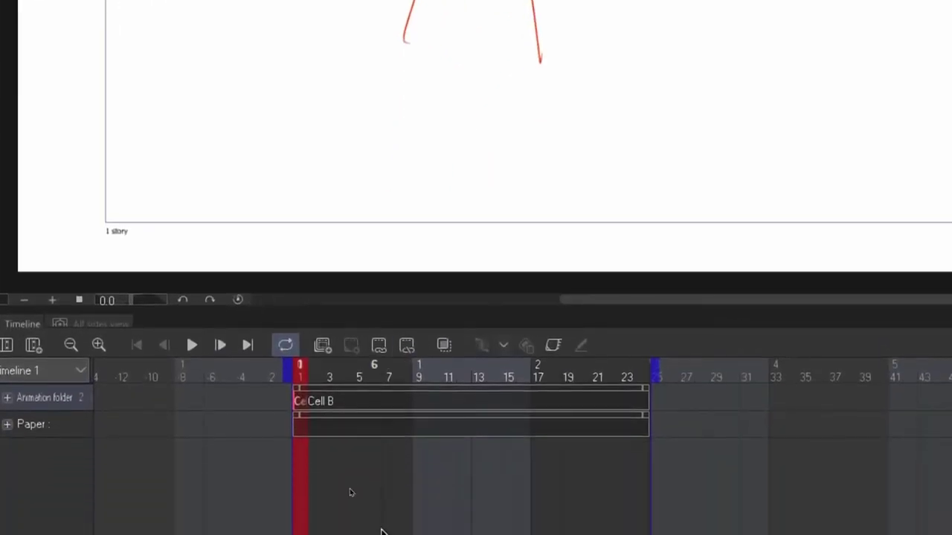
# Step: Try moving Cell B from frame 2 to frame 9 on the timeline, and return it to frame 2
pyautogui.click(314, 409)
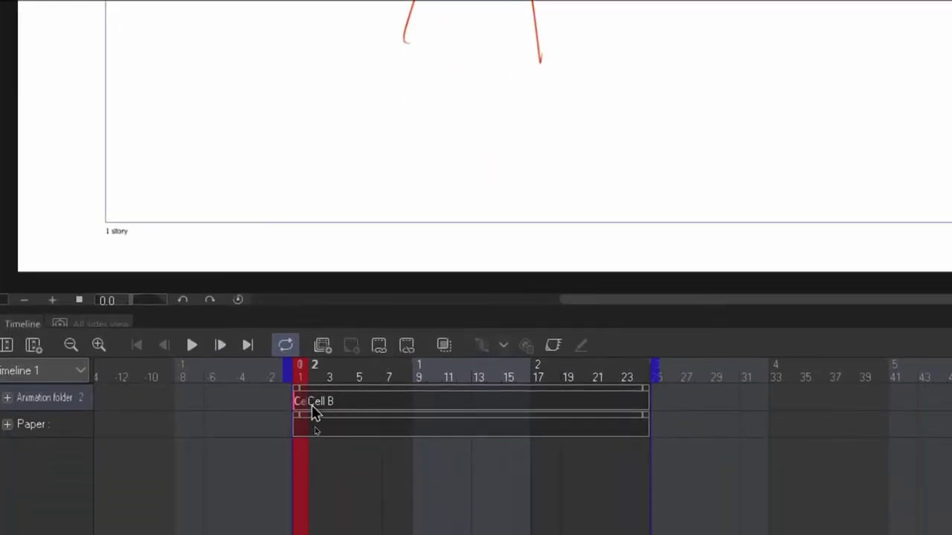
pyautogui.moveTo(355, 415)
pyautogui.mouseDown()
pyautogui.moveTo(340, 410)
pyautogui.moveTo(416, 407)
pyautogui.mouseUp()
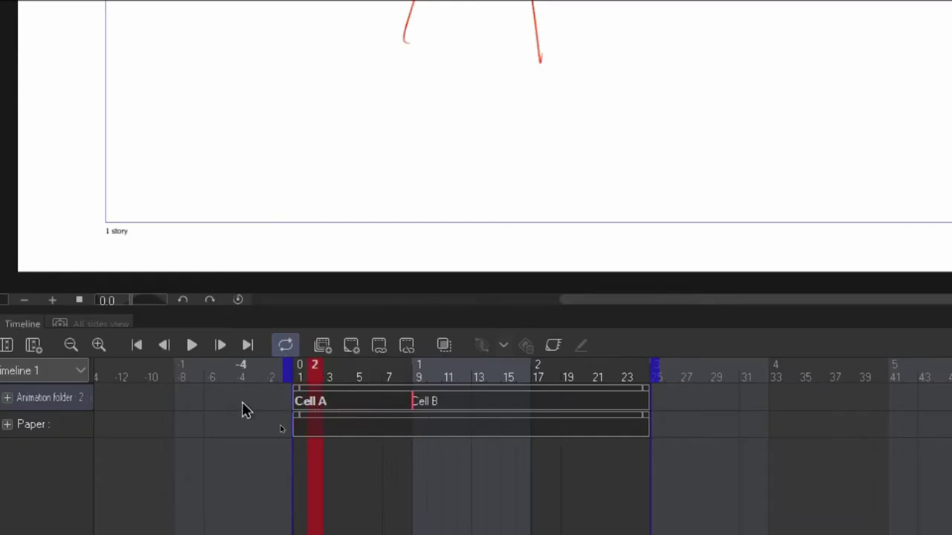
pyautogui.click(300, 401)
pyautogui.moveTo(322, 409); pyautogui.dragTo(278, 431)
pyautogui.click(419, 407)
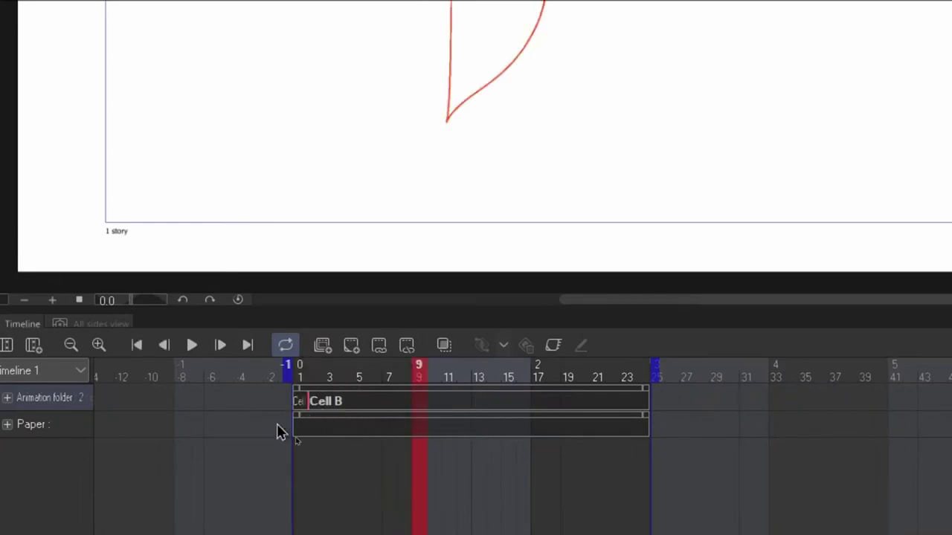
# Step: Add a new animation cel on frame 3, directly after Cell B
pyautogui.click(296, 377)
pyautogui.click(314, 395)
pyautogui.click(350, 345)
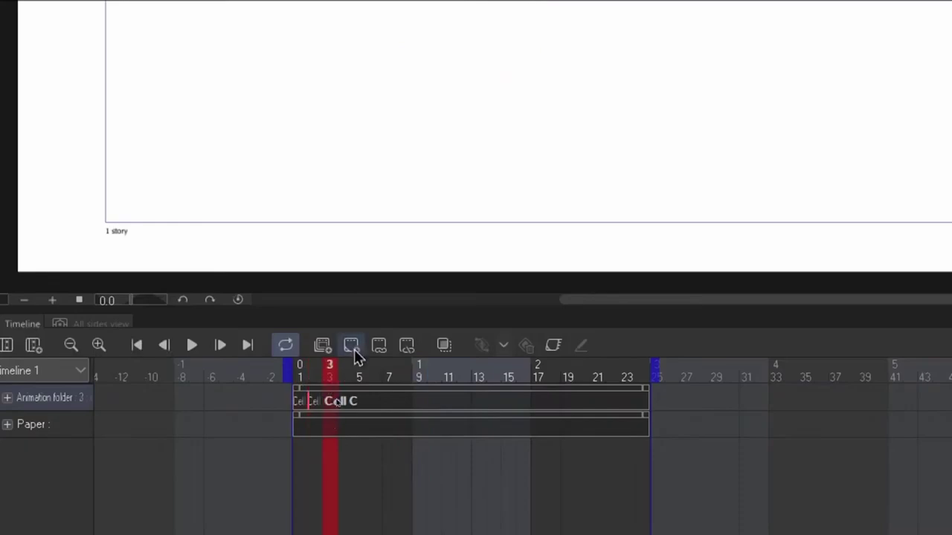
# Step: Add new animation cels after Cell C, one per frame, until Cell O fills frame 15
pyautogui.click(351, 344)
pyautogui.click(350, 345)
pyautogui.click(350, 345)
pyautogui.click(350, 344)
pyautogui.click(351, 345)
pyautogui.click(350, 345)
pyautogui.click(350, 345)
pyautogui.click(354, 345)
pyautogui.click(354, 345)
pyautogui.click(355, 346)
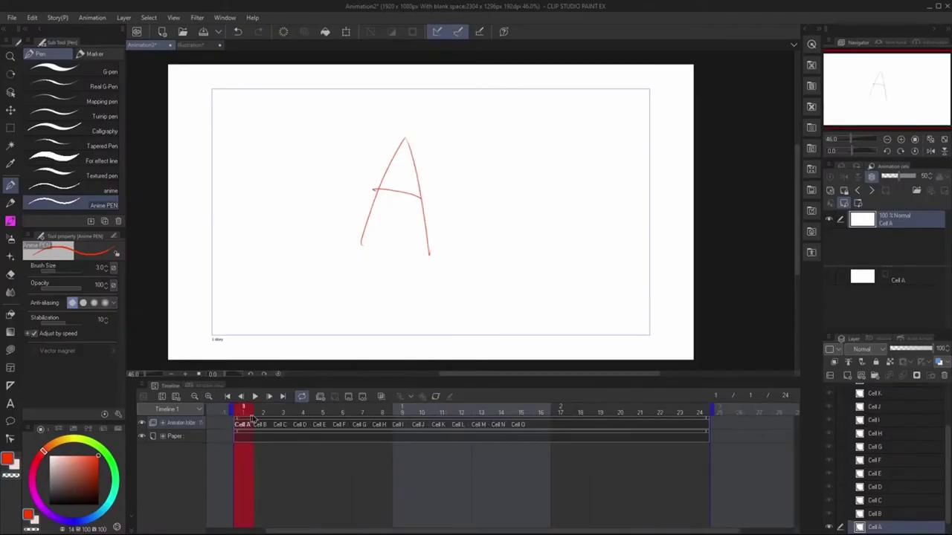
# Step: Step through the timeline frames from Cell B to Cell O and back to frame 4, viewing each cel's drawing
pyautogui.click(263, 425)
pyautogui.click(283, 434)
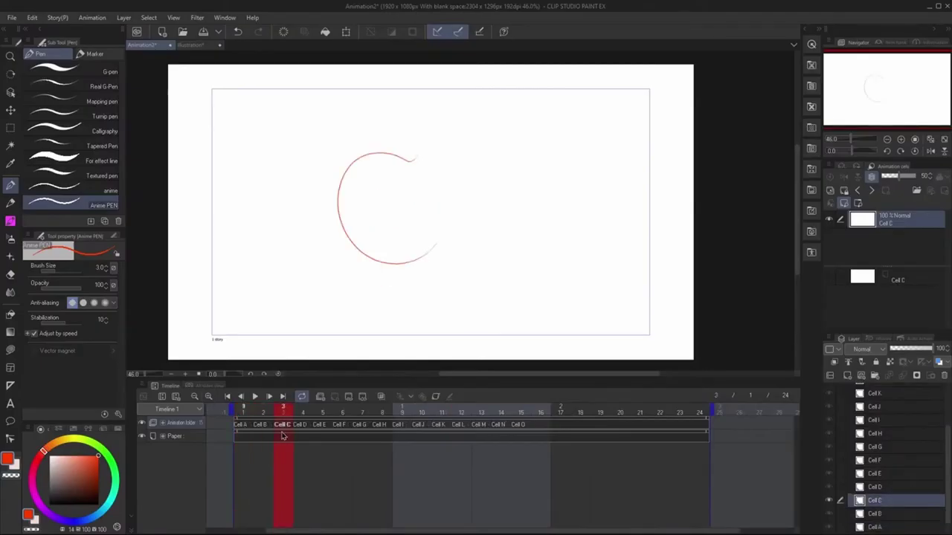
pyautogui.click(302, 438)
pyautogui.click(321, 438)
pyautogui.click(342, 437)
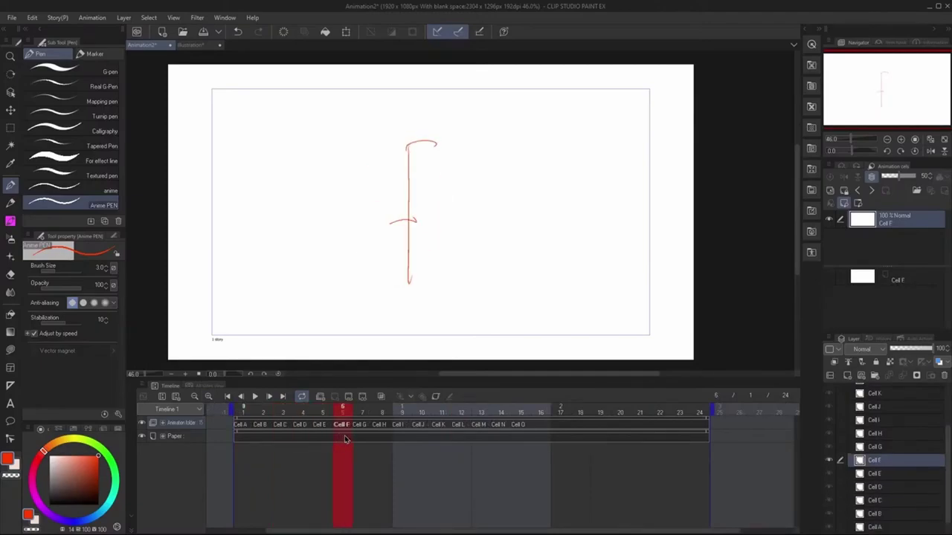
pyautogui.click(362, 437)
pyautogui.click(382, 438)
pyautogui.click(401, 438)
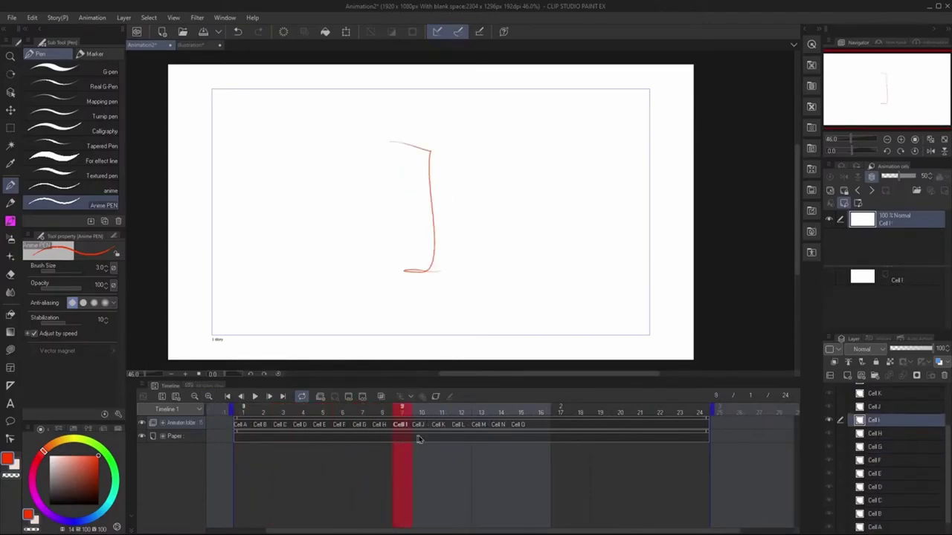
pyautogui.click(422, 438)
pyautogui.click(442, 439)
pyautogui.click(459, 439)
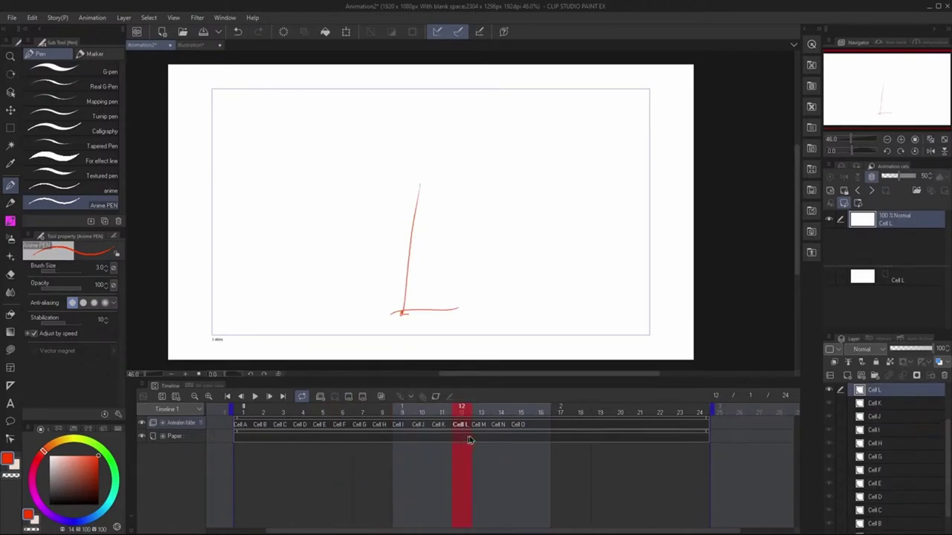
pyautogui.click(481, 438)
pyautogui.click(501, 438)
pyautogui.click(521, 436)
pyautogui.moveTo(524, 437)
pyautogui.mouseDown()
pyautogui.moveTo(278, 437)
pyautogui.moveTo(364, 438)
pyautogui.moveTo(303, 437)
pyautogui.mouseUp()
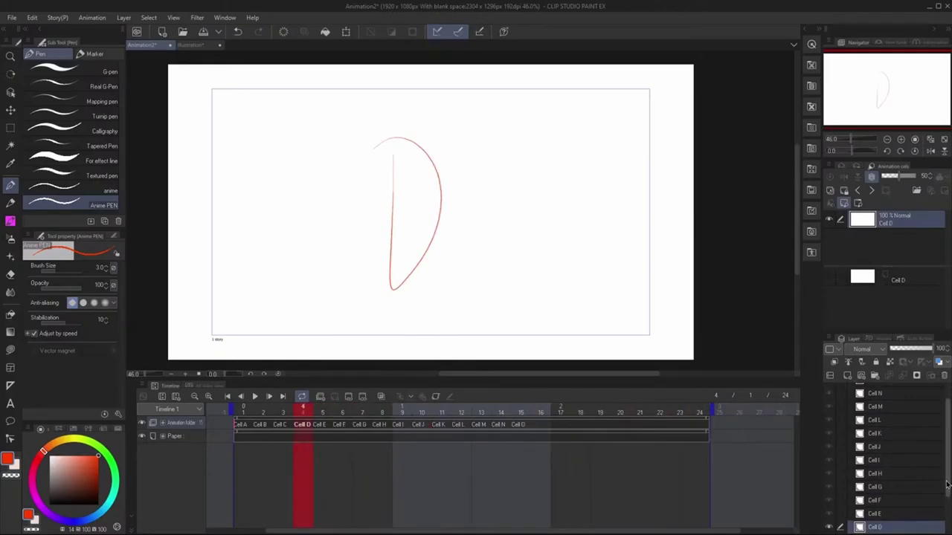
# Step: Delete the cel layers Cell B through Cell O from the animation folder, keeping only Cell A
pyautogui.moveTo(946, 483); pyautogui.dragTo(930, 388)
pyautogui.click(898, 505)
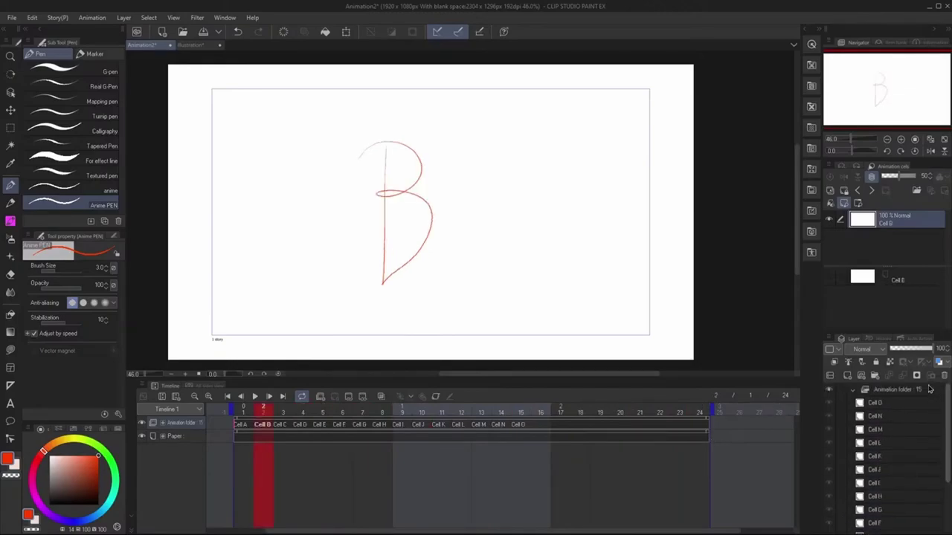
pyautogui.click(913, 406)
pyautogui.moveTo(945, 428); pyautogui.dragTo(947, 491)
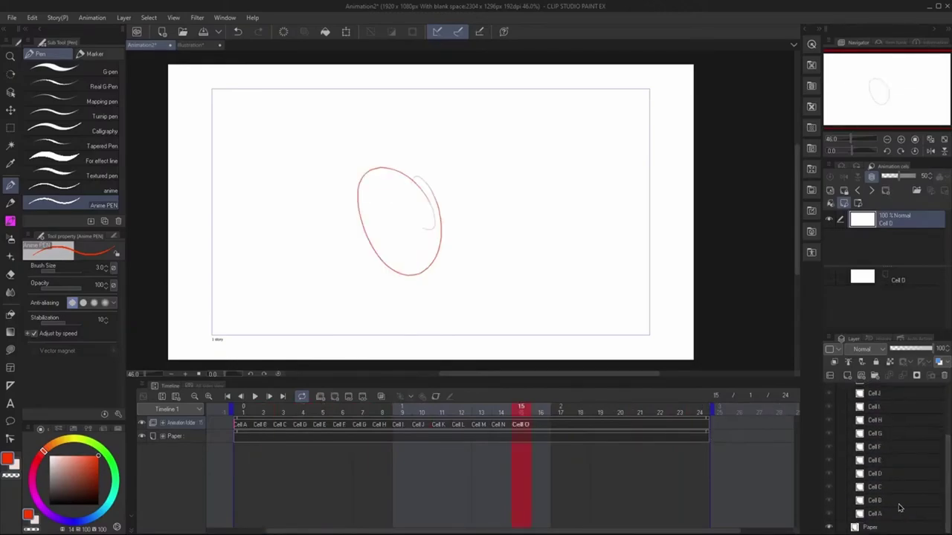
pyautogui.keyDown('shift'); pyautogui.click(897, 503); pyautogui.keyUp('shift')
pyautogui.click(942, 376)
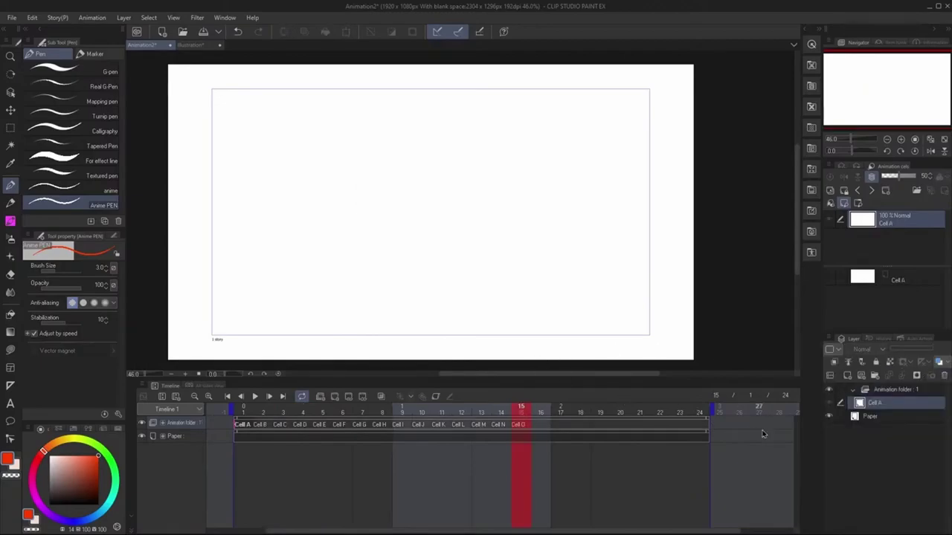
# Step: Compare frames 1 and 2 on the timeline and add a new layer named Cell B above Cell A
pyautogui.rightClick(269, 425)
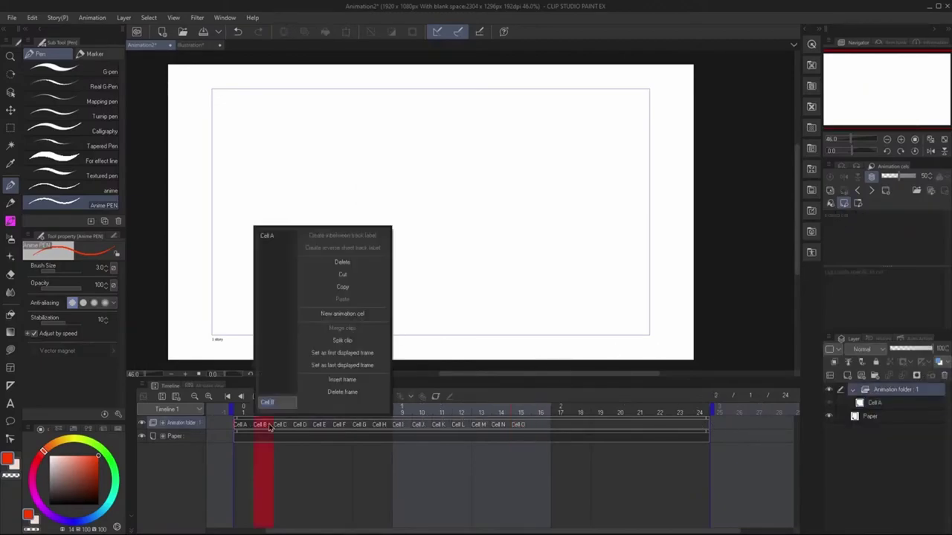
pyautogui.click(243, 424)
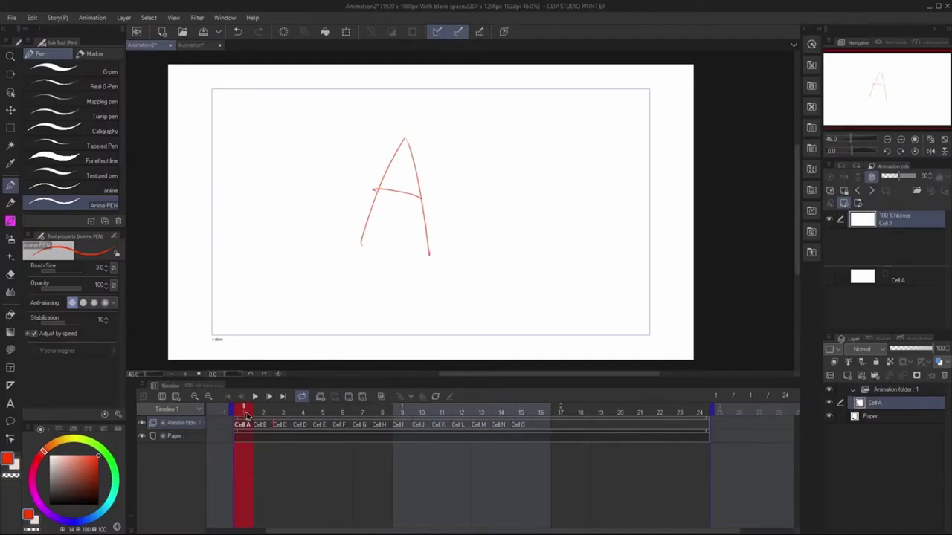
pyautogui.moveTo(245, 411)
pyautogui.mouseDown()
pyautogui.moveTo(429, 410)
pyautogui.moveTo(256, 424)
pyautogui.mouseUp()
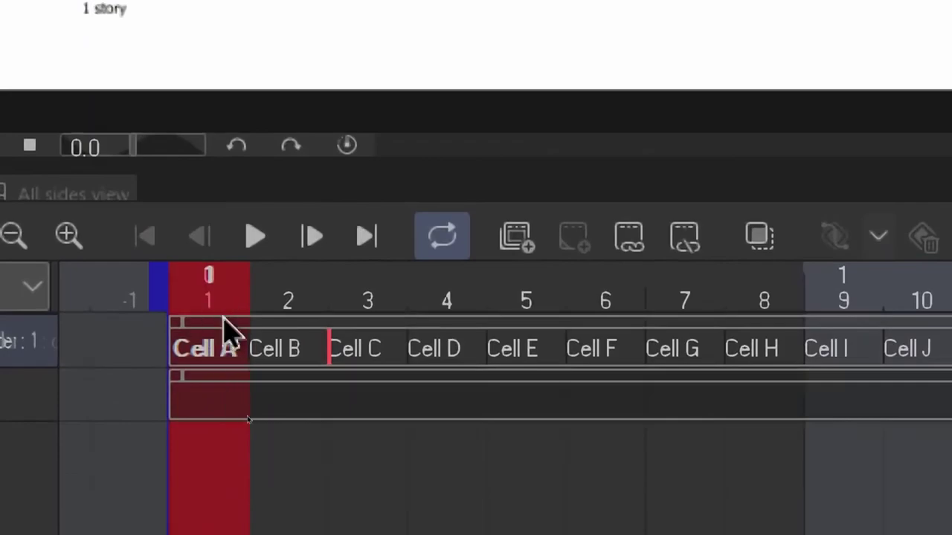
pyautogui.click(291, 401)
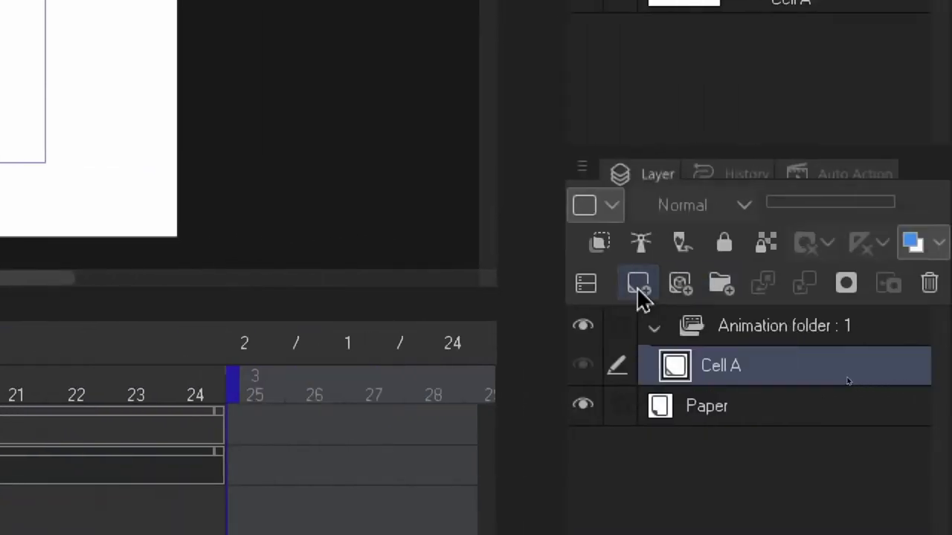
pyautogui.click(638, 287)
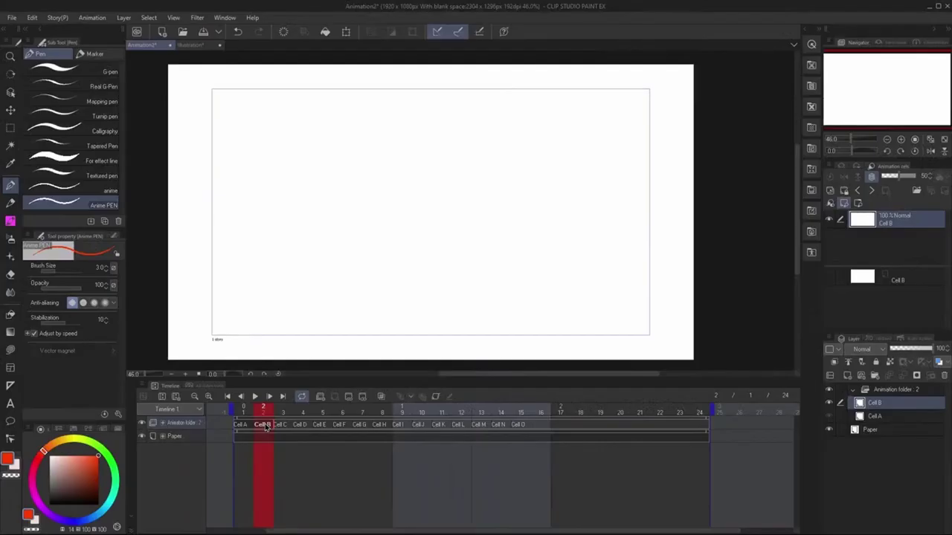
# Step: Delete the animation folder, then create a new one with an animation cel on frame 1
pyautogui.click(885, 389)
pyautogui.click(943, 376)
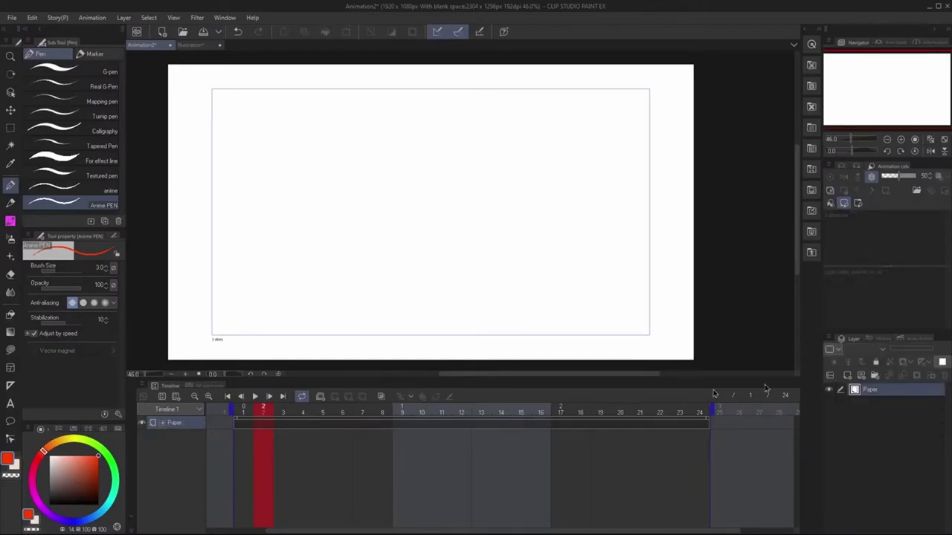
pyautogui.click(320, 397)
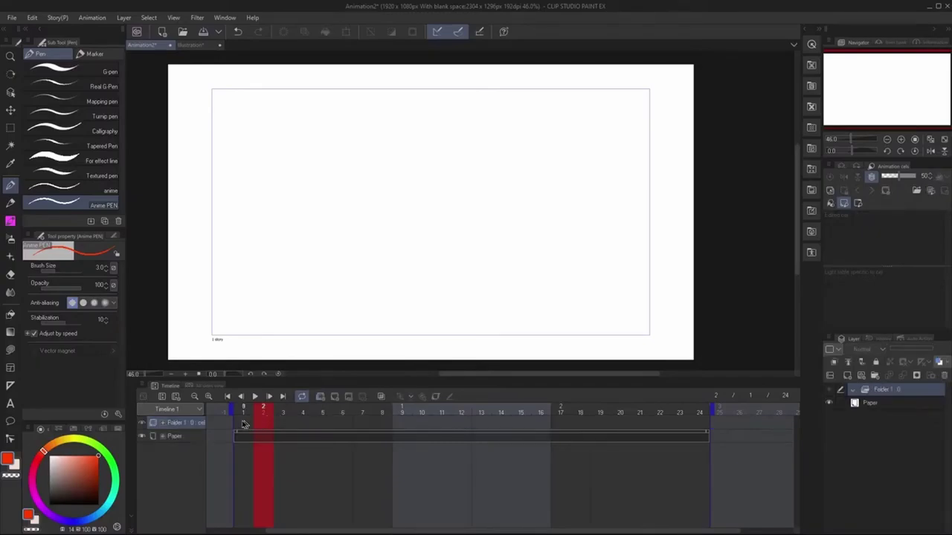
pyautogui.click(335, 396)
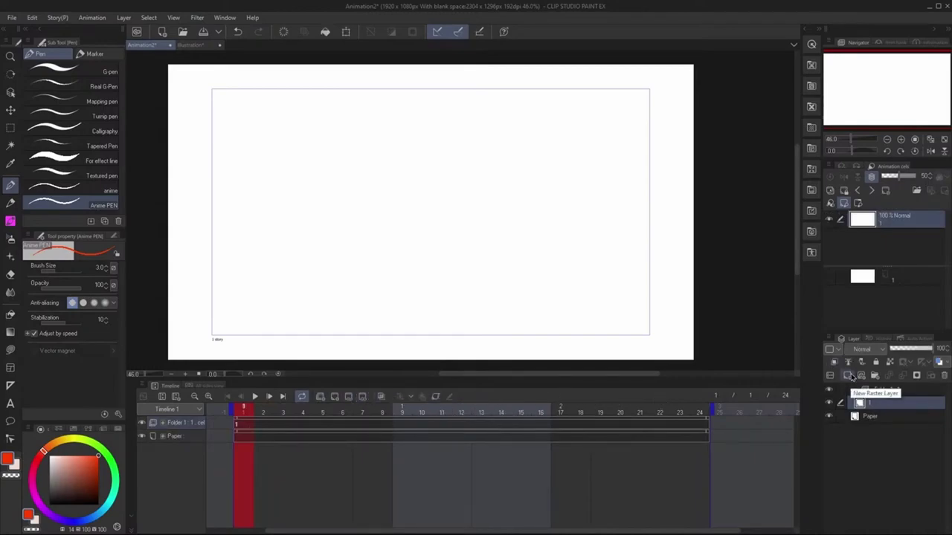
# Step: Add a second raster layer to Folder 1 and check the cels available for assignment to frame 2
pyautogui.click(852, 377)
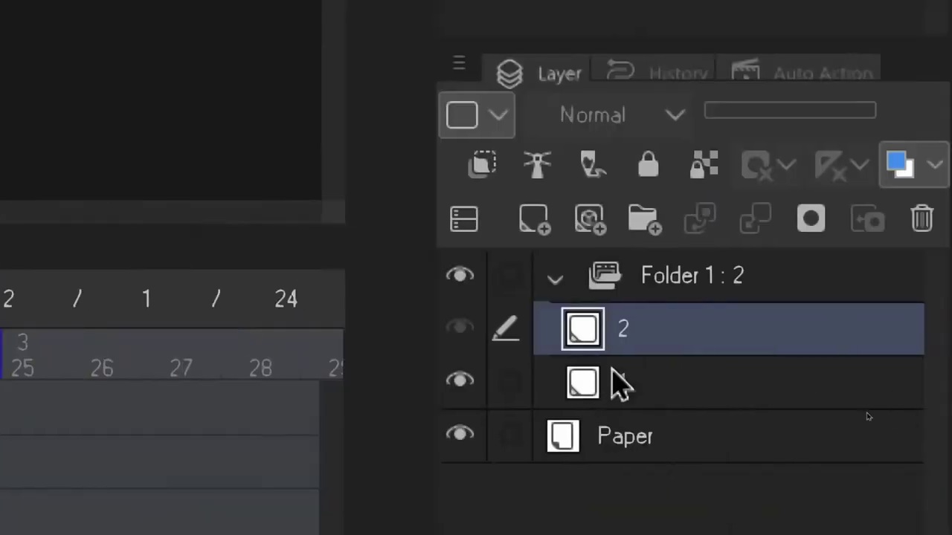
pyautogui.click(611, 370)
pyautogui.click(617, 331)
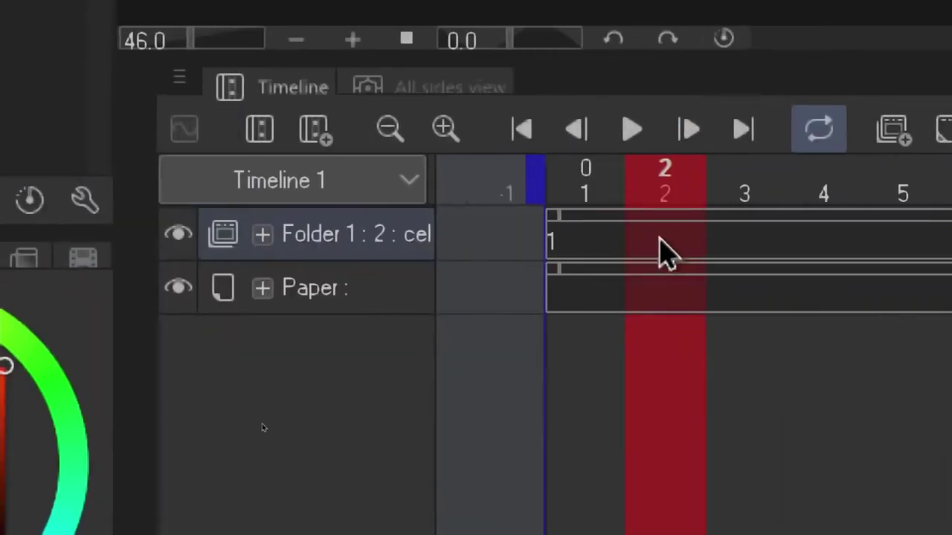
pyautogui.rightClick(664, 253)
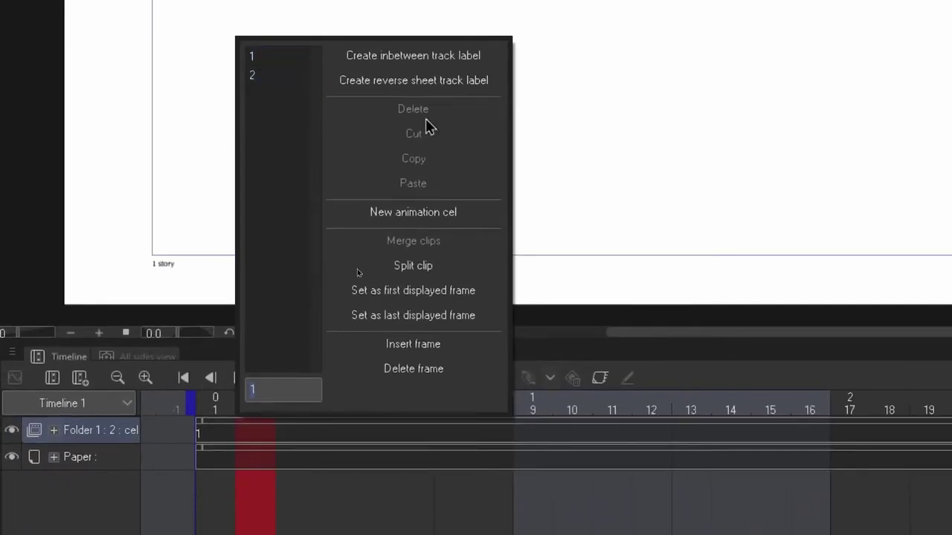
pyautogui.press('Escape')
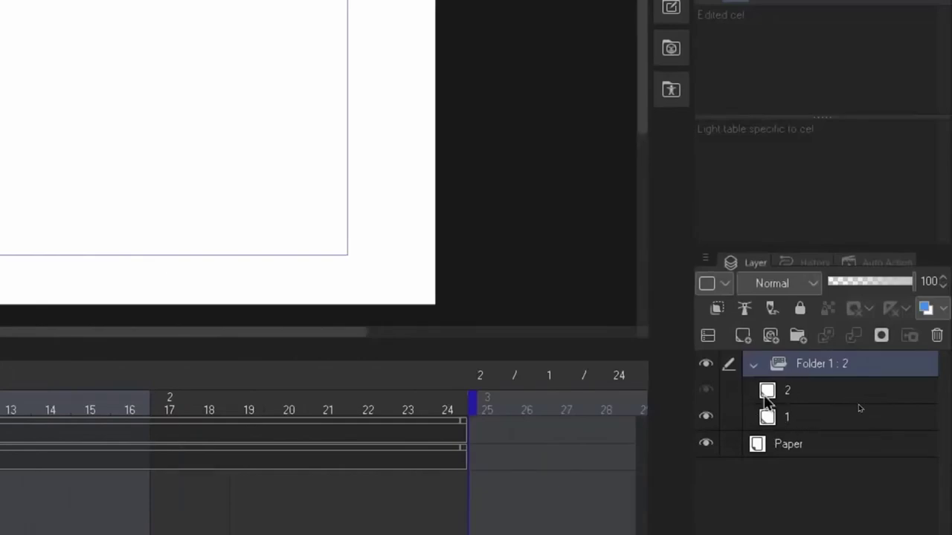
# Step: Rename layer 2 in Folder 1 as B and assign it to frame 2 of the timeline
pyautogui.doubleClick(787, 390)
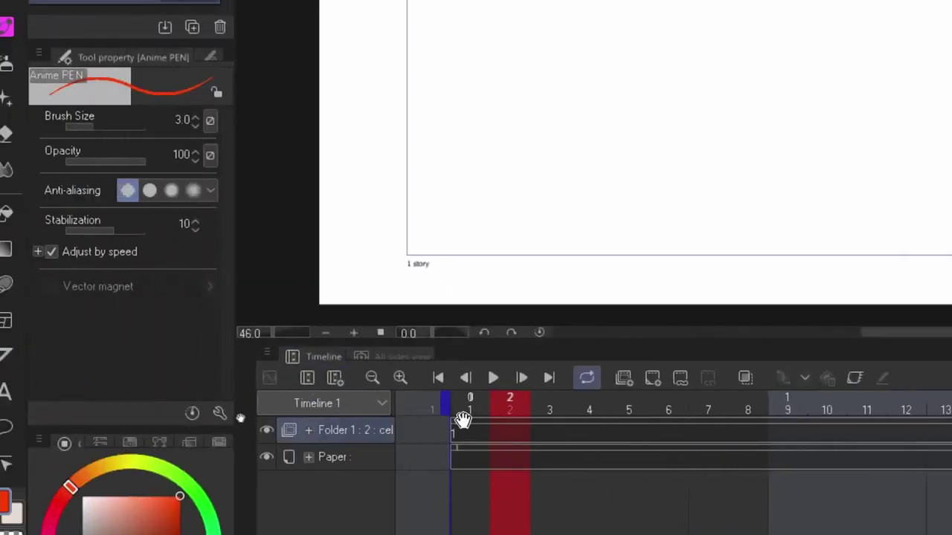
pyautogui.rightClick(504, 440)
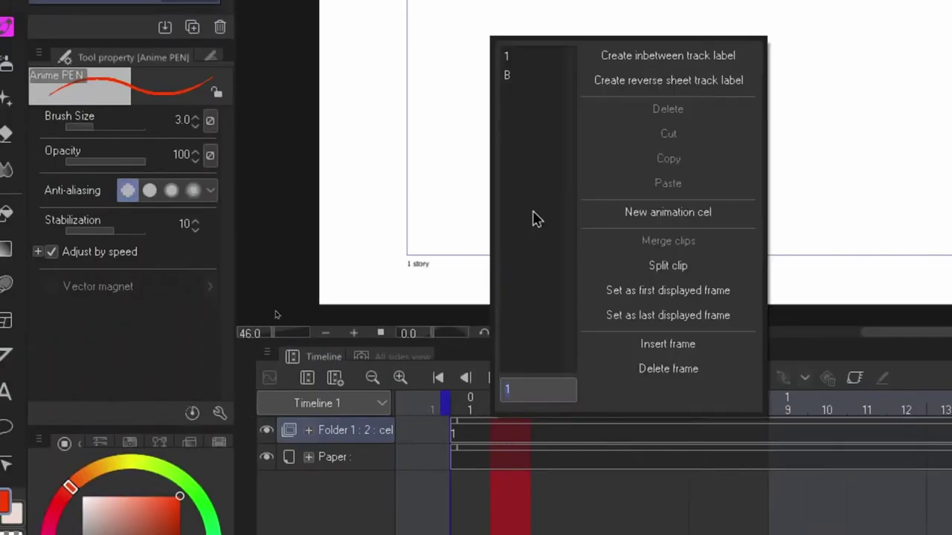
pyautogui.click(512, 76)
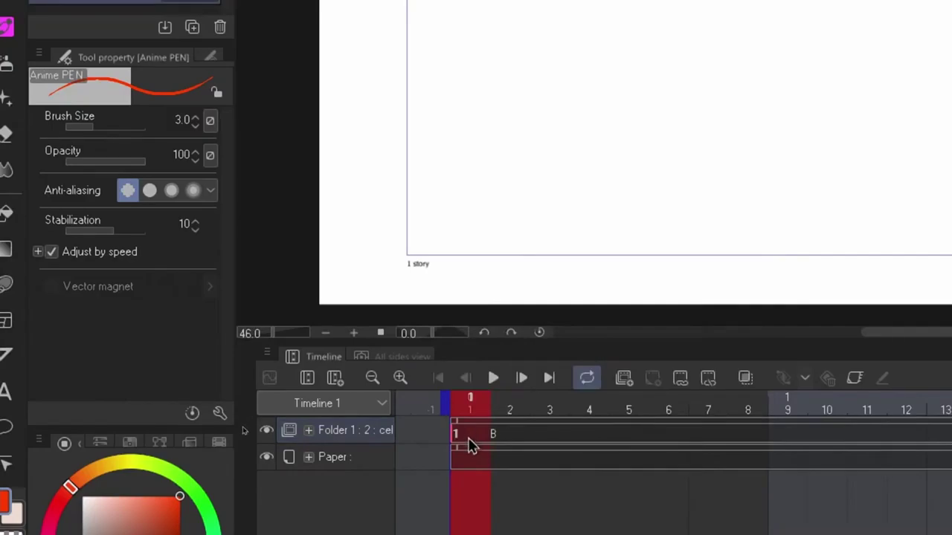
pyautogui.click(502, 442)
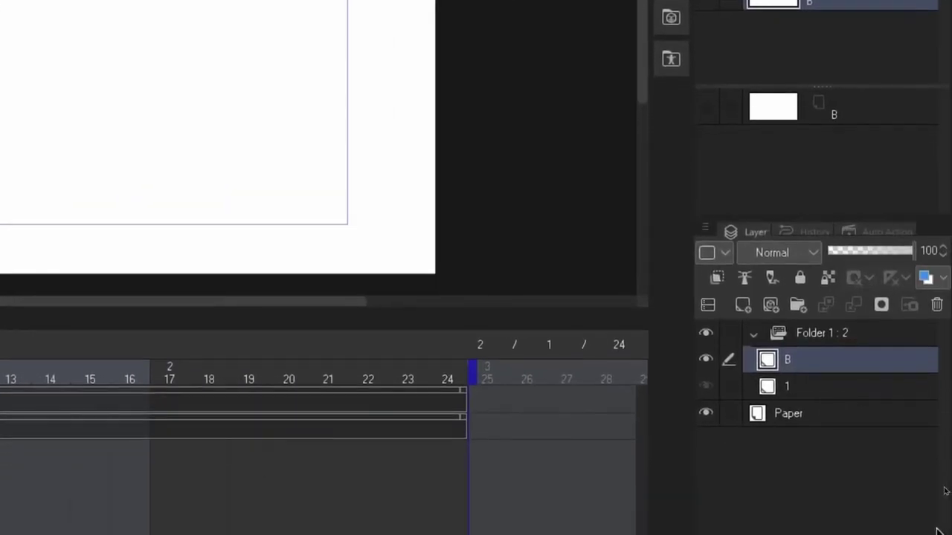
# Step: Add new raster layers C through J above layer B in Folder 1
pyautogui.click(742, 306)
pyautogui.click(741, 306)
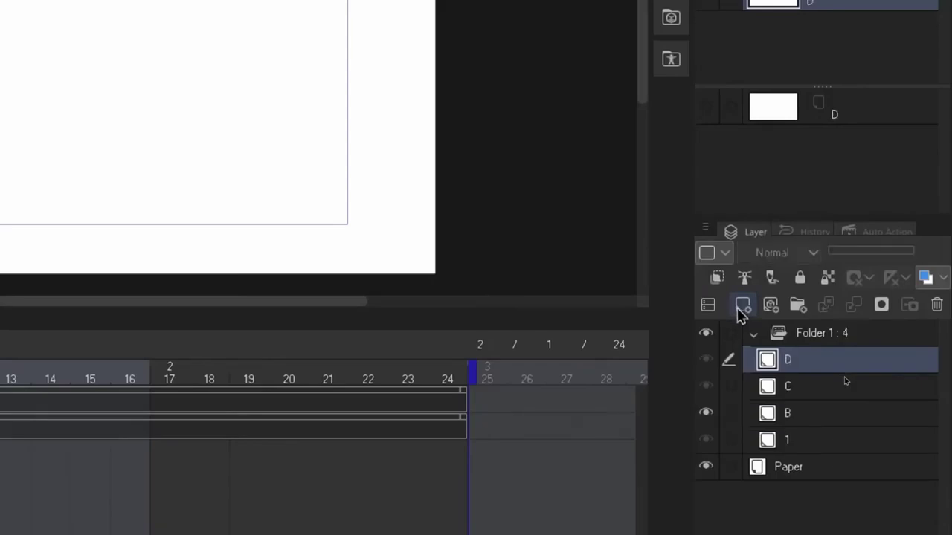
pyautogui.click(741, 306)
pyautogui.click(741, 306)
pyautogui.click(741, 307)
pyautogui.click(741, 306)
pyautogui.click(741, 307)
pyautogui.click(741, 307)
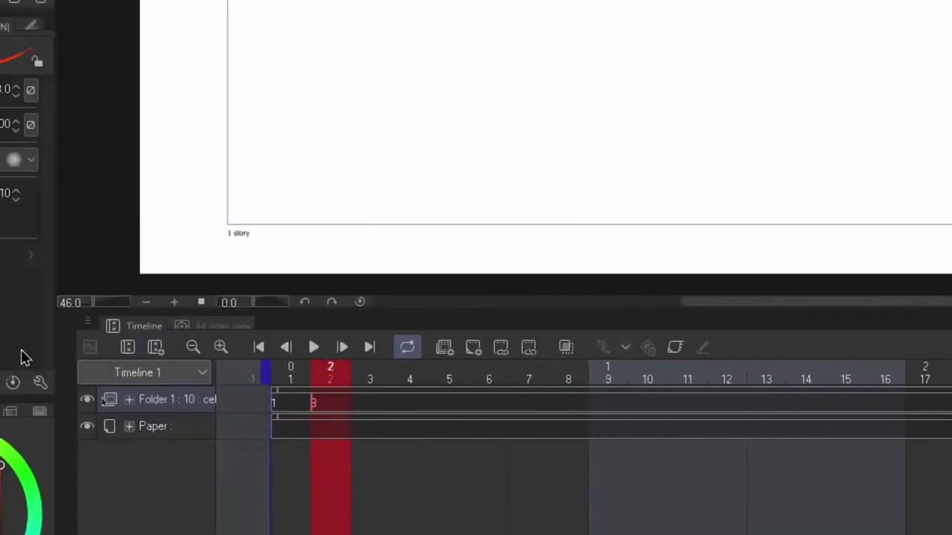
# Step: Assign cel 1 to frame 3 and cel D to frame 4 of the Folder 1 track
pyautogui.rightClick(357, 404)
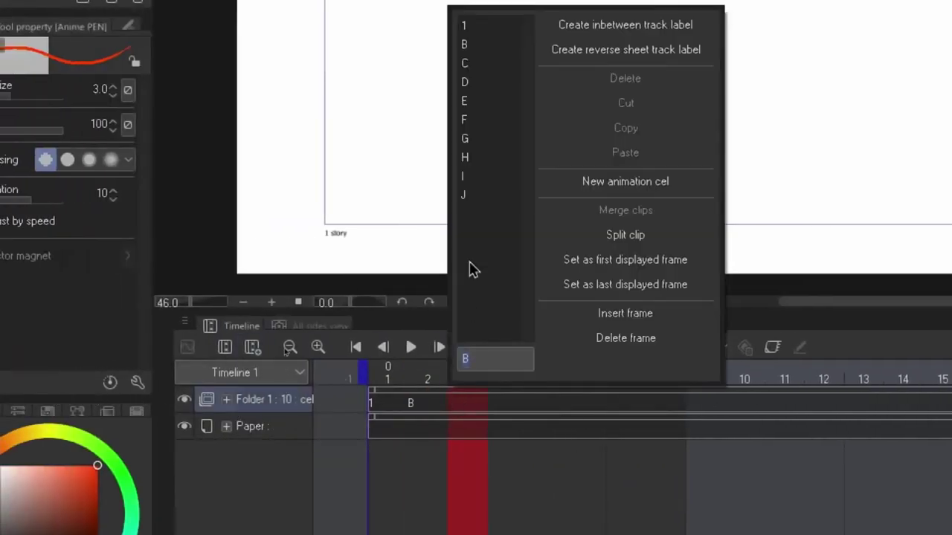
pyautogui.click(473, 30)
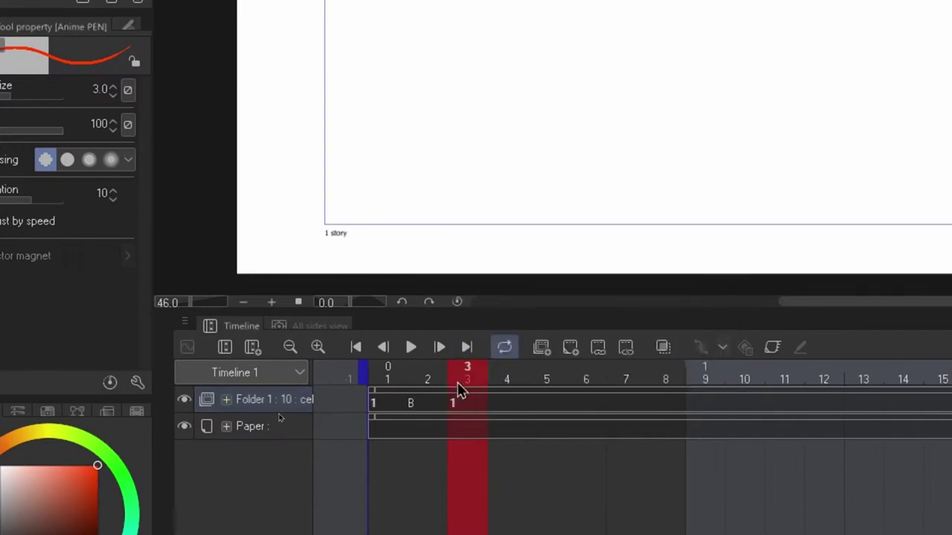
pyautogui.click(395, 401)
pyautogui.click(465, 407)
pyautogui.click(505, 408)
pyautogui.rightClick(506, 407)
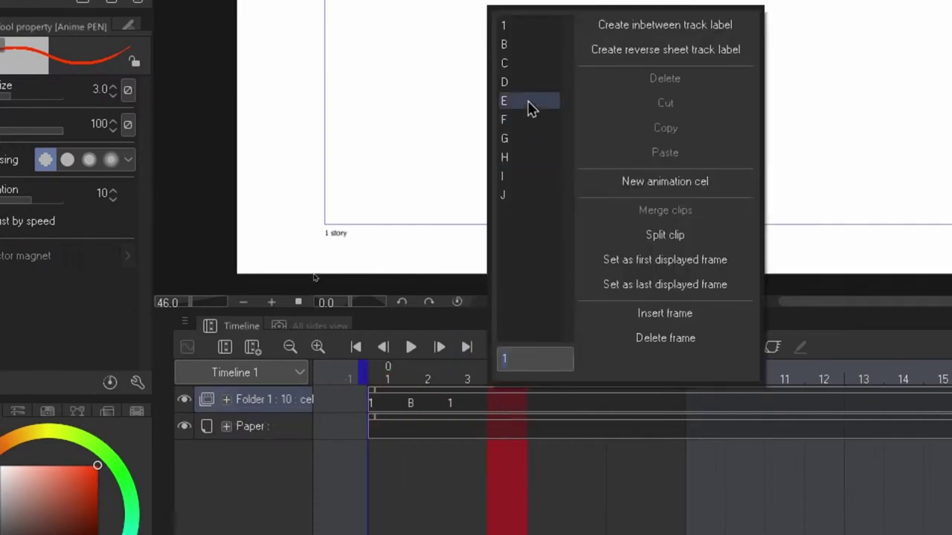
pyautogui.click(516, 83)
# Step: Assign cel J to frame 5 and cel G to frame 6 of the Folder 1 track
pyautogui.click(535, 405)
pyautogui.rightClick(535, 405)
pyautogui.click(549, 194)
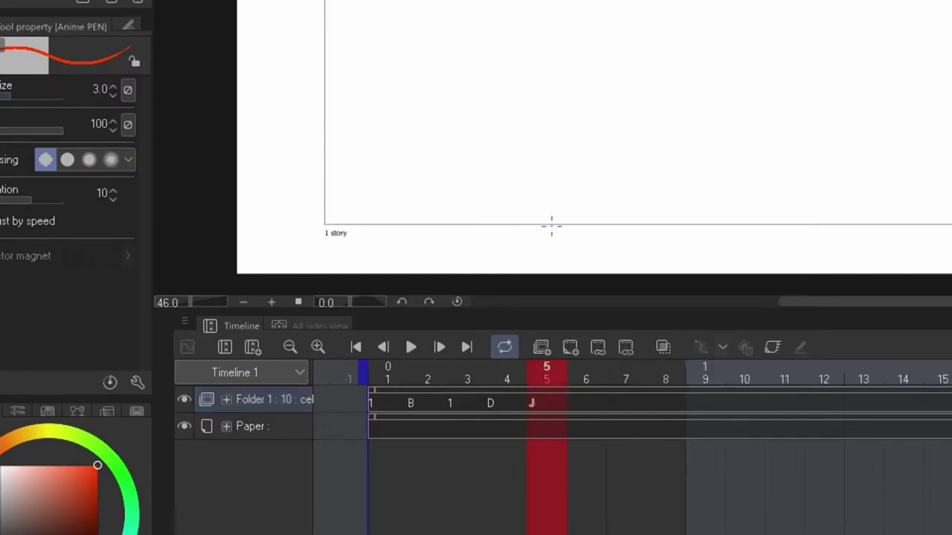
pyautogui.click(580, 406)
pyautogui.rightClick(579, 406)
pyautogui.click(596, 140)
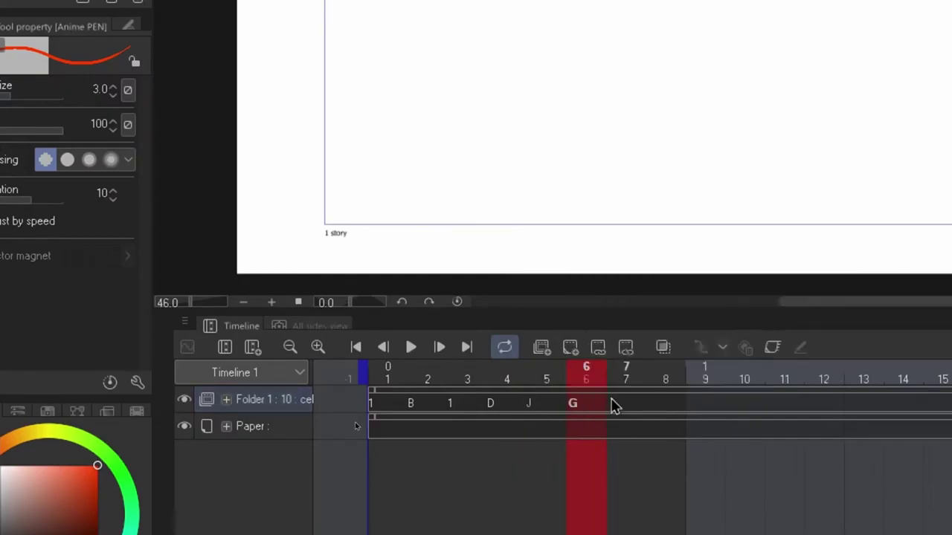
pyautogui.moveTo(613, 405); pyautogui.dragTo(565, 399)
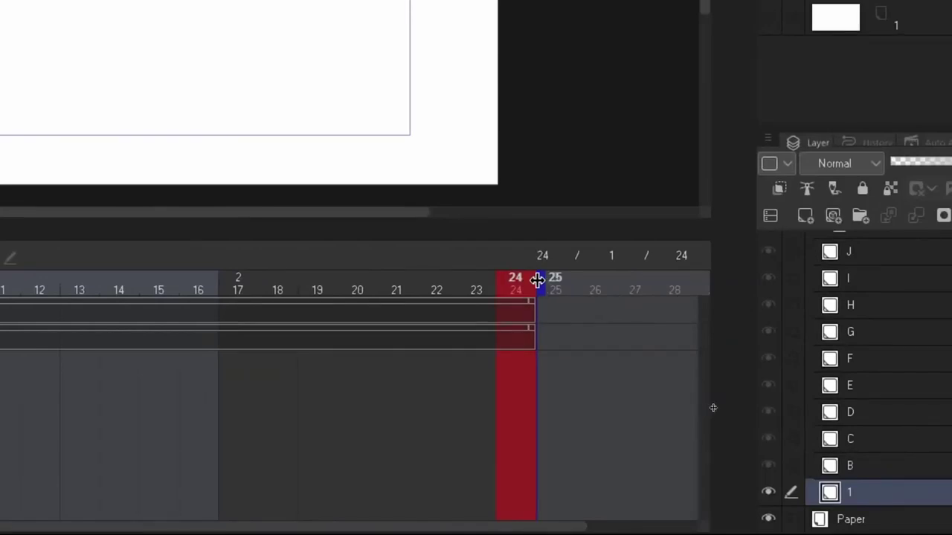
# Step: Extend the timeline's end to 27 frames, then shorten it back to 24 frames
pyautogui.click(576, 287)
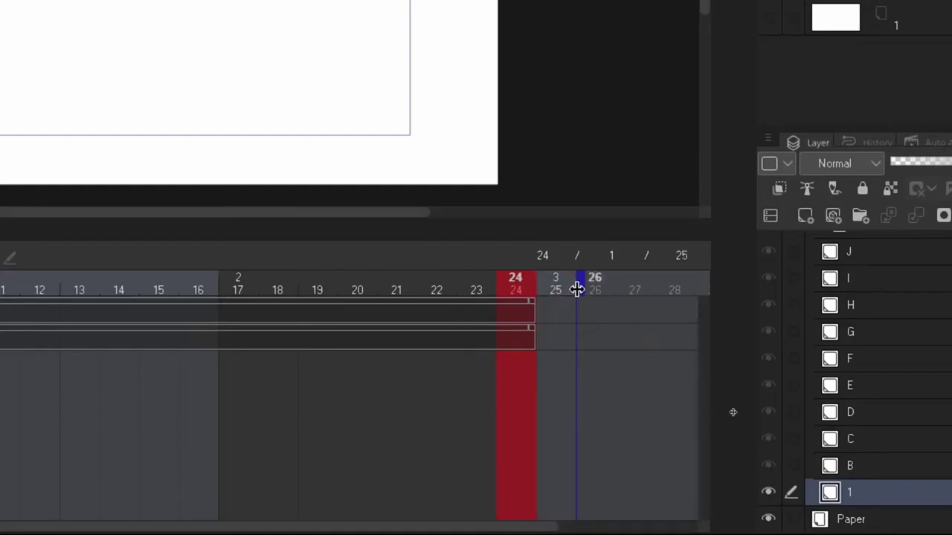
pyautogui.click(629, 281)
pyautogui.click(663, 281)
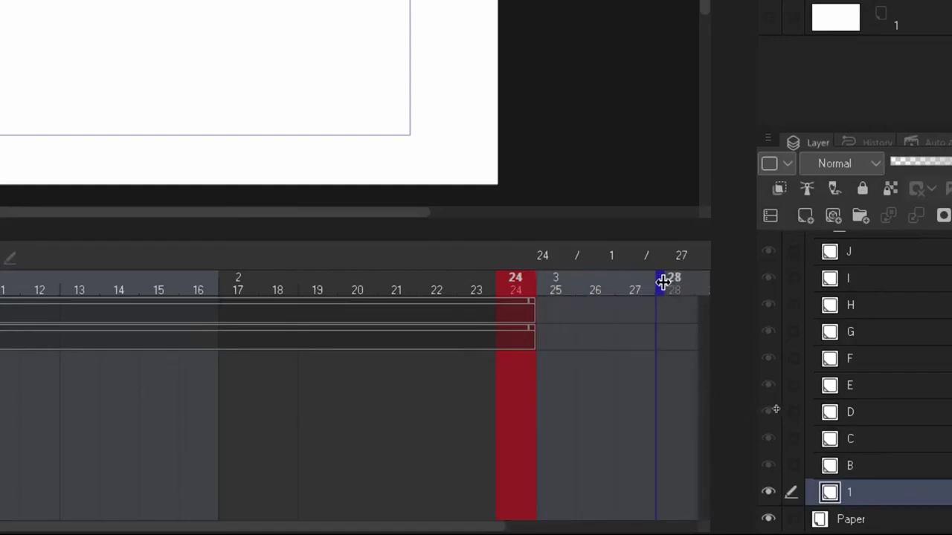
pyautogui.click(550, 284)
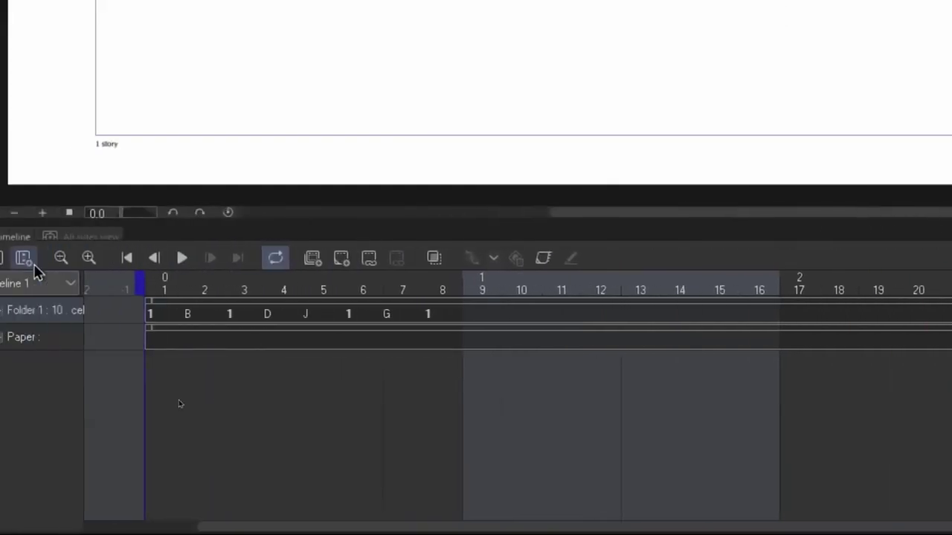
# Step: Add a new raster layer directly above cel 1 in Folder 1 and reselect cel 1
pyautogui.click(431, 302)
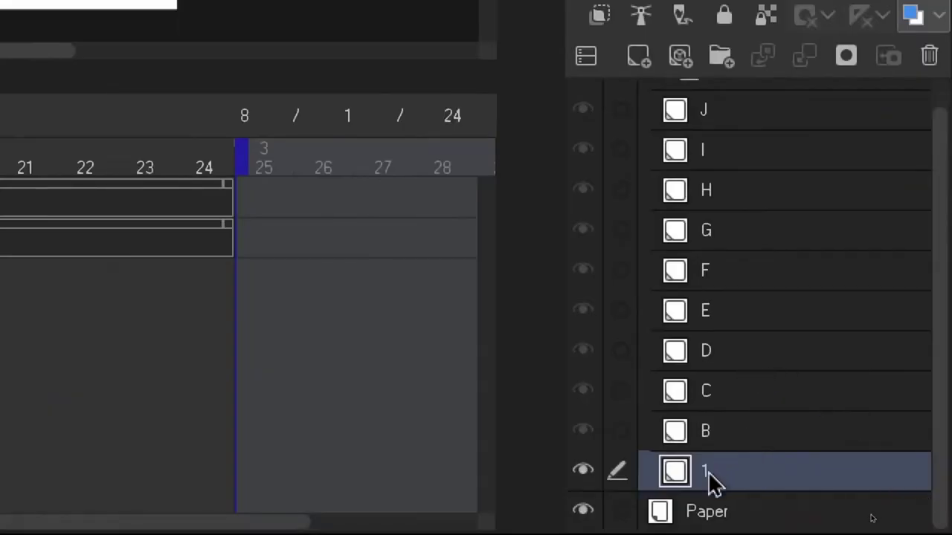
pyautogui.click(638, 56)
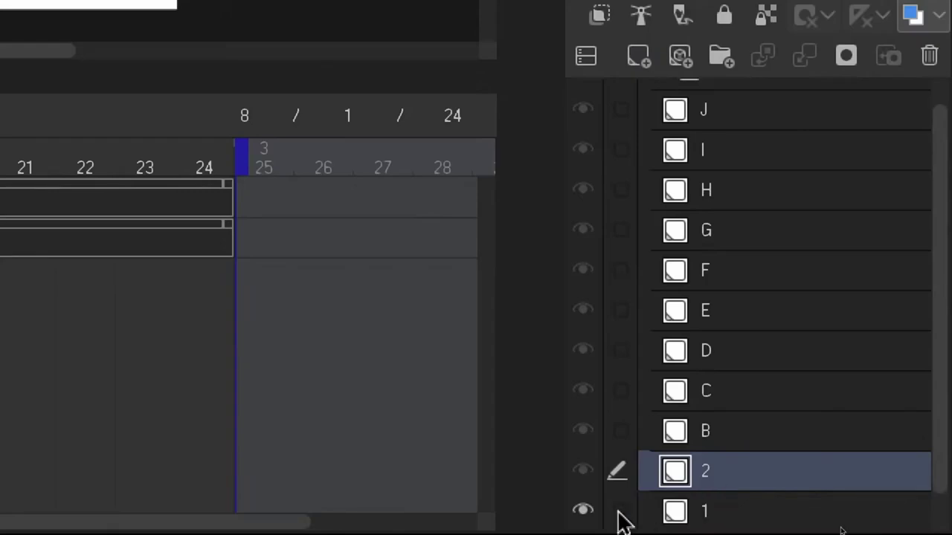
pyautogui.click(747, 511)
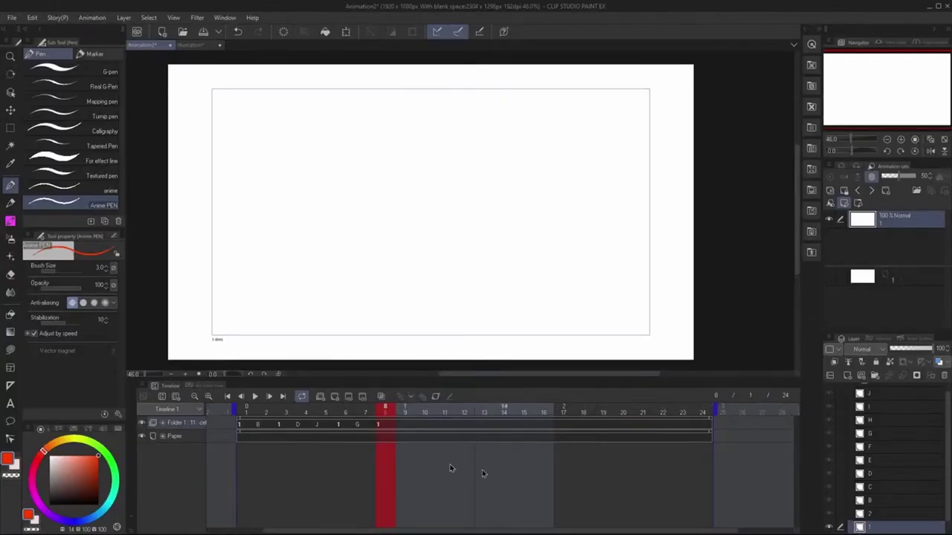
# Step: Delete the Folder 1 animation folder with all of its cels
pyautogui.scroll(1, 862, 463)
pyautogui.click(887, 391)
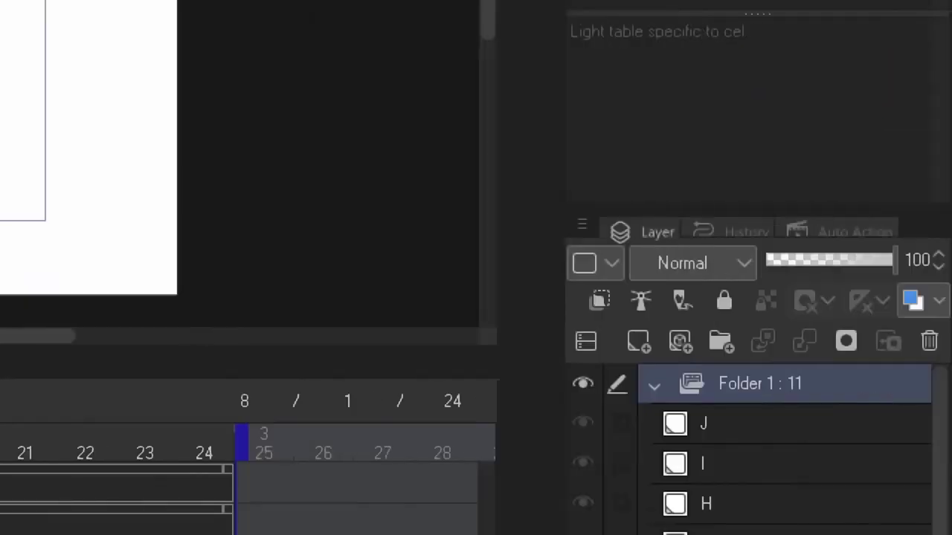
pyautogui.click(933, 344)
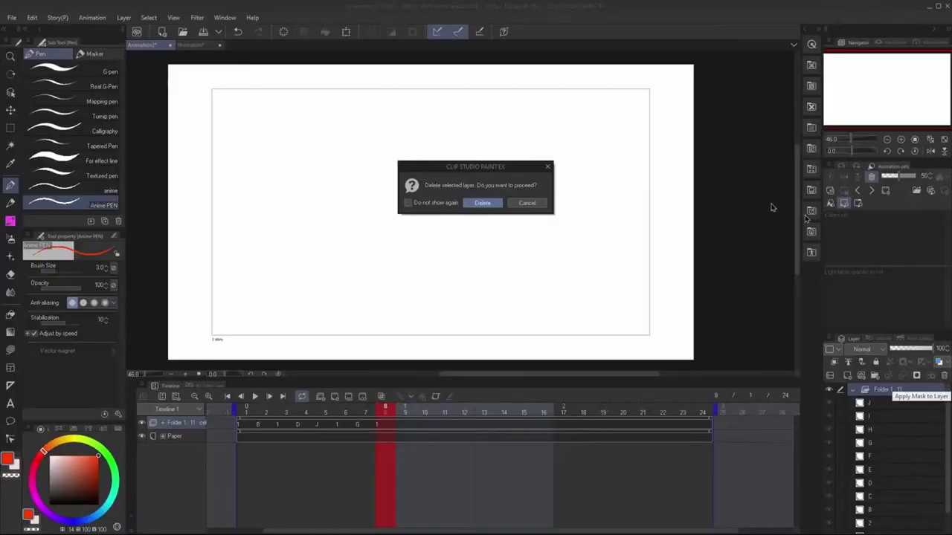
pyautogui.click(478, 202)
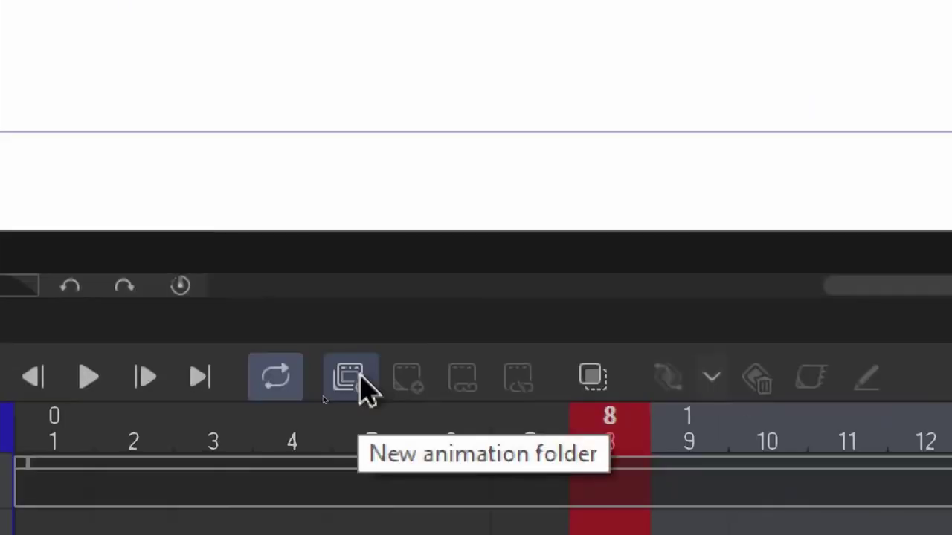
# Step: Create a new animation folder with a layer folder inside it and assign that folder as cel 1 to frame 1
pyautogui.click(364, 388)
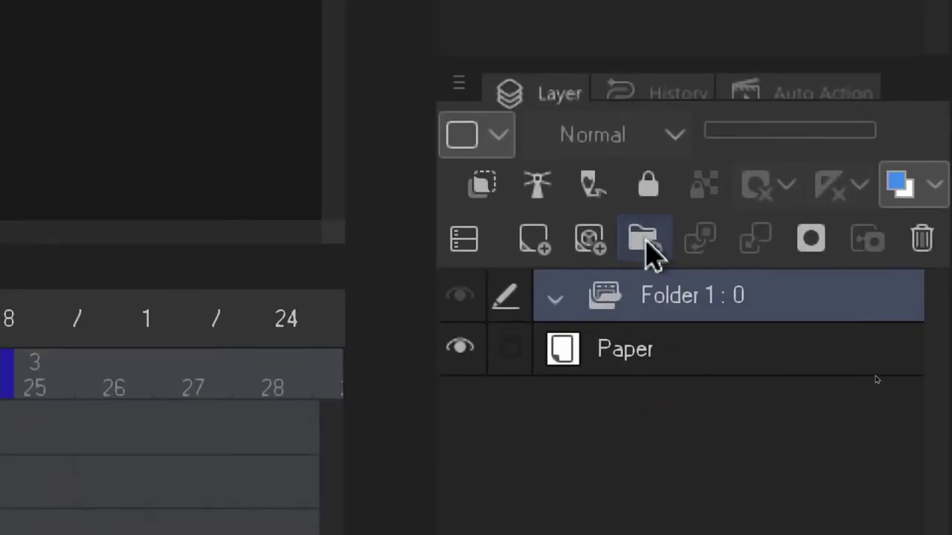
pyautogui.click(644, 239)
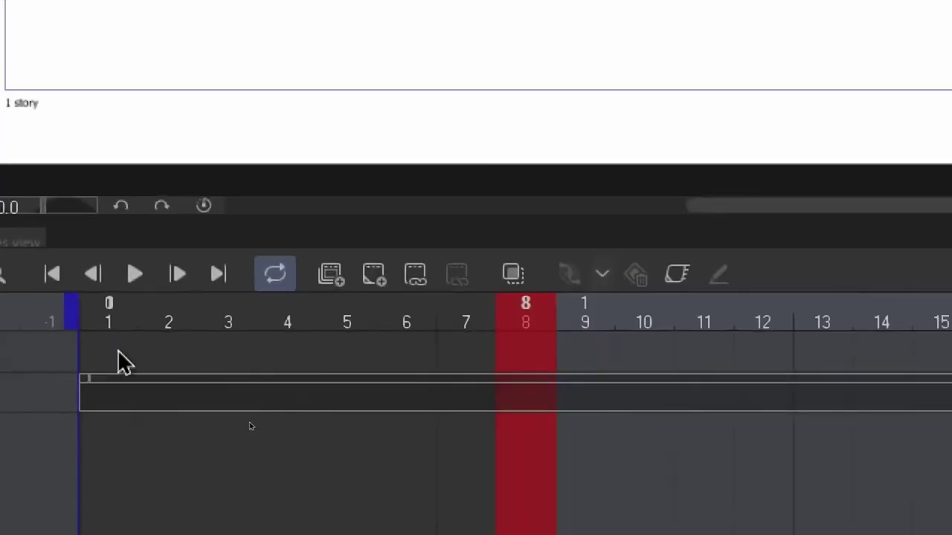
pyautogui.rightClick(119, 352)
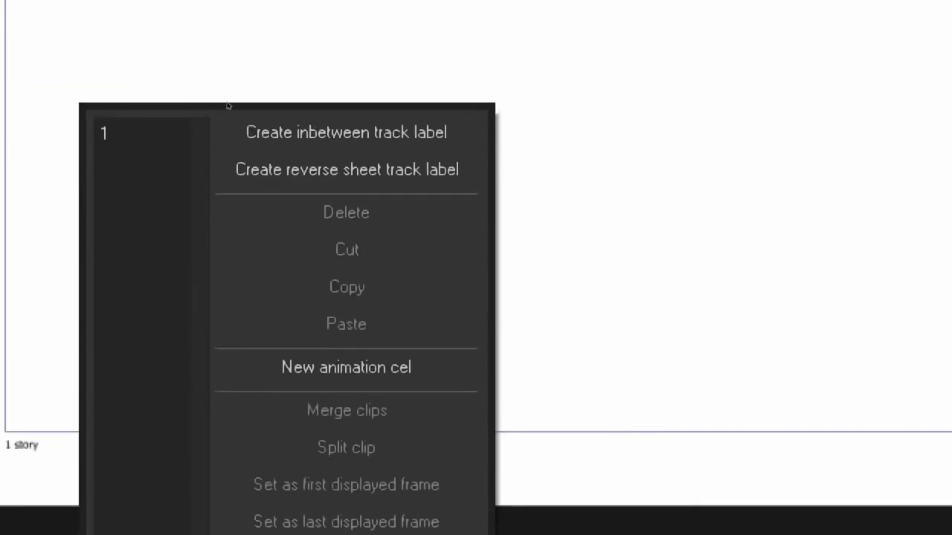
pyautogui.click(162, 139)
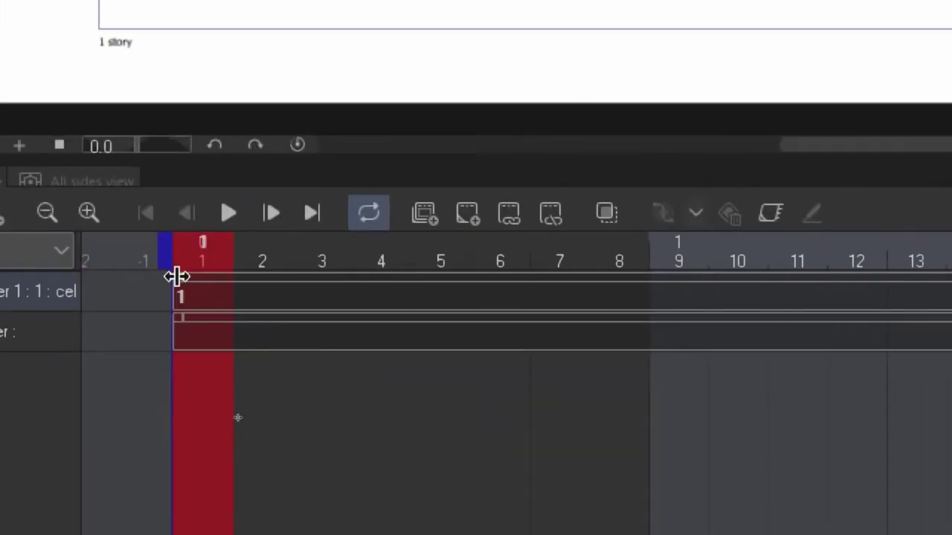
pyautogui.rightClick(210, 306)
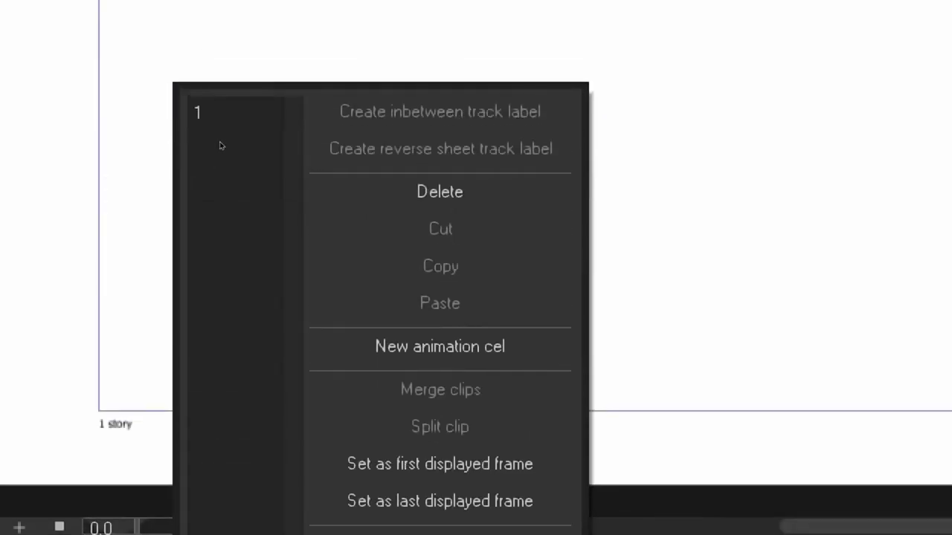
pyautogui.click(217, 117)
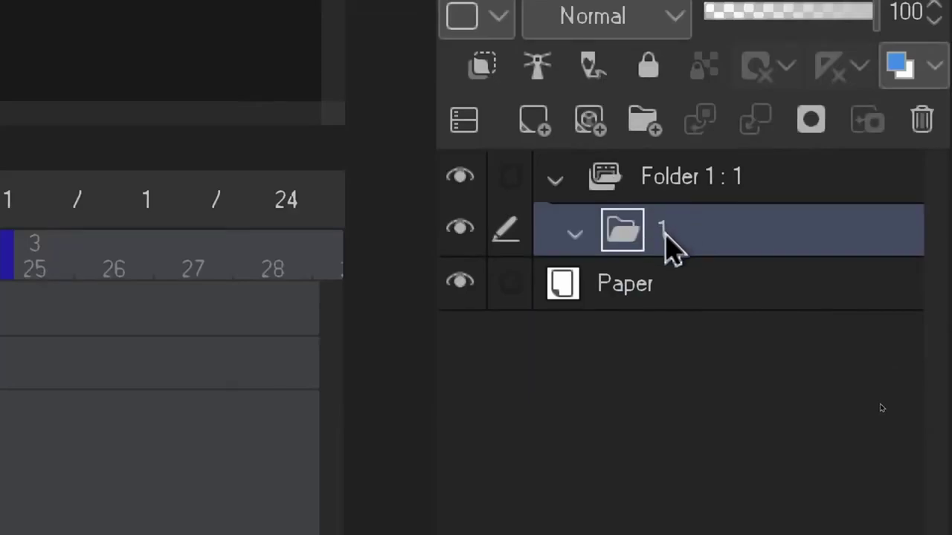
# Step: Fill layer folder 1 with twelve raster layers and collapse it
pyautogui.tripleClick(532, 135)
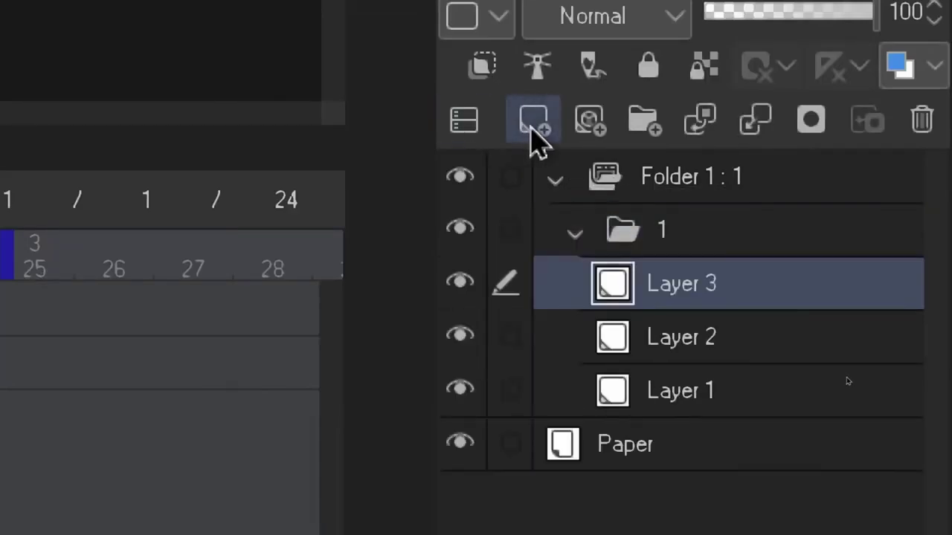
pyautogui.tripleClick(532, 135)
pyautogui.tripleClick(533, 136)
pyautogui.tripleClick(535, 137)
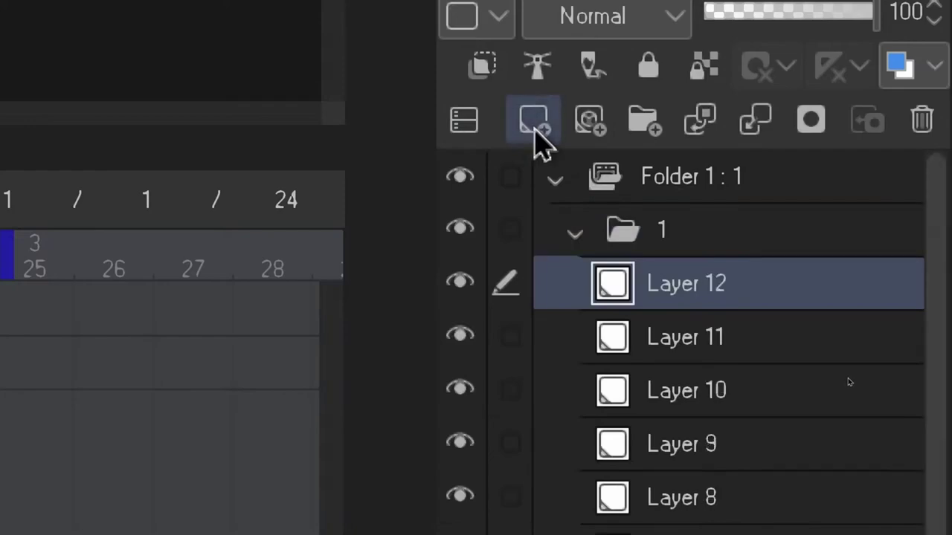
pyautogui.click(574, 235)
pyautogui.click(690, 243)
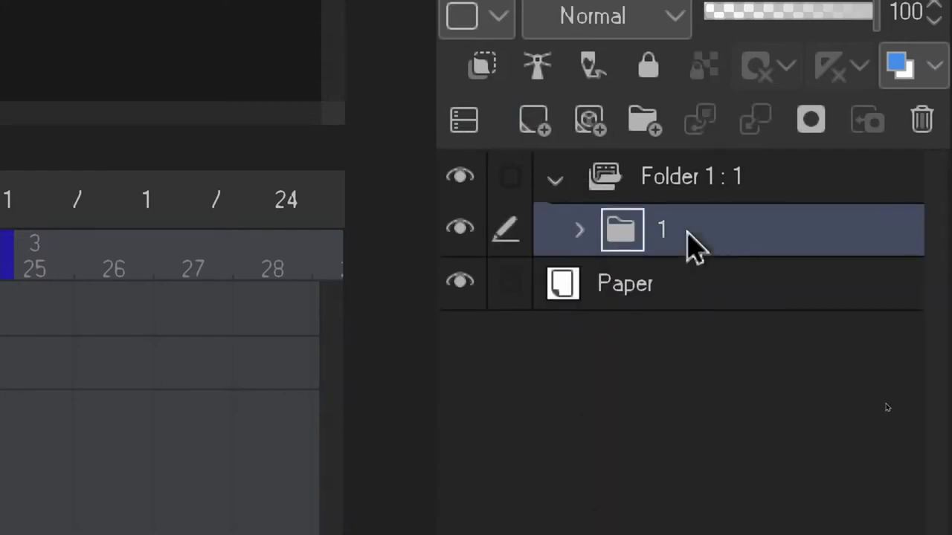
# Step: Add four more layer folders above layer folder 1 inside the animation folder
pyautogui.click(643, 120)
pyautogui.click(644, 119)
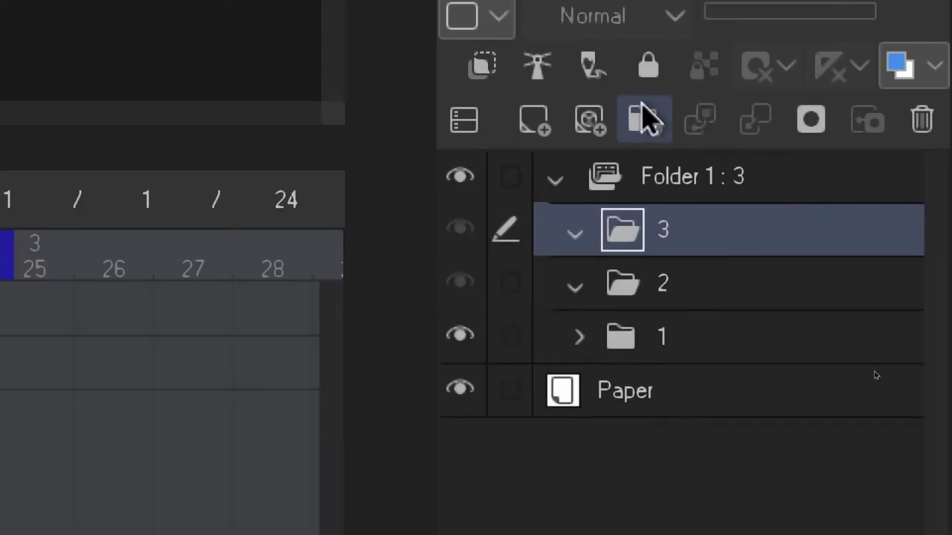
pyautogui.click(644, 119)
pyautogui.click(644, 119)
# Step: Add raster layers inside each of the new layer folders, working down from folder 5, and collapse the folders
pyautogui.click(536, 123)
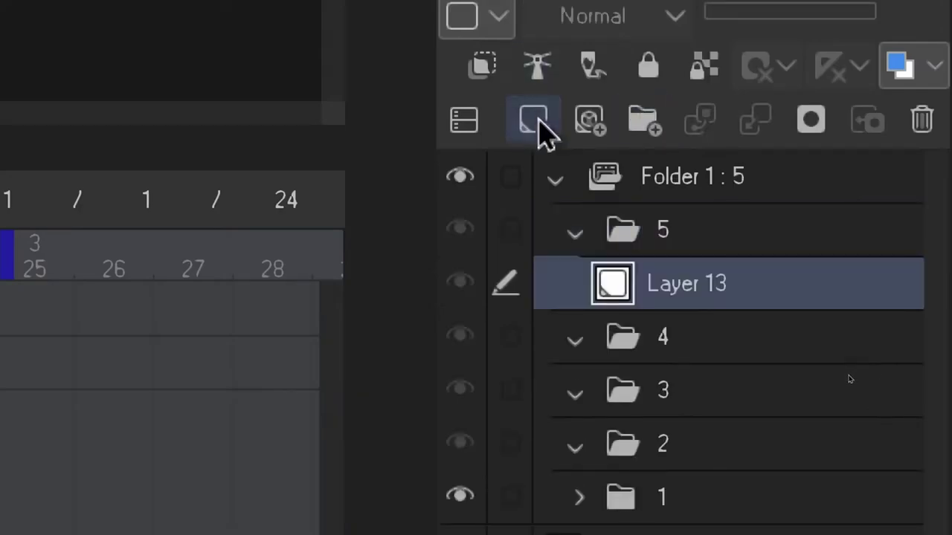
pyautogui.click(537, 123)
pyautogui.click(537, 123)
pyautogui.click(575, 232)
pyautogui.click(664, 287)
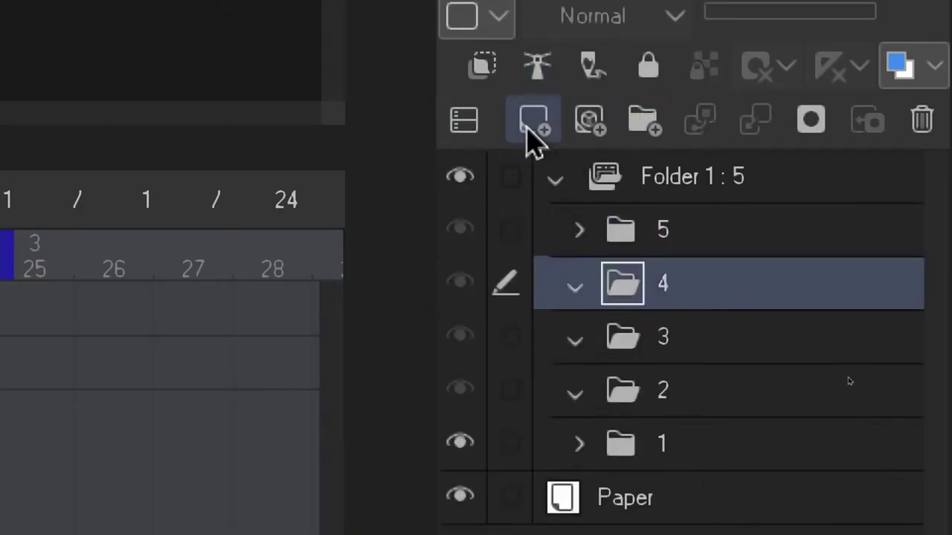
pyautogui.click(534, 122)
pyautogui.click(534, 122)
pyautogui.click(536, 123)
pyautogui.click(536, 123)
pyautogui.click(537, 123)
pyautogui.click(575, 287)
pyautogui.click(617, 346)
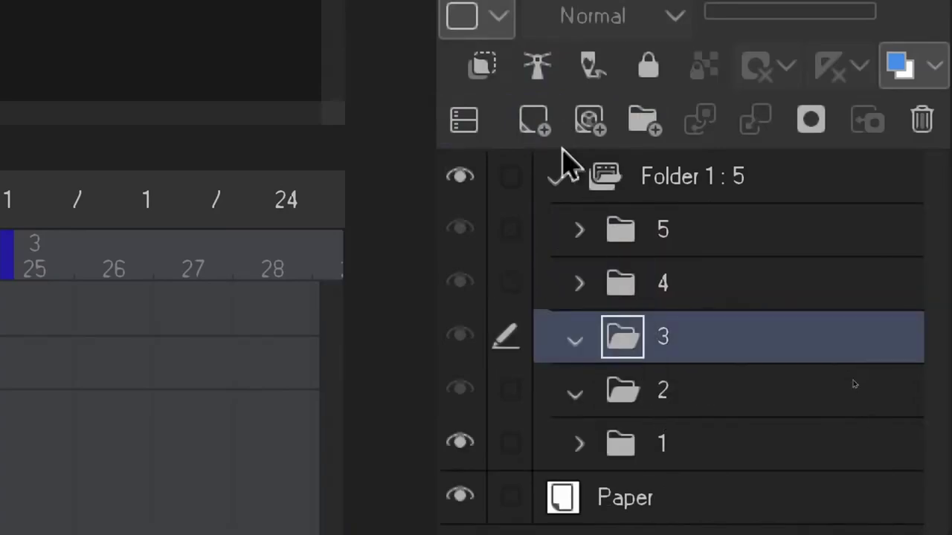
pyautogui.click(536, 124)
pyautogui.click(537, 123)
pyautogui.click(537, 124)
pyautogui.click(576, 341)
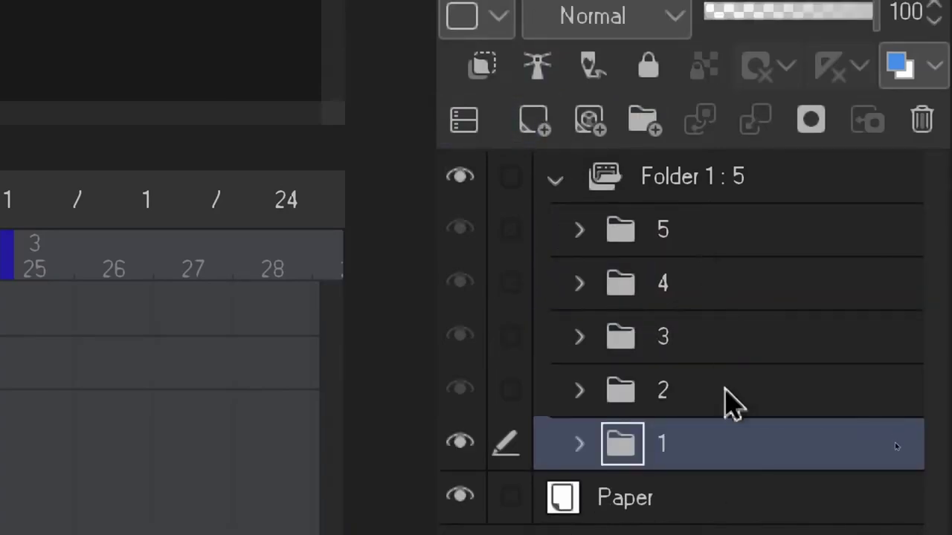
# Step: Assign cel 2 to frame 2 and cel 3 to frame 3 of the Folder 1 track
pyautogui.click(730, 401)
pyautogui.click(707, 245)
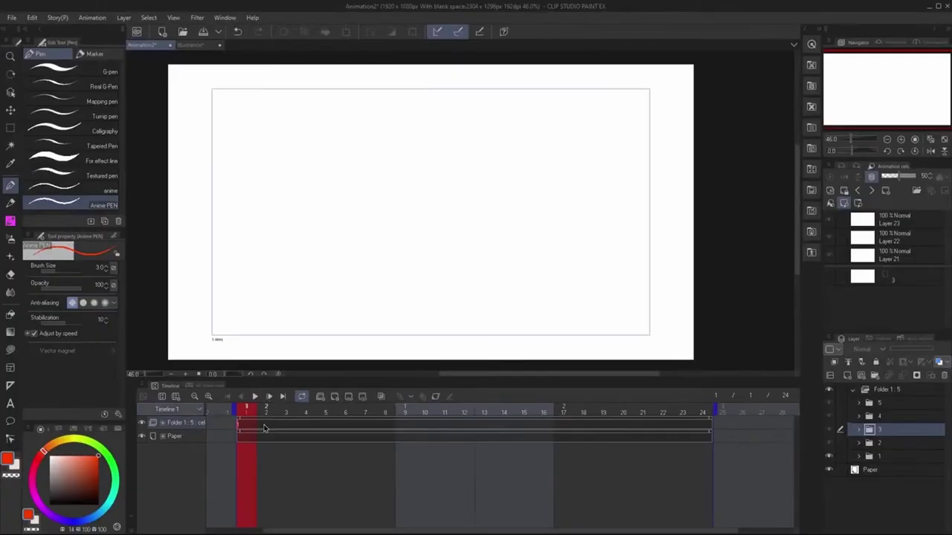
pyautogui.rightClick(264, 429)
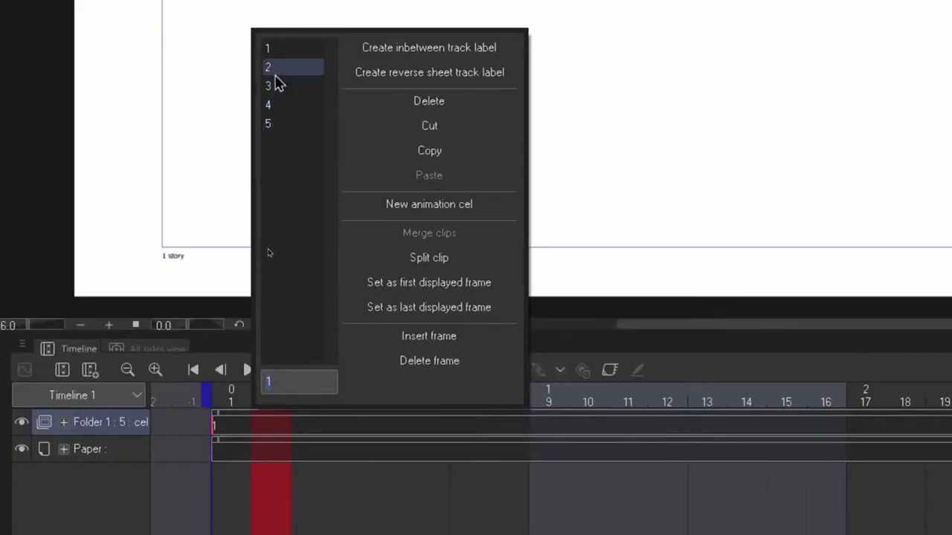
pyautogui.click(275, 70)
pyautogui.click(307, 429)
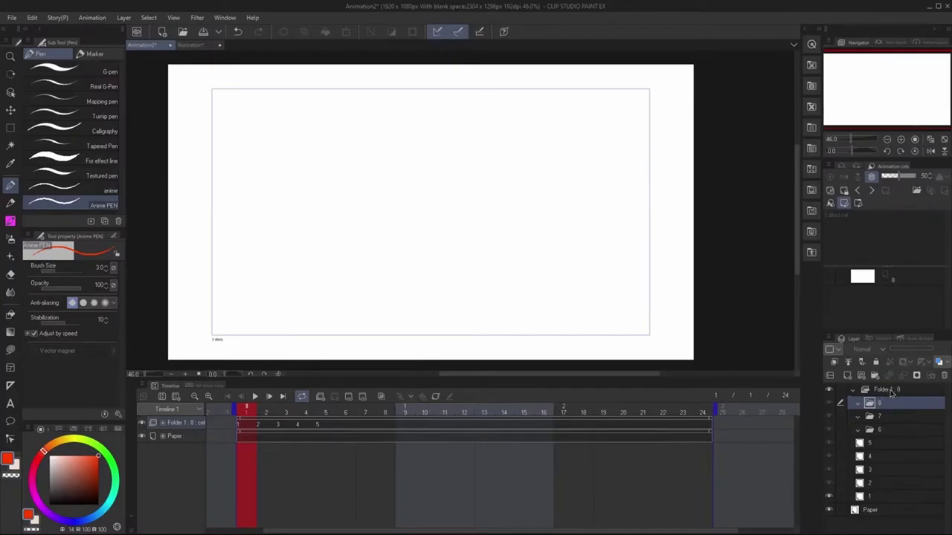
# Step: Delete Folder 1 and set up two new animation folders, each with a new animation cel at frame 1
pyautogui.click(892, 392)
pyautogui.click(943, 375)
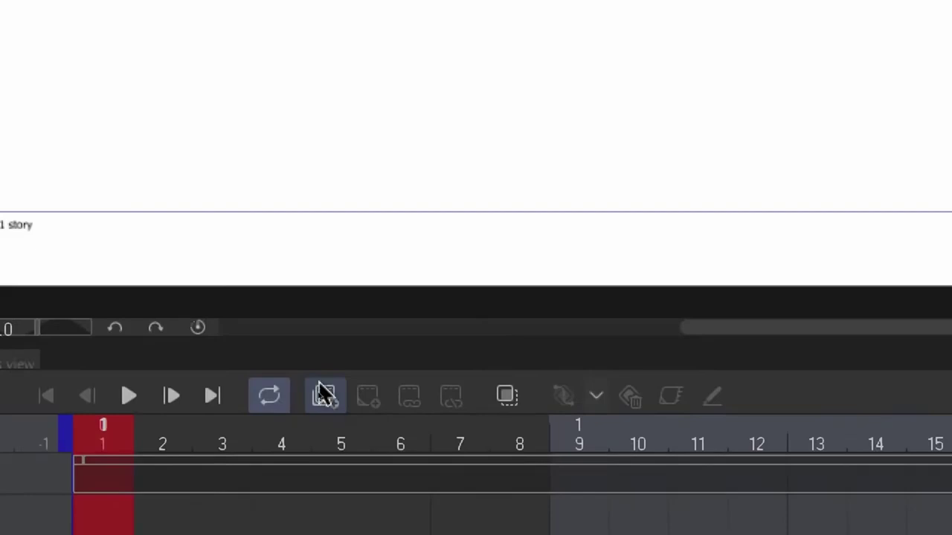
pyautogui.click(332, 396)
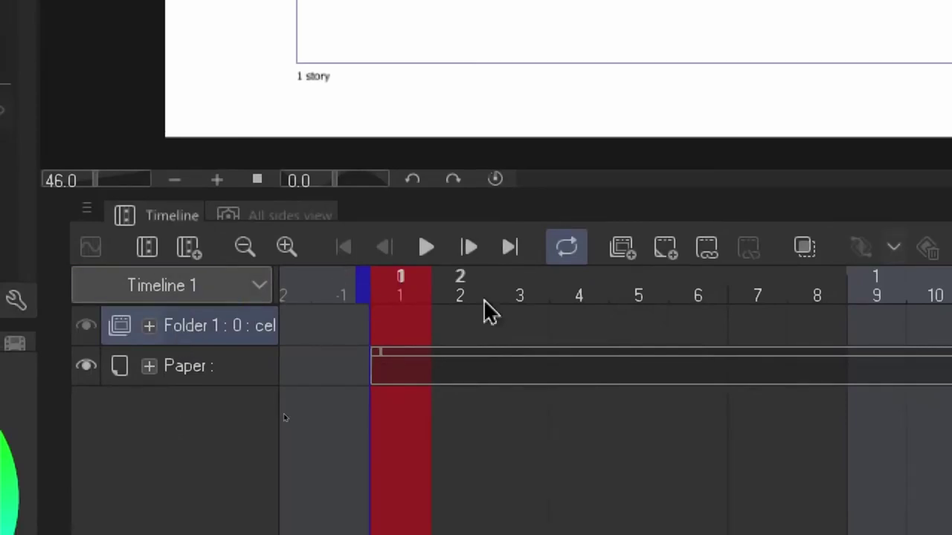
pyautogui.click(657, 249)
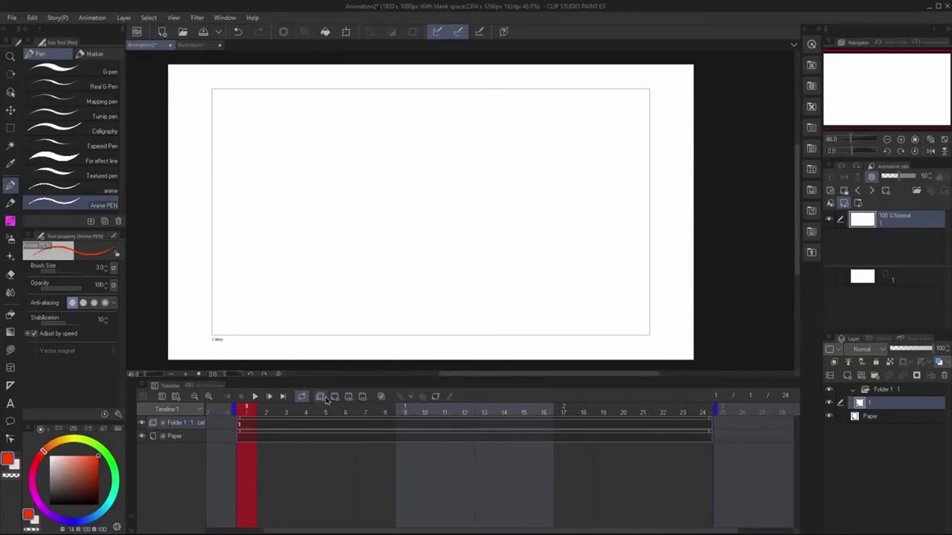
pyautogui.click(320, 397)
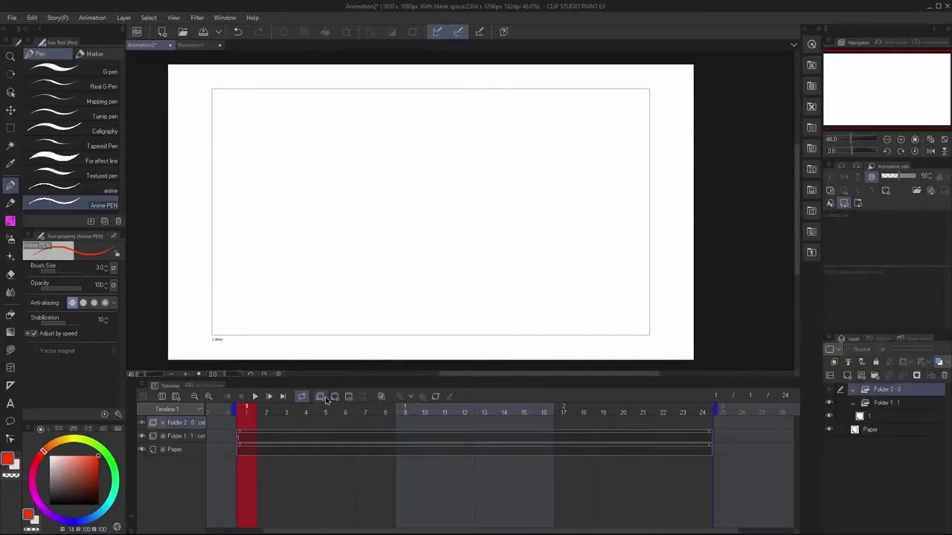
# Step: Draw a large letter A on cel 1 of Folder 1, in the left half of the canvas
pyautogui.click(253, 439)
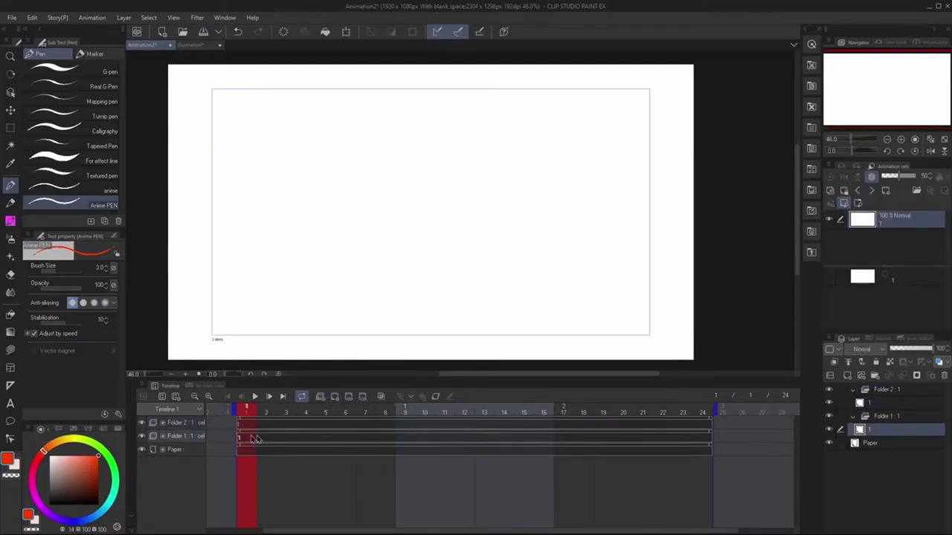
pyautogui.moveTo(282, 300)
pyautogui.mouseDown()
pyautogui.moveTo(336, 130)
pyautogui.moveTo(360, 279)
pyautogui.mouseUp()
pyautogui.moveTo(345, 214); pyautogui.dragTo(287, 217)
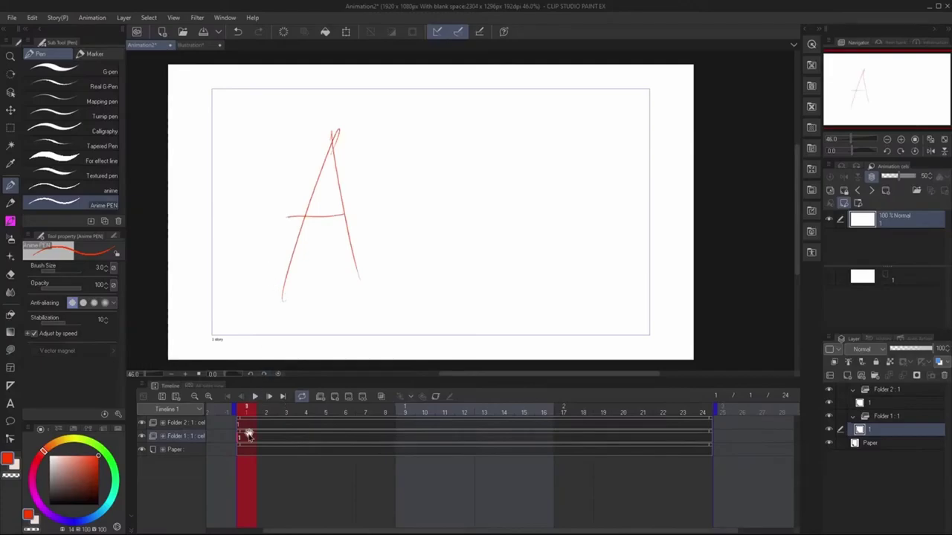
# Step: Add new animation cels at frames 2 and 3 of Folder 1 and draw a letter on each, with C on frame 3
pyautogui.click(334, 396)
pyautogui.moveTo(321, 277)
pyautogui.mouseDown()
pyautogui.moveTo(303, 201)
pyautogui.moveTo(256, 163)
pyautogui.mouseUp()
pyautogui.click(335, 396)
pyautogui.moveTo(268, 271); pyautogui.dragTo(348, 152)
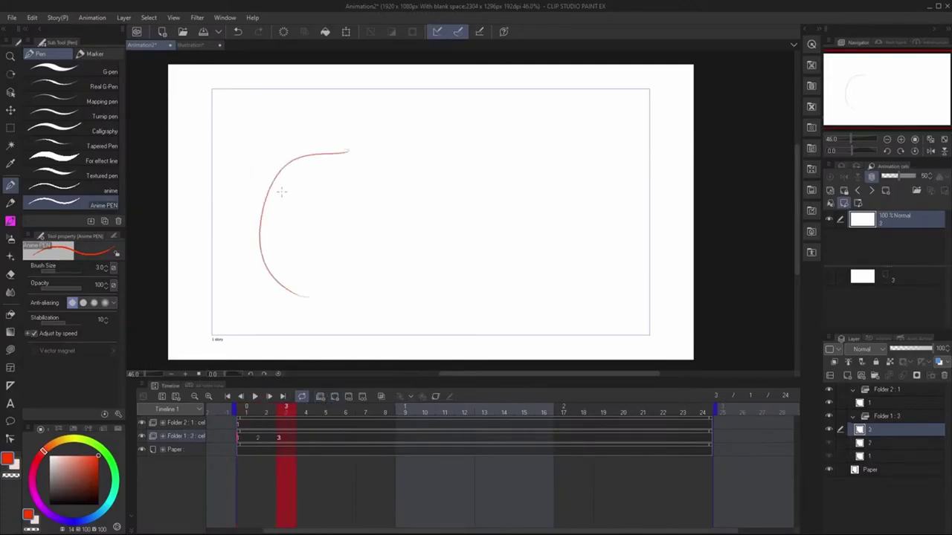
# Step: Draw a large numeral 1 on cel 1 of Folder 2, to the right of the letter A
pyautogui.click(239, 423)
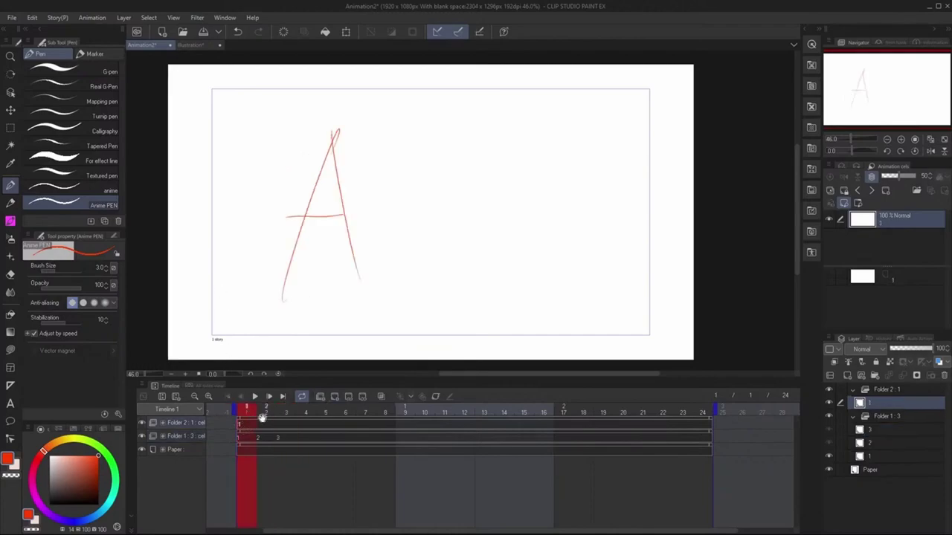
pyautogui.moveTo(503, 295)
pyautogui.mouseDown()
pyautogui.moveTo(508, 180)
pyautogui.moveTo(496, 177)
pyautogui.mouseUp()
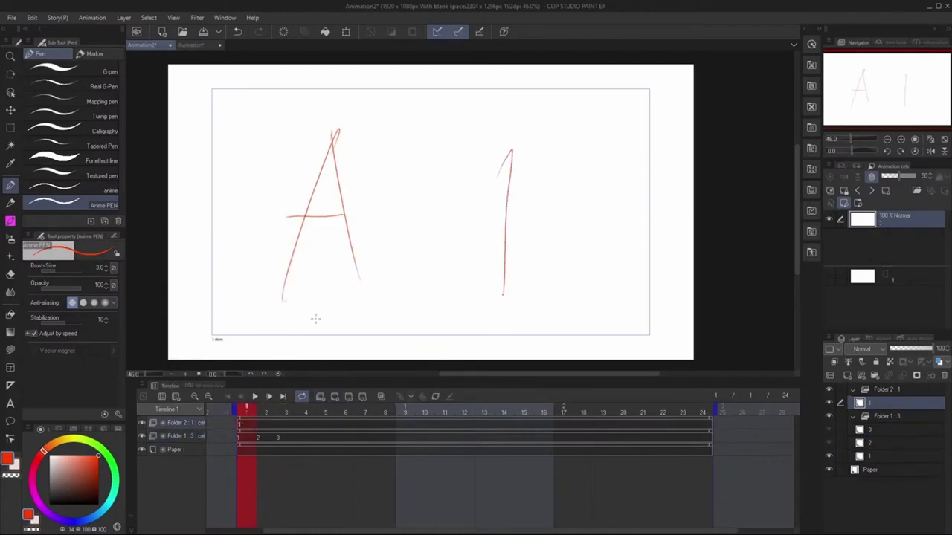
# Step: Add cels with the numerals 2 and 3 at frames 3 and 5 of Folder 2, and play back the first six frames
pyautogui.click(298, 430)
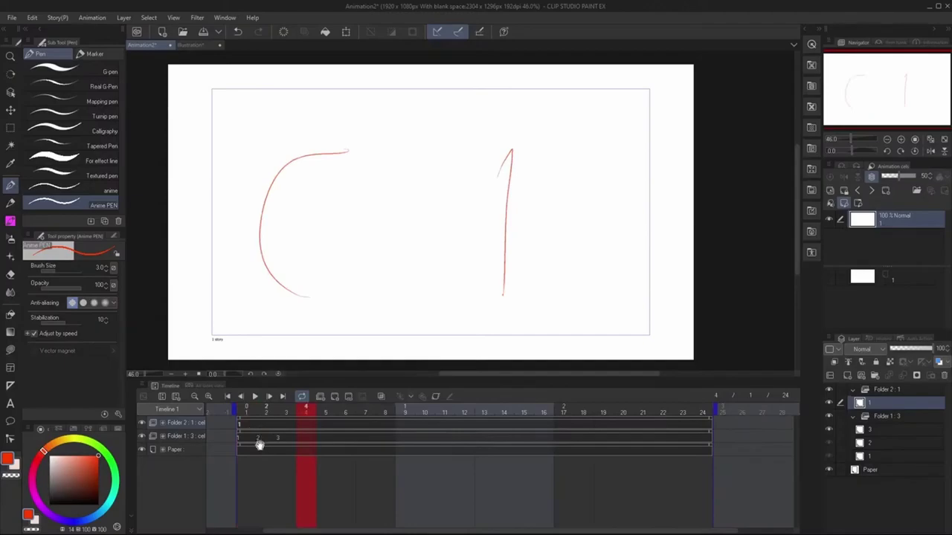
pyautogui.click(262, 442)
pyautogui.click(315, 432)
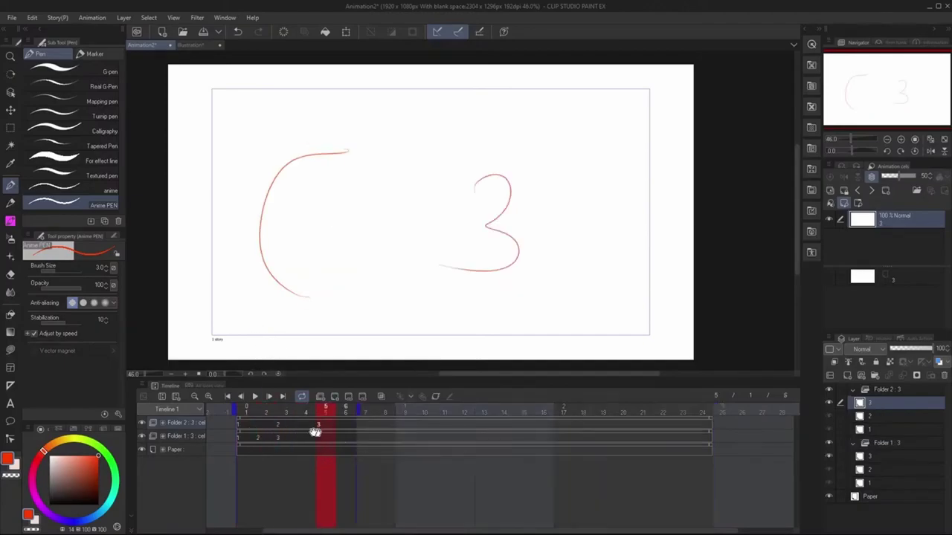
pyautogui.click(255, 396)
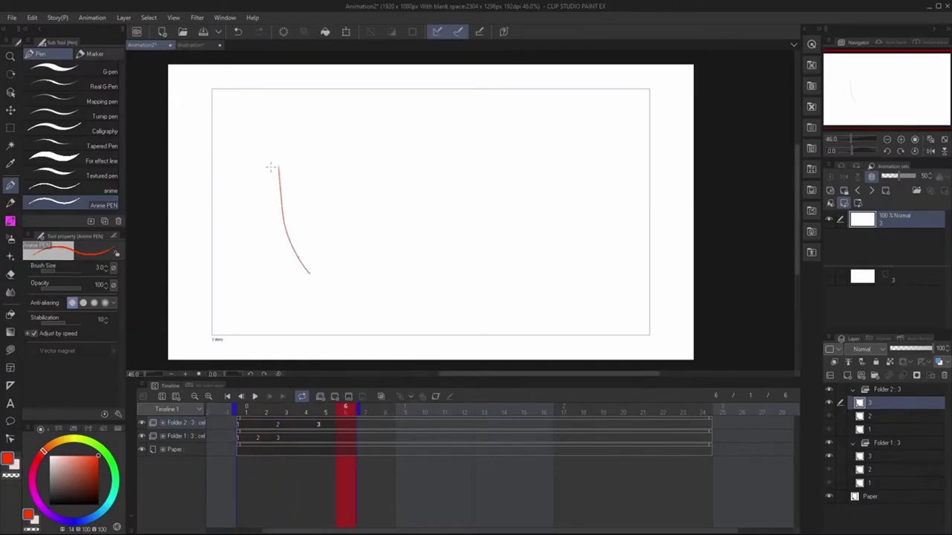
# Step: Sketch a stack of sheets with the letter A on the front sheet, in the left half of the canvas
pyautogui.moveTo(270, 169)
pyautogui.mouseDown()
pyautogui.moveTo(388, 161)
pyautogui.moveTo(394, 196)
pyautogui.moveTo(436, 264)
pyautogui.mouseUp()
pyautogui.moveTo(274, 171)
pyautogui.mouseDown()
pyautogui.moveTo(253, 242)
pyautogui.moveTo(263, 288)
pyautogui.mouseUp()
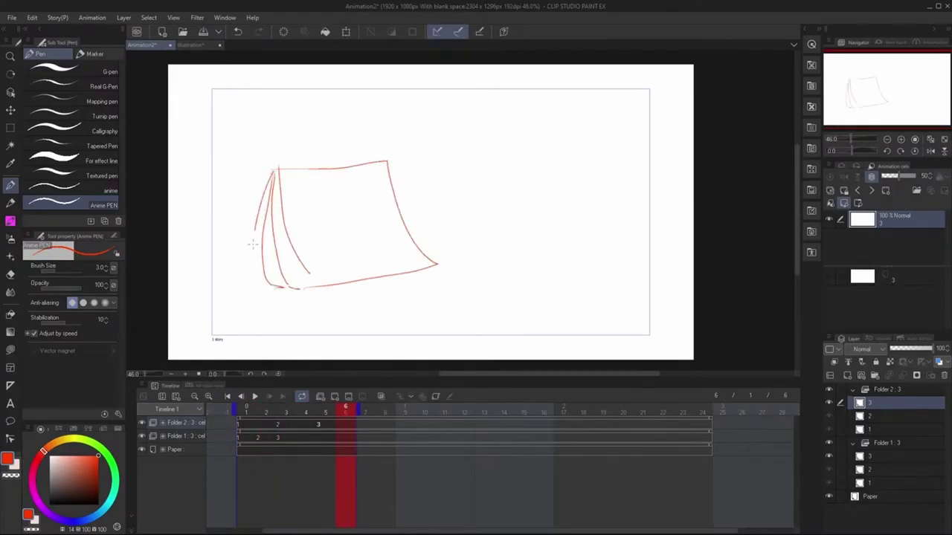
pyautogui.moveTo(331, 180); pyautogui.dragTo(326, 250)
pyautogui.moveTo(324, 217); pyautogui.dragTo(349, 214)
pyautogui.moveTo(331, 179); pyautogui.dragTo(355, 243)
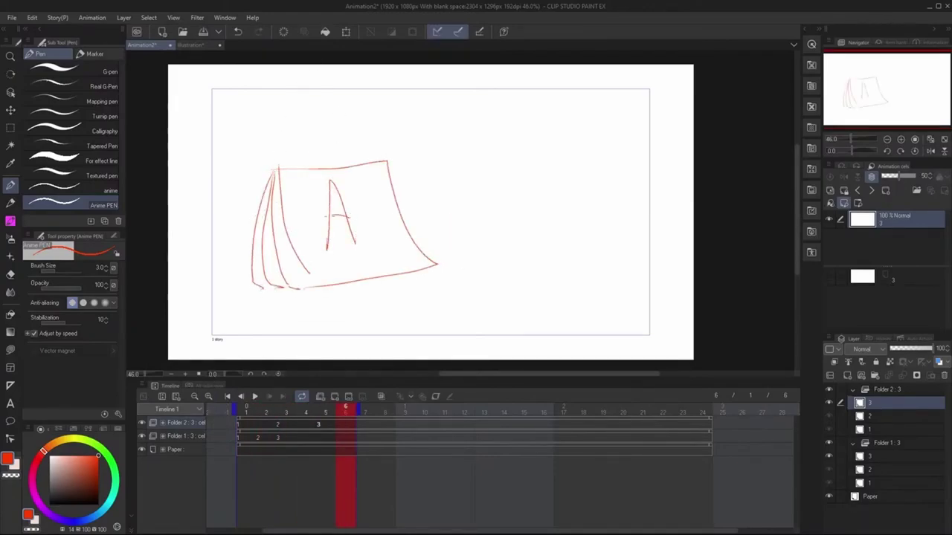
# Step: Sketch a second stack of sheets with the numeral 1 to the right of the first, and add short label strokes above the first stack
pyautogui.moveTo(465, 162); pyautogui.dragTo(481, 246)
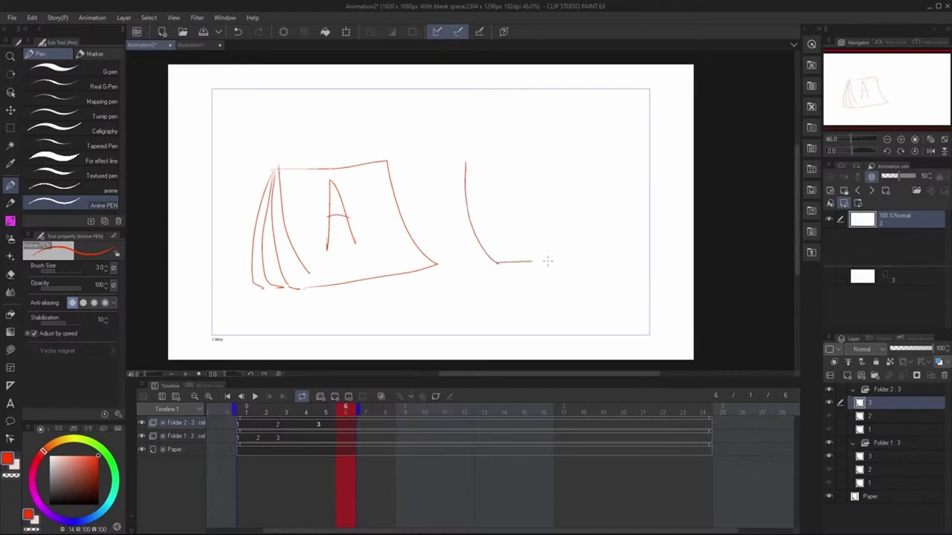
pyautogui.moveTo(547, 261); pyautogui.dragTo(614, 259)
pyautogui.moveTo(467, 164); pyautogui.dragTo(548, 149)
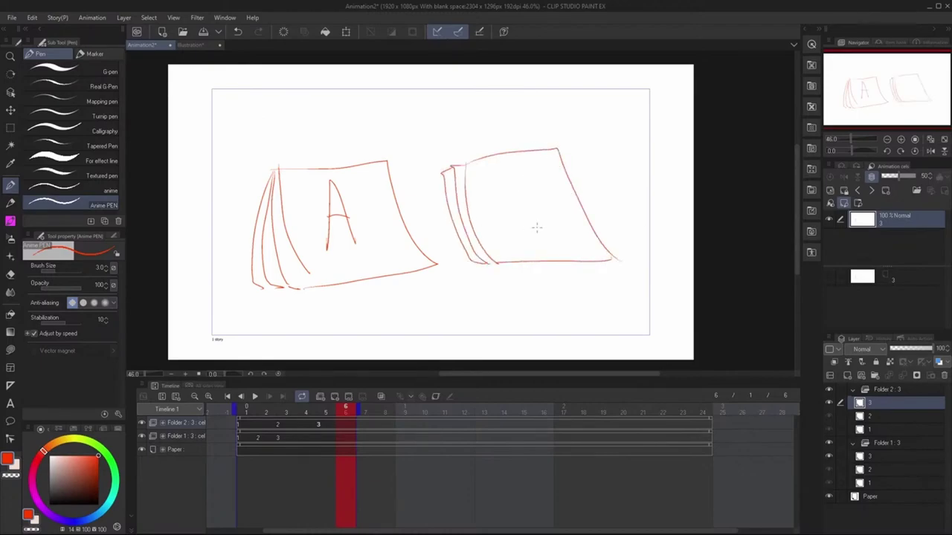
pyautogui.moveTo(529, 186); pyautogui.dragTo(538, 237)
pyautogui.moveTo(529, 186); pyautogui.dragTo(524, 203)
pyautogui.moveTo(275, 132); pyautogui.dragTo(294, 143)
pyautogui.moveTo(296, 138); pyautogui.dragTo(305, 132)
pyautogui.moveTo(323, 118)
pyautogui.mouseDown()
pyautogui.moveTo(320, 146)
pyautogui.moveTo(345, 144)
pyautogui.mouseUp()
pyautogui.moveTo(353, 105); pyautogui.dragTo(355, 143)
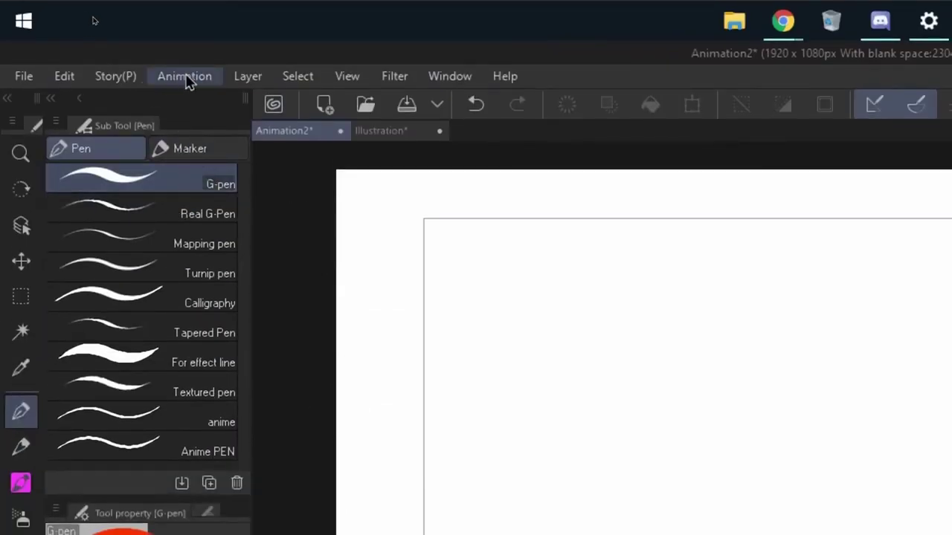
# Step: View the timeline's Change frame rate settings and leave them without changing anything
pyautogui.click(184, 75)
pyautogui.moveTo(251, 311)
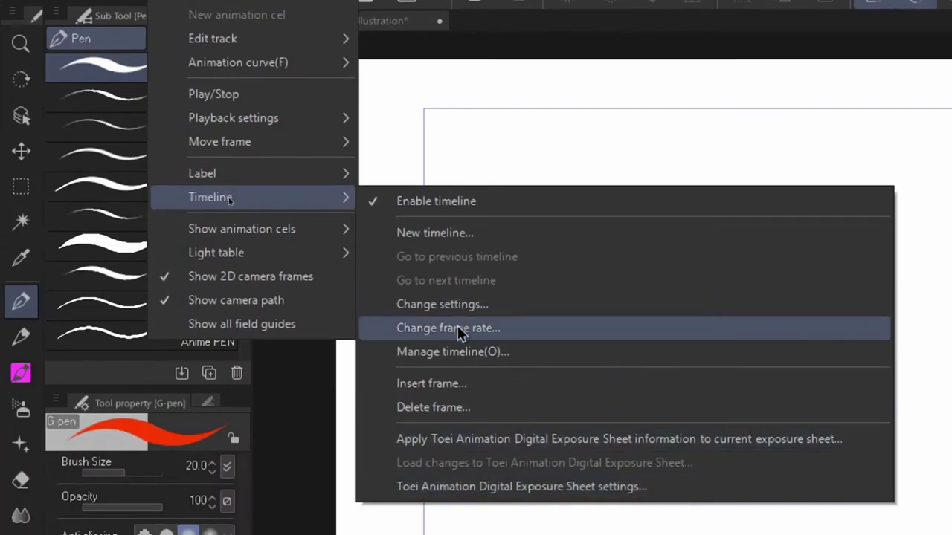
pyautogui.click(457, 328)
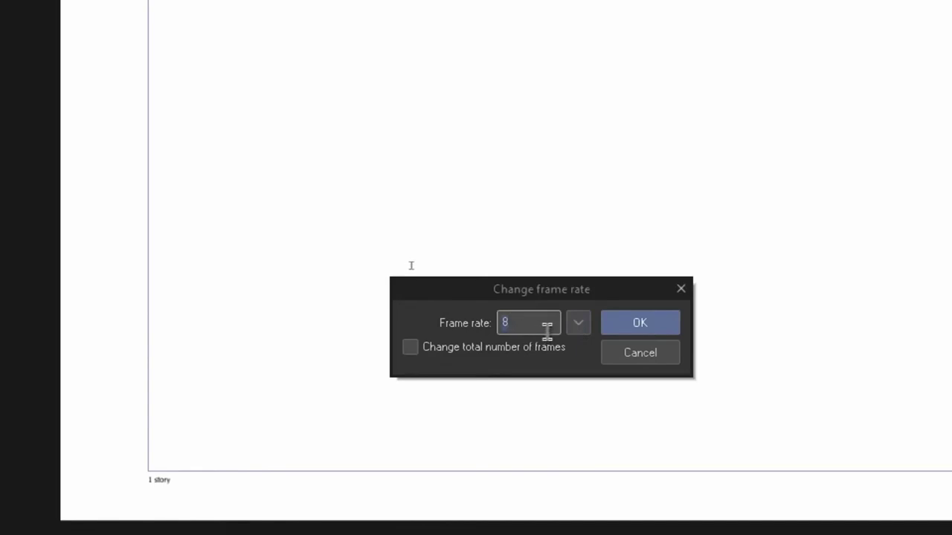
pyautogui.click(629, 354)
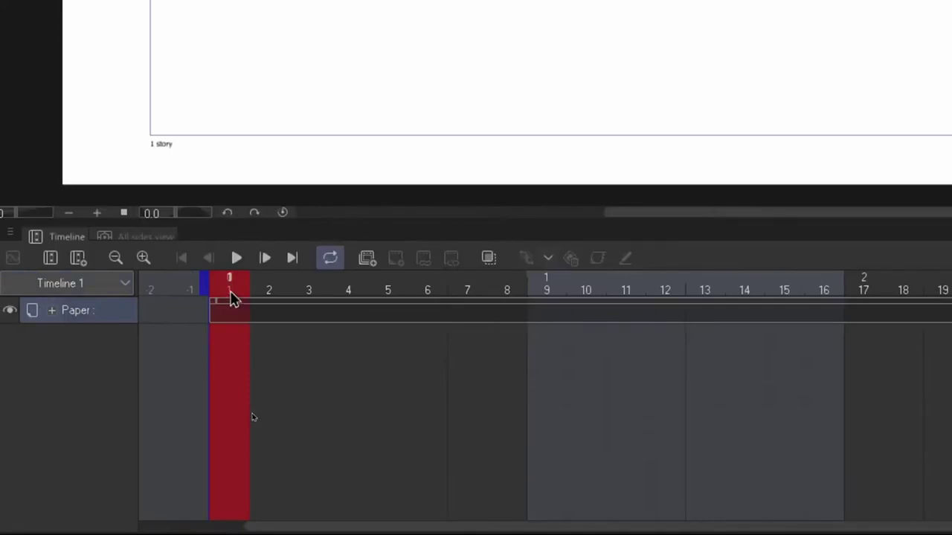
# Step: Scrub the playhead between frames 1, 8 and 9 to examine how the timeline is divided into seconds
pyautogui.moveTo(232, 298); pyautogui.dragTo(516, 285)
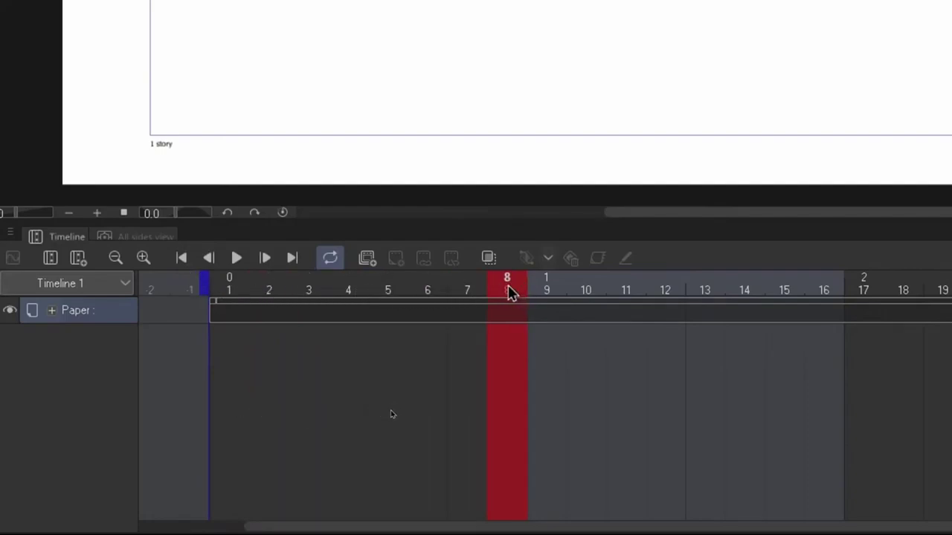
pyautogui.click(228, 291)
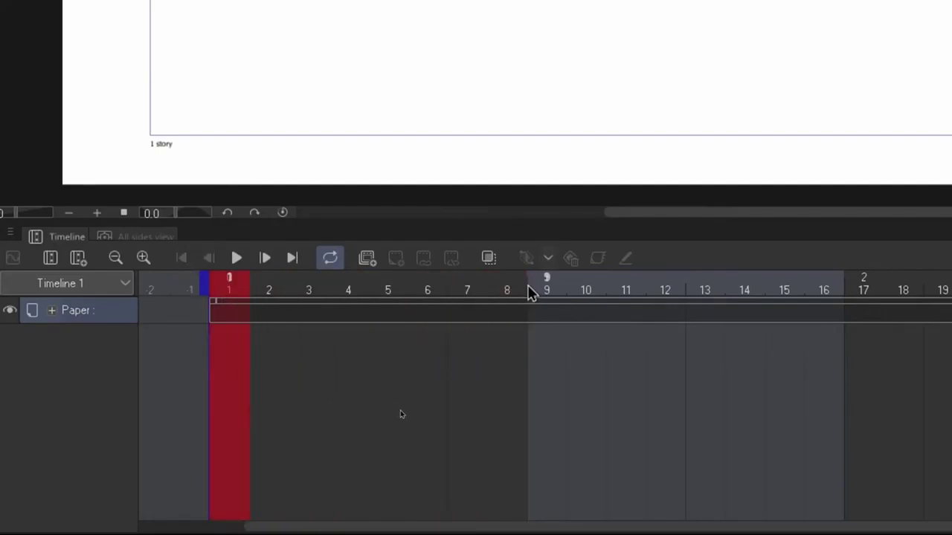
pyautogui.click(513, 297)
pyautogui.click(547, 287)
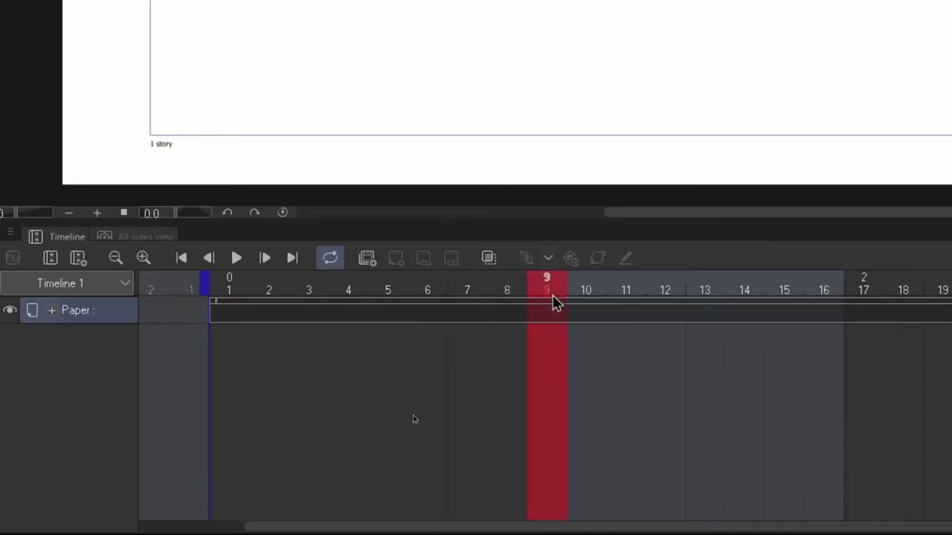
pyautogui.moveTo(237, 286); pyautogui.dragTo(547, 297)
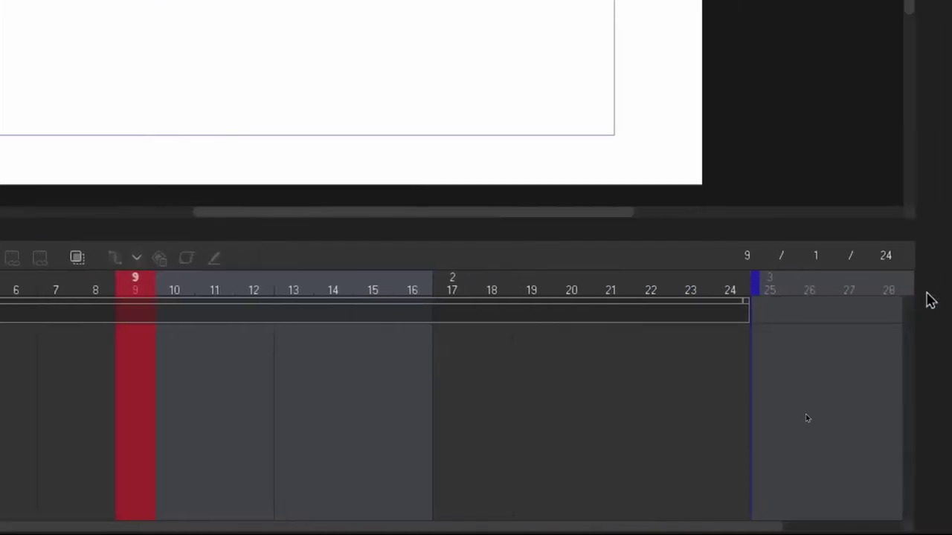
pyautogui.click(741, 296)
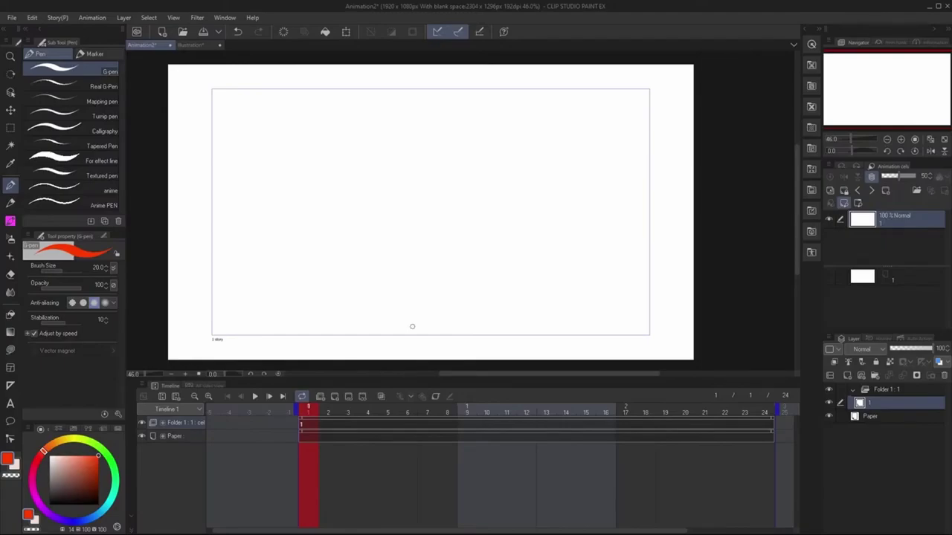
# Step: Switch to the Illustration document, hide the timeline, and select the first storyboard panel with a rectangular selection
pyautogui.click(191, 45)
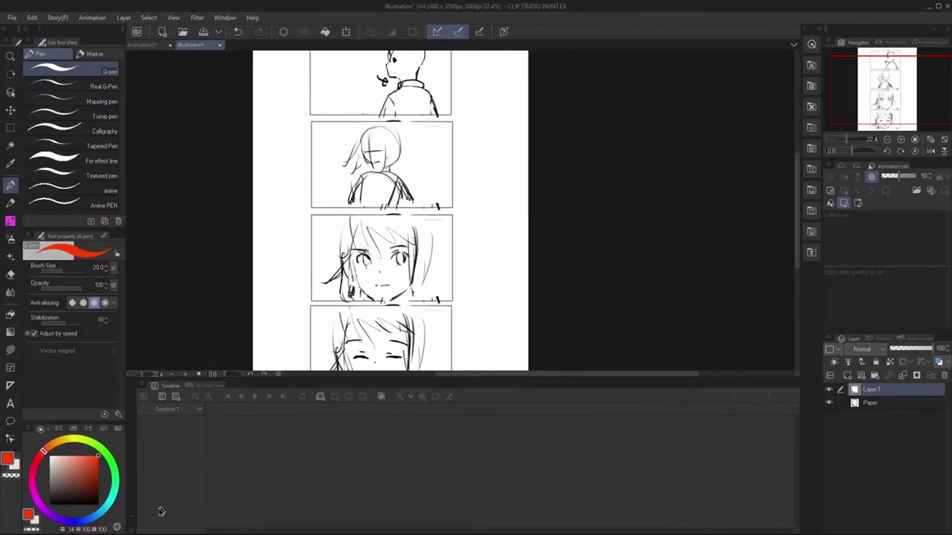
pyautogui.click(132, 529)
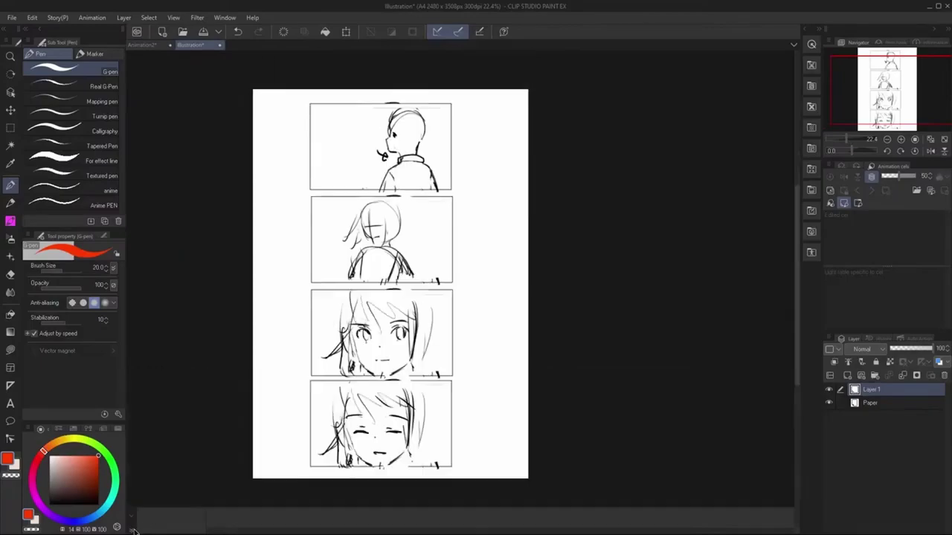
pyautogui.click(9, 127)
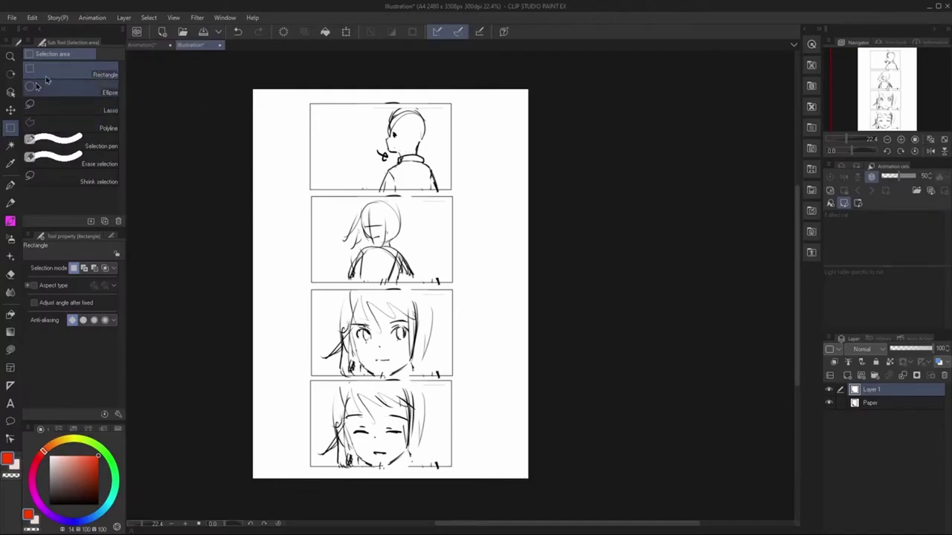
pyautogui.scroll(2, 309, 104)
pyautogui.scroll(2, 307, 99)
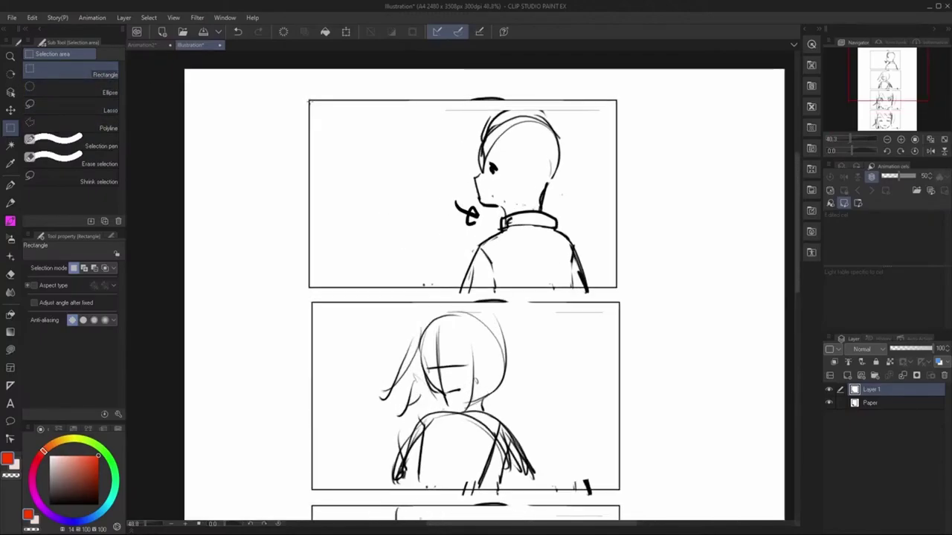
pyautogui.moveTo(308, 99); pyautogui.dragTo(616, 287)
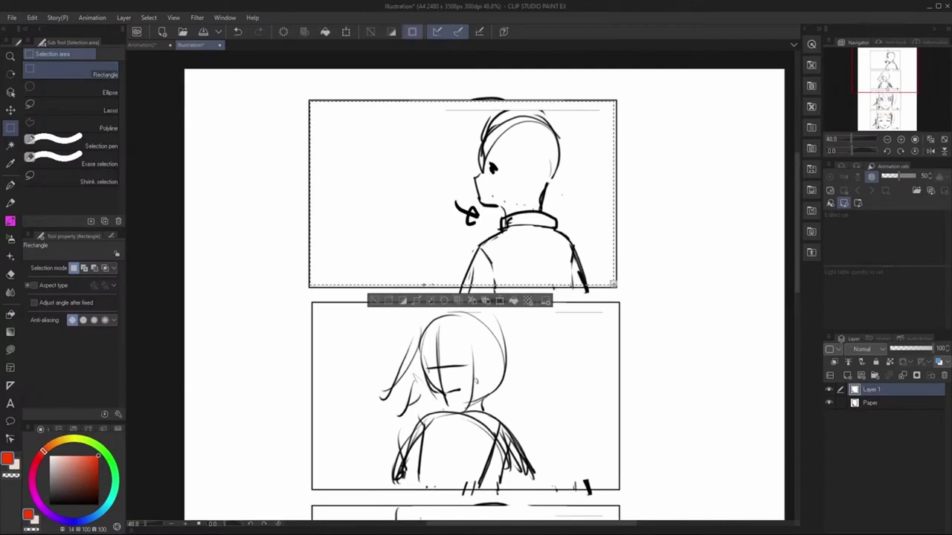
# Step: Paste the copied first storyboard panel into the Animation2 document directly above the Paper layer
pyautogui.hotkey('ctrl', 'Tab')
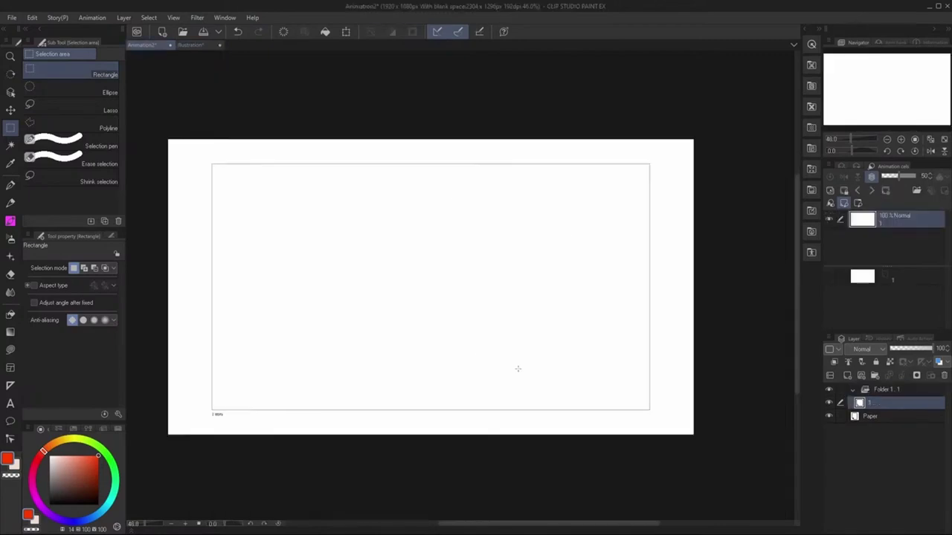
pyautogui.click(868, 418)
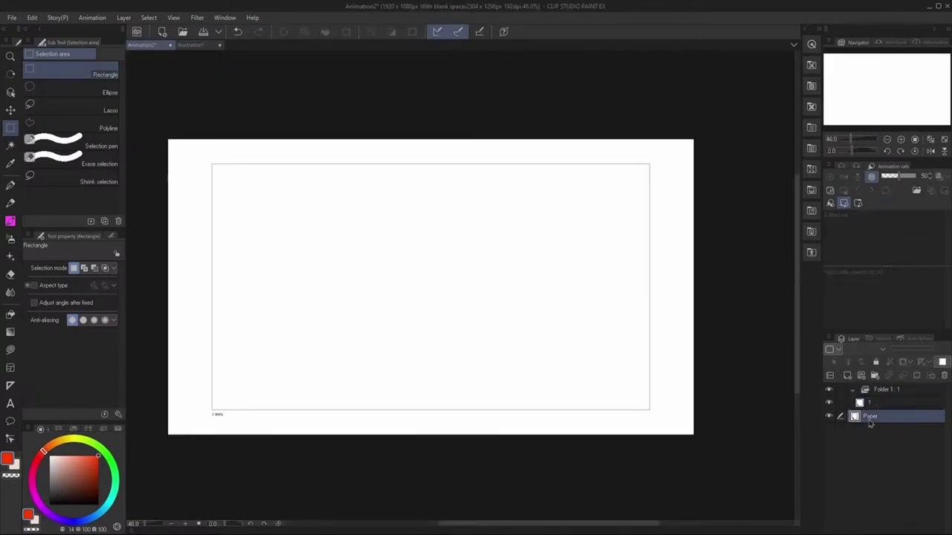
pyautogui.hotkey('ctrl', 'v')
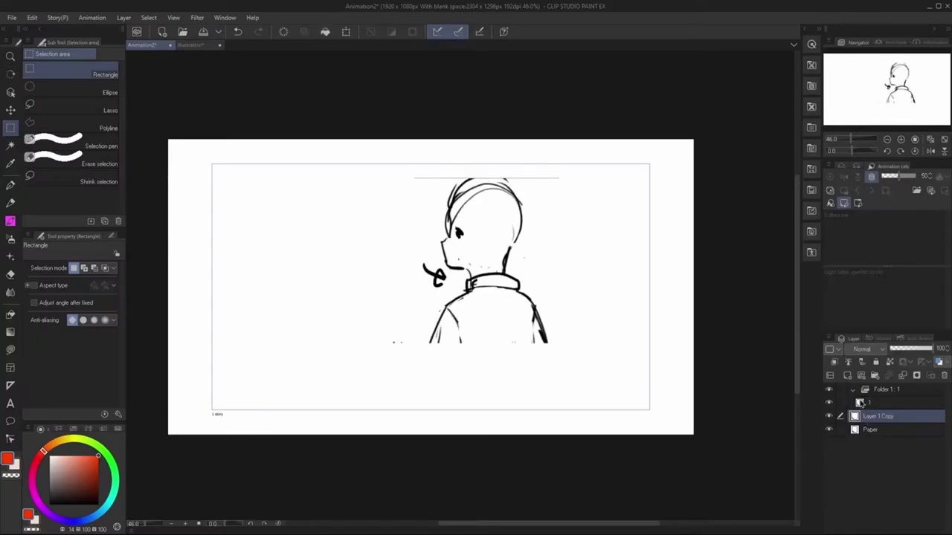
# Step: Enlarge the pasted panel to about 150% and position it so the figure fills the right part of the drawing frame
pyautogui.hotkey('ctrl', 't')
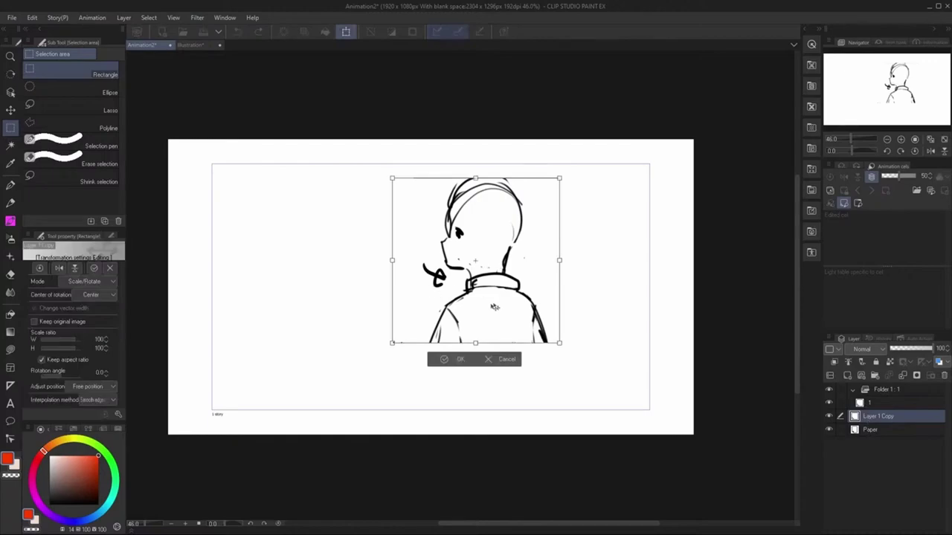
pyautogui.moveTo(493, 306)
pyautogui.mouseDown()
pyautogui.moveTo(301, 291)
pyautogui.moveTo(318, 284)
pyautogui.mouseUp()
pyautogui.moveTo(378, 325); pyautogui.dragTo(462, 407)
pyautogui.moveTo(417, 351); pyautogui.dragTo(577, 353)
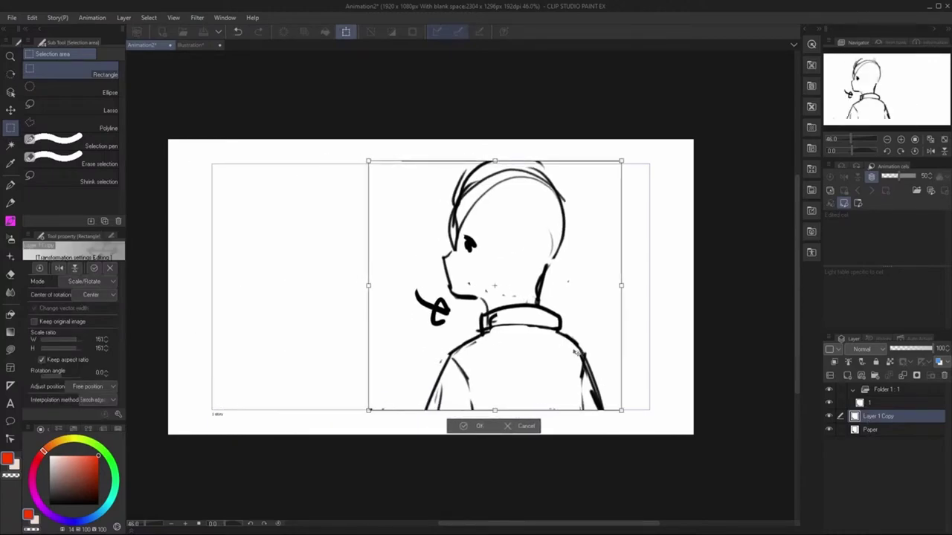
pyautogui.click(469, 426)
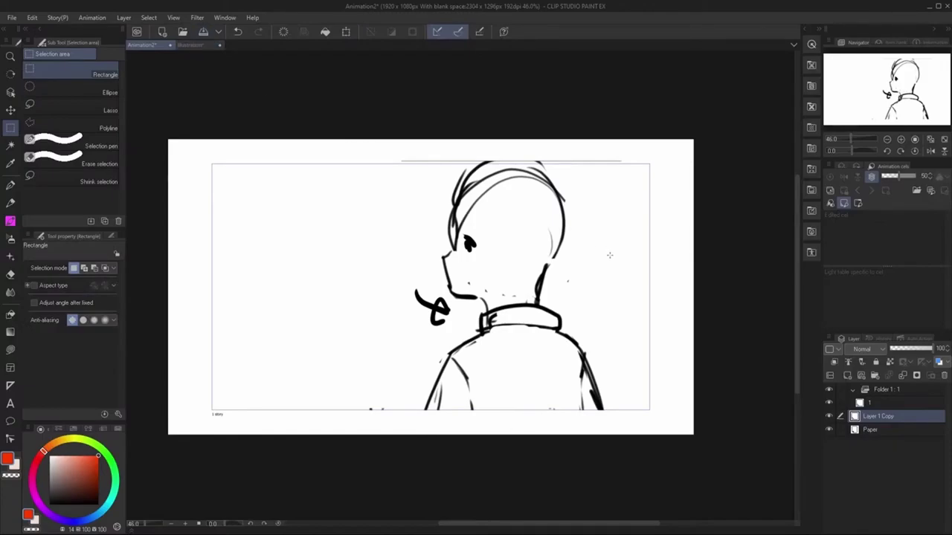
# Step: Select the second storyboard panel in the Illustration document, and paste it and the remaining two panels into Animation2 as separate layers
pyautogui.click(191, 45)
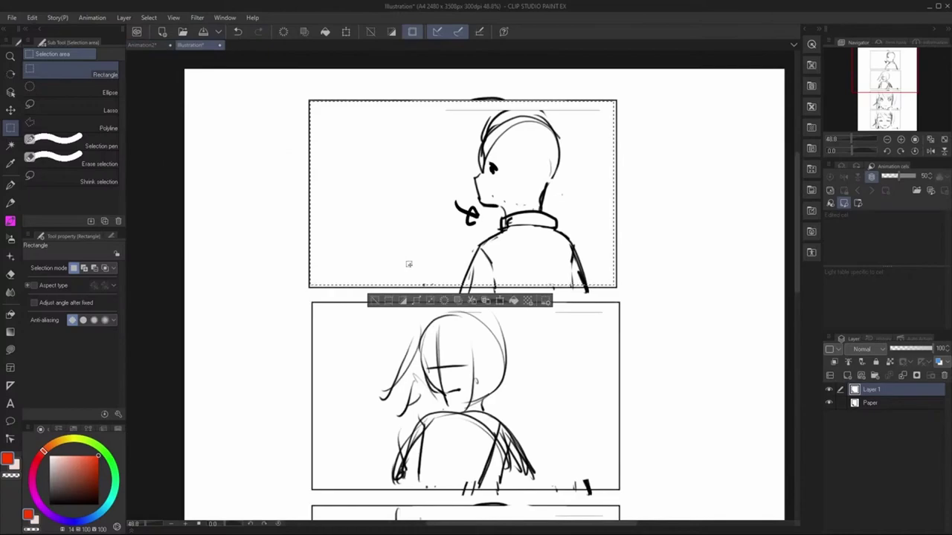
pyautogui.click(404, 265)
pyautogui.scroll(-3, 460, 212)
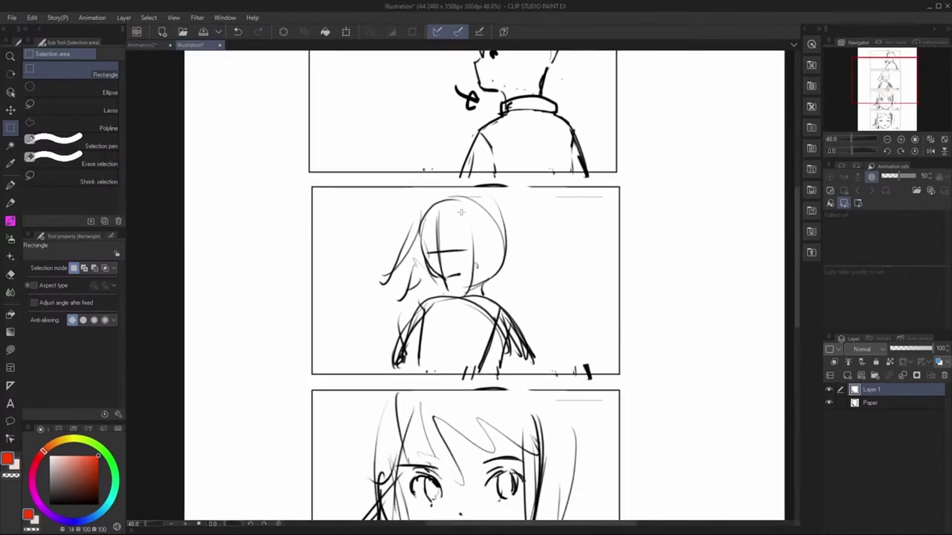
pyautogui.moveTo(311, 188); pyautogui.dragTo(618, 374)
pyautogui.click(143, 45)
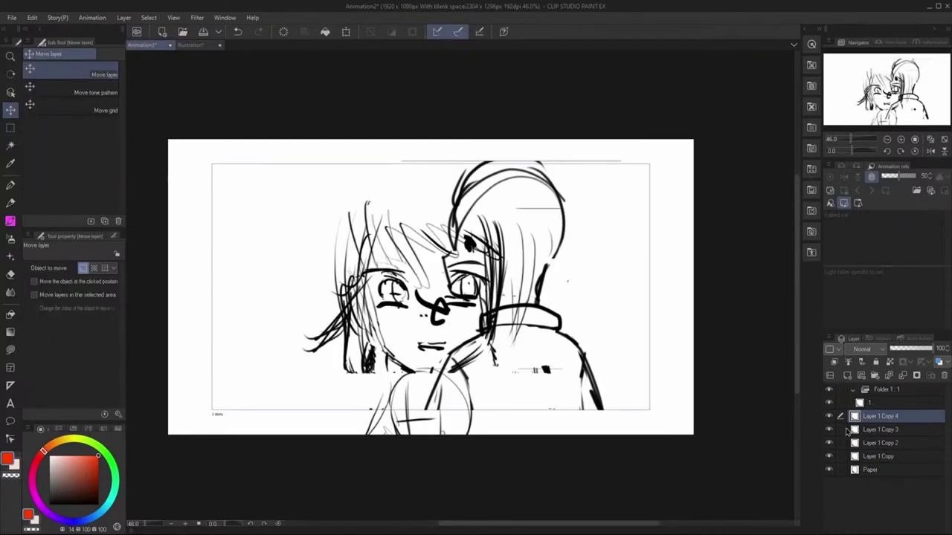
# Step: Delete the empty cel 1 from the Folder 1 animation folder
pyautogui.click(878, 394)
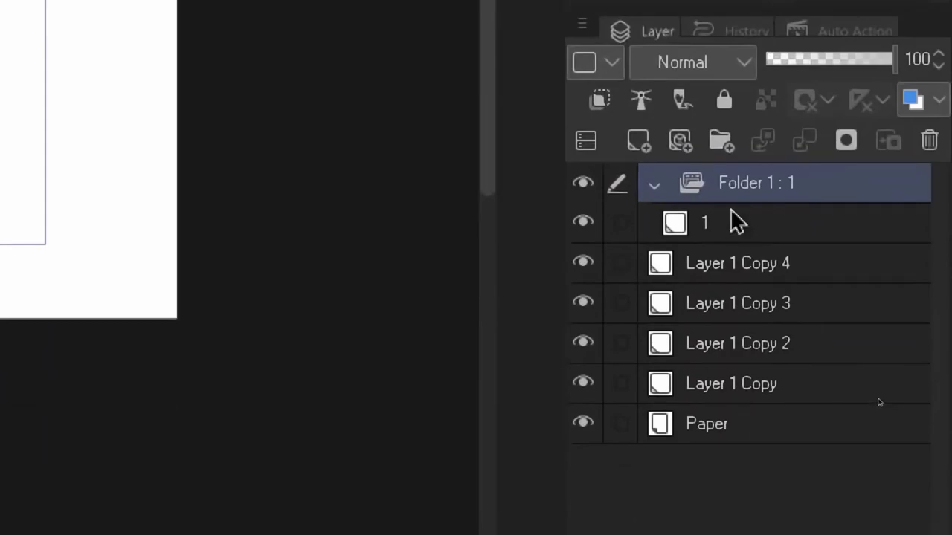
pyautogui.click(880, 405)
pyautogui.moveTo(741, 236); pyautogui.dragTo(930, 145)
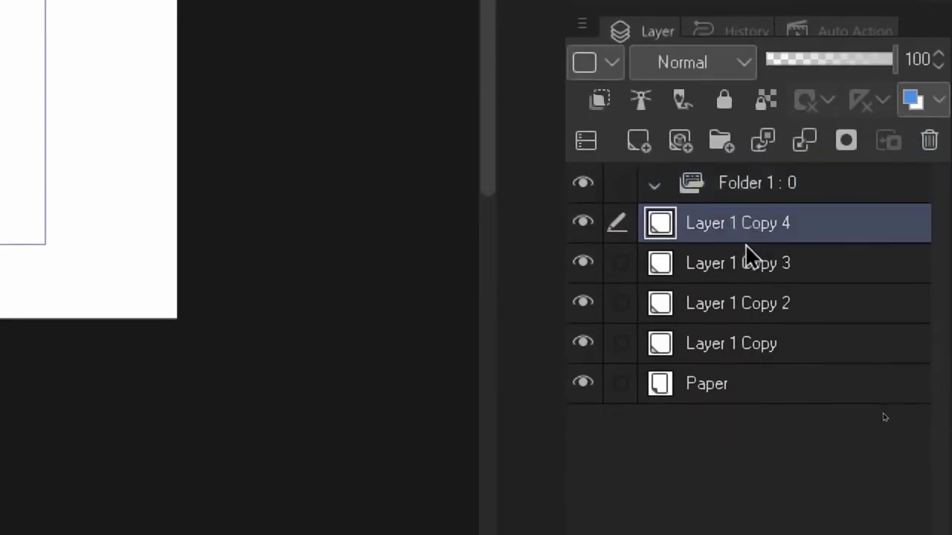
# Step: Rename the four pasted panel layers 1, 2, 3 and 4 from the lowest layer upward
pyautogui.doubleClick(740, 344)
pyautogui.write('1')
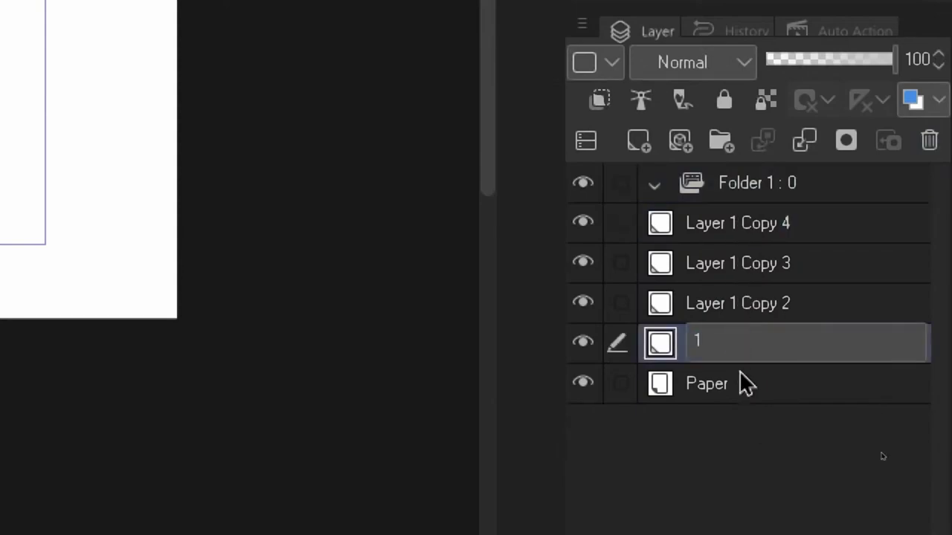
pyautogui.doubleClick(754, 298)
pyautogui.write('2')
pyautogui.doubleClick(735, 259)
pyautogui.write('3')
pyautogui.press('Return')
pyautogui.doubleClick(747, 215)
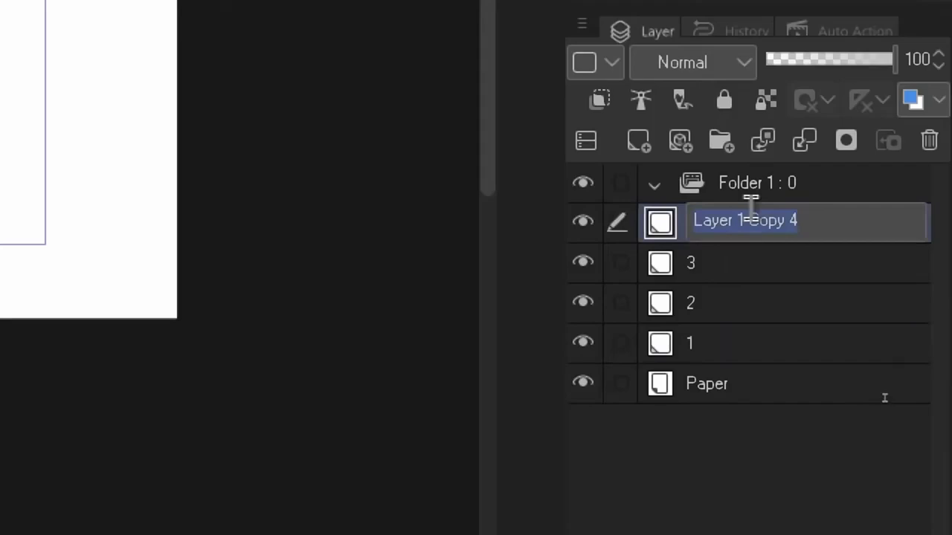
pyautogui.write('4')
# Step: Move the four numbered layers into the Folder 1 animation folder and collapse the folder
pyautogui.keyDown('shift'); pyautogui.click(731, 344); pyautogui.keyUp('shift')
pyautogui.moveTo(706, 224); pyautogui.dragTo(721, 184)
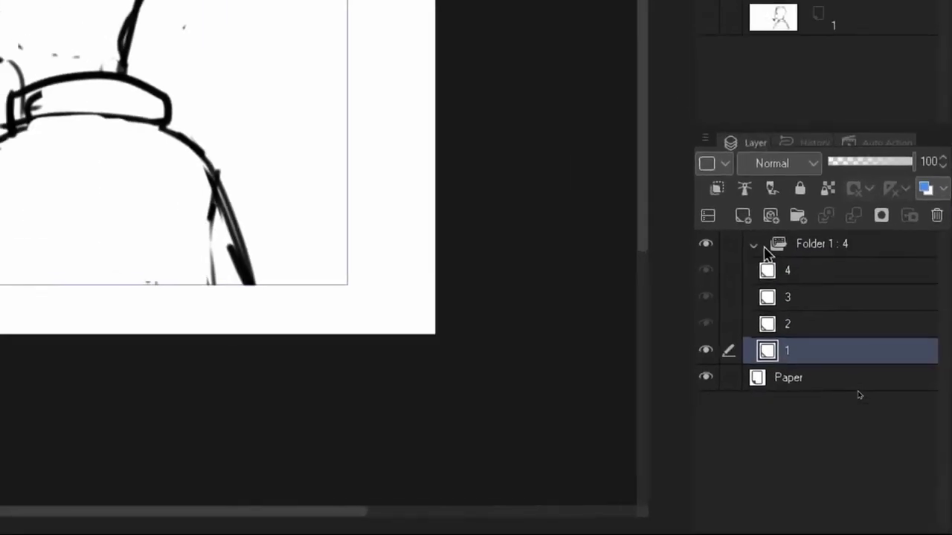
pyautogui.click(654, 185)
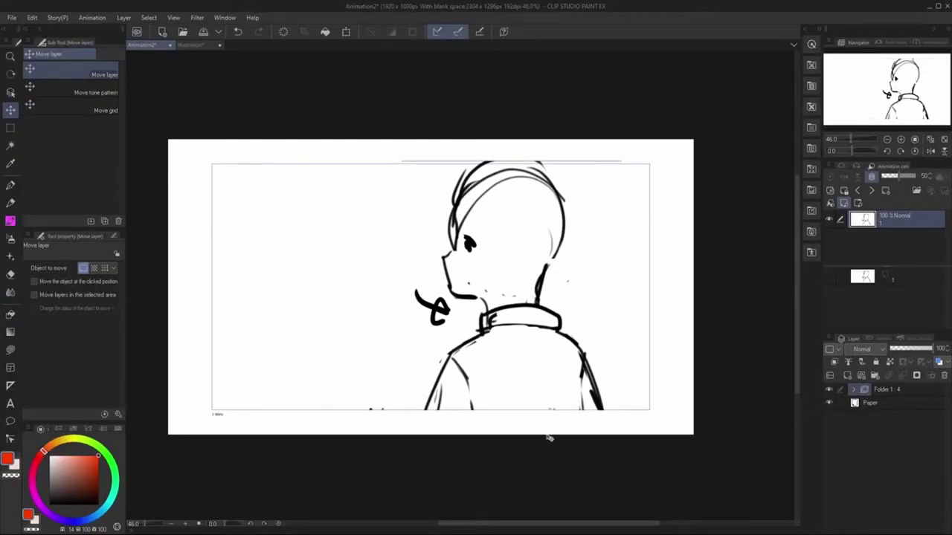
# Step: Show the Timeline and assign cels 1, 2, 3 and 4 to frames 1 to 4 of the Folder 1 track
pyautogui.click(132, 529)
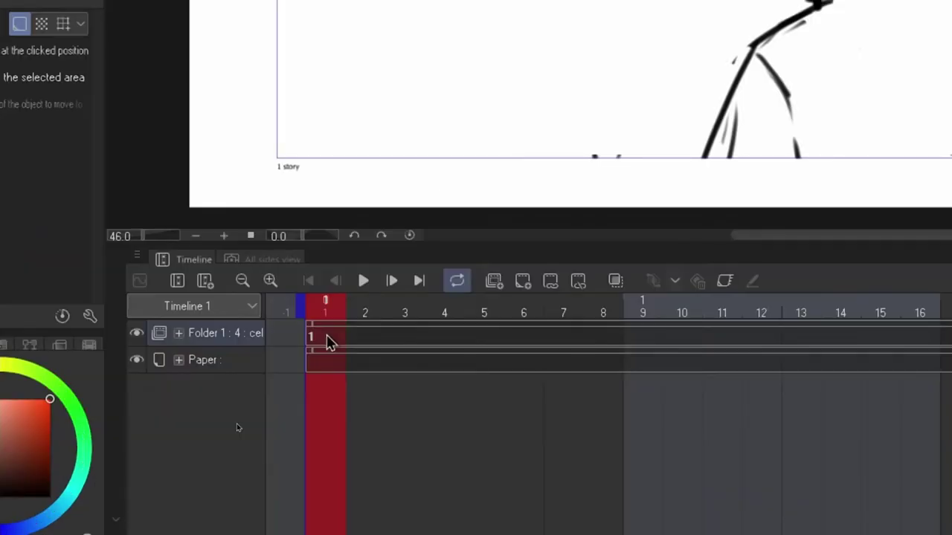
pyautogui.rightClick(328, 336)
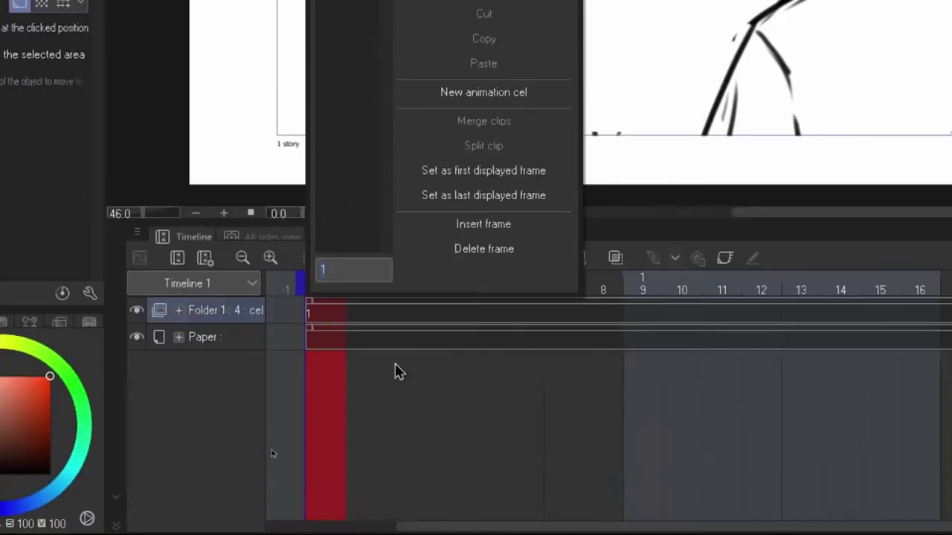
pyautogui.click(322, 513)
pyautogui.click(360, 497)
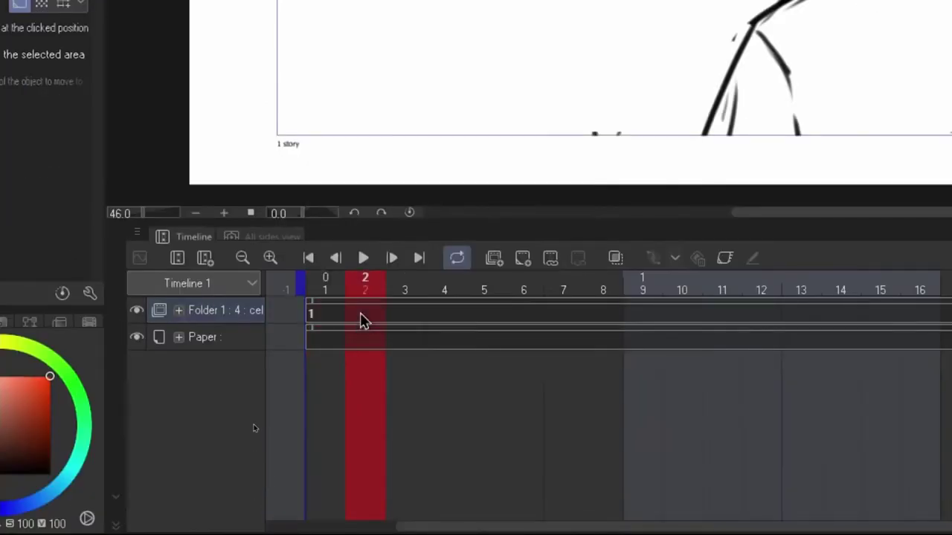
pyautogui.rightClick(359, 498)
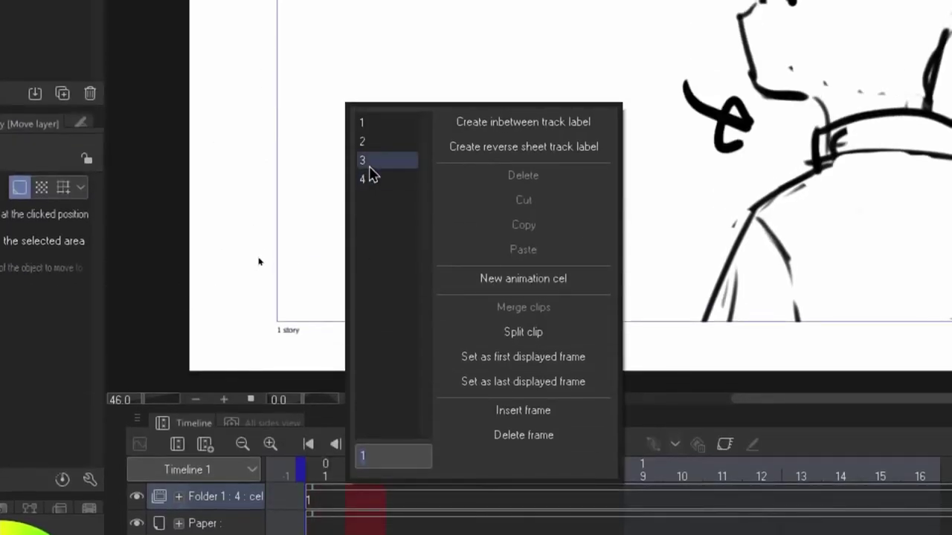
pyautogui.click(367, 160)
pyautogui.rightClick(409, 500)
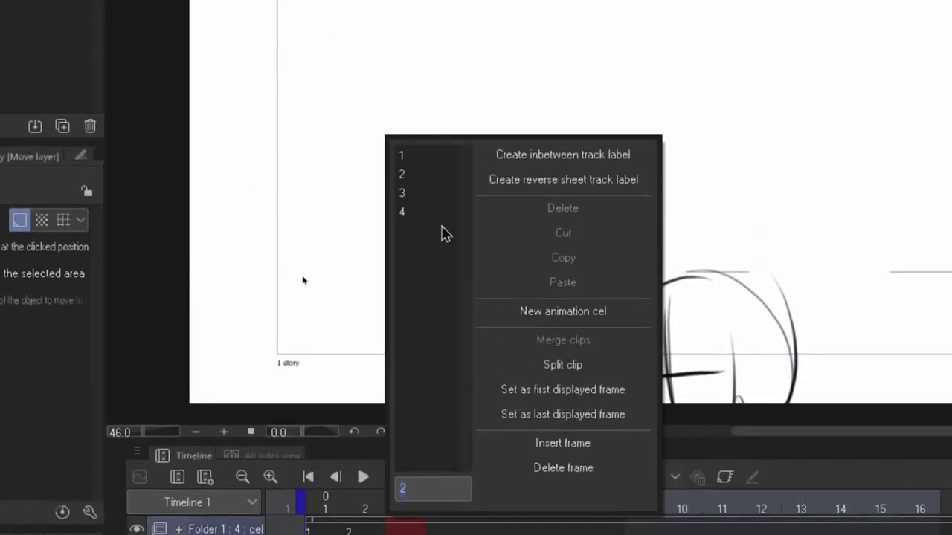
pyautogui.click(406, 33)
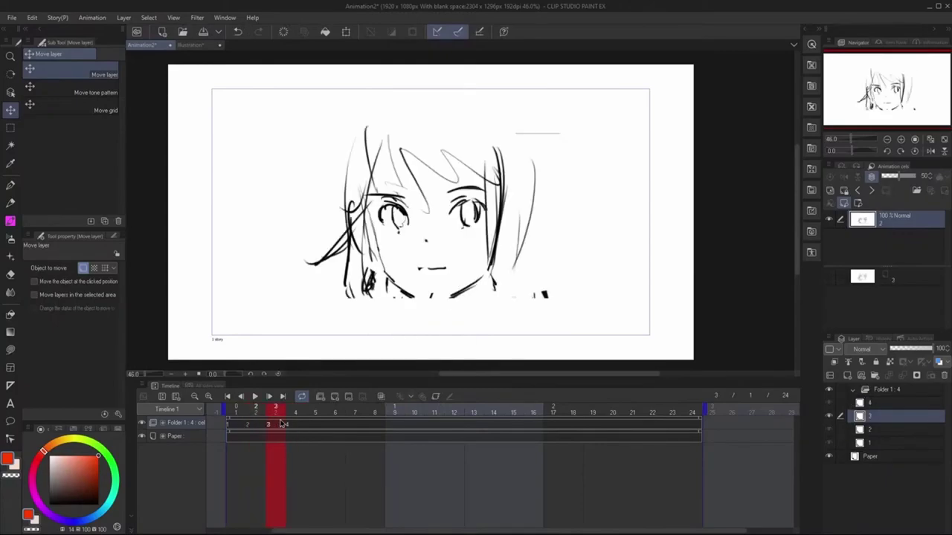
# Step: Switch to the Illustration document, deselect, and write "cut 1" with a downward arrow in red G-pen beside the first two panels
pyautogui.click(191, 49)
pyautogui.hotkey('ctrl', 'd')
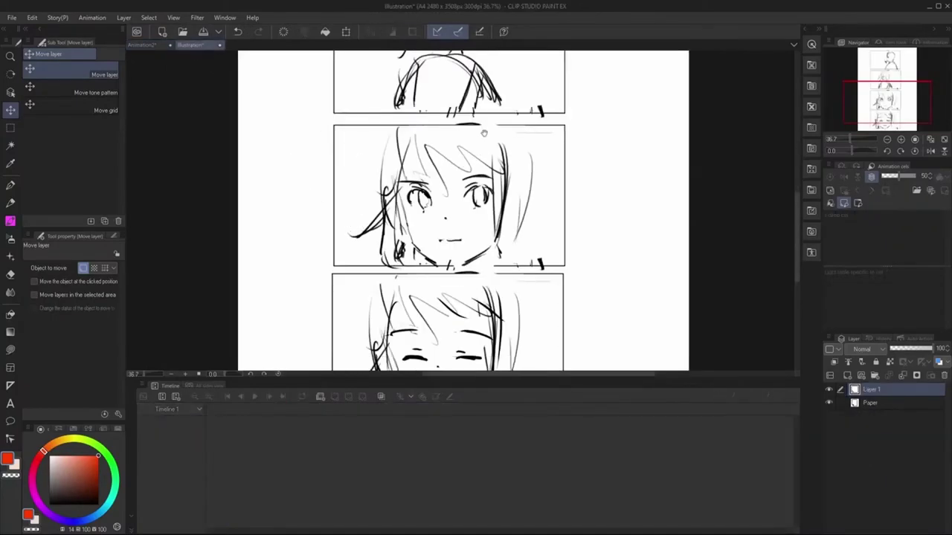
pyautogui.moveTo(477, 136); pyautogui.dragTo(326, 344)
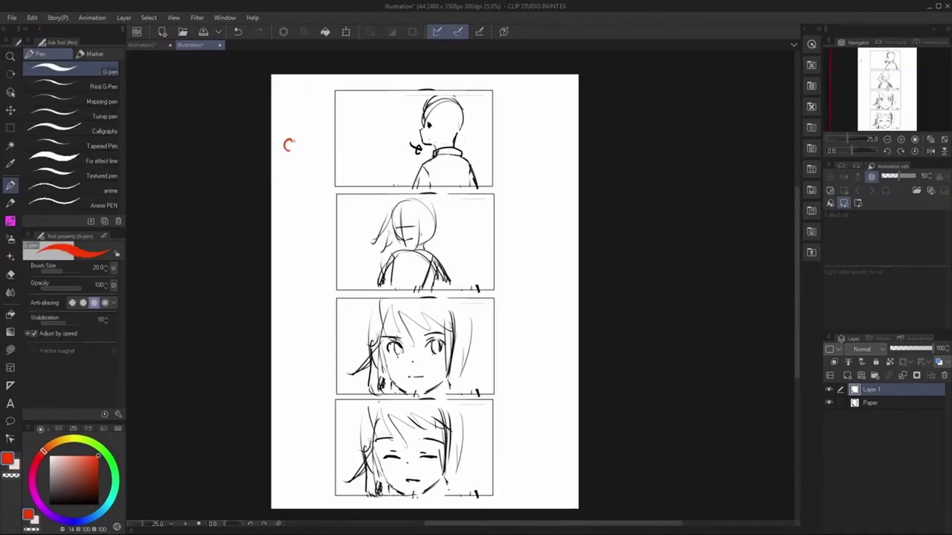
pyautogui.moveTo(296, 134); pyautogui.dragTo(301, 153)
pyautogui.moveTo(292, 142); pyautogui.dragTo(305, 140)
pyautogui.moveTo(313, 136); pyautogui.dragTo(313, 269)
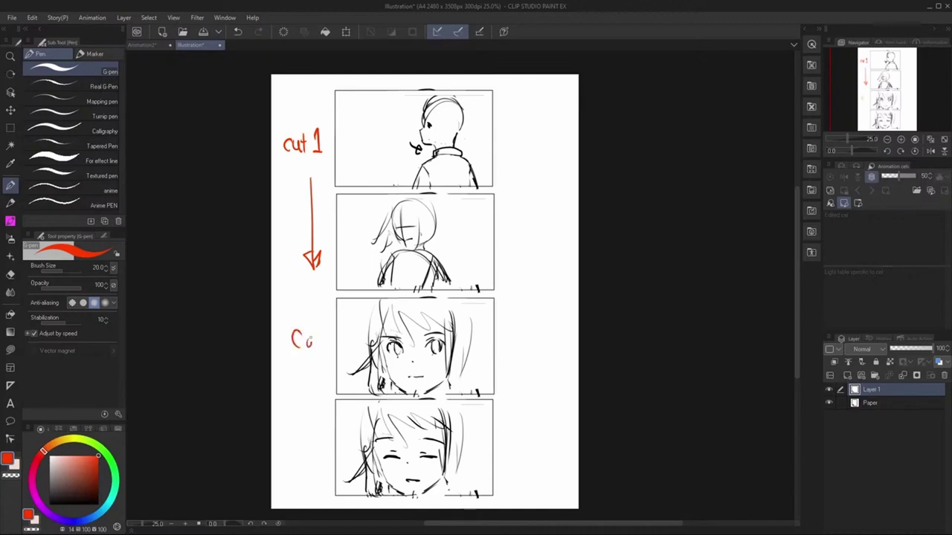
# Step: Write "cut 2" with a downward arrow in red beside the last two panels
pyautogui.moveTo(310, 341); pyautogui.dragTo(313, 327)
pyautogui.moveTo(310, 375); pyautogui.dragTo(312, 467)
pyautogui.moveTo(304, 443); pyautogui.dragTo(320, 444)
# Step: Outline the first two panels and the last two panels in red as two separate cuts
pyautogui.moveTo(335, 313); pyautogui.dragTo(332, 480)
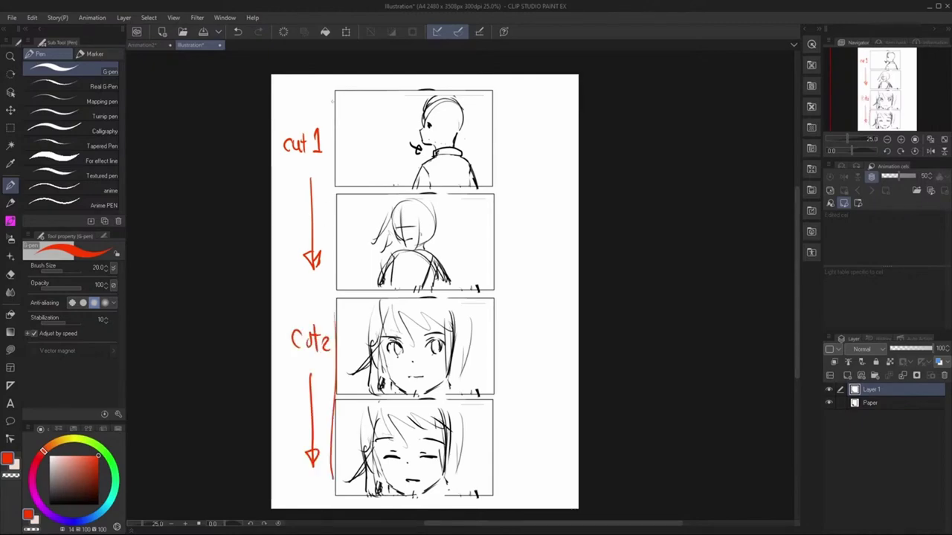
pyautogui.moveTo(330, 92); pyautogui.dragTo(340, 301)
pyautogui.moveTo(357, 88)
pyautogui.mouseDown()
pyautogui.moveTo(491, 104)
pyautogui.moveTo(497, 284)
pyautogui.moveTo(484, 295)
pyautogui.moveTo(383, 300)
pyautogui.moveTo(493, 292)
pyautogui.moveTo(495, 75)
pyautogui.mouseUp()
pyautogui.hotkey('ctrl', 'z')
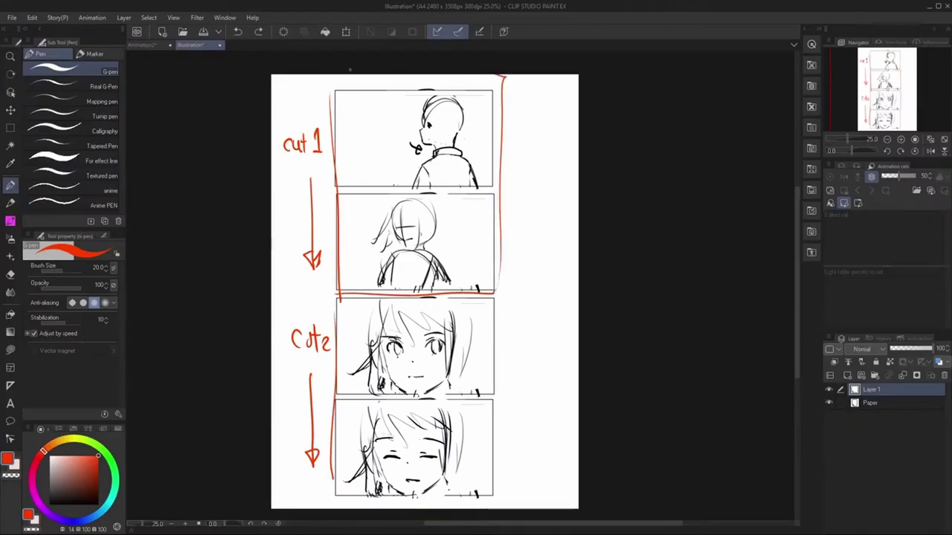
pyautogui.moveTo(496, 305)
pyautogui.mouseDown()
pyautogui.moveTo(495, 463)
pyautogui.moveTo(473, 302)
pyautogui.moveTo(488, 487)
pyautogui.mouseUp()
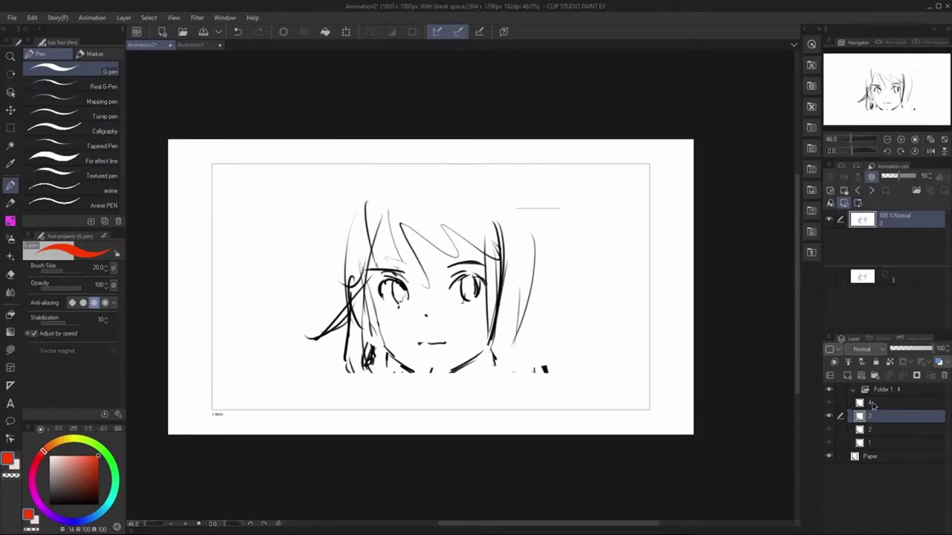
# Step: Return to Animation2 and delete layers 3 and 4 from the Folder 1 animation folder
pyautogui.keyDown('ctrl'); pyautogui.click(874, 406); pyautogui.keyUp('ctrl')
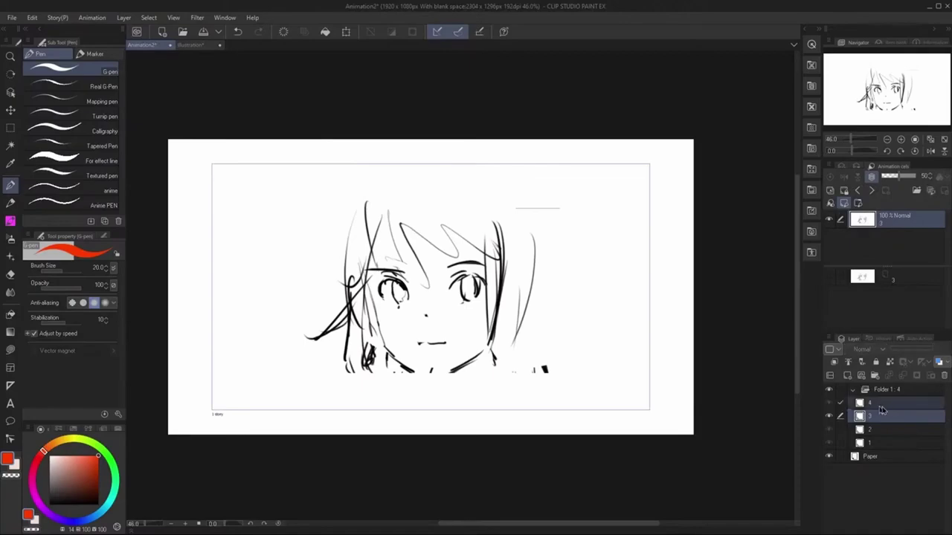
pyautogui.moveTo(878, 408); pyautogui.dragTo(945, 380)
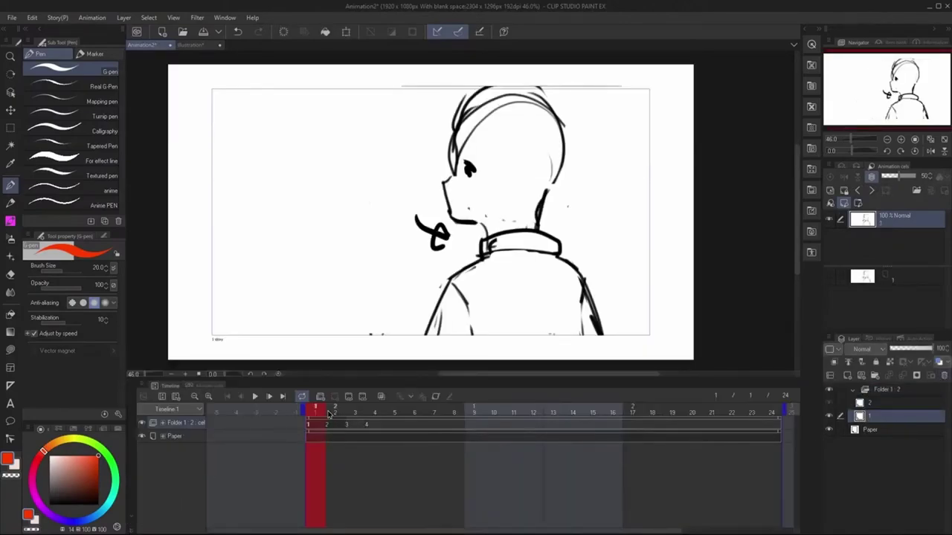
# Step: Move the cel 2 drawing up into the frame, enlarge it to match cel 1, and fine-tune its position
pyautogui.click(329, 414)
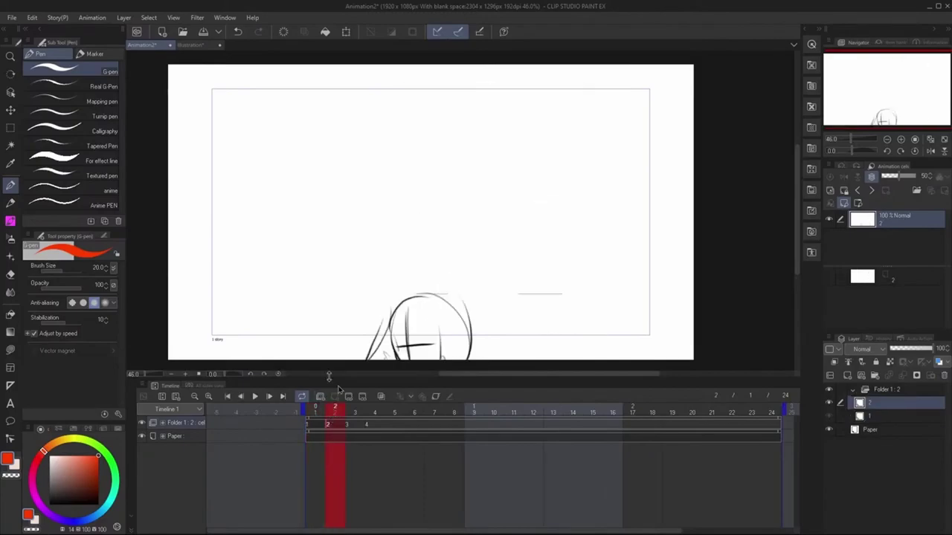
pyautogui.click(10, 110)
pyautogui.moveTo(432, 329)
pyautogui.mouseDown()
pyautogui.moveTo(474, 180)
pyautogui.moveTo(493, 200)
pyautogui.mouseUp()
pyautogui.hotkey('ctrl', 't')
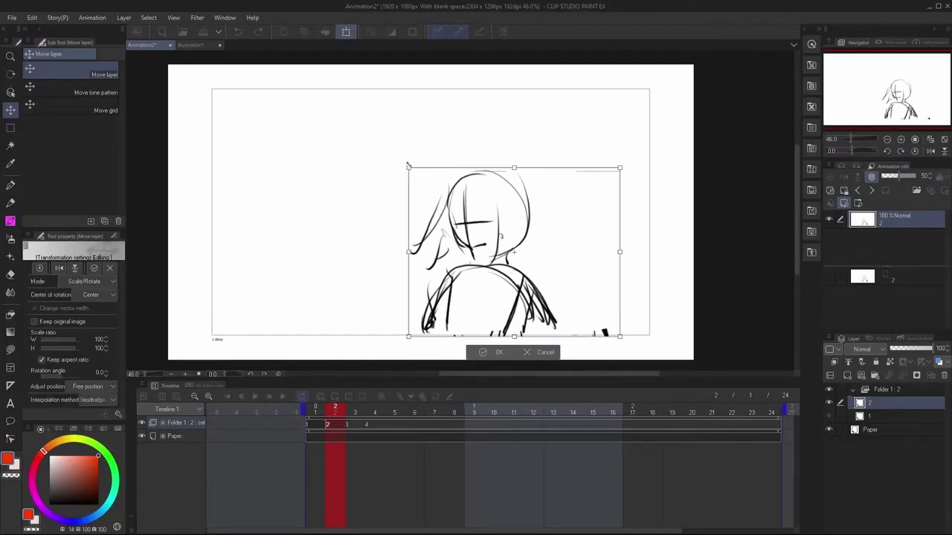
pyautogui.moveTo(407, 166); pyautogui.dragTo(317, 94)
pyautogui.click(449, 353)
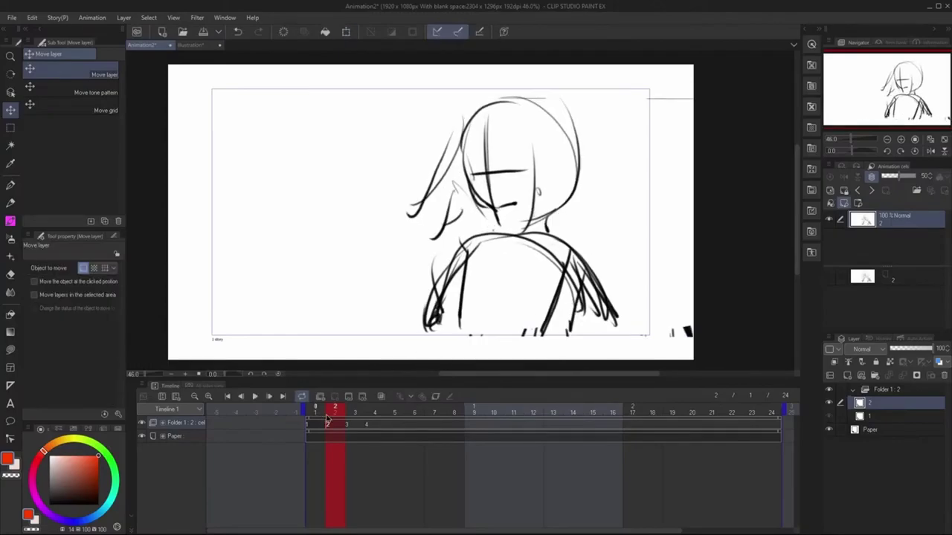
pyautogui.moveTo(336, 412)
pyautogui.mouseDown()
pyautogui.moveTo(317, 411)
pyautogui.moveTo(333, 414)
pyautogui.mouseUp()
pyautogui.moveTo(502, 296); pyautogui.dragTo(510, 293)
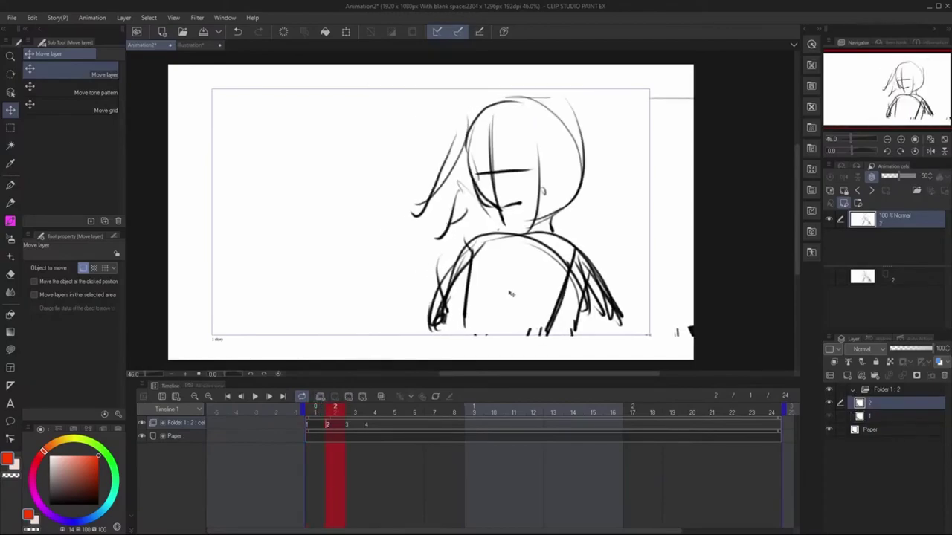
# Step: Delete the leftover cel 3 and 4 entries from frames 3 and 4 of the Timeline, and play back the animation
pyautogui.moveTo(342, 413); pyautogui.dragTo(359, 428)
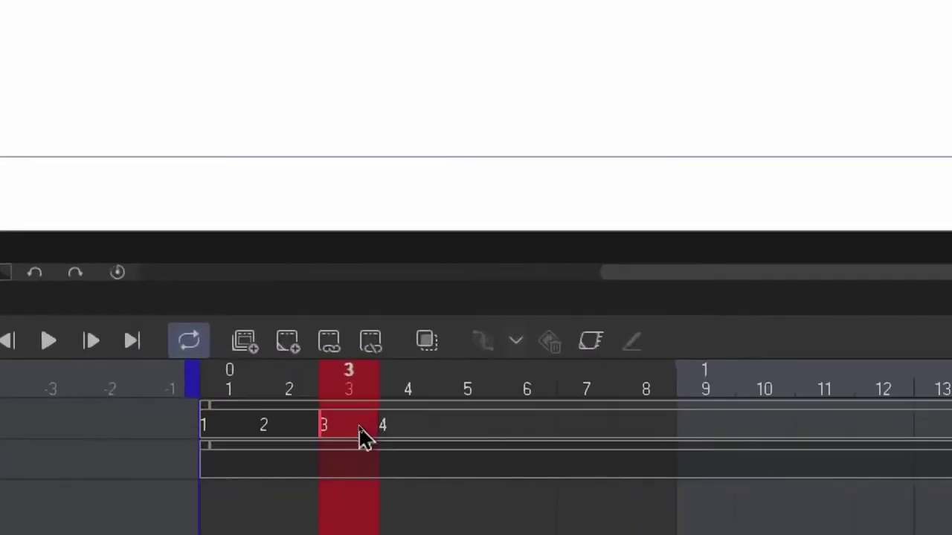
pyautogui.click(384, 460)
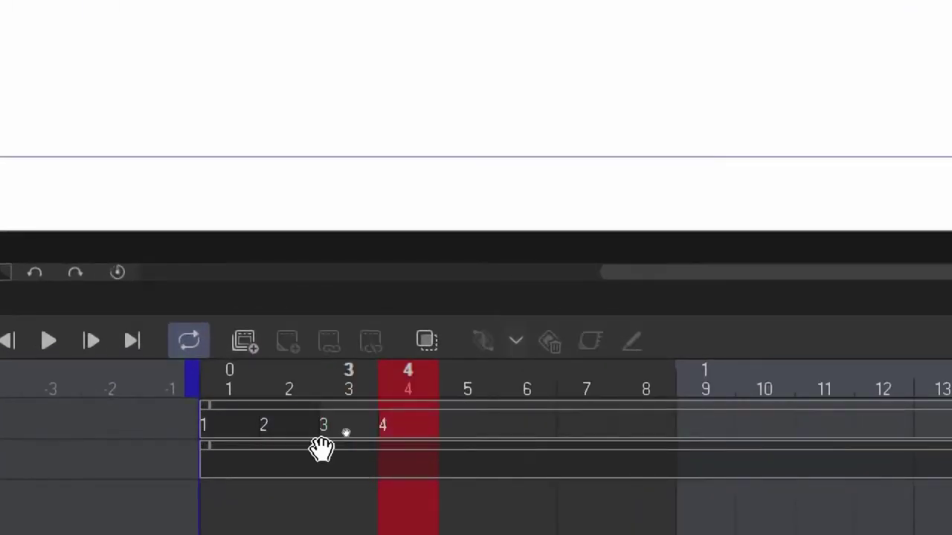
pyautogui.rightClick(336, 428)
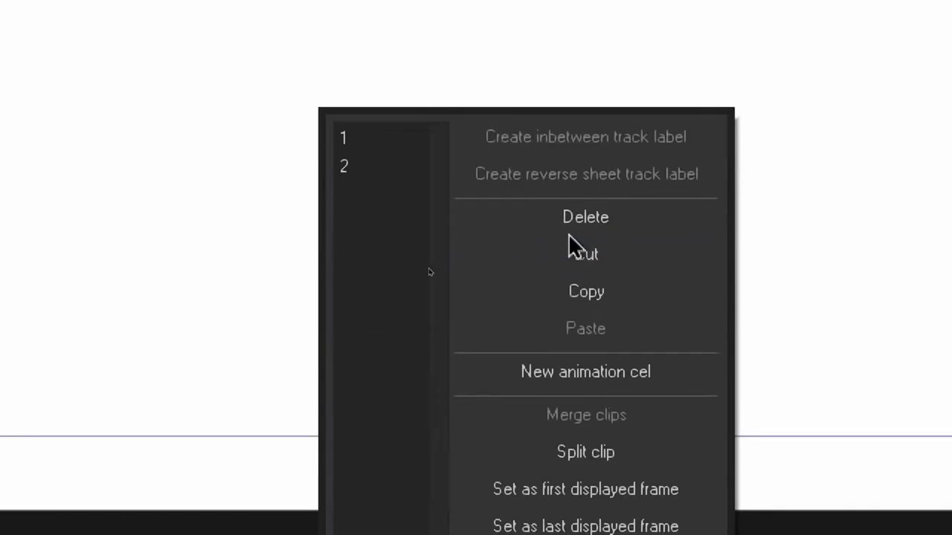
pyautogui.click(574, 221)
pyautogui.rightClick(398, 428)
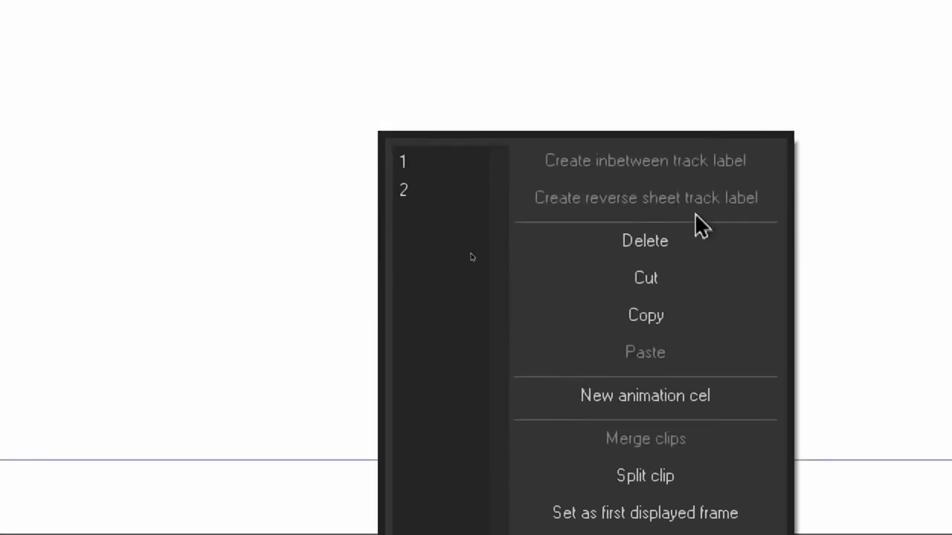
pyautogui.click(693, 240)
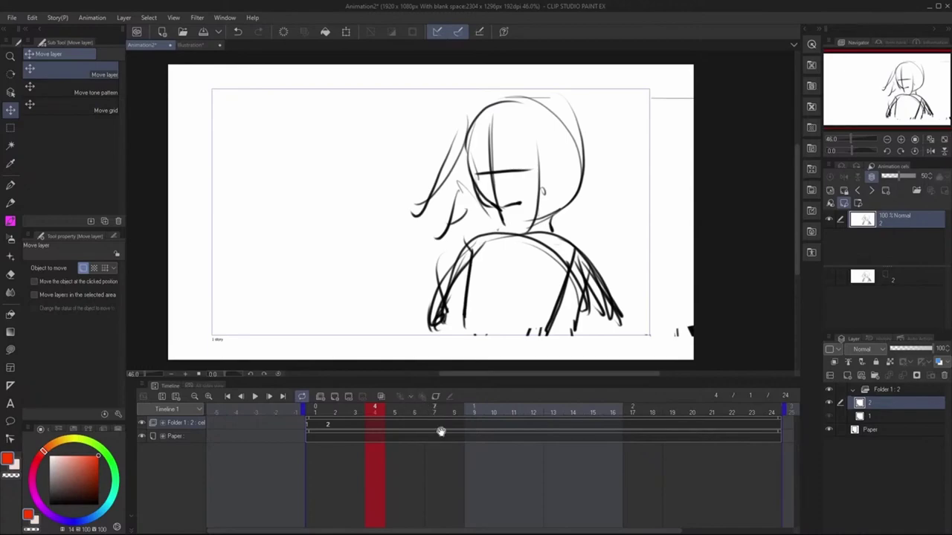
pyautogui.click(255, 396)
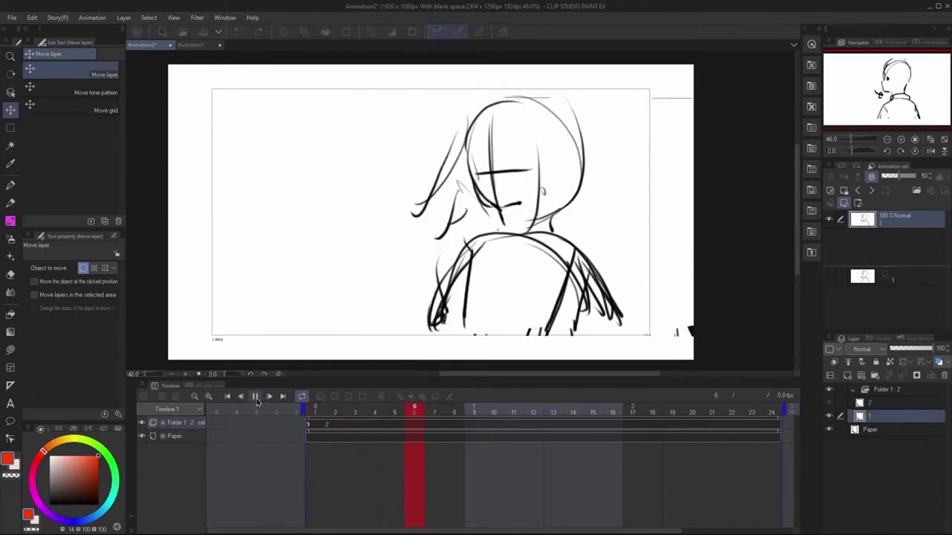
pyautogui.click(255, 396)
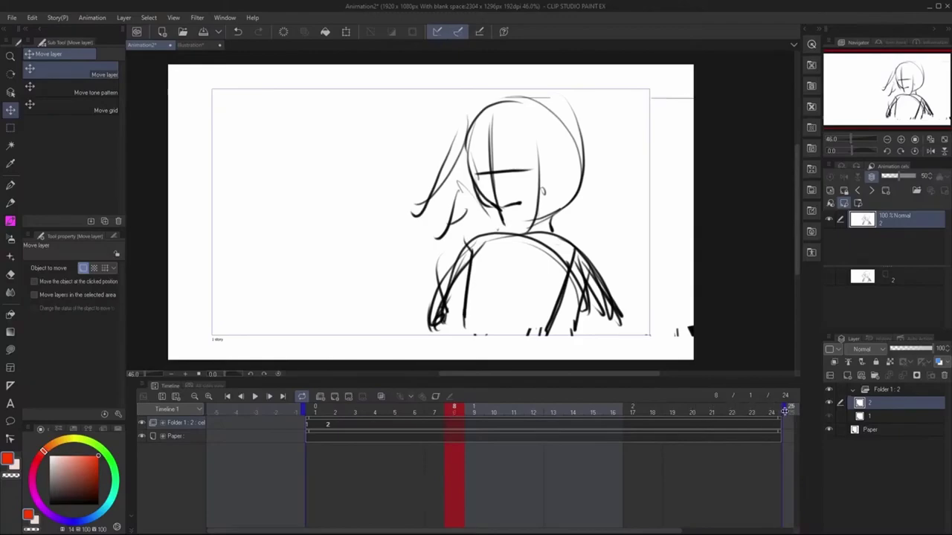
# Step: Shorten the playback range to end at frame 8 and move cel 2 to start at frame 8
pyautogui.moveTo(784, 410)
pyautogui.mouseDown()
pyautogui.moveTo(469, 411)
pyautogui.moveTo(446, 429)
pyautogui.mouseUp()
pyautogui.click(336, 428)
pyautogui.moveTo(315, 414); pyautogui.dragTo(443, 419)
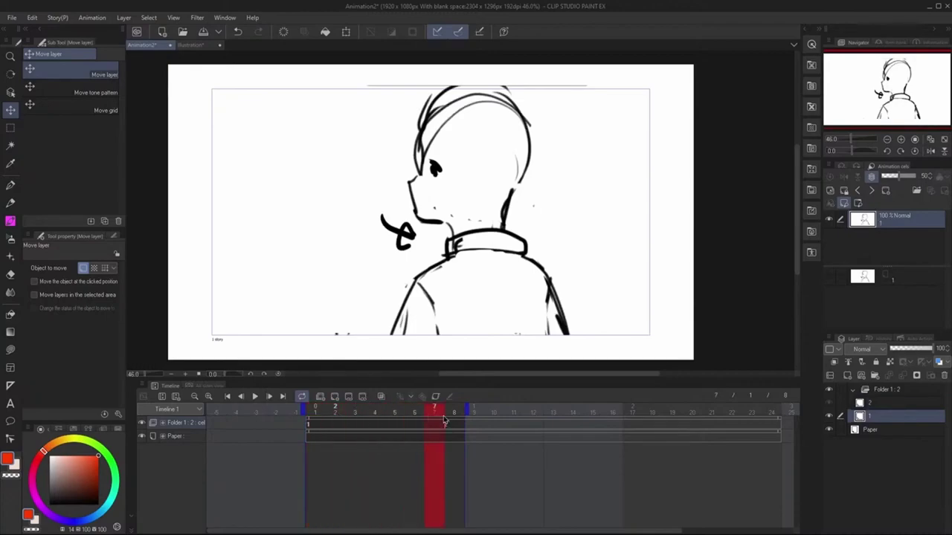
# Step: Play back the shortened animation and turn off loop playback
pyautogui.click(257, 397)
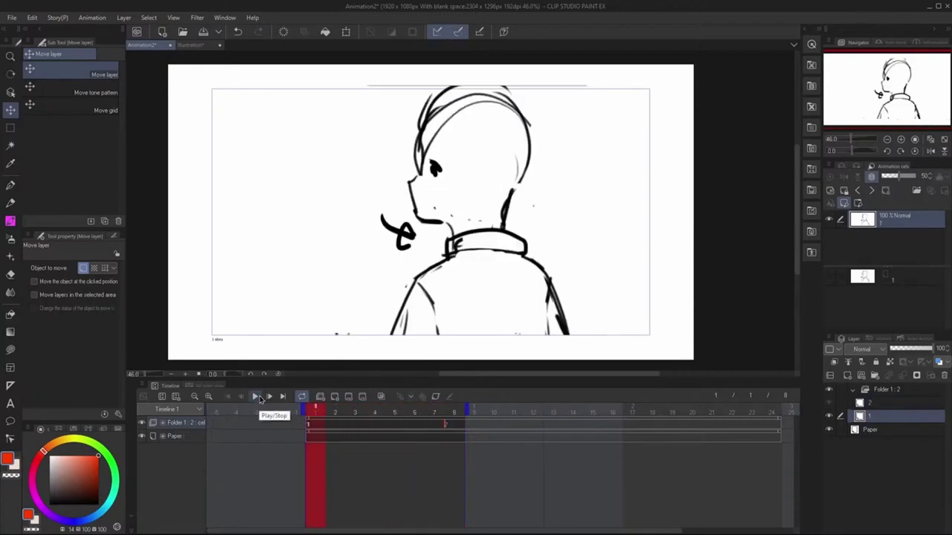
pyautogui.click(258, 400)
pyautogui.click(259, 399)
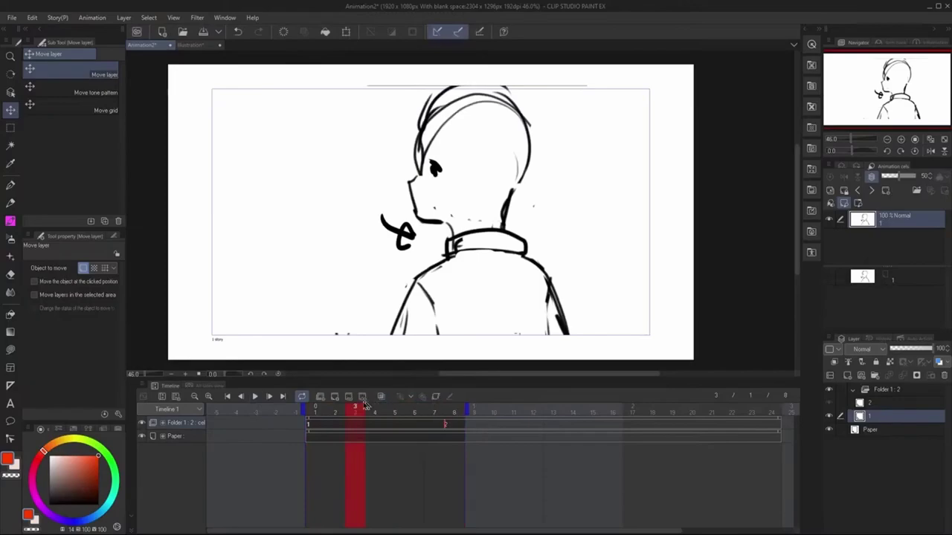
pyautogui.click(255, 397)
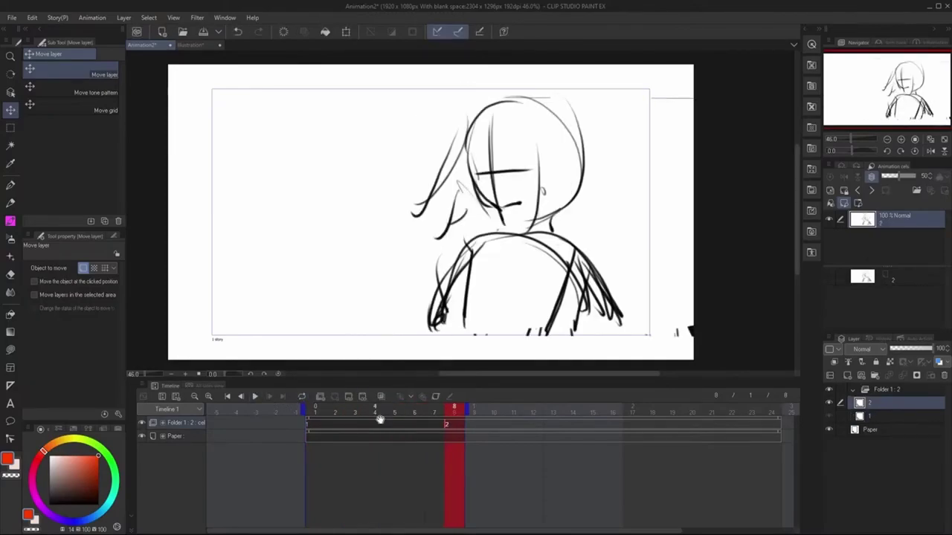
# Step: Add a new animation cel at frame 4 between cels 1 and 2, and enable the onion skin
pyautogui.click(376, 418)
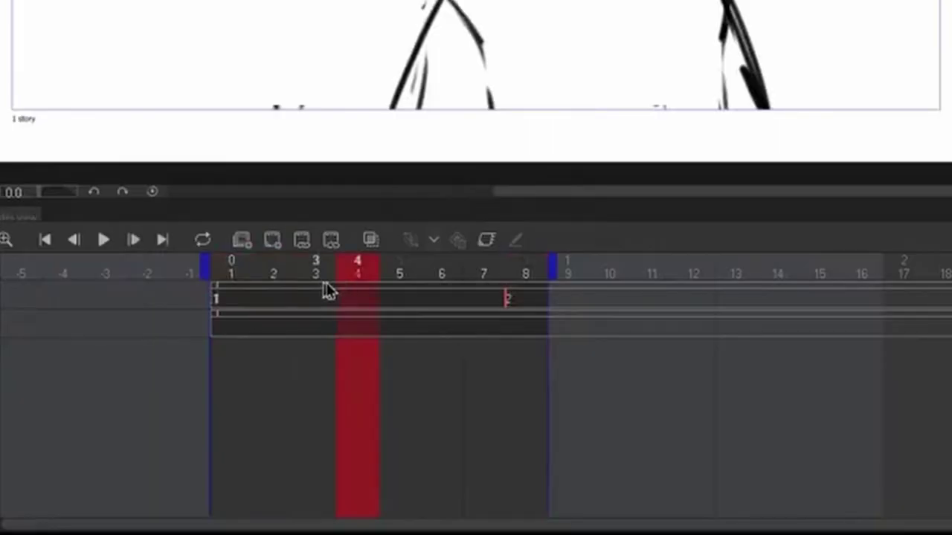
pyautogui.click(356, 307)
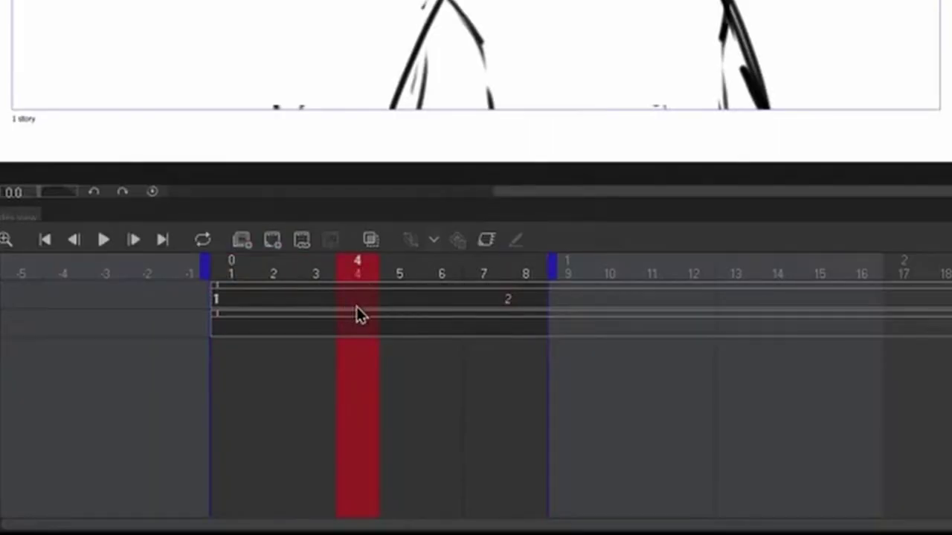
pyautogui.click(280, 255)
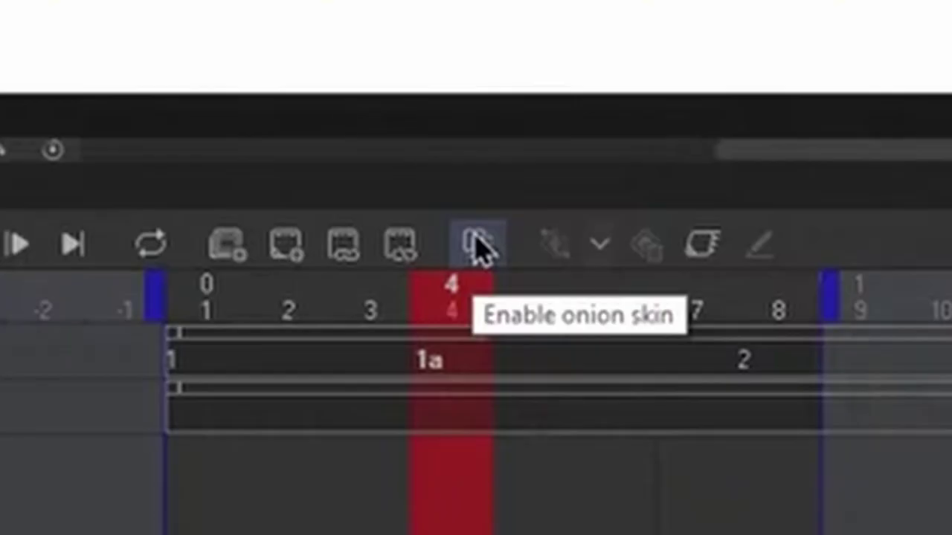
pyautogui.click(381, 396)
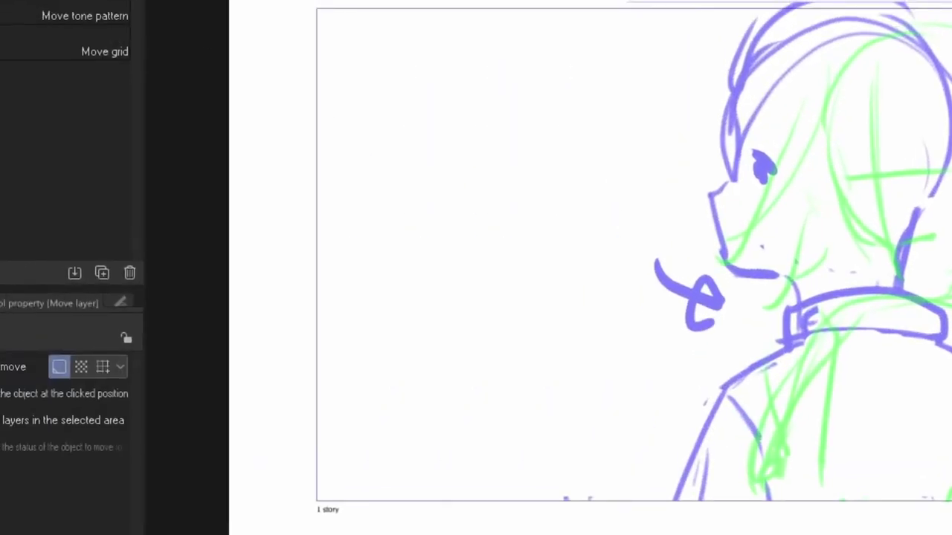
# Step: Open the onion skin settings
pyautogui.click(92, 17)
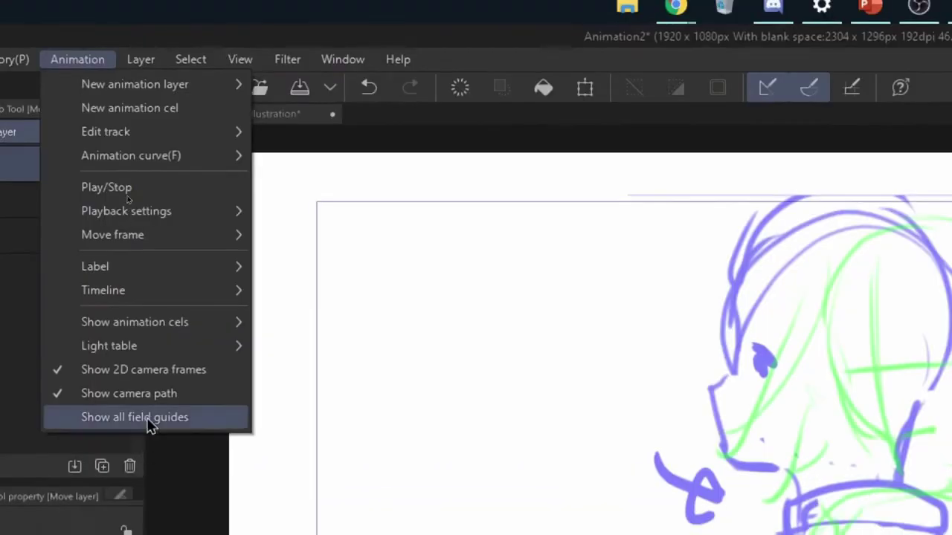
pyautogui.moveTo(112, 327)
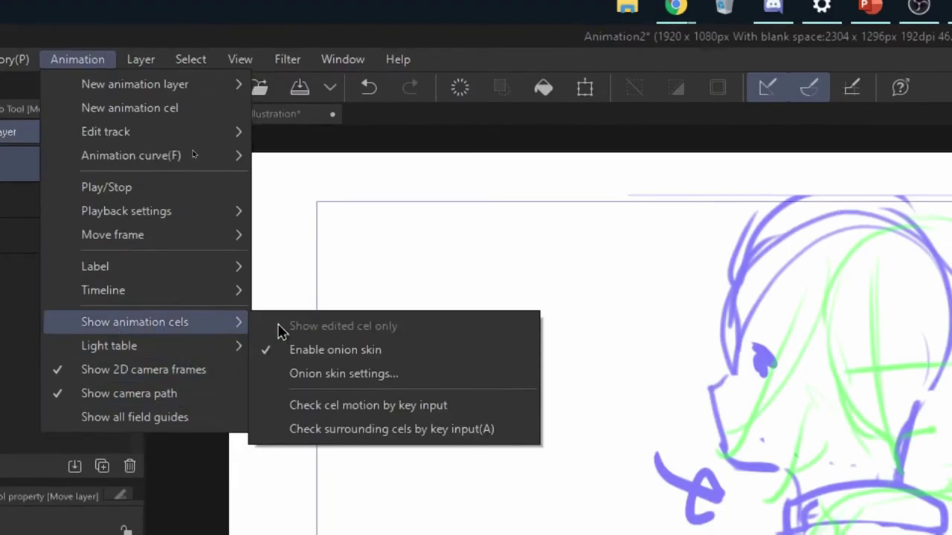
pyautogui.click(309, 379)
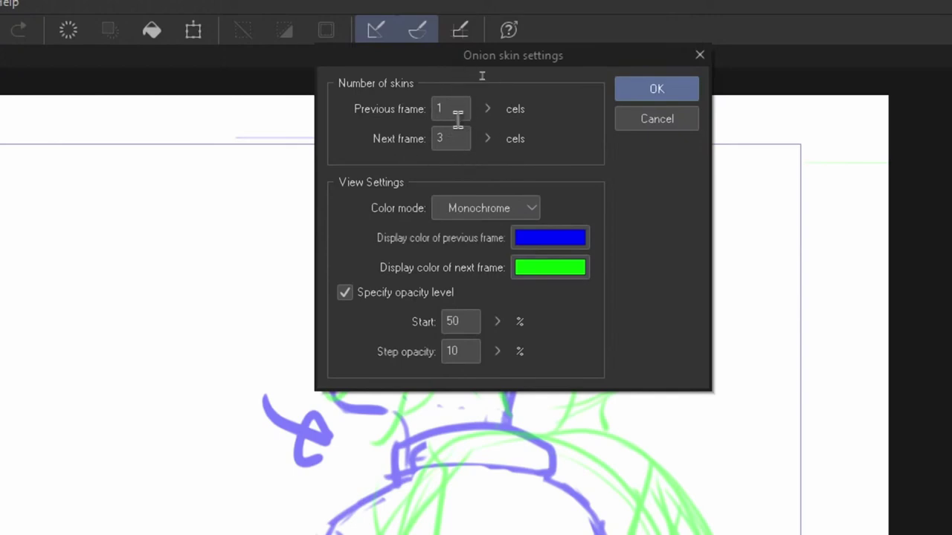
# Step: Set the onion skin to show 1 cel for the next frame and accept the settings
pyautogui.click(488, 139)
pyautogui.moveTo(510, 128); pyautogui.dragTo(503, 142)
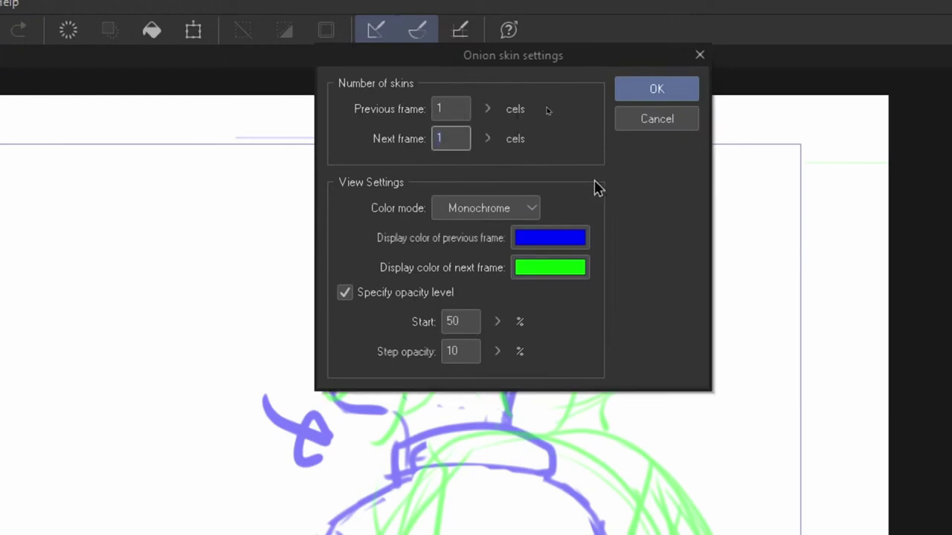
pyautogui.click(669, 89)
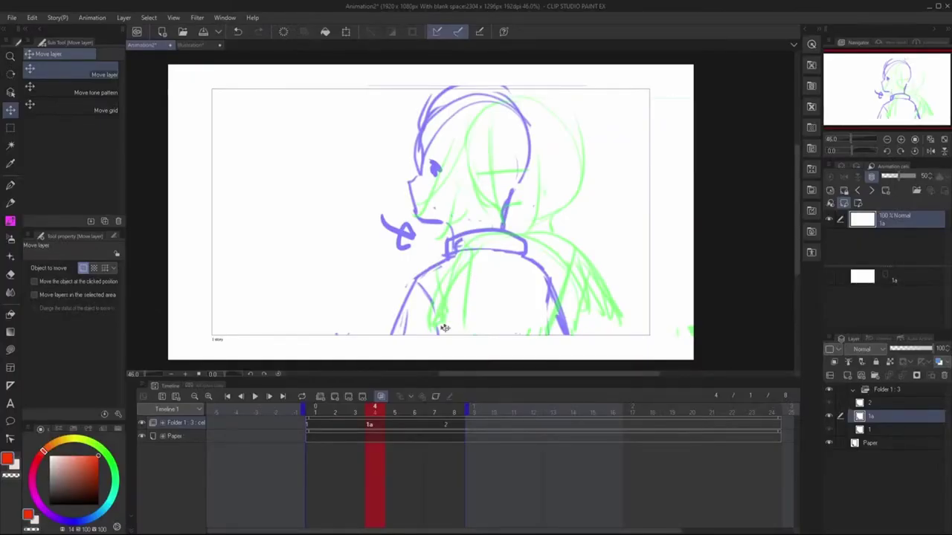
# Step: Sketch the turning head's centre line, jaw, ear and face contour in black on cel 1a, between the onion-skinned poses
pyautogui.click(370, 422)
pyautogui.press('b')
pyautogui.moveTo(396, 145); pyautogui.dragTo(442, 257)
pyautogui.hotkey('ctrl', 'z')
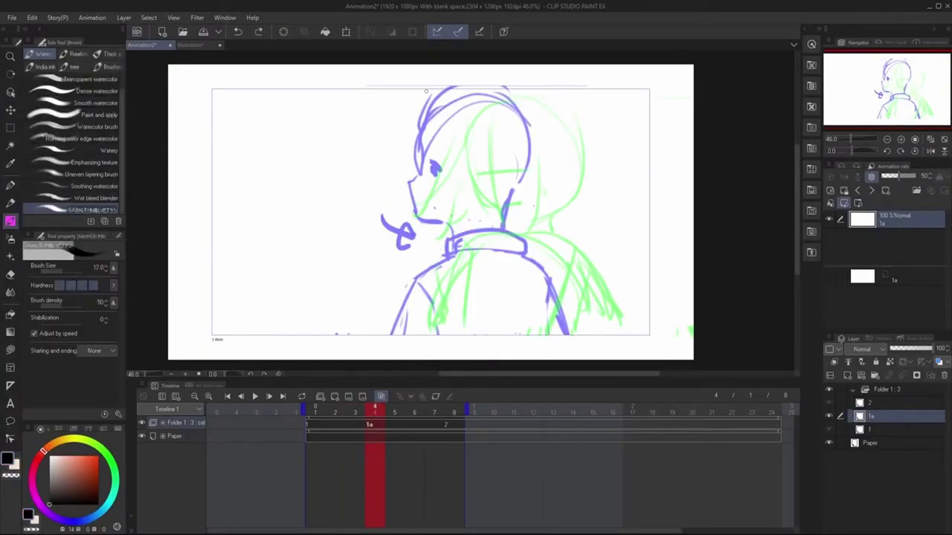
pyautogui.moveTo(336, 128); pyautogui.dragTo(462, 260)
pyautogui.hotkey('ctrl', 'z')
pyautogui.moveTo(464, 110); pyautogui.dragTo(457, 210)
pyautogui.moveTo(428, 163)
pyautogui.mouseDown()
pyautogui.moveTo(431, 199)
pyautogui.moveTo(500, 208)
pyautogui.mouseUp()
pyautogui.moveTo(513, 171); pyautogui.dragTo(510, 187)
pyautogui.moveTo(425, 117); pyautogui.dragTo(426, 156)
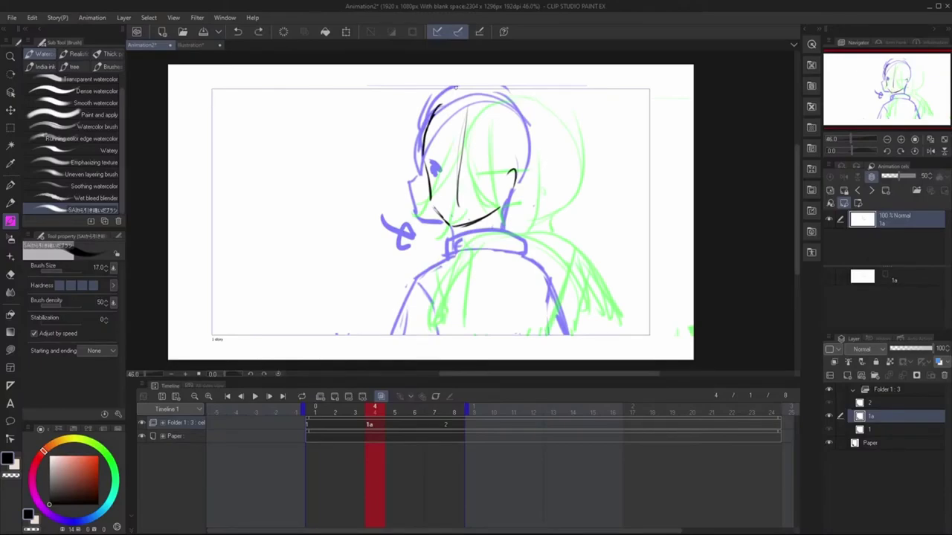
# Step: Add a curved stroke inside the crown of the head on cel 2 at frame 8 and return to frame 4
pyautogui.moveTo(371, 414); pyautogui.dragTo(454, 411)
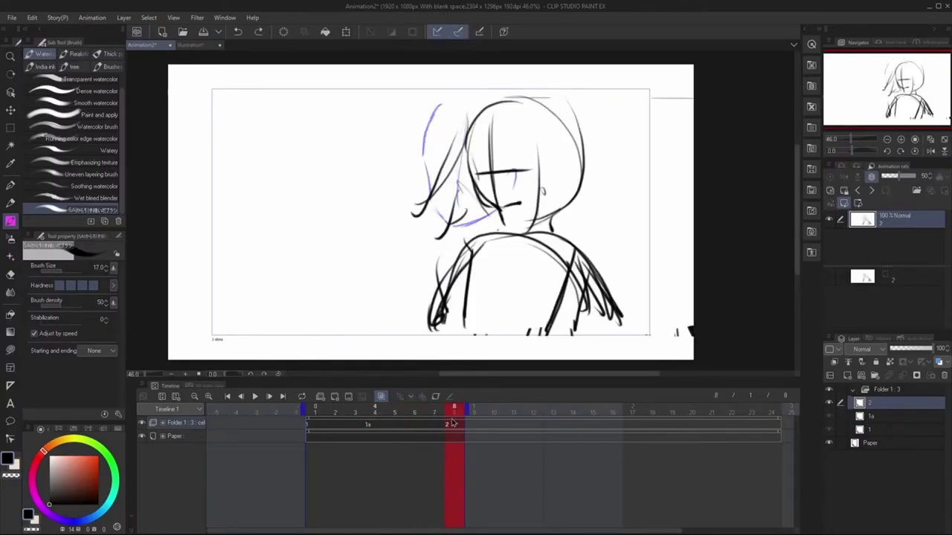
pyautogui.moveTo(566, 173)
pyautogui.mouseDown()
pyautogui.moveTo(547, 99)
pyautogui.moveTo(521, 94)
pyautogui.mouseUp()
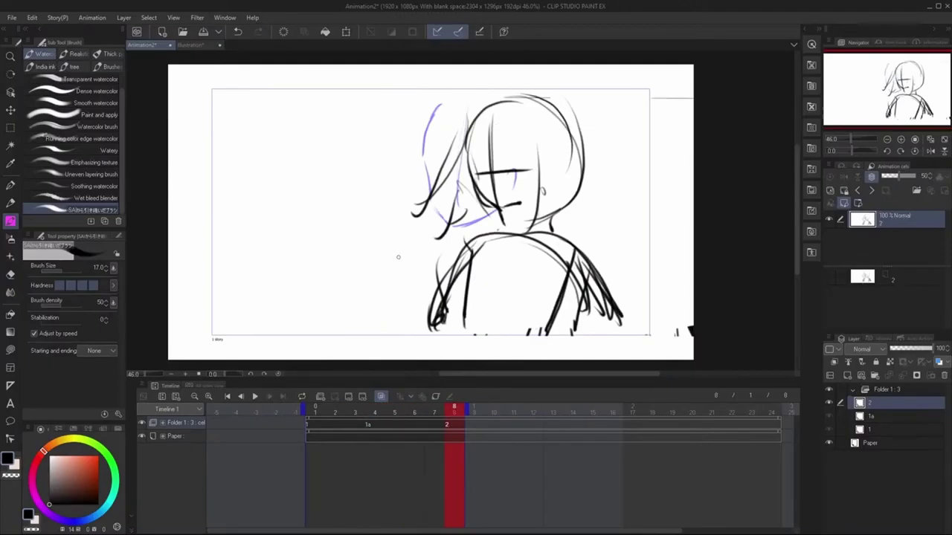
pyautogui.click(373, 414)
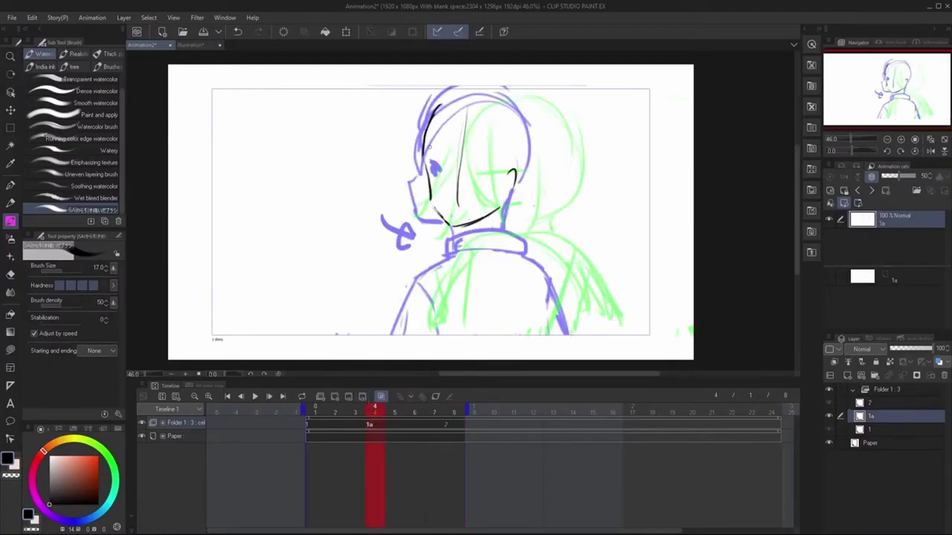
# Step: Shift the face sketch on cel 1a slightly toward the next pose and draw the rounded head outline around it
pyautogui.keyDown('ctrl'); pyautogui.moveTo(425, 157); pyautogui.dragTo(440, 155); pyautogui.keyUp('ctrl')
pyautogui.hotkey('ctrl', 'z')
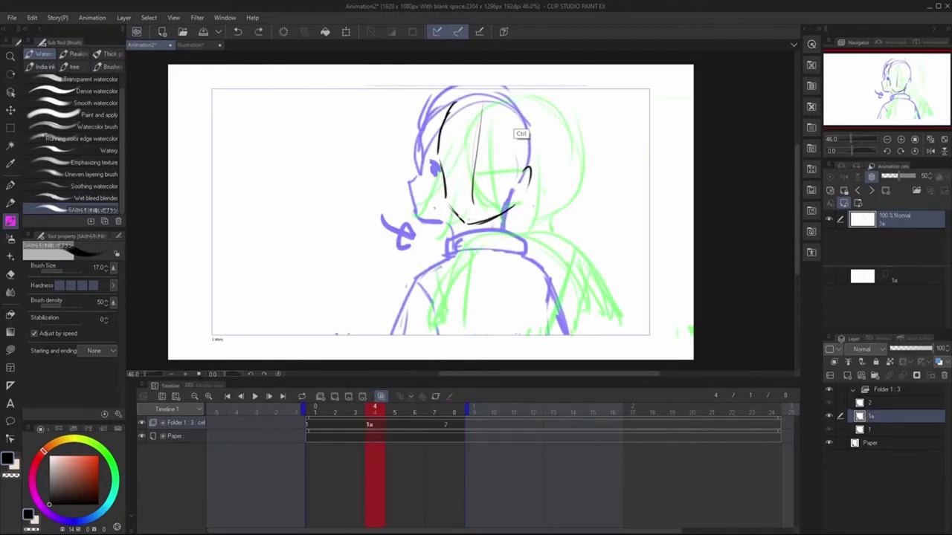
pyautogui.moveTo(459, 102)
pyautogui.mouseDown()
pyautogui.moveTo(525, 89)
pyautogui.moveTo(548, 114)
pyautogui.moveTo(550, 155)
pyautogui.moveTo(551, 183)
pyautogui.mouseUp()
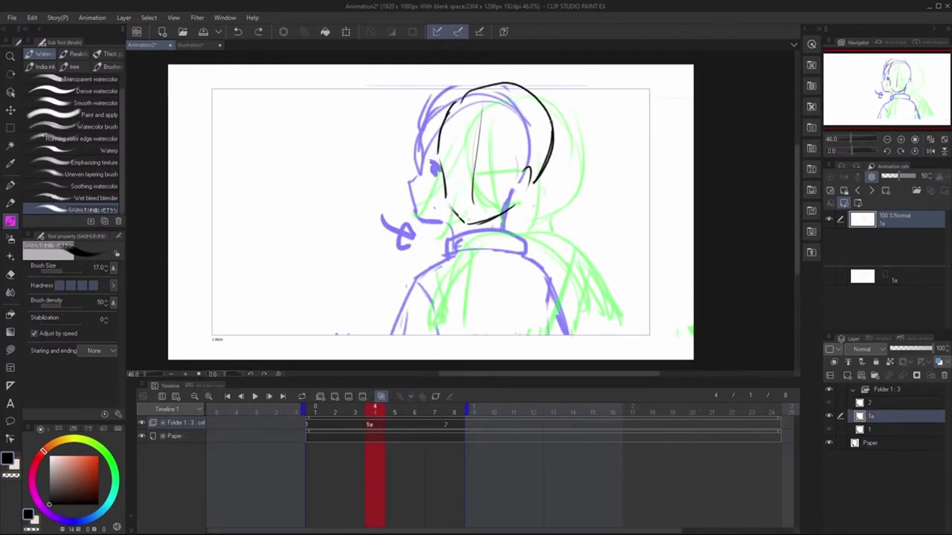
pyautogui.hotkey('ctrl', 'z')
pyautogui.moveTo(444, 121)
pyautogui.mouseDown()
pyautogui.moveTo(518, 90)
pyautogui.moveTo(540, 149)
pyautogui.moveTo(536, 174)
pyautogui.mouseUp()
pyautogui.moveTo(547, 159)
pyautogui.mouseDown()
pyautogui.moveTo(513, 78)
pyautogui.moveTo(449, 110)
pyautogui.moveTo(439, 147)
pyautogui.mouseUp()
pyautogui.moveTo(446, 106)
pyautogui.mouseDown()
pyautogui.moveTo(437, 162)
pyautogui.moveTo(438, 124)
pyautogui.mouseUp()
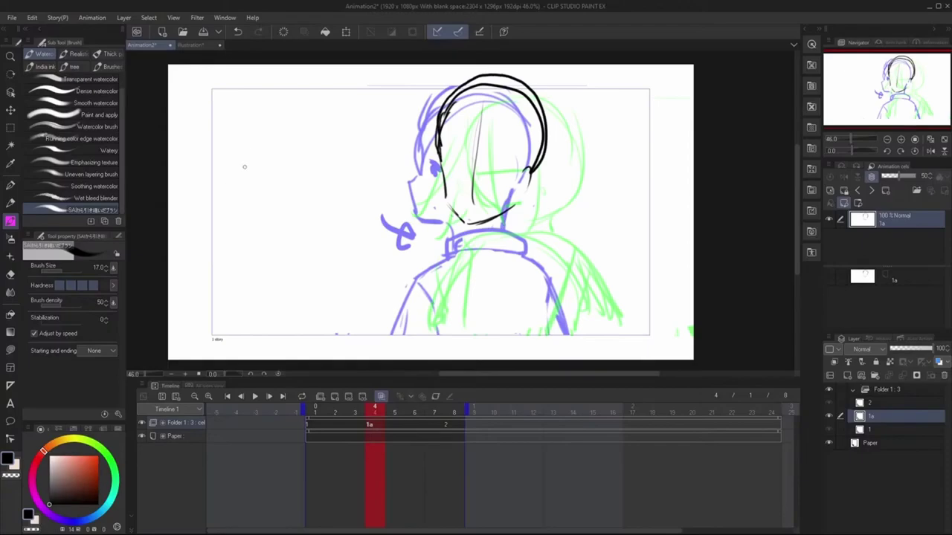
# Step: Draw an explanatory diagram beside the head: A and B joined by a line with a midpoint tick, an arrow and underlines
pyautogui.moveTo(229, 187)
pyautogui.mouseDown()
pyautogui.moveTo(249, 185)
pyautogui.moveTo(245, 171)
pyautogui.mouseUp()
pyautogui.moveTo(345, 156)
pyautogui.mouseDown()
pyautogui.moveTo(344, 196)
pyautogui.moveTo(345, 177)
pyautogui.mouseUp()
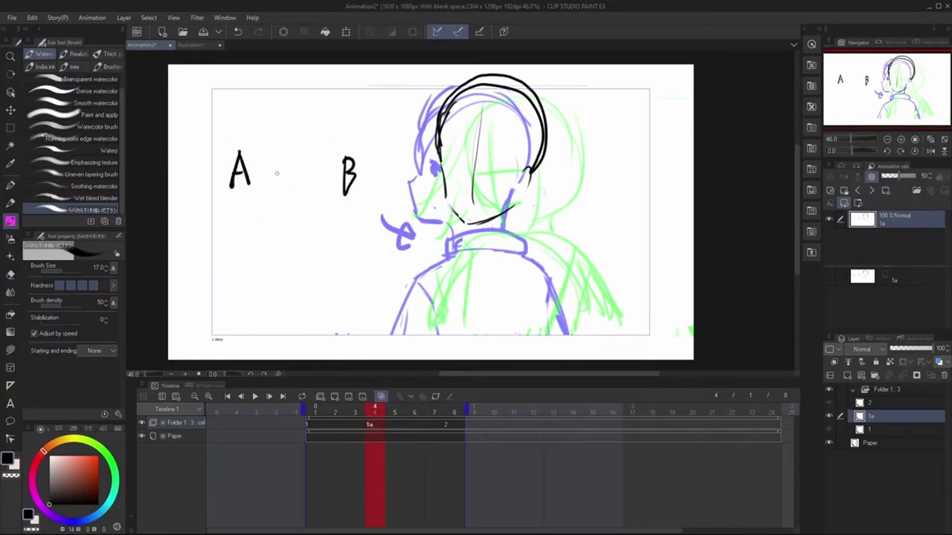
pyautogui.moveTo(255, 175)
pyautogui.mouseDown()
pyautogui.moveTo(327, 175)
pyautogui.moveTo(292, 193)
pyautogui.mouseUp()
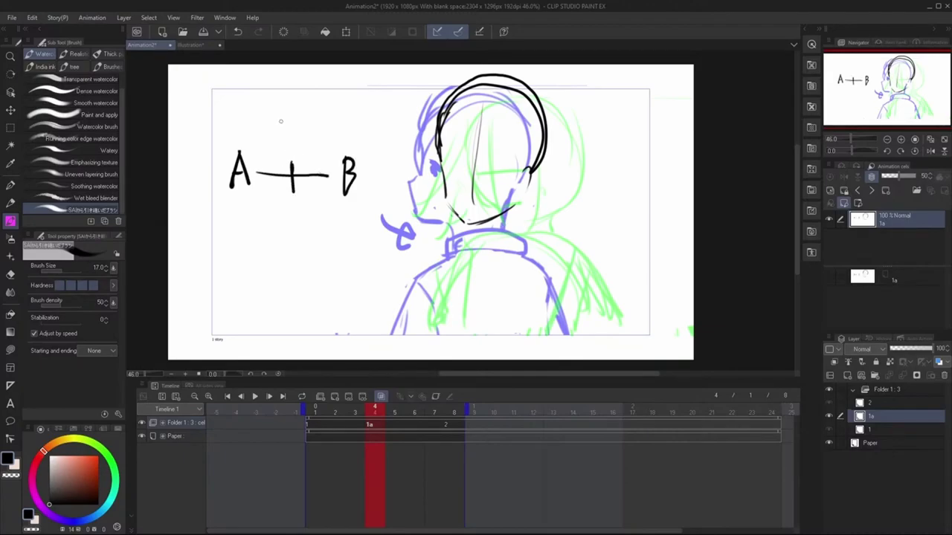
pyautogui.moveTo(291, 113)
pyautogui.mouseDown()
pyautogui.moveTo(292, 152)
pyautogui.moveTo(299, 137)
pyautogui.mouseUp()
pyautogui.moveTo(253, 213); pyautogui.dragTo(349, 214)
pyautogui.moveTo(221, 199); pyautogui.dragTo(349, 212)
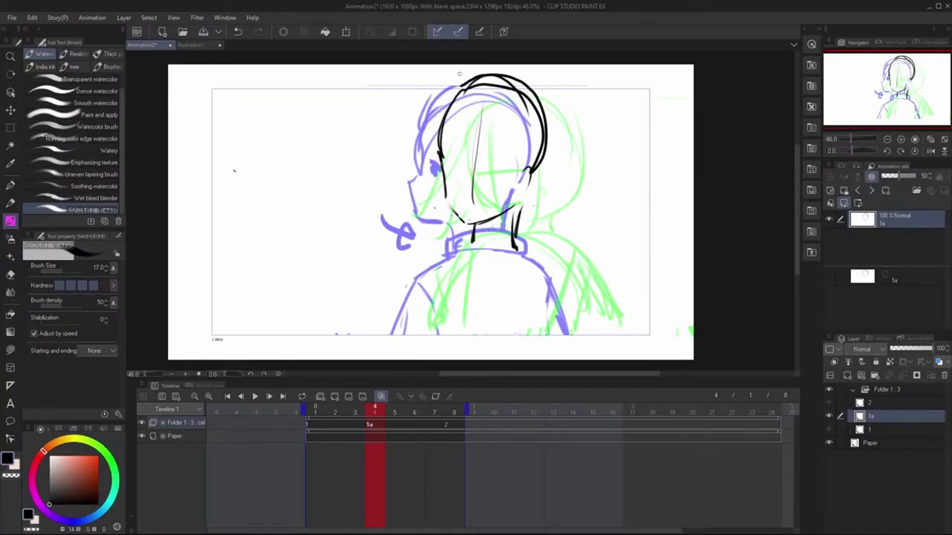
# Step: Erase the top of the head outline on cel 1a and redraw the crown as a lower arc
pyautogui.press('e')
pyautogui.moveTo(470, 90)
pyautogui.mouseDown()
pyautogui.moveTo(457, 73)
pyautogui.moveTo(529, 87)
pyautogui.mouseUp()
pyautogui.press('b')
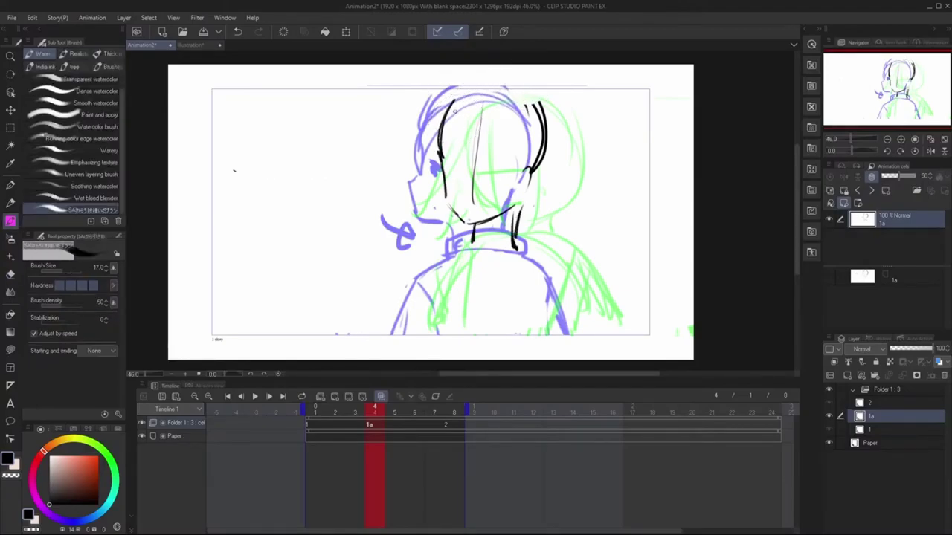
pyautogui.moveTo(455, 112)
pyautogui.mouseDown()
pyautogui.moveTo(477, 95)
pyautogui.moveTo(504, 94)
pyautogui.mouseUp()
pyautogui.hotkey('ctrl', 'z')
pyautogui.moveTo(448, 125)
pyautogui.mouseDown()
pyautogui.moveTo(503, 92)
pyautogui.moveTo(534, 136)
pyautogui.moveTo(533, 124)
pyautogui.mouseUp()
pyautogui.moveTo(445, 166); pyautogui.dragTo(441, 167)
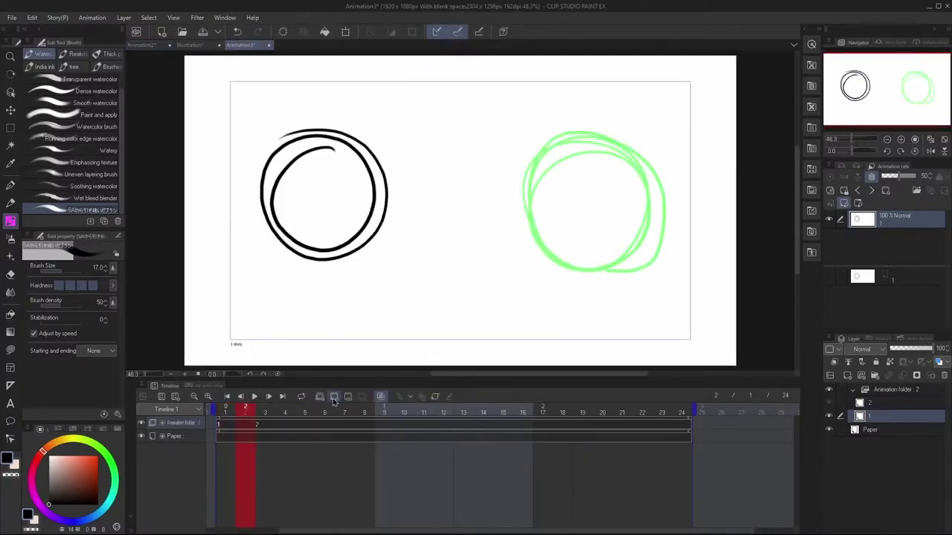
# Step: Add a new cel at frame 2 in Animation3 and draw a circle midway between the two onion-skinned circles
pyautogui.click(380, 395)
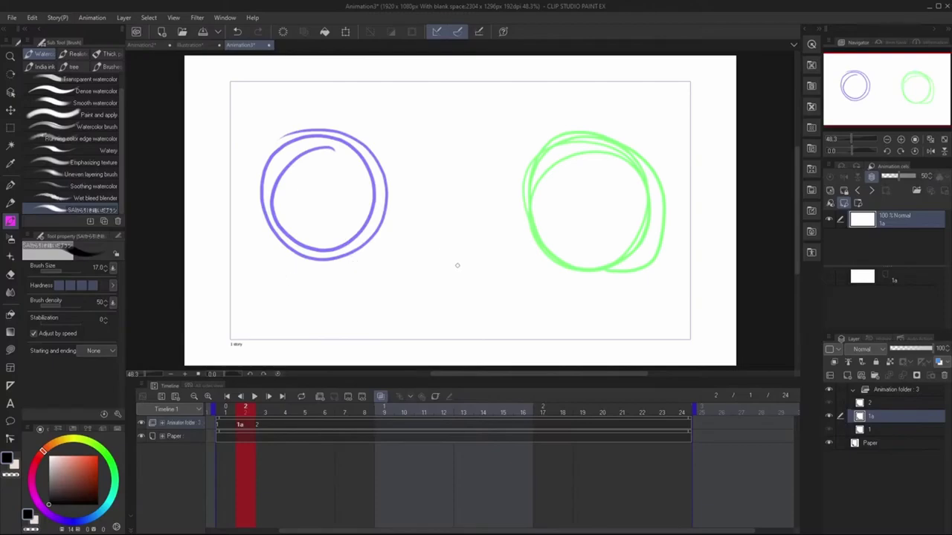
pyautogui.moveTo(457, 265)
pyautogui.mouseDown()
pyautogui.moveTo(413, 257)
pyautogui.moveTo(393, 221)
pyautogui.moveTo(390, 171)
pyautogui.moveTo(427, 140)
pyautogui.moveTo(478, 141)
pyautogui.moveTo(507, 197)
pyautogui.moveTo(488, 257)
pyautogui.moveTo(426, 257)
pyautogui.moveTo(437, 145)
pyautogui.moveTo(501, 175)
pyautogui.moveTo(475, 273)
pyautogui.moveTo(407, 255)
pyautogui.moveTo(404, 176)
pyautogui.moveTo(501, 157)
pyautogui.moveTo(497, 261)
pyautogui.moveTo(429, 260)
pyautogui.mouseUp()
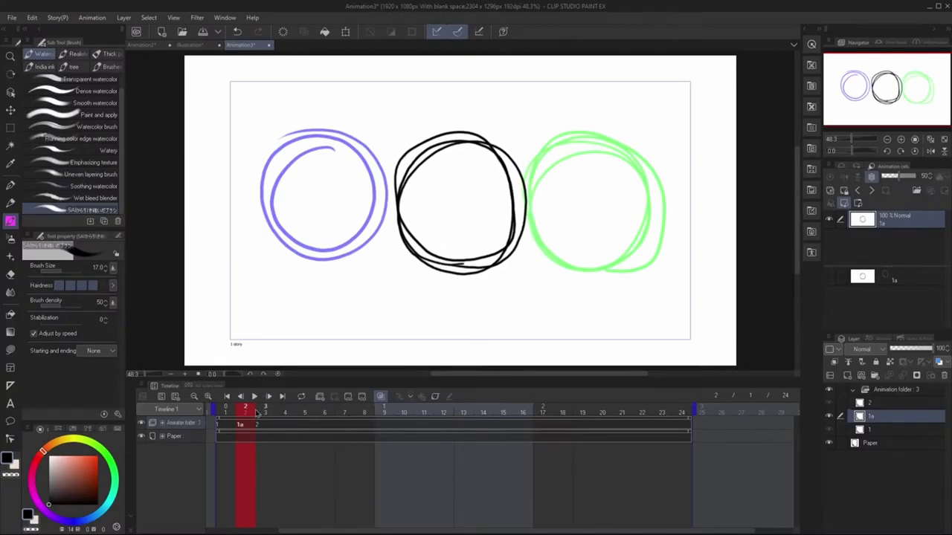
# Step: Play back the three-circle animation from frame 1
pyautogui.click(219, 411)
pyautogui.click(254, 396)
pyautogui.click(254, 397)
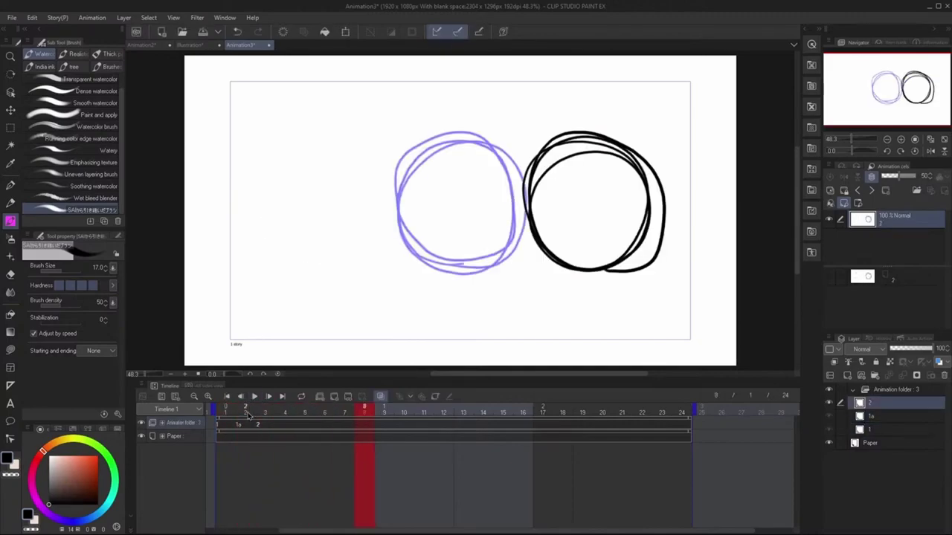
# Step: Move the circle on cel 1a close to the first circle and play back the changed spacing
pyautogui.click(222, 414)
pyautogui.click(240, 424)
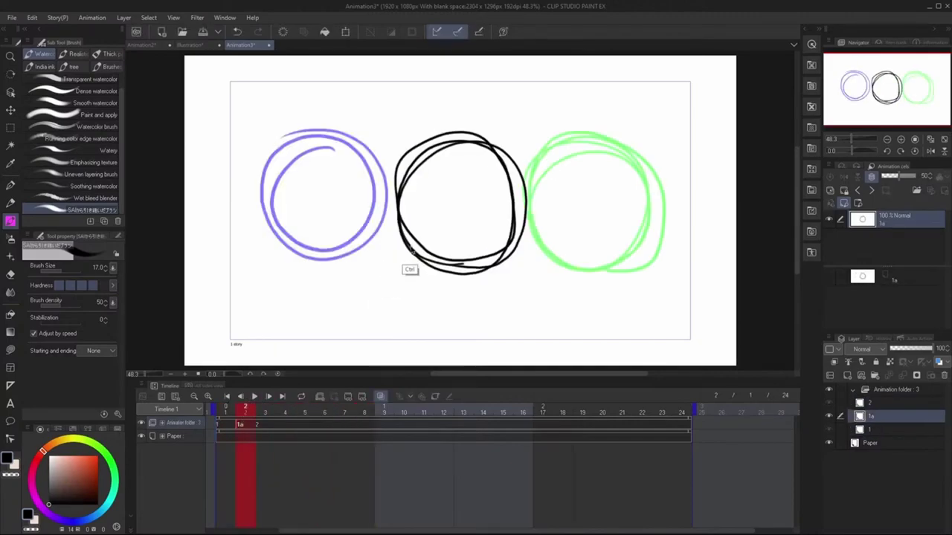
pyautogui.moveTo(411, 250); pyautogui.dragTo(320, 244)
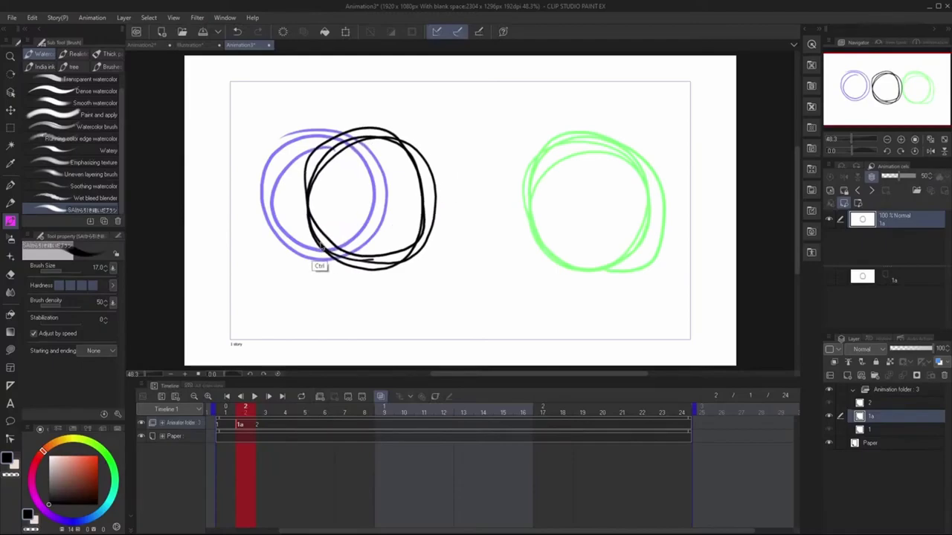
pyautogui.click(254, 396)
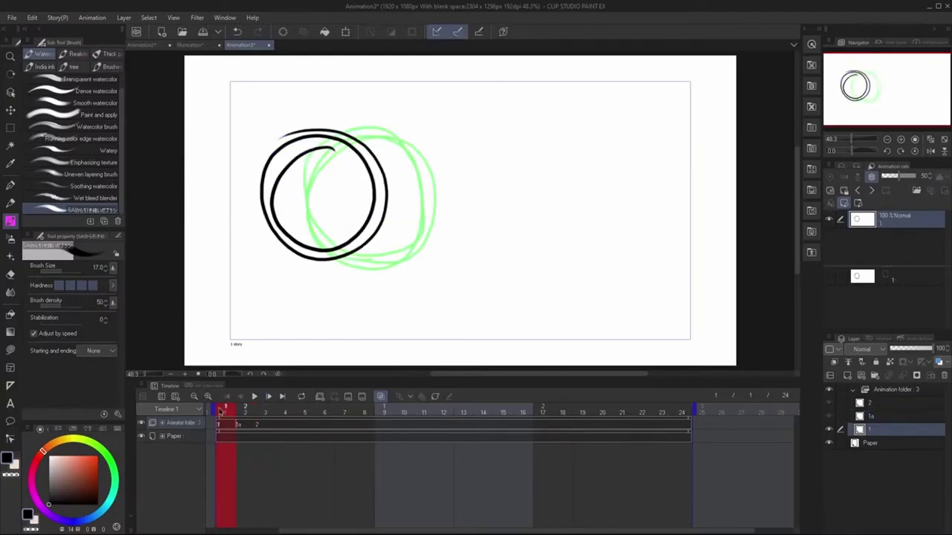
pyautogui.click(253, 397)
# Step: Move cel 2 on the timeline to start at frame 4
pyautogui.click(261, 420)
pyautogui.click(259, 424)
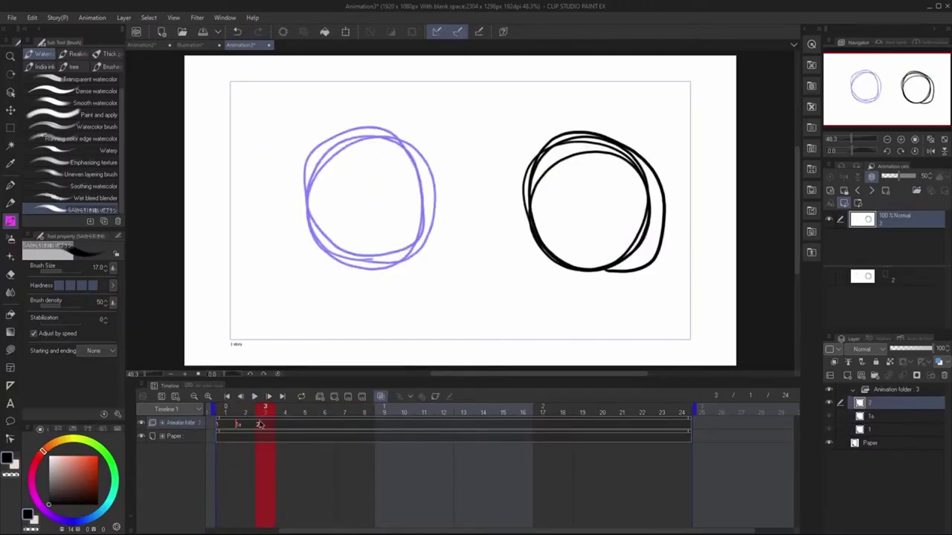
pyautogui.moveTo(246, 414); pyautogui.dragTo(279, 430)
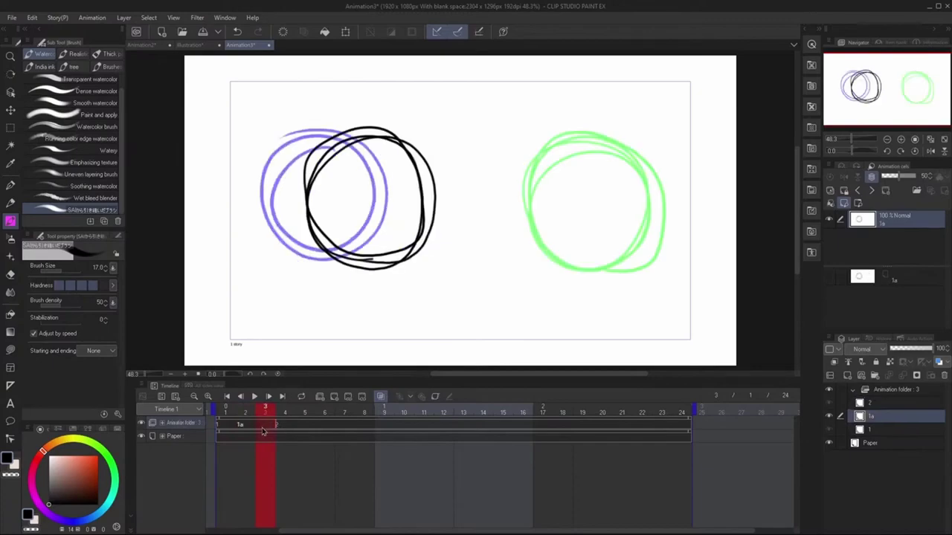
# Step: Add a new cel at frame 3 and draw a circle overlapping the near side of the final circle
pyautogui.click(334, 396)
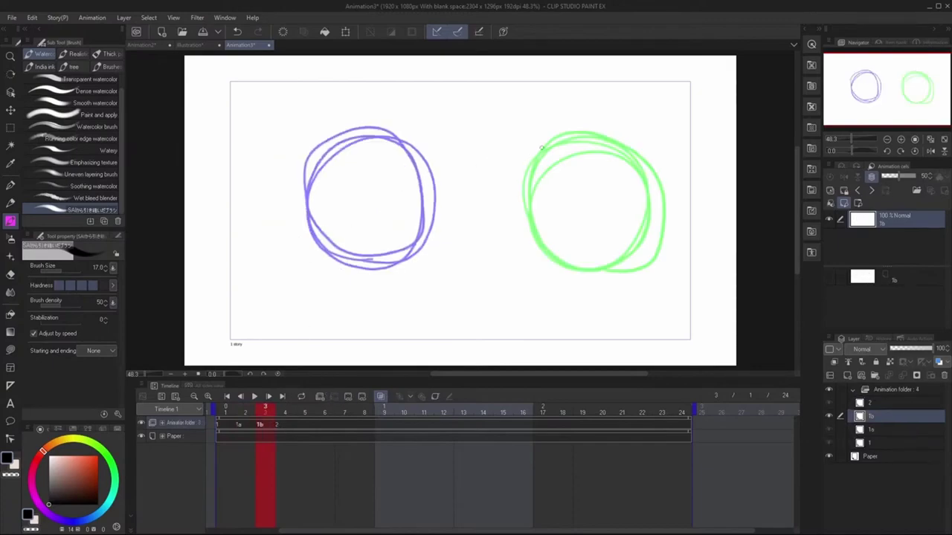
pyautogui.moveTo(599, 165)
pyautogui.mouseDown()
pyautogui.moveTo(533, 134)
pyautogui.moveTo(487, 175)
pyautogui.moveTo(516, 257)
pyautogui.moveTo(590, 255)
pyautogui.moveTo(485, 189)
pyautogui.moveTo(541, 264)
pyautogui.moveTo(607, 194)
pyautogui.moveTo(490, 244)
pyautogui.mouseUp()
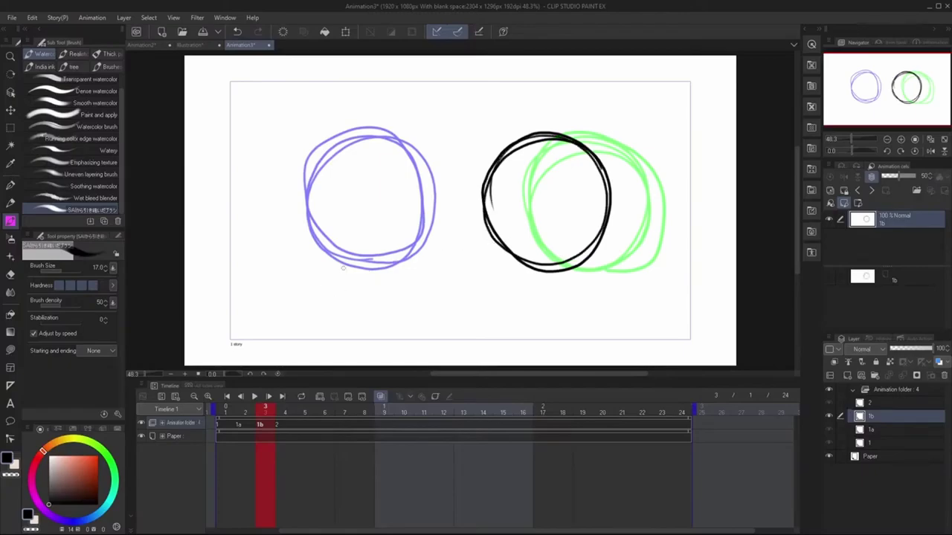
# Step: Play back the four-cel circle animation from frame 1 to check its easing
pyautogui.click(254, 397)
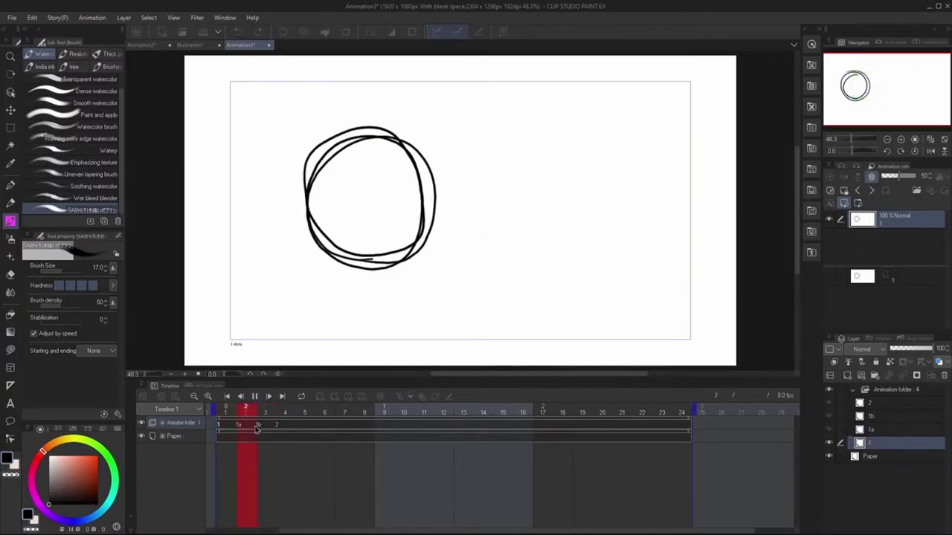
pyautogui.click(241, 412)
pyautogui.click(220, 412)
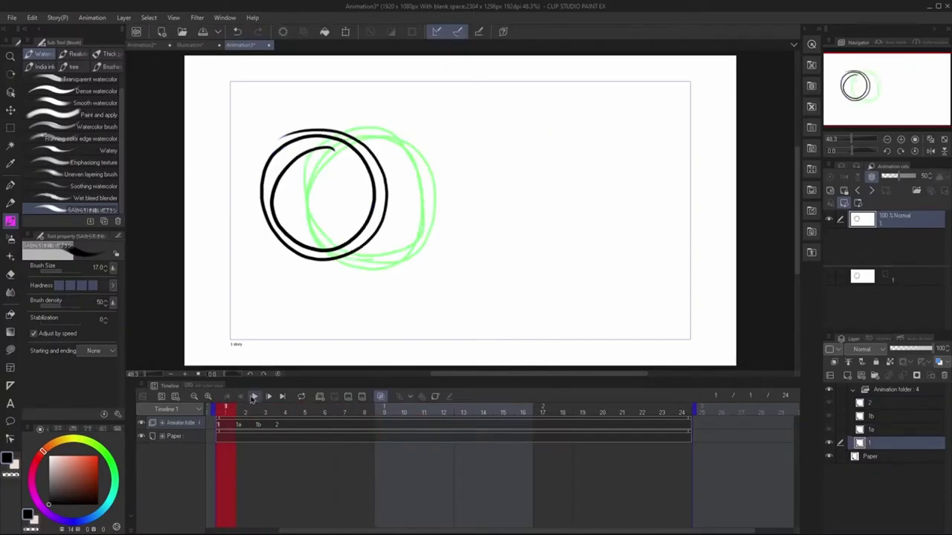
pyautogui.click(255, 397)
pyautogui.click(224, 413)
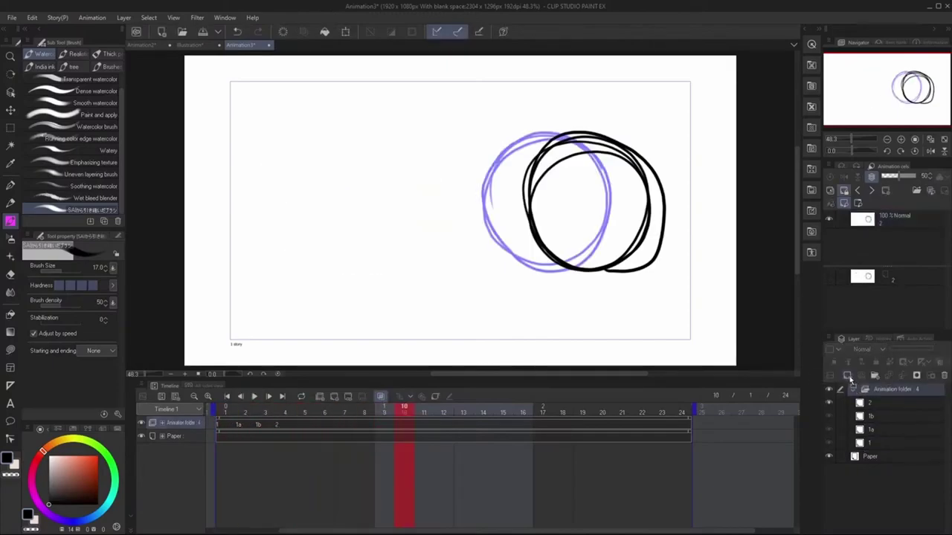
# Step: Duplicate the animation folder and reposition the circle on cel 1a of the original folder
pyautogui.moveTo(863, 390); pyautogui.dragTo(847, 376)
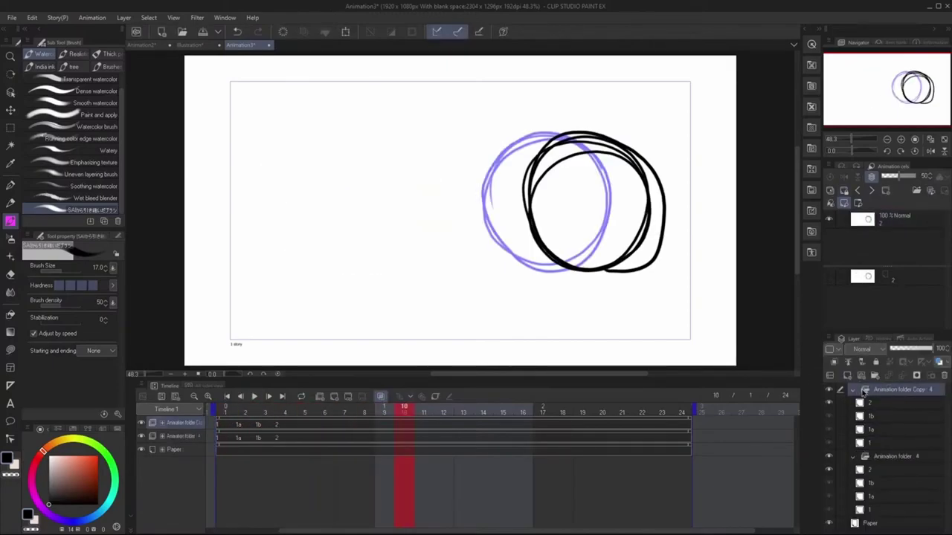
pyautogui.click(239, 437)
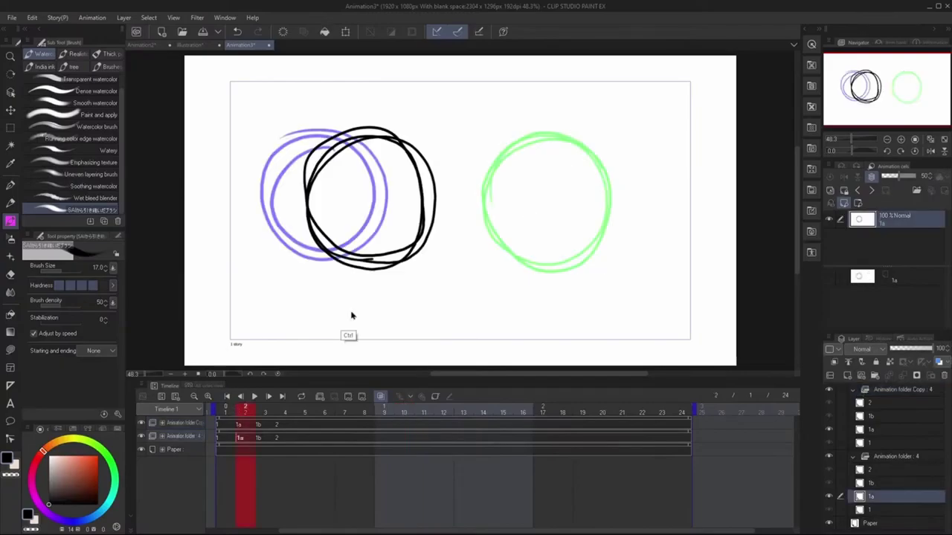
pyautogui.moveTo(352, 315); pyautogui.dragTo(425, 272)
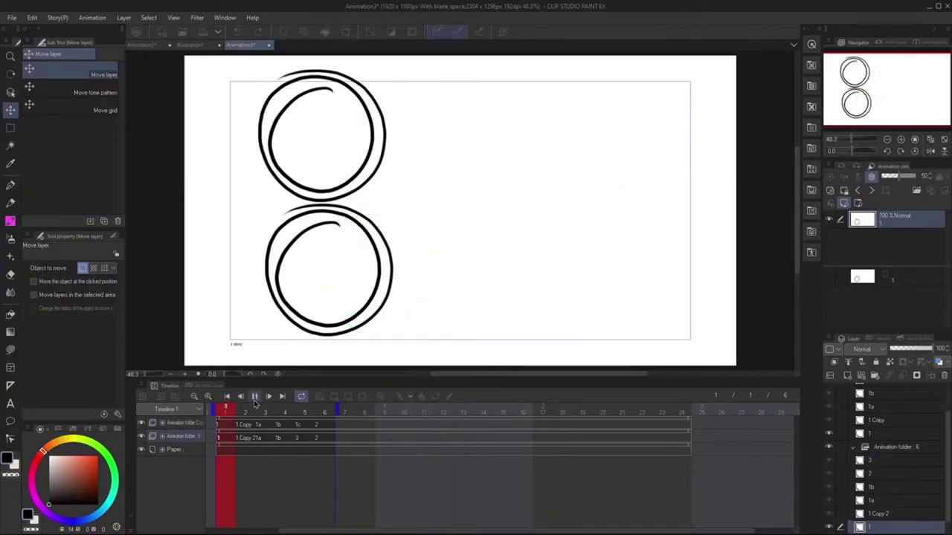
# Step: Play back both circle animations together, play the copied folder alone, and step through the original folder's frames
pyautogui.click(255, 397)
pyautogui.click(255, 397)
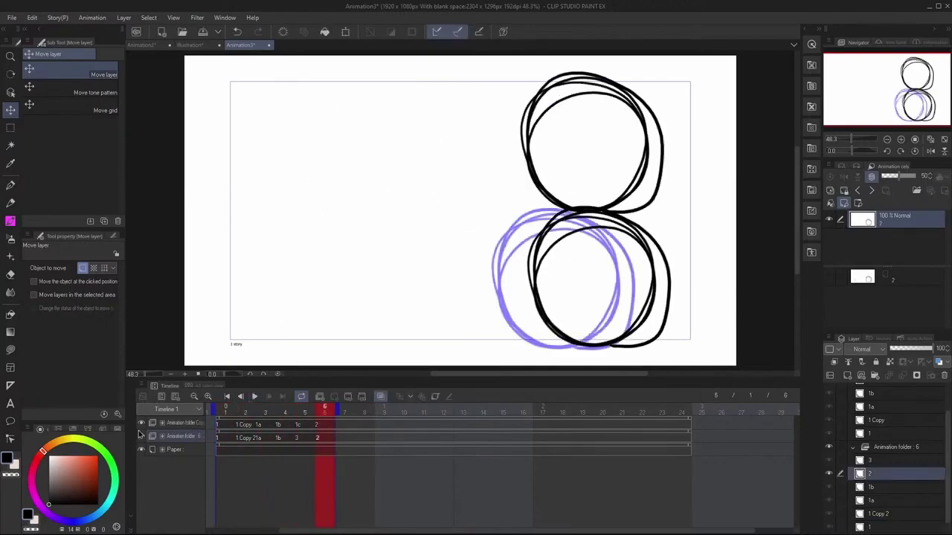
pyautogui.click(254, 397)
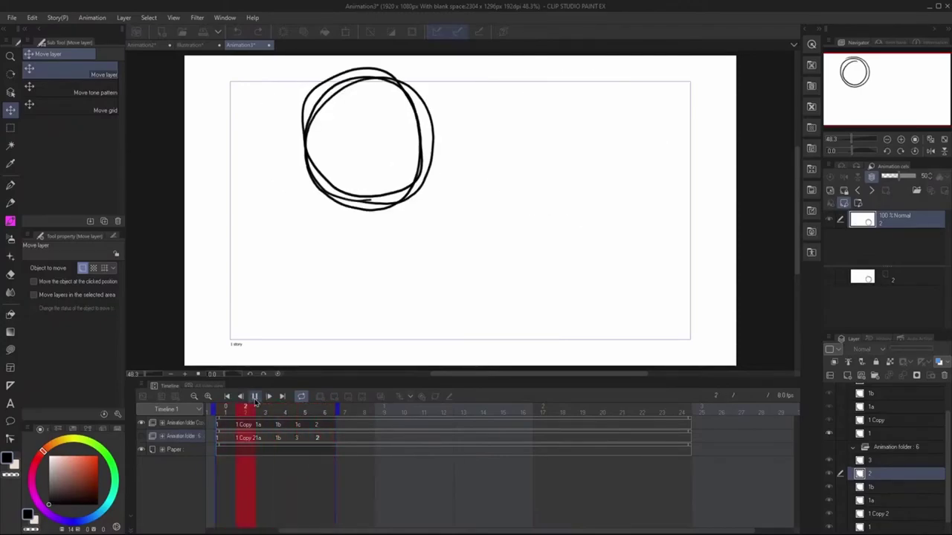
pyautogui.click(253, 397)
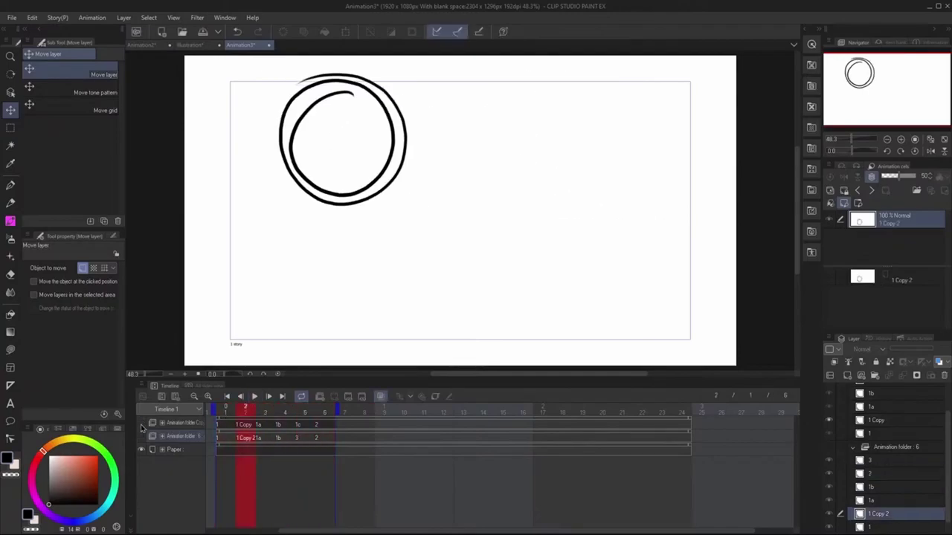
pyautogui.click(268, 396)
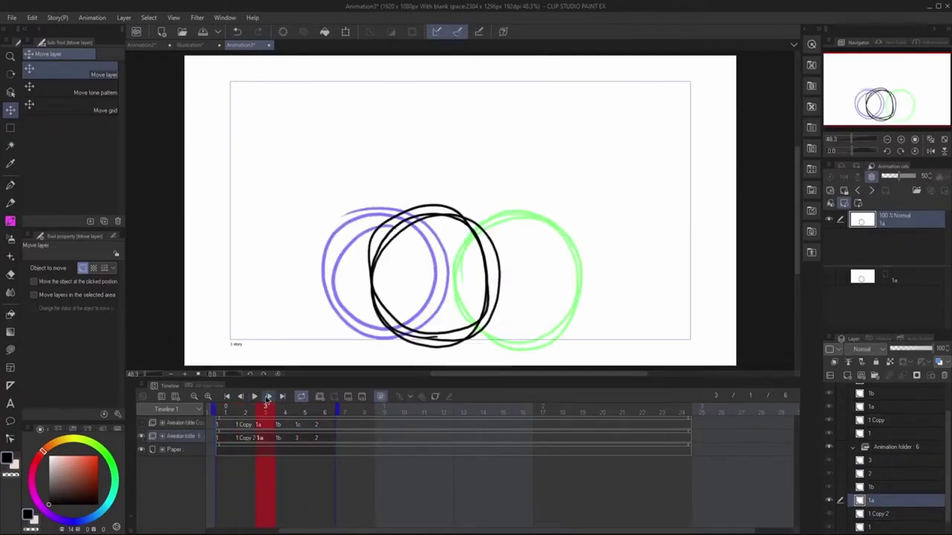
# Step: Play back the circle animation with only the copied folder visible
pyautogui.click(254, 397)
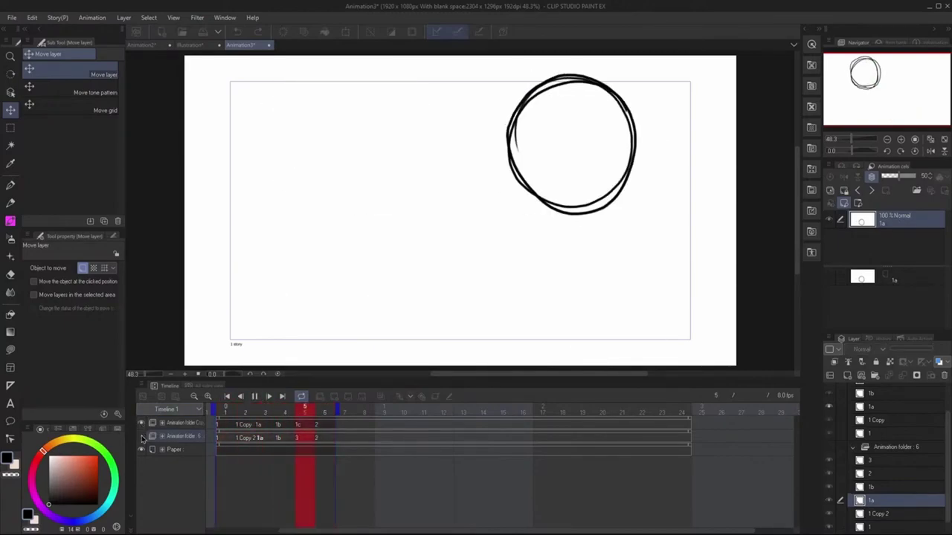
pyautogui.press('space')
# Step: Place a duplicate of the copied folder's cel 1a at frame 4 and move its circle between the neighbouring circles
pyautogui.click(262, 428)
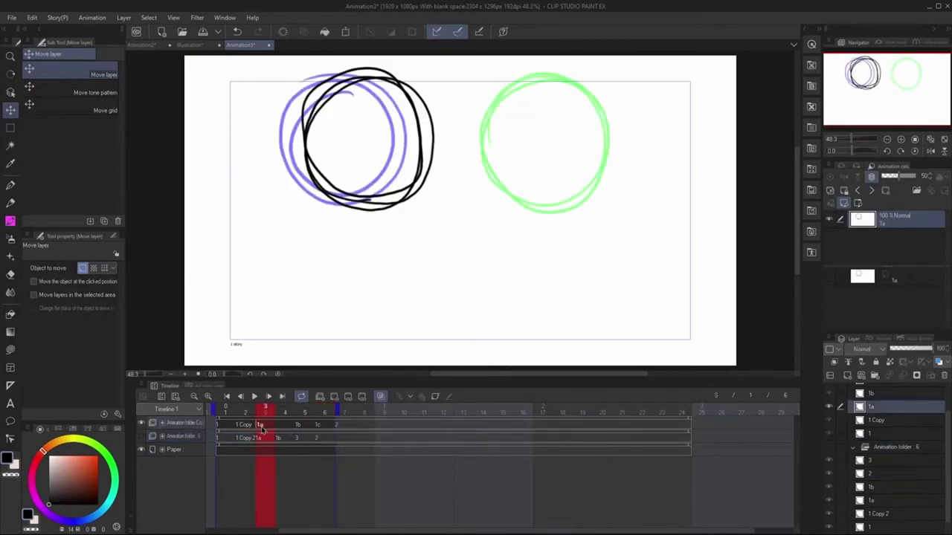
pyautogui.rightClick(261, 429)
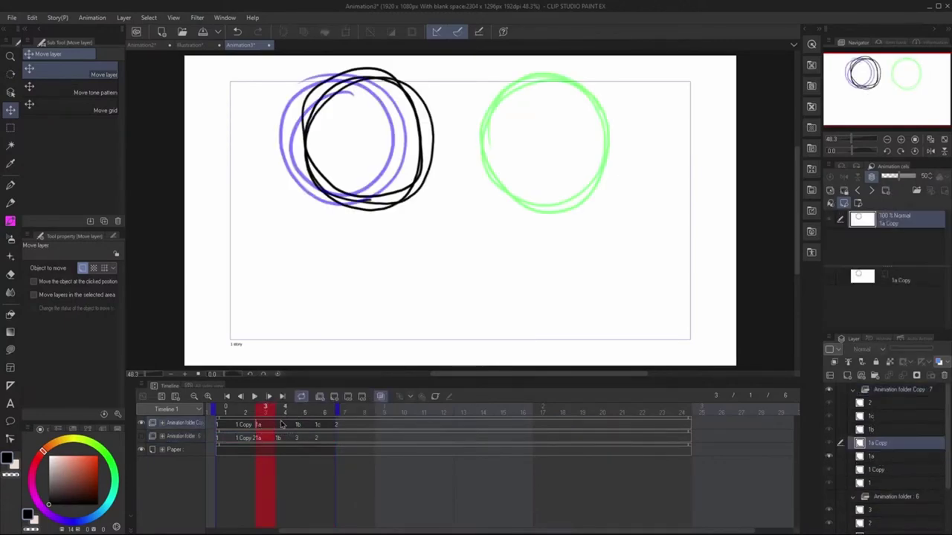
pyautogui.click(283, 425)
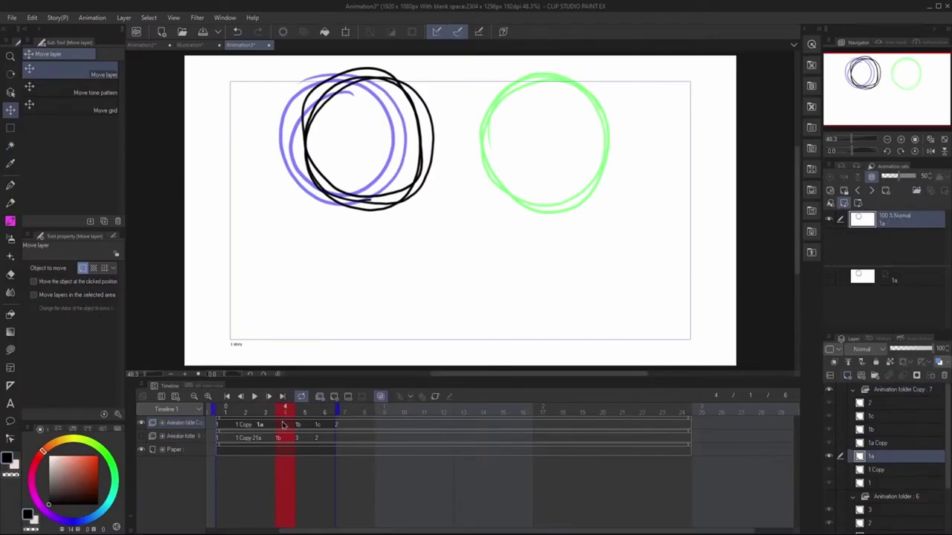
pyautogui.rightClick(283, 425)
pyautogui.click(292, 267)
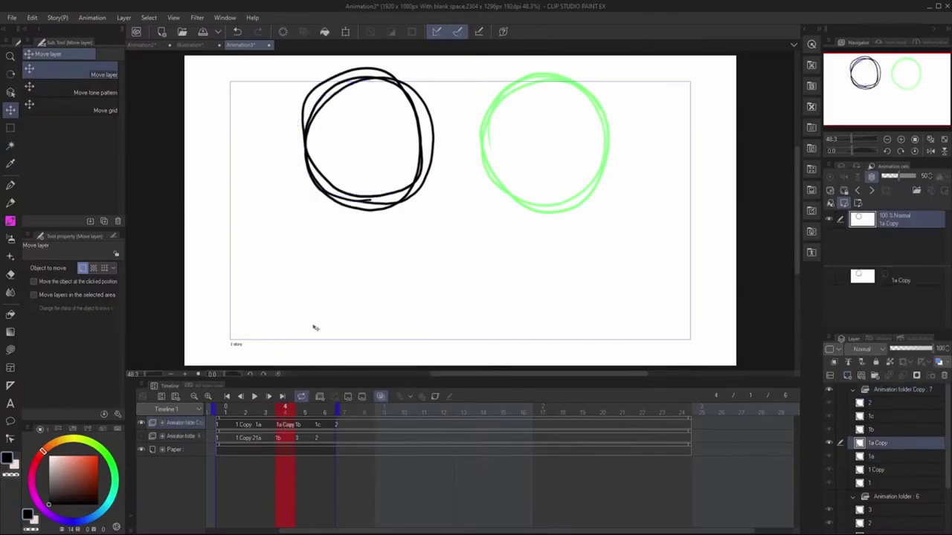
pyautogui.moveTo(386, 256); pyautogui.dragTo(467, 260)
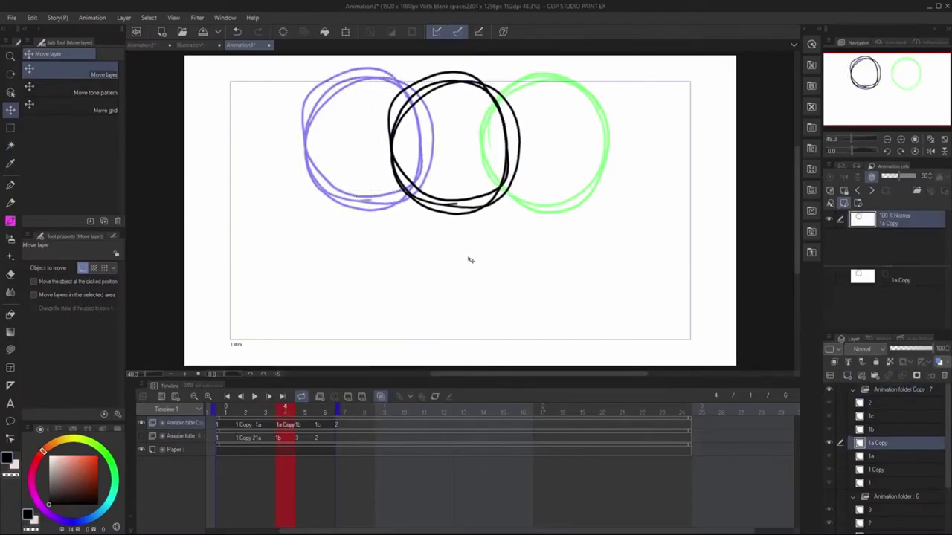
# Step: Extend the playback range to frame 7 and play the copied folder's circle animation from frame 1
pyautogui.moveTo(290, 414); pyautogui.dragTo(225, 415)
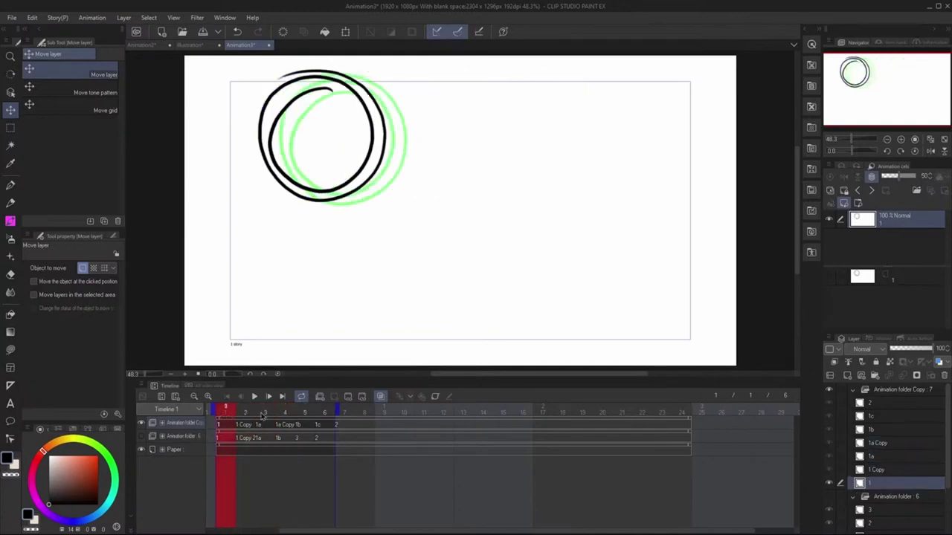
pyautogui.moveTo(336, 408); pyautogui.dragTo(356, 408)
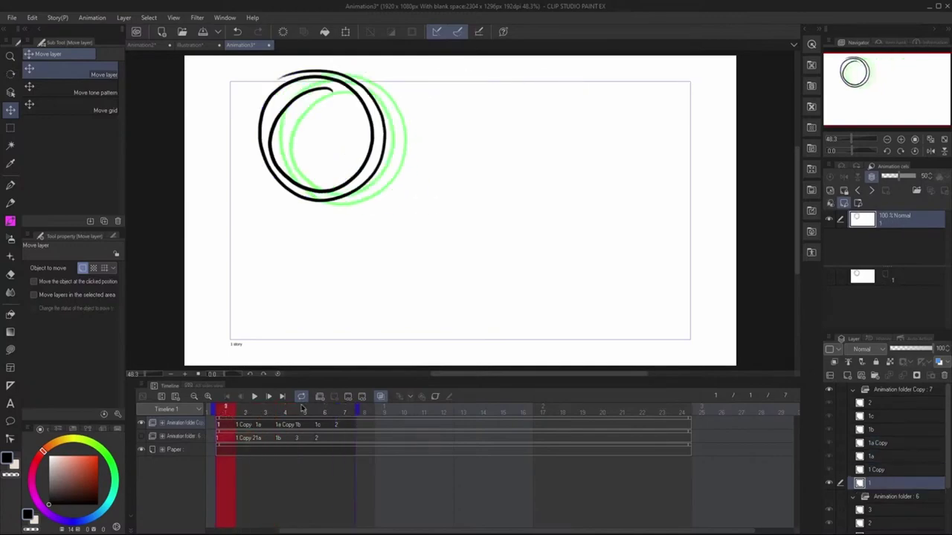
pyautogui.click(255, 396)
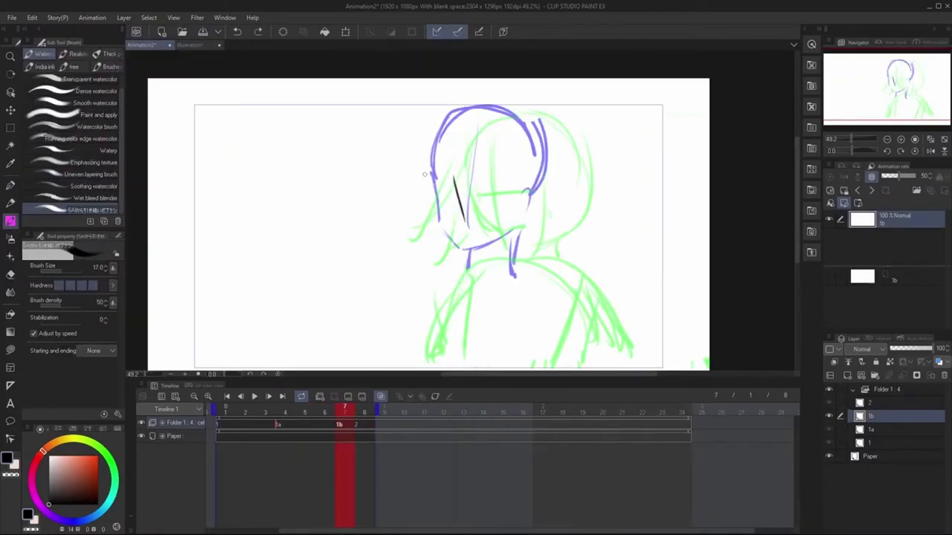
# Step: In Animation2, draw a short horizontal chin line with a centre tick on cel 1b at frame 7
pyautogui.press('b')
pyautogui.scroll(3, 520, 282)
pyautogui.moveTo(577, 271); pyautogui.dragTo(443, 255)
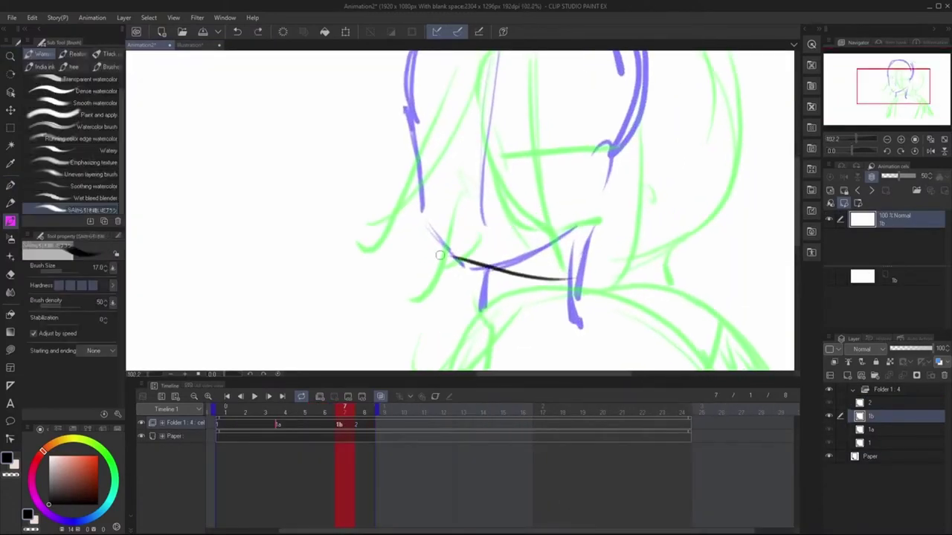
pyautogui.hotkey('ctrl', 'z')
pyautogui.moveTo(562, 273)
pyautogui.mouseDown()
pyautogui.moveTo(466, 263)
pyautogui.moveTo(490, 278)
pyautogui.moveTo(468, 277)
pyautogui.mouseUp()
pyautogui.hotkey('ctrl', 'z')
pyautogui.moveTo(550, 279); pyautogui.dragTo(469, 277)
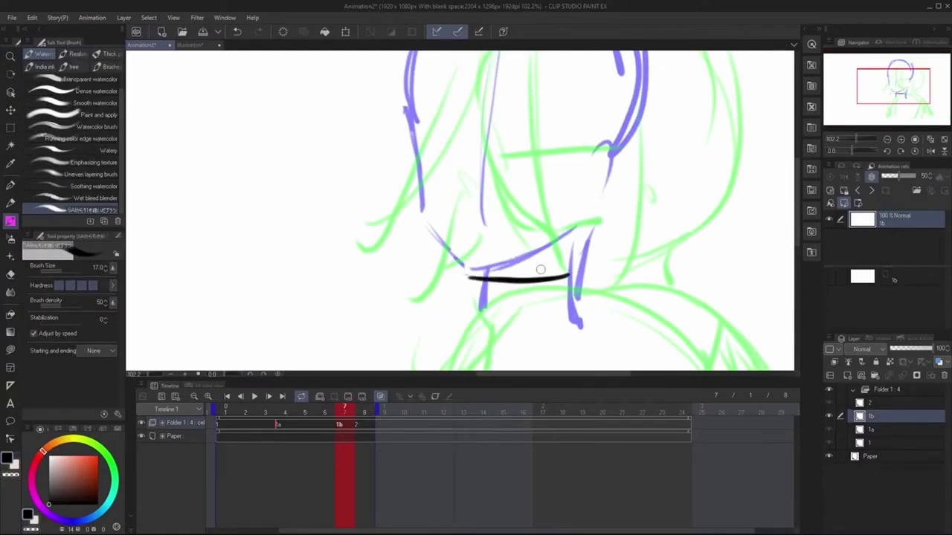
pyautogui.moveTo(543, 257)
pyautogui.mouseDown()
pyautogui.moveTo(543, 301)
pyautogui.moveTo(539, 264)
pyautogui.moveTo(484, 263)
pyautogui.moveTo(427, 283)
pyautogui.moveTo(433, 269)
pyautogui.mouseUp()
pyautogui.hotkey('ctrl', 'z')
# Step: Draw the slanted jaw line rising from the chin on cel 1b and undo the trial stroke across the crown
pyautogui.hotkey('ctrl', 'z')
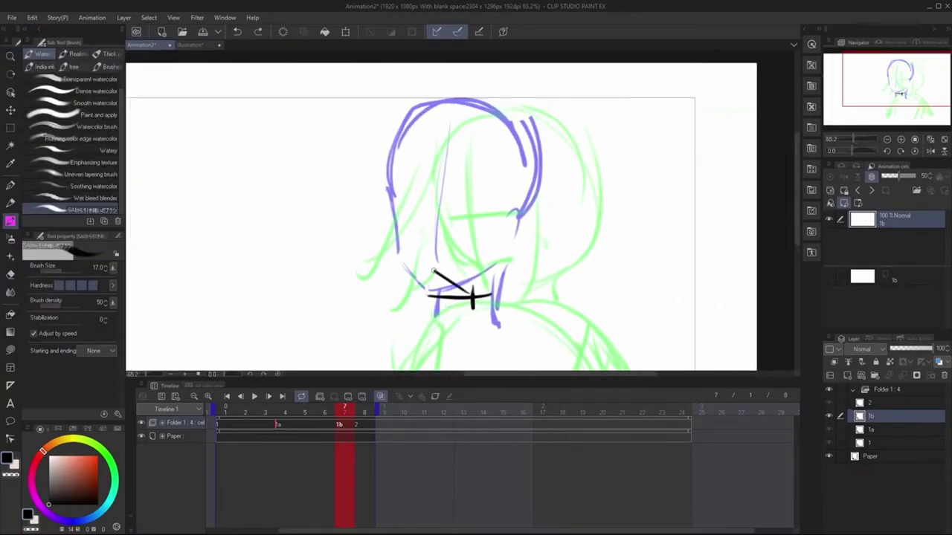
pyautogui.moveTo(468, 297); pyautogui.dragTo(435, 269)
pyautogui.hotkey('ctrl', 'z')
pyautogui.hotkey('ctrl', 'z')
pyautogui.moveTo(429, 99)
pyautogui.mouseDown()
pyautogui.moveTo(543, 115)
pyautogui.moveTo(539, 124)
pyautogui.mouseUp()
pyautogui.hotkey('ctrl', 'z')
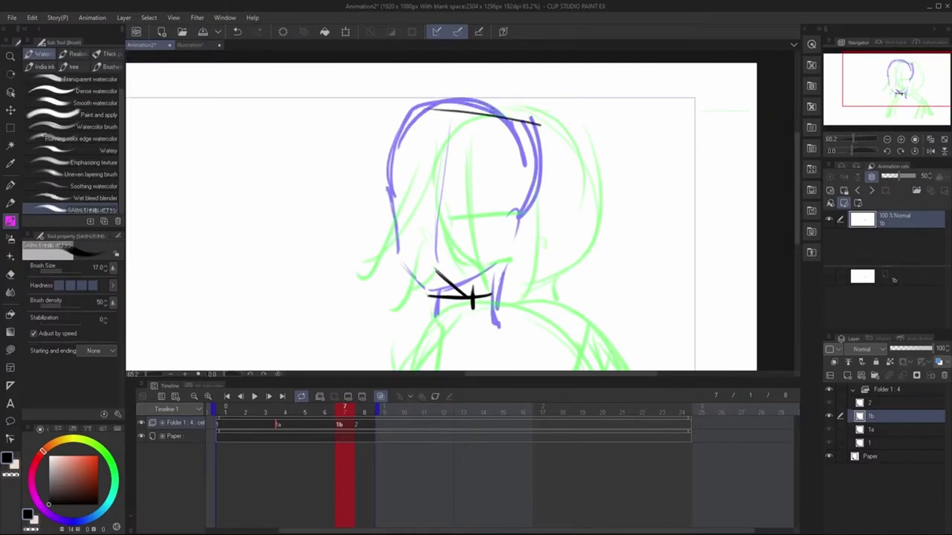
# Step: Draw the front curve of the face on cel 1b from the crown down to the jaw line
pyautogui.hotkey('ctrl', 'z')
pyautogui.moveTo(444, 110); pyautogui.dragTo(407, 164)
pyautogui.hotkey('ctrl', 'z')
pyautogui.moveTo(445, 110)
pyautogui.mouseDown()
pyautogui.moveTo(415, 159)
pyautogui.moveTo(418, 195)
pyautogui.mouseUp()
pyautogui.hotkey('ctrl', 'z')
pyautogui.moveTo(427, 159)
pyautogui.mouseDown()
pyautogui.moveTo(418, 206)
pyautogui.moveTo(423, 234)
pyautogui.mouseUp()
pyautogui.moveTo(419, 195); pyautogui.dragTo(431, 257)
pyautogui.moveTo(421, 221); pyautogui.dragTo(431, 258)
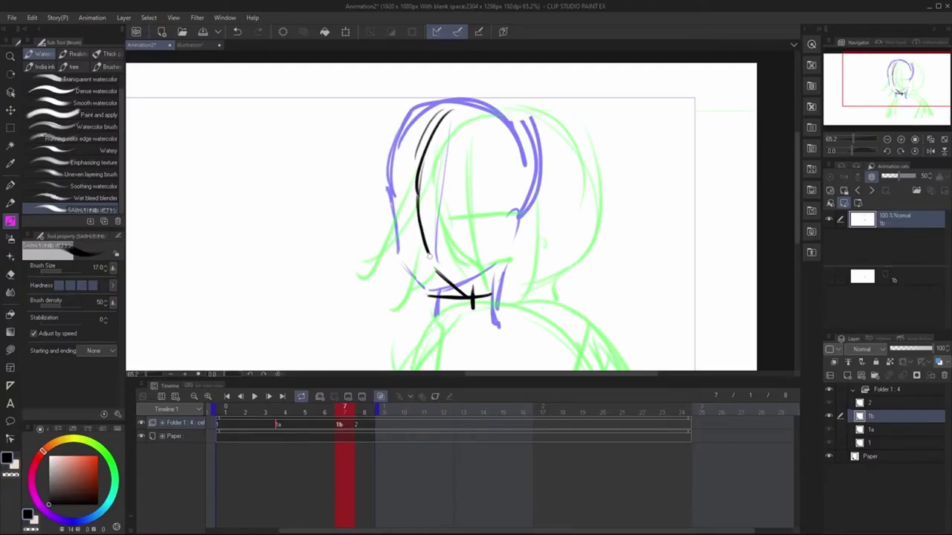
pyautogui.hotkey('ctrl', 'z')
pyautogui.hotkey('ctrl', 'space')
pyautogui.moveTo(417, 183); pyautogui.dragTo(468, 183)
pyautogui.hotkey('ctrl', 'z')
pyautogui.moveTo(430, 228); pyautogui.dragTo(395, 229)
pyautogui.press('b')
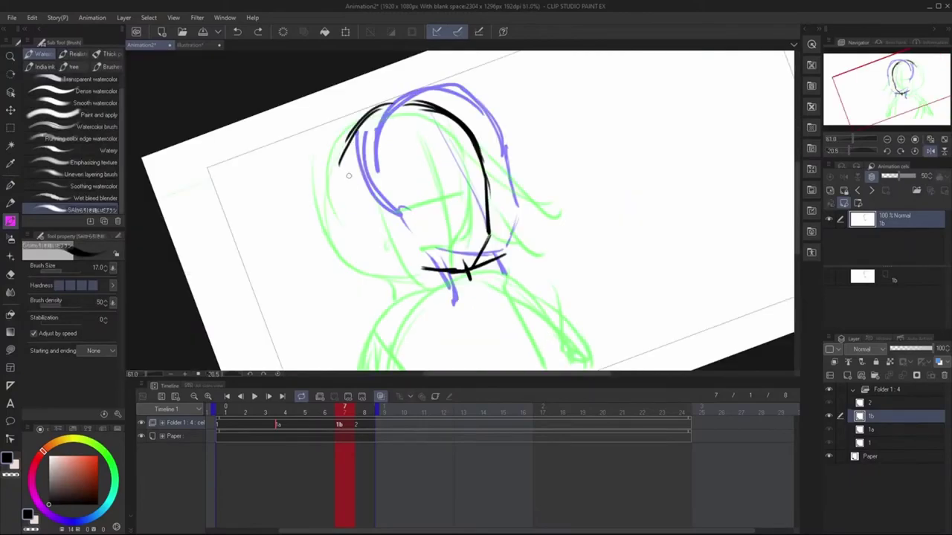
# Step: Complete the head outline on cel 1b around the back of the skull to the chin, and reset the canvas rotation
pyautogui.moveTo(348, 150); pyautogui.dragTo(340, 203)
pyautogui.moveTo(345, 151)
pyautogui.mouseDown()
pyautogui.moveTo(344, 215)
pyautogui.moveTo(337, 183)
pyautogui.moveTo(356, 239)
pyautogui.moveTo(420, 273)
pyautogui.mouseUp()
pyautogui.hotkey('ctrl', 'z')
pyautogui.hotkey('ctrl', 'space')
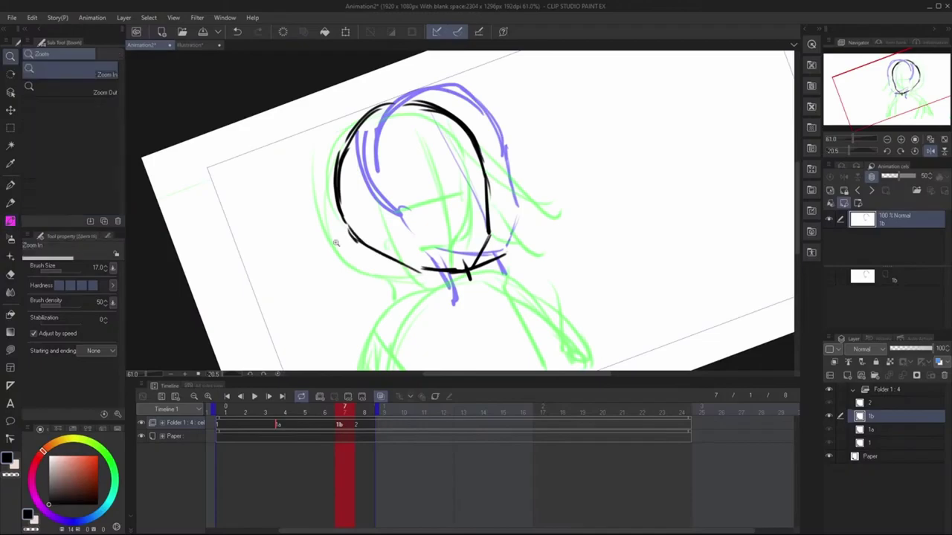
pyautogui.moveTo(334, 242); pyautogui.dragTo(322, 240)
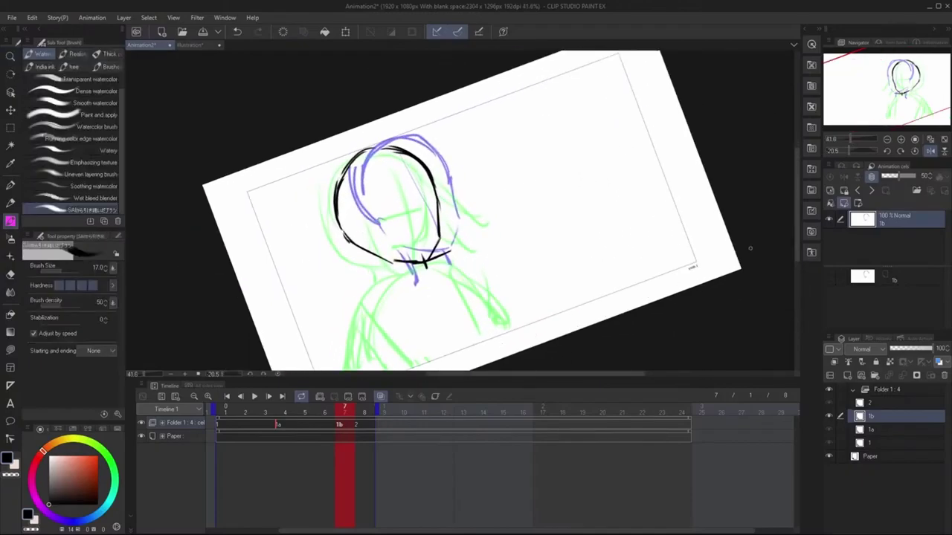
pyautogui.click(915, 151)
# Step: Play back the head-turn animation and scrub through its early frames
pyautogui.click(254, 396)
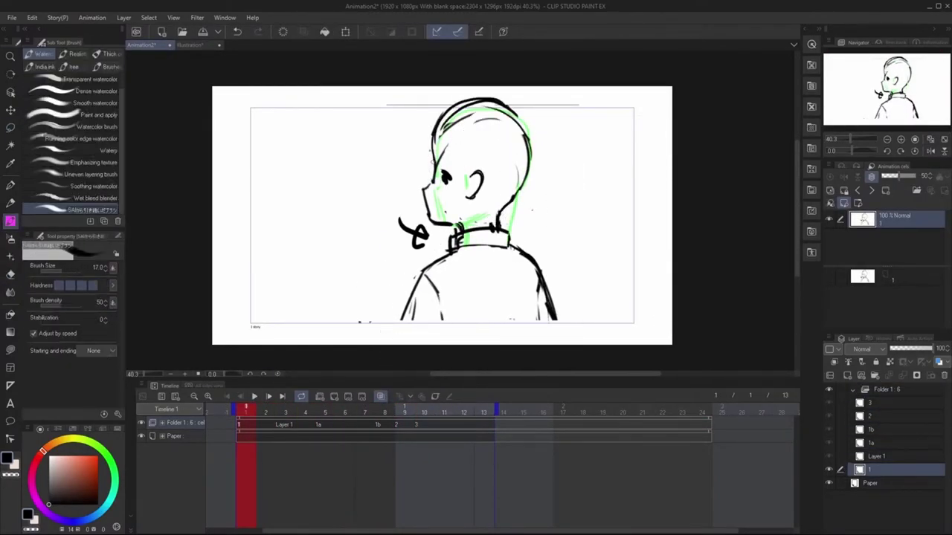
pyautogui.click(286, 432)
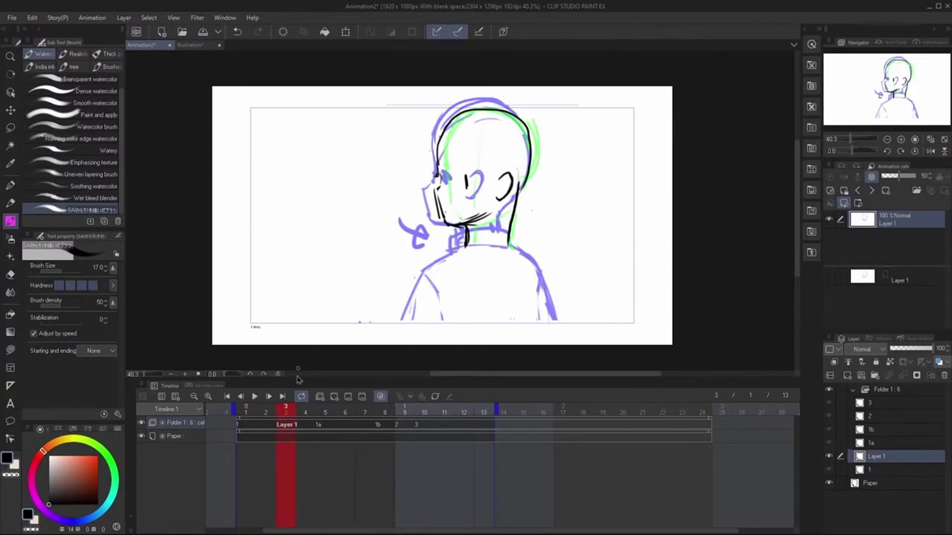
pyautogui.click(336, 432)
pyautogui.moveTo(336, 433); pyautogui.dragTo(266, 432)
# Step: Sketch the torso and arm lines on cel 1a at frame 5 and on the Layer 1 cel at frame 3
pyautogui.click(325, 433)
pyautogui.moveTo(453, 246); pyautogui.dragTo(434, 331)
pyautogui.moveTo(525, 260)
pyautogui.mouseDown()
pyautogui.moveTo(506, 344)
pyautogui.moveTo(524, 340)
pyautogui.mouseUp()
pyautogui.click(285, 433)
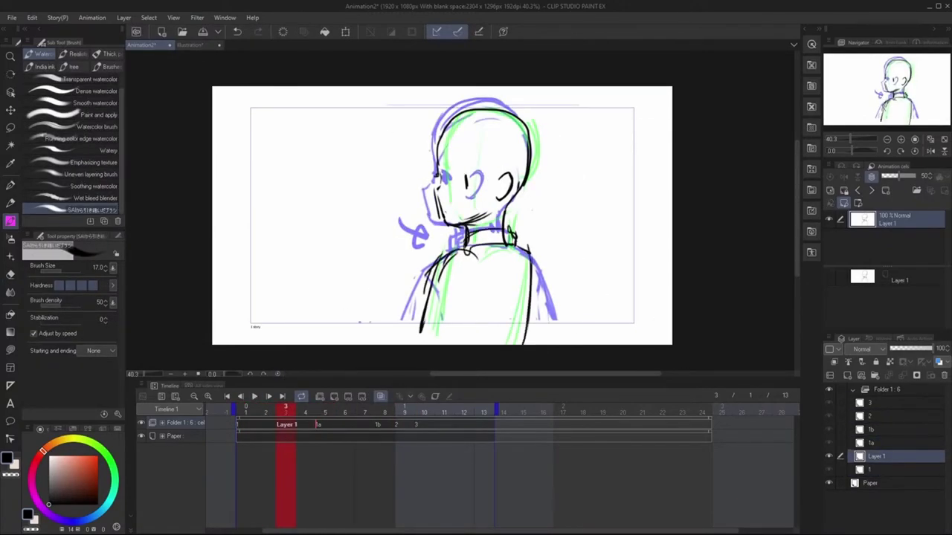
pyautogui.moveTo(438, 256); pyautogui.dragTo(410, 340)
pyautogui.click(325, 433)
pyautogui.moveTo(484, 287); pyautogui.dragTo(467, 328)
pyautogui.moveTo(526, 287); pyautogui.dragTo(496, 343)
# Step: Sketch the ear and neck strokes on cel 1b at frame 8
pyautogui.press('Right')
pyautogui.press('Right')
pyautogui.press('Right')
pyautogui.hotkey('ctrl', 'z')
pyautogui.moveTo(532, 176); pyautogui.dragTo(537, 192)
pyautogui.moveTo(497, 231); pyautogui.dragTo(500, 245)
pyautogui.press('Left')
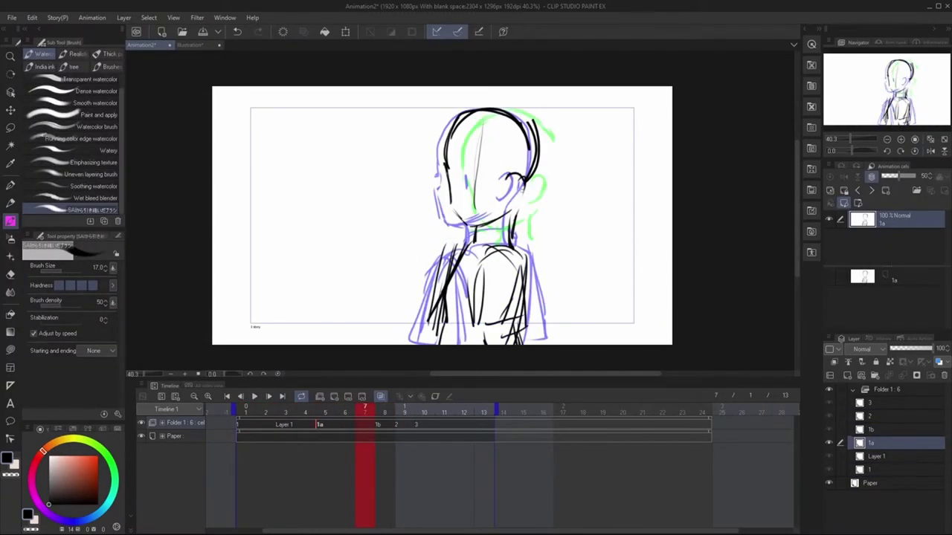
# Step: Step through the last in-between frames and play back the full head turn to check the motion
pyautogui.press('Right')
pyautogui.press('Right')
pyautogui.press('Right')
pyautogui.press('Left')
pyautogui.click(254, 396)
pyautogui.click(254, 397)
pyautogui.press('m')
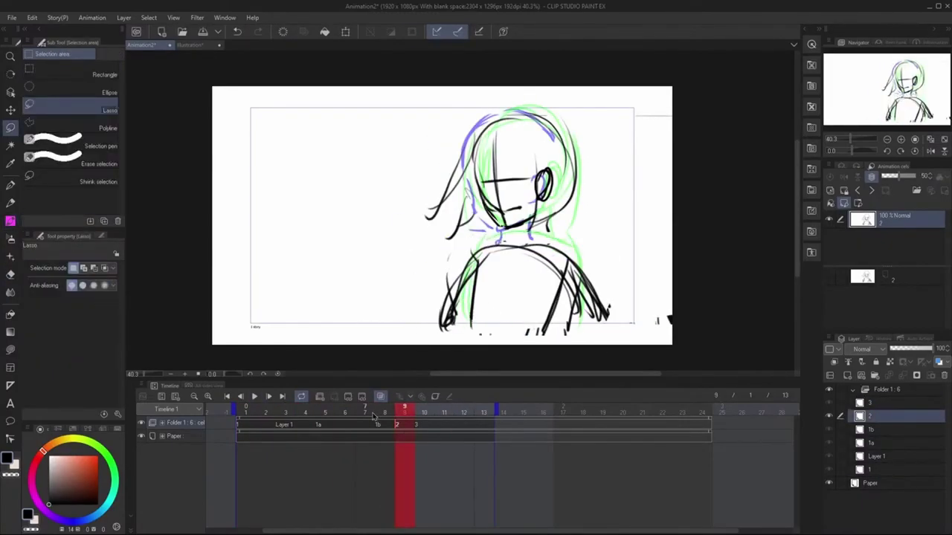
pyautogui.click(254, 396)
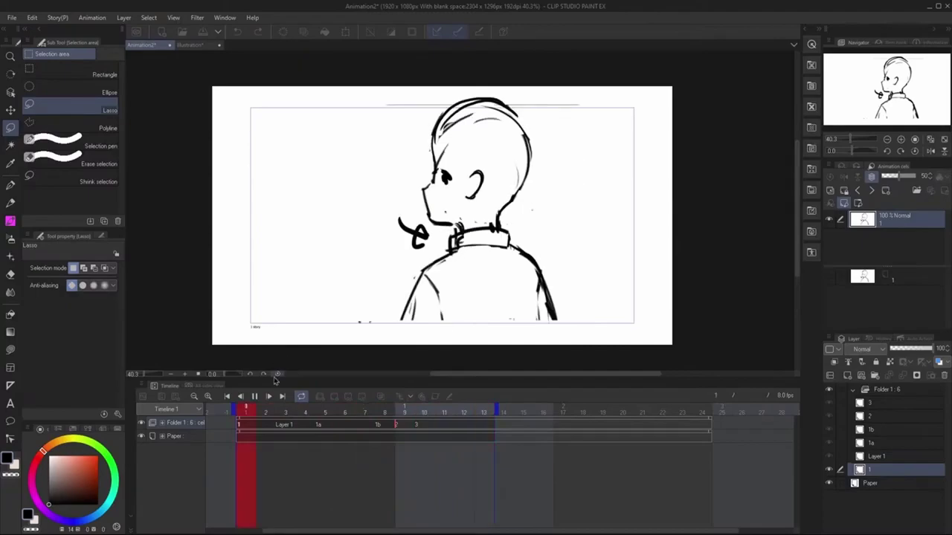
pyautogui.click(255, 396)
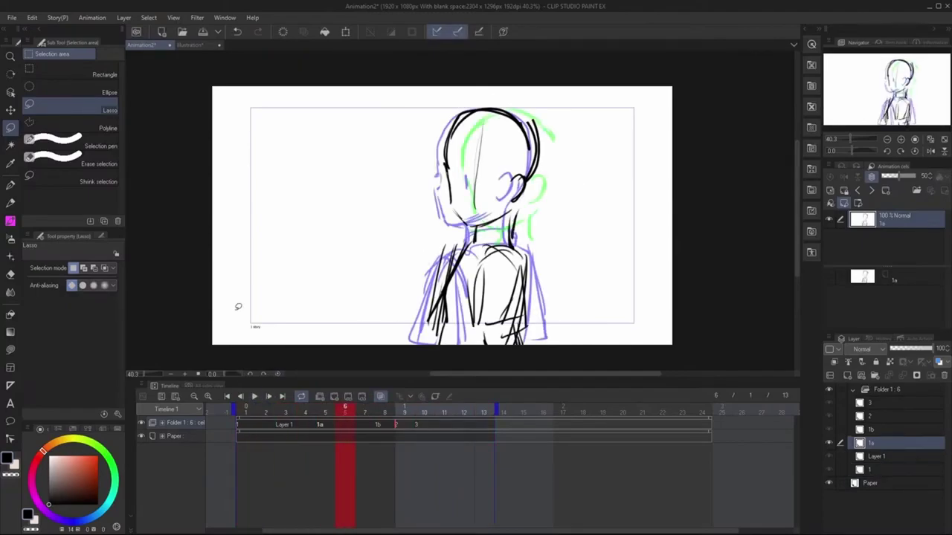
pyautogui.press('g')
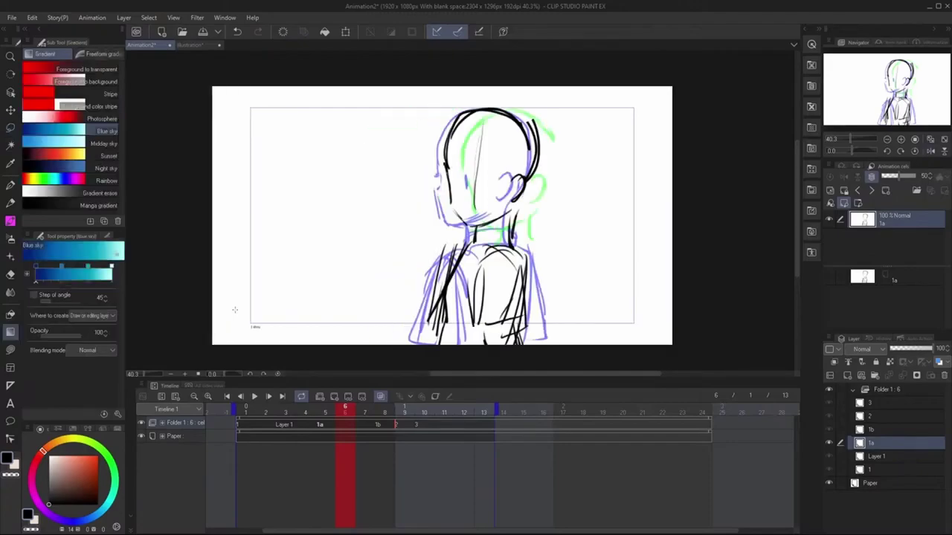
pyautogui.press('p')
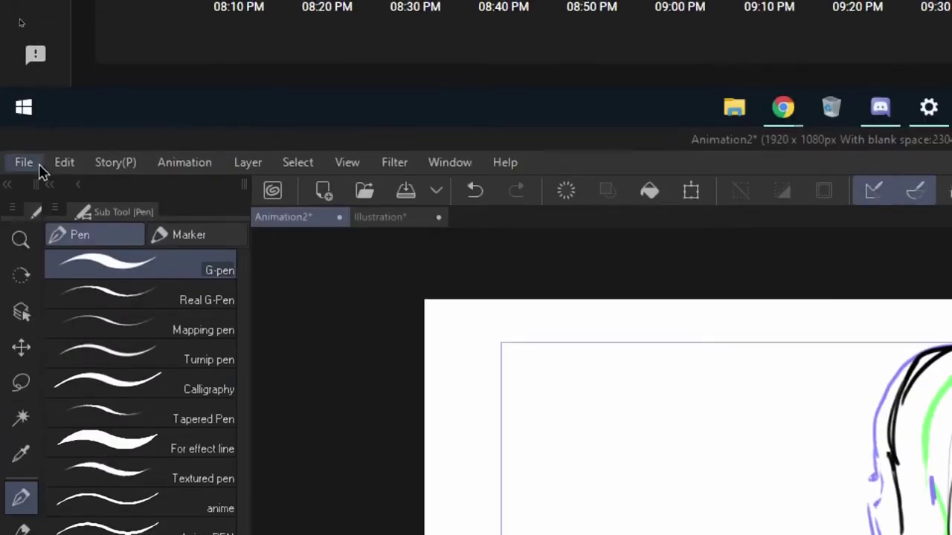
# Step: Look up the shortcuts for going to the previous and next frame in Shortcut Settings, then close the dialog
pyautogui.click(36, 168)
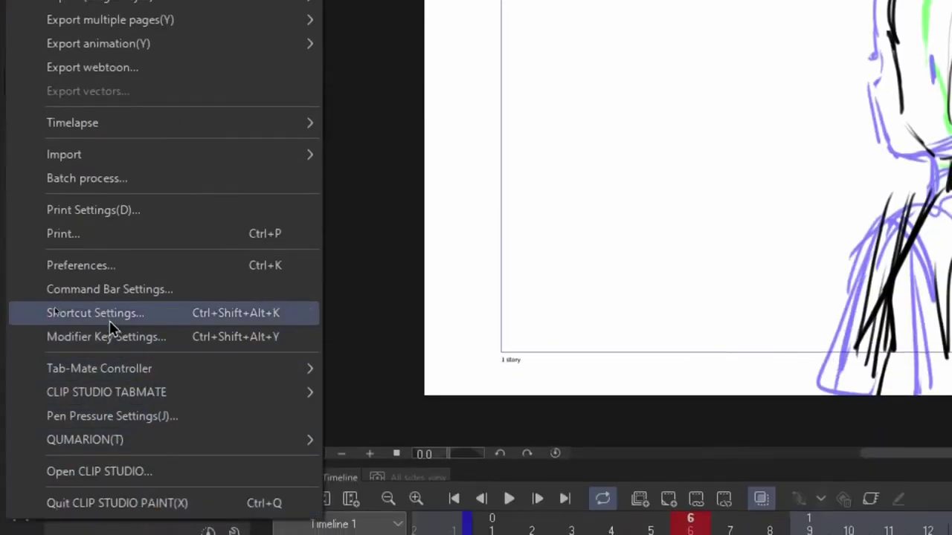
pyautogui.click(110, 318)
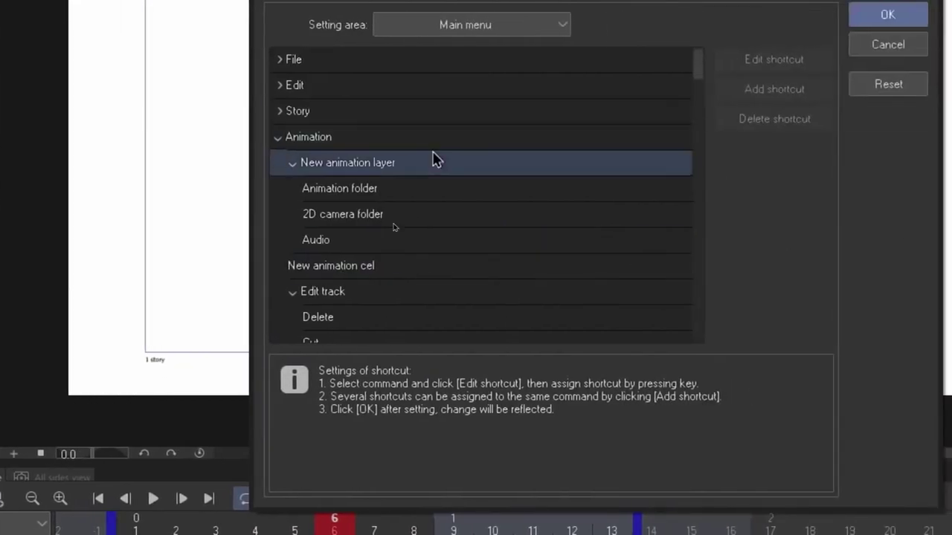
pyautogui.scroll(-8, 357, 255)
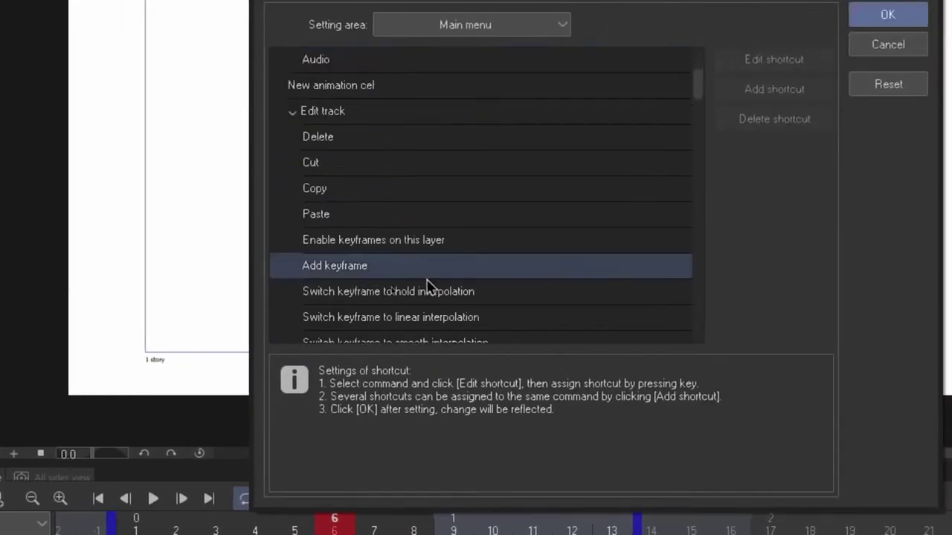
pyautogui.scroll(-5, 499, 292)
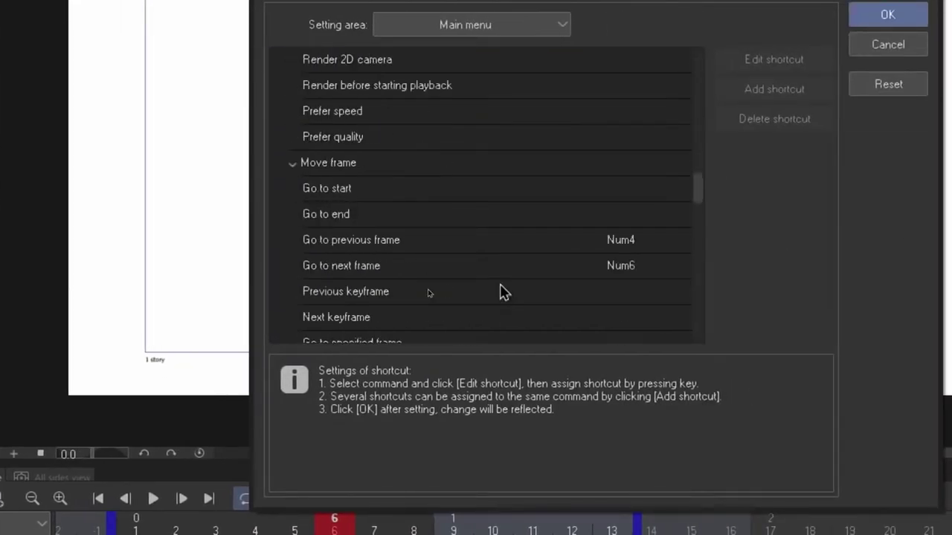
pyautogui.click(343, 192)
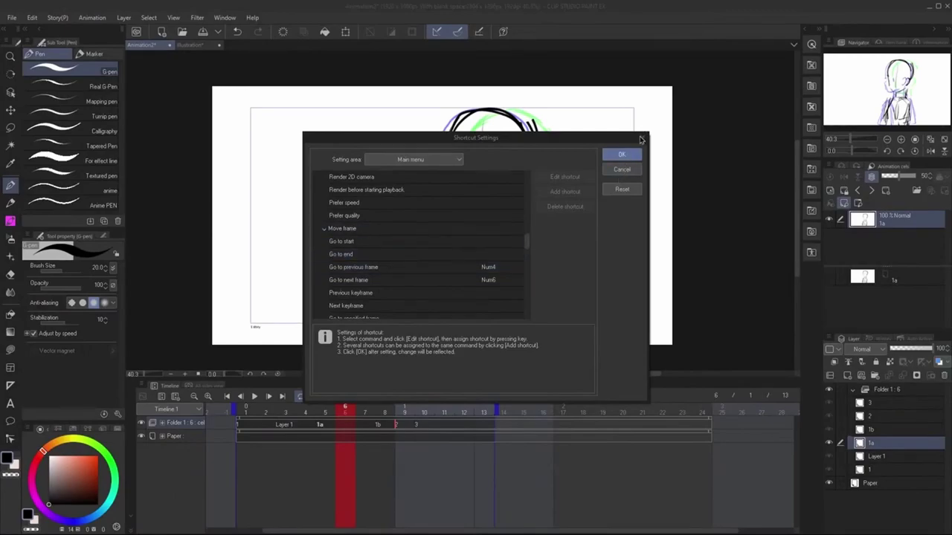
pyautogui.click(640, 138)
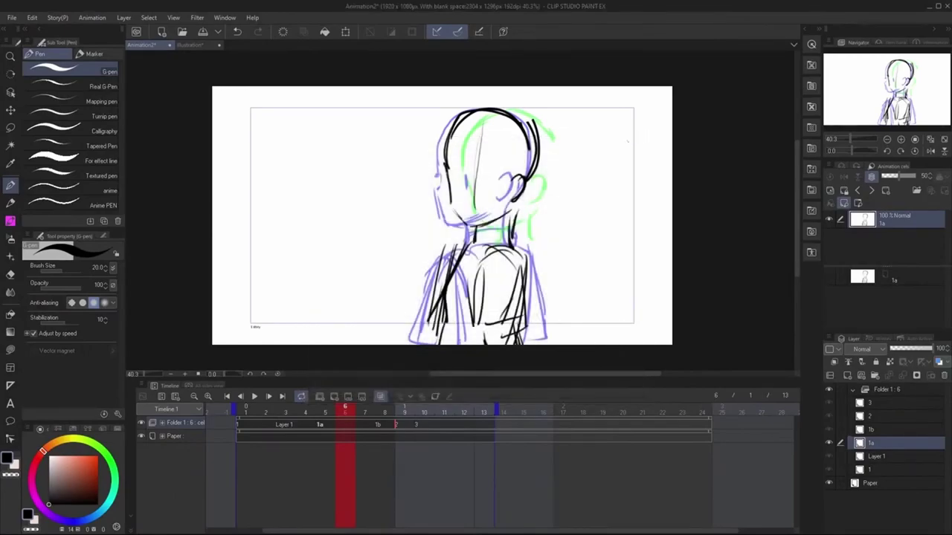
# Step: Step back and forth through the frames around cel 1a with the frame-navigation shortcuts to compare the drawings
pyautogui.press('Left')
pyautogui.press('Left')
pyautogui.press('Right')
pyautogui.press('Right')
pyautogui.press('Right')
pyautogui.press('Right')
pyautogui.press('Right')
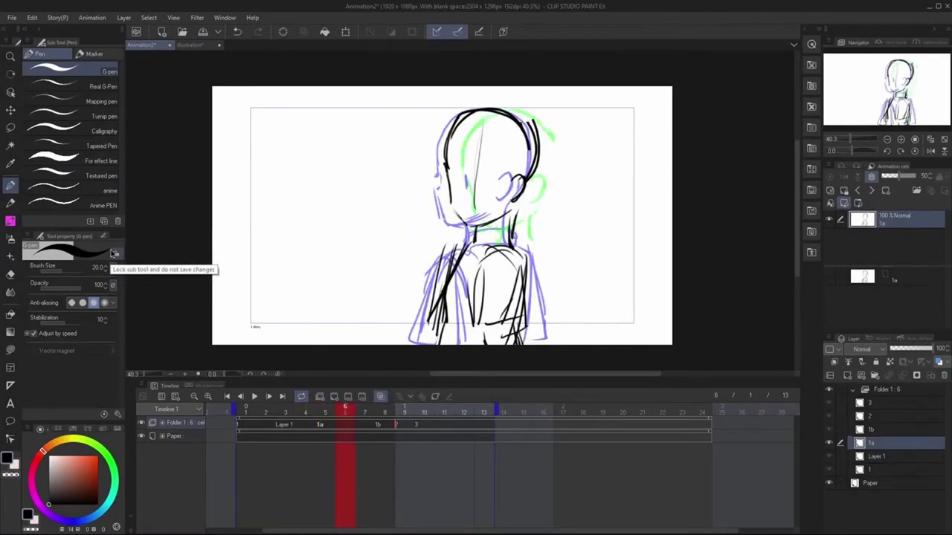
pyautogui.press('Left')
pyautogui.press('Left')
pyautogui.press('Left')
pyautogui.press('Left')
pyautogui.press('Left')
pyautogui.press('Left')
pyautogui.press('Left')
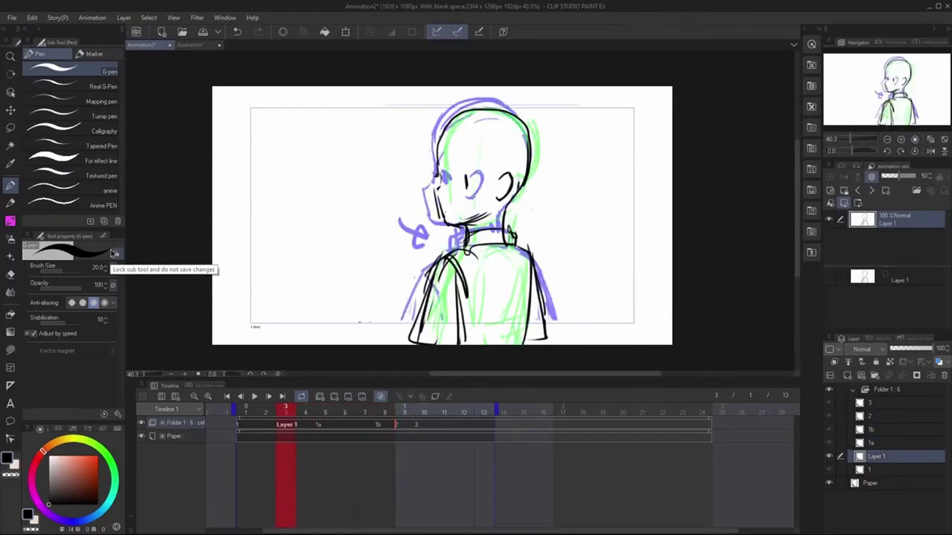
pyautogui.press('Right')
pyautogui.press('Right')
pyautogui.press('Right')
pyautogui.press('Right')
pyautogui.press('Right')
# Step: Look up the shortcuts for selecting the previous and next cel in Shortcut Settings
pyautogui.scroll(3, 429, 258)
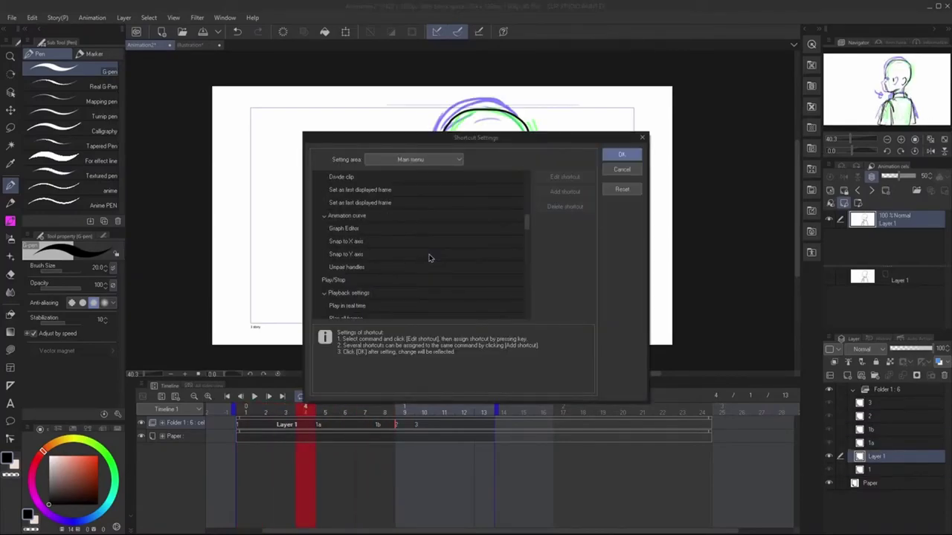
pyautogui.scroll(1, 429, 258)
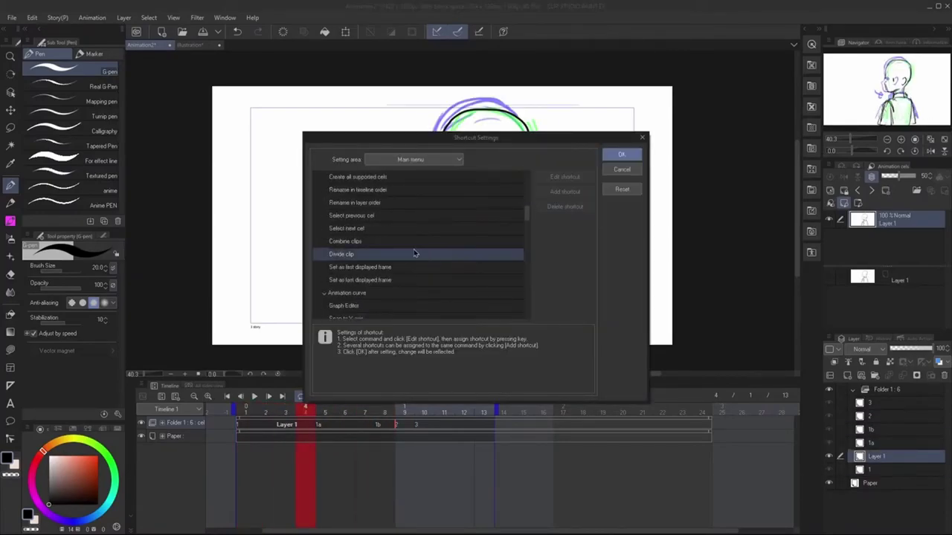
pyautogui.click(476, 217)
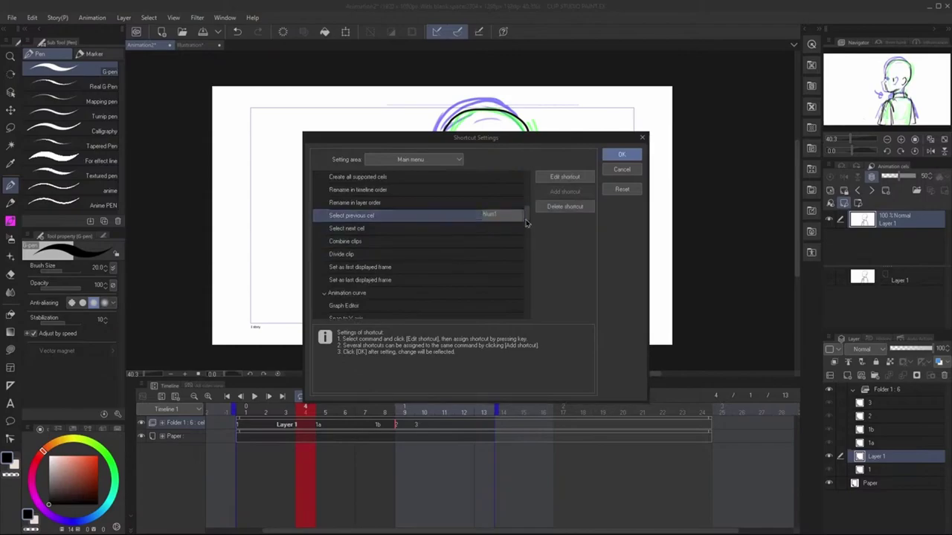
pyautogui.click(510, 228)
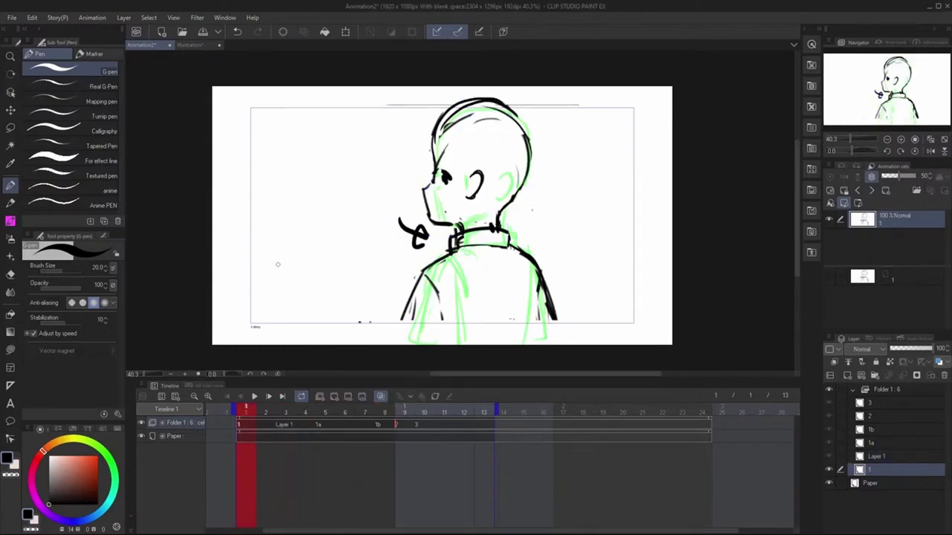
# Step: Jump back and forth between the keyed cels with the previous-cel and next-cel shortcuts
pyautogui.press('2')
pyautogui.press('2')
pyautogui.press('2')
pyautogui.press('2')
pyautogui.press('2')
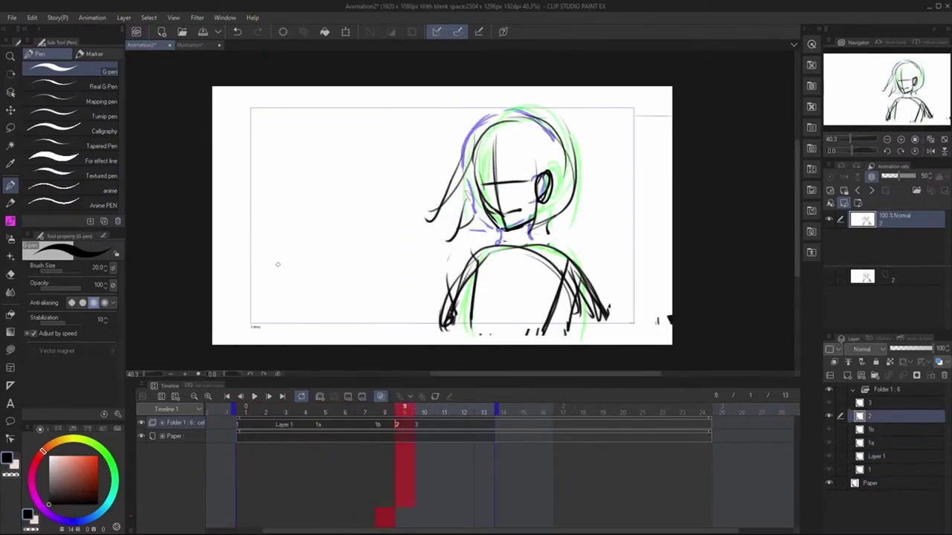
pyautogui.press('1')
pyautogui.press('1')
pyautogui.press('1')
pyautogui.press('1')
pyautogui.press('1')
pyautogui.press('2')
pyautogui.press('2')
# Step: Step forward and backward through the frames one at a time and play back the head turn
pyautogui.press('Right')
pyautogui.press('Right')
pyautogui.press('Right')
pyautogui.press('Right')
pyautogui.press('Right')
pyautogui.press('Right')
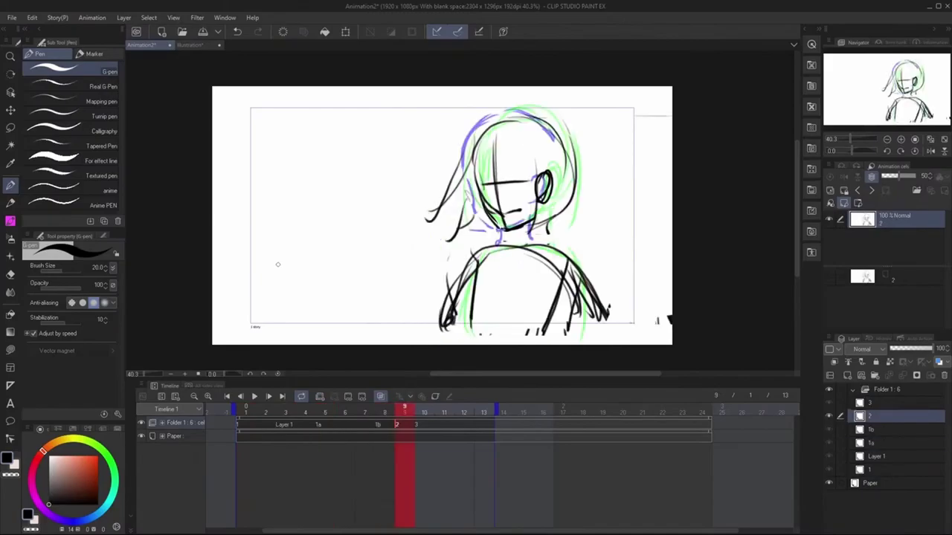
pyautogui.press('Left')
pyautogui.press('Left')
pyautogui.press('Left')
pyautogui.press('Left')
pyautogui.press('Left')
pyautogui.press('Left')
pyautogui.press('Left')
pyautogui.press('Left')
pyautogui.press('Right')
pyautogui.press('Right')
pyautogui.press('Right')
pyautogui.press('Right')
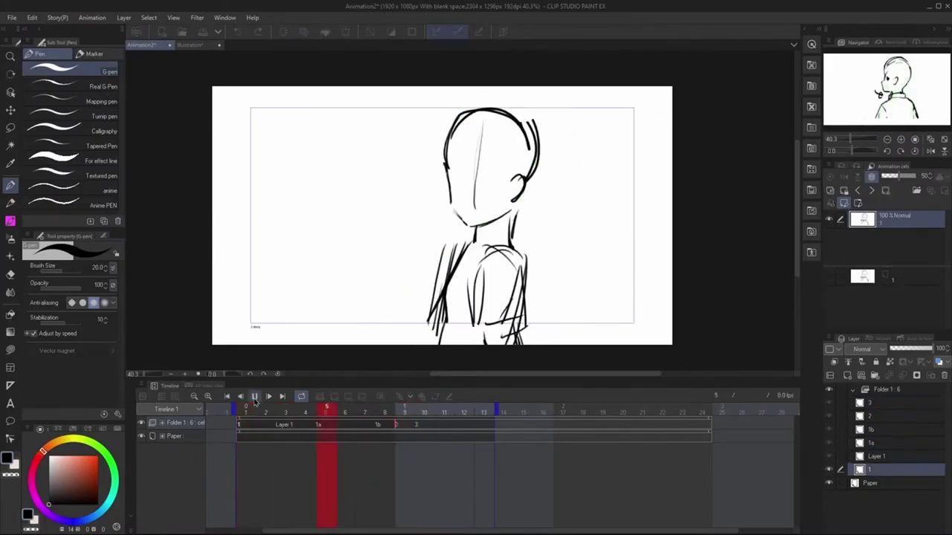
# Step: Sketch the shirt's sleeves and side folds on cel 1b at frame 8, and play back the animation
pyautogui.press('Left')
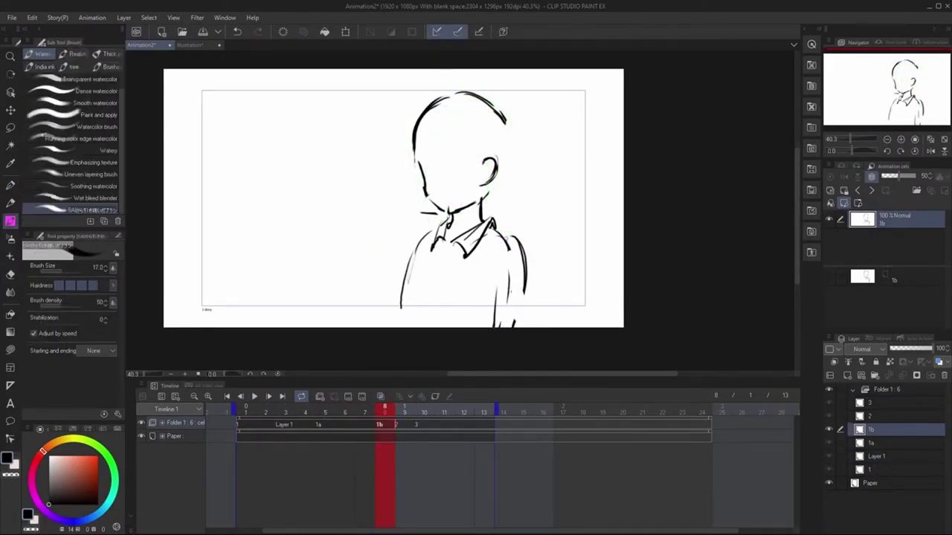
pyautogui.hotkey('ctrl', 'z')
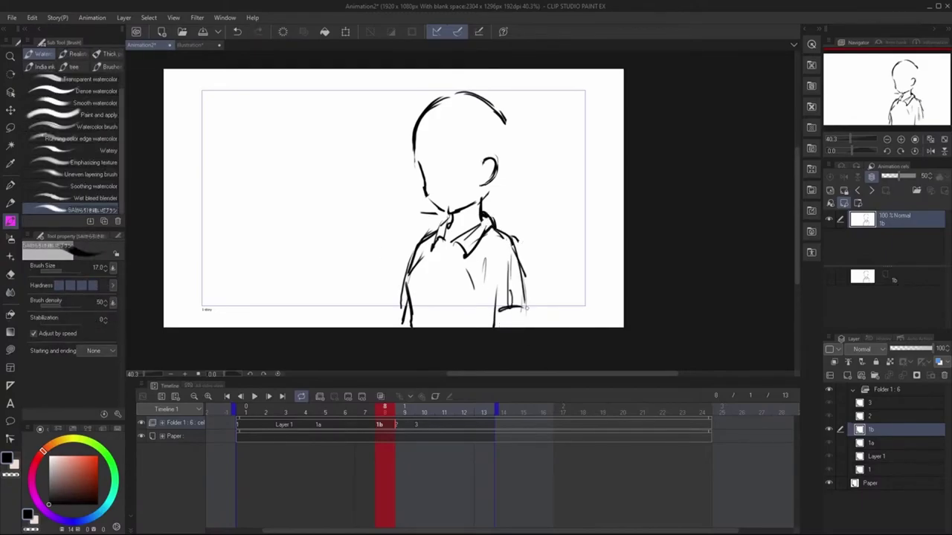
pyautogui.moveTo(525, 308); pyautogui.dragTo(530, 309)
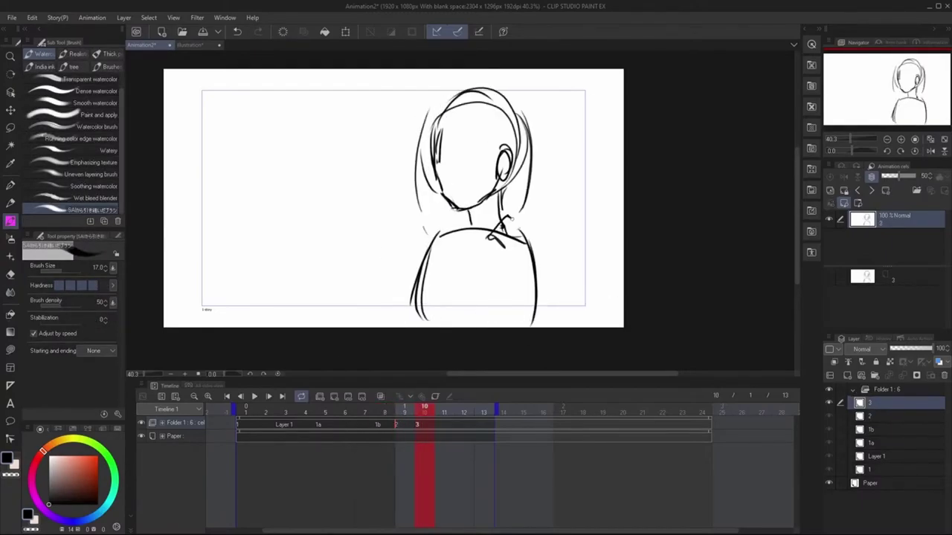
pyautogui.moveTo(433, 260); pyautogui.dragTo(417, 325)
pyautogui.press('space')
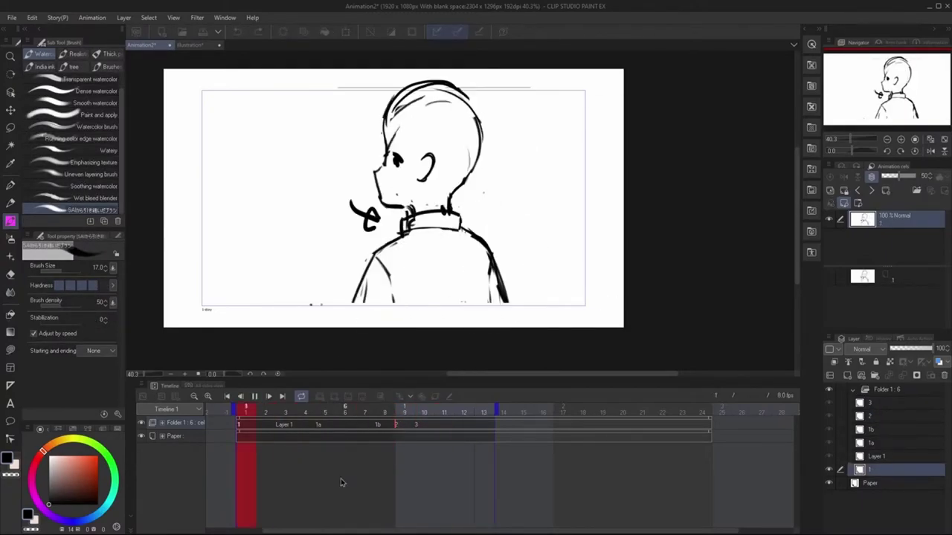
# Step: Refine the profile face on cel 1 at frame 1, cleaning up the lines around the eye, nose, mouth and jaw
pyautogui.hotkey('ctrl', 'space')
pyautogui.moveTo(397, 173)
pyautogui.mouseDown()
pyautogui.moveTo(386, 190)
pyautogui.moveTo(446, 191)
pyautogui.mouseUp()
pyautogui.hotkey('ctrl', 'space')
pyautogui.moveTo(419, 145); pyautogui.dragTo(457, 165)
pyautogui.hotkey('ctrl', 'space')
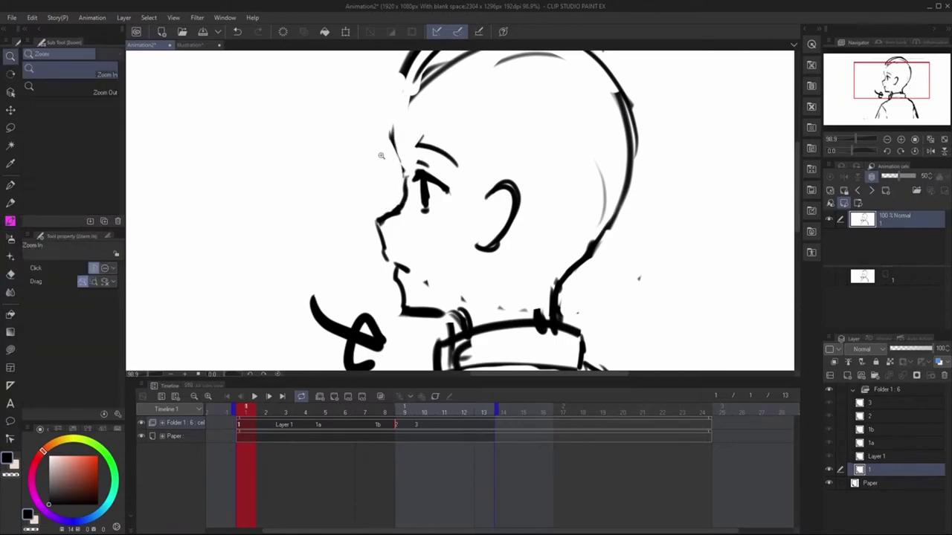
pyautogui.moveTo(380, 156); pyautogui.dragTo(335, 156)
pyautogui.press('e')
pyautogui.moveTo(419, 236); pyautogui.dragTo(499, 240)
pyautogui.press('h')
# Step: Draw the bangs and the long side lock in front of the ear on cel 1 at frame 1
pyautogui.press('b')
pyautogui.hotkey('ctrl', 'space')
pyautogui.moveTo(500, 166)
pyautogui.mouseDown()
pyautogui.moveTo(427, 166)
pyautogui.moveTo(468, 166)
pyautogui.mouseUp()
pyautogui.press('h')
pyautogui.moveTo(312, 238)
pyautogui.mouseDown()
pyautogui.moveTo(264, 238)
pyautogui.moveTo(297, 238)
pyautogui.mouseUp()
pyautogui.hotkey('ctrl', 'space')
pyautogui.moveTo(353, 224); pyautogui.dragTo(386, 223)
pyautogui.moveTo(363, 125); pyautogui.dragTo(357, 186)
pyautogui.moveTo(399, 147); pyautogui.dragTo(396, 240)
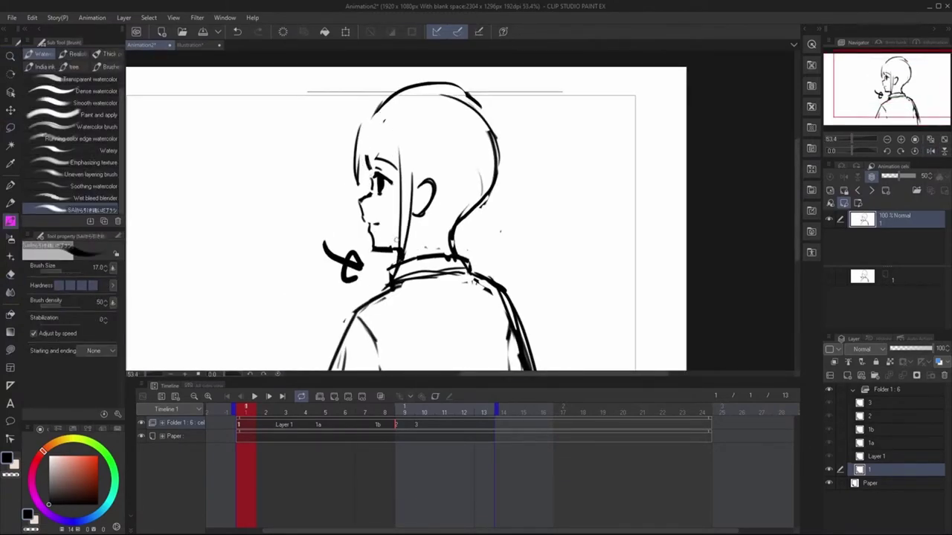
pyautogui.moveTo(381, 131); pyautogui.dragTo(358, 186)
pyautogui.moveTo(377, 95); pyautogui.dragTo(330, 121)
# Step: Add hair strands across the head, inner ear detail and side-lock strokes on cel 1 with the G-pen
pyautogui.press('h')
pyautogui.hotkey('ctrl', 'space')
pyautogui.press('p')
pyautogui.moveTo(445, 146); pyautogui.dragTo(486, 147)
pyautogui.moveTo(424, 170); pyautogui.dragTo(455, 199)
pyautogui.moveTo(393, 118)
pyautogui.mouseDown()
pyautogui.moveTo(385, 232)
pyautogui.moveTo(401, 267)
pyautogui.mouseUp()
pyautogui.press('h')
pyautogui.moveTo(407, 235); pyautogui.dragTo(394, 252)
# Step: Draw a ponytail hanging from the back of the head on cel 1, with inner strands
pyautogui.press('e')
pyautogui.moveTo(521, 119); pyautogui.dragTo(543, 256)
pyautogui.press('p')
pyautogui.moveTo(444, 109); pyautogui.dragTo(504, 110)
pyautogui.moveTo(523, 115); pyautogui.dragTo(551, 266)
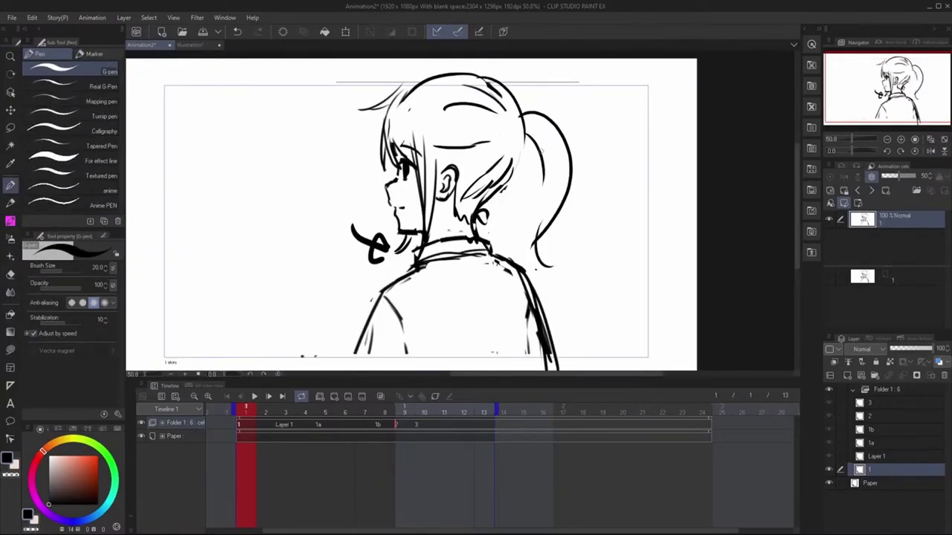
pyautogui.moveTo(529, 134); pyautogui.dragTo(536, 254)
pyautogui.moveTo(566, 217); pyautogui.dragTo(551, 248)
pyautogui.moveTo(519, 119); pyautogui.dragTo(507, 197)
# Step: Erase rough lines from the torso sketch on cel 1
pyautogui.hotkey('ctrl', 'space')
pyautogui.moveTo(402, 166); pyautogui.dragTo(353, 165)
pyautogui.press('h')
pyautogui.press('e')
pyautogui.moveTo(354, 256)
pyautogui.mouseDown()
pyautogui.moveTo(341, 323)
pyautogui.moveTo(365, 246)
pyautogui.moveTo(324, 339)
pyautogui.mouseUp()
pyautogui.press('p')
# Step: Erase and redraw the facial features and face contour of Layer 1 at frame 3
pyautogui.press('Right')
pyautogui.press('Right')
pyautogui.scroll(3, 404, 219)
pyautogui.press('e')
pyautogui.press('p')
pyautogui.moveTo(383, 200); pyautogui.dragTo(419, 234)
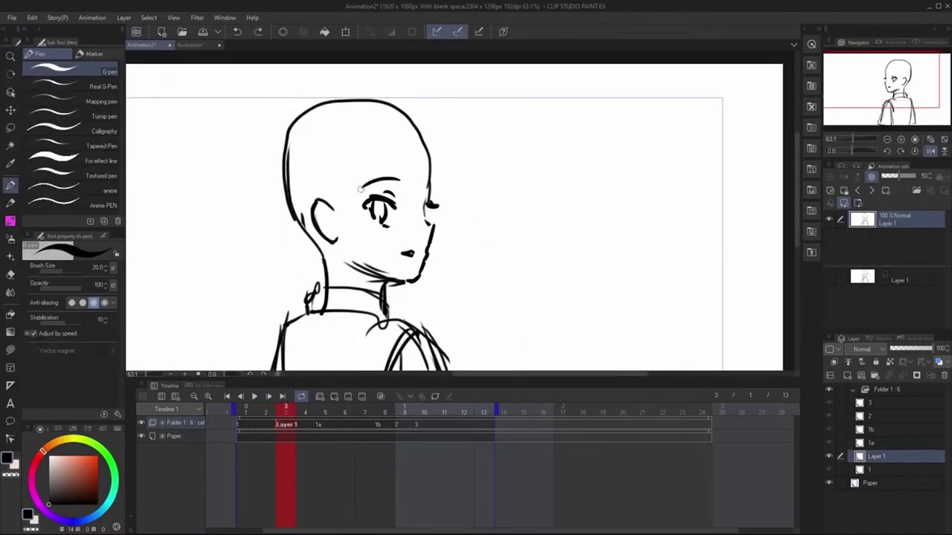
# Step: Flip back and forth between cel 1, Layer 1 and cel 1a to compare the faces
pyautogui.press('Left')
pyautogui.press('Right')
pyautogui.press('Left')
pyautogui.press('Right')
pyautogui.press('Right')
pyautogui.press('Left')
pyautogui.press('Right')
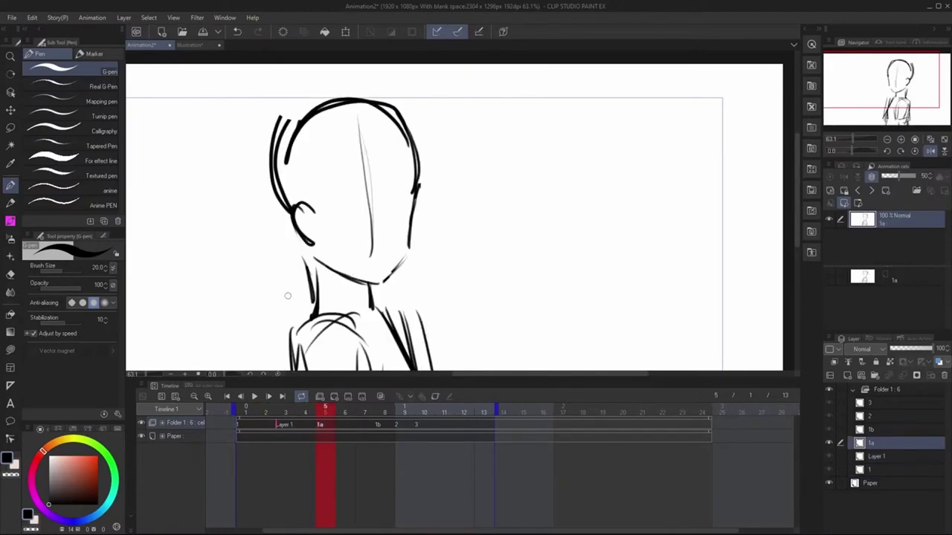
pyautogui.press('Left')
pyautogui.press('Left')
pyautogui.press('Left')
pyautogui.press('Left')
pyautogui.press('Right')
pyautogui.press('Right')
pyautogui.press('Right')
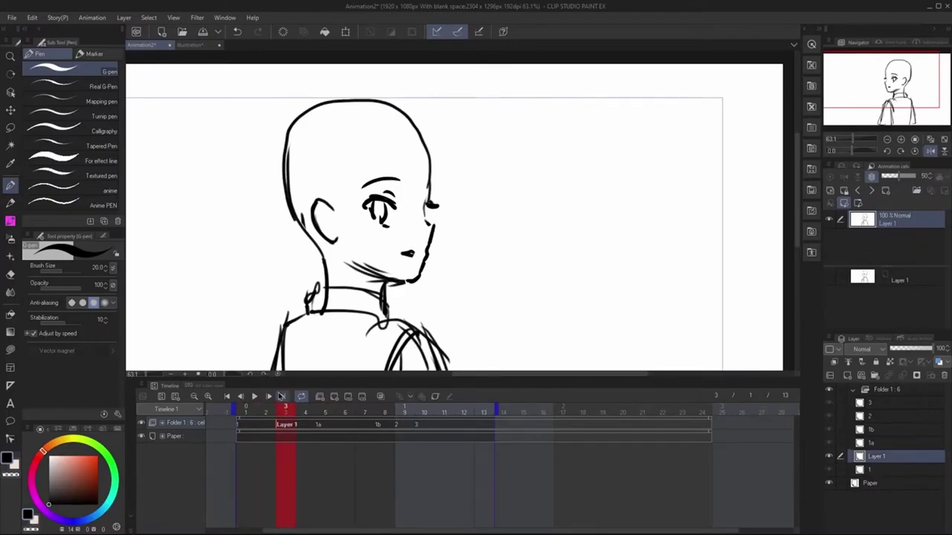
# Step: Go to cel 1a at frame 5, turn on onion skinning and draw two short closed-eye lines
pyautogui.click(320, 424)
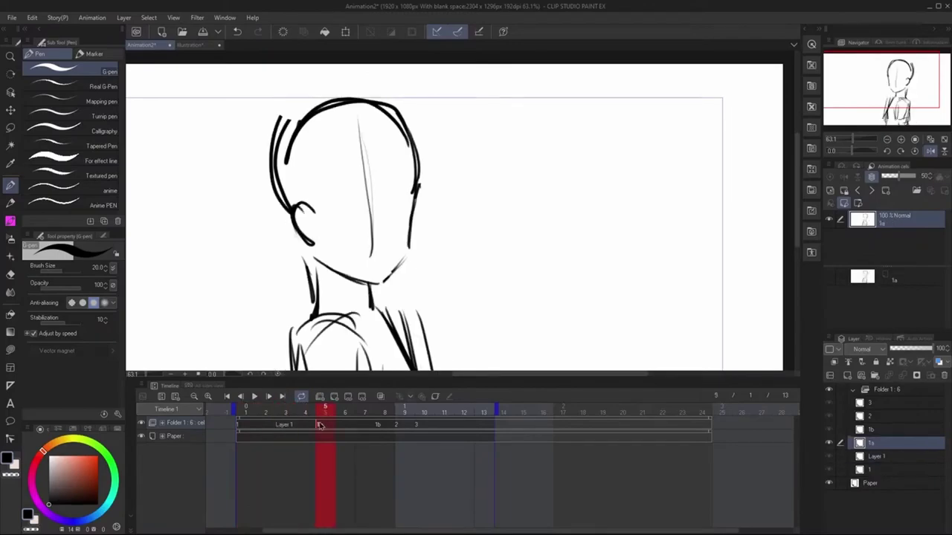
pyautogui.click(379, 396)
pyautogui.click(381, 398)
pyautogui.hotkey('ctrl', 'z')
pyautogui.moveTo(384, 224); pyautogui.dragTo(404, 224)
pyautogui.moveTo(313, 413)
pyautogui.mouseDown()
pyautogui.moveTo(301, 413)
pyautogui.moveTo(322, 425)
pyautogui.mouseUp()
pyautogui.click(376, 395)
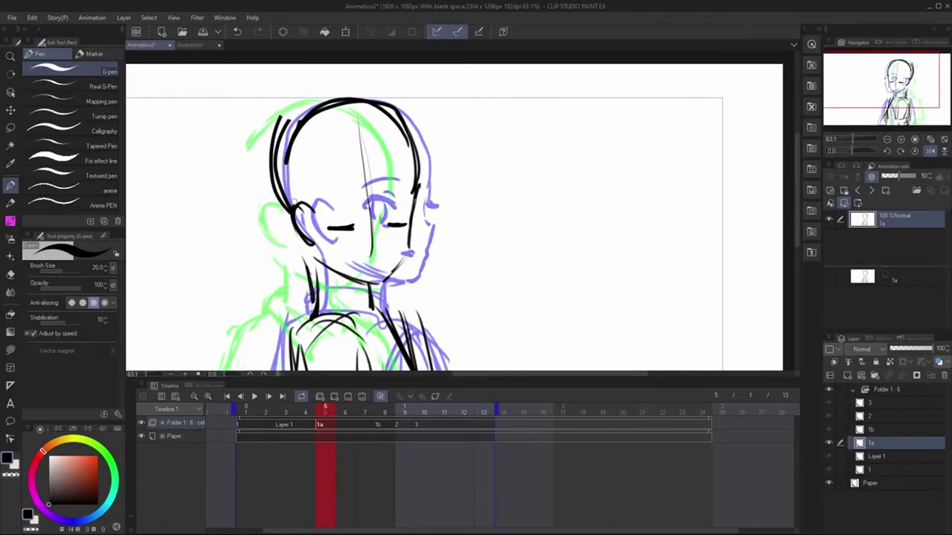
# Step: Lasso the ear on cel 1a, move it outward toward the next frame's ear, and deselect it
pyautogui.press('m')
pyautogui.moveTo(294, 201)
pyautogui.mouseDown()
pyautogui.moveTo(269, 216)
pyautogui.moveTo(301, 242)
pyautogui.moveTo(296, 197)
pyautogui.mouseUp()
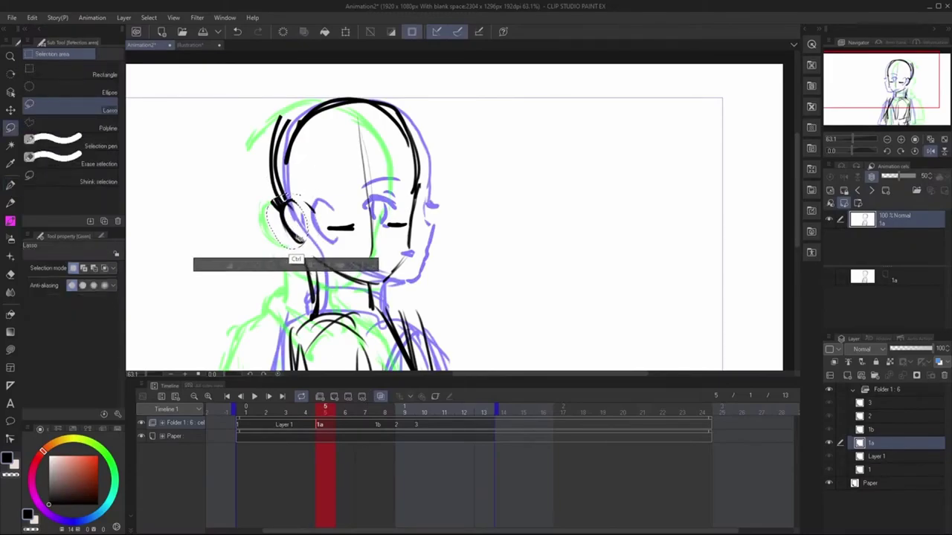
pyautogui.hotkey('ctrl', 'd')
# Step: Redraw the jaw and cheek contour on cel 1a with heavier G-pen lines and thicken the closed eye
pyautogui.press('p')
pyautogui.moveTo(314, 256); pyautogui.dragTo(379, 284)
pyautogui.moveTo(419, 183); pyautogui.dragTo(383, 286)
pyautogui.moveTo(327, 228); pyautogui.dragTo(351, 226)
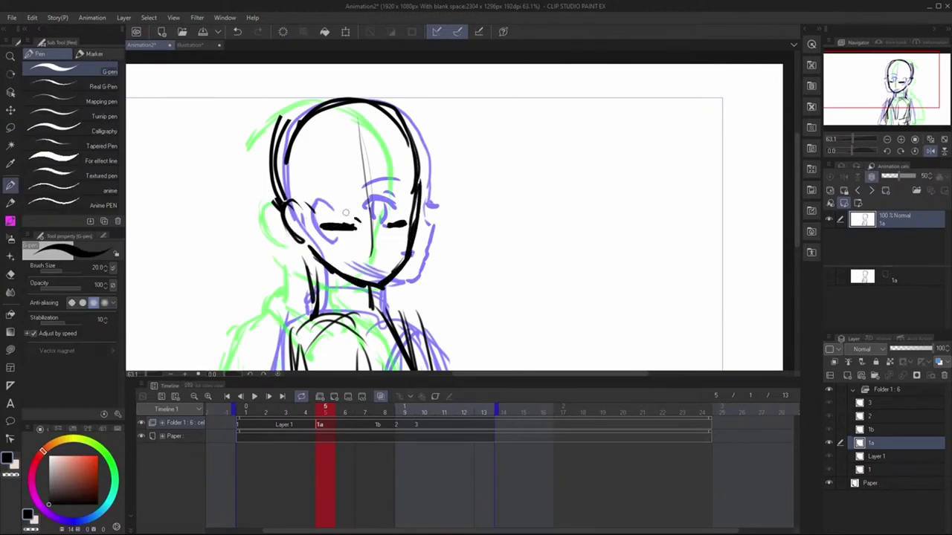
# Step: Add both eyebrows and a short mouth line on cel 1a, and erase the face's vertical guide line
pyautogui.moveTo(385, 188); pyautogui.dragTo(413, 191)
pyautogui.moveTo(310, 192); pyautogui.dragTo(349, 188)
pyautogui.moveTo(361, 262); pyautogui.dragTo(378, 257)
pyautogui.moveTo(379, 257); pyautogui.dragTo(393, 257)
pyautogui.press('e')
pyautogui.scroll(-1, 459, 216)
pyautogui.press('p')
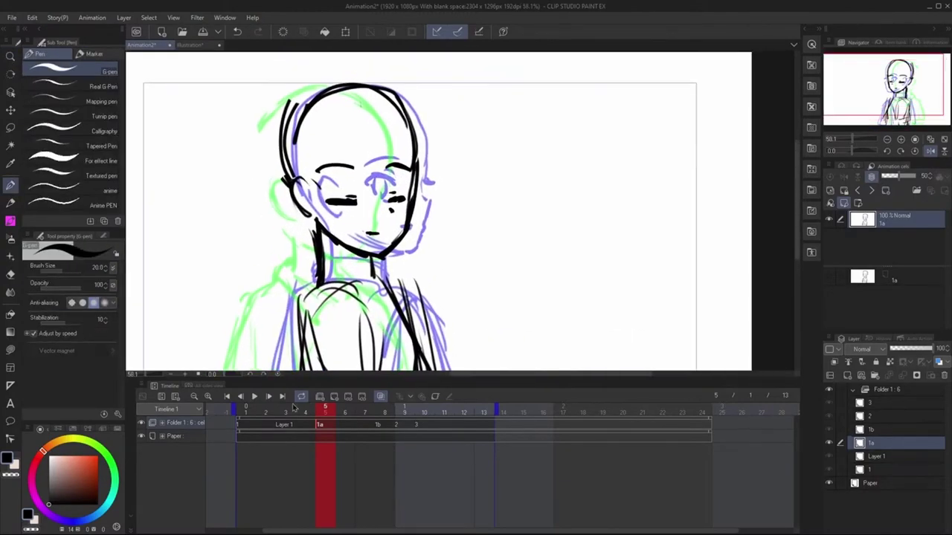
# Step: Set the onion skin to show 0 next-frame cels while viewing Layer 1 at frame 3
pyautogui.click(245, 411)
pyautogui.click(287, 411)
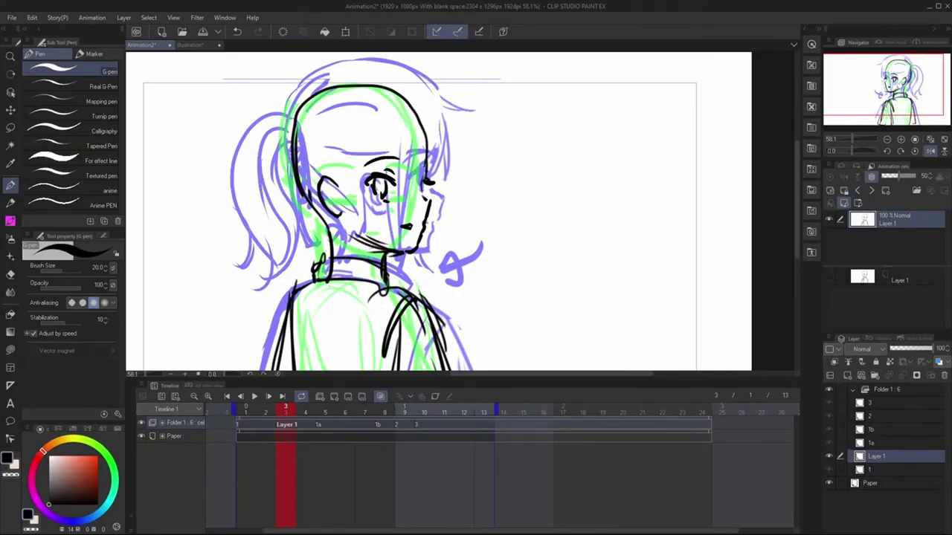
pyautogui.click(92, 17)
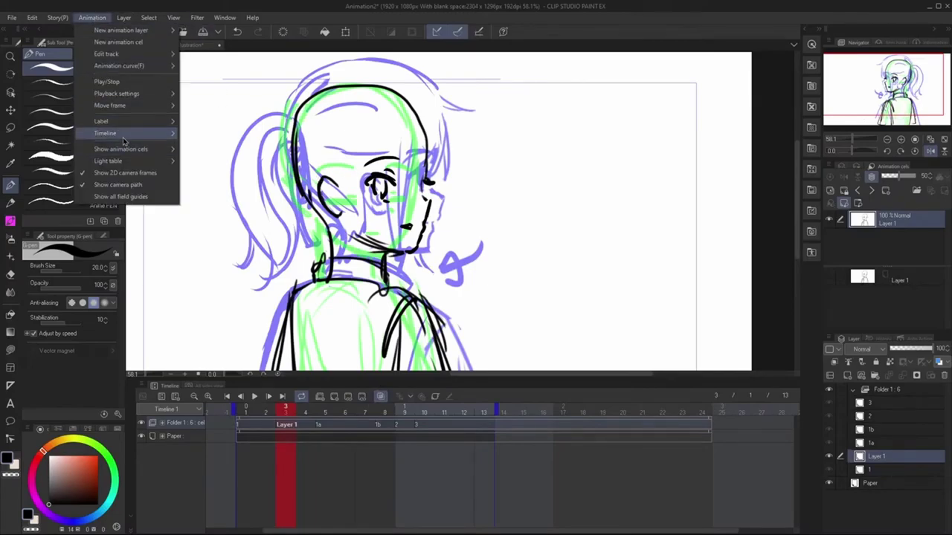
pyautogui.moveTo(122, 134)
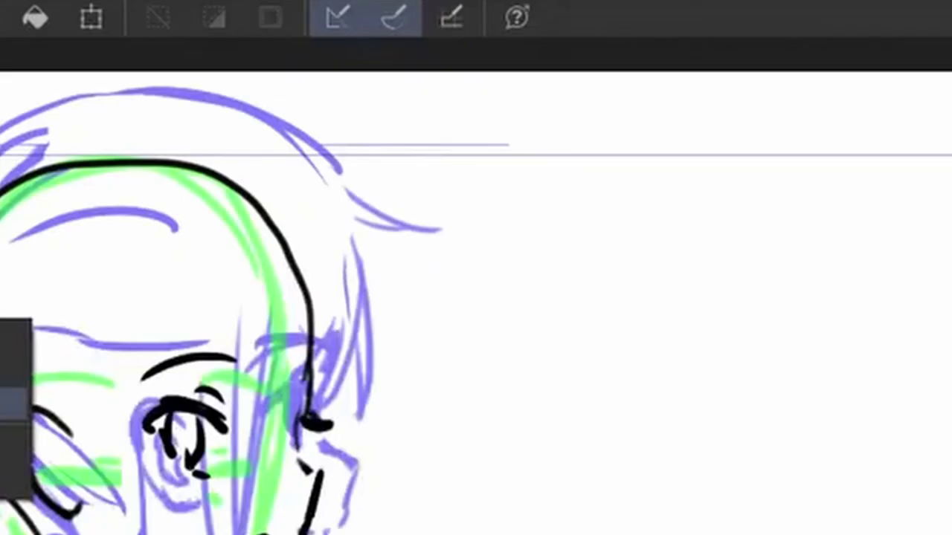
pyautogui.click(13, 404)
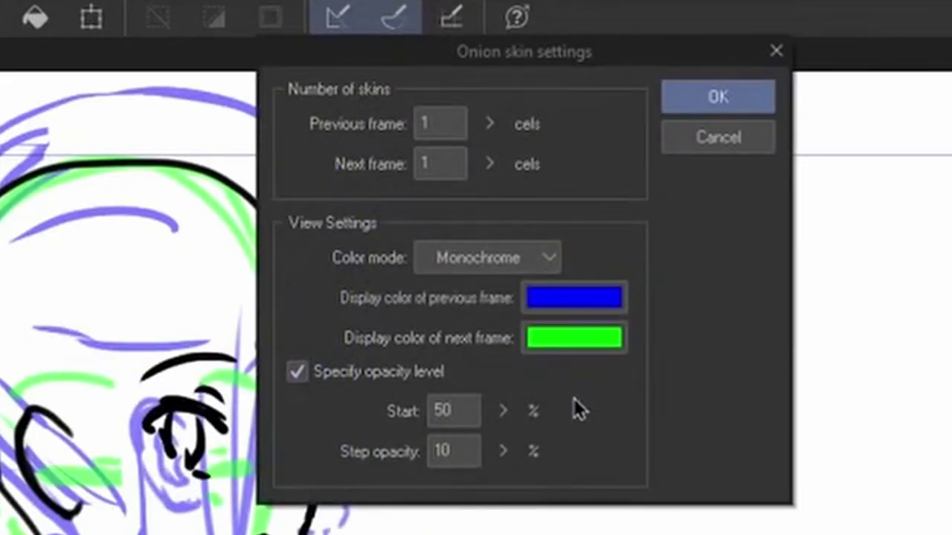
pyautogui.click(489, 164)
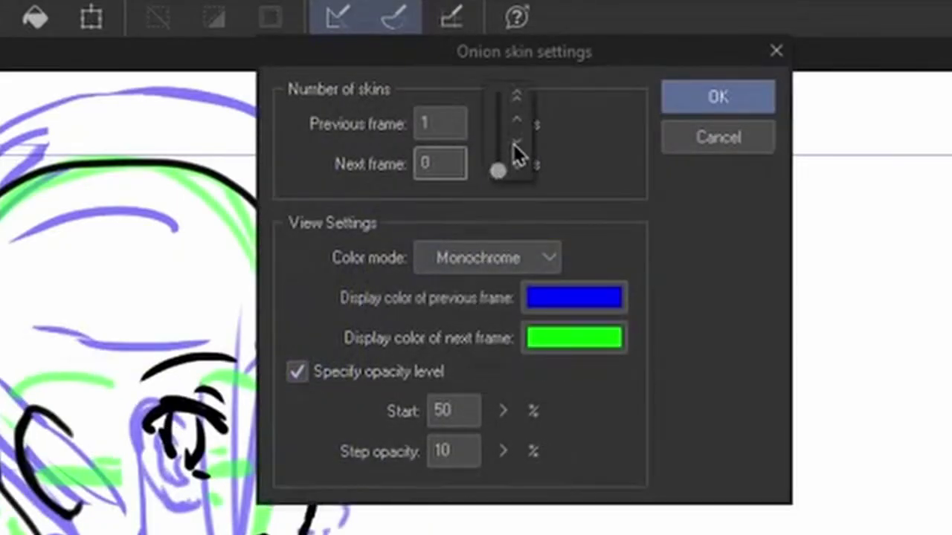
pyautogui.click(716, 97)
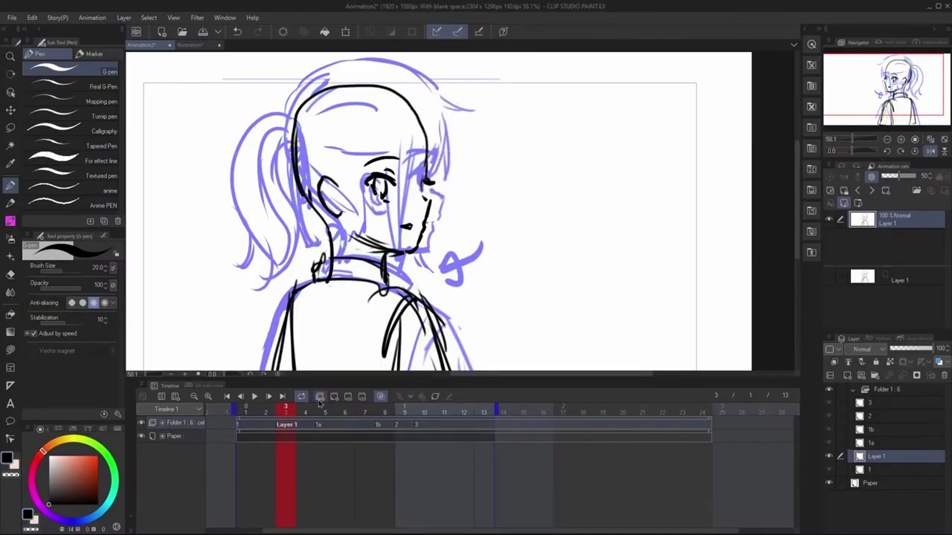
# Step: Turn off onion skinning and flip between cel 1 and Layer 1 to compare the drawings
pyautogui.click(380, 396)
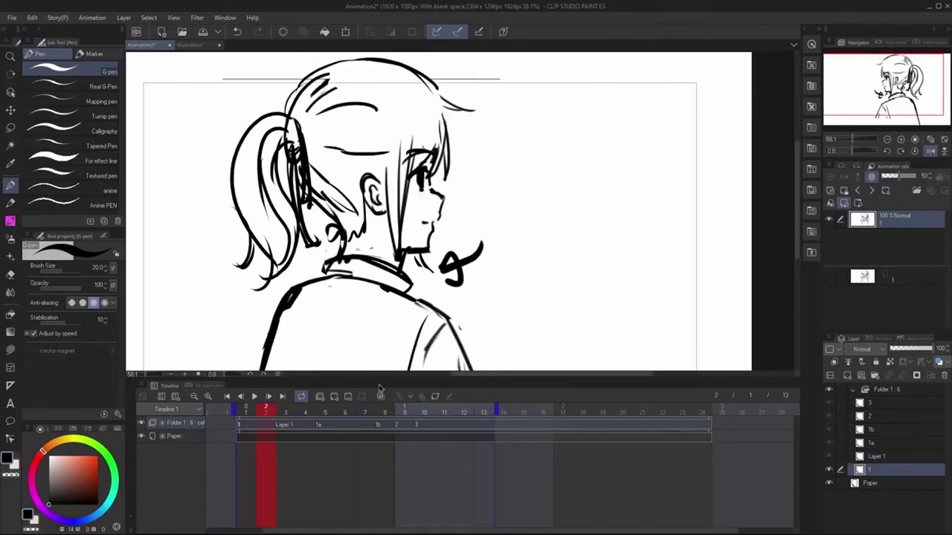
pyautogui.press('Left')
pyautogui.press('Right')
pyautogui.press('Left')
pyautogui.press('Right')
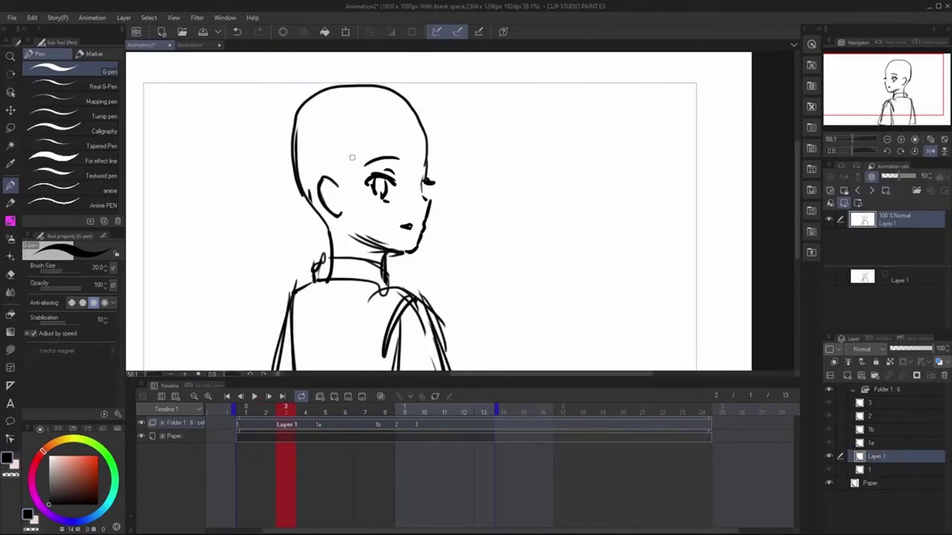
# Step: Draw the bangs, side lock, inner ear and outer hair outline on Layer 1 at frame 3
pyautogui.press('Left')
pyautogui.press('Right')
pyautogui.press('Left')
pyautogui.press('Right')
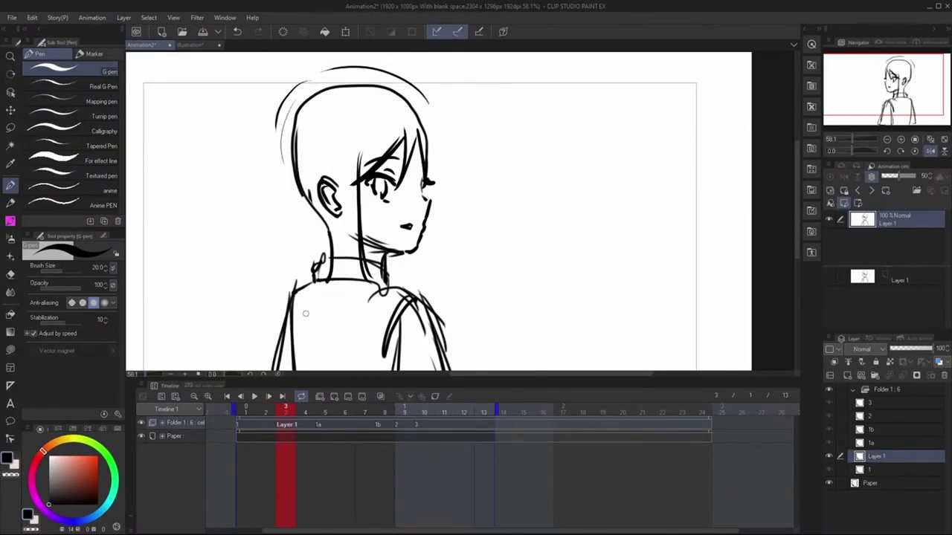
pyautogui.moveTo(355, 175); pyautogui.dragTo(371, 282)
pyautogui.moveTo(403, 77); pyautogui.dragTo(444, 121)
# Step: Check the neighbouring cels up to 1b, and draw the bangs, side locks and hair outline on cel 1a at frame 5
pyautogui.press('Left')
pyautogui.press('Right')
pyautogui.press('Right')
pyautogui.press('Right')
pyautogui.press('Right')
pyautogui.press('Right')
pyautogui.press('Right')
pyautogui.hotkey('ctrl', '-')
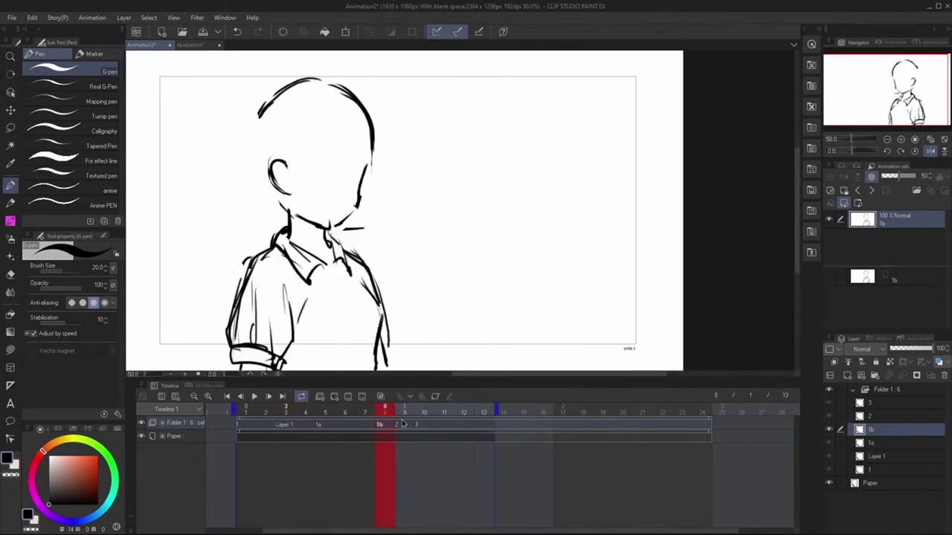
pyautogui.press('Left')
pyautogui.press('Left')
pyautogui.press('Left')
pyautogui.moveTo(384, 91); pyautogui.dragTo(409, 129)
pyautogui.moveTo(299, 131); pyautogui.dragTo(305, 226)
pyautogui.moveTo(278, 111); pyautogui.dragTo(265, 223)
# Step: Draw the shirt collar and torso outline on cel 1a with the brush
pyautogui.press('b')
pyautogui.scroll(-1, 278, 163)
pyautogui.scroll(1, 335, 283)
pyautogui.moveTo(349, 223); pyautogui.dragTo(390, 316)
pyautogui.scroll(-1, 298, 290)
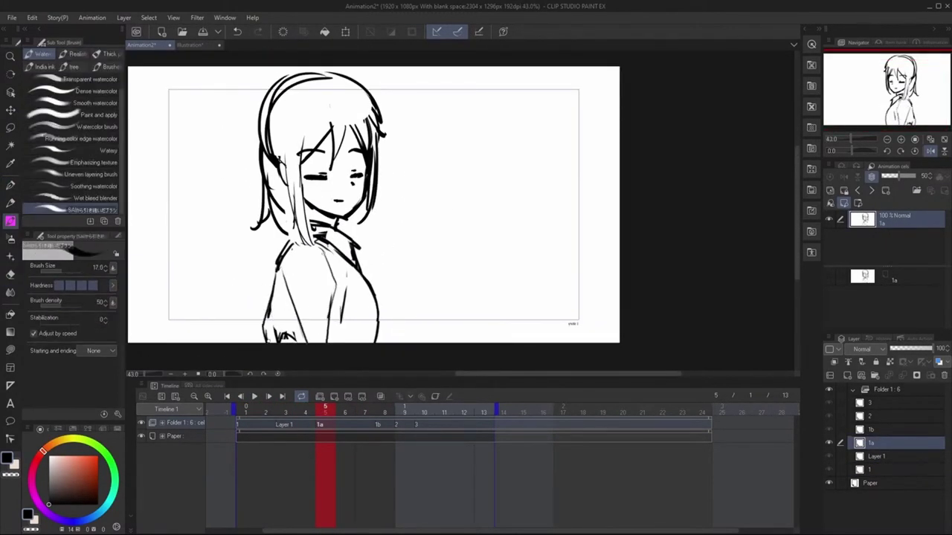
# Step: Sketch the shirt's shoulder and sleeve on Layer 1, and add a stroke to the upper body on cel 1
pyautogui.press('Left')
pyautogui.moveTo(286, 245); pyautogui.dragTo(264, 339)
pyautogui.press('Left')
pyautogui.press('Left')
pyautogui.moveTo(329, 250)
pyautogui.mouseDown()
pyautogui.moveTo(346, 250)
pyautogui.moveTo(298, 251)
pyautogui.mouseUp()
# Step: Draw the hair outline from the crown down past the forehead on Layer 1 at frame 3 with the G-pen
pyautogui.press('m')
pyautogui.press('p')
pyautogui.press('Right')
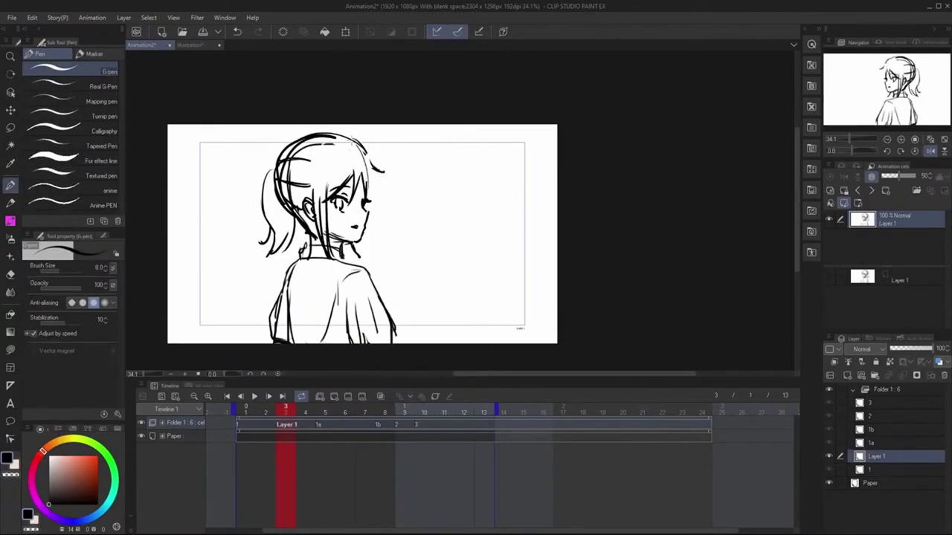
pyautogui.moveTo(324, 133); pyautogui.dragTo(375, 211)
# Step: Add a blank in-between cel at frame 4 and turn on onion skinning, focusing on the face for drawing
pyautogui.press('Right')
pyautogui.press('Right')
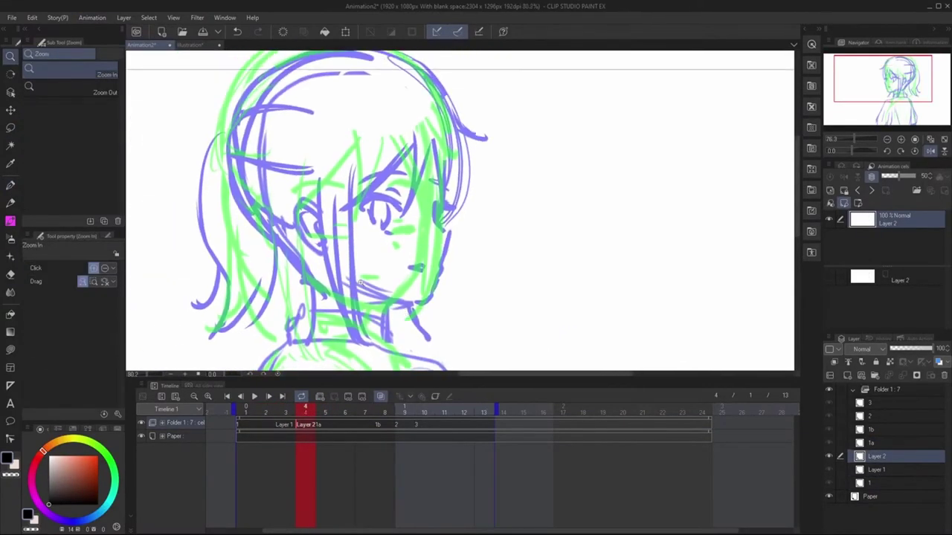
pyautogui.moveTo(388, 246); pyautogui.dragTo(396, 246)
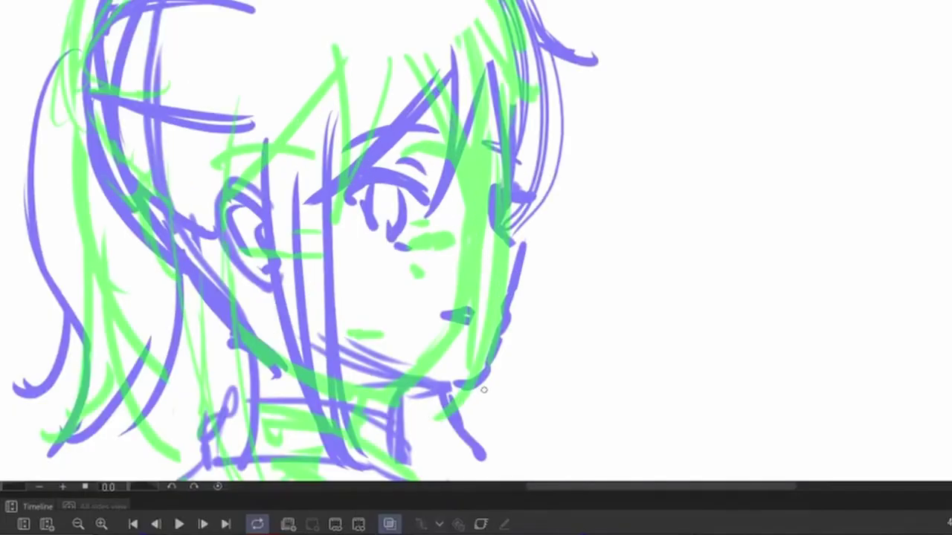
# Step: Redraw the lower jaw and chin line on the frame 4 in-between cel, undoing the strokes that miss
pyautogui.hotkey('ctrl', 'z')
pyautogui.hotkey('ctrl', 'z')
pyautogui.moveTo(373, 399)
pyautogui.mouseDown()
pyautogui.moveTo(395, 400)
pyautogui.moveTo(377, 401)
pyautogui.mouseUp()
pyautogui.hotkey('ctrl', 'z')
pyautogui.moveTo(436, 393)
pyautogui.mouseDown()
pyautogui.moveTo(318, 377)
pyautogui.moveTo(413, 397)
pyautogui.mouseUp()
pyautogui.hotkey('ctrl', 'z')
pyautogui.hotkey('ctrl', 'z')
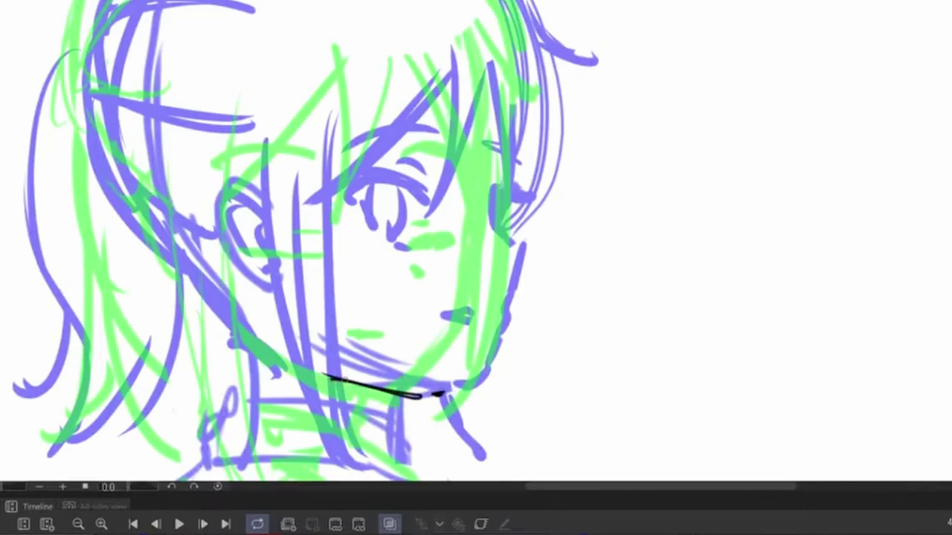
pyautogui.moveTo(280, 342); pyautogui.dragTo(376, 384)
pyautogui.hotkey('ctrl', 'z')
pyautogui.moveTo(301, 362); pyautogui.dragTo(352, 382)
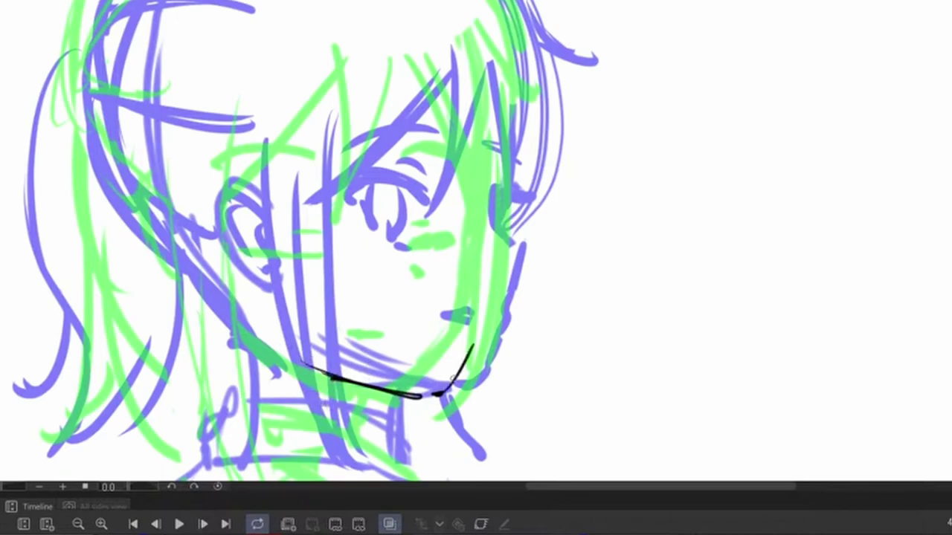
# Step: Draw the far side of the face from the chin up past the cheek to the forehead
pyautogui.moveTo(480, 318); pyautogui.dragTo(510, 199)
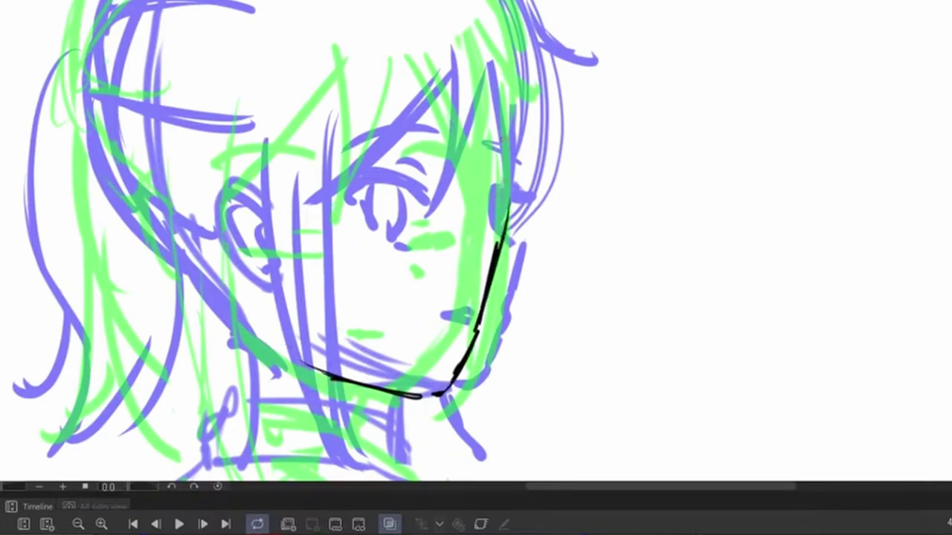
pyautogui.moveTo(497, 240); pyautogui.dragTo(514, 138)
pyautogui.moveTo(498, 85); pyautogui.dragTo(502, 177)
pyautogui.moveTo(518, 252); pyautogui.dragTo(496, 90)
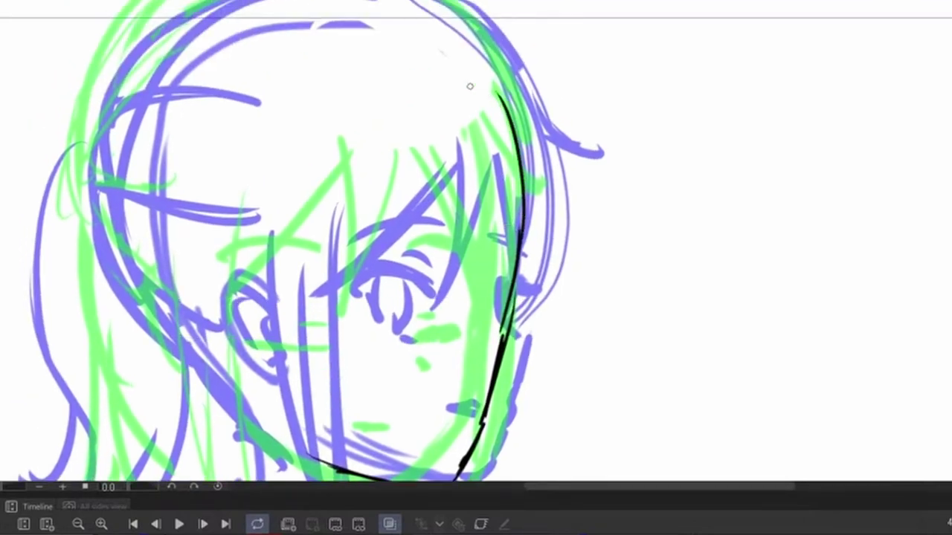
# Step: Turn off onion skinning and flip between the neighbouring cels to check the new face contour in motion
pyautogui.scroll(-3, 420, 84)
pyautogui.scroll(2, 263, 254)
pyautogui.click(389, 524)
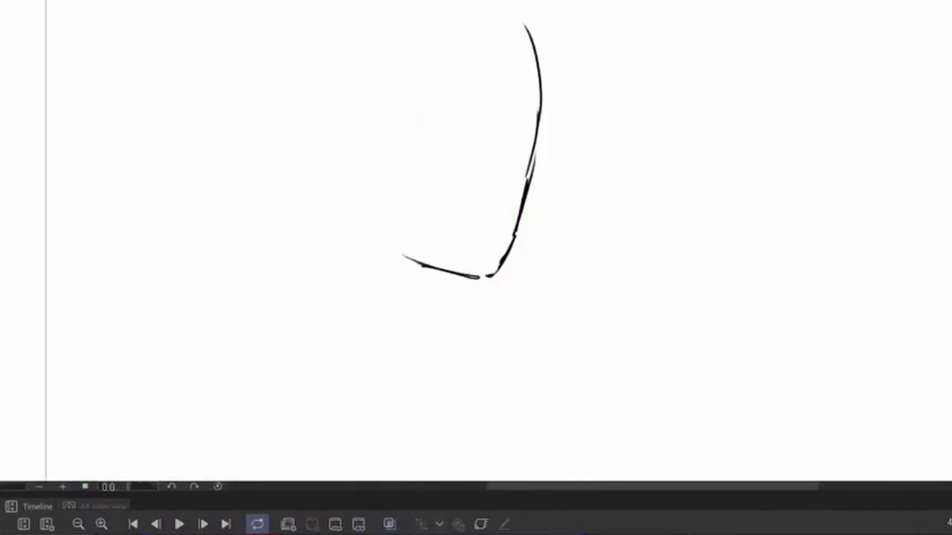
pyautogui.press('Left')
pyautogui.press('Right')
pyautogui.press('Right')
pyautogui.press('Left')
pyautogui.press('Left')
pyautogui.press('Right')
pyautogui.press('Left')
pyautogui.press('Right')
pyautogui.press('Right')
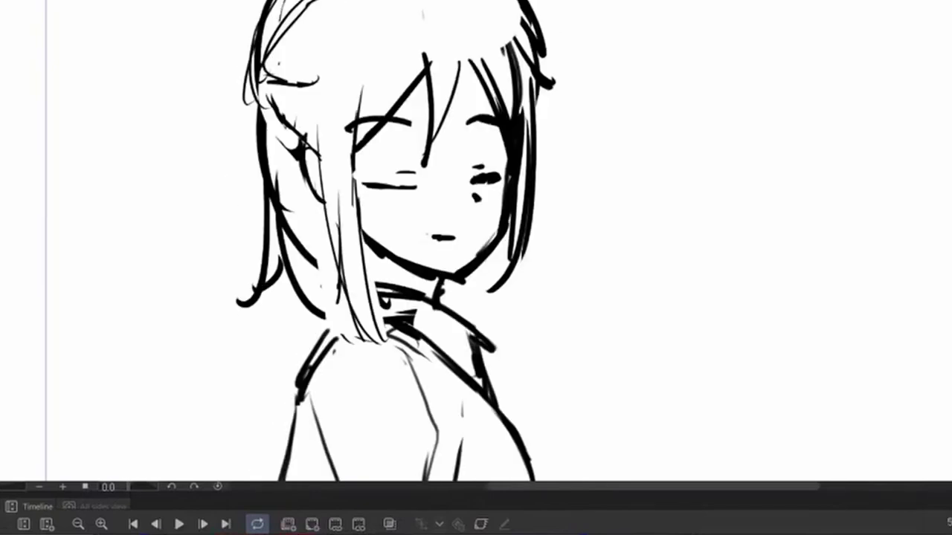
pyautogui.press('Left')
# Step: Turn onion skinning back on, draw the nose and mouth, refine the chin corner and start the ear
pyautogui.hotkey('ctrl', 'shift', 'o')
pyautogui.scroll(3, 490, 208)
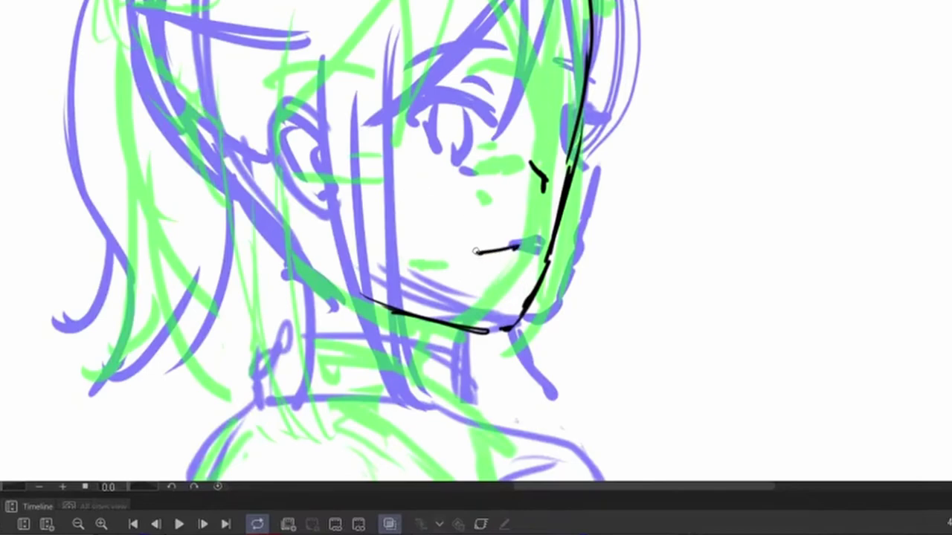
pyautogui.moveTo(475, 252)
pyautogui.mouseDown()
pyautogui.moveTo(398, 330)
pyautogui.moveTo(411, 399)
pyautogui.mouseUp()
pyautogui.scroll(-1, 276, 358)
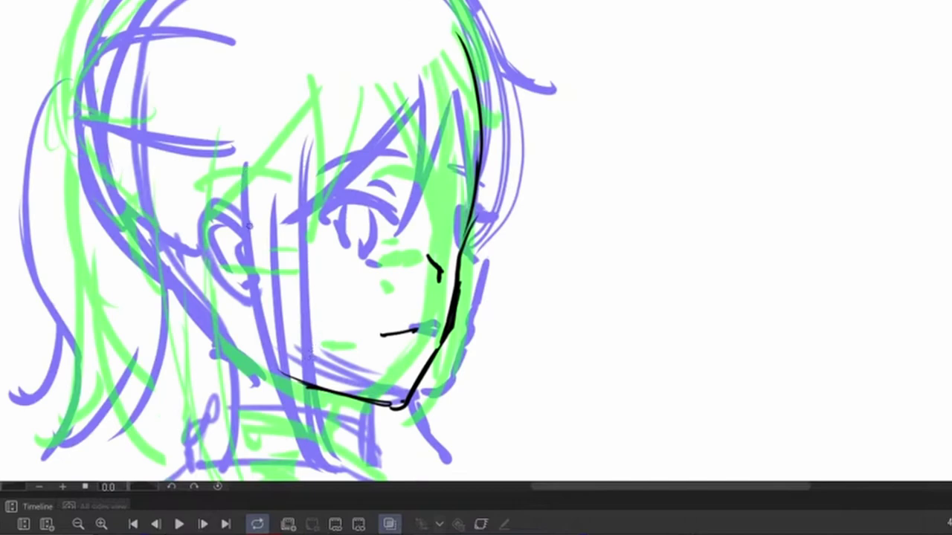
pyautogui.moveTo(257, 257); pyautogui.dragTo(259, 257)
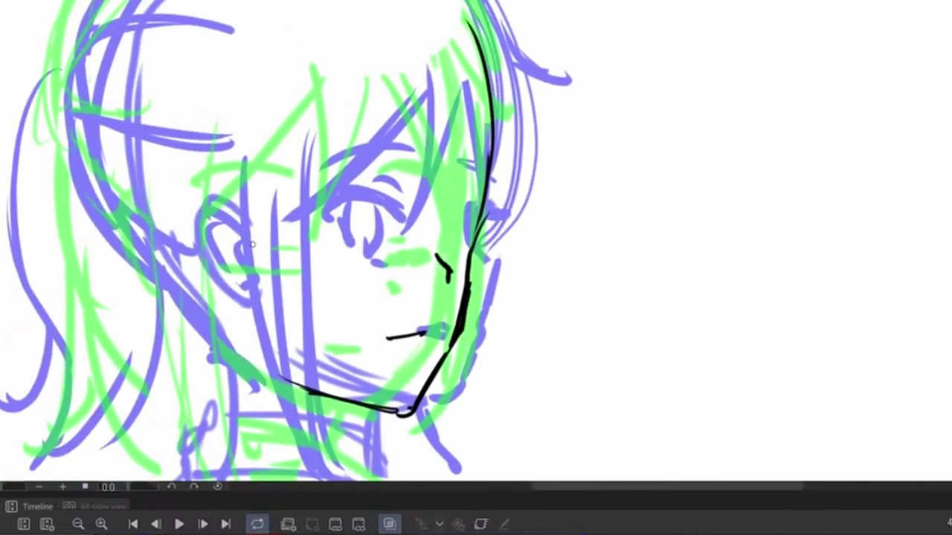
pyautogui.moveTo(219, 225); pyautogui.dragTo(228, 230)
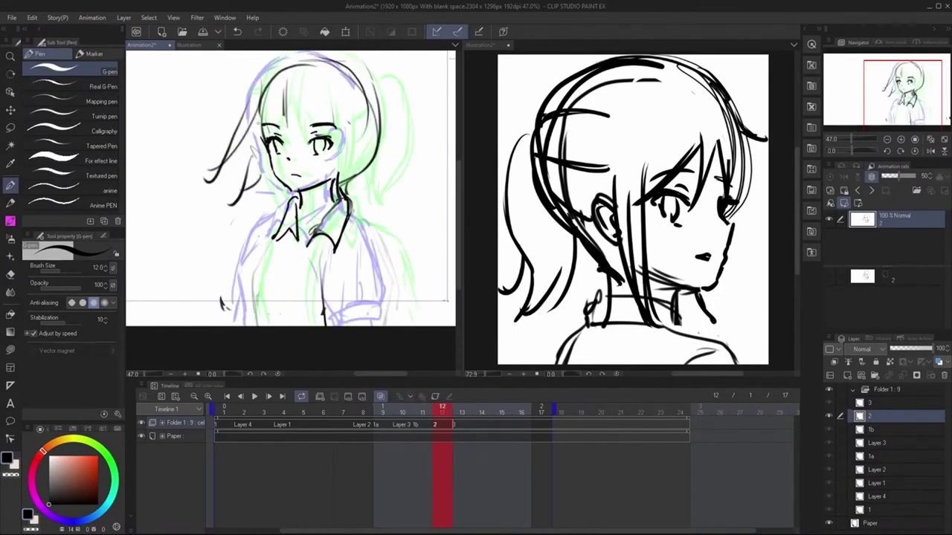
# Step: Compare the drawings at frames 12 and 13 and go back to cel 1a at frame 9
pyautogui.press('m')
pyautogui.click(461, 412)
pyautogui.click(441, 412)
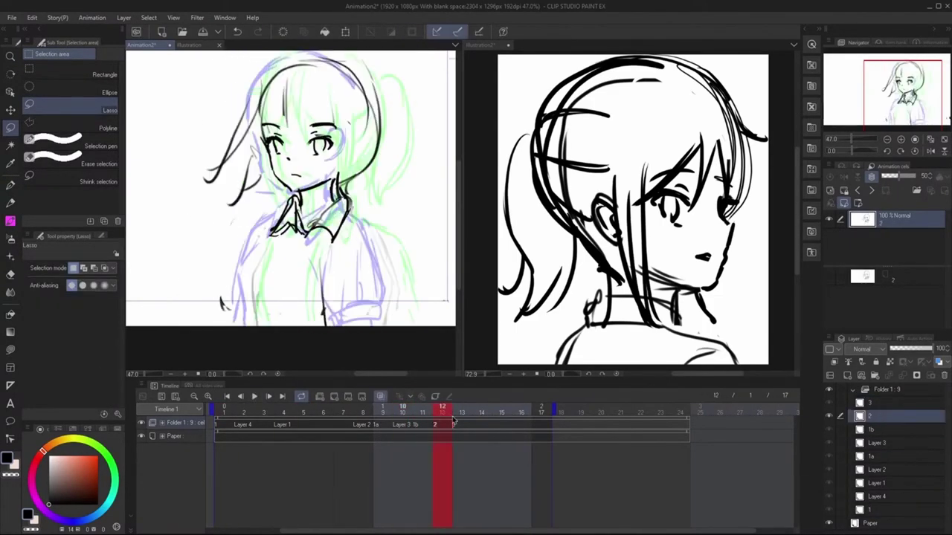
pyautogui.press('k')
pyautogui.click(461, 412)
pyautogui.moveTo(461, 412); pyautogui.dragTo(375, 412)
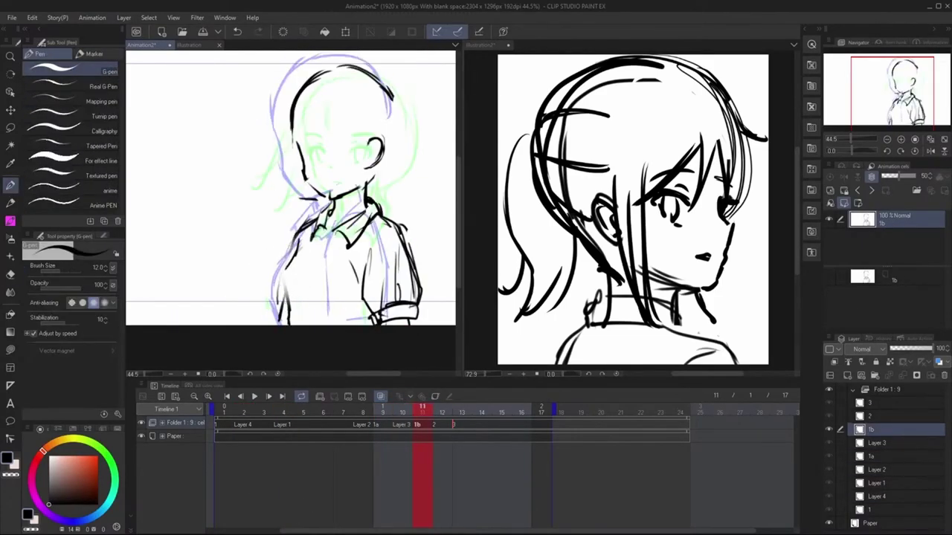
# Step: Review the playback of the head turn, stop it and switch to the reference illustration
pyautogui.scroll(-2, 337, 258)
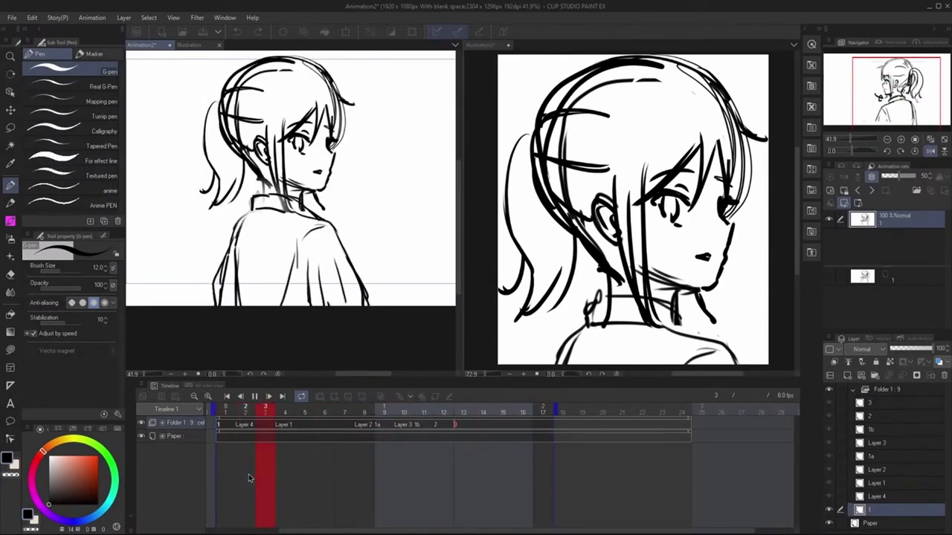
pyautogui.click(256, 397)
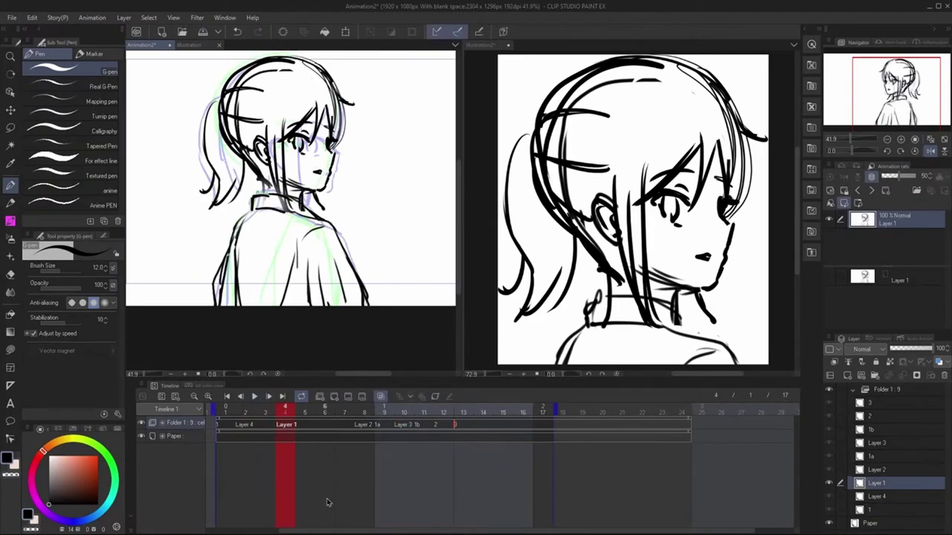
pyautogui.click(507, 45)
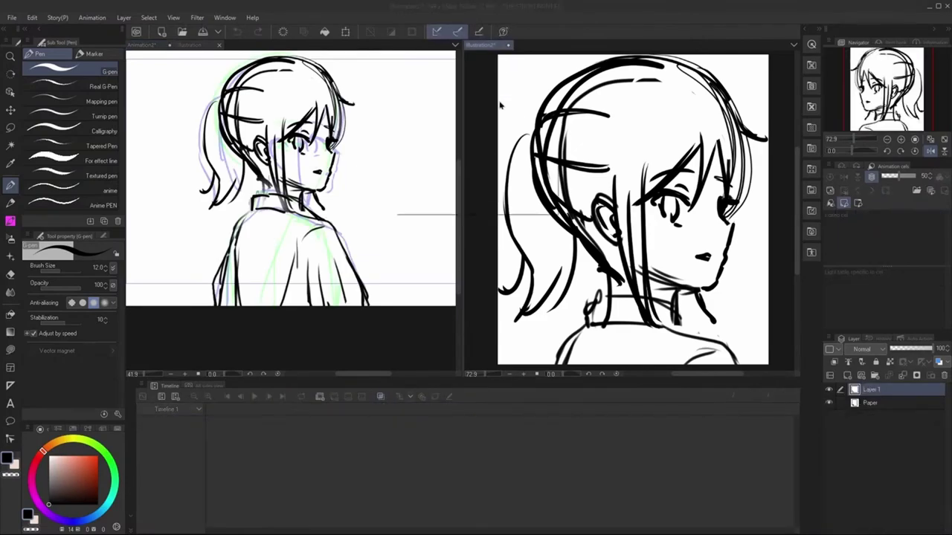
pyautogui.click(482, 202)
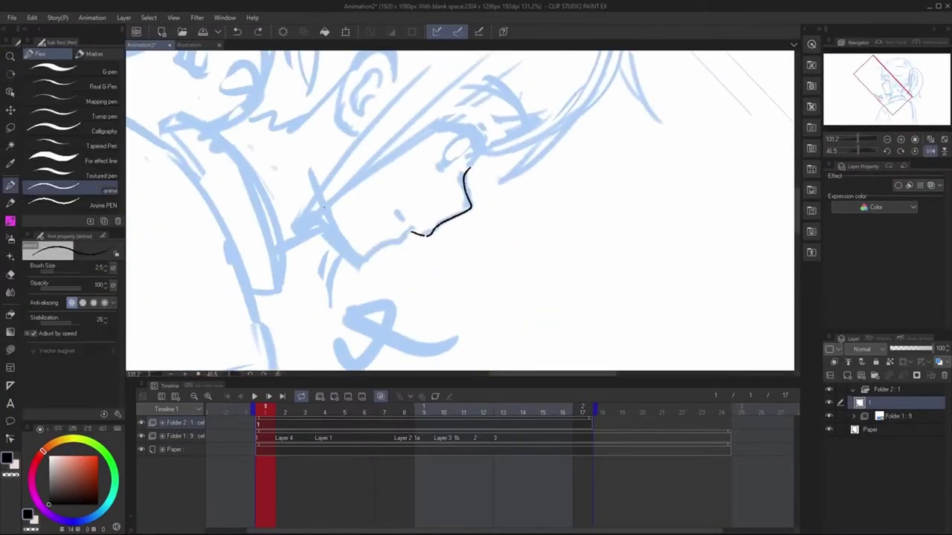
# Step: Ink the facial profile, mouth and jaw and start the eye on cel 1 of Folder 2, erasing the excess
pyautogui.moveTo(453, 253); pyautogui.dragTo(450, 300)
pyautogui.moveTo(429, 245); pyautogui.dragTo(441, 245)
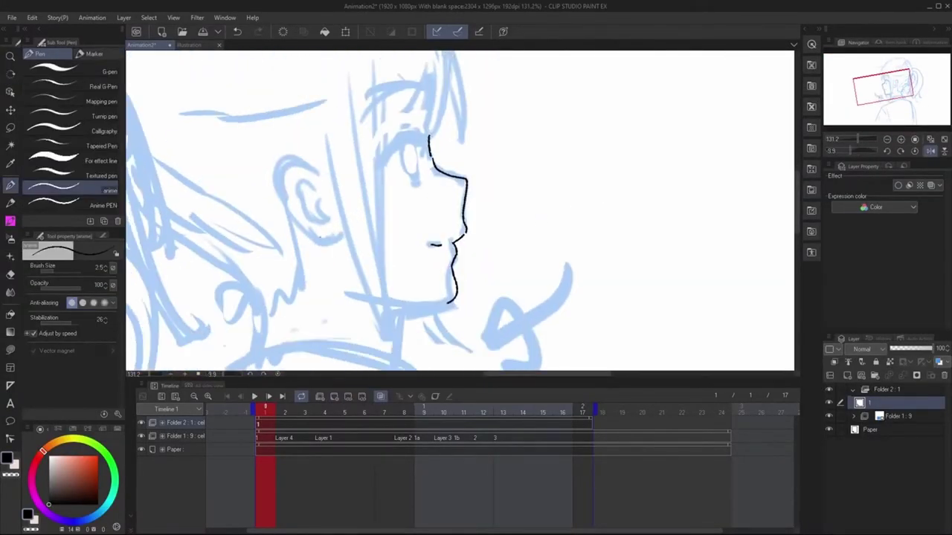
pyautogui.moveTo(472, 198)
pyautogui.mouseDown()
pyautogui.moveTo(486, 220)
pyautogui.moveTo(433, 251)
pyautogui.mouseUp()
pyautogui.moveTo(493, 180); pyautogui.dragTo(516, 218)
pyautogui.moveTo(420, 172); pyautogui.dragTo(467, 226)
pyautogui.moveTo(419, 176); pyautogui.dragTo(420, 235)
pyautogui.press('e')
pyautogui.moveTo(513, 187); pyautogui.dragTo(503, 206)
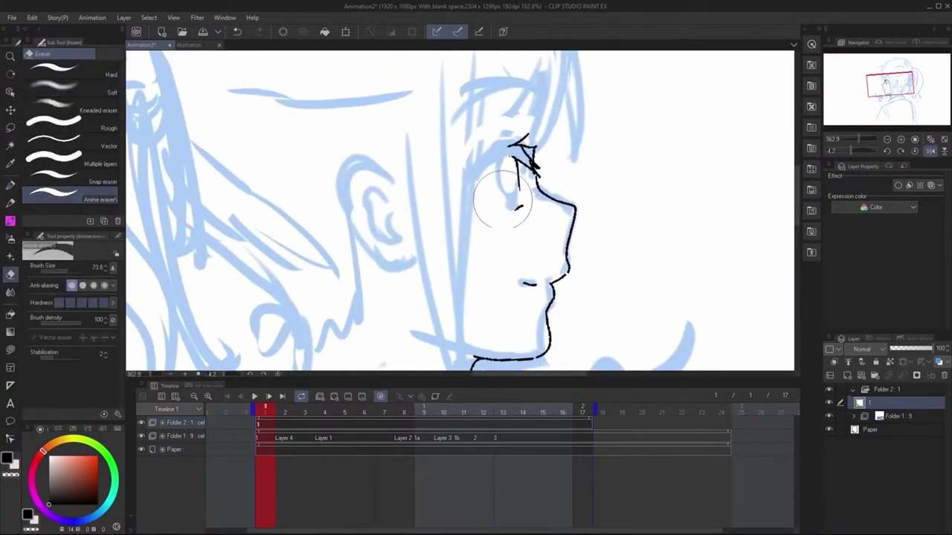
# Step: Ink the eye's iris and lashes, the pointed bang above it and the side lock framing the face
pyautogui.press('p')
pyautogui.moveTo(396, 87); pyautogui.dragTo(423, 166)
pyautogui.press('e')
pyautogui.moveTo(510, 110)
pyautogui.mouseDown()
pyautogui.moveTo(431, 323)
pyautogui.moveTo(527, 153)
pyautogui.mouseUp()
pyautogui.press('p')
pyautogui.scroll(-1, 527, 153)
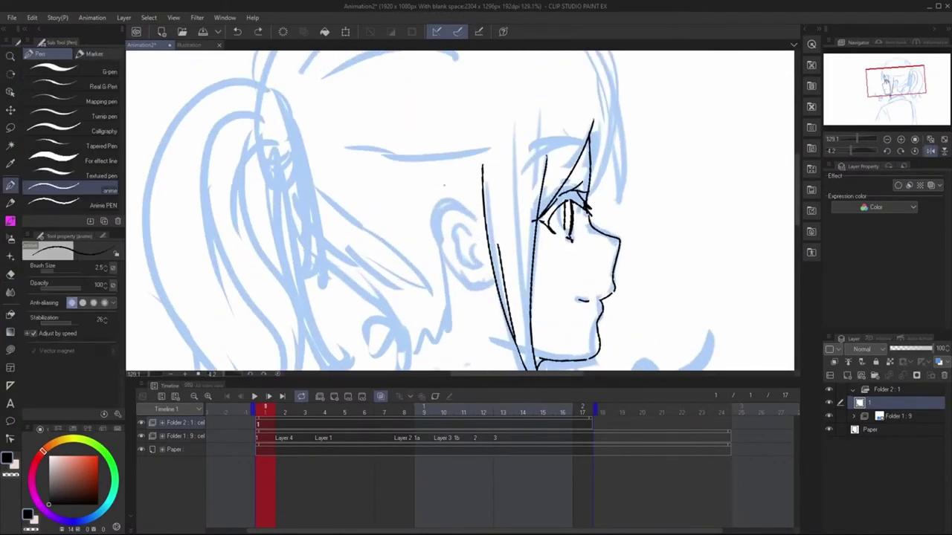
# Step: Ink the ear outline, the front bangs and the front of the neck with the anime pen
pyautogui.scroll(2, 476, 223)
pyautogui.moveTo(478, 195); pyautogui.dragTo(504, 307)
pyautogui.moveTo(477, 260); pyautogui.dragTo(483, 304)
pyautogui.press('h')
pyautogui.scroll(-2, 476, 223)
pyautogui.moveTo(407, 205); pyautogui.dragTo(412, 305)
pyautogui.moveTo(364, 190); pyautogui.dragTo(383, 305)
pyautogui.moveTo(416, 75); pyautogui.dragTo(339, 159)
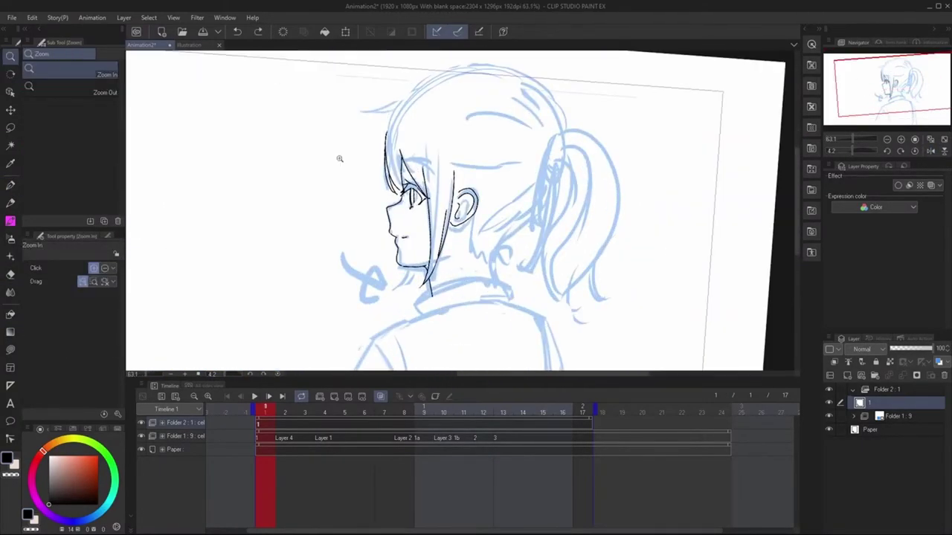
# Step: Ink the back of the neck, the small curl at the nape and the hairline rising to the ponytail
pyautogui.press('h')
pyautogui.scroll(2, 340, 159)
pyautogui.moveTo(397, 272); pyautogui.dragTo(387, 340)
pyautogui.press('h')
pyautogui.moveTo(525, 277); pyautogui.dragTo(537, 289)
pyautogui.moveTo(582, 223); pyautogui.dragTo(527, 276)
pyautogui.scroll(-2, 331, 250)
pyautogui.moveTo(332, 249); pyautogui.dragTo(315, 212)
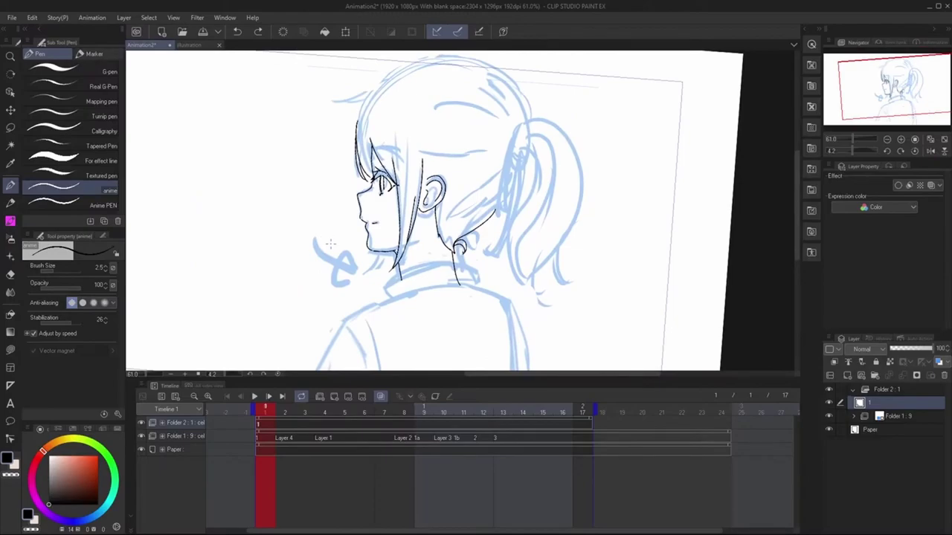
# Step: Ink the hair outline above the forehead with the flyaway tuft
pyautogui.press('h')
pyautogui.scroll(3, 535, 75)
pyautogui.press('h')
pyautogui.moveTo(420, 76); pyautogui.dragTo(344, 159)
pyautogui.press('h')
pyautogui.scroll(-3, 582, 299)
pyautogui.scroll(2, 426, 162)
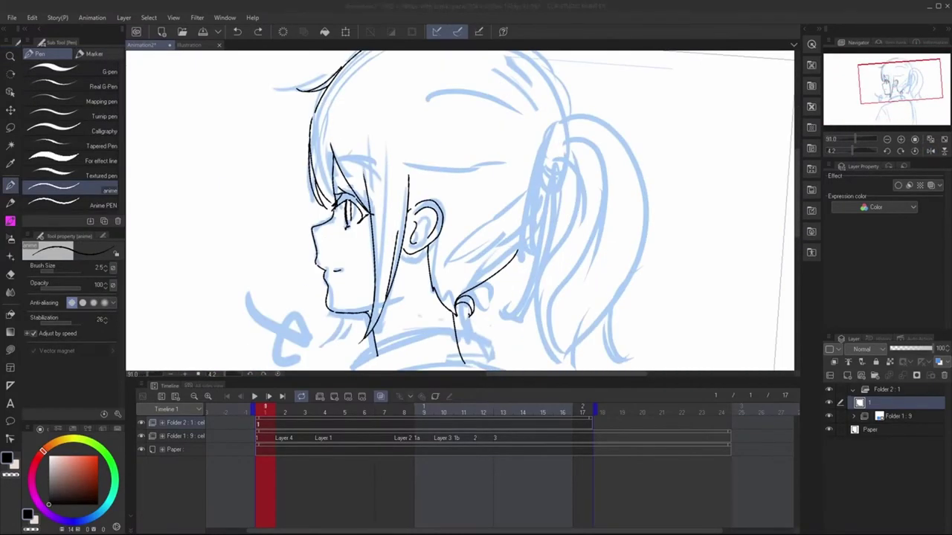
# Step: Ink the inner folds of the ear
pyautogui.press('h')
pyautogui.scroll(3, 487, 256)
pyautogui.moveTo(532, 178); pyautogui.dragTo(487, 195)
pyautogui.scroll(-2, 520, 193)
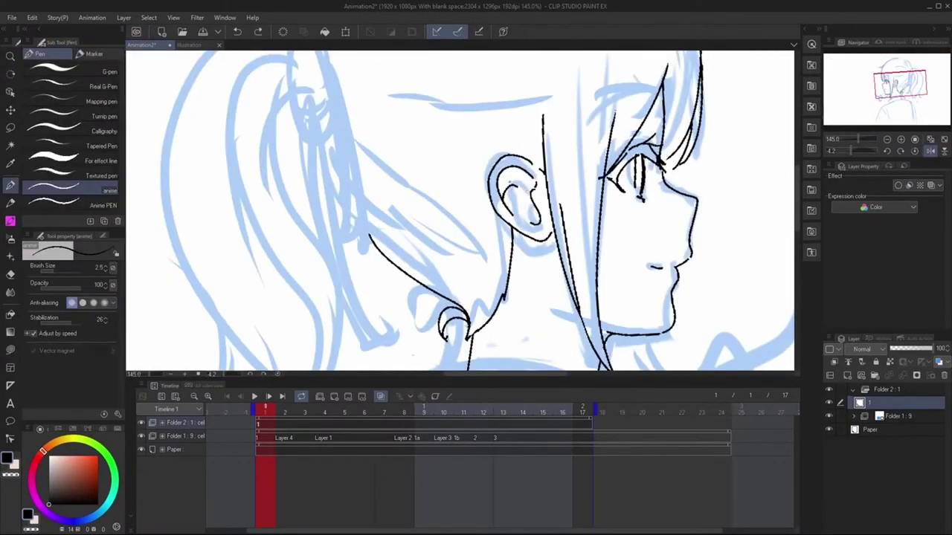
# Step: Ink the outer and inner contours of the ponytail from the hair tie downward
pyautogui.press('h')
pyautogui.scroll(-3, 446, 149)
pyautogui.moveTo(532, 101); pyautogui.dragTo(582, 288)
pyautogui.moveTo(517, 145)
pyautogui.mouseDown()
pyautogui.moveTo(530, 140)
pyautogui.moveTo(547, 291)
pyautogui.mouseUp()
pyautogui.scroll(3, 550, 253)
pyautogui.press('e')
pyautogui.scroll(-3, 550, 253)
pyautogui.press('p')
pyautogui.press('h')
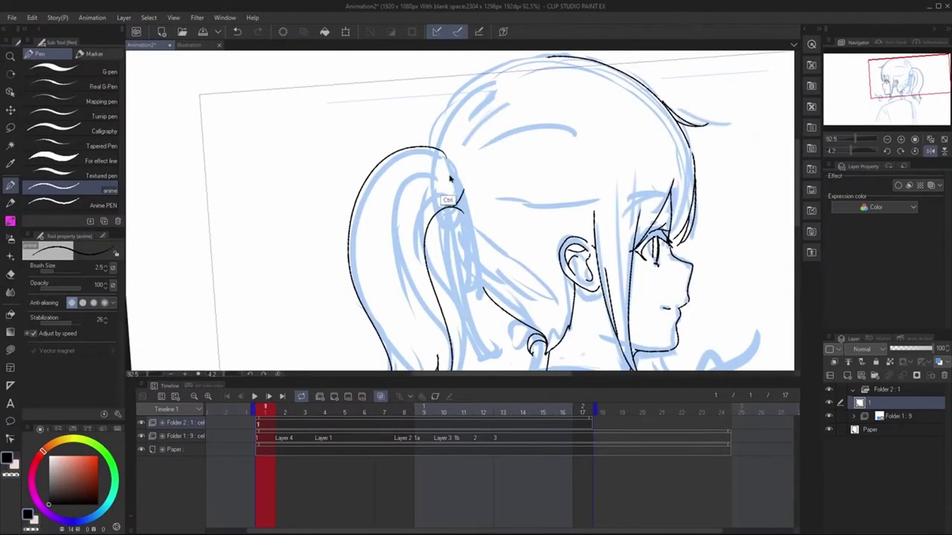
# Step: Ink the hair ribbon, the inner ponytail strands and the pointed ponytail tips
pyautogui.moveTo(526, 117); pyautogui.dragTo(533, 142)
pyautogui.press('h')
pyautogui.scroll(3, 444, 93)
pyautogui.moveTo(445, 96); pyautogui.dragTo(427, 225)
pyautogui.moveTo(439, 119); pyautogui.dragTo(432, 216)
pyautogui.scroll(-3, 331, 146)
pyautogui.moveTo(331, 147); pyautogui.dragTo(322, 253)
pyautogui.scroll(2, 416, 148)
pyautogui.moveTo(451, 145); pyautogui.dragTo(453, 171)
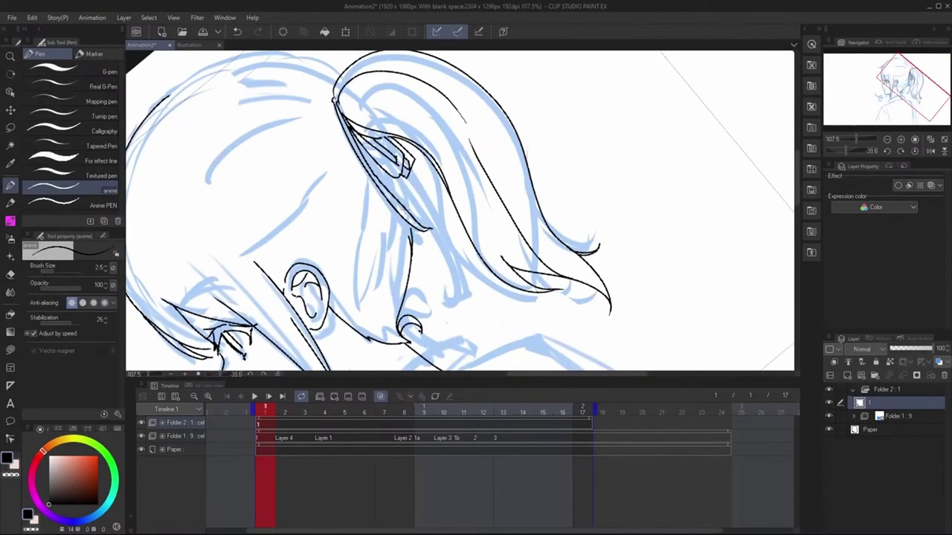
pyautogui.scroll(1, 350, 112)
pyautogui.scroll(-5, 521, 145)
# Step: Complete the crown outline and the hairlines running from the ribbon toward the ear with smooth curves
pyautogui.press('h')
pyautogui.press('g')
pyautogui.scroll(3, 429, 134)
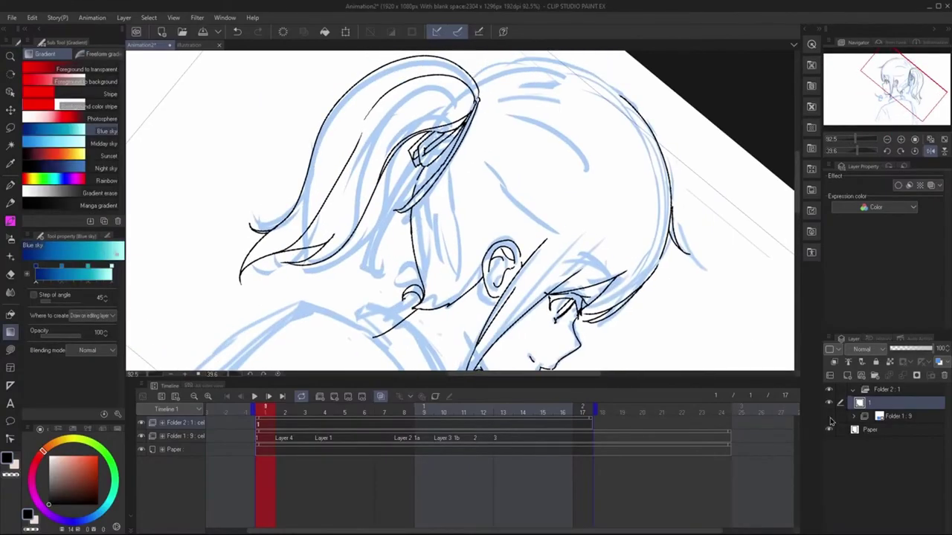
pyautogui.press('p')
pyautogui.moveTo(501, 272); pyautogui.dragTo(553, 255)
pyautogui.press('u')
pyautogui.moveTo(345, 208); pyautogui.dragTo(425, 110)
pyautogui.click(372, 149)
pyautogui.scroll(2, 450, 223)
pyautogui.moveTo(386, 246); pyautogui.dragTo(512, 293)
pyautogui.click(435, 284)
pyautogui.press('p')
pyautogui.scroll(-4, 435, 284)
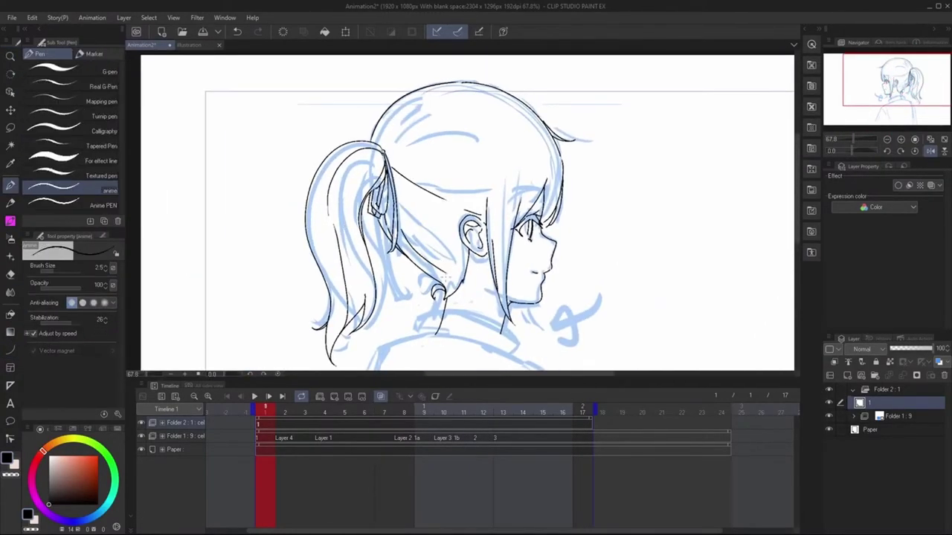
# Step: Ink the pulled-back hair strands radiating from the ponytail base across the head
pyautogui.press('h')
pyautogui.press('h')
pyautogui.moveTo(412, 188); pyautogui.dragTo(521, 245)
pyautogui.hotkey('ctrl', '@')
pyautogui.scroll(-1, 416, 193)
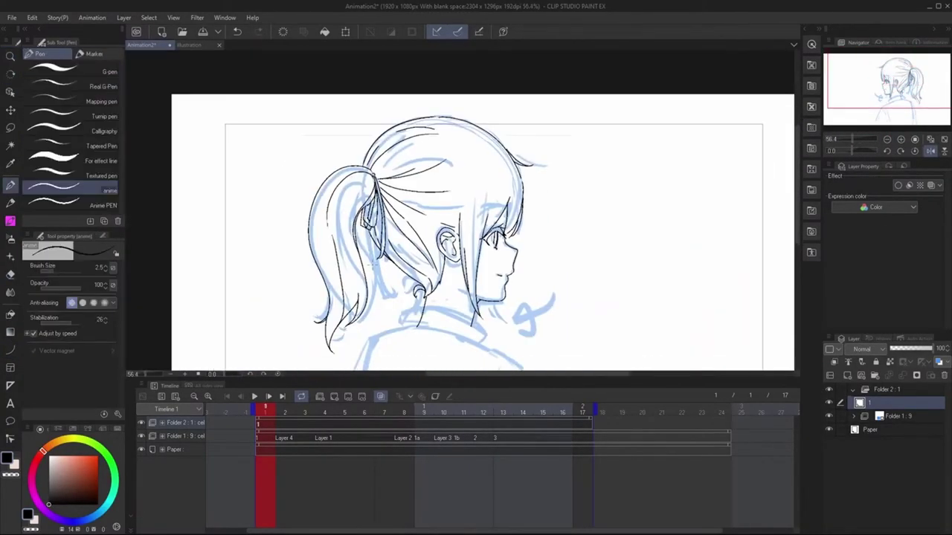
# Step: Ink the shirt collar around the neck and switch to the eraser for clean-up
pyautogui.scroll(2, 446, 260)
pyautogui.scroll(-2, 315, 223)
pyautogui.moveTo(347, 273); pyautogui.dragTo(429, 311)
pyautogui.moveTo(340, 273); pyautogui.dragTo(329, 301)
pyautogui.scroll(4, 328, 289)
pyautogui.scroll(-4, 460, 211)
pyautogui.press('h')
pyautogui.press('e')
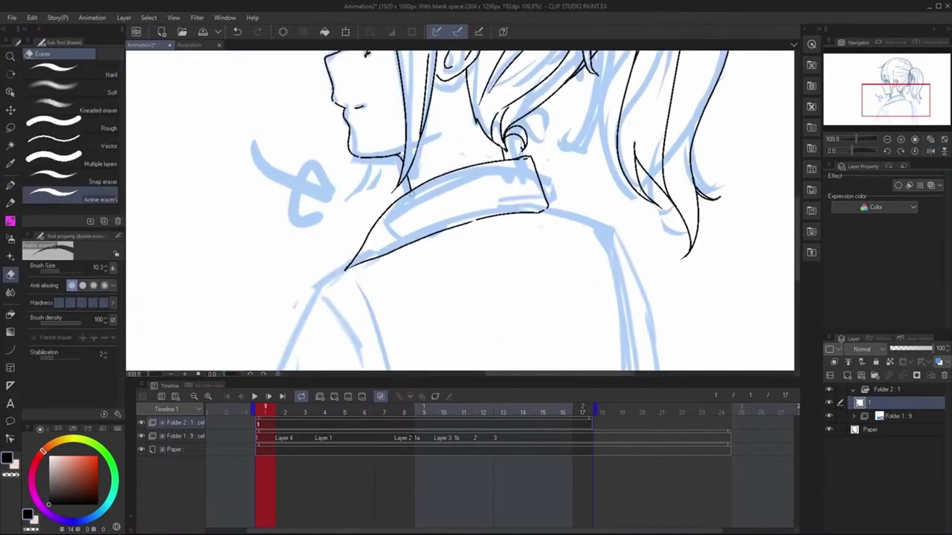
# Step: Ink the shoulders, back and sleeve folds of the shirt on cel 1
pyautogui.press('p')
pyautogui.press('h')
pyautogui.moveTo(373, 163); pyautogui.dragTo(272, 352)
pyautogui.press('h')
pyautogui.moveTo(491, 264); pyautogui.dragTo(504, 310)
pyautogui.scroll(-3, 488, 303)
pyautogui.press('h')
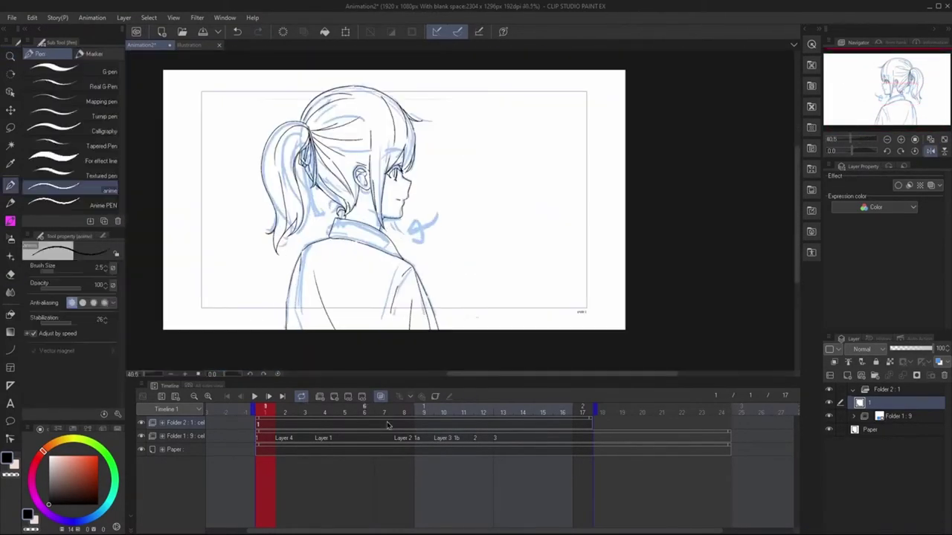
# Step: Check the cel 1 line art against the rough sketch folder and add a new Folder 2 cel at frame 13
pyautogui.click(140, 436)
pyautogui.press('h')
pyautogui.press('h')
pyautogui.click(285, 409)
pyautogui.click(503, 408)
pyautogui.click(334, 396)
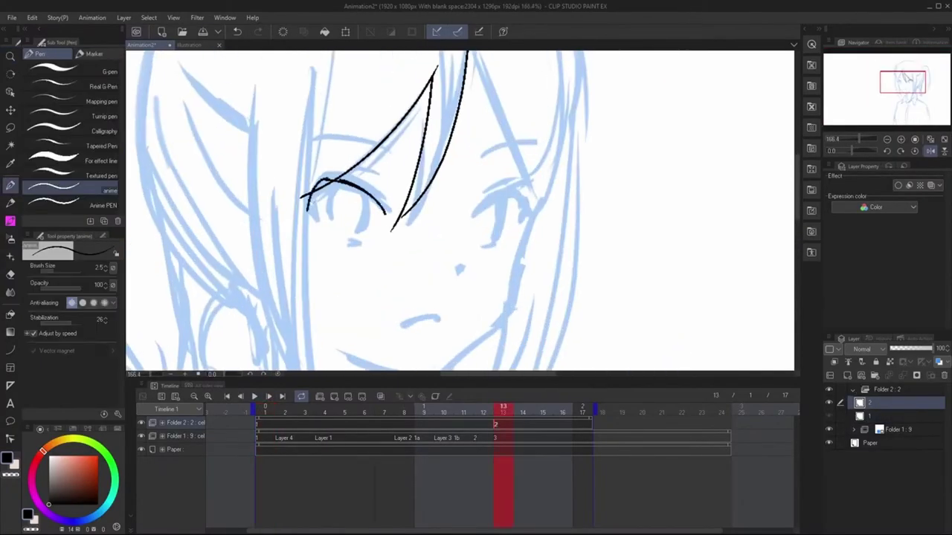
# Step: Ink the eye's lashes, lid and iris beneath the long bang on cel 2
pyautogui.press('h')
pyautogui.press('h')
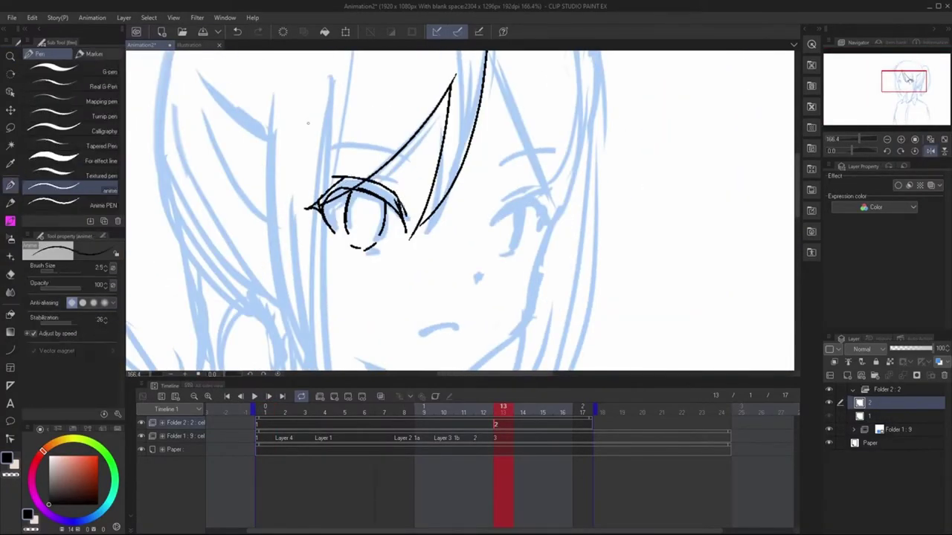
pyautogui.press('h')
pyautogui.moveTo(379, 181); pyautogui.dragTo(435, 199)
pyautogui.press('h')
pyautogui.press('h')
# Step: Ink the eyebrows, second eye, nose, mouth, jaw, neck and front side hair on cel 2
pyautogui.press('h')
pyautogui.press('h')
pyautogui.moveTo(319, 151); pyautogui.dragTo(393, 154)
pyautogui.hotkey('ctrl', '-')
pyautogui.press('h')
pyautogui.moveTo(445, 247); pyautogui.dragTo(493, 261)
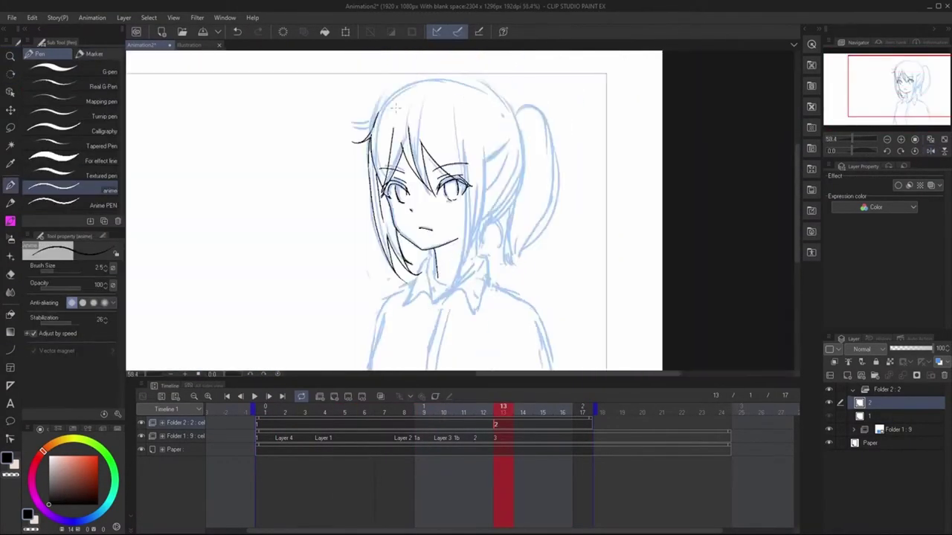
pyautogui.scroll(2, 396, 109)
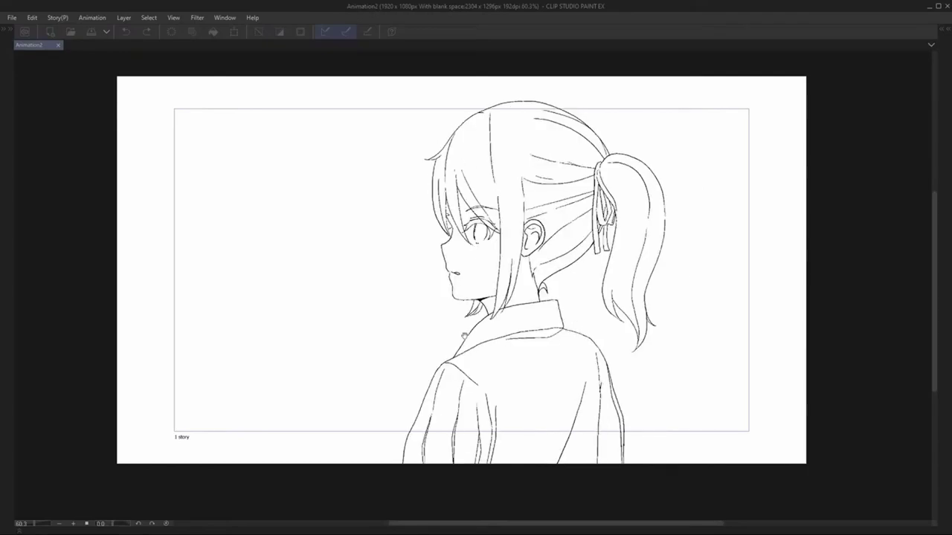
# Step: Show the hidden palettes and timeline again around the finished line art
pyautogui.press('Tab')
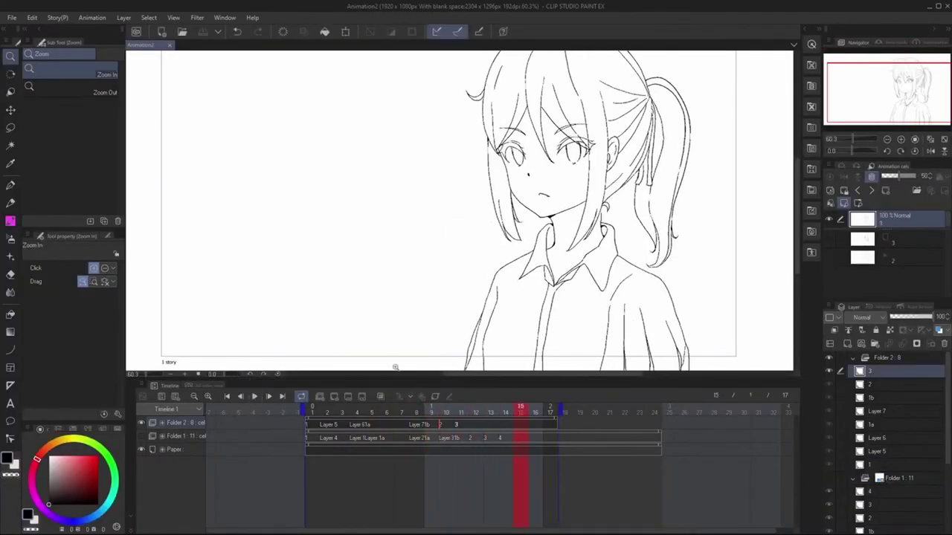
# Step: Play back the rough sketch animation alone on the full canvas with the line-art Folder 2 hidden
pyautogui.press('Tab')
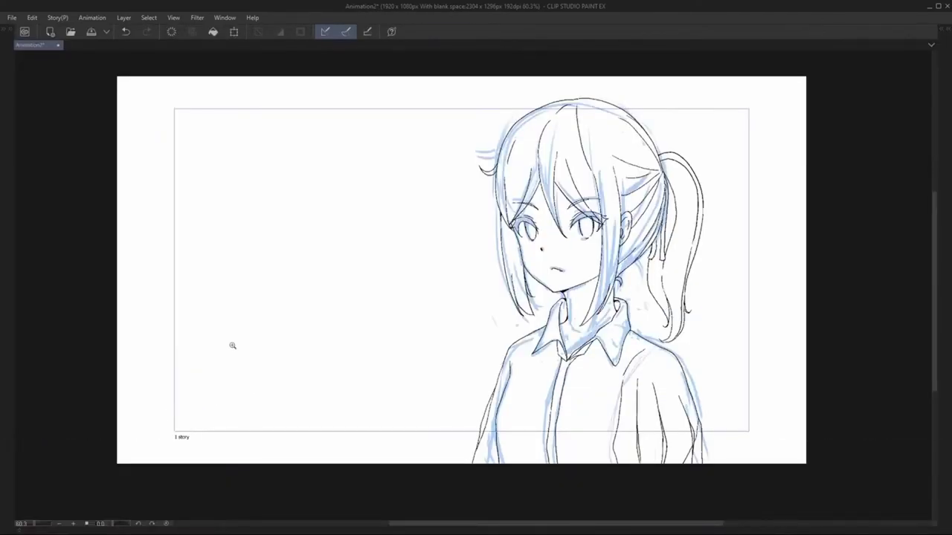
pyautogui.press('Tab')
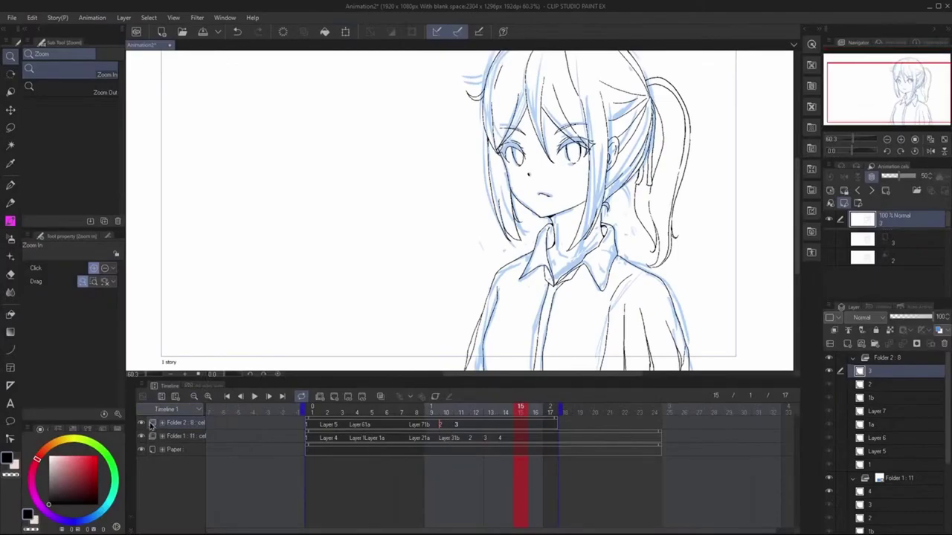
pyautogui.press('Tab')
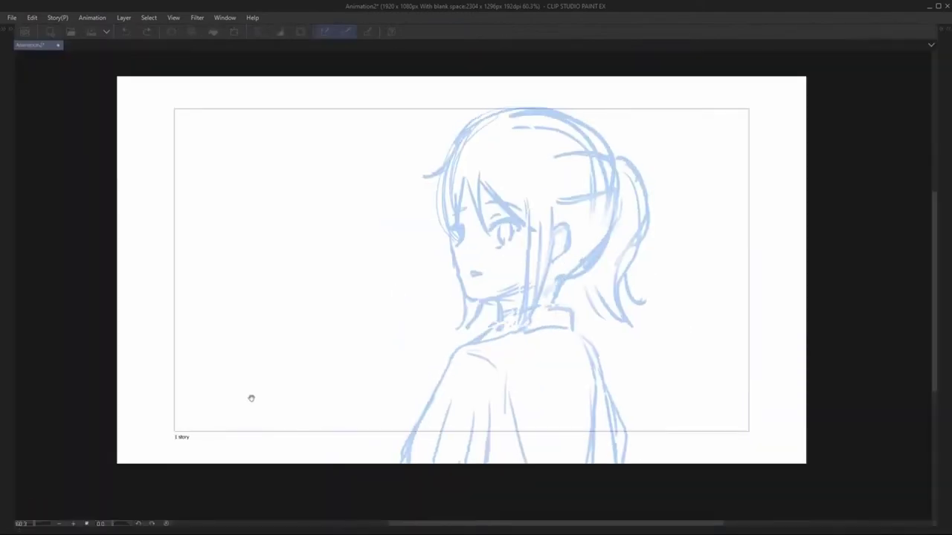
pyautogui.press('Tab')
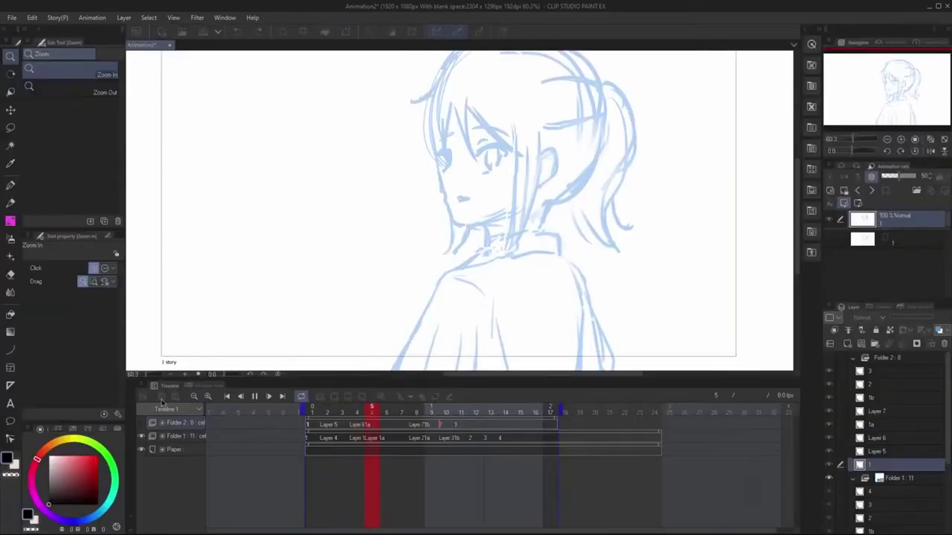
pyautogui.press('Tab')
pyautogui.press('Tab')
pyautogui.click(253, 394)
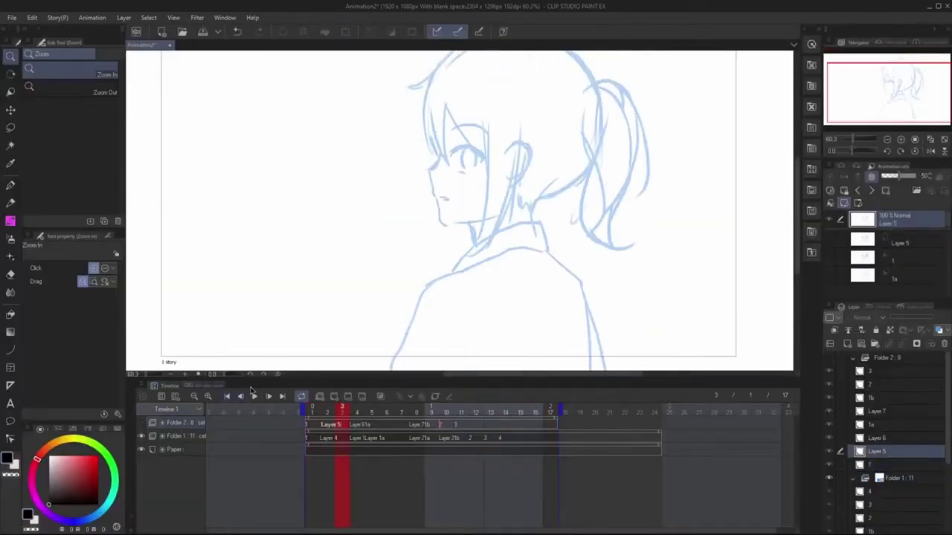
# Step: Go to frame 11, show the line-art Folder 2 and hide the rough sketch Folder 1
pyautogui.moveTo(340, 414)
pyautogui.mouseDown()
pyautogui.moveTo(312, 414)
pyautogui.moveTo(431, 414)
pyautogui.moveTo(394, 431)
pyautogui.moveTo(461, 450)
pyautogui.moveTo(446, 452)
pyautogui.moveTo(457, 445)
pyautogui.moveTo(418, 444)
pyautogui.moveTo(472, 442)
pyautogui.moveTo(432, 443)
pyautogui.moveTo(461, 444)
pyautogui.mouseUp()
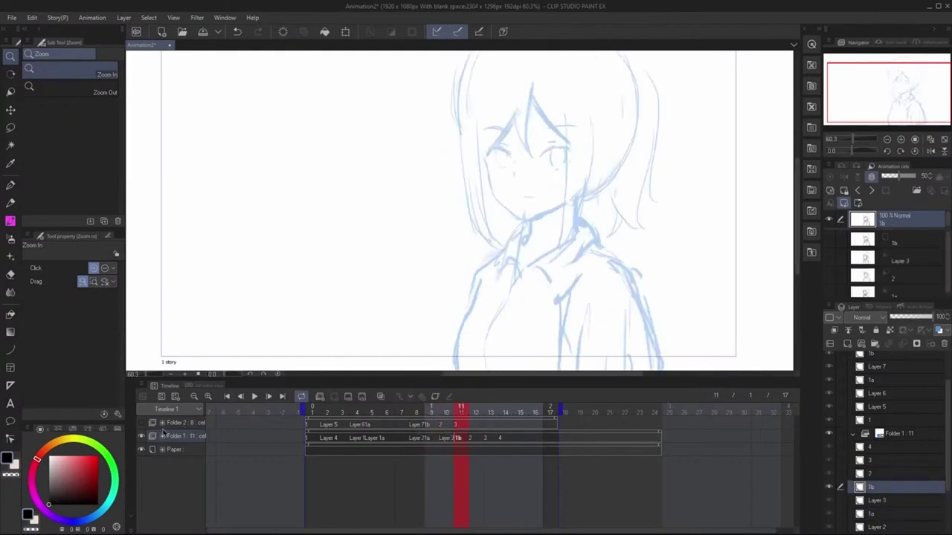
pyautogui.click(141, 422)
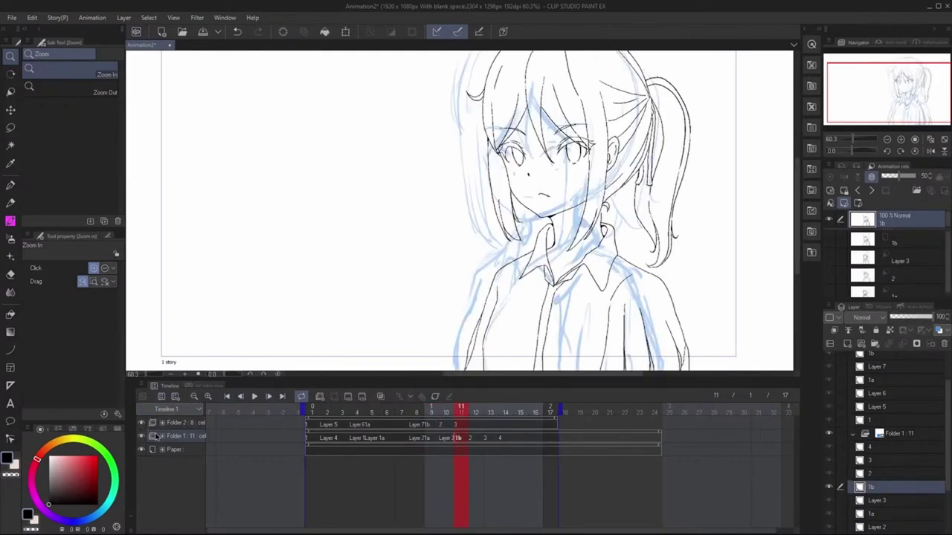
pyautogui.click(141, 436)
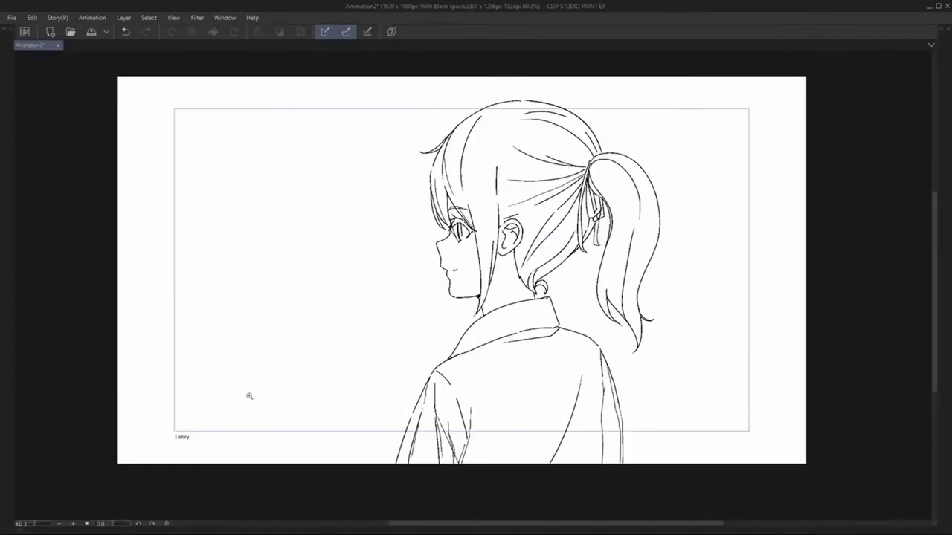
# Step: Play back the line-art head turn on the full canvas and stop the playback
pyautogui.press('Tab')
pyautogui.press('Tab')
pyautogui.press('Tab')
pyautogui.press('Tab')
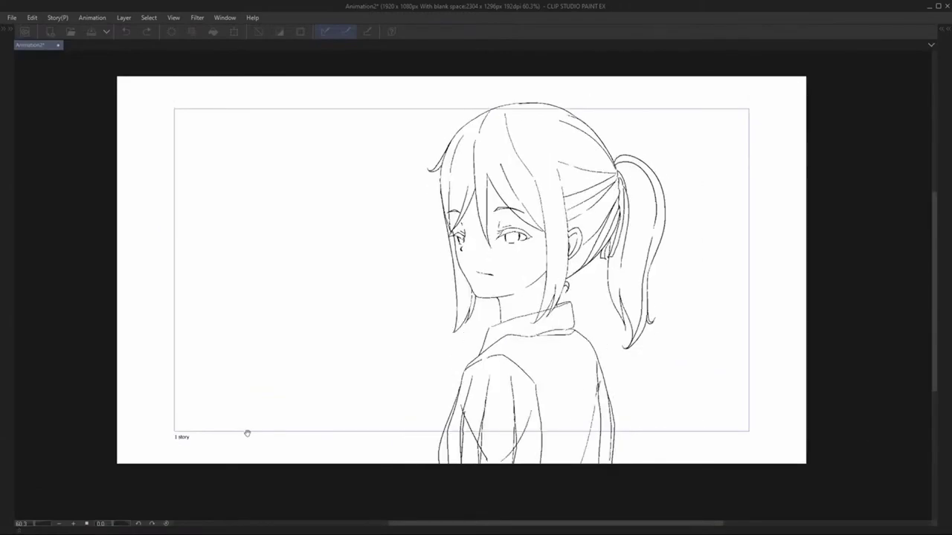
pyautogui.press('Tab')
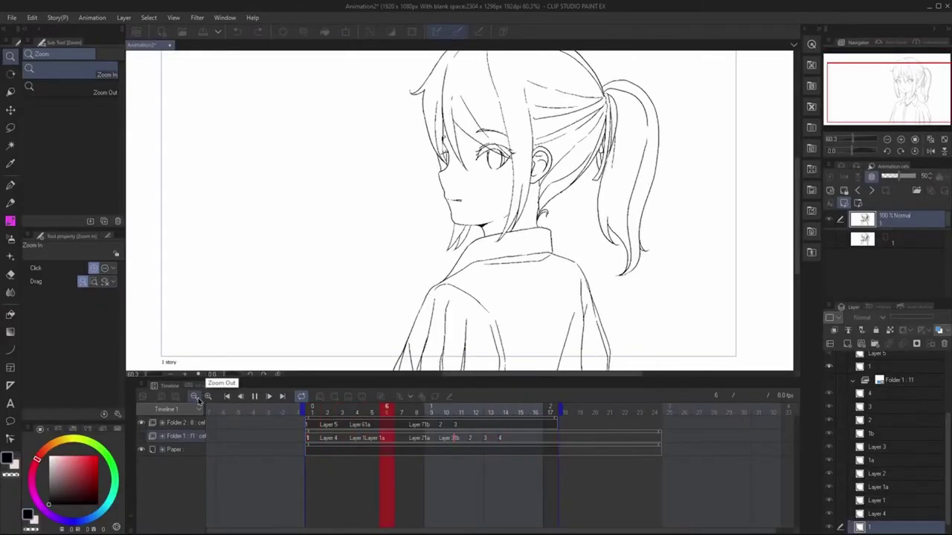
pyautogui.click(252, 397)
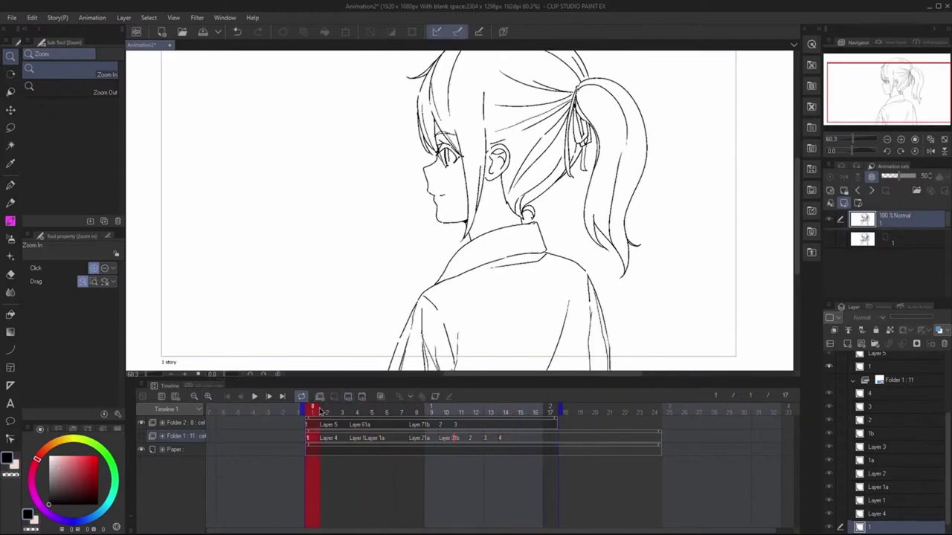
# Step: Replay the line-art animation and scrub through frames 1 to 6 to check the start of the head turn
pyautogui.press('Return')
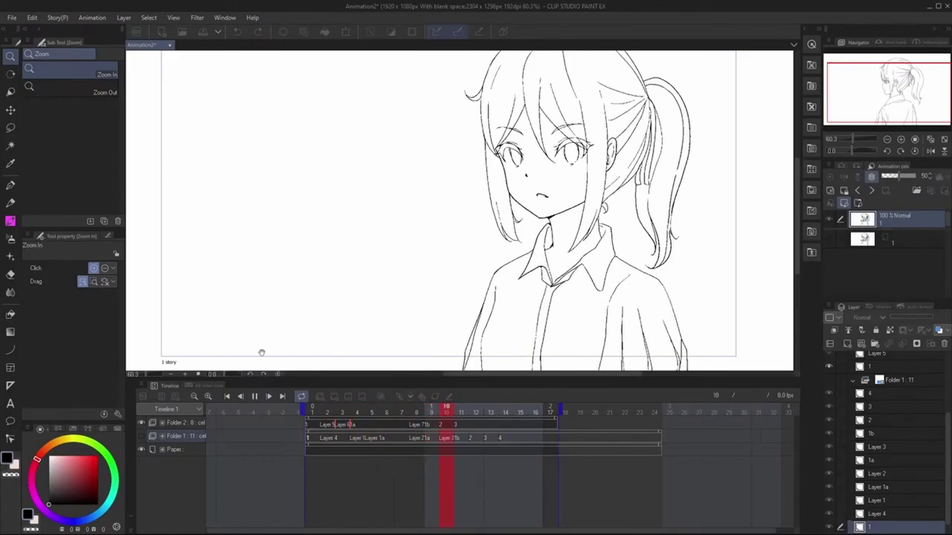
pyautogui.press('Tab')
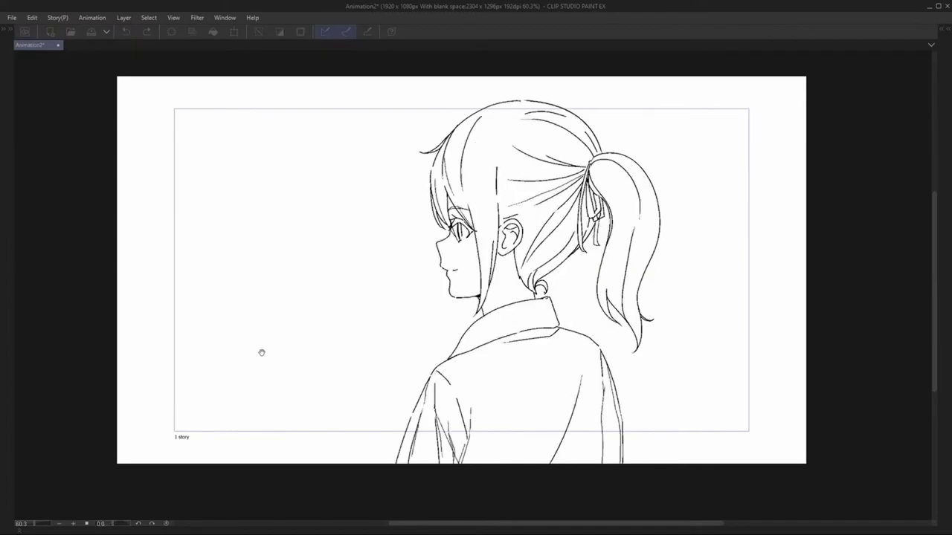
pyautogui.press('Tab')
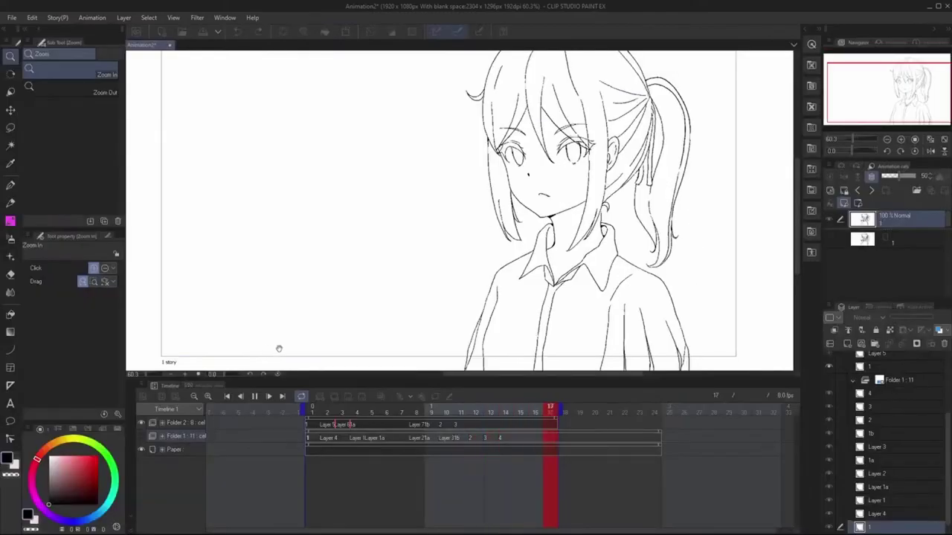
pyautogui.click(313, 421)
pyautogui.moveTo(311, 420); pyautogui.dragTo(358, 428)
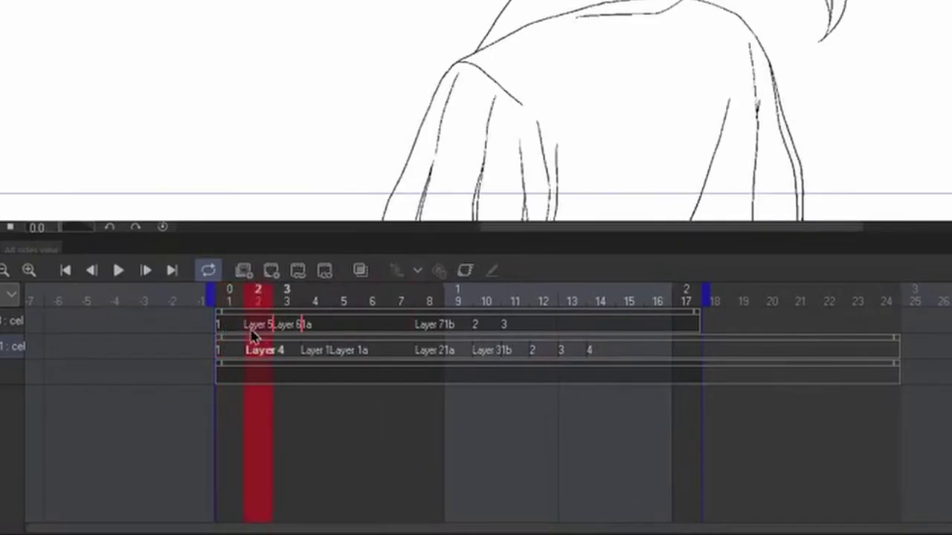
pyautogui.moveTo(313, 331); pyautogui.dragTo(379, 331)
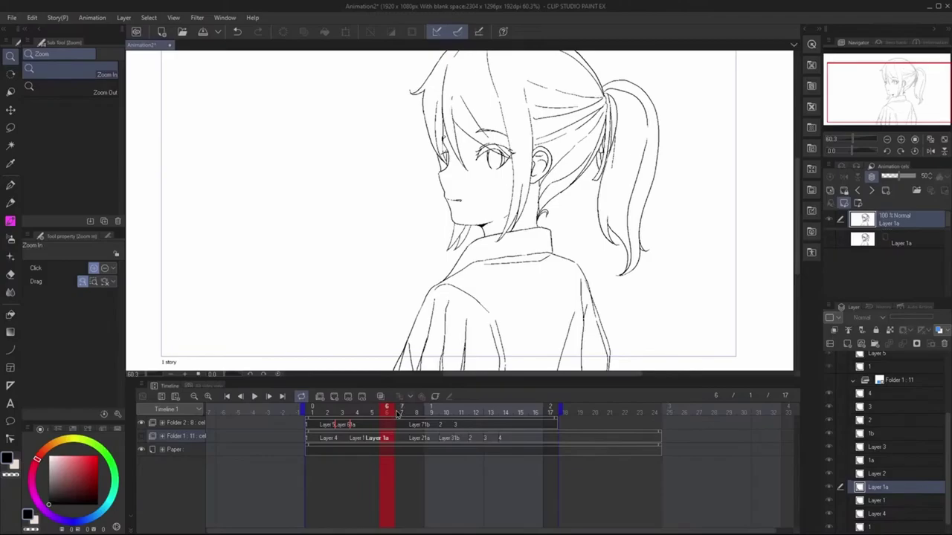
pyautogui.moveTo(398, 413)
pyautogui.mouseDown()
pyautogui.moveTo(475, 421)
pyautogui.moveTo(313, 414)
pyautogui.mouseUp()
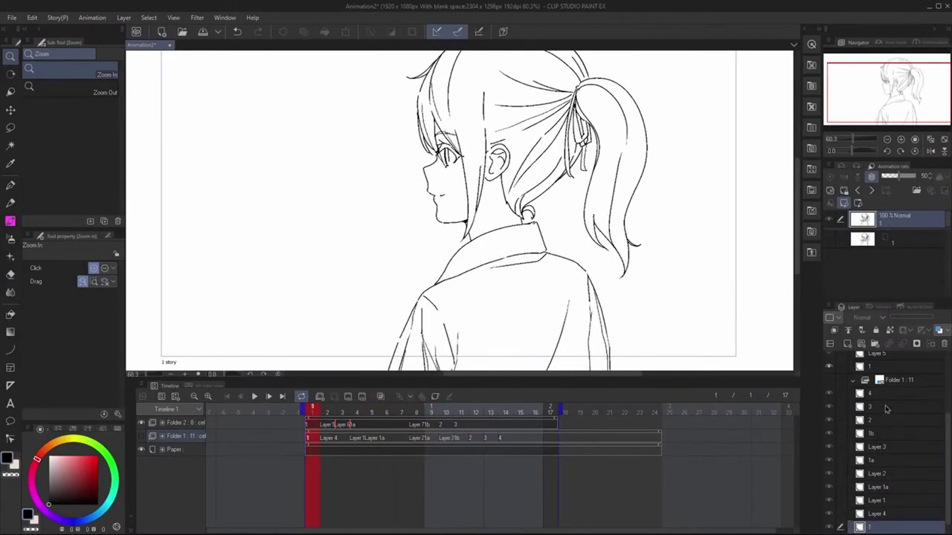
# Step: Collapse the rough sketch Folder 1 and select the line-art Folder 2
pyautogui.click(876, 394)
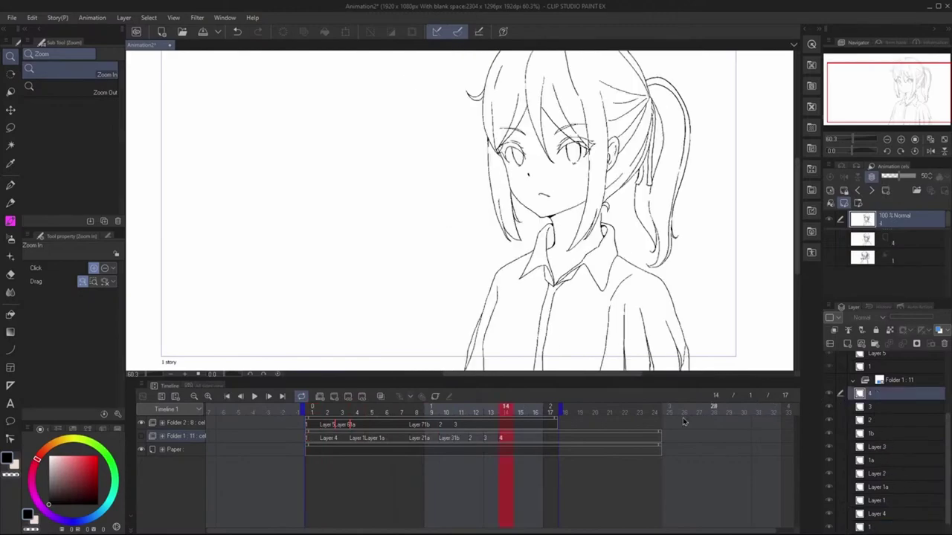
pyautogui.click(853, 380)
pyautogui.click(886, 360)
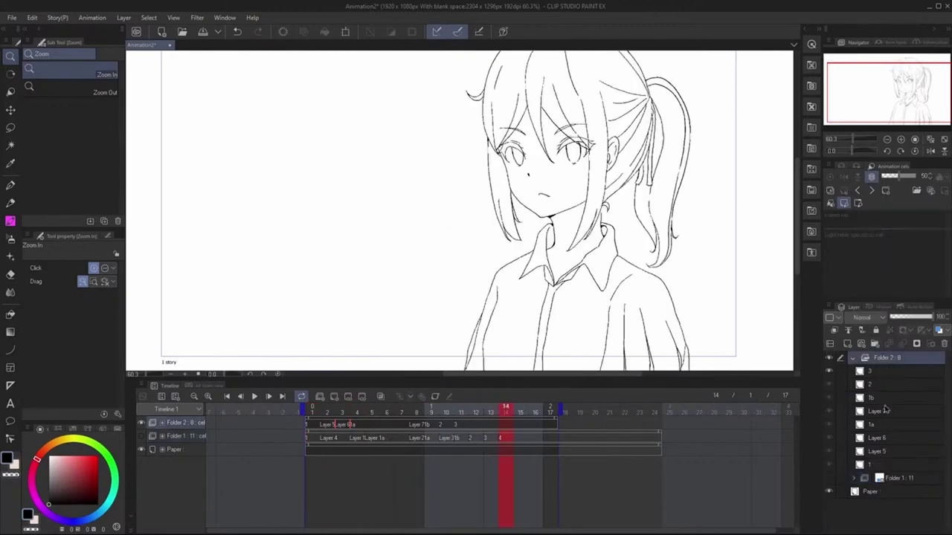
# Step: Review the individual line-art cels inside Folder 2, ending on the first cel, 1
pyautogui.click(878, 383)
pyautogui.click(875, 373)
pyautogui.click(876, 399)
pyautogui.click(877, 425)
pyautogui.click(879, 439)
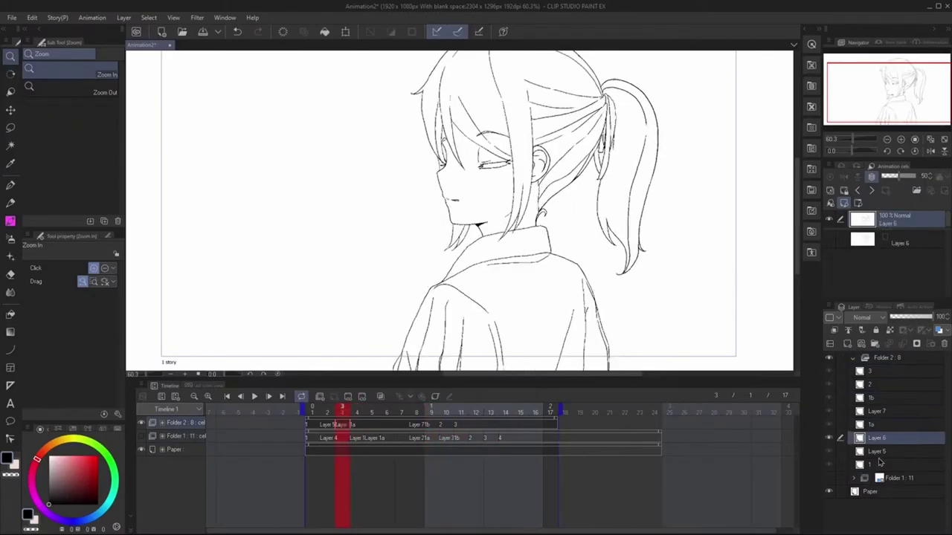
pyautogui.click(877, 451)
pyautogui.click(875, 465)
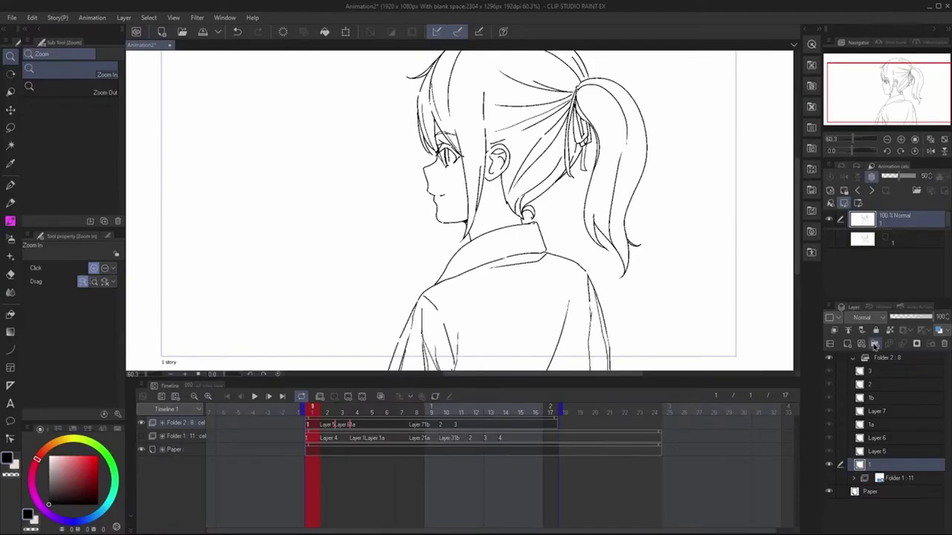
# Step: Create layer folders 1 and 2 inside Folder 2 and place layer 1 and Layer 5 in them respectively
pyautogui.click(874, 345)
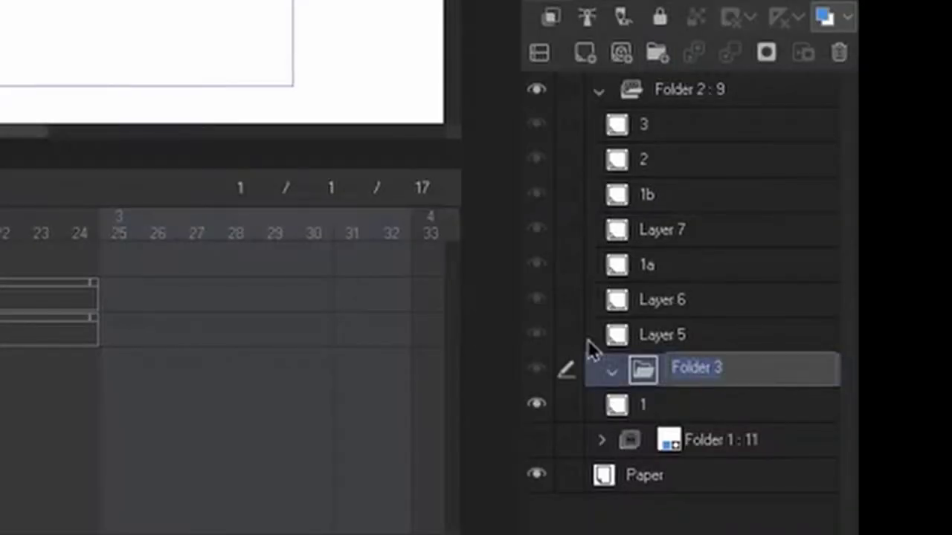
pyautogui.write('1')
pyautogui.moveTo(663, 402); pyautogui.dragTo(685, 378)
pyautogui.click(686, 335)
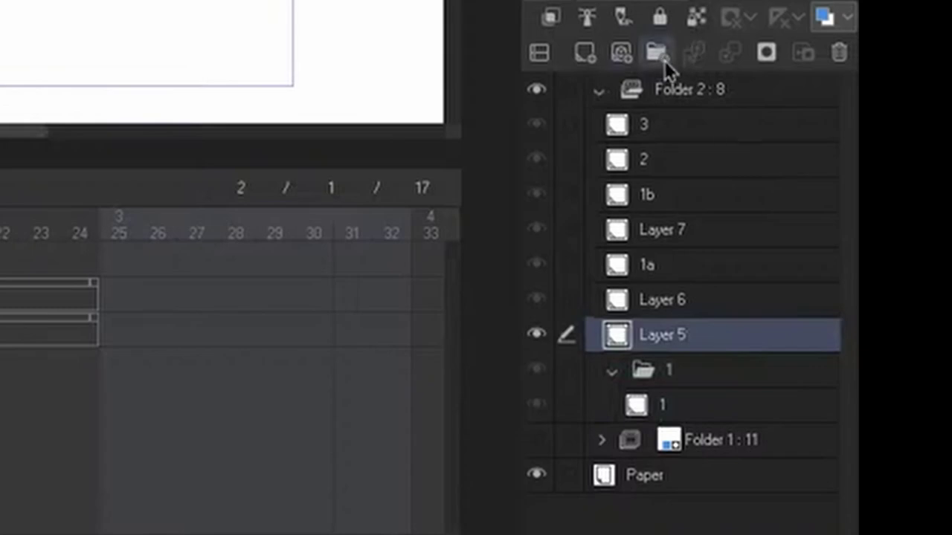
pyautogui.click(663, 60)
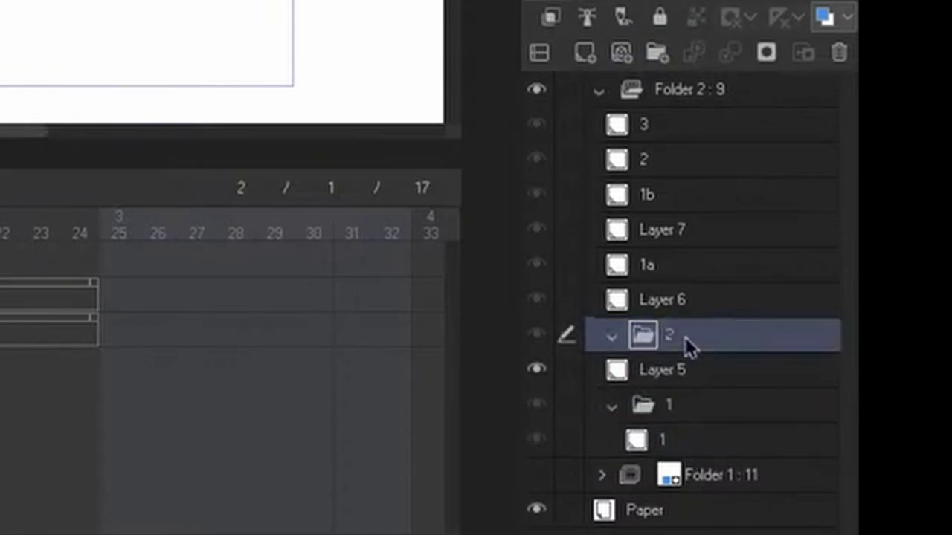
pyautogui.moveTo(676, 383); pyautogui.dragTo(698, 342)
# Step: Create layer folders 3, 4 and 5 inside Folder 2 for Layer 6, 1a and Layer 7 respectively
pyautogui.click(675, 308)
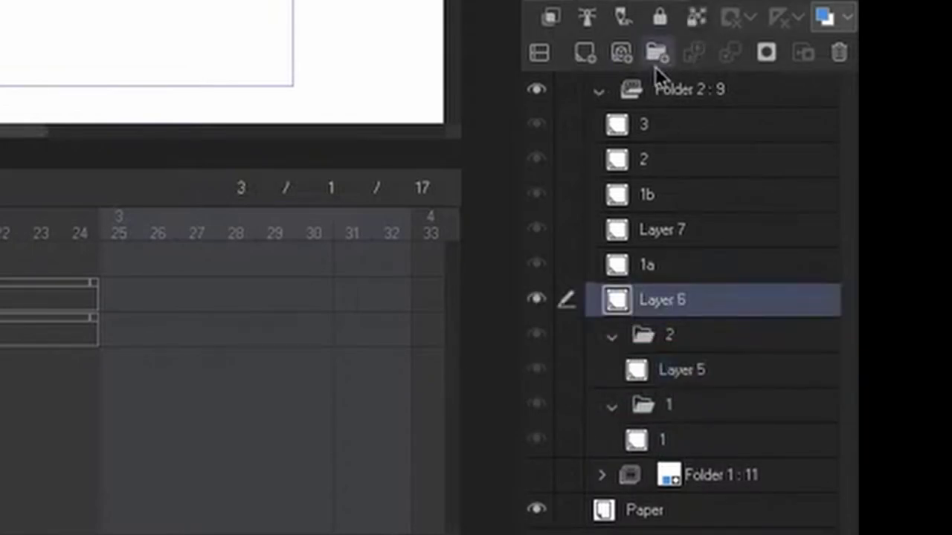
pyautogui.click(656, 53)
pyautogui.click(656, 52)
pyautogui.click(660, 228)
pyautogui.click(657, 52)
# Step: Create layer folders 6, 7 and 8 inside Folder 2 for layers 1b, 2 and 3 respectively
pyautogui.click(646, 193)
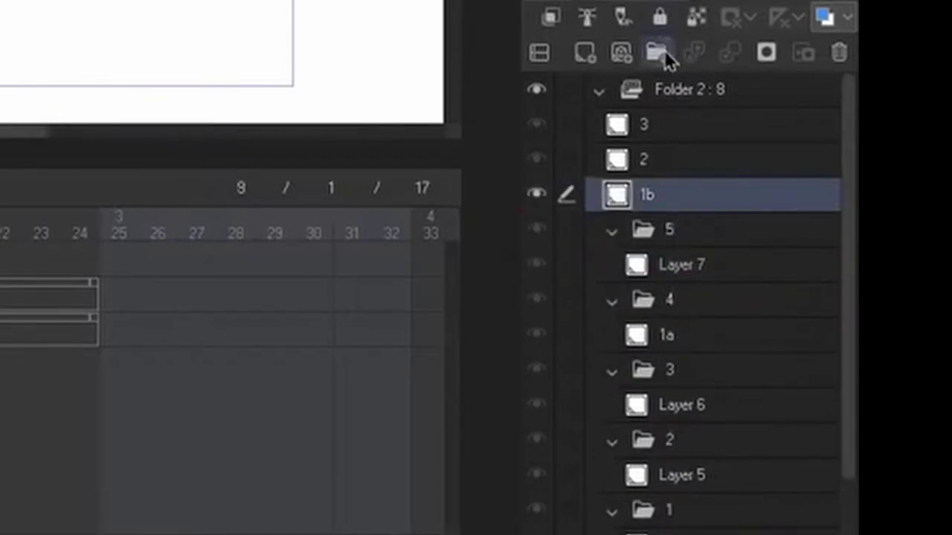
pyautogui.click(658, 52)
pyautogui.click(669, 159)
pyautogui.click(656, 52)
pyautogui.click(672, 124)
pyautogui.click(657, 52)
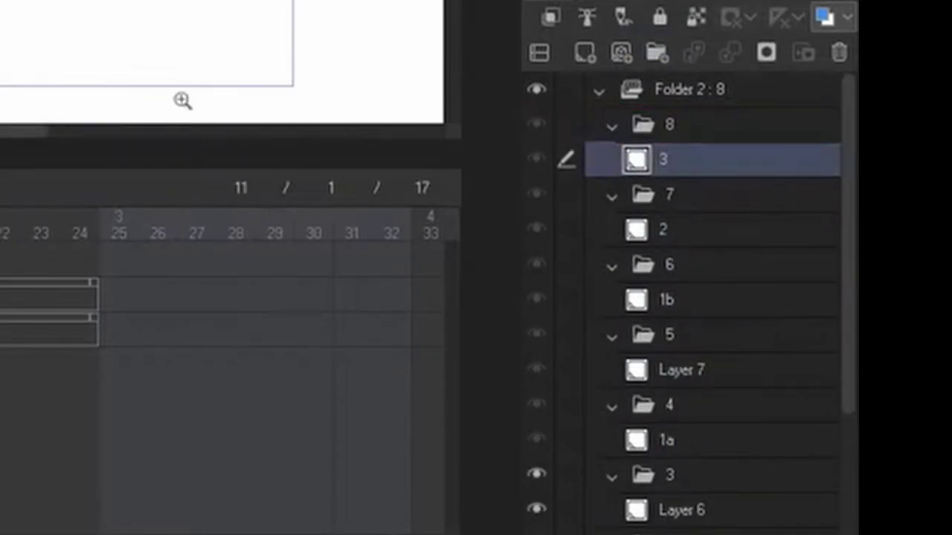
# Step: On the Folder 2 track, assign cel folder 2 to frame 2 and cel folder 3 to frame 3
pyautogui.scroll(-1, 716, 280)
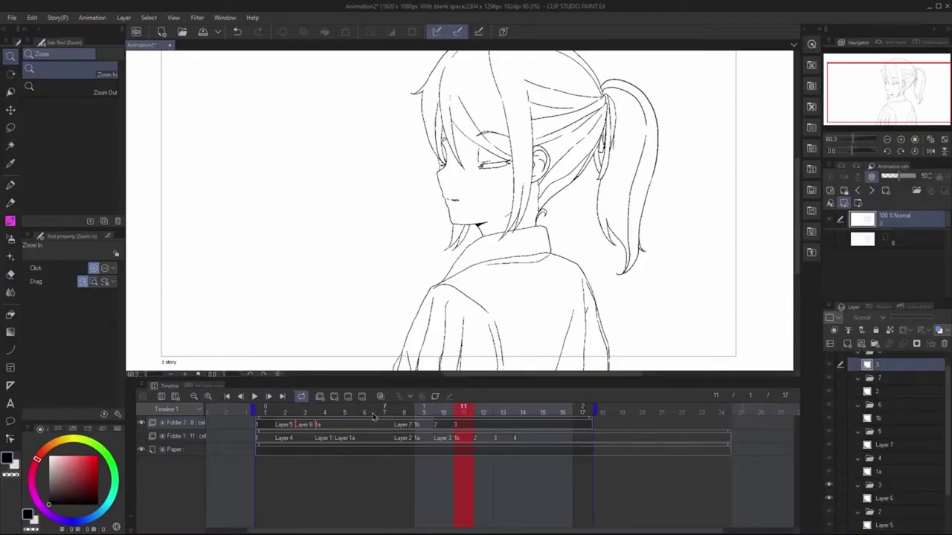
pyautogui.moveTo(371, 414)
pyautogui.mouseDown()
pyautogui.moveTo(266, 421)
pyautogui.moveTo(480, 423)
pyautogui.moveTo(243, 445)
pyautogui.mouseUp()
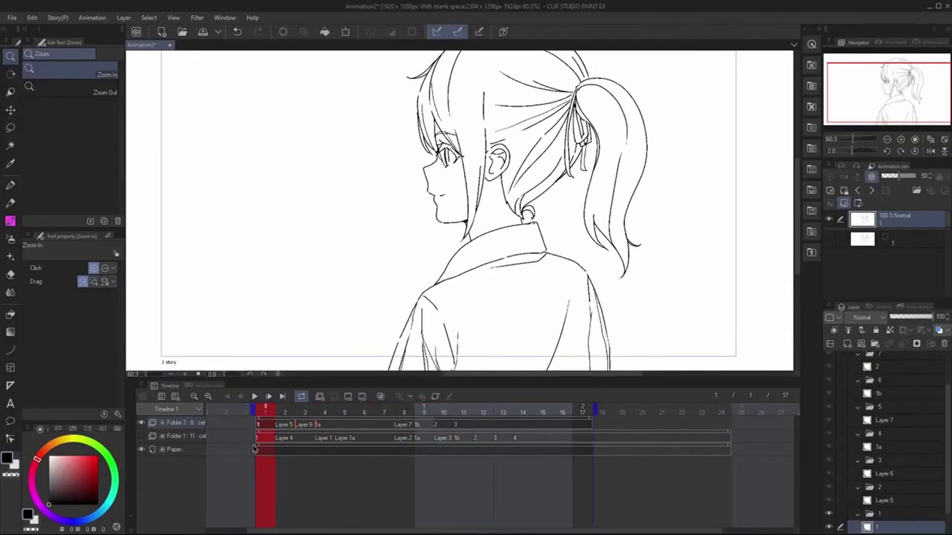
pyautogui.rightClick(260, 426)
pyautogui.click(276, 506)
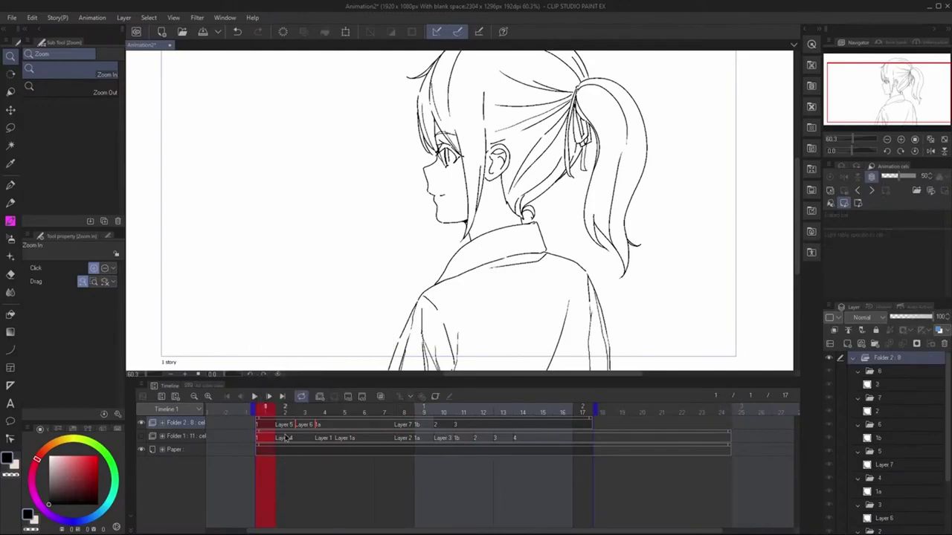
pyautogui.click(282, 425)
pyautogui.rightClick(283, 425)
pyautogui.click(296, 251)
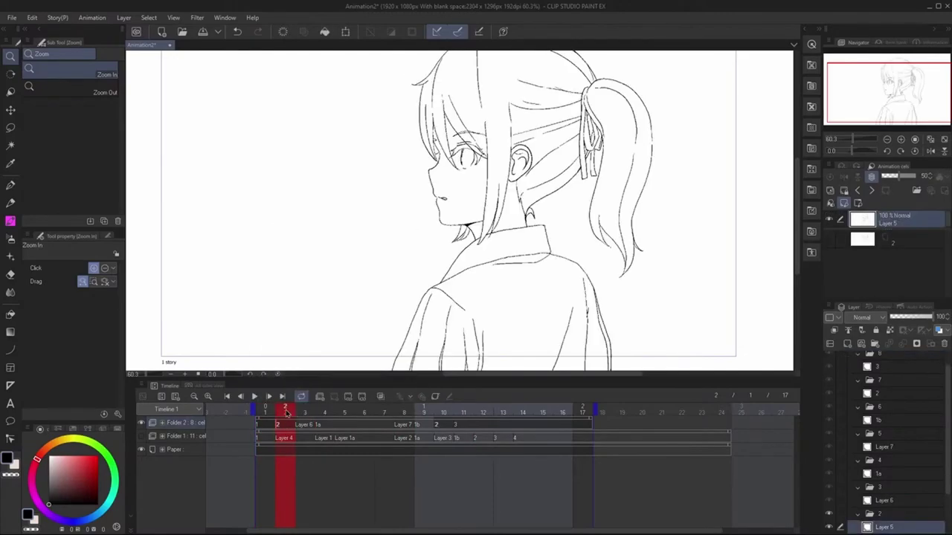
pyautogui.rightClick(303, 429)
pyautogui.click(310, 257)
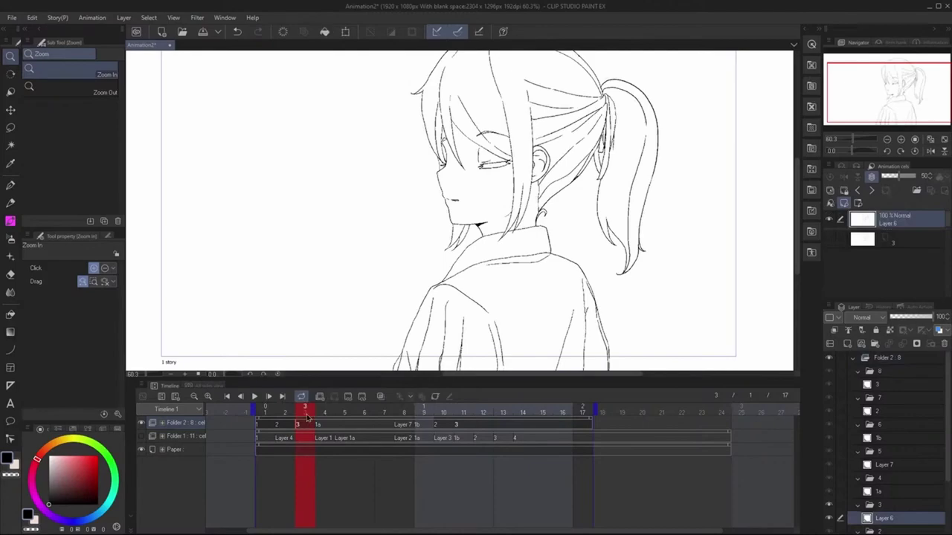
# Step: Assign cel folders 4, 5, 6 and 7 to frames 4, 8, 9 and 10 of the Folder 2 track
pyautogui.rightClick(322, 428)
pyautogui.click(327, 263)
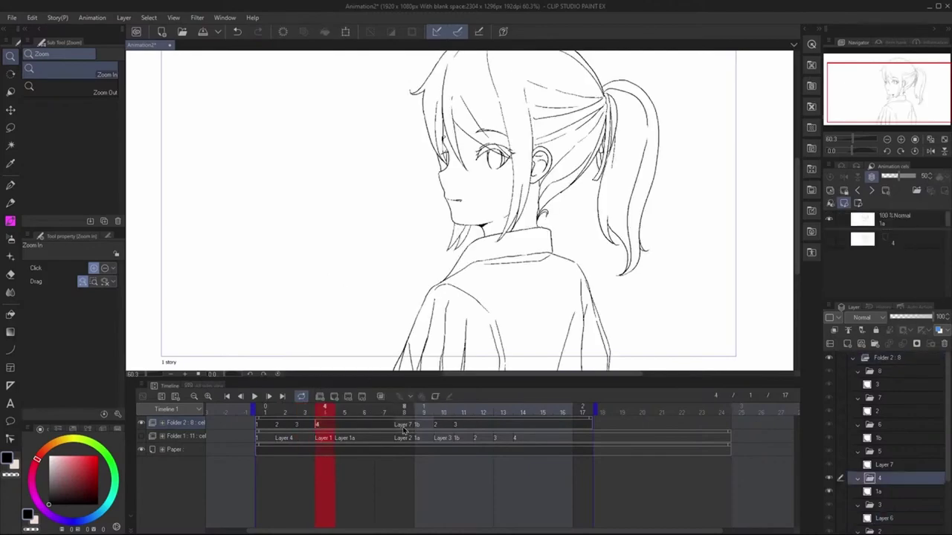
pyautogui.rightClick(403, 427)
pyautogui.click(416, 278)
pyautogui.rightClick(423, 425)
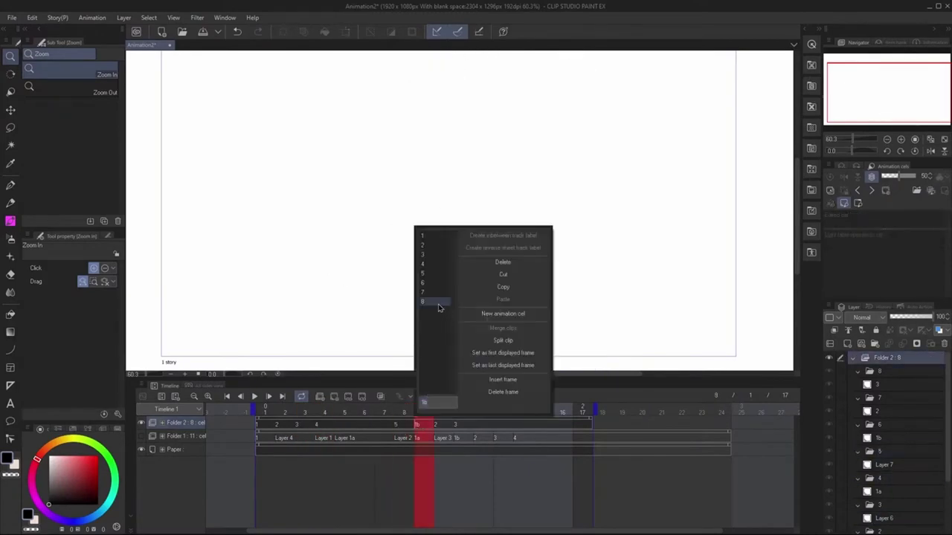
pyautogui.click(435, 283)
pyautogui.rightClick(441, 428)
pyautogui.click(453, 290)
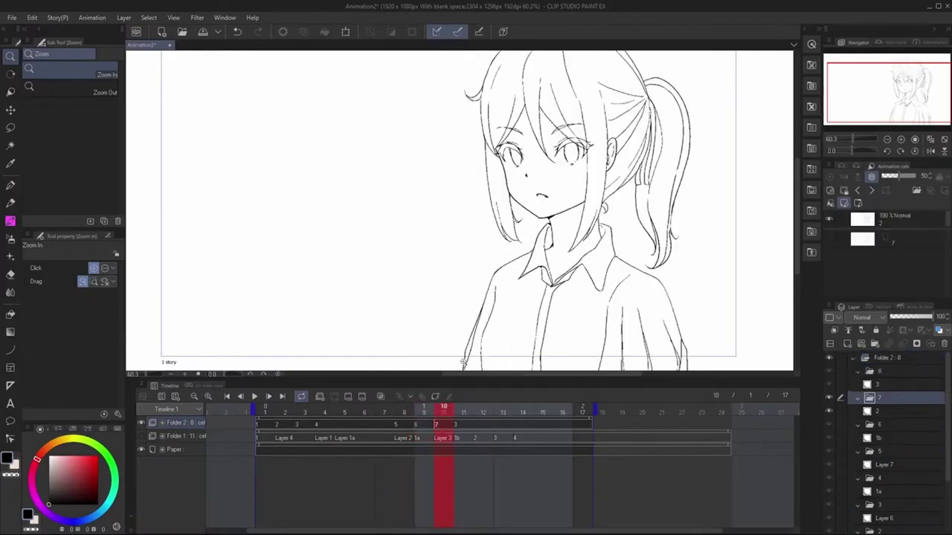
# Step: Assign cel folder 8 to frame 11 of the Folder 2 track and review the frames back to frame 1
pyautogui.rightClick(454, 425)
pyautogui.click(471, 304)
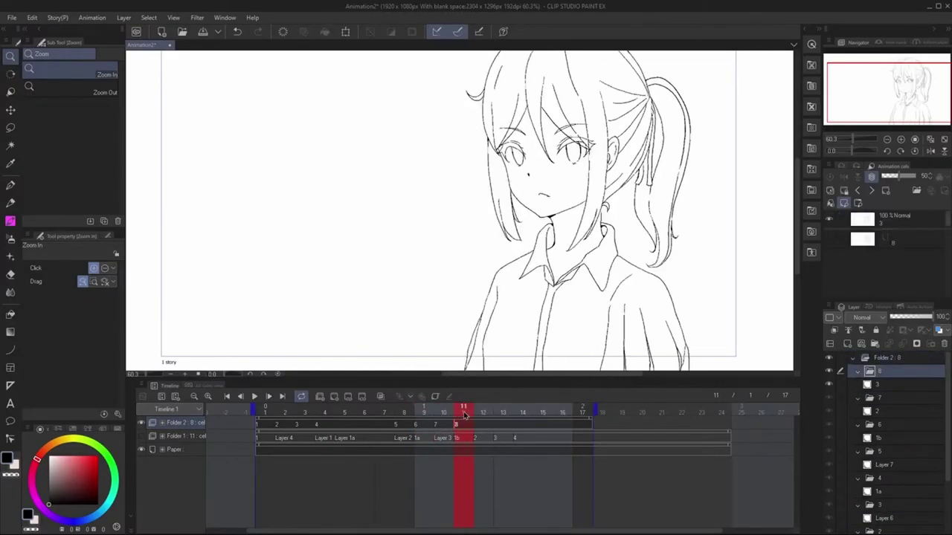
pyautogui.moveTo(464, 415)
pyautogui.mouseDown()
pyautogui.moveTo(245, 422)
pyautogui.moveTo(497, 432)
pyautogui.moveTo(362, 426)
pyautogui.moveTo(261, 430)
pyautogui.moveTo(428, 435)
pyautogui.moveTo(234, 437)
pyautogui.mouseUp()
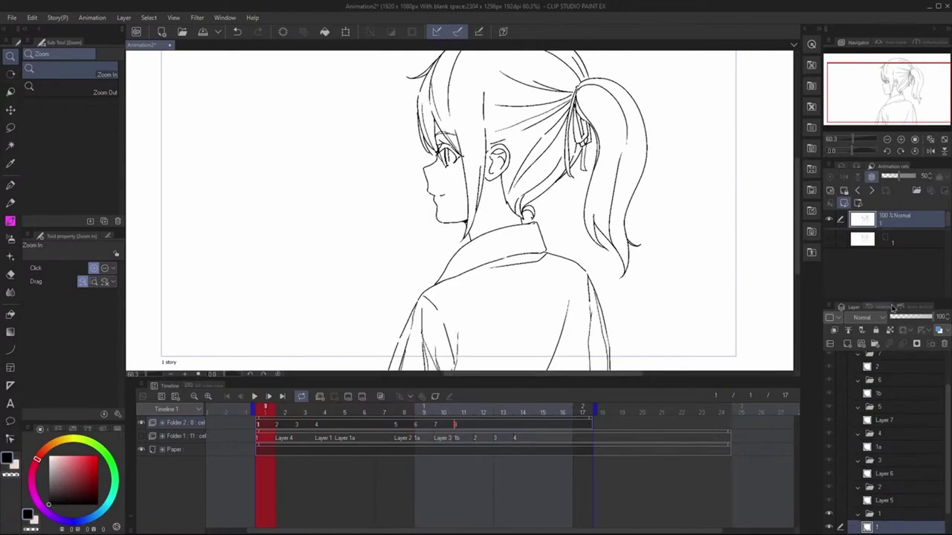
pyautogui.moveTo(891, 299); pyautogui.dragTo(889, 272)
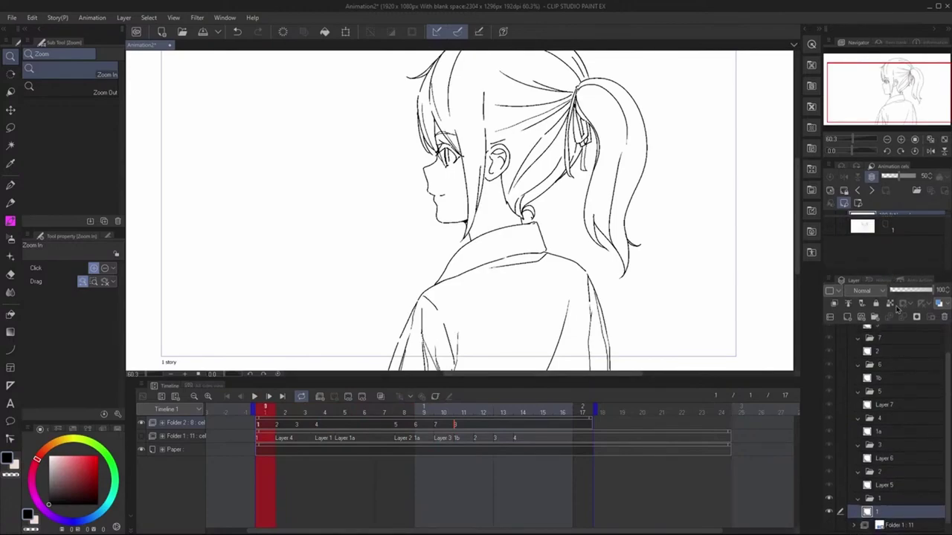
pyautogui.scroll(1, 876, 446)
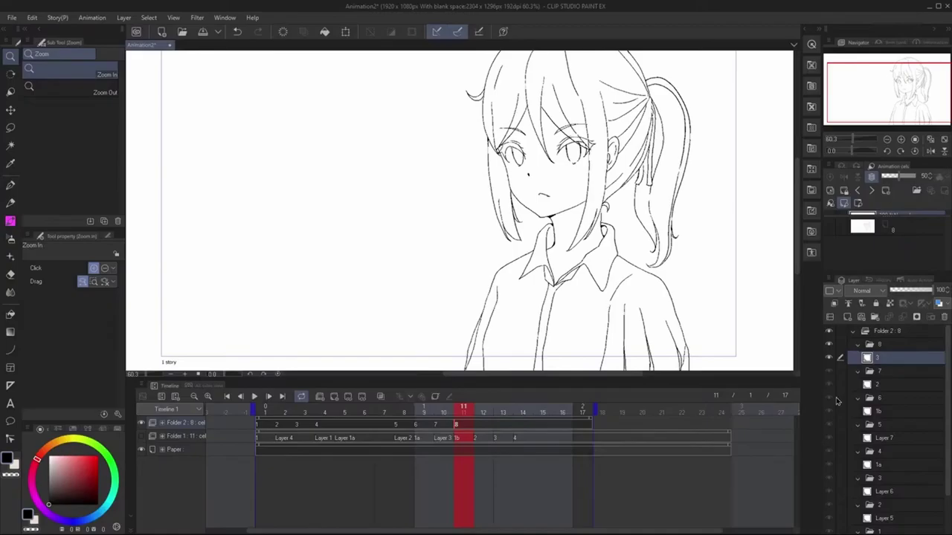
# Step: Add a raster layer named rgb in cel folder 1 and place it below line-art layer 1
pyautogui.scroll(-2, 836, 401)
pyautogui.click(877, 501)
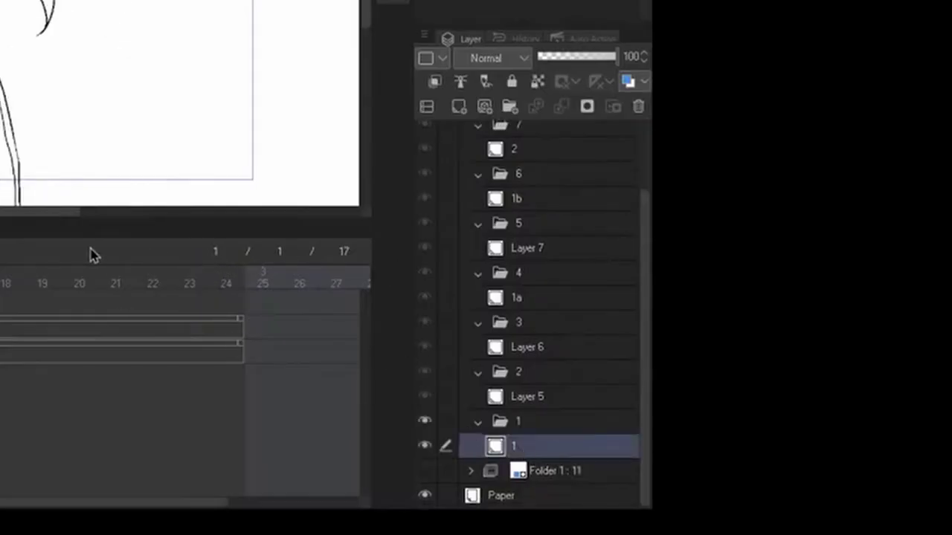
pyautogui.click(459, 111)
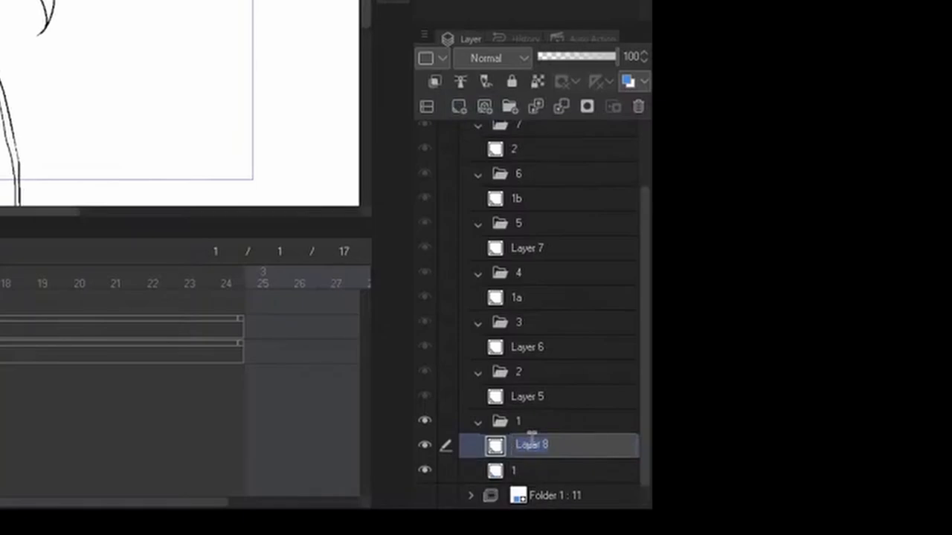
pyautogui.write('rgh')
pyautogui.press('Return')
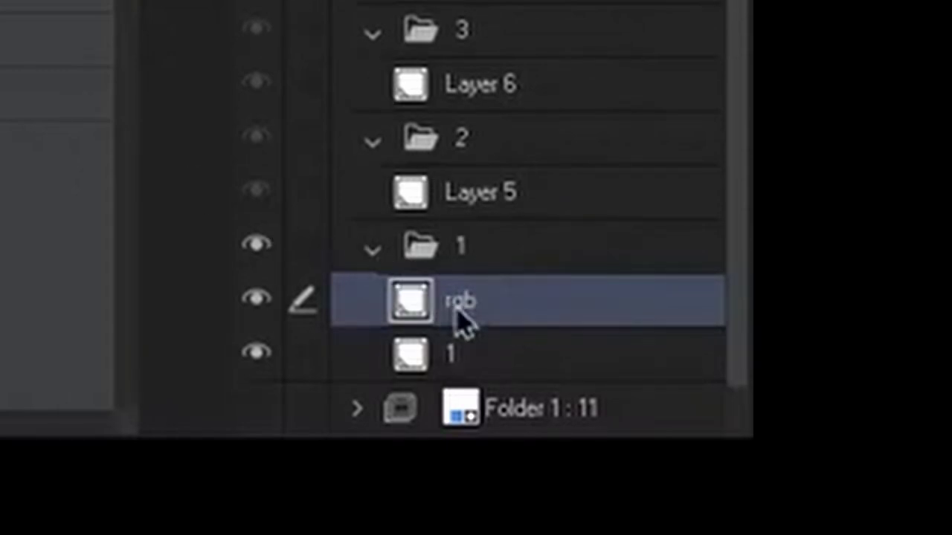
pyautogui.scroll(-1, 476, 298)
pyautogui.moveTo(472, 261); pyautogui.dragTo(480, 323)
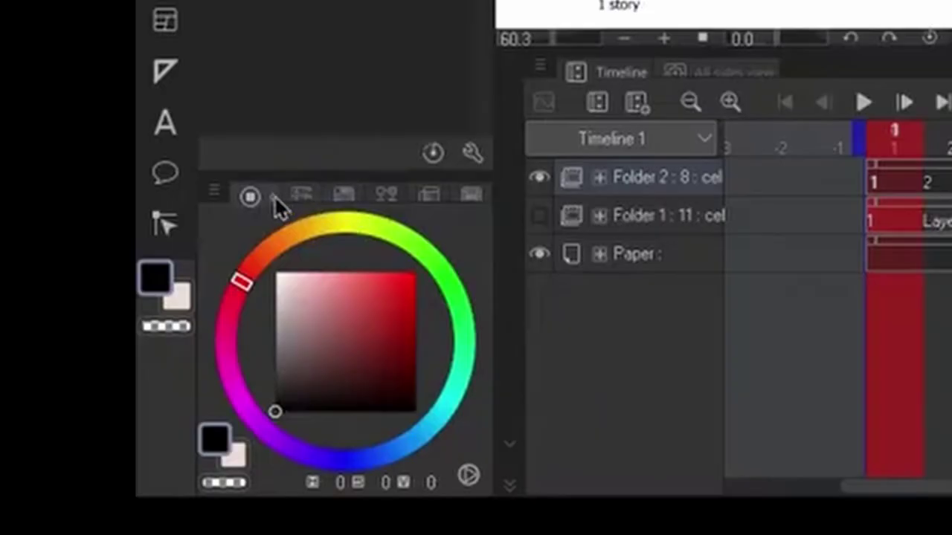
# Step: Show the Standard color set and try its pure red, yellow, green, cyan, blue and magenta swatches
pyautogui.click(55, 429)
pyautogui.click(342, 196)
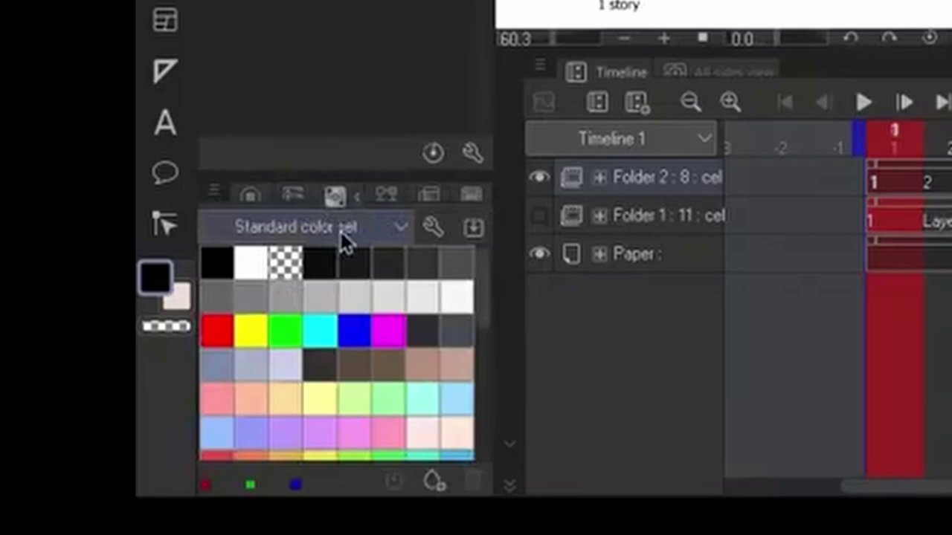
pyautogui.click(217, 327)
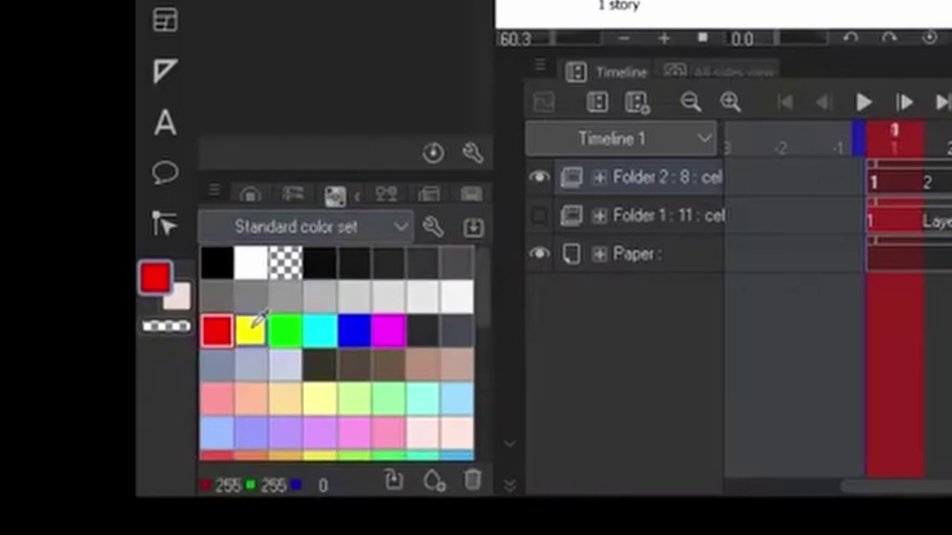
pyautogui.click(252, 328)
pyautogui.click(284, 327)
pyautogui.click(327, 324)
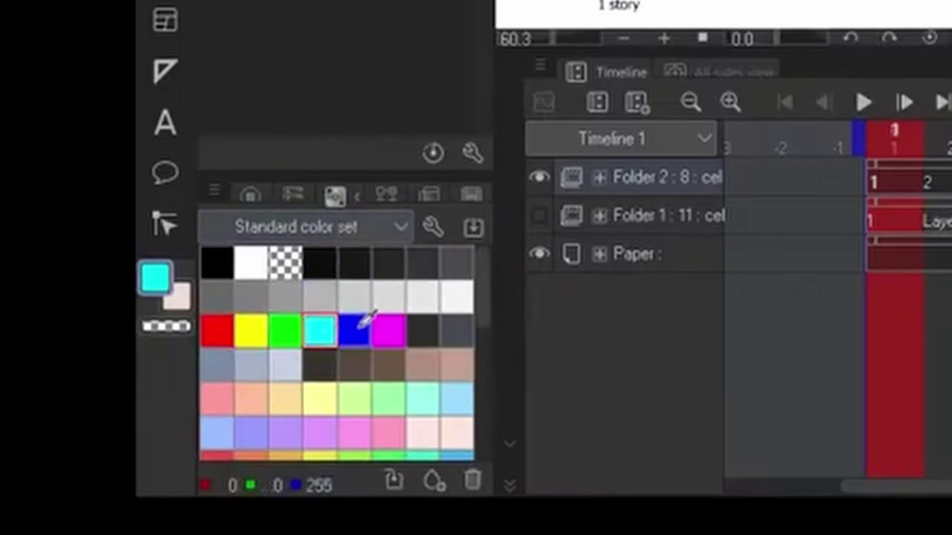
pyautogui.click(360, 323)
pyautogui.click(394, 324)
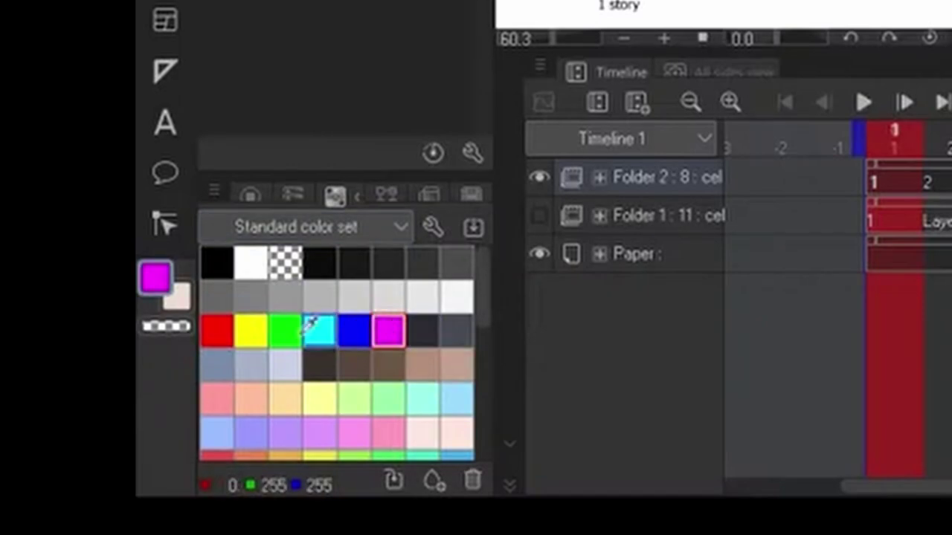
pyautogui.click(217, 329)
pyautogui.click(389, 329)
pyautogui.click(217, 329)
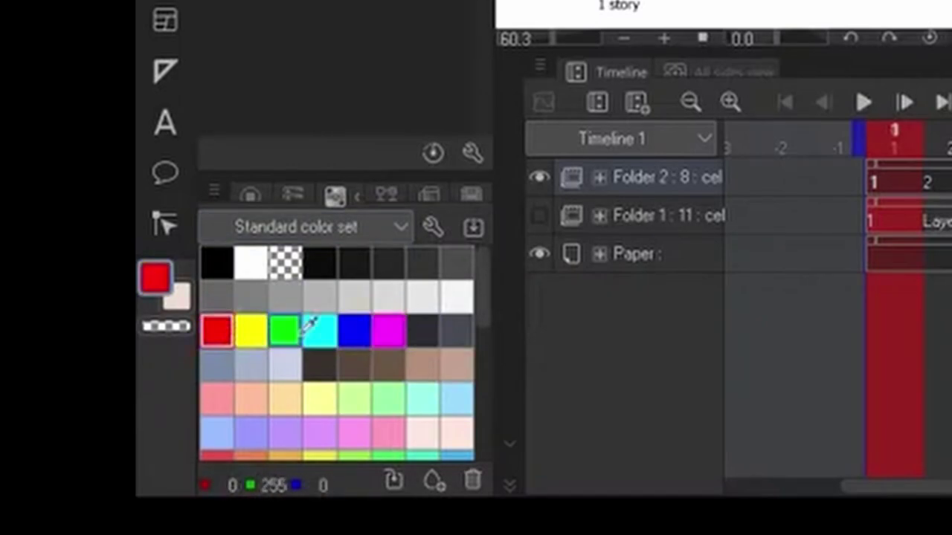
pyautogui.click(388, 327)
pyautogui.click(223, 328)
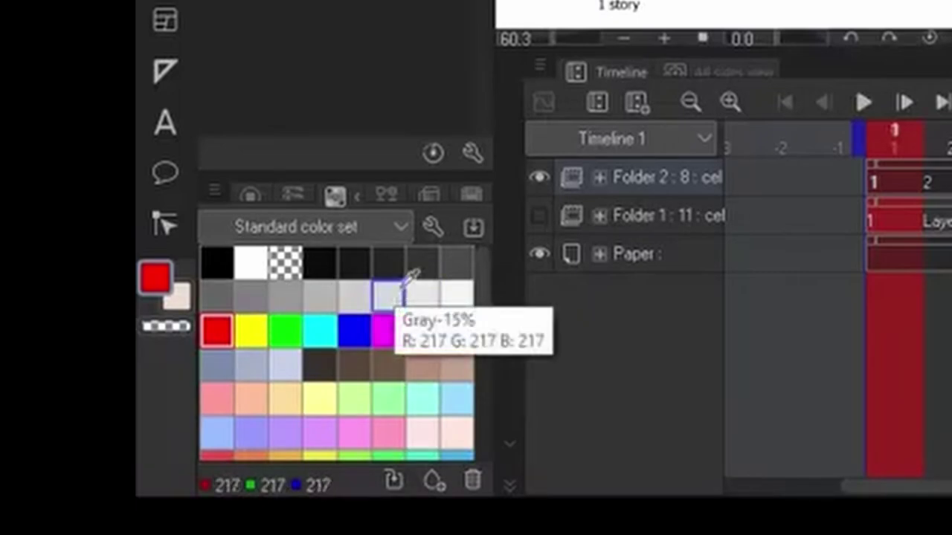
# Step: Inspect red's RGB values and set the drawing colour to pure blue from the Standard color set
pyautogui.click(292, 194)
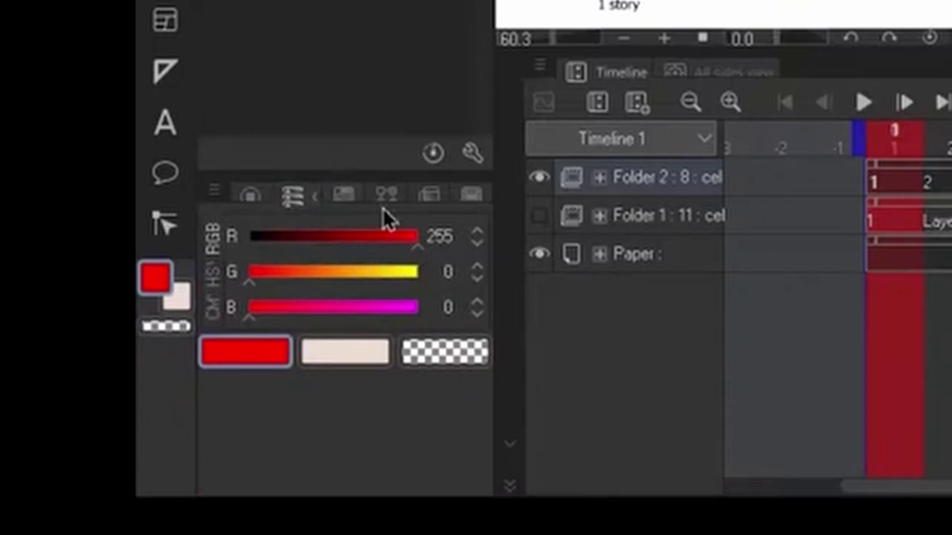
pyautogui.click(341, 196)
pyautogui.click(358, 327)
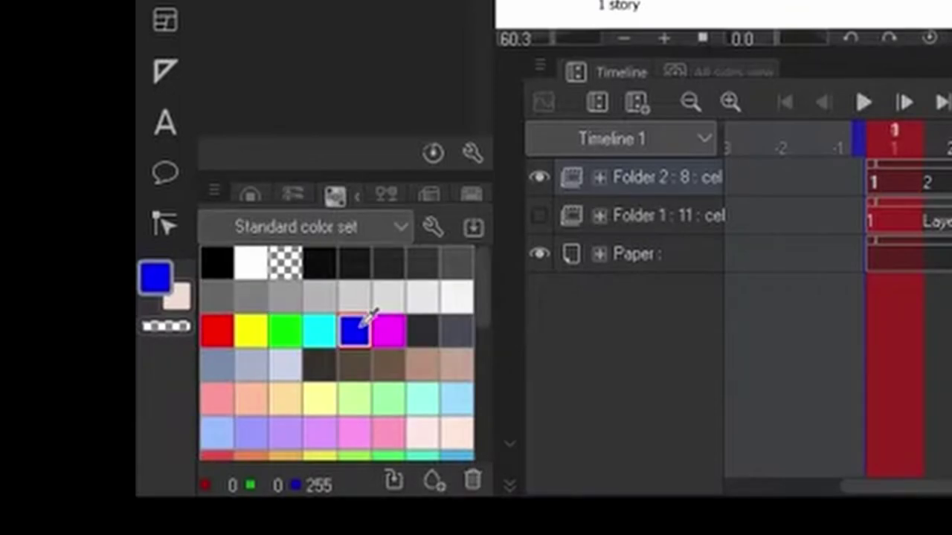
pyautogui.click(217, 327)
pyautogui.click(285, 327)
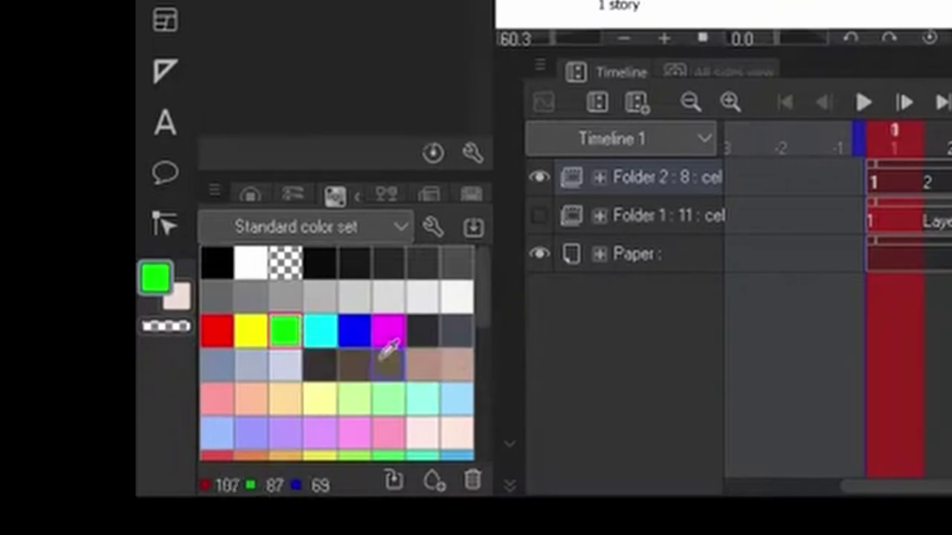
pyautogui.click(356, 326)
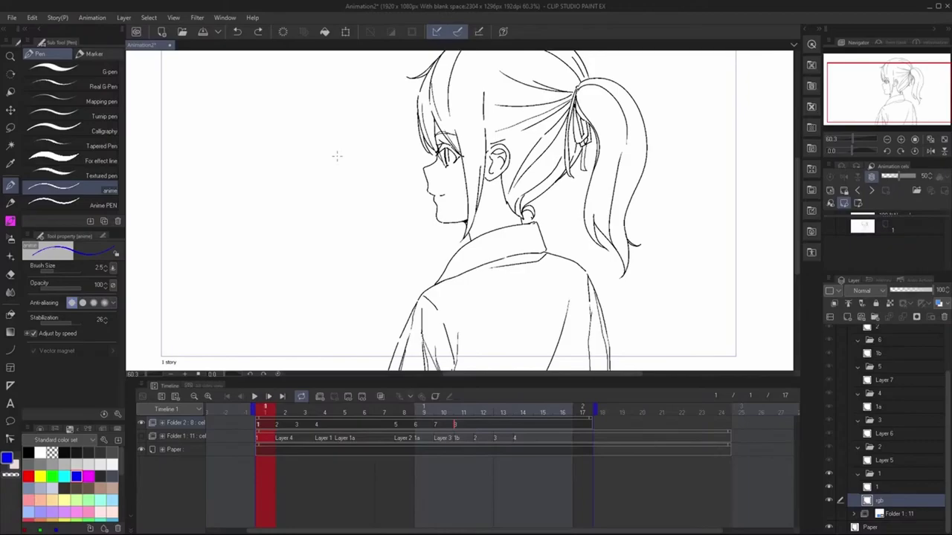
# Step: Draw a blue test arrow in the empty area in front of the face and undo it
pyautogui.press('Tab')
pyautogui.moveTo(263, 153); pyautogui.dragTo(364, 216)
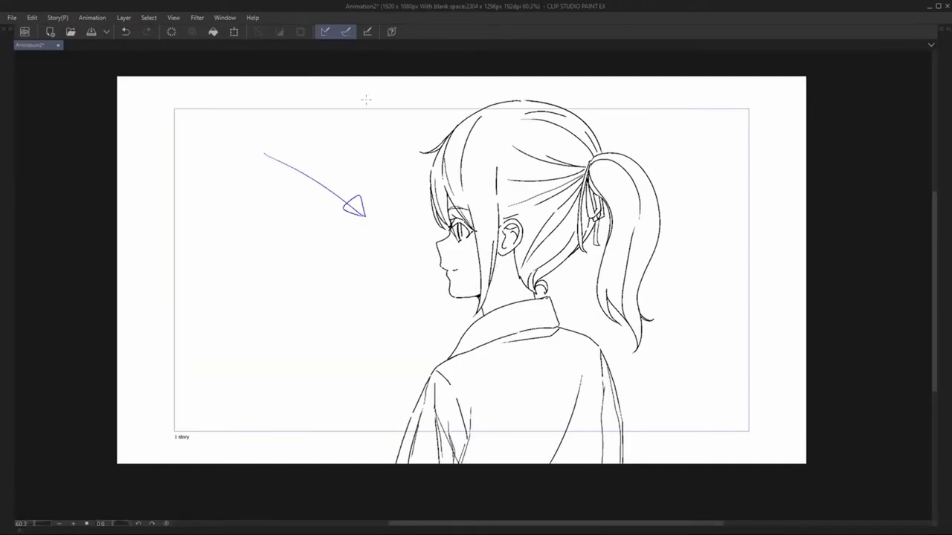
pyautogui.press('Tab')
pyautogui.press('Tab')
pyautogui.hotkey('ctrl', 'z')
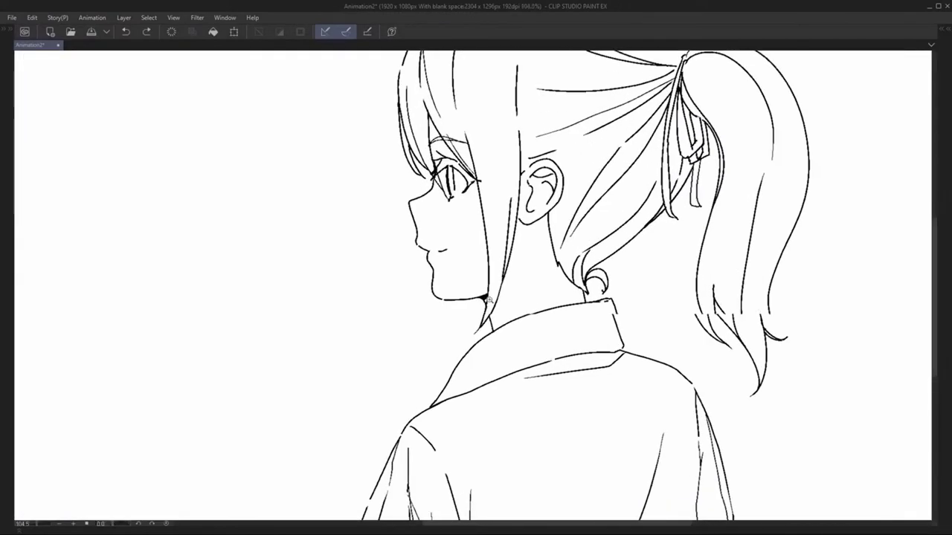
# Step: Draw blue shadow lines under the chin and through the hair from behind the ear to the ponytail
pyautogui.scroll(3, 472, 296)
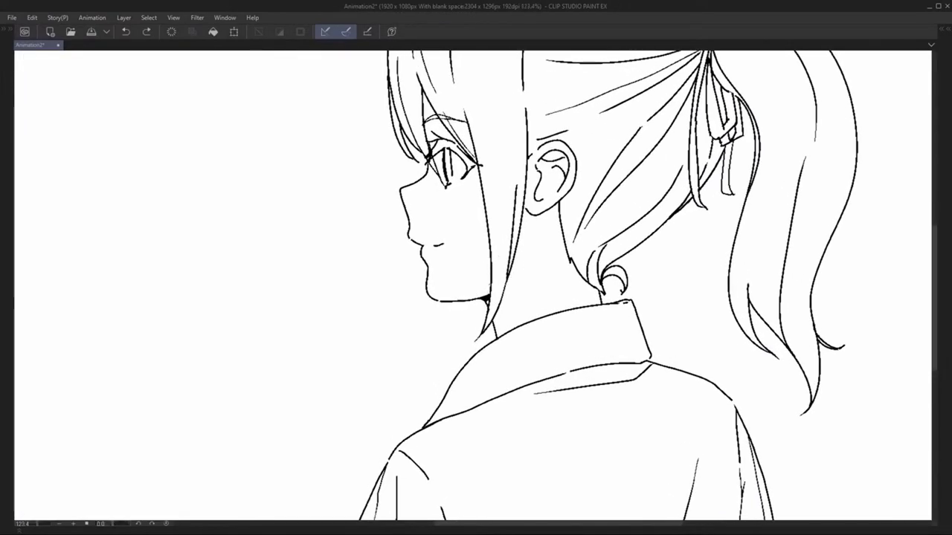
pyautogui.moveTo(490, 286); pyautogui.dragTo(458, 300)
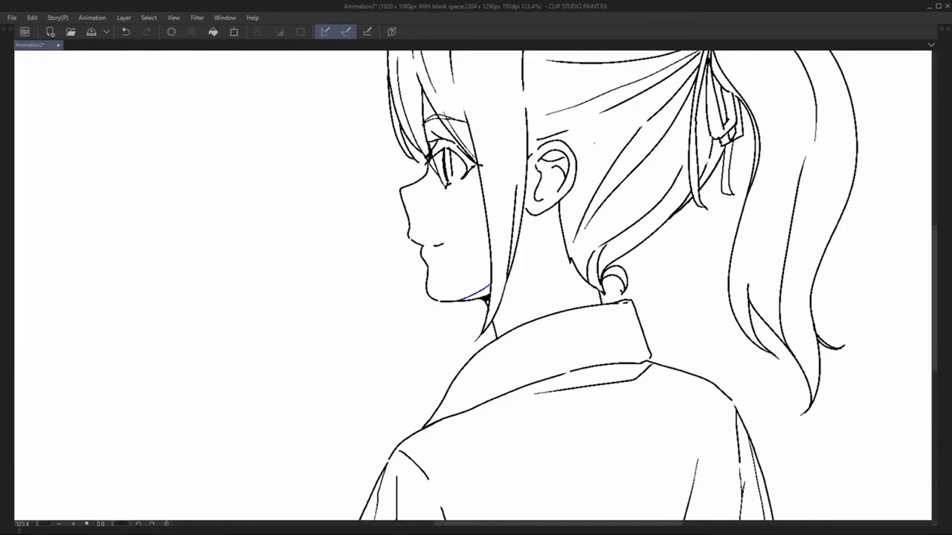
pyautogui.moveTo(443, 210); pyautogui.dragTo(389, 306)
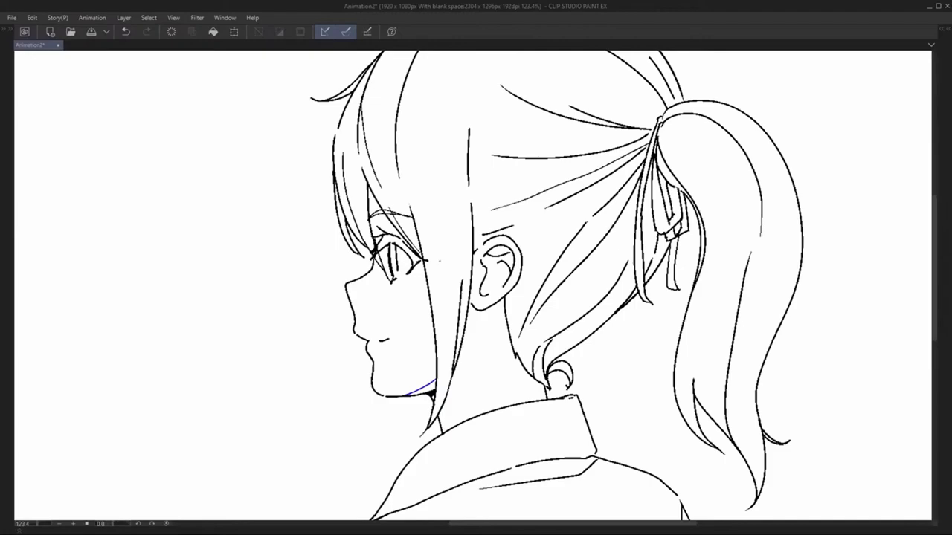
pyautogui.moveTo(508, 210); pyautogui.dragTo(480, 252)
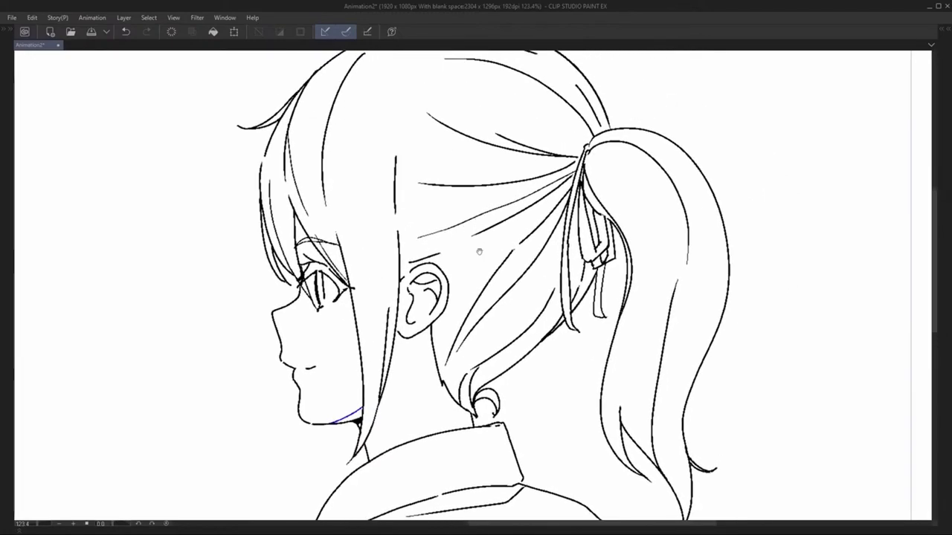
pyautogui.moveTo(447, 281)
pyautogui.mouseDown()
pyautogui.moveTo(559, 195)
pyautogui.moveTo(565, 205)
pyautogui.mouseUp()
pyautogui.hotkey('ctrl', 'z')
pyautogui.hotkey('ctrl', 'y')
# Step: Close the gaps in the inner ear outline with blue lines and draw a blue shadow line across the eye
pyautogui.moveTo(416, 222)
pyautogui.mouseDown()
pyautogui.moveTo(394, 198)
pyautogui.moveTo(405, 201)
pyautogui.mouseUp()
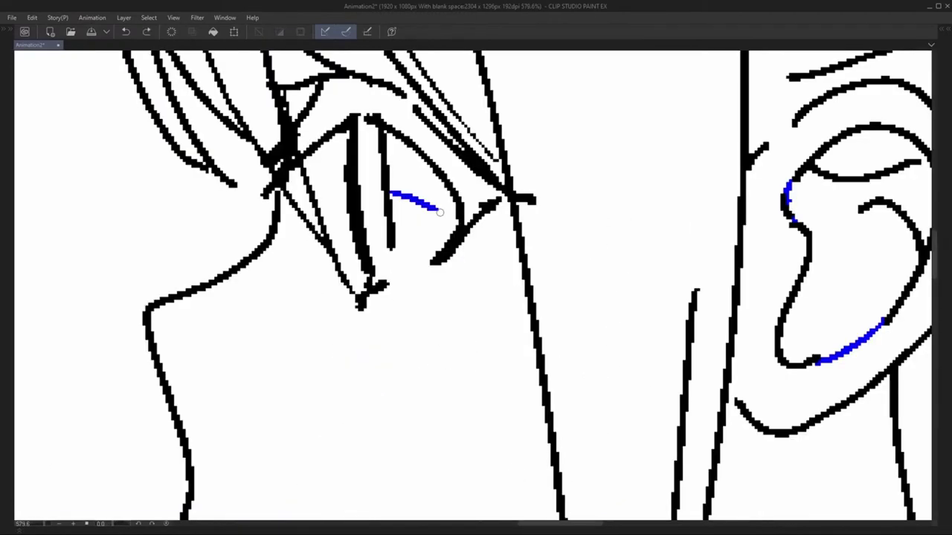
pyautogui.moveTo(439, 213); pyautogui.dragTo(460, 227)
pyautogui.hotkey('ctrl', 'z')
pyautogui.moveTo(389, 195); pyautogui.dragTo(458, 226)
# Step: Switch the drawing colour to red and draw red lines along the lower iris and at the top of the pupil
pyautogui.press('Tab')
pyautogui.moveTo(249, 272); pyautogui.dragTo(305, 214)
pyautogui.moveTo(316, 252); pyautogui.dragTo(287, 250)
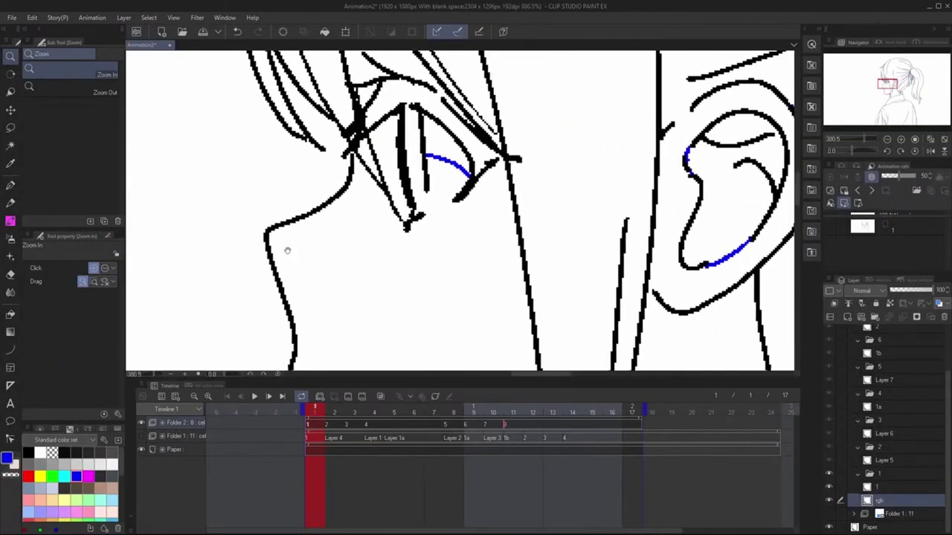
pyautogui.press('p')
pyautogui.click(28, 476)
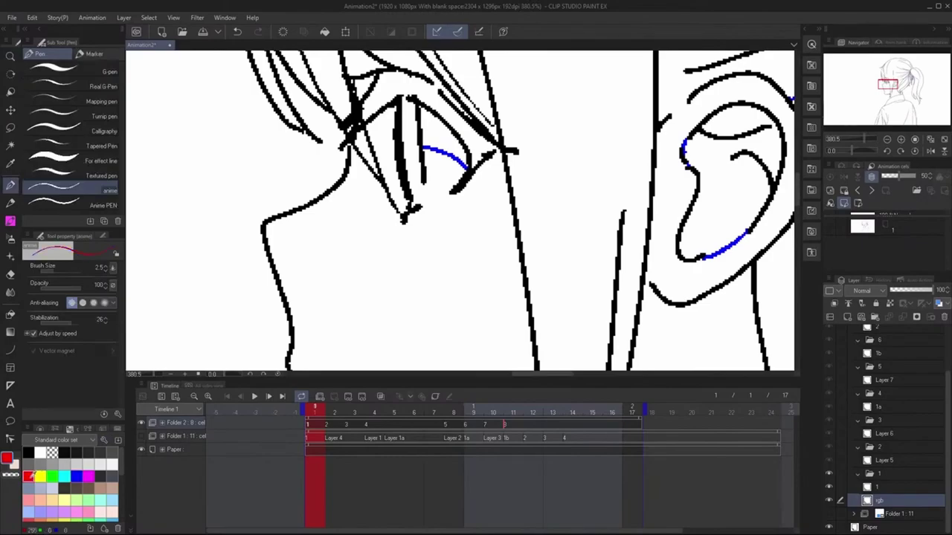
pyautogui.moveTo(455, 190); pyautogui.dragTo(421, 206)
pyautogui.moveTo(386, 136)
pyautogui.mouseDown()
pyautogui.moveTo(388, 205)
pyautogui.moveTo(394, 186)
pyautogui.mouseUp()
# Step: Add a raster layer named high above line-art layer 1 and outline a red oval highlight on the eye
pyautogui.click(881, 487)
pyautogui.hotkey('ctrl', 'shift', 'n')
pyautogui.doubleClick(884, 487)
pyautogui.write('high')
pyautogui.press('Return')
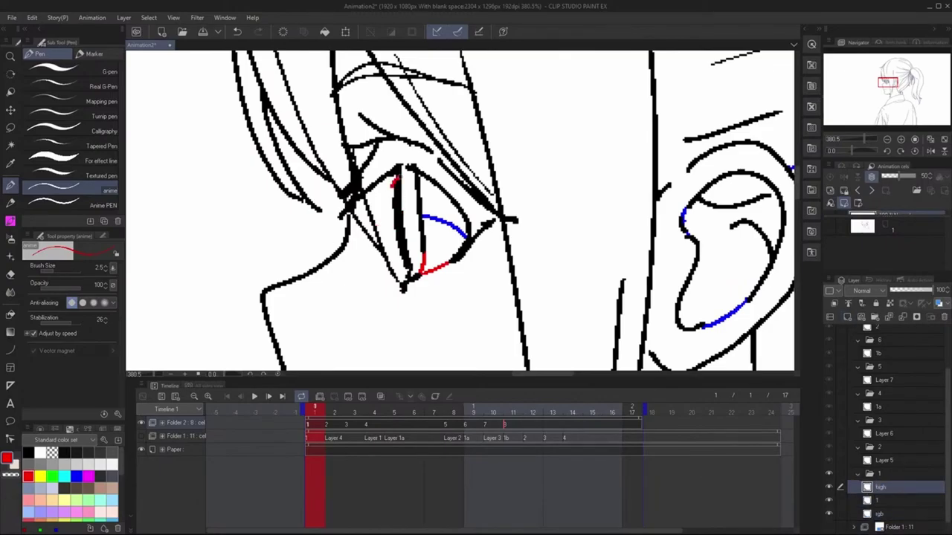
pyautogui.moveTo(337, 128); pyautogui.dragTo(319, 111)
# Step: On the rgb layer, draw blue shadow lines around the eyelid and under the fringe above the eye
pyautogui.click(879, 514)
pyautogui.click(75, 477)
pyautogui.moveTo(381, 194); pyautogui.dragTo(409, 193)
pyautogui.moveTo(359, 203)
pyautogui.mouseDown()
pyautogui.moveTo(407, 204)
pyautogui.moveTo(467, 269)
pyautogui.mouseUp()
pyautogui.moveTo(436, 226); pyautogui.dragTo(516, 313)
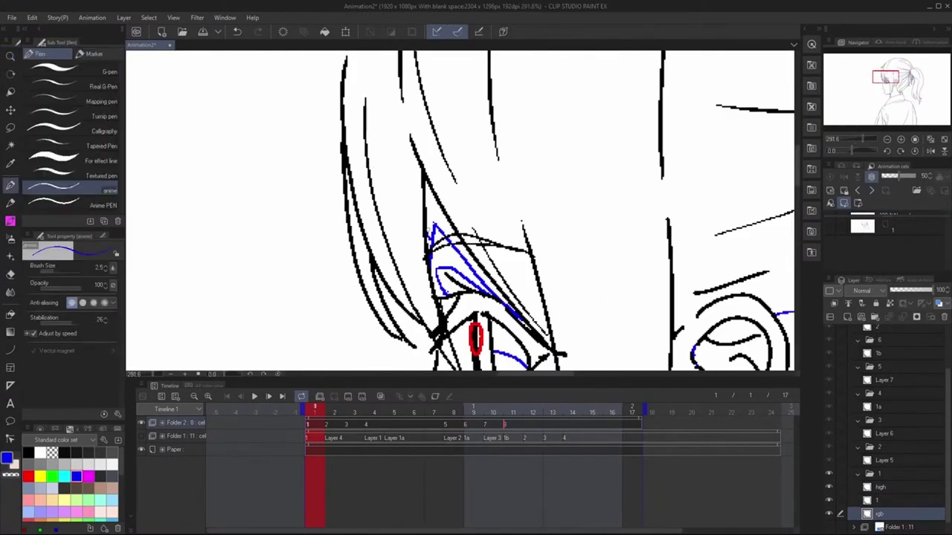
# Step: Draw jagged blue shadow edges across the bangs and continue the hair shadows down to the ponytail
pyautogui.moveTo(475, 149); pyautogui.dragTo(408, 112)
pyautogui.moveTo(397, 228); pyautogui.dragTo(427, 183)
pyautogui.moveTo(328, 92); pyautogui.dragTo(328, 173)
pyautogui.hotkey('ctrl', 'z')
pyautogui.moveTo(321, 175)
pyautogui.mouseDown()
pyautogui.moveTo(341, 223)
pyautogui.moveTo(380, 239)
pyautogui.mouseUp()
pyautogui.moveTo(369, 167)
pyautogui.mouseDown()
pyautogui.moveTo(409, 166)
pyautogui.moveTo(350, 167)
pyautogui.mouseUp()
pyautogui.moveTo(503, 349); pyautogui.dragTo(526, 159)
# Step: Draw blue shadow edges across the lower back of the shirt and down the folds of both sleeves
pyautogui.moveTo(415, 289); pyautogui.dragTo(569, 215)
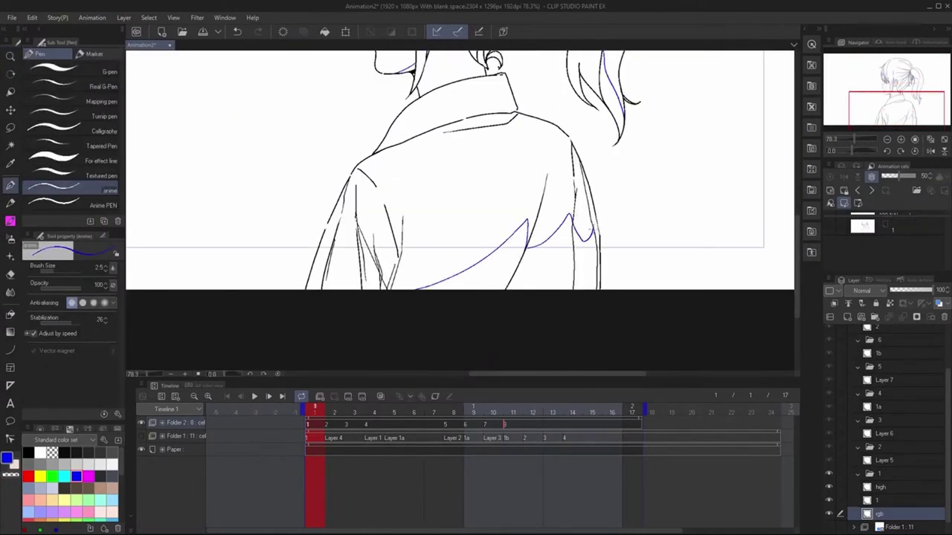
pyautogui.moveTo(573, 165); pyautogui.dragTo(579, 289)
pyautogui.scroll(1, 354, 249)
pyautogui.moveTo(306, 295); pyautogui.dragTo(316, 251)
pyautogui.moveTo(314, 295); pyautogui.dragTo(327, 263)
pyautogui.moveTo(374, 277); pyautogui.dragTo(416, 277)
pyautogui.moveTo(388, 200); pyautogui.dragTo(367, 292)
pyautogui.moveTo(367, 291); pyautogui.dragTo(327, 312)
pyautogui.moveTo(414, 124)
pyautogui.mouseDown()
pyautogui.moveTo(369, 236)
pyautogui.moveTo(416, 271)
pyautogui.mouseUp()
pyautogui.hotkey('ctrl', 'z')
pyautogui.moveTo(329, 251); pyautogui.dragTo(267, 216)
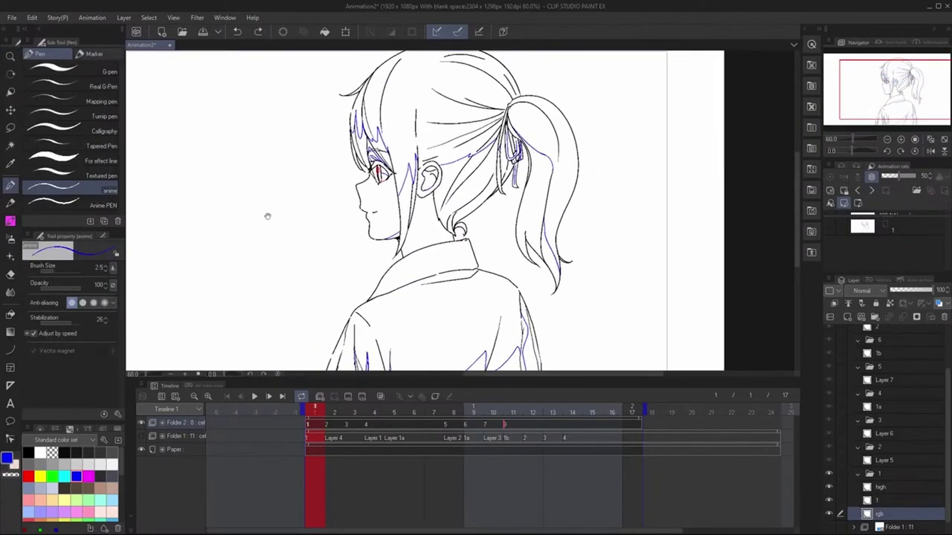
# Step: Switch the drawing colour to red and outline the hair highlight along the front lock of the fringe
pyautogui.click(28, 476)
pyautogui.moveTo(349, 130); pyautogui.dragTo(321, 215)
pyautogui.moveTo(321, 216)
pyautogui.mouseDown()
pyautogui.moveTo(379, 215)
pyautogui.moveTo(361, 237)
pyautogui.mouseUp()
pyautogui.press('h')
pyautogui.moveTo(545, 134); pyautogui.dragTo(562, 179)
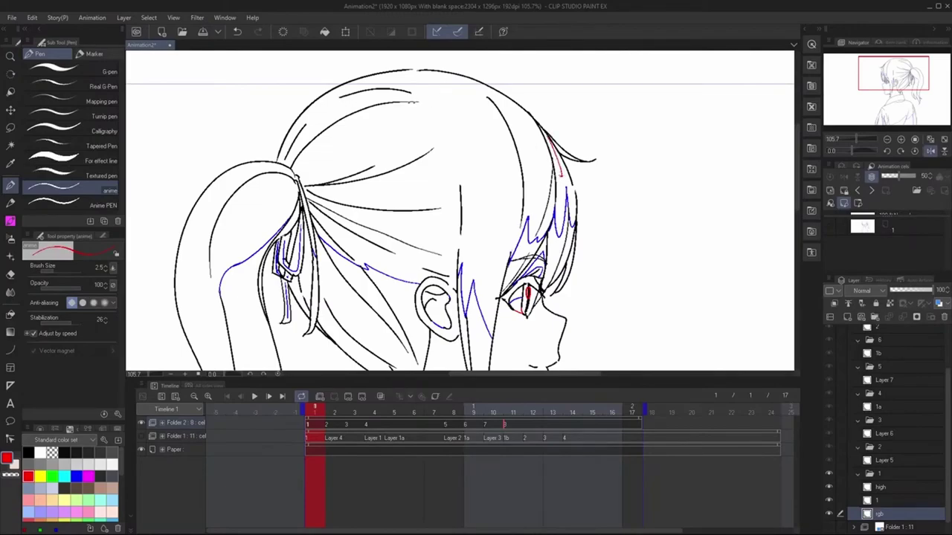
# Step: Try a red highlight edge running from the front fringe across the crown of the hair
pyautogui.moveTo(429, 103); pyautogui.dragTo(348, 217)
pyautogui.moveTo(446, 117); pyautogui.dragTo(420, 214)
pyautogui.hotkey('ctrl', 'z')
pyautogui.moveTo(448, 106); pyautogui.dragTo(426, 206)
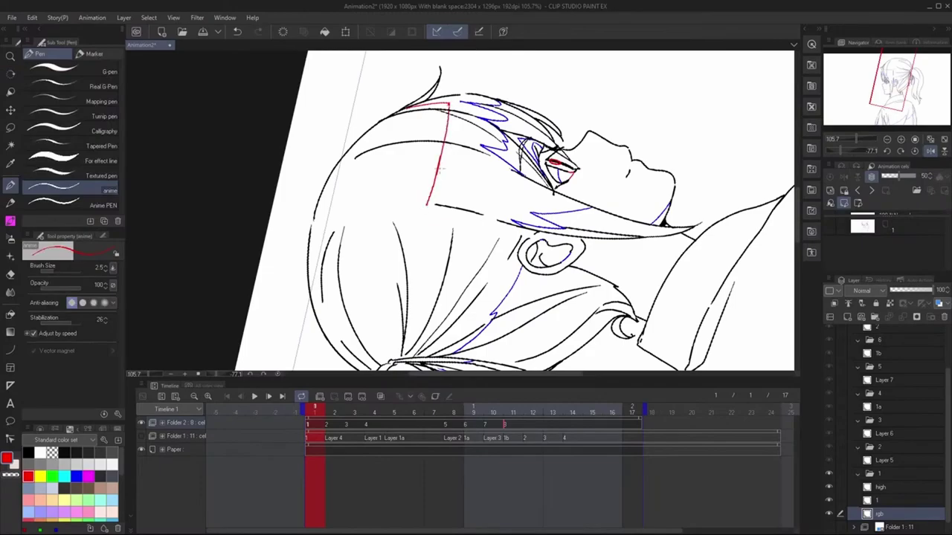
pyautogui.hotkey('ctrl', 'z')
# Step: Draw curved red highlight edges from the fringe across the upper hair and erase the excess line
pyautogui.moveTo(472, 105)
pyautogui.mouseDown()
pyautogui.moveTo(350, 329)
pyautogui.moveTo(401, 112)
pyautogui.mouseUp()
pyautogui.moveTo(477, 275); pyautogui.dragTo(333, 101)
pyautogui.moveTo(333, 102); pyautogui.dragTo(343, 279)
pyautogui.moveTo(503, 175); pyautogui.dragTo(349, 234)
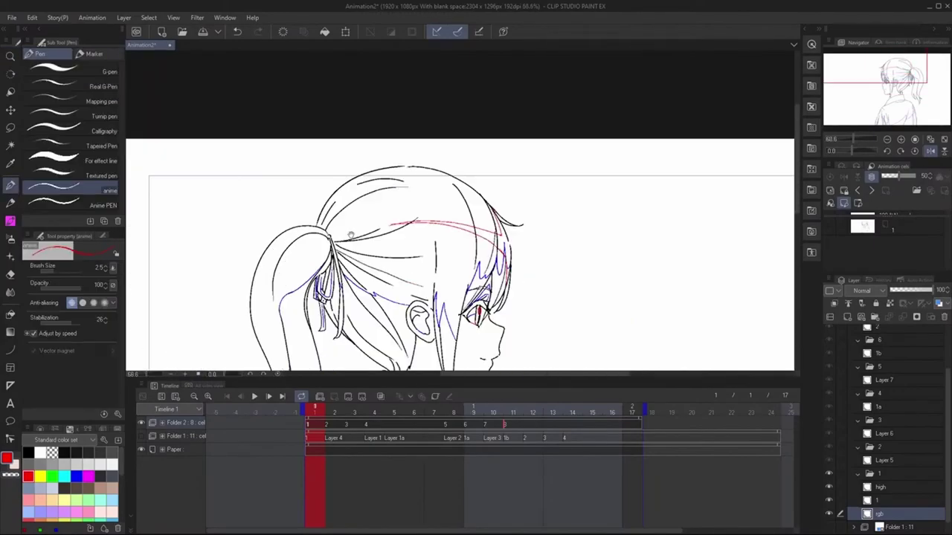
pyautogui.press('e')
pyautogui.moveTo(497, 257)
pyautogui.mouseDown()
pyautogui.moveTo(657, 243)
pyautogui.moveTo(387, 191)
pyautogui.moveTo(171, 203)
pyautogui.mouseUp()
pyautogui.press('h')
pyautogui.press('p')
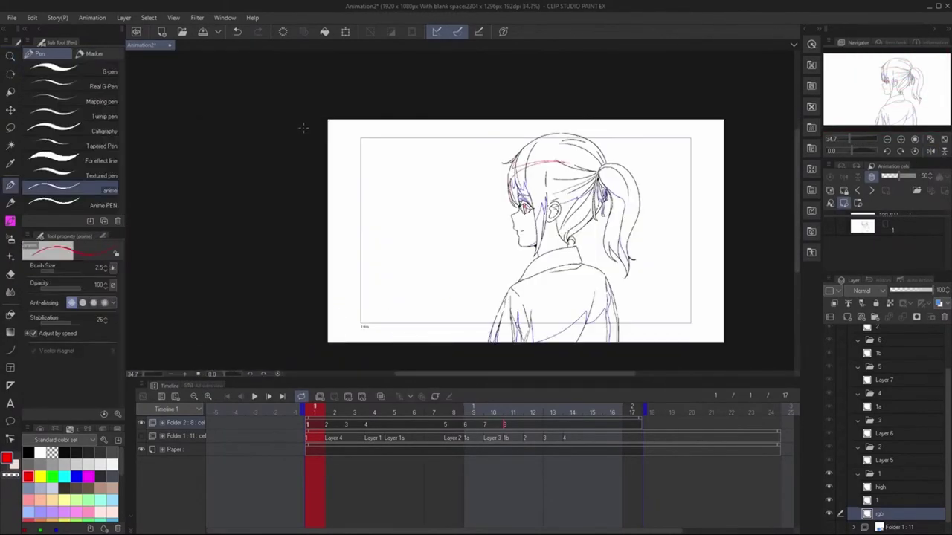
# Step: Draw the second red highlight edge across the front hair so the band tapers to a point, erasing the excess line
pyautogui.moveTo(539, 138); pyautogui.dragTo(609, 138)
pyautogui.moveTo(524, 192); pyautogui.dragTo(617, 191)
pyautogui.moveTo(399, 182); pyautogui.dragTo(327, 182)
pyautogui.press('e')
pyautogui.moveTo(565, 149); pyautogui.dragTo(587, 267)
pyautogui.press('p')
pyautogui.moveTo(485, 188); pyautogui.dragTo(565, 188)
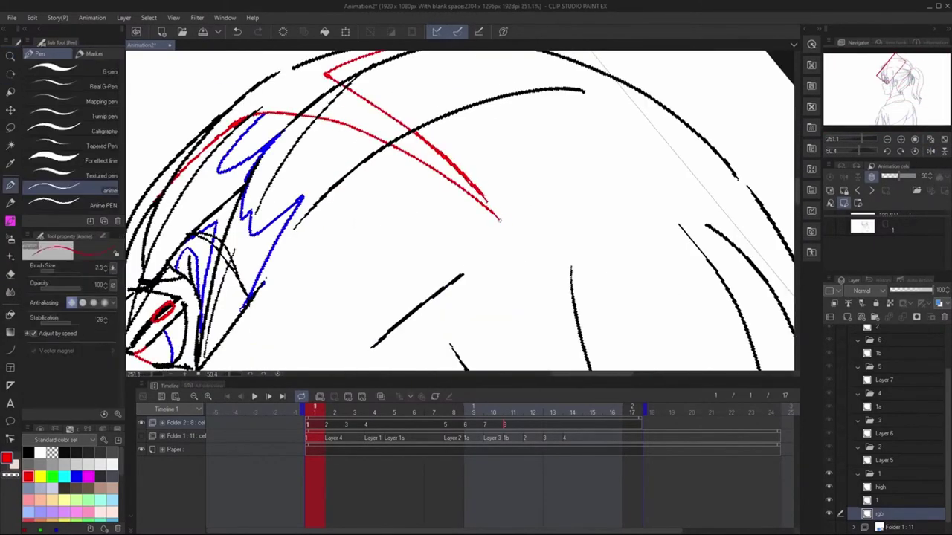
# Step: Draw small red highlight flecks between the hair strands across the back of the head
pyautogui.moveTo(476, 134); pyautogui.dragTo(401, 133)
pyautogui.moveTo(542, 217); pyautogui.dragTo(548, 229)
pyautogui.moveTo(491, 200); pyautogui.dragTo(496, 215)
pyautogui.moveTo(456, 259); pyautogui.dragTo(471, 263)
pyautogui.moveTo(457, 190); pyautogui.dragTo(326, 342)
pyautogui.moveTo(439, 153); pyautogui.dragTo(484, 154)
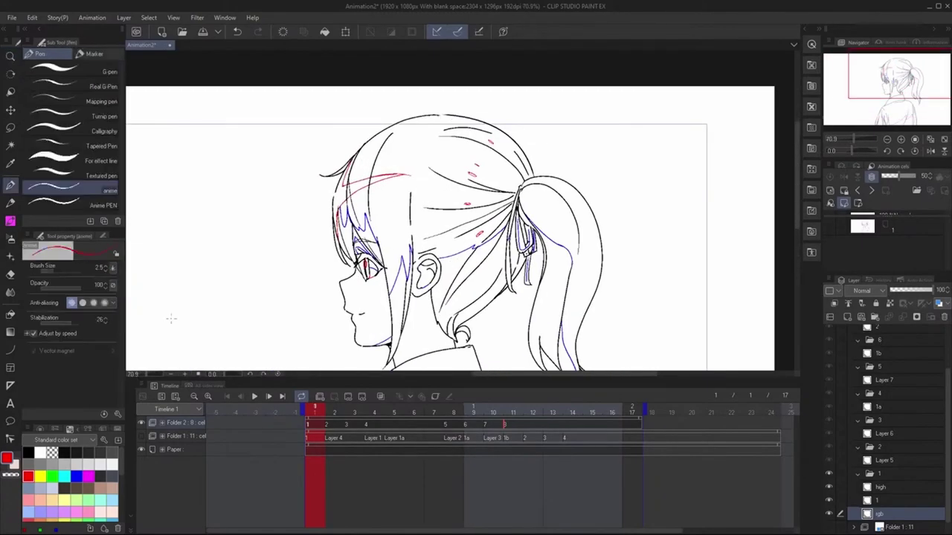
# Step: Switch the drawing colour to blue and draw shadow edges at the ponytail's base and along its upper curve
pyautogui.click(76, 475)
pyautogui.moveTo(519, 183); pyautogui.dragTo(564, 183)
pyautogui.moveTo(504, 226); pyautogui.dragTo(545, 167)
pyautogui.moveTo(428, 226); pyautogui.dragTo(357, 227)
pyautogui.moveTo(505, 227); pyautogui.dragTo(572, 227)
pyautogui.moveTo(499, 308); pyautogui.dragTo(551, 310)
pyautogui.hotkey('ctrl', '0')
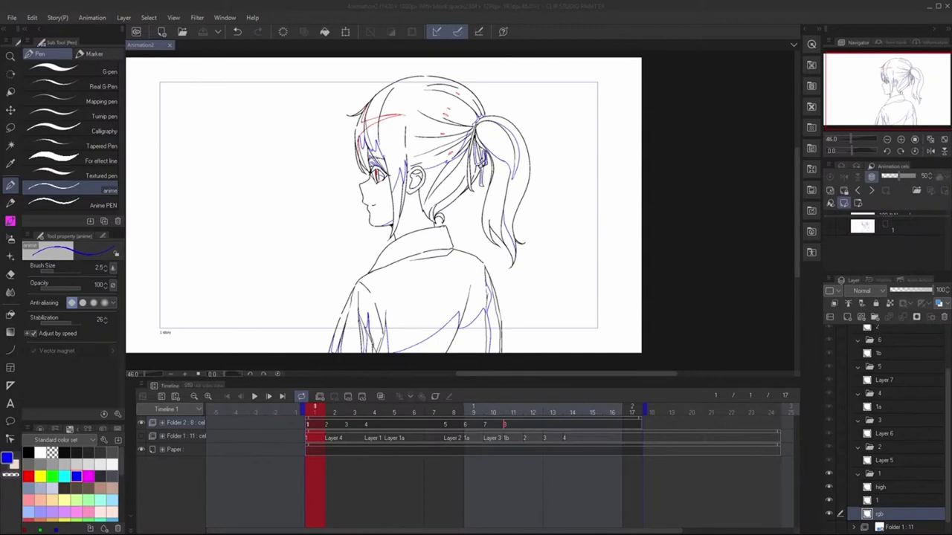
pyautogui.click(378, 75)
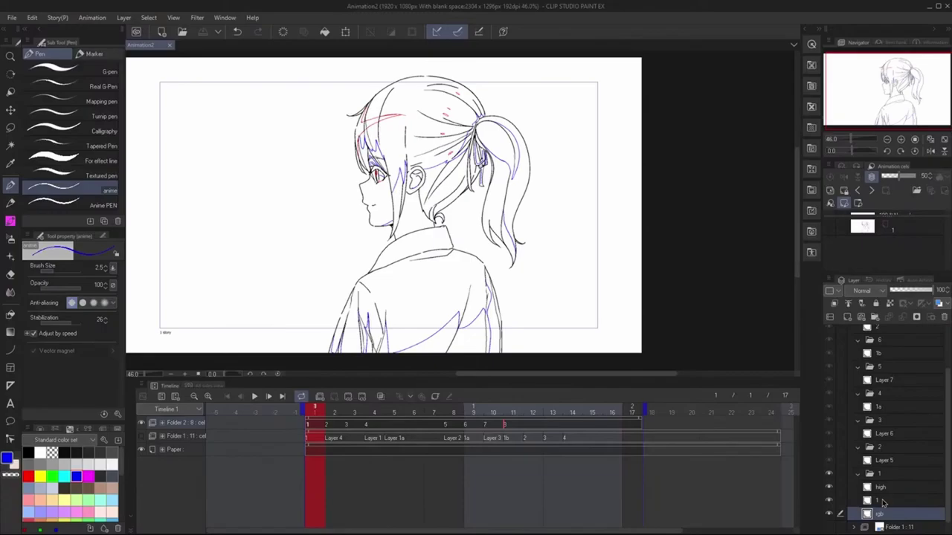
# Step: Add a new raster layer above the high layer in cel folder 1 and name it color
pyautogui.scroll(3, 458, 160)
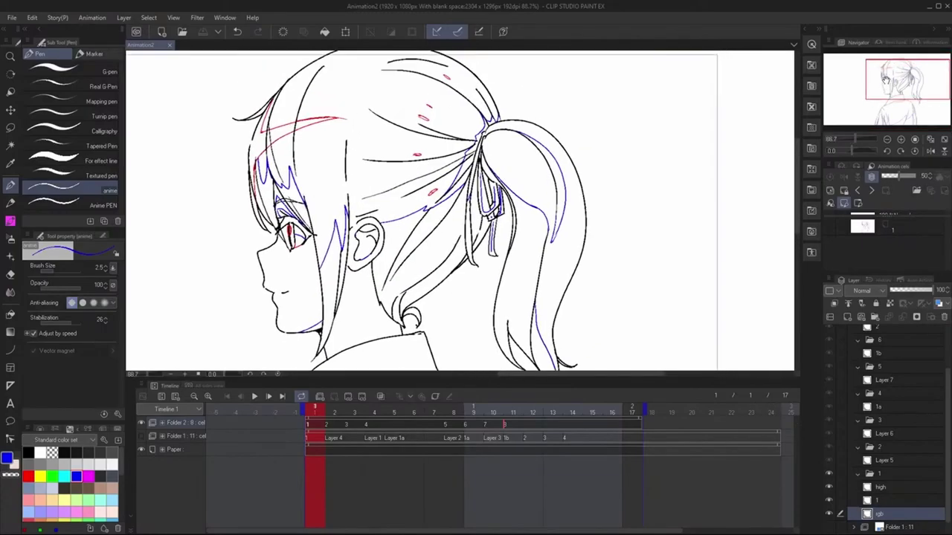
pyautogui.moveTo(458, 160); pyautogui.dragTo(455, 189)
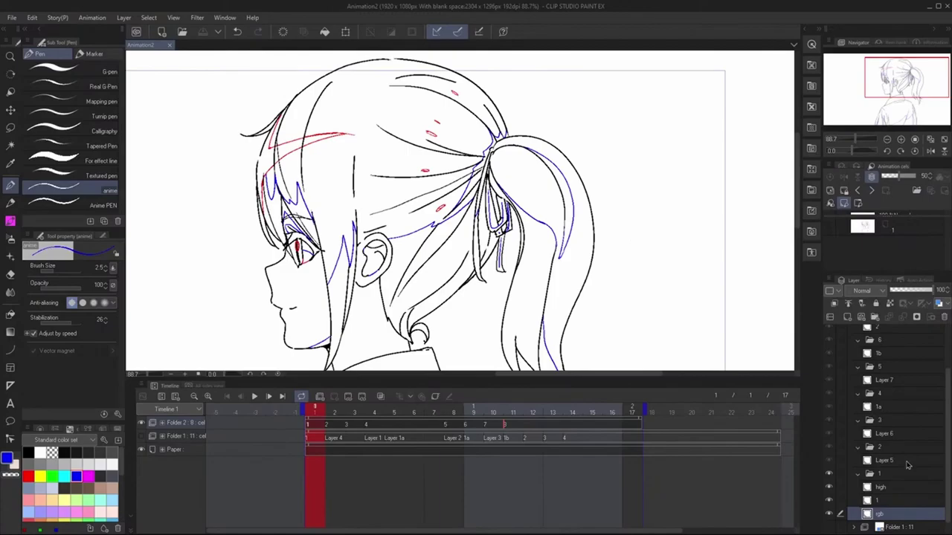
pyautogui.click(881, 487)
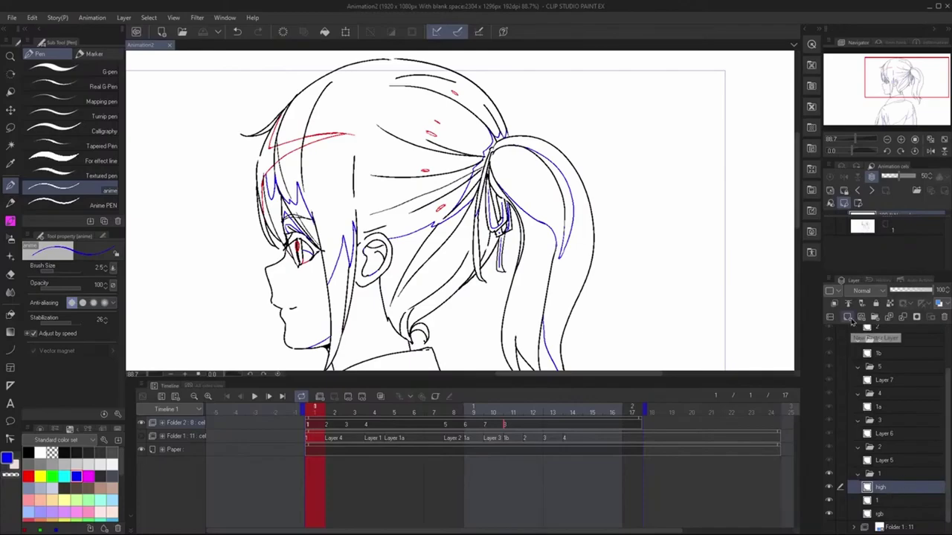
pyautogui.click(851, 320)
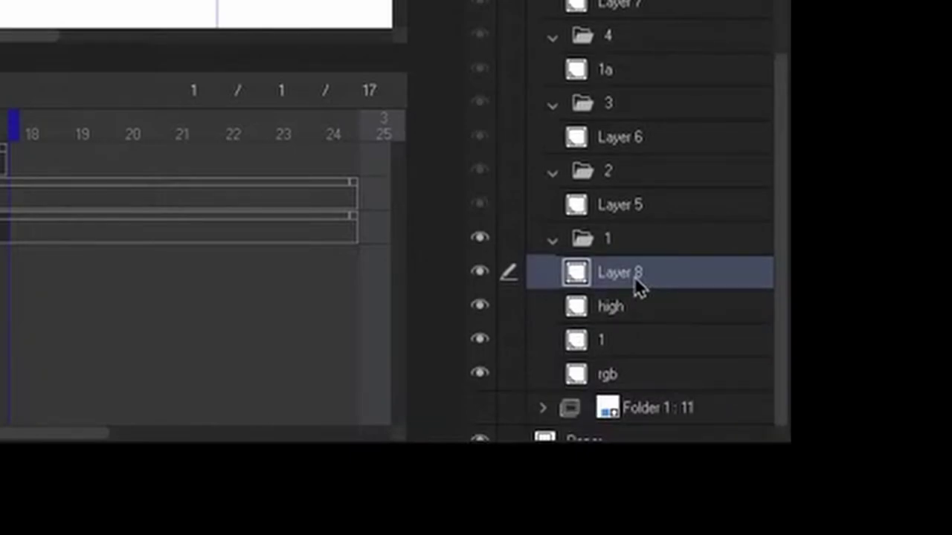
pyautogui.doubleClick(615, 273)
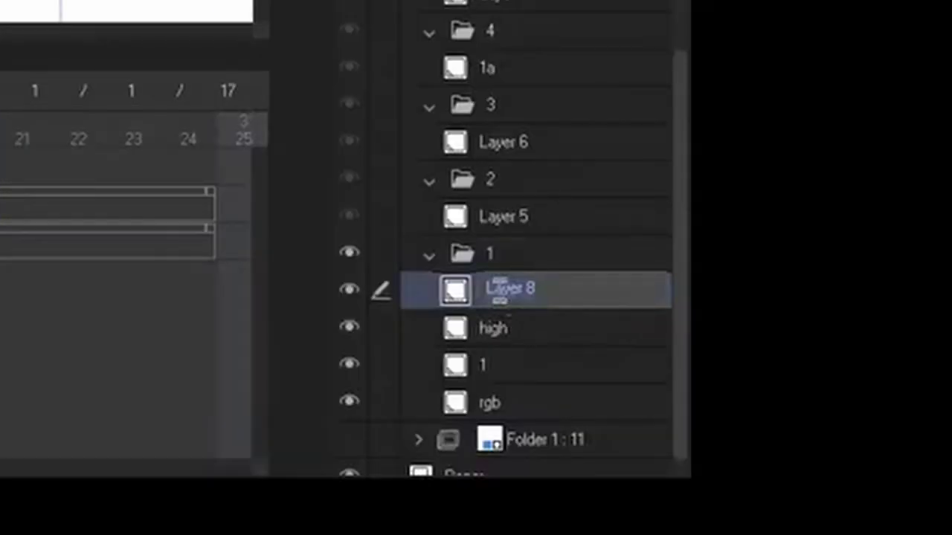
pyautogui.write('colo')
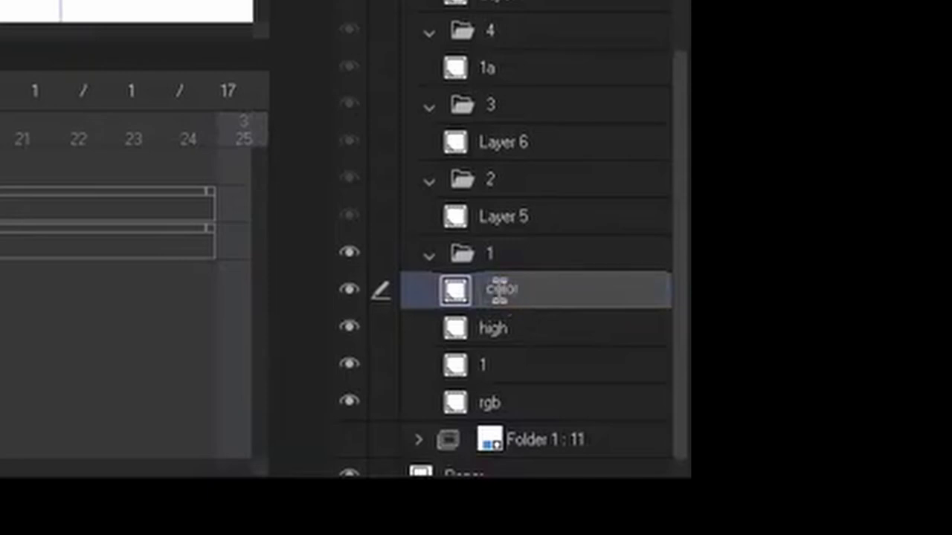
pyautogui.write('r')
pyautogui.press('Return')
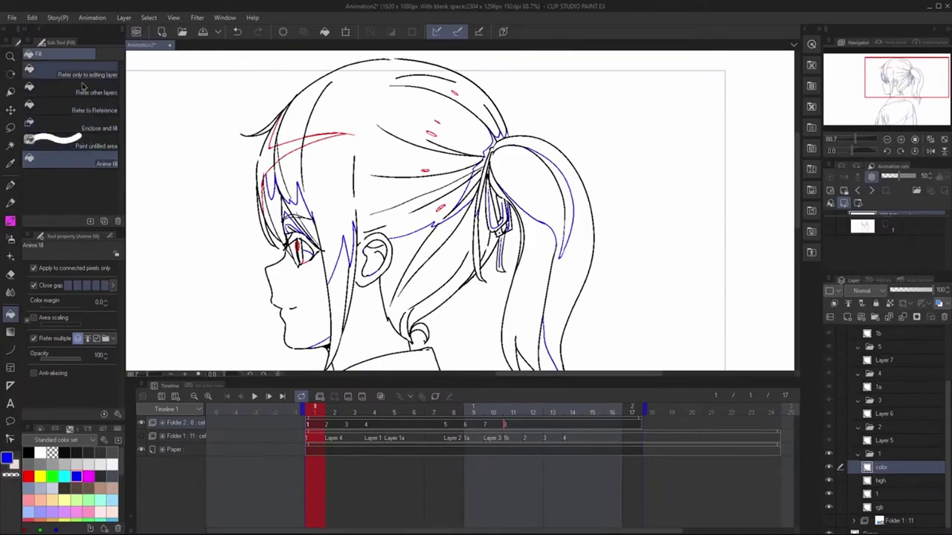
# Step: Duplicate the Refer other layers fill sub tool, keeping the suggested name
pyautogui.click(80, 89)
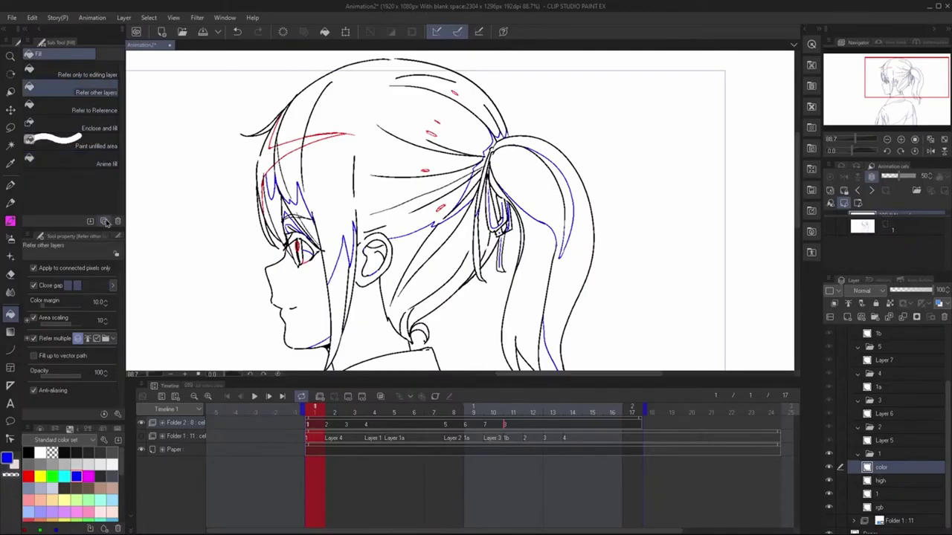
pyautogui.click(104, 221)
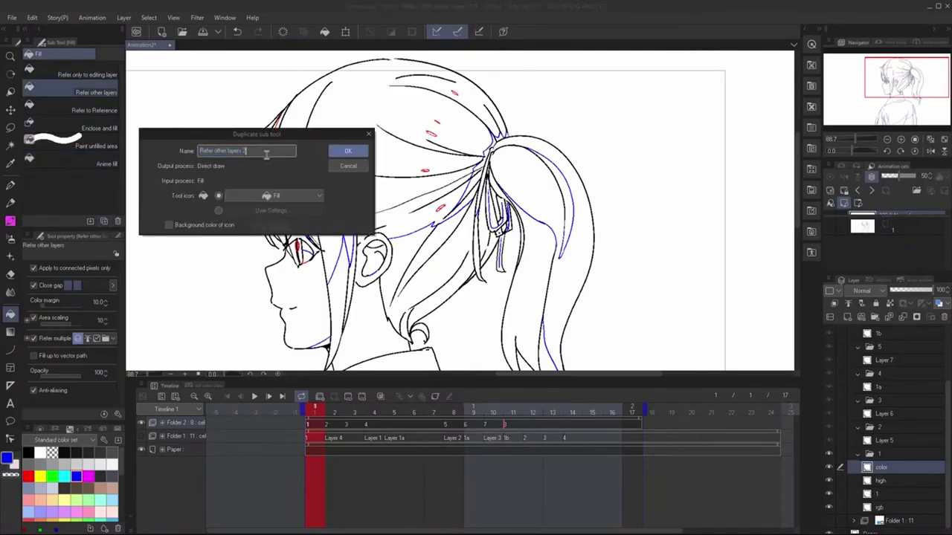
pyautogui.click(347, 153)
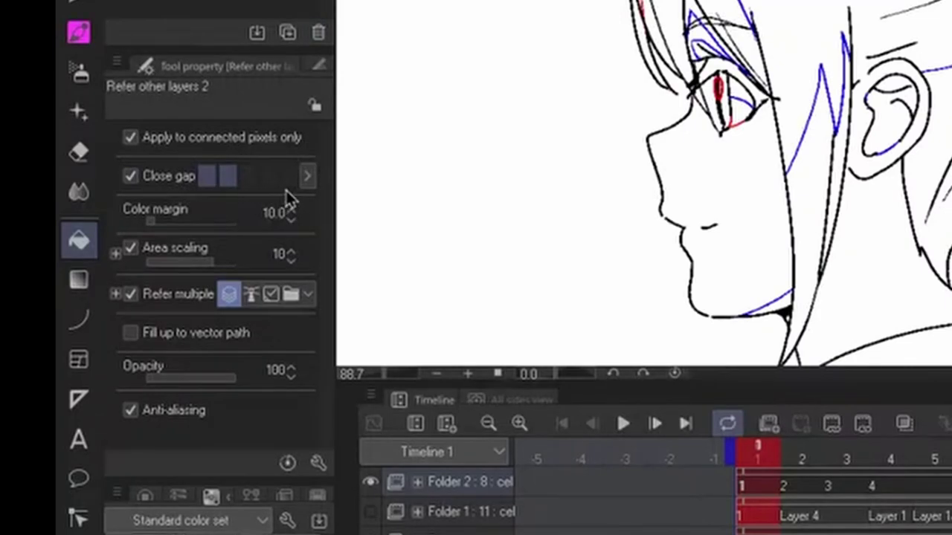
# Step: Set the duplicated fill tool's Close gap to maximum and Color margin to 0, disable Area scaling and Anti-aliasing, and open the Refer multiple choices
pyautogui.click(289, 177)
pyautogui.click(206, 175)
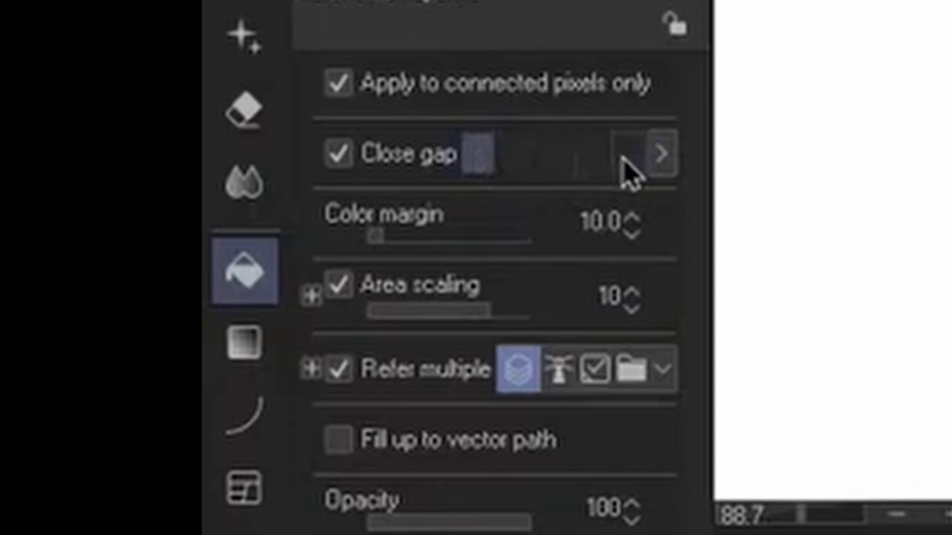
pyautogui.click(287, 178)
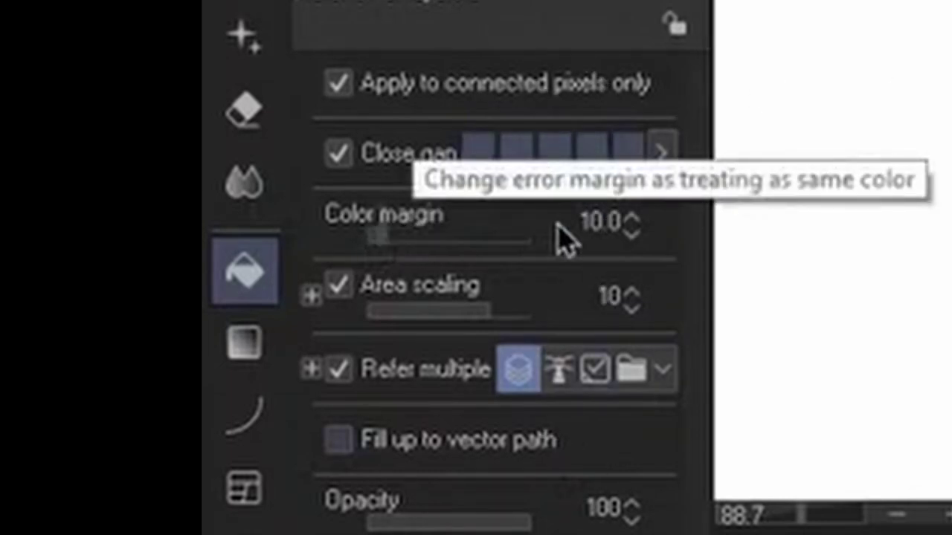
pyautogui.moveTo(389, 242); pyautogui.dragTo(305, 160)
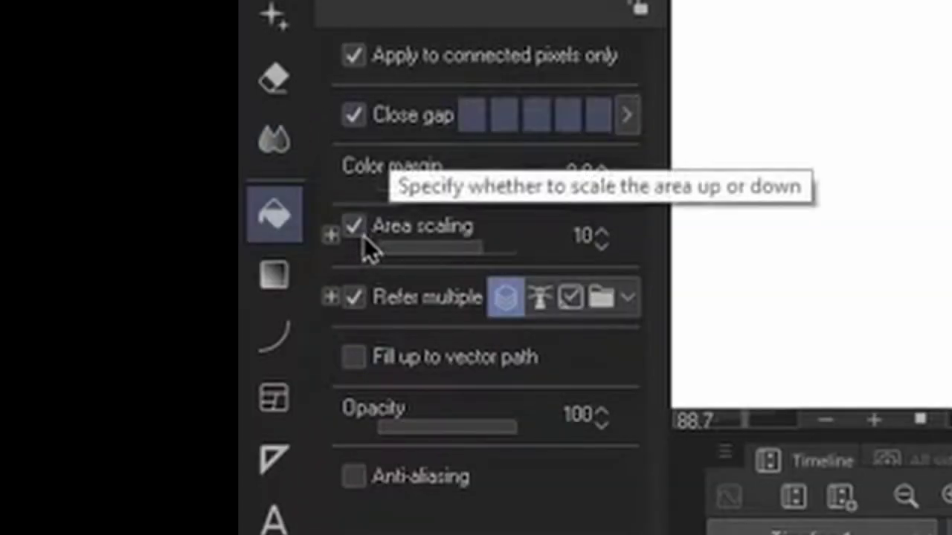
pyautogui.click(357, 235)
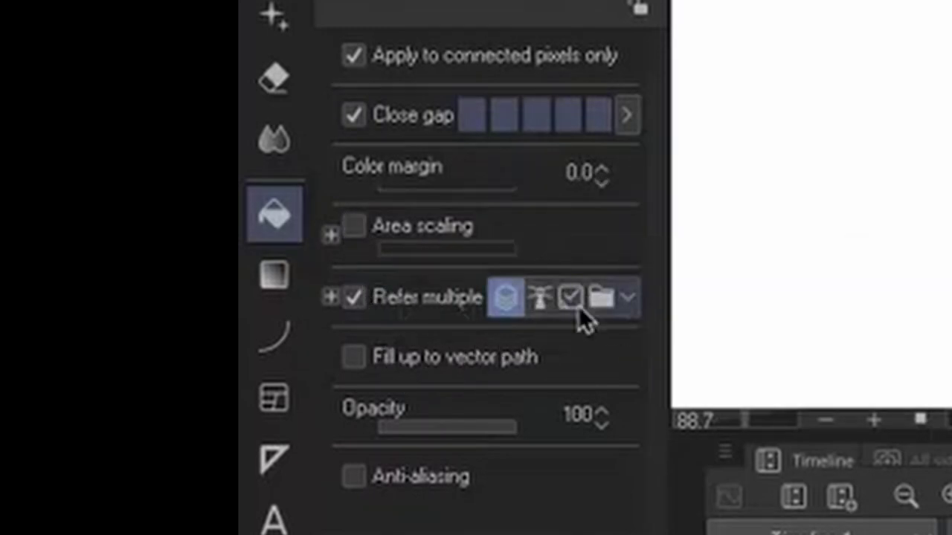
pyautogui.click(631, 300)
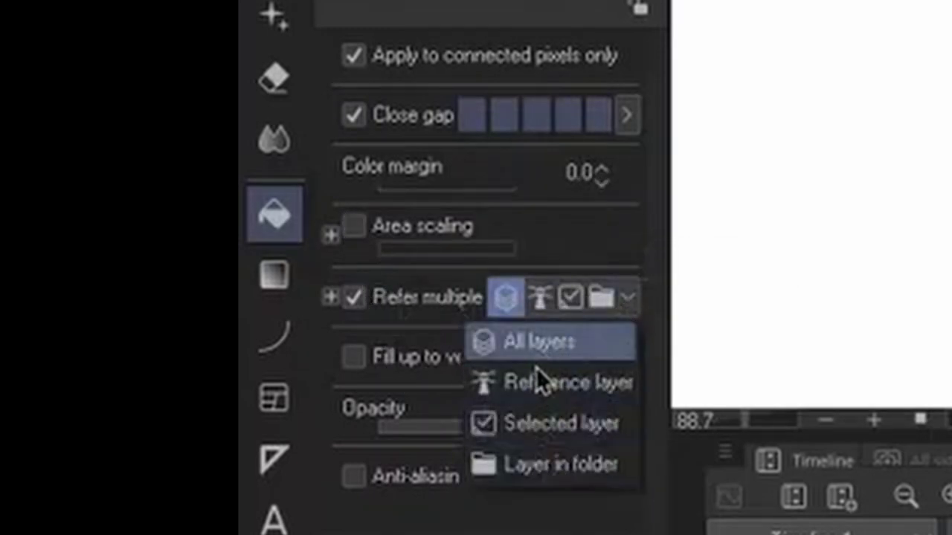
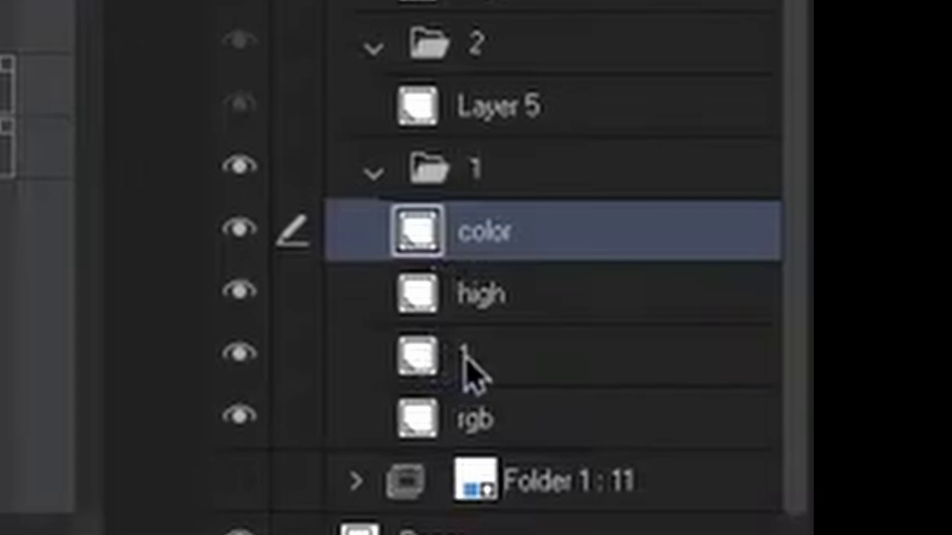
# Step: Try marking line-art layer 1 in cel folder 1 as the reference layer
pyautogui.click(467, 370)
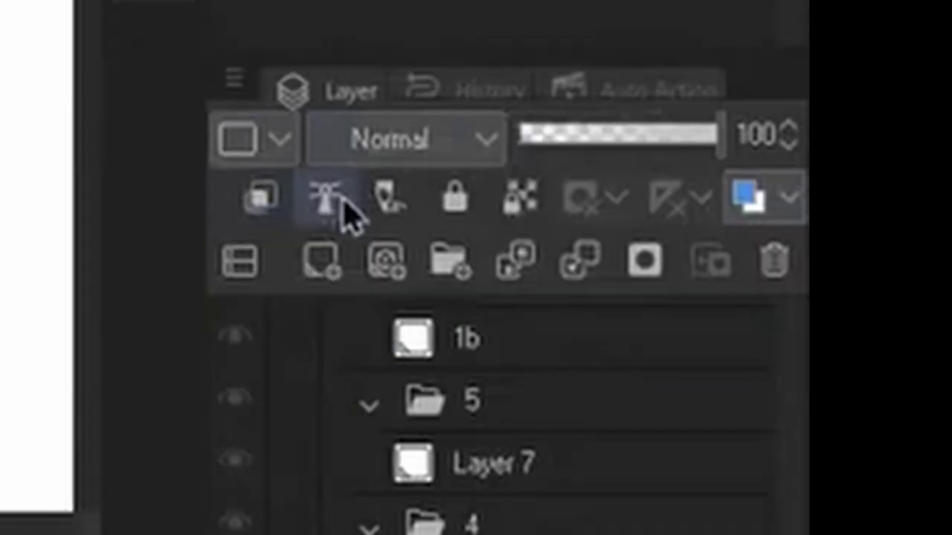
pyautogui.click(346, 208)
pyautogui.click(438, 312)
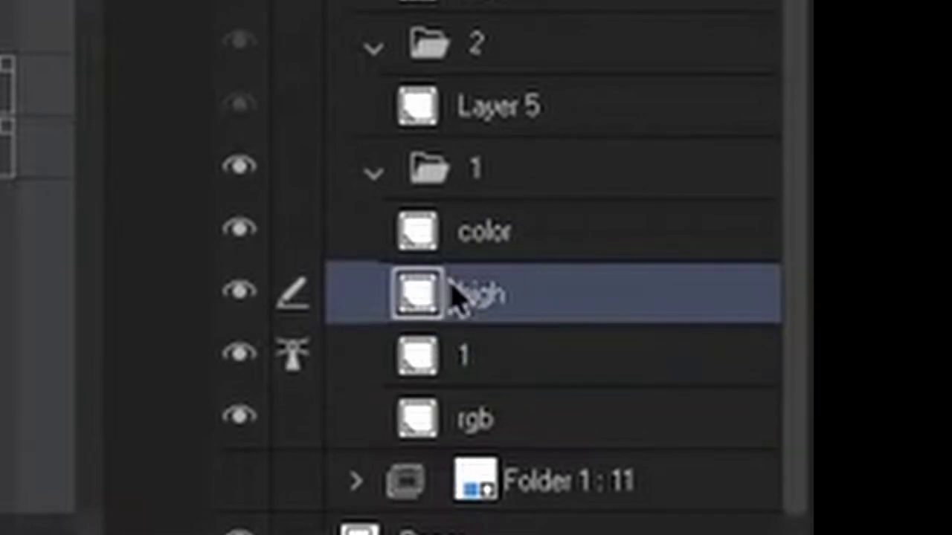
pyautogui.click(457, 357)
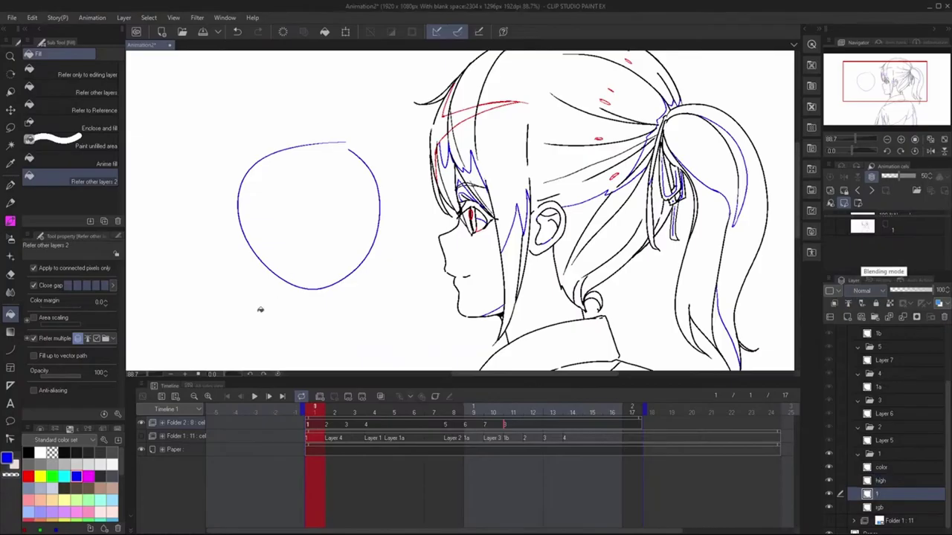
# Step: Set the fill tool's Refer multiple to Selected layer, try filling inside the blue circle from layer 1, and undo the fills
pyautogui.click(113, 338)
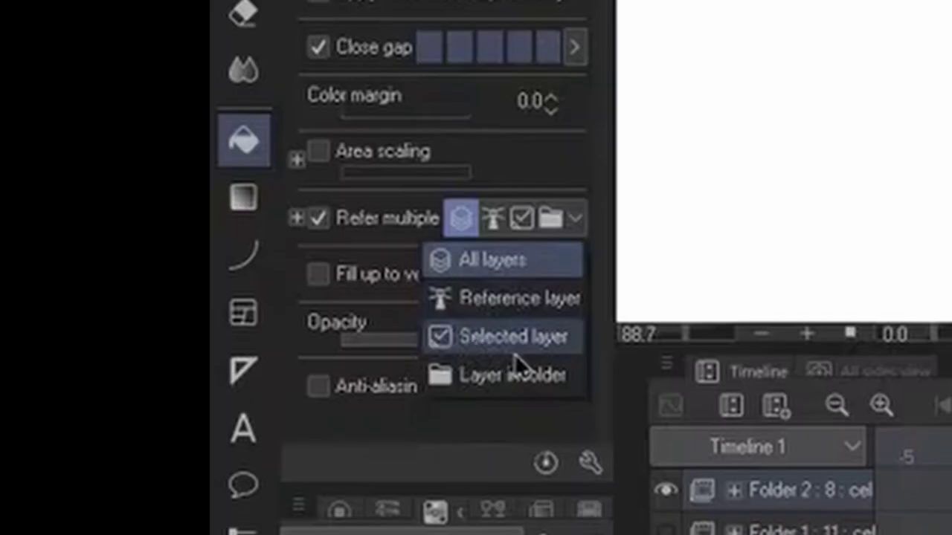
pyautogui.click(487, 337)
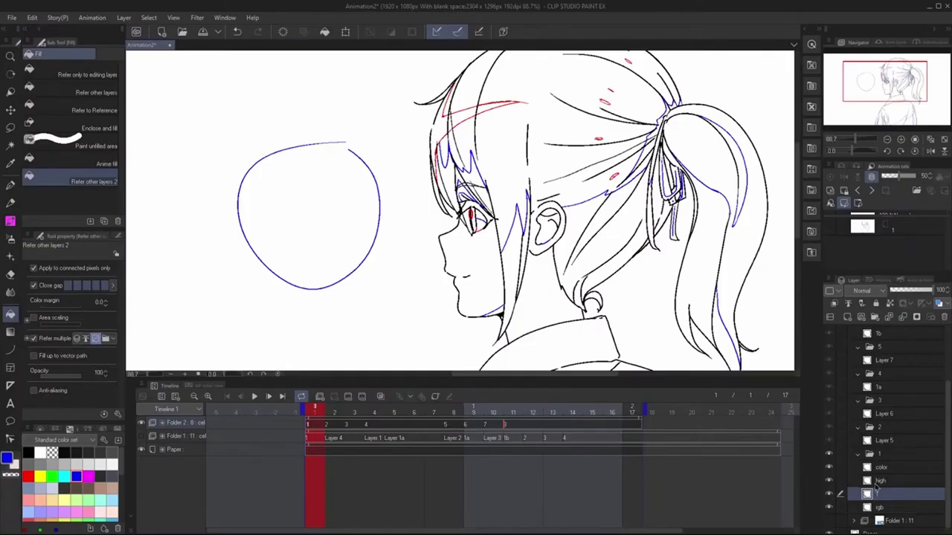
pyautogui.click(279, 223)
pyautogui.hotkey('ctrl', 'z')
pyautogui.click(304, 226)
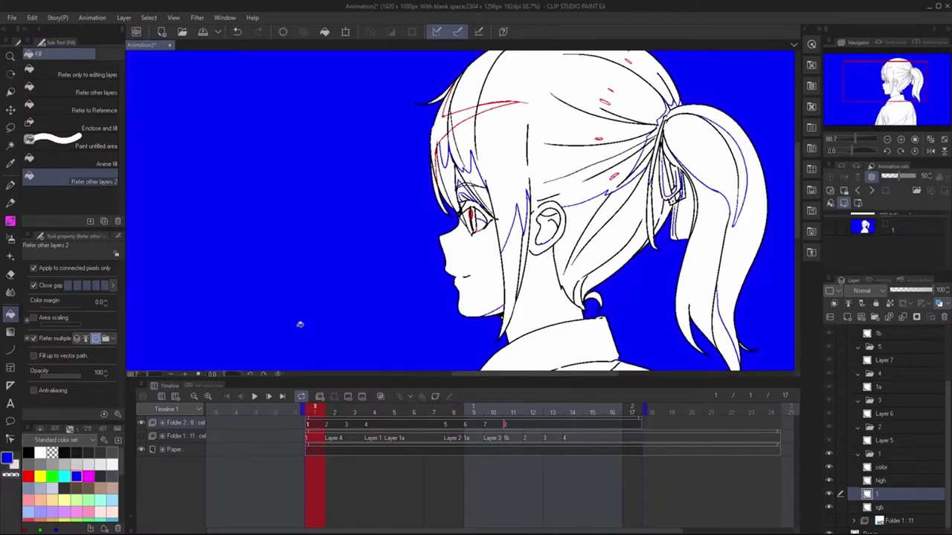
pyautogui.hotkey('ctrl', 'z')
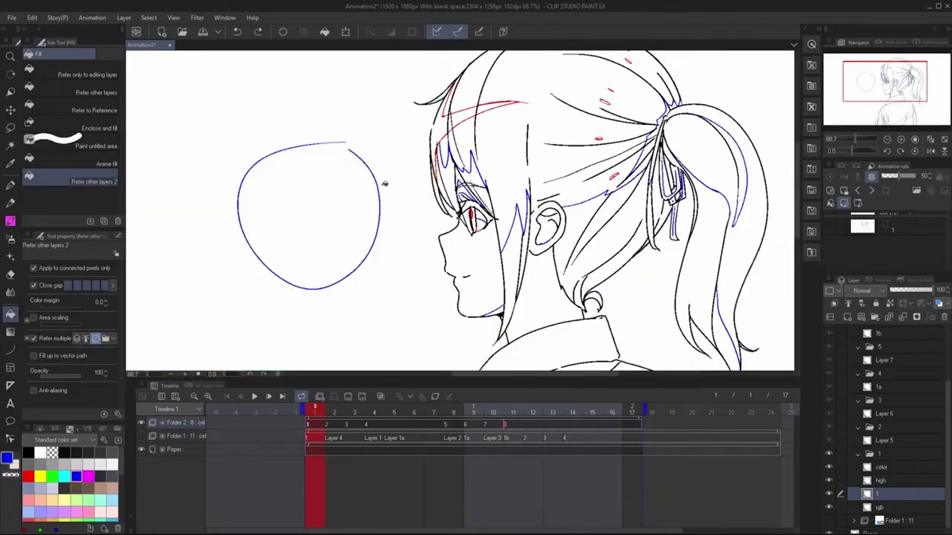
# Step: Compare the color layer and layer 1 by hiding and showing each, then repeat the test fill inside the circle and undo it
pyautogui.click(831, 469)
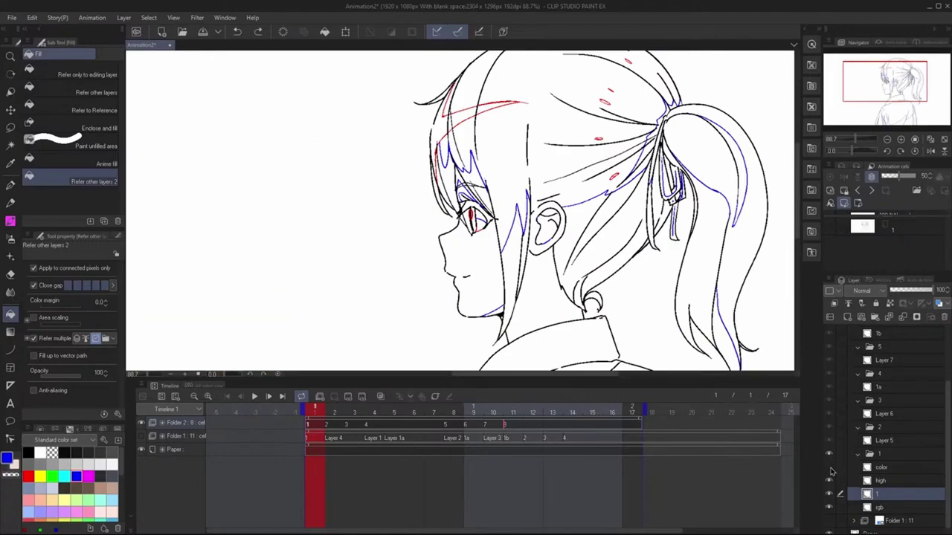
pyautogui.click(831, 468)
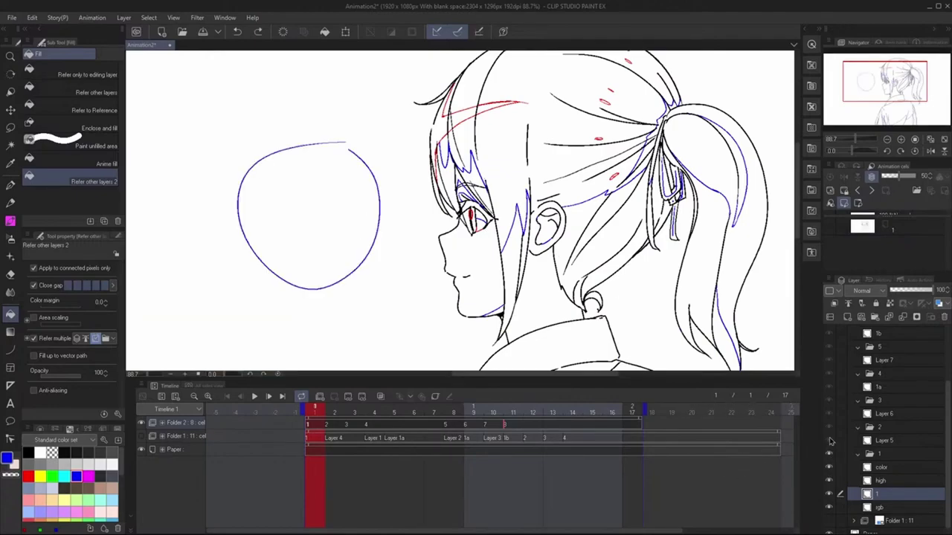
pyautogui.click(829, 494)
pyautogui.click(829, 495)
pyautogui.click(829, 494)
pyautogui.click(829, 495)
pyautogui.click(295, 221)
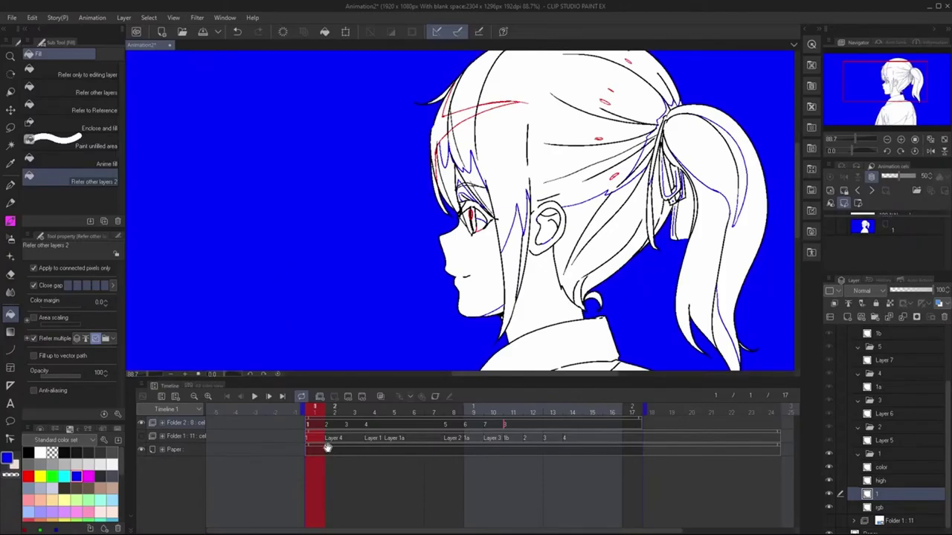
pyautogui.hotkey('ctrl', 'z')
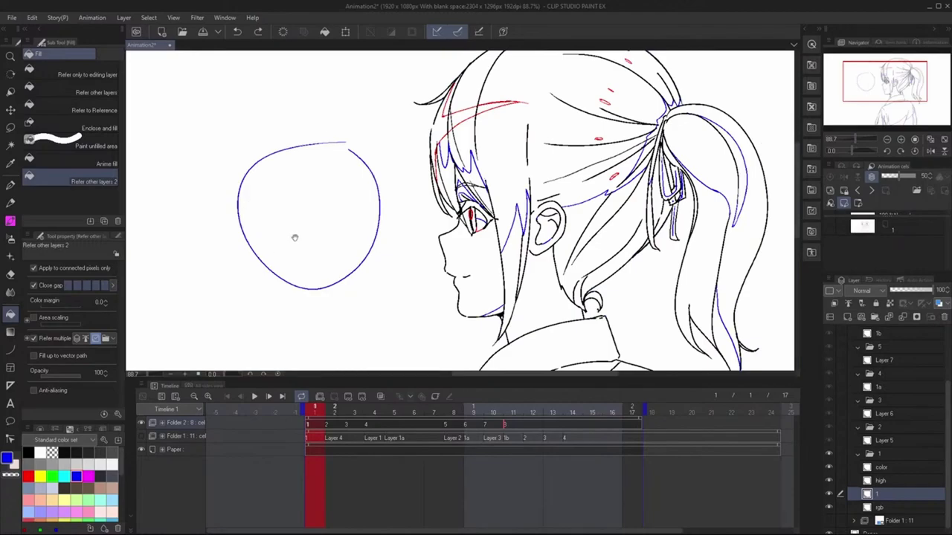
# Step: Set Refer multiple to All layers and check which lines belong to layer 1 by hiding and showing it
pyautogui.click(106, 339)
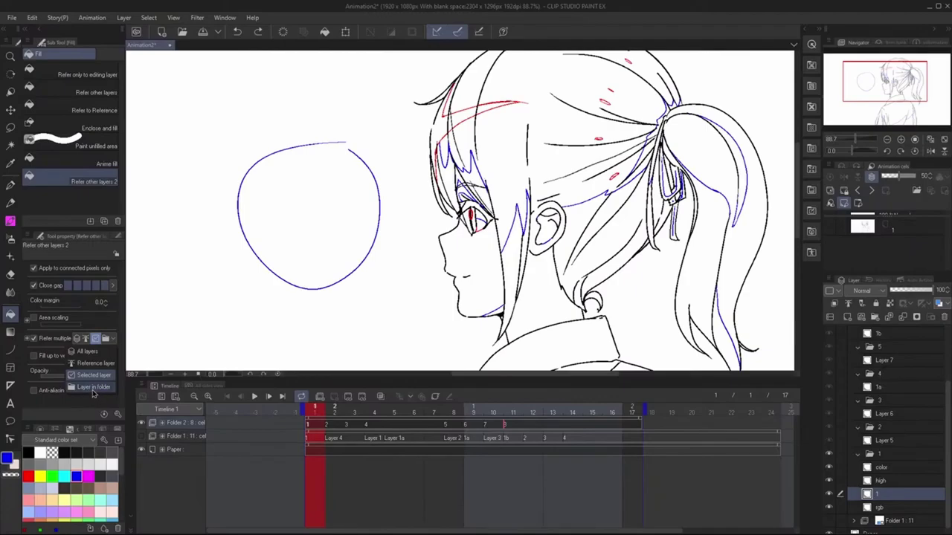
pyautogui.click(79, 352)
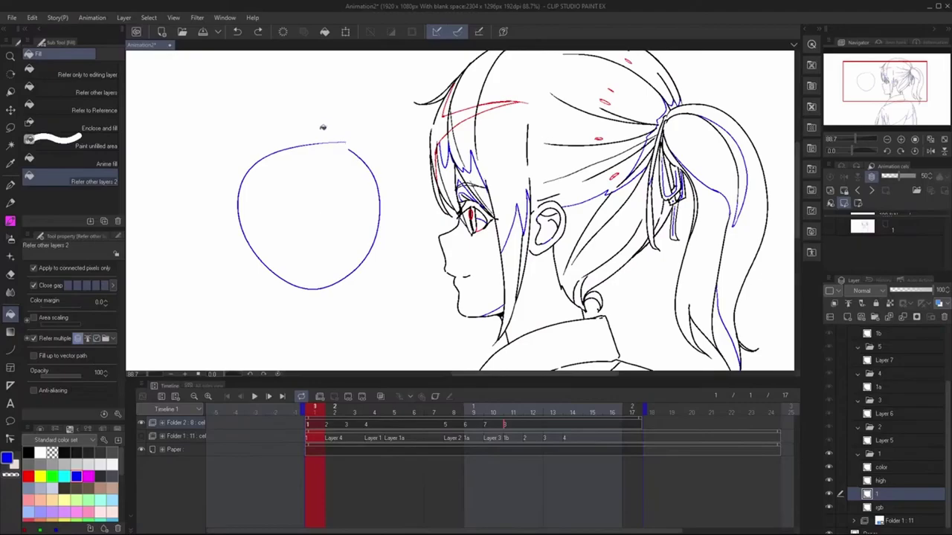
pyautogui.click(829, 495)
pyautogui.click(829, 494)
pyautogui.click(829, 494)
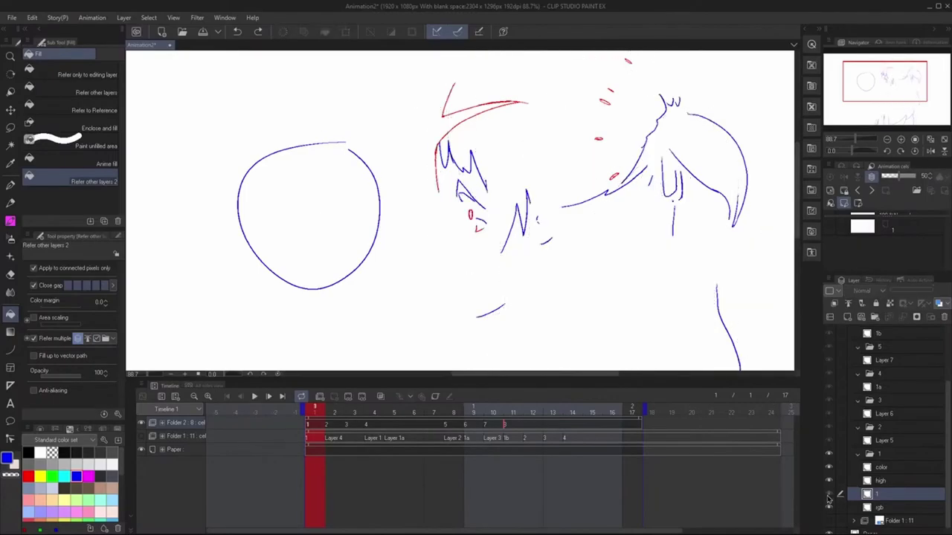
pyautogui.click(829, 495)
pyautogui.click(829, 495)
pyautogui.click(828, 495)
pyautogui.click(829, 495)
pyautogui.click(829, 495)
# Step: Test-fill the background around the circle in blue, inspect it by switching layer visibility, and undo everything
pyautogui.click(216, 257)
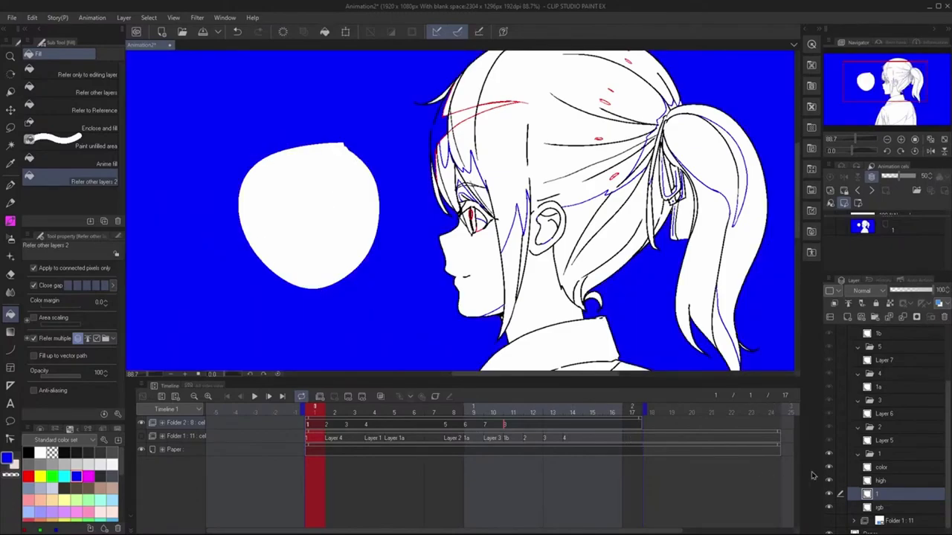
pyautogui.click(829, 494)
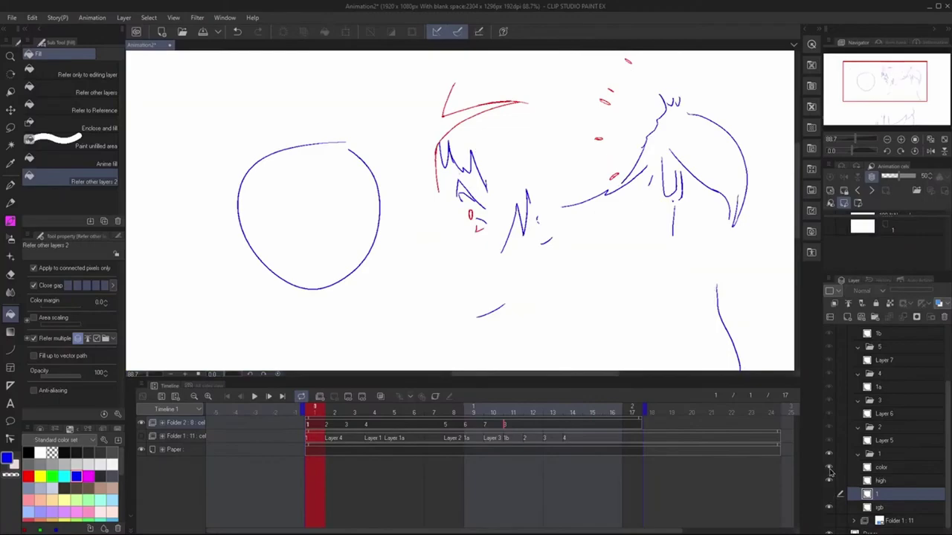
pyautogui.click(829, 468)
pyautogui.hotkey('ctrl', 'z')
pyautogui.hotkey('ctrl', 'z')
pyautogui.hotkey('ctrl', 'z')
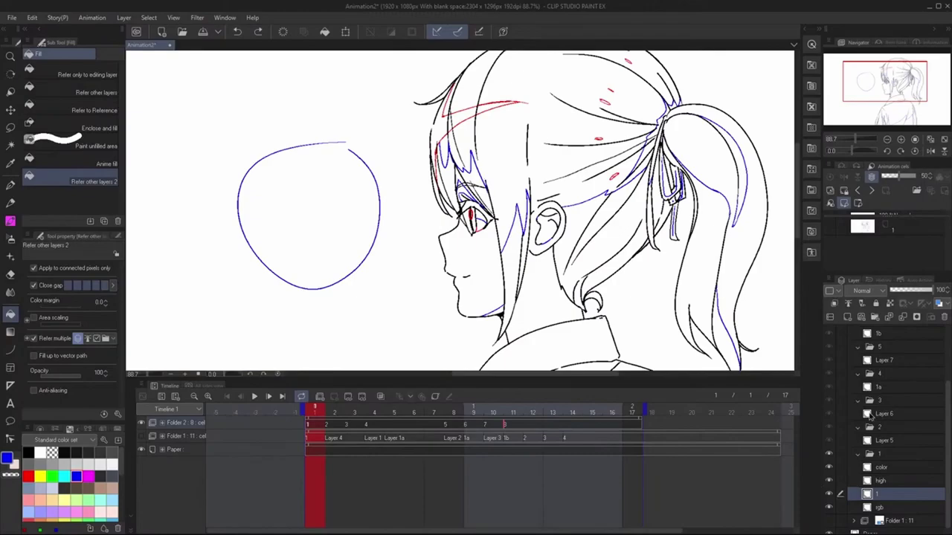
# Step: Make the color layer active and switch to the Anime fill sub tool
pyautogui.click(874, 467)
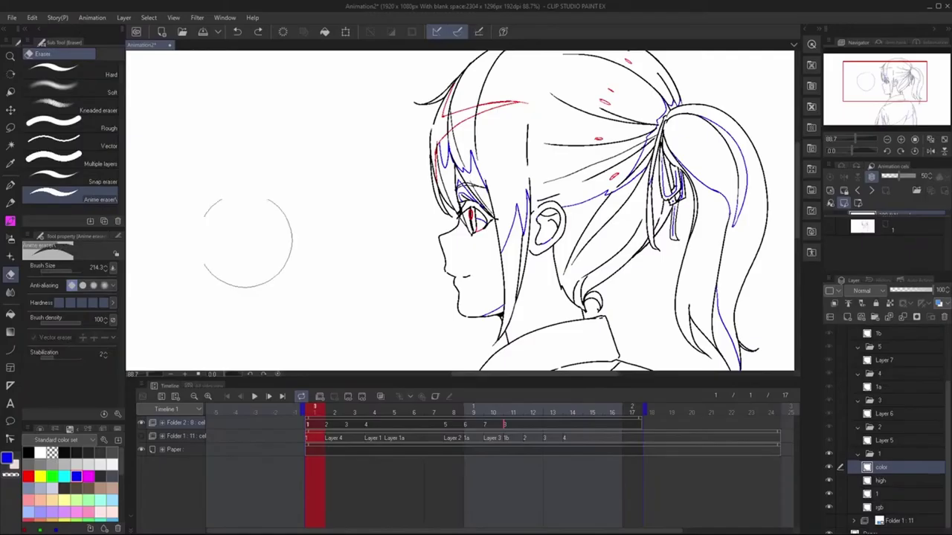
pyautogui.moveTo(279, 244); pyautogui.dragTo(213, 229)
pyautogui.press('g')
pyautogui.press('g')
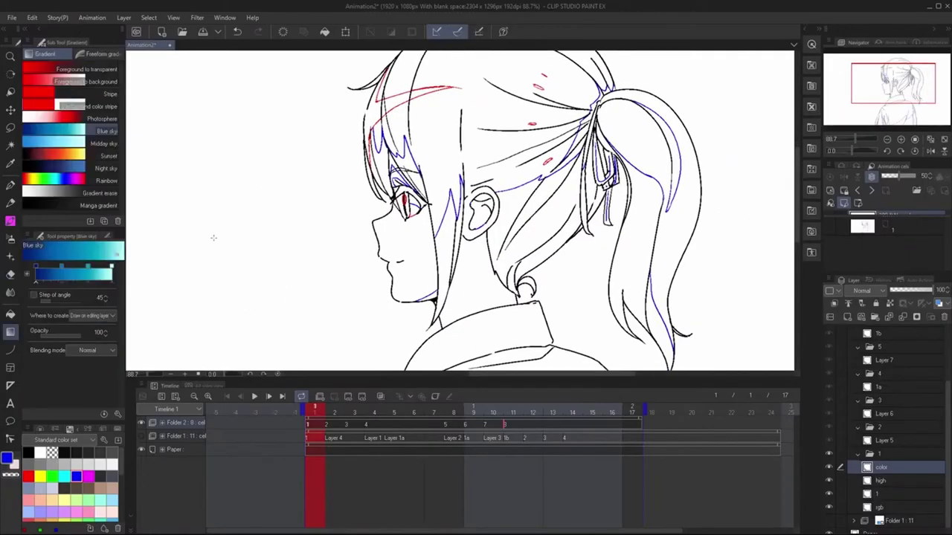
pyautogui.moveTo(356, 208); pyautogui.dragTo(346, 222)
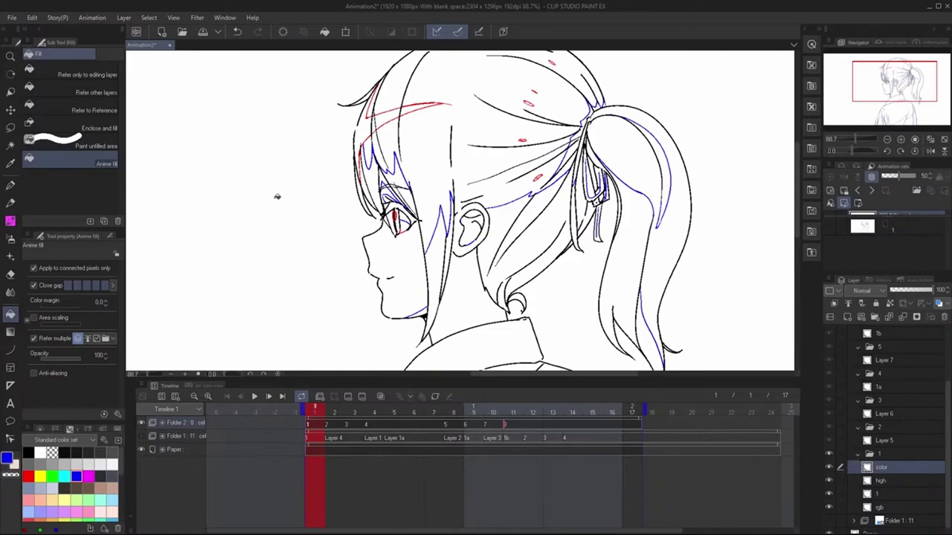
# Step: Show the Sub View palette for reference images
pyautogui.click(224, 17)
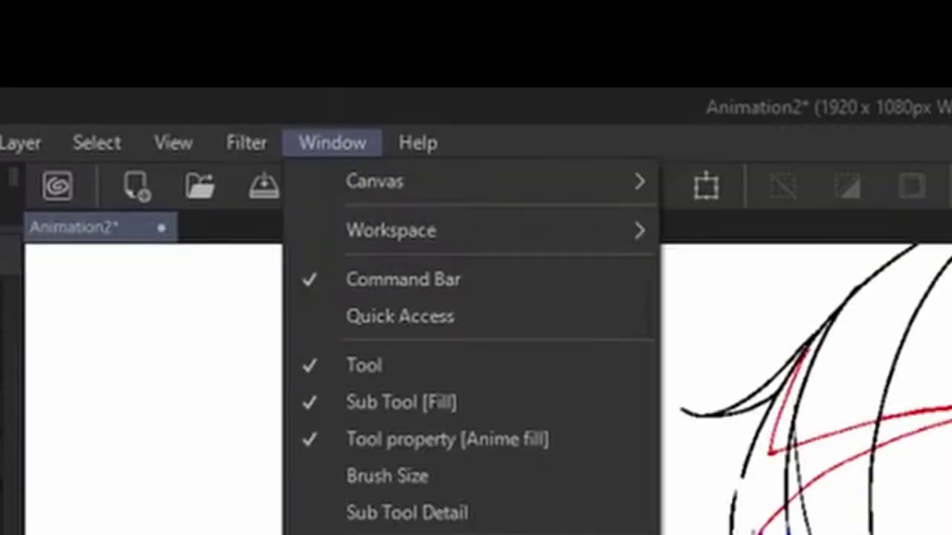
pyautogui.click(328, 142)
pyautogui.click(328, 142)
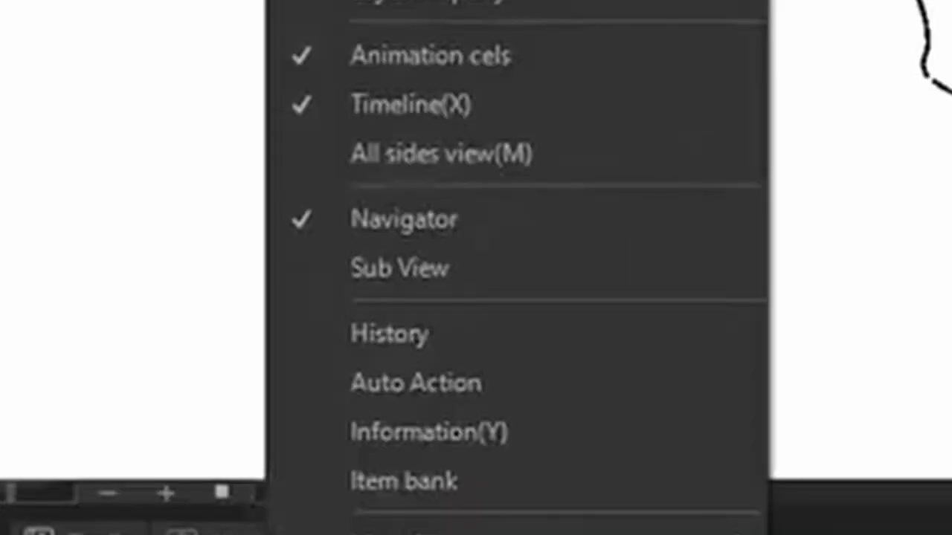
pyautogui.click(387, 275)
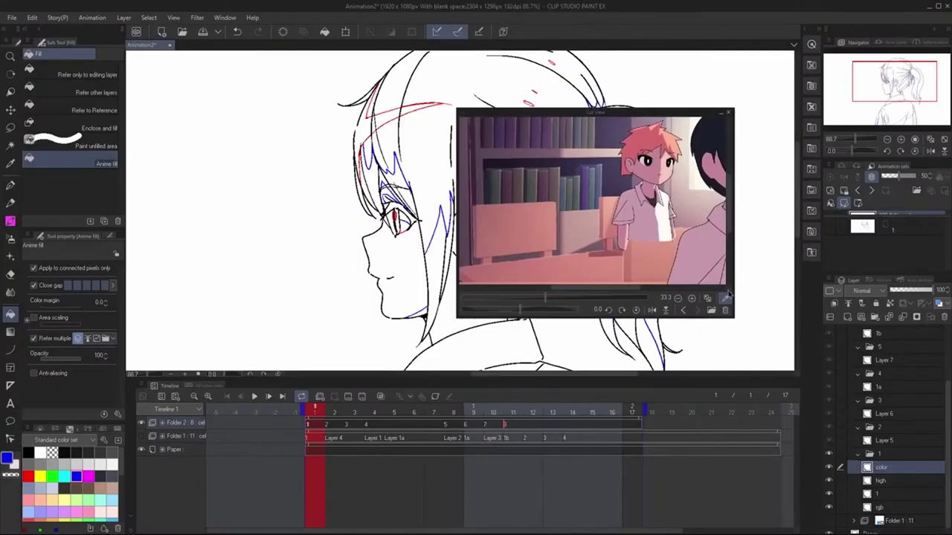
# Step: Load the blue-haired character image from the 2020-12-26 Hemophilia Short Film folder into Sub View
pyautogui.click(711, 311)
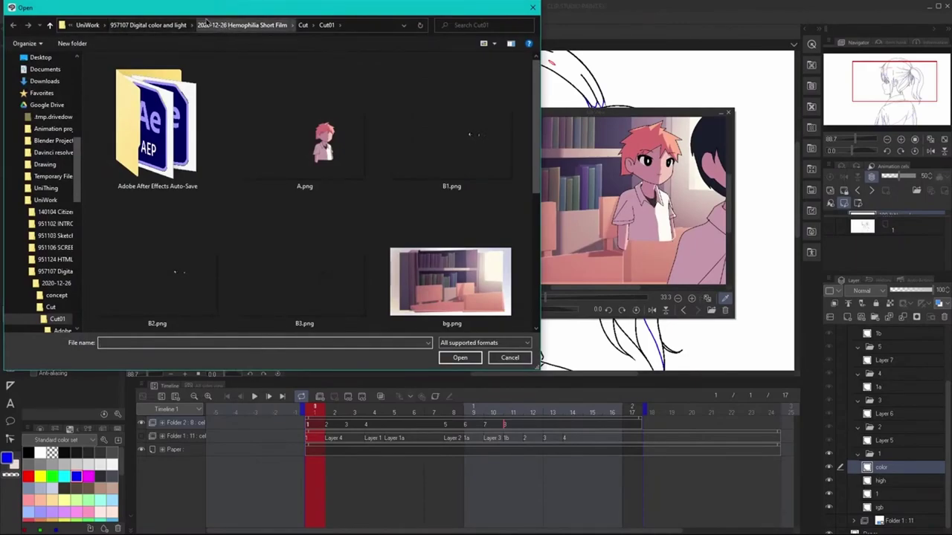
pyautogui.click(209, 24)
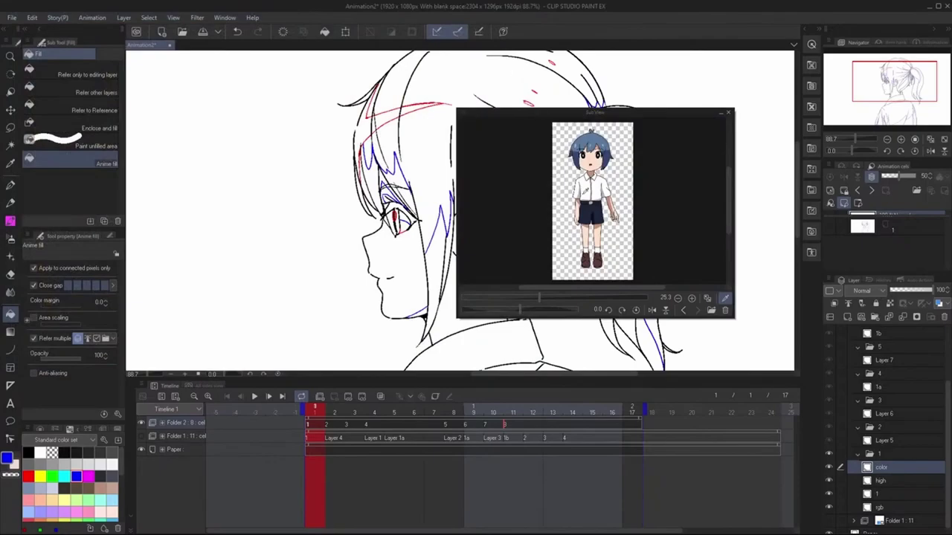
pyautogui.scroll(6, 626, 164)
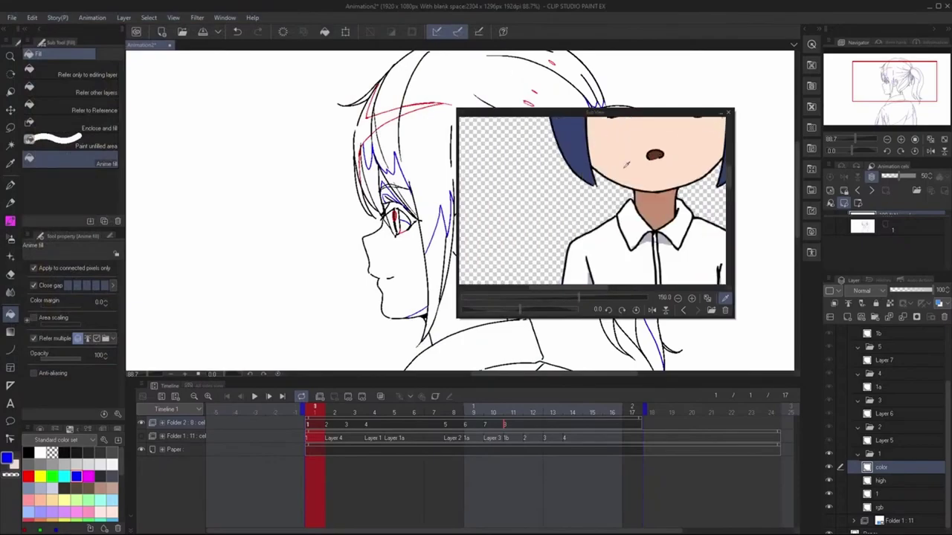
pyautogui.moveTo(730, 187); pyautogui.dragTo(730, 164)
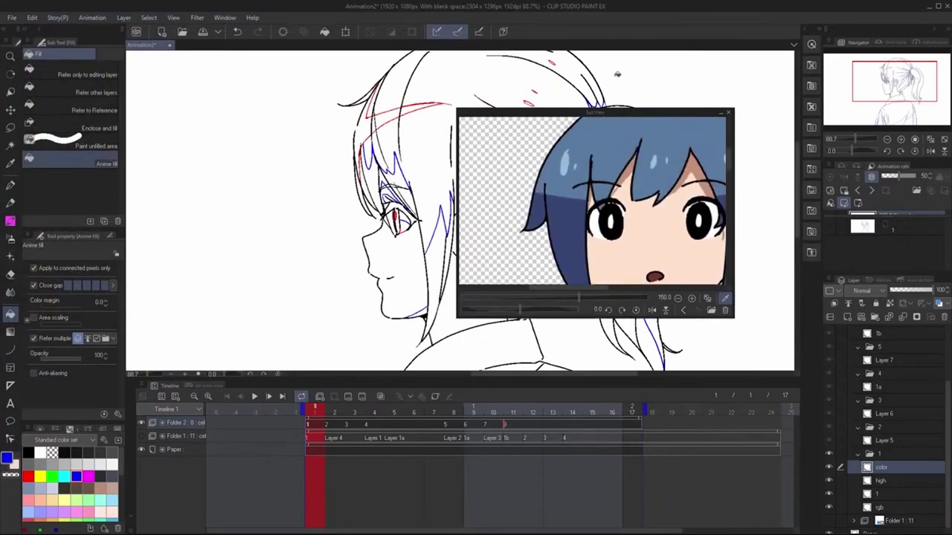
# Step: Sample the blue hair colour from the reference image, try filling the girl's hair with it, and undo the fill
pyautogui.click(595, 134)
pyautogui.click(418, 144)
pyautogui.moveTo(336, 294); pyautogui.dragTo(214, 299)
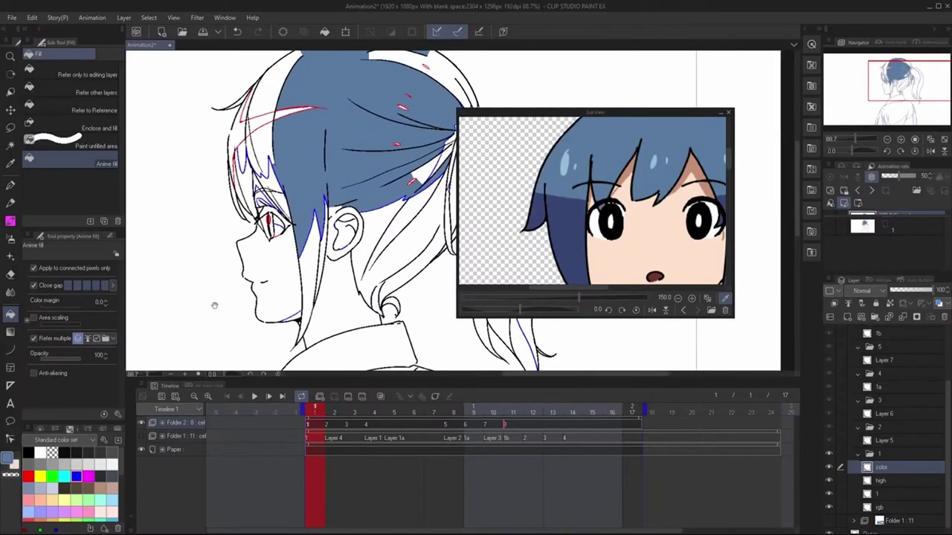
pyautogui.hotkey('ctrl', 'z')
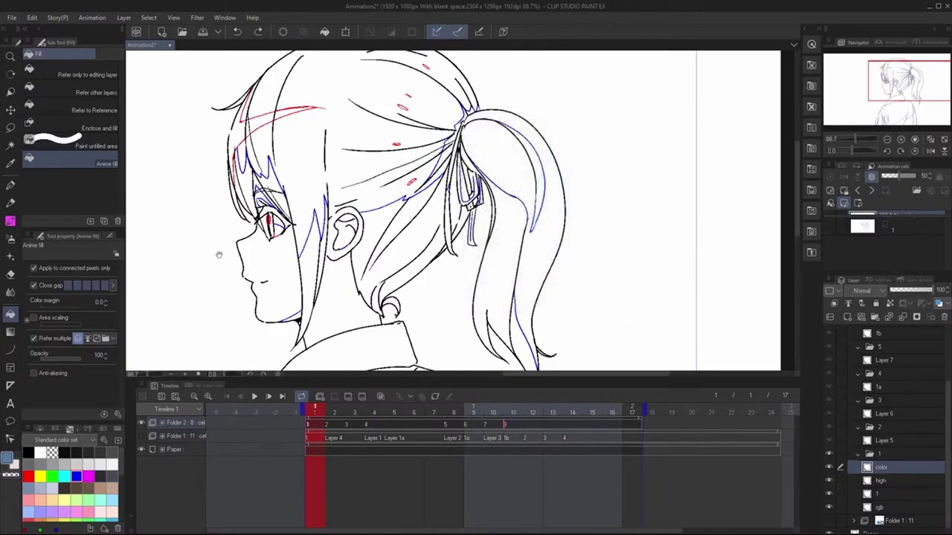
# Step: Float the Color Wheel over the empty canvas in front of the character's face and collapse the timeline
pyautogui.moveTo(218, 255); pyautogui.dragTo(316, 228)
pyautogui.click(42, 429)
pyautogui.moveTo(41, 429); pyautogui.dragTo(218, 192)
pyautogui.moveTo(348, 243); pyautogui.dragTo(364, 257)
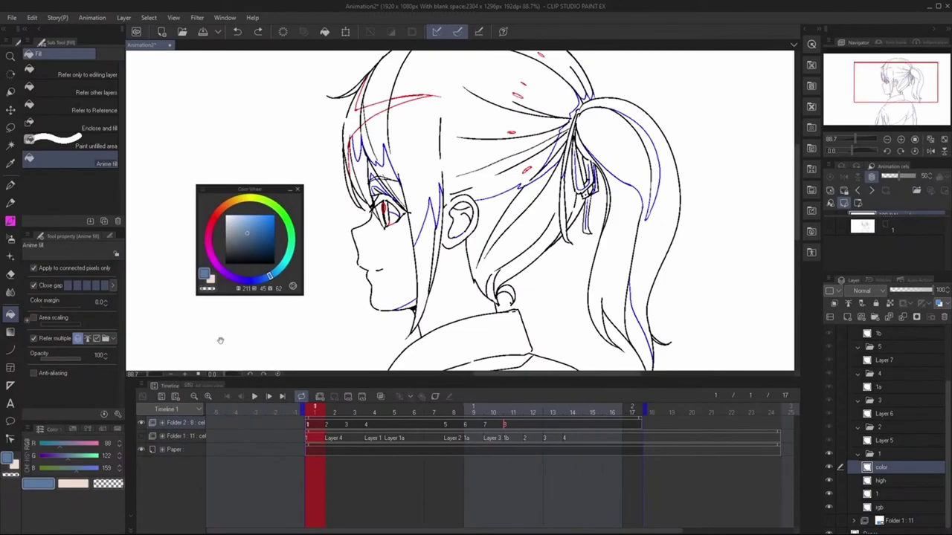
pyautogui.click(133, 530)
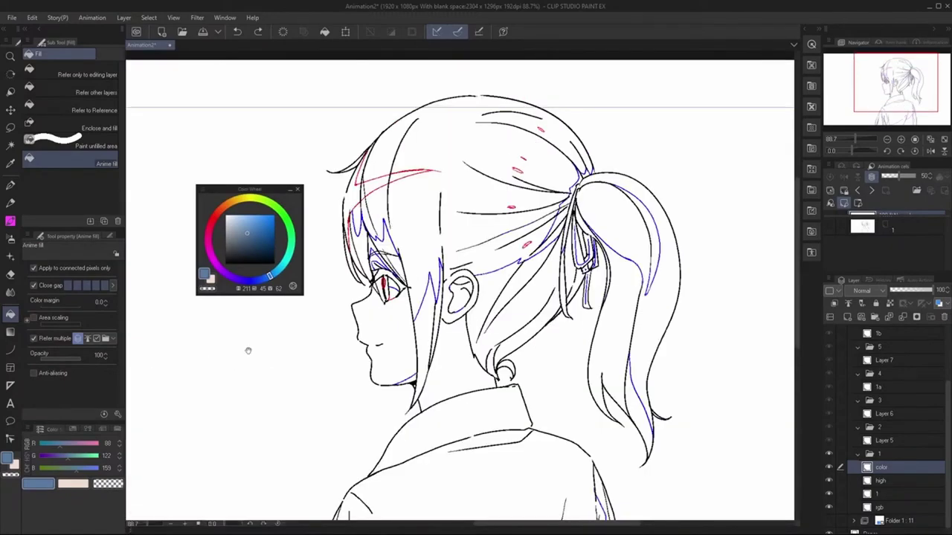
pyautogui.moveTo(257, 340); pyautogui.dragTo(263, 319)
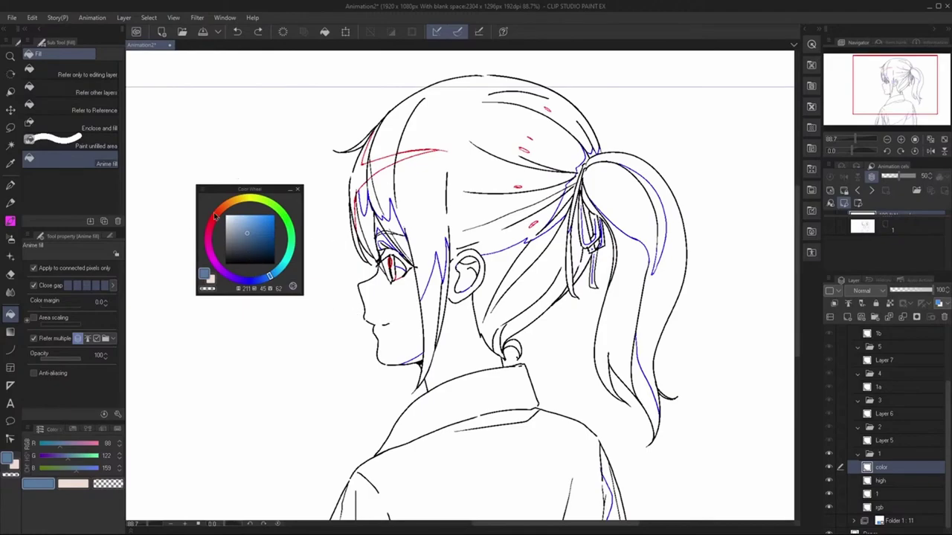
# Step: Choose a pale peach skin colour (RGB 255, 230, 214) and fill the face on the color layer
pyautogui.moveTo(213, 219)
pyautogui.mouseDown()
pyautogui.moveTo(227, 205)
pyautogui.moveTo(233, 211)
pyautogui.mouseUp()
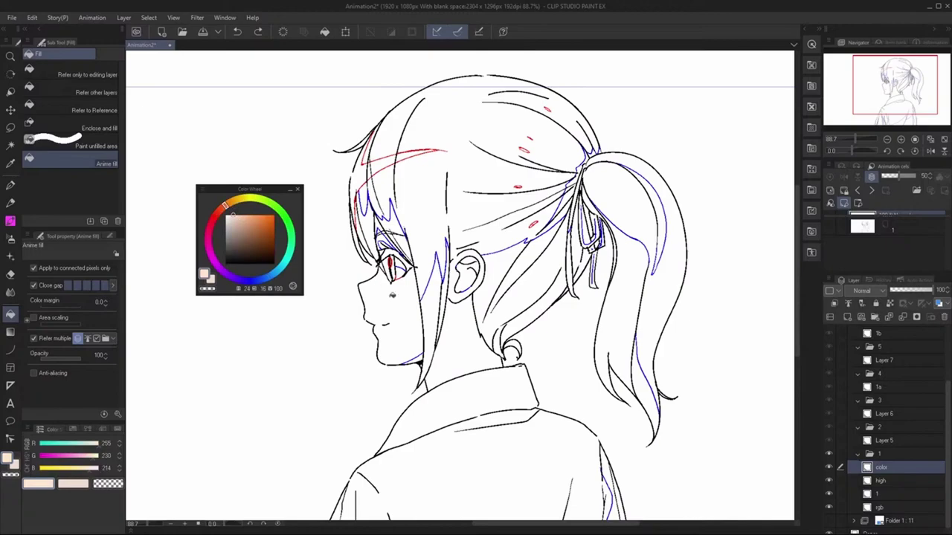
pyautogui.click(385, 298)
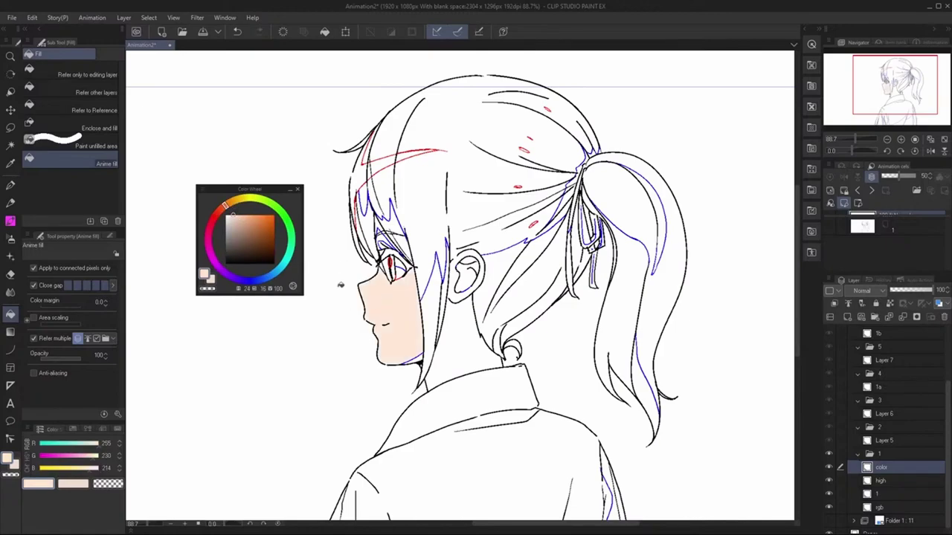
pyautogui.scroll(4, 405, 268)
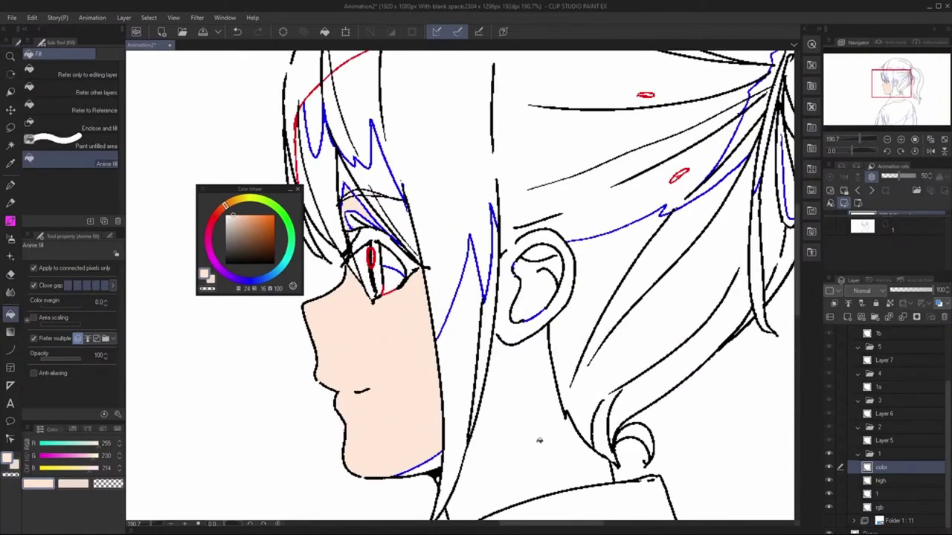
# Step: Choose a dusty pink shadow colour (RGB 227, 153, 135) and fill the neck and the shadow area under the jaw
pyautogui.moveTo(222, 209); pyautogui.dragTo(219, 214)
pyautogui.click(245, 217)
pyautogui.click(246, 220)
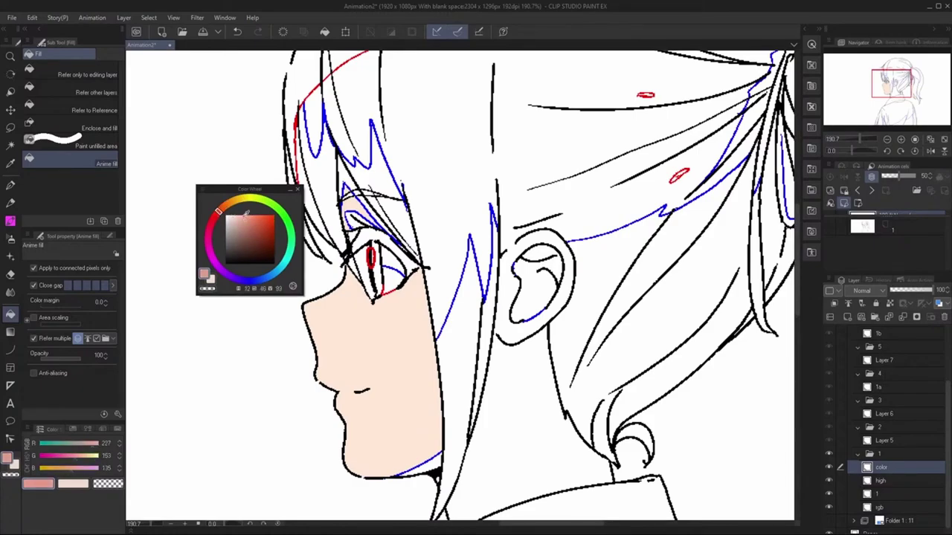
pyautogui.click(509, 446)
pyautogui.moveTo(355, 345); pyautogui.dragTo(358, 294)
pyautogui.click(439, 415)
# Step: Recolour the blue shadow boundary line under the chin with the dusty pink shadow colour
pyautogui.hotkey('ctrl', 'space')
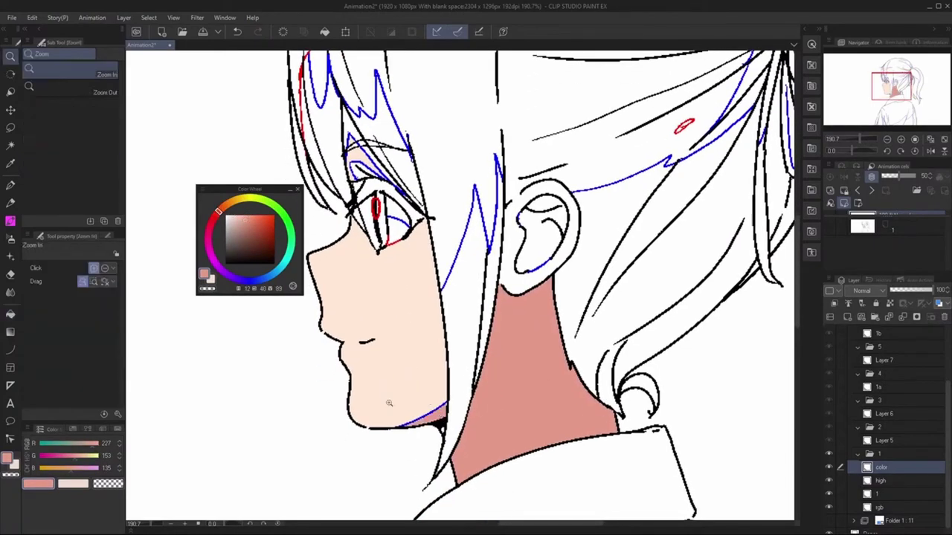
pyautogui.moveTo(390, 403); pyautogui.dragTo(446, 403)
pyautogui.click(507, 462)
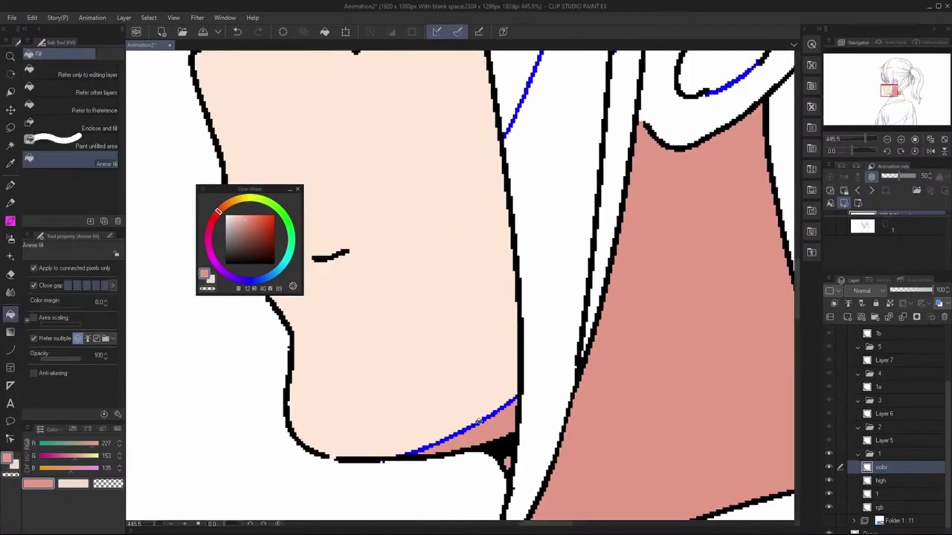
pyautogui.moveTo(365, 422); pyautogui.dragTo(393, 363)
pyautogui.hotkey('ctrl', 'space')
pyautogui.moveTo(479, 378); pyautogui.dragTo(542, 356)
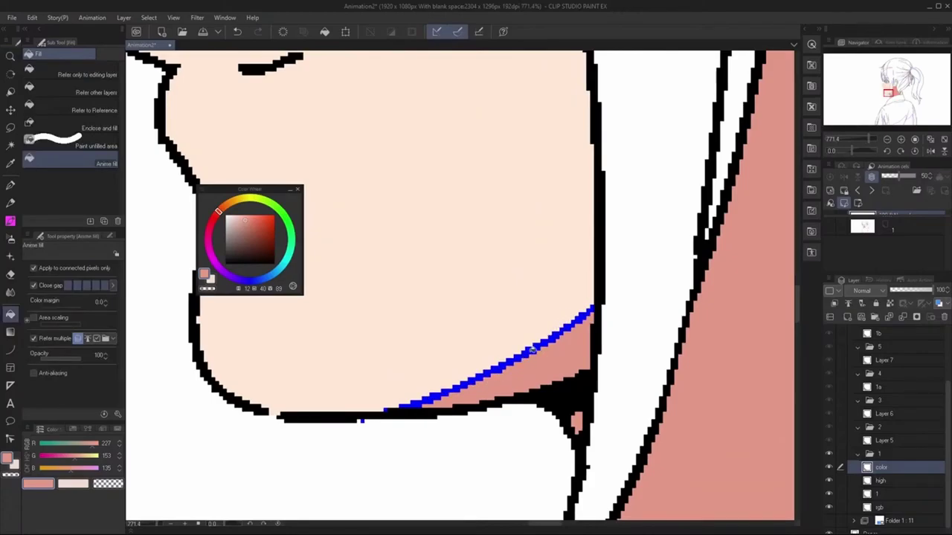
pyautogui.click(531, 349)
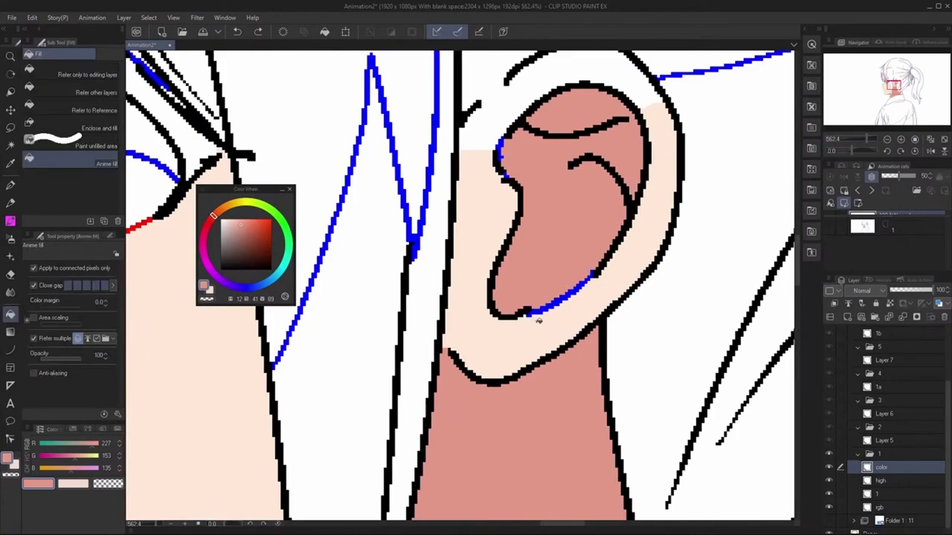
pyautogui.keyDown('alt'); pyautogui.click(529, 355); pyautogui.keyUp('alt')
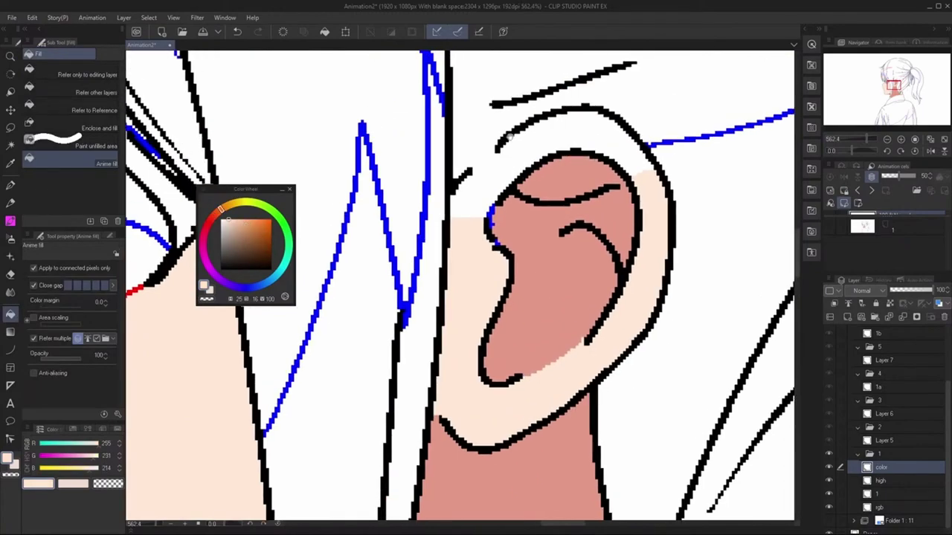
# Step: Recolour the inner ear's blue boundary line with the shadow pink and try filling the ear's upper part with pale peach
pyautogui.keyDown('alt'); pyautogui.click(495, 213); pyautogui.keyUp('alt')
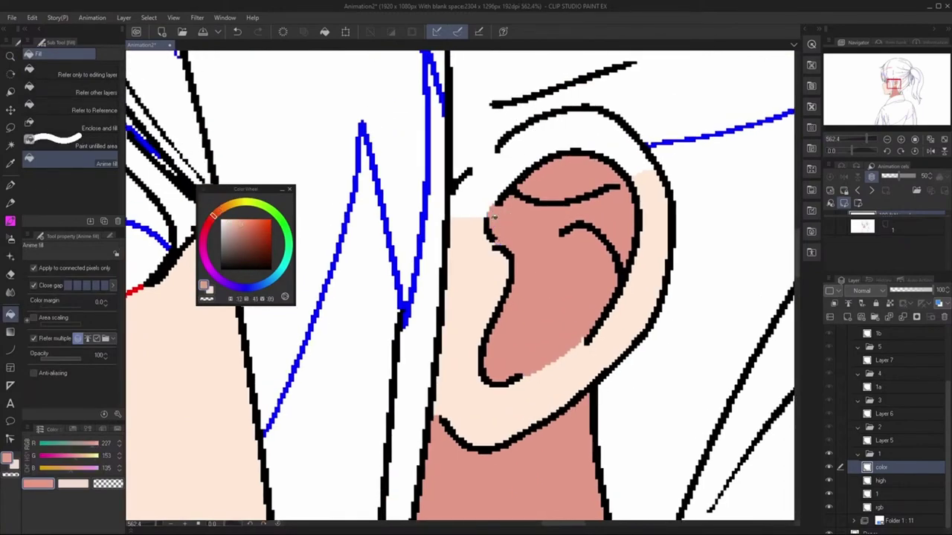
pyautogui.keyDown('alt'); pyautogui.click(470, 284); pyautogui.keyUp('alt')
pyautogui.click(475, 187)
pyautogui.hotkey('ctrl', 'space')
pyautogui.moveTo(466, 201); pyautogui.dragTo(452, 187)
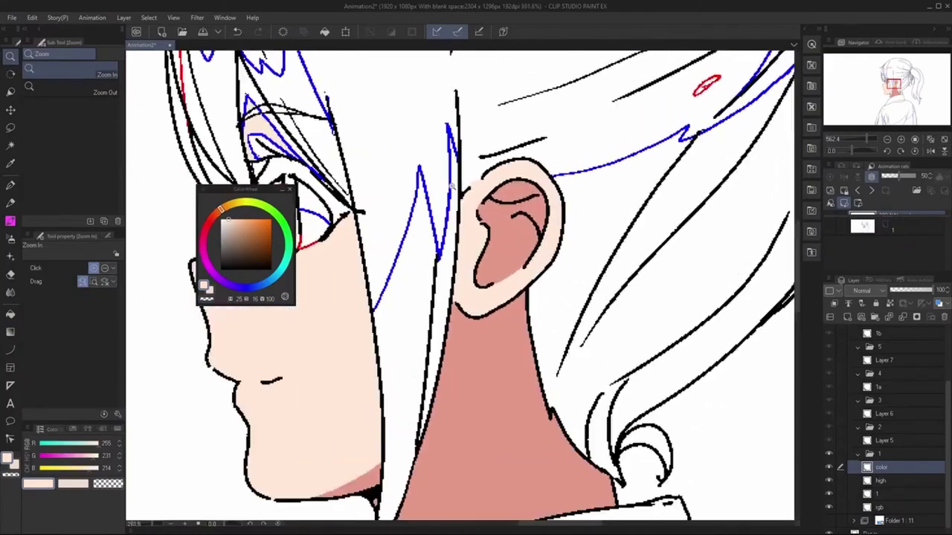
# Step: Bridge the gap in the upper ear outline with a peach pen stroke and fill the rest of the ear with peach
pyautogui.scroll(1, 452, 187)
pyautogui.press('g')
pyautogui.scroll(2, 457, 185)
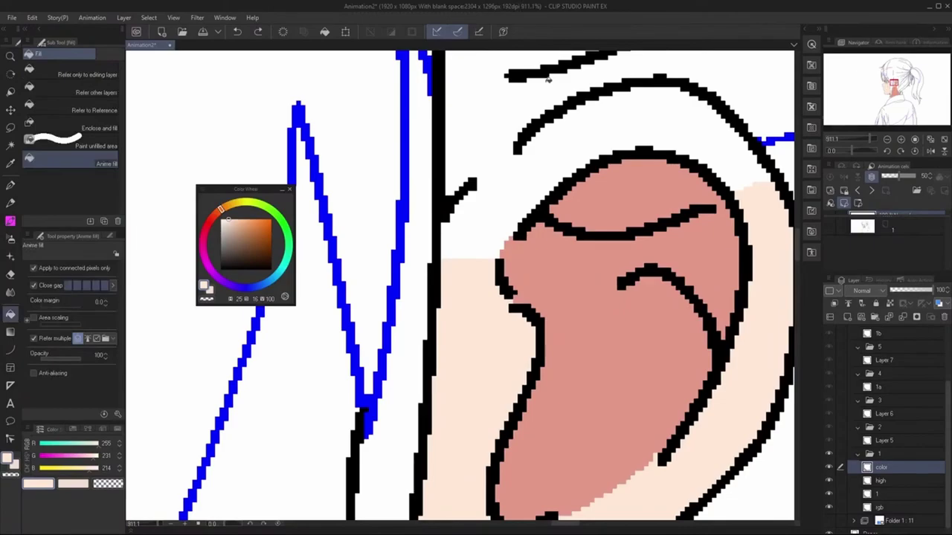
pyautogui.press('p')
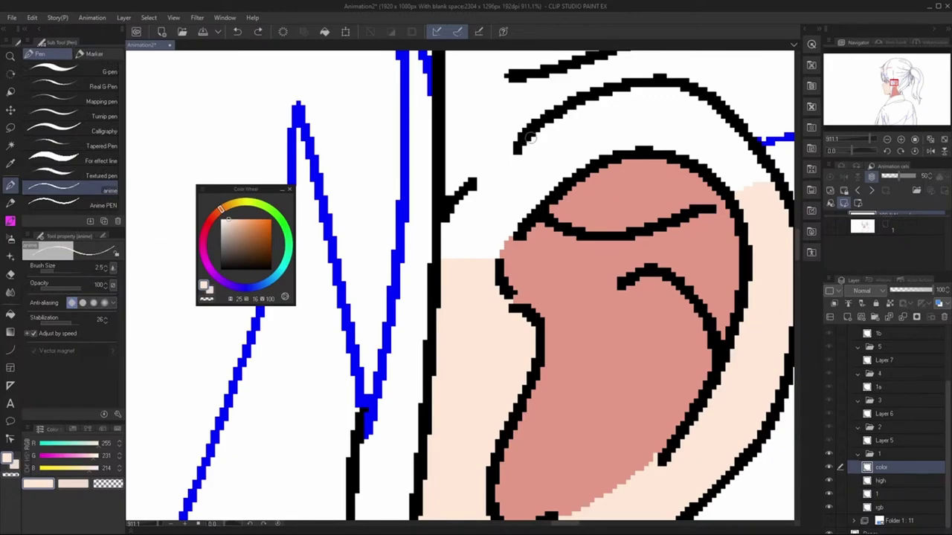
pyautogui.moveTo(530, 138); pyautogui.dragTo(460, 199)
pyautogui.hotkey('ctrl', 'z')
pyautogui.moveTo(514, 150); pyautogui.dragTo(477, 183)
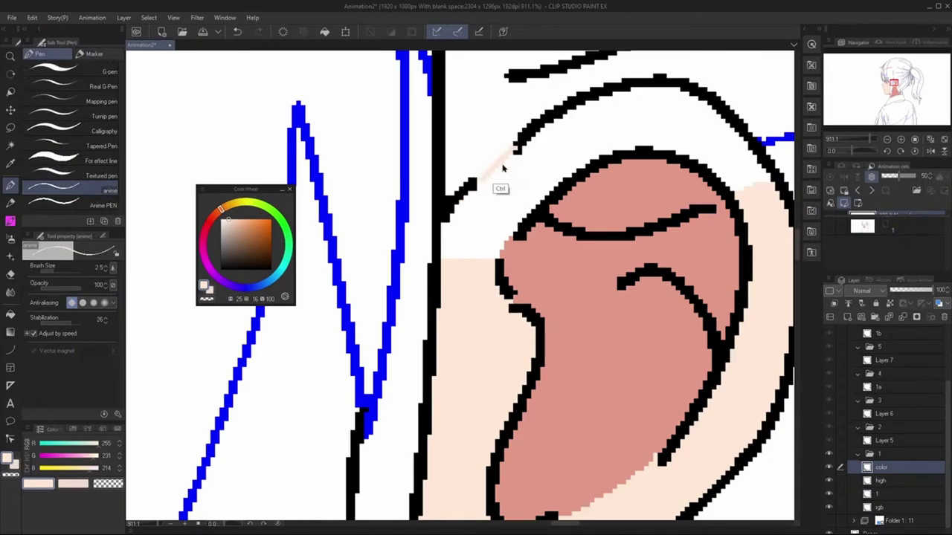
pyautogui.hotkey('ctrl', 'z')
pyautogui.press('g')
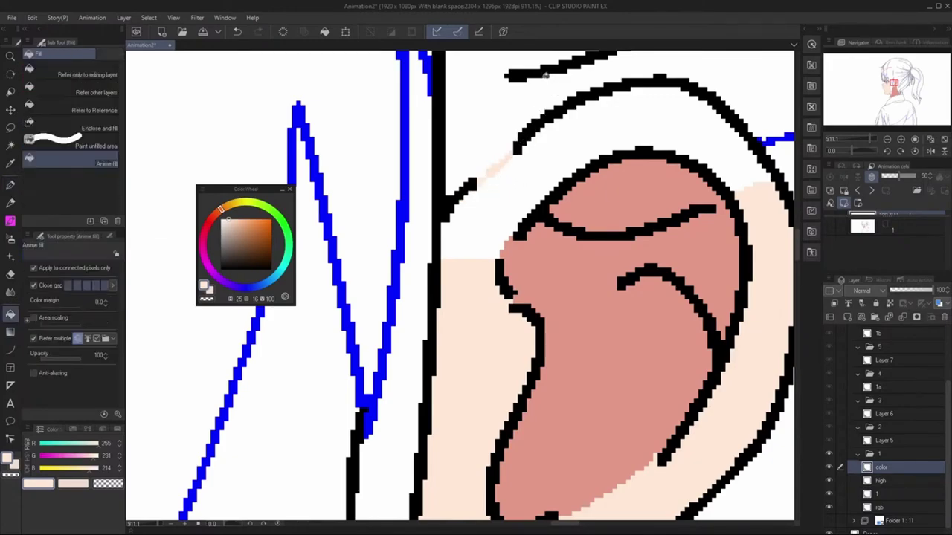
pyautogui.click(483, 222)
# Step: Close the gap in the upper lash outline with a black pen stroke and fill the upper eyelash with black
pyautogui.moveTo(474, 199); pyautogui.dragTo(411, 159)
pyautogui.moveTo(310, 270); pyautogui.dragTo(330, 312)
pyautogui.moveTo(331, 296); pyautogui.dragTo(364, 296)
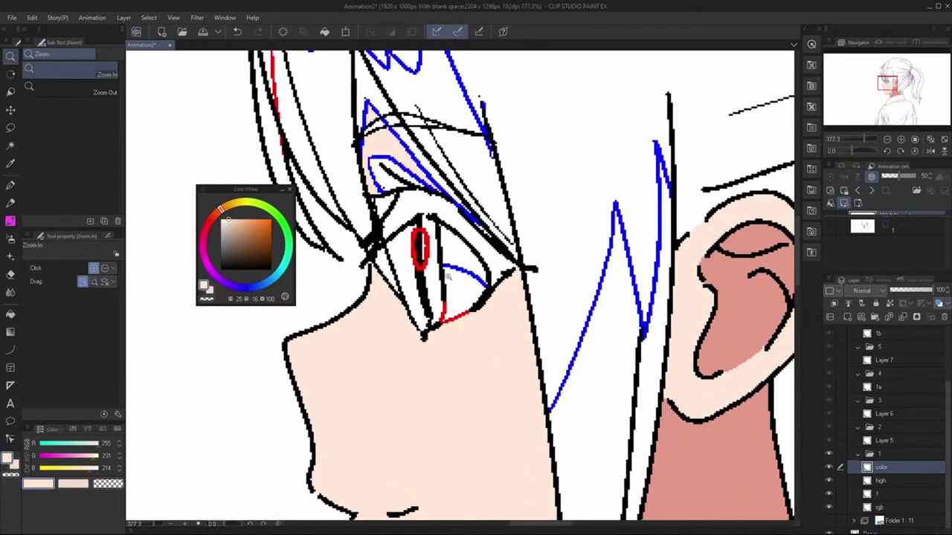
pyautogui.moveTo(421, 215); pyautogui.dragTo(415, 207)
pyautogui.press('g')
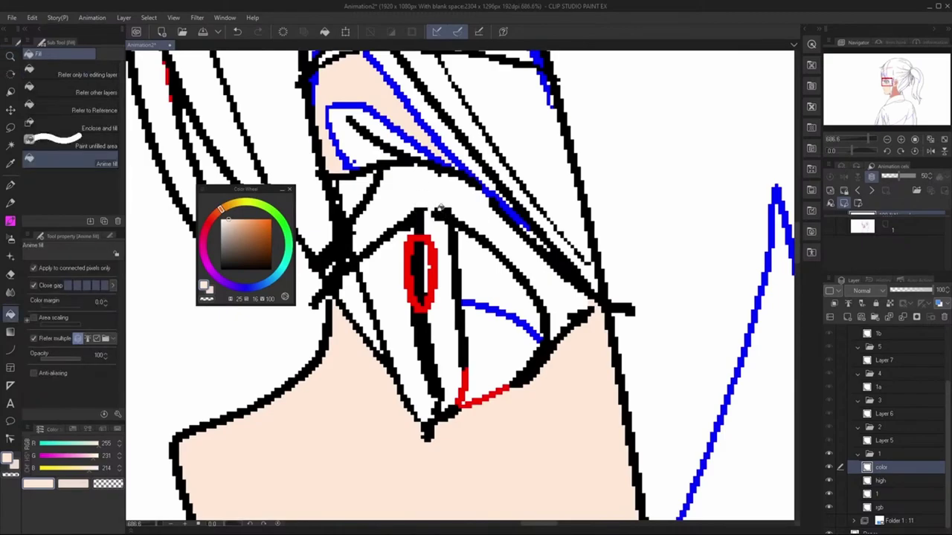
pyautogui.press('p')
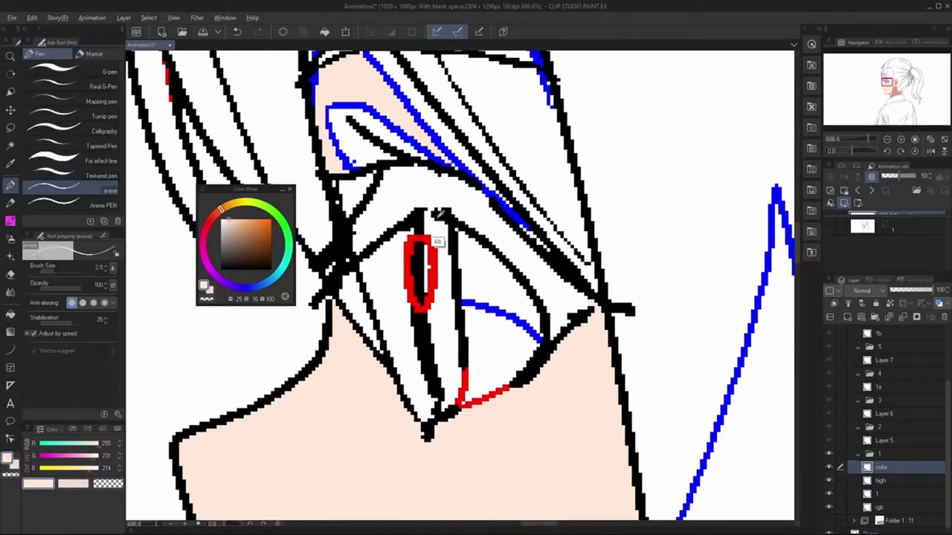
pyautogui.keyDown('alt'); pyautogui.click(396, 188); pyautogui.keyUp('alt')
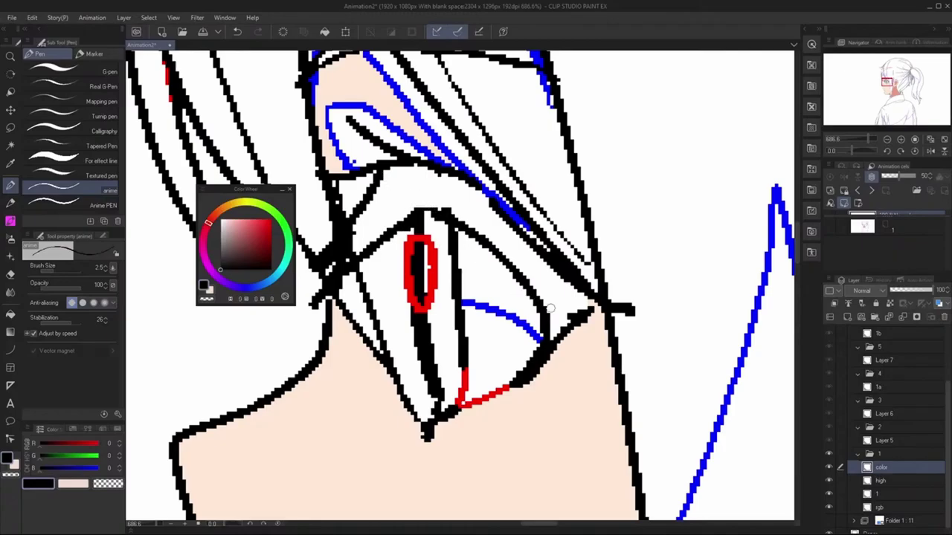
pyautogui.press('g')
pyautogui.press('g')
pyautogui.click(434, 186)
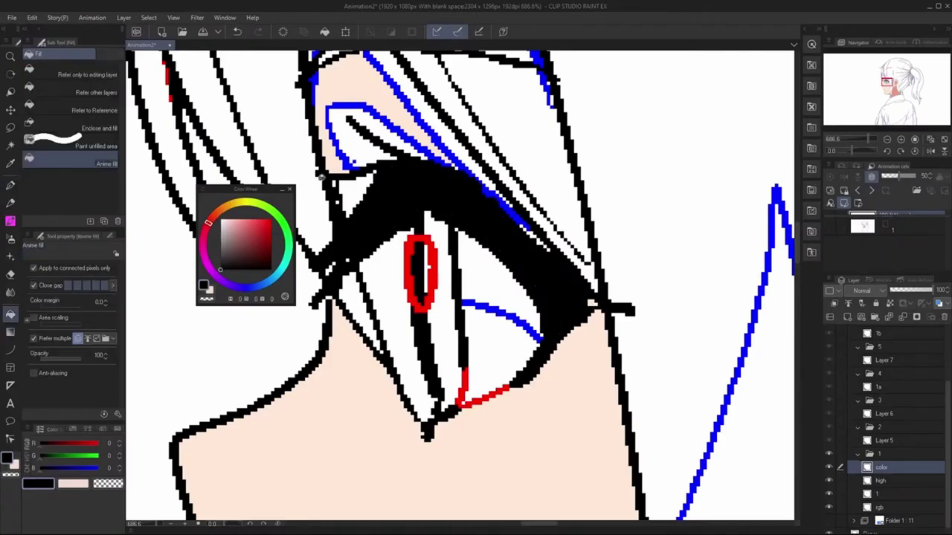
# Step: Fill the leftover specks at the inner and outer ends of the eyelash with black
pyautogui.hotkey('ctrl', 'space')
pyautogui.moveTo(327, 233)
pyautogui.mouseDown()
pyautogui.moveTo(268, 239)
pyautogui.moveTo(328, 245)
pyautogui.mouseUp()
pyautogui.scroll(-1, 327, 245)
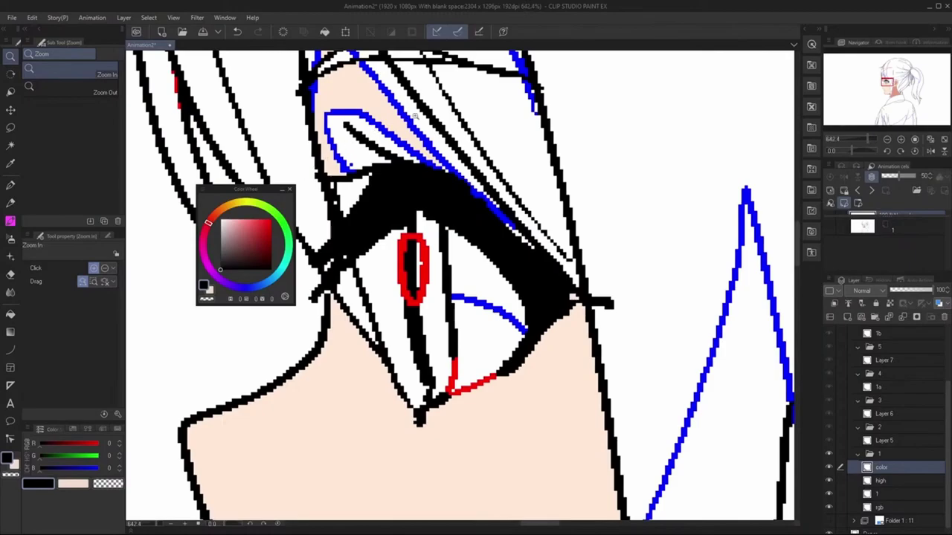
pyautogui.scroll(3, 353, 248)
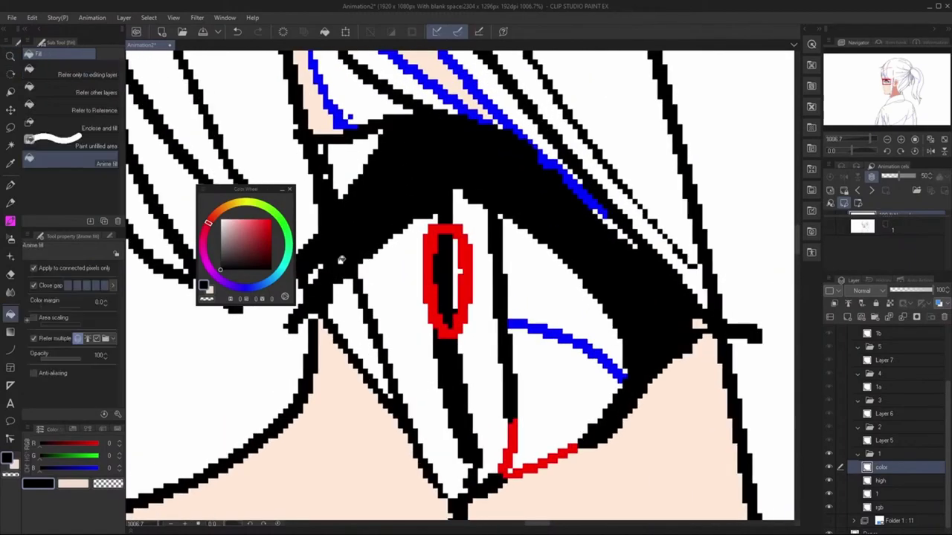
pyautogui.moveTo(350, 237); pyautogui.dragTo(340, 269)
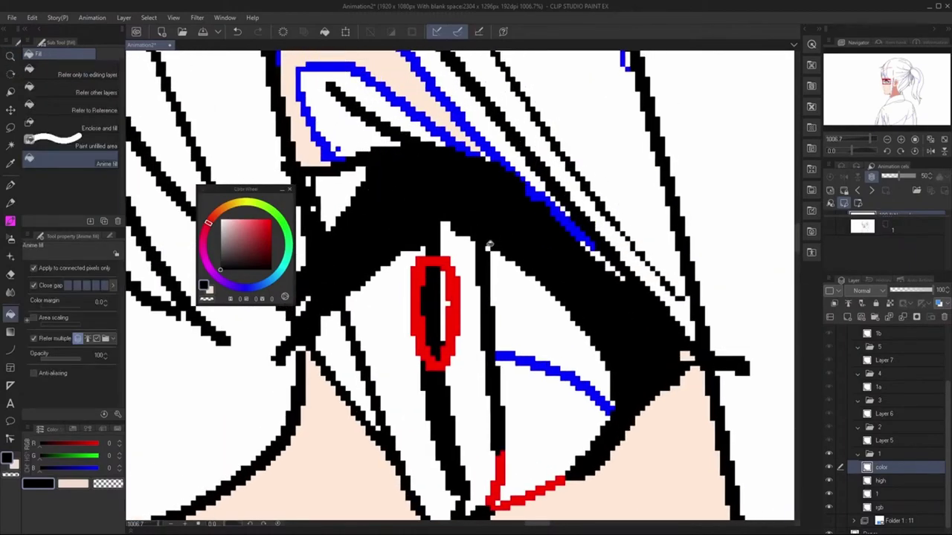
pyautogui.moveTo(655, 346); pyautogui.dragTo(544, 259)
pyautogui.moveTo(448, 190); pyautogui.dragTo(503, 277)
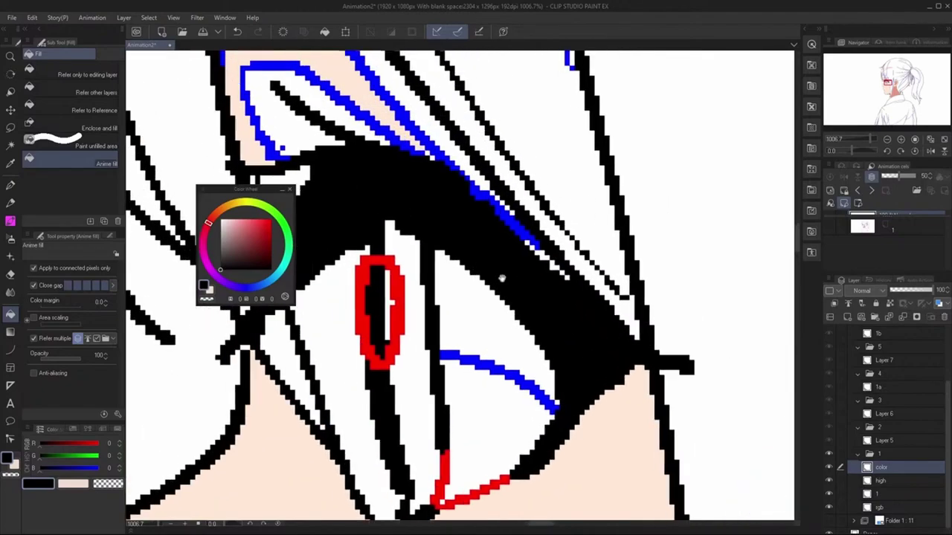
# Step: Fill the narrow eyelid strip above the eyelash with the dusty pink shadow colour
pyautogui.hotkey('ctrl', 'space')
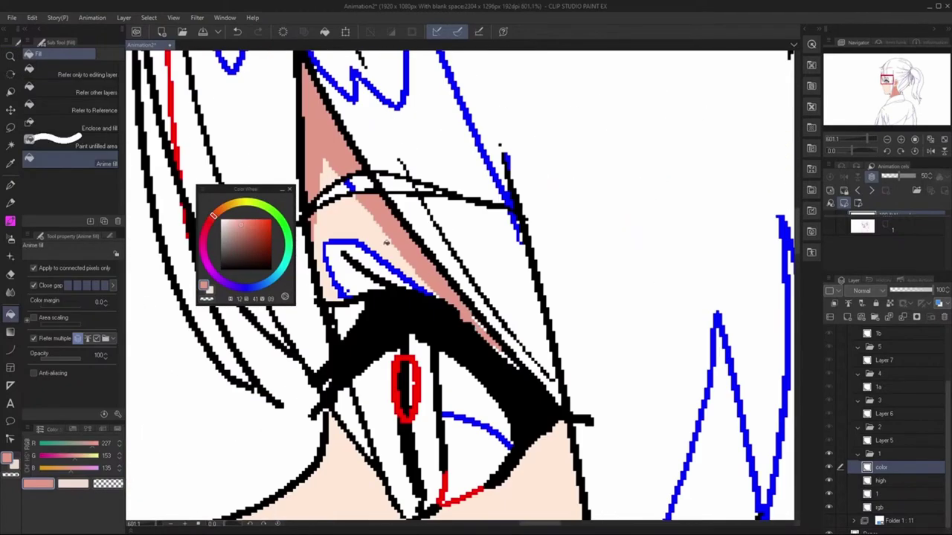
pyautogui.hotkey('ctrl', 'space')
pyautogui.scroll(5, 500, 348)
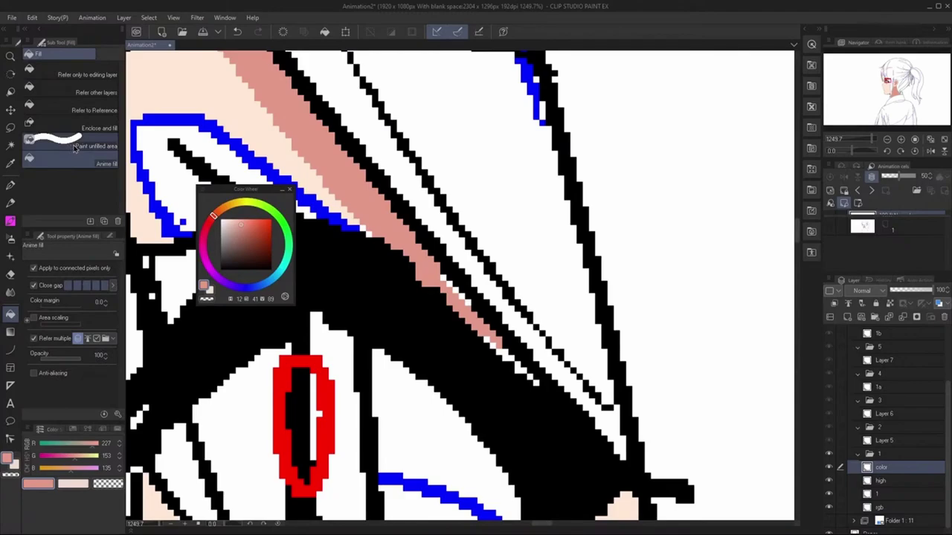
# Step: Try painting the gaps along the eyelid shadow with Paint unfilled area, undo the stroke, and retry with a smaller brush
pyautogui.click(74, 148)
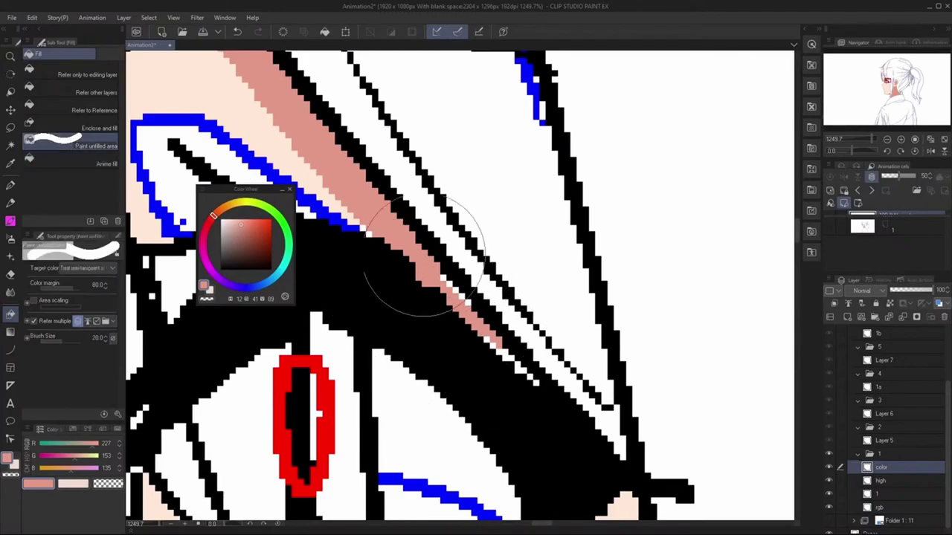
pyautogui.moveTo(421, 250)
pyautogui.mouseDown()
pyautogui.moveTo(458, 293)
pyautogui.moveTo(438, 262)
pyautogui.moveTo(532, 380)
pyautogui.mouseUp()
pyautogui.hotkey('ctrl', 'z')
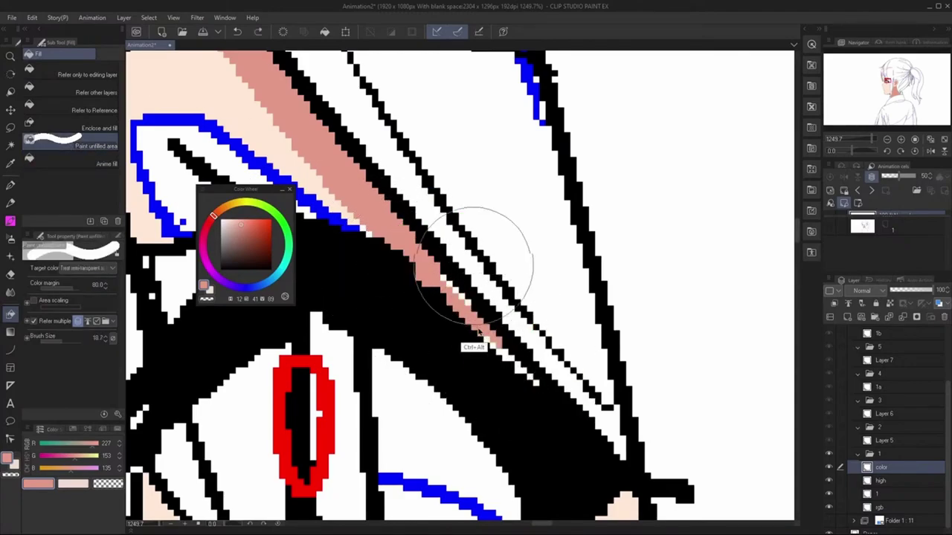
pyautogui.keyDown('ctrl'); pyautogui.keyDown('alt'); pyautogui.moveTo(473, 265); pyautogui.dragTo(439, 269); pyautogui.keyUp('alt'); pyautogui.keyUp('ctrl')
pyautogui.click(521, 375)
# Step: Fill the remaining eyelid and inner-eye areas with skin and shadow tones, and the oval eye highlight with white
pyautogui.moveTo(355, 272)
pyautogui.keyDown('ctrl'); pyautogui.mouseDown()
pyautogui.moveTo(272, 223)
pyautogui.moveTo(392, 297)
pyautogui.moveTo(453, 283)
pyautogui.moveTo(401, 283)
pyautogui.mouseUp(); pyautogui.keyUp('ctrl')
pyautogui.press('g')
pyautogui.click(460, 333)
pyautogui.keyDown('alt'); pyautogui.click(438, 245); pyautogui.keyUp('alt')
pyautogui.moveTo(446, 340)
pyautogui.keyDown('ctrl'); pyautogui.mouseDown()
pyautogui.moveTo(327, 340)
pyautogui.moveTo(535, 350)
pyautogui.mouseUp(); pyautogui.keyUp('ctrl')
pyautogui.press('p')
pyautogui.press('g')
pyautogui.click(465, 275)
# Step: Change the Paper layer's colour to bright green to expose unfilled areas
pyautogui.moveTo(765, 190); pyautogui.dragTo(756, 205)
pyautogui.click(828, 527)
pyautogui.click(828, 527)
pyautogui.doubleClick(854, 527)
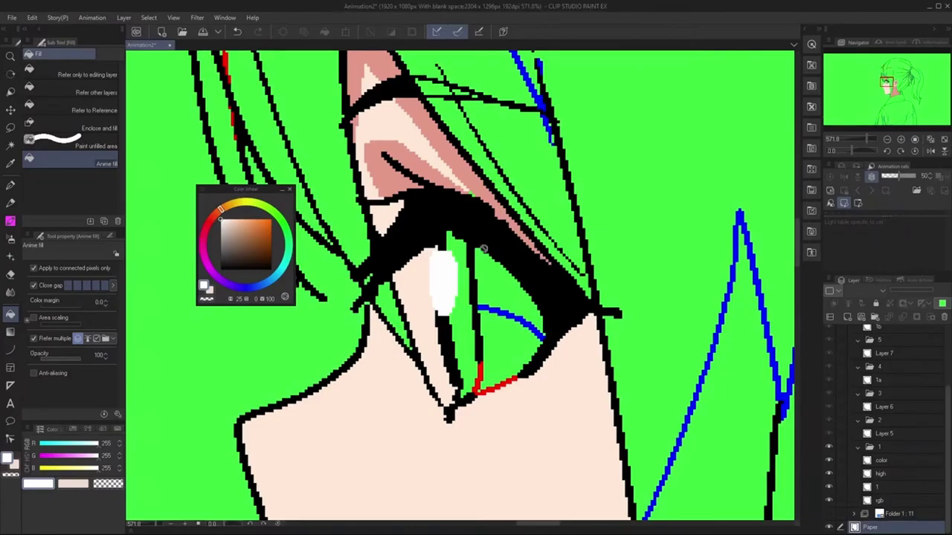
# Step: On cel 1's color layer, fill the shaded upper part of the eye white with pale lavender and the lower part with white
pyautogui.click(881, 460)
pyautogui.keyDown('ctrl'); pyautogui.moveTo(465, 160); pyautogui.dragTo(524, 160); pyautogui.keyUp('ctrl')
pyautogui.keyDown('ctrl'); pyautogui.moveTo(401, 160); pyautogui.dragTo(339, 160); pyautogui.keyUp('ctrl')
pyautogui.click(251, 288)
pyautogui.click(229, 226)
pyautogui.click(439, 245)
pyautogui.click(442, 313)
pyautogui.keyDown('ctrl'); pyautogui.moveTo(474, 306); pyautogui.dragTo(535, 305); pyautogui.keyUp('ctrl')
# Step: Paint the iris dark navy (RGB 34, 40, 75) with the anime pen
pyautogui.press('p')
pyautogui.click(249, 255)
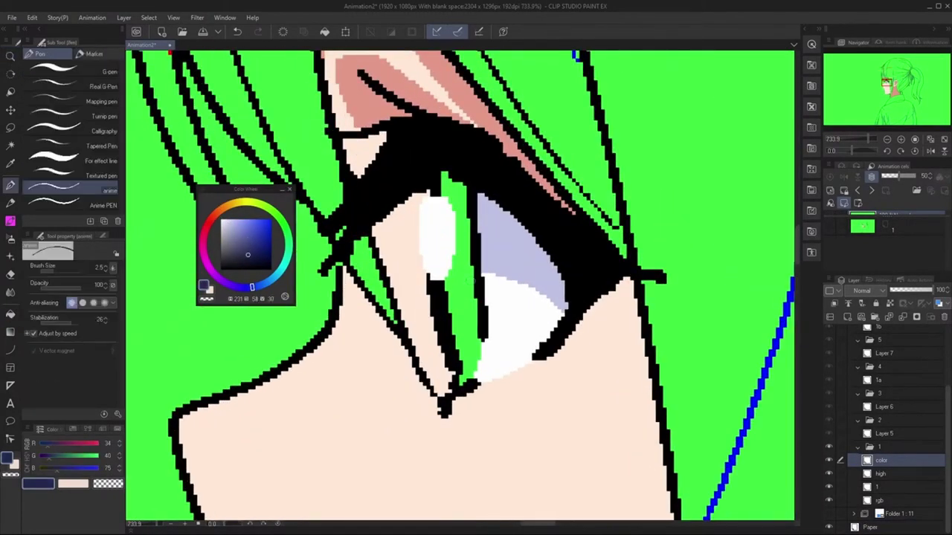
pyautogui.moveTo(455, 186); pyautogui.dragTo(462, 372)
# Step: Darken the upper iris to near-black and paint a light cyan highlight in its lower part
pyautogui.click(230, 265)
pyautogui.click(276, 274)
pyautogui.click(248, 221)
pyautogui.moveTo(461, 301); pyautogui.dragTo(469, 349)
pyautogui.keyDown('ctrl'); pyautogui.moveTo(478, 252); pyautogui.dragTo(513, 251); pyautogui.keyUp('ctrl')
pyautogui.keyDown('alt'); pyautogui.click(465, 322); pyautogui.keyUp('alt')
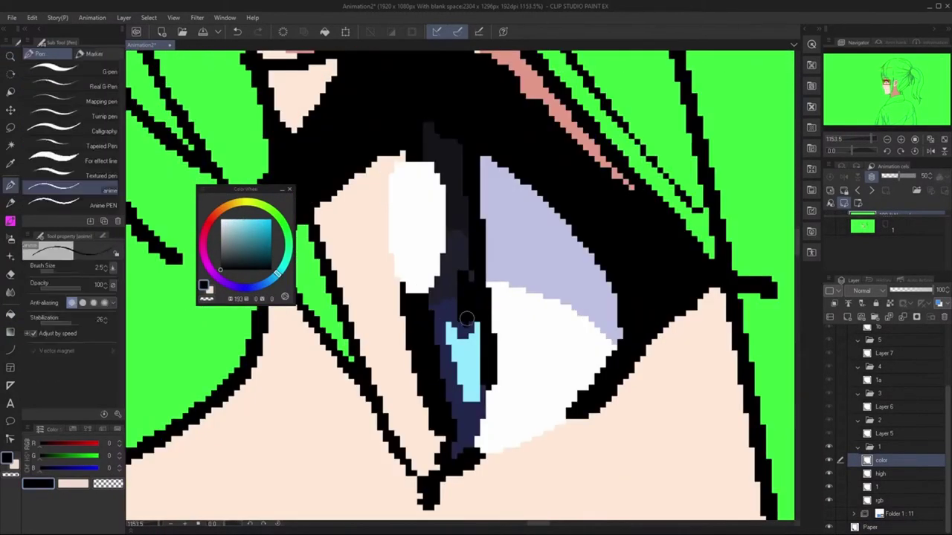
# Step: Choose a dark slate colour (RGB 39, 52, 55) and fill the main hair area on the head
pyautogui.keyDown('ctrl'); pyautogui.moveTo(404, 292); pyautogui.dragTo(297, 291); pyautogui.keyUp('ctrl')
pyautogui.click(235, 259)
pyautogui.press('g')
pyautogui.click(536, 171)
pyautogui.moveTo(680, 164); pyautogui.dragTo(574, 176)
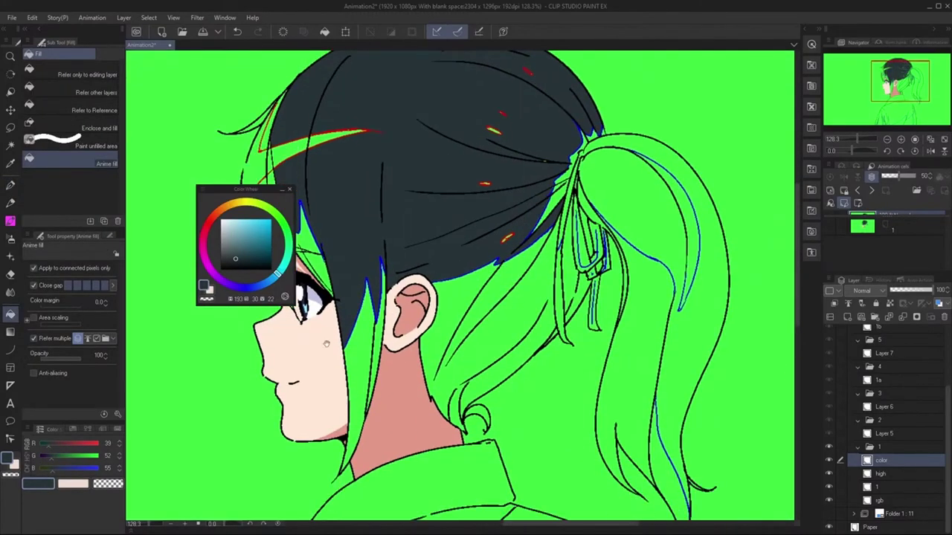
pyautogui.keyDown('ctrl'); pyautogui.moveTo(649, 176); pyautogui.dragTo(573, 176); pyautogui.keyUp('ctrl')
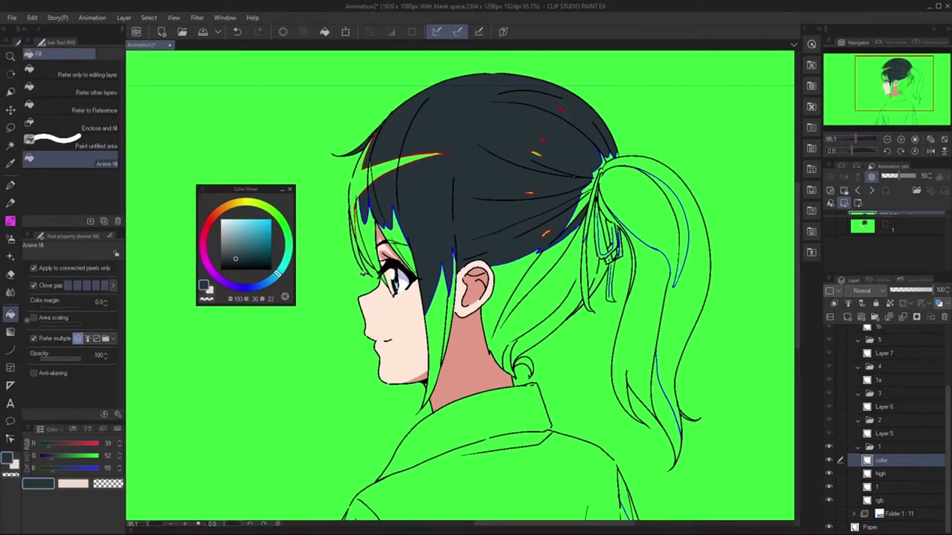
# Step: Select the dark slate hair fill with Select Color Gamut, using an error margin of 0.00
pyautogui.click(148, 17)
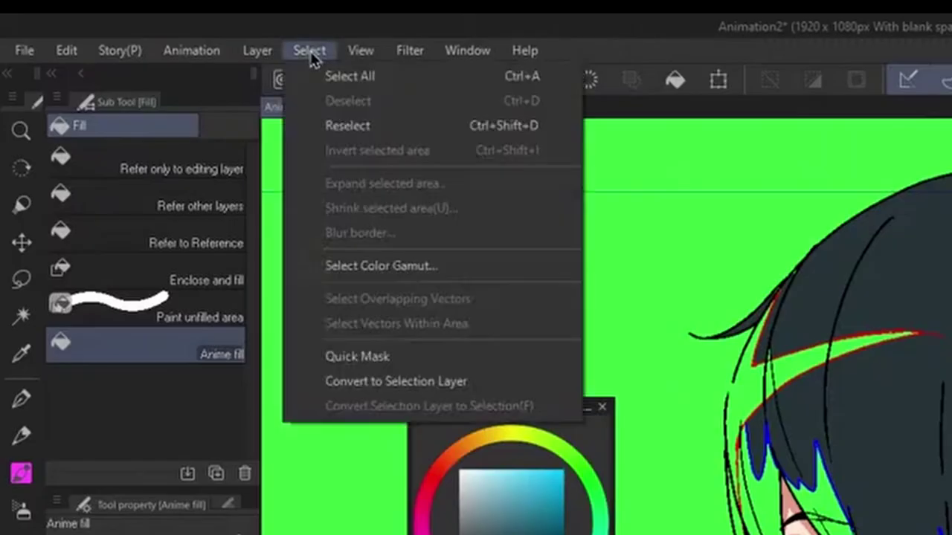
pyautogui.click(340, 277)
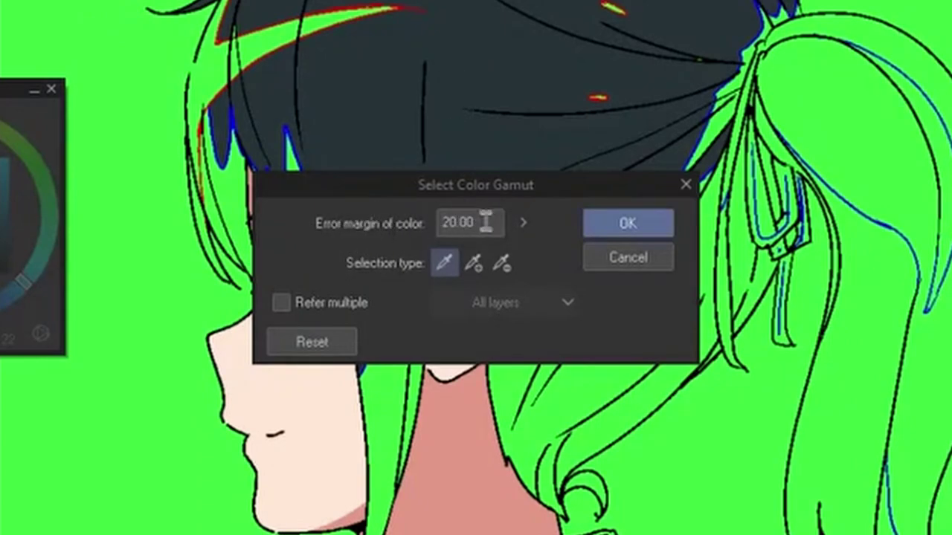
pyautogui.click(523, 222)
pyautogui.click(308, 194)
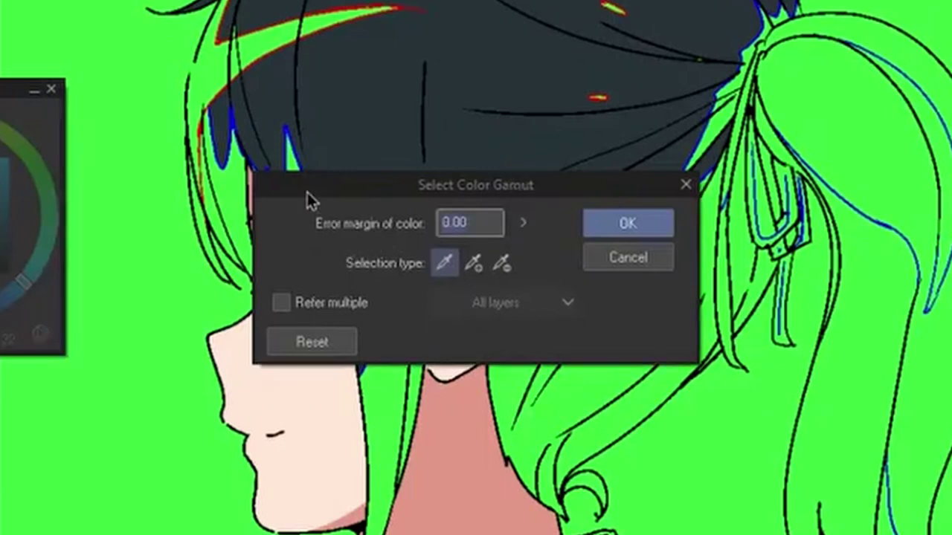
pyautogui.click(447, 269)
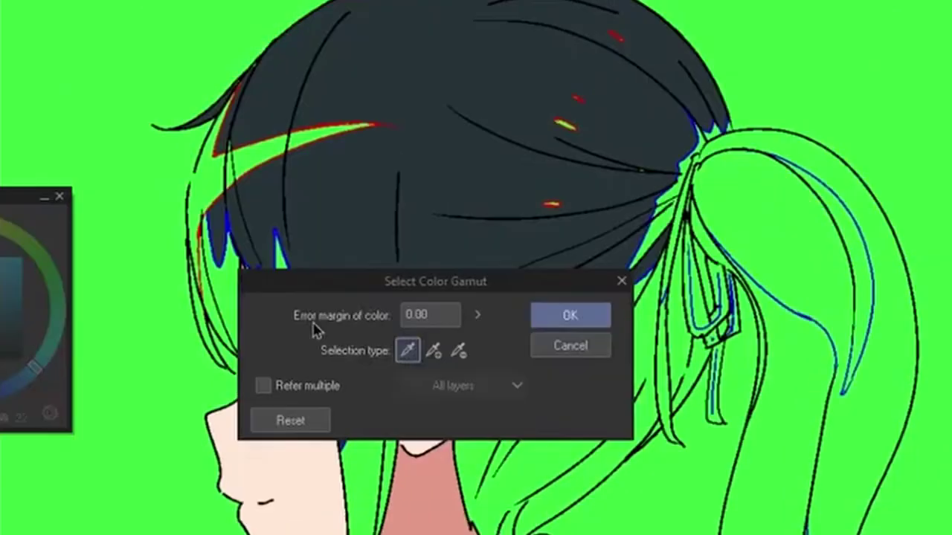
pyautogui.click(399, 69)
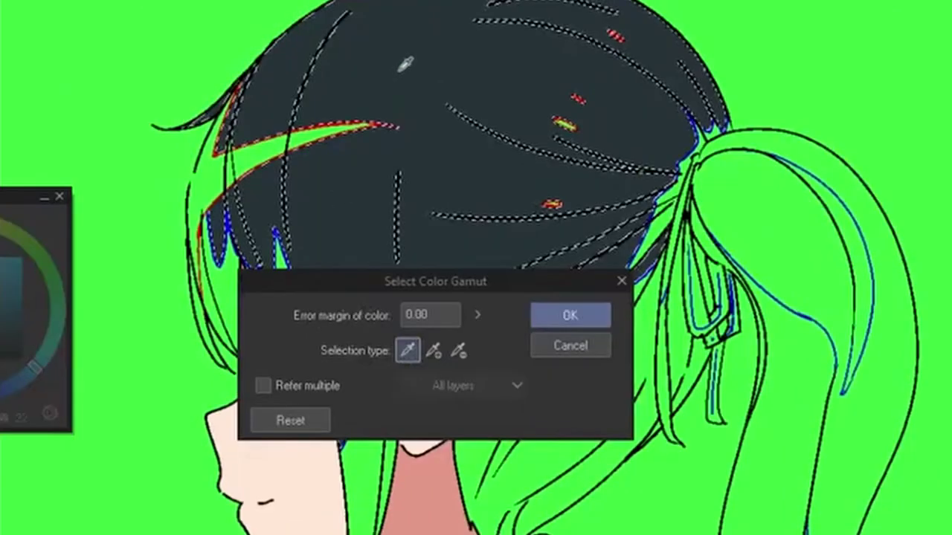
pyautogui.click(570, 317)
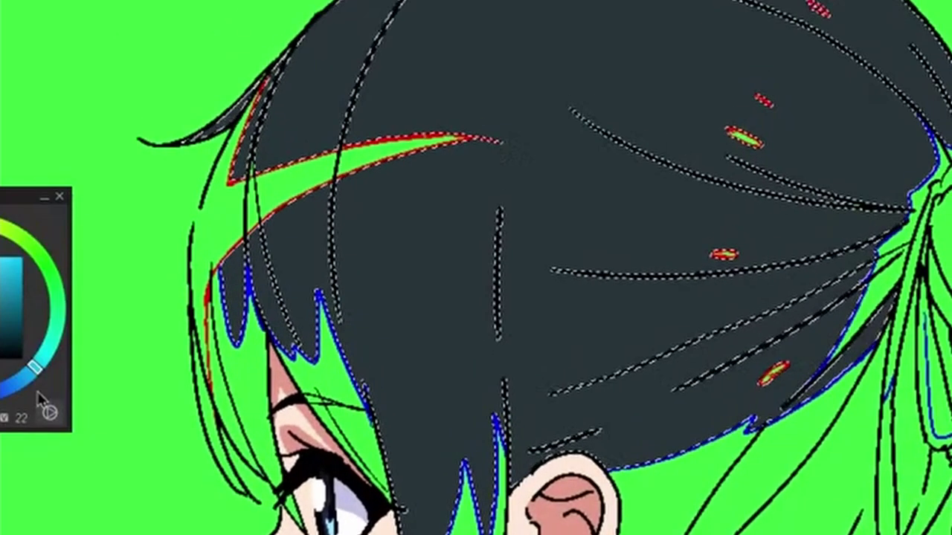
# Step: Fill the hair highlight band with light cyan and the fringe's shadow areas with near-black navy (RGB 23, 27, 33)
pyautogui.click(179, 186)
pyautogui.click(690, 435)
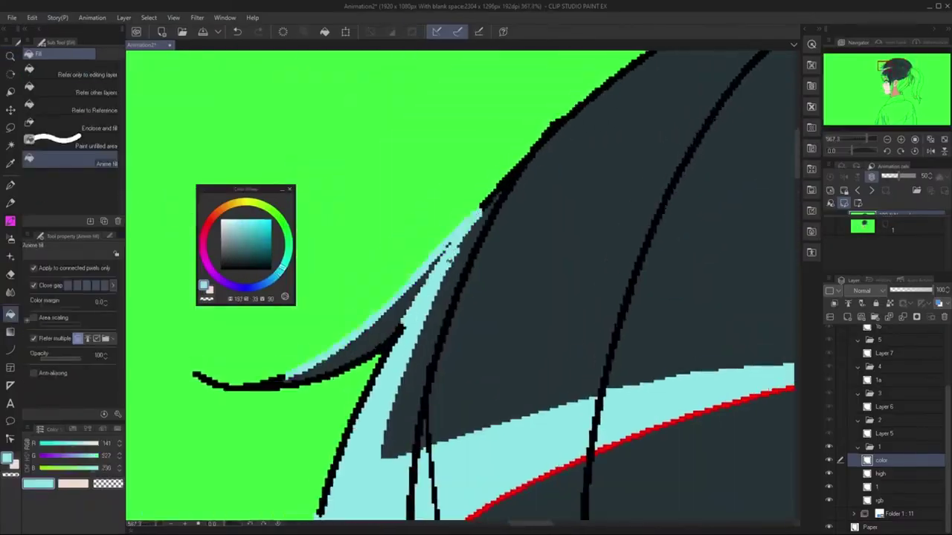
pyautogui.moveTo(449, 253)
pyautogui.mouseDown()
pyautogui.moveTo(329, 253)
pyautogui.moveTo(508, 302)
pyautogui.mouseUp()
pyautogui.keyDown('alt'); pyautogui.click(508, 320); pyautogui.keyUp('alt')
pyautogui.click(508, 301)
pyautogui.click(408, 374)
pyautogui.moveTo(408, 374); pyautogui.dragTo(342, 260)
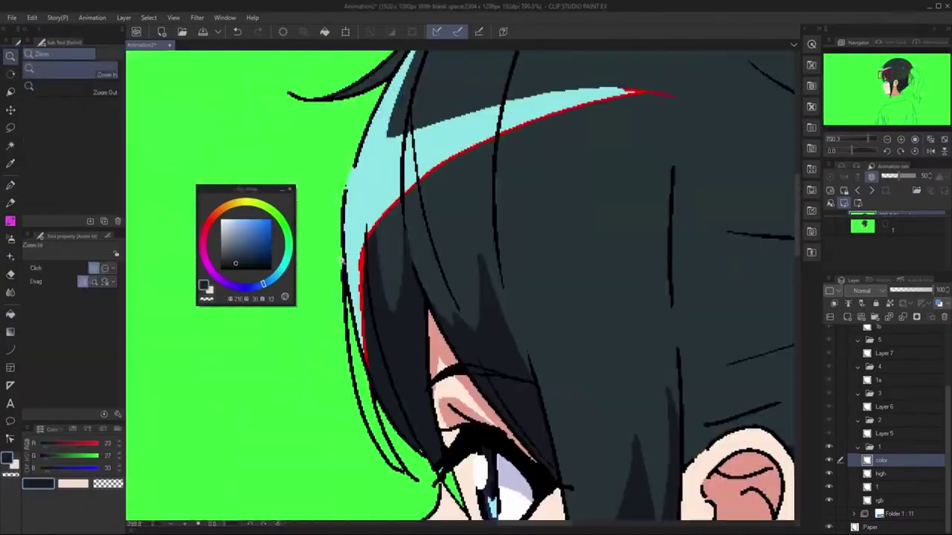
pyautogui.scroll(-5, 342, 260)
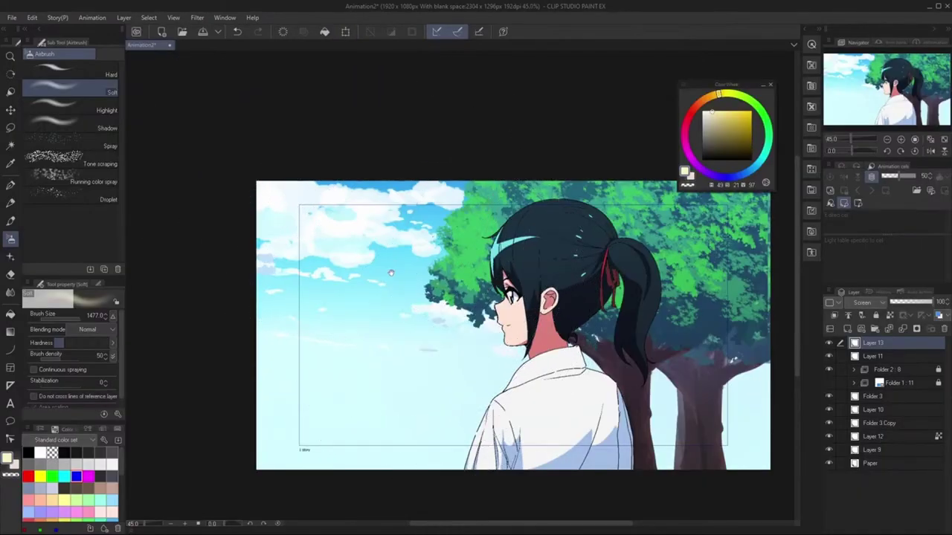
# Step: Delete the topmost Screen layer and create a new layer above Layer 11 with the Screen blending mode
pyautogui.scroll(1, 425, 314)
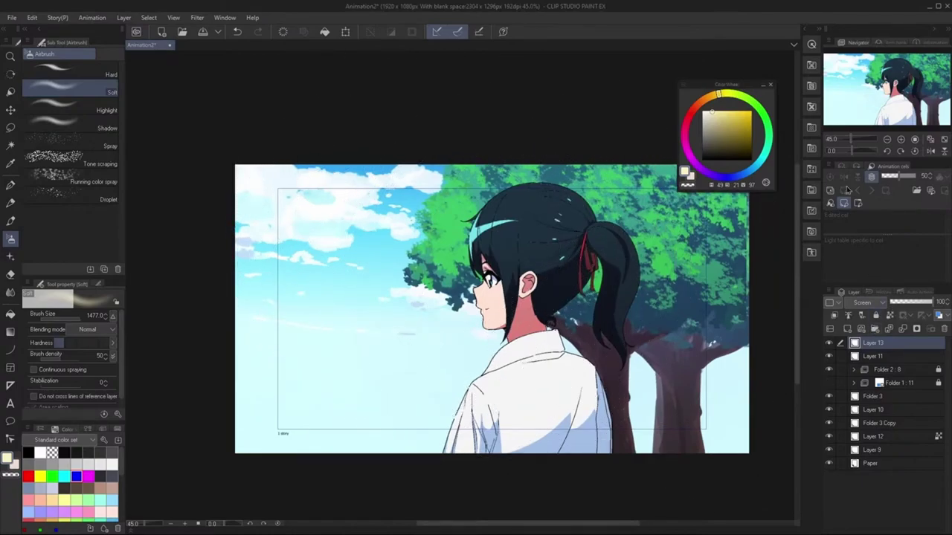
pyautogui.click(941, 330)
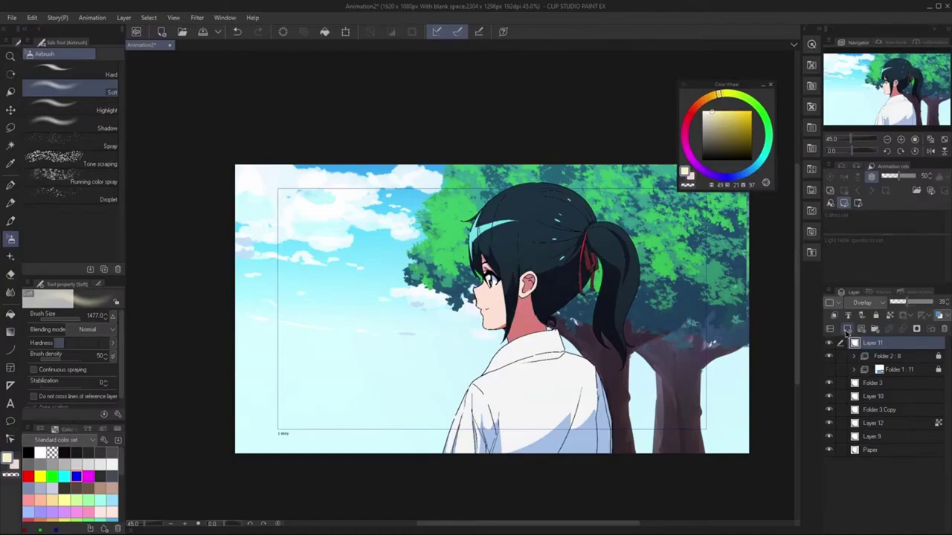
pyautogui.click(846, 329)
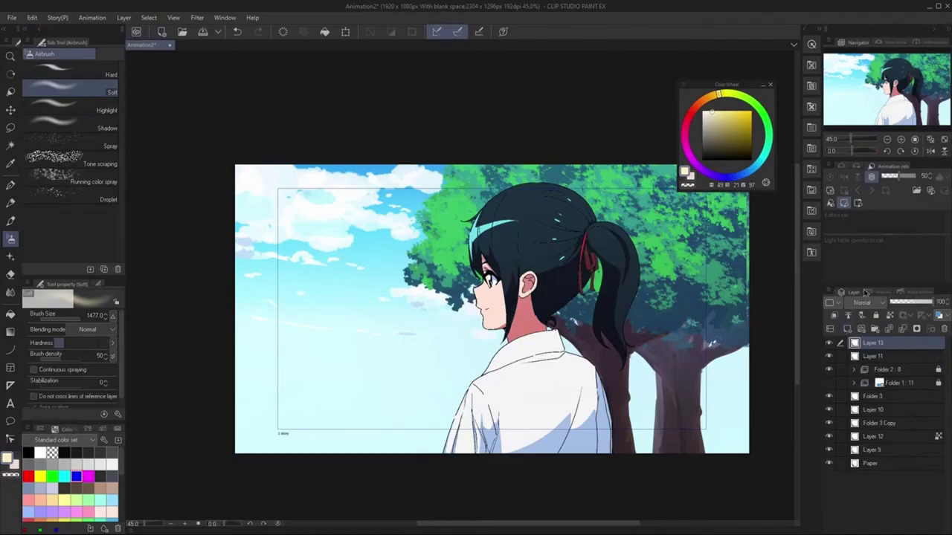
pyautogui.click(863, 304)
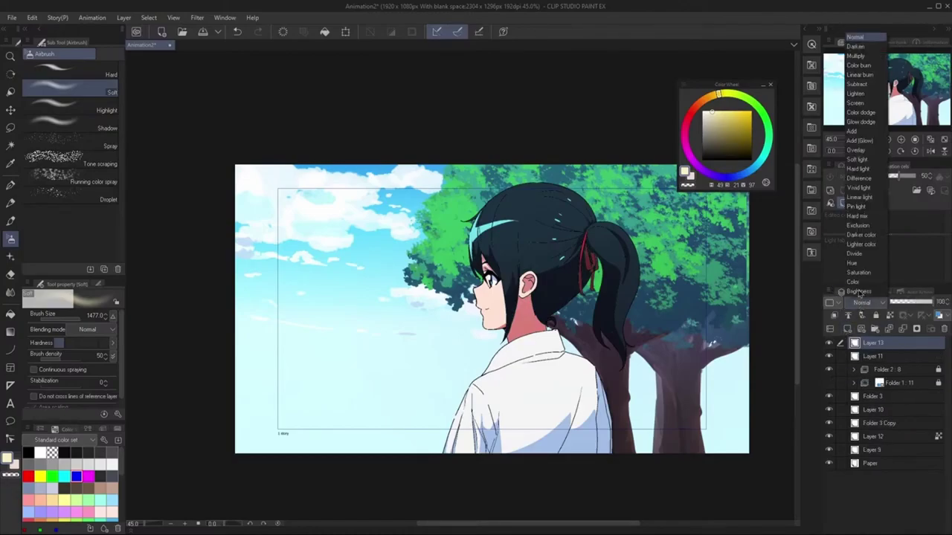
pyautogui.click(852, 104)
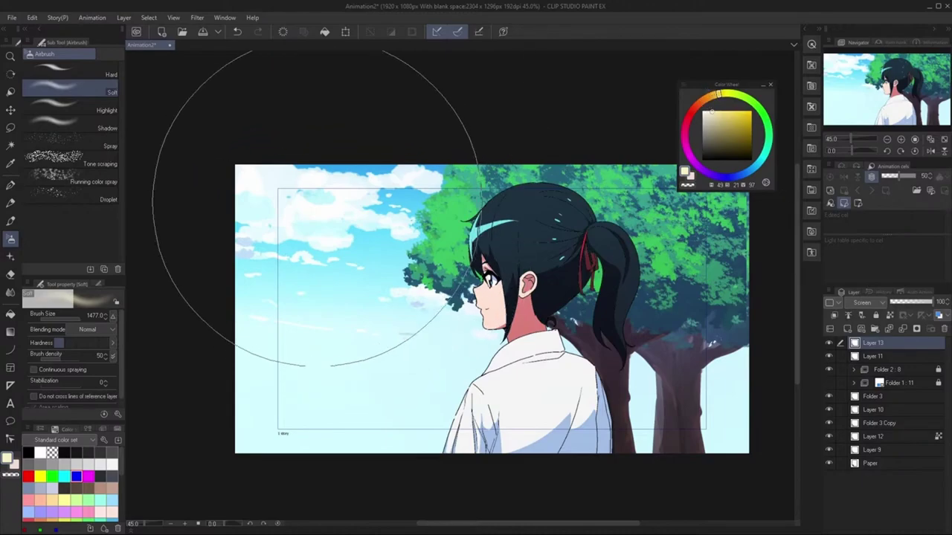
# Step: Paint a soft pale yellow glow over the upper-left sky and the character's head with the 1477-size Soft airbrush
pyautogui.hotkey('ctrl', 'space')
pyautogui.moveTo(334, 238); pyautogui.dragTo(322, 229)
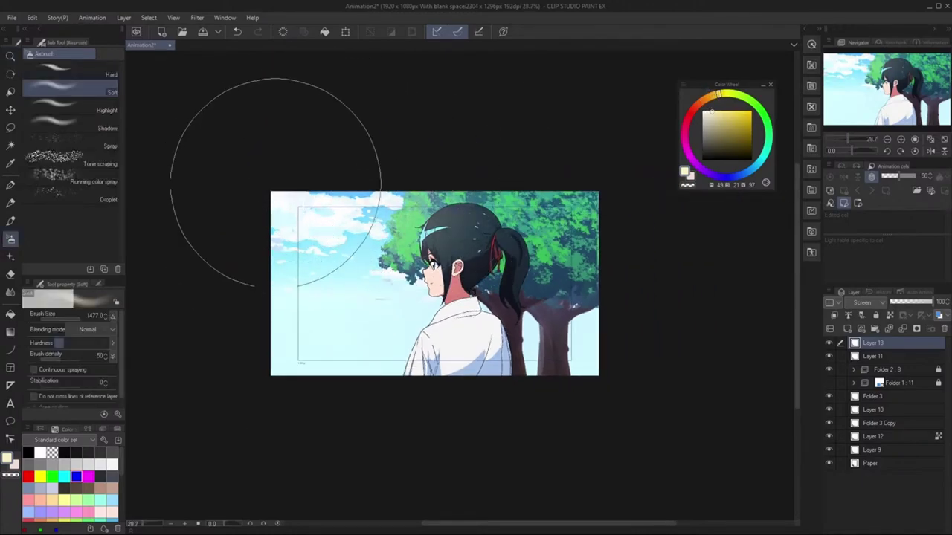
pyautogui.moveTo(271, 237)
pyautogui.mouseDown()
pyautogui.moveTo(381, 183)
pyautogui.moveTo(372, 156)
pyautogui.mouseUp()
pyautogui.hotkey('ctrl', 'z')
pyautogui.hotkey('ctrl', 'space')
pyautogui.moveTo(300, 234)
pyautogui.mouseDown()
pyautogui.moveTo(317, 240)
pyautogui.moveTo(274, 197)
pyautogui.mouseUp()
pyautogui.press('space')
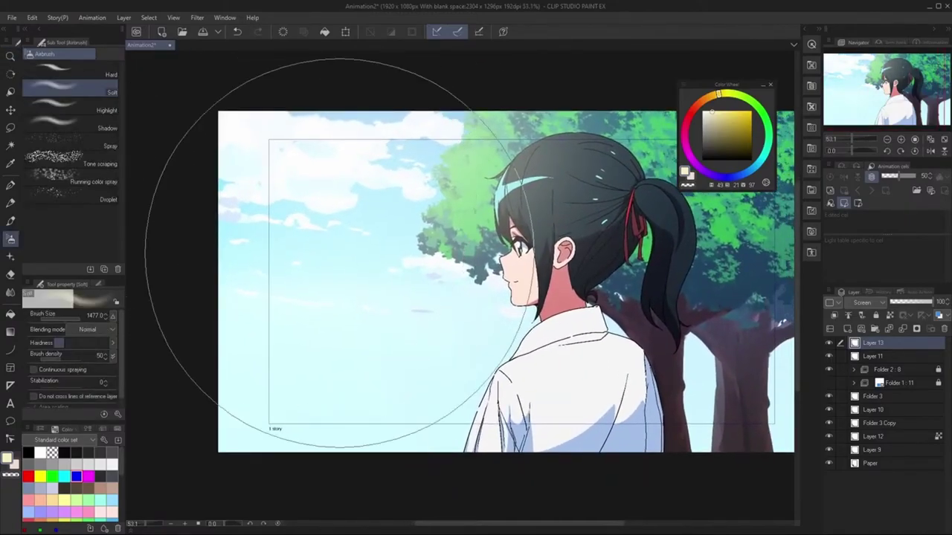
pyautogui.press('space')
pyautogui.moveTo(419, 190)
pyautogui.mouseDown()
pyautogui.moveTo(363, 197)
pyautogui.moveTo(298, 177)
pyautogui.mouseUp()
pyautogui.press('space')
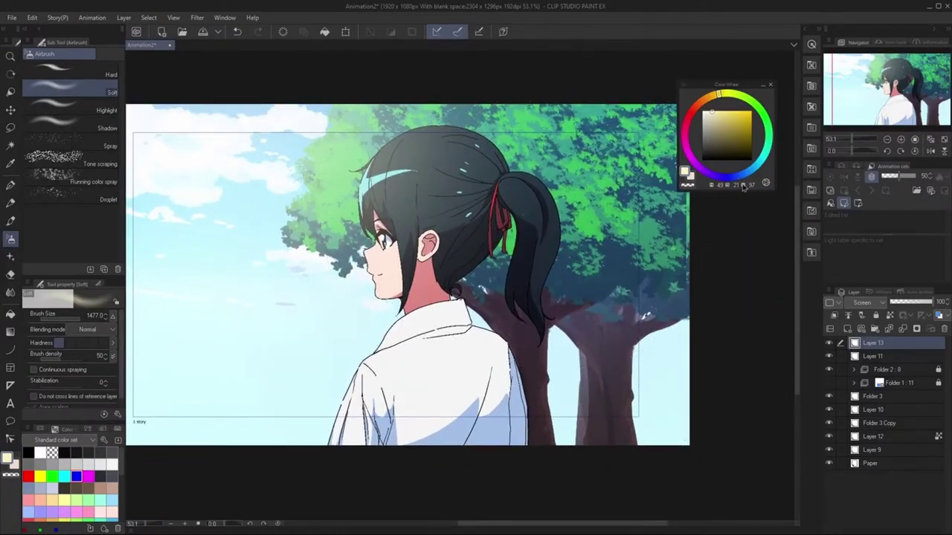
# Step: Change the airbrush colour to light blue with hue 206, try it around the tree trunks and undo that stroke
pyautogui.click(740, 176)
pyautogui.click(750, 172)
pyautogui.press('space')
pyautogui.moveTo(513, 217); pyautogui.dragTo(412, 175)
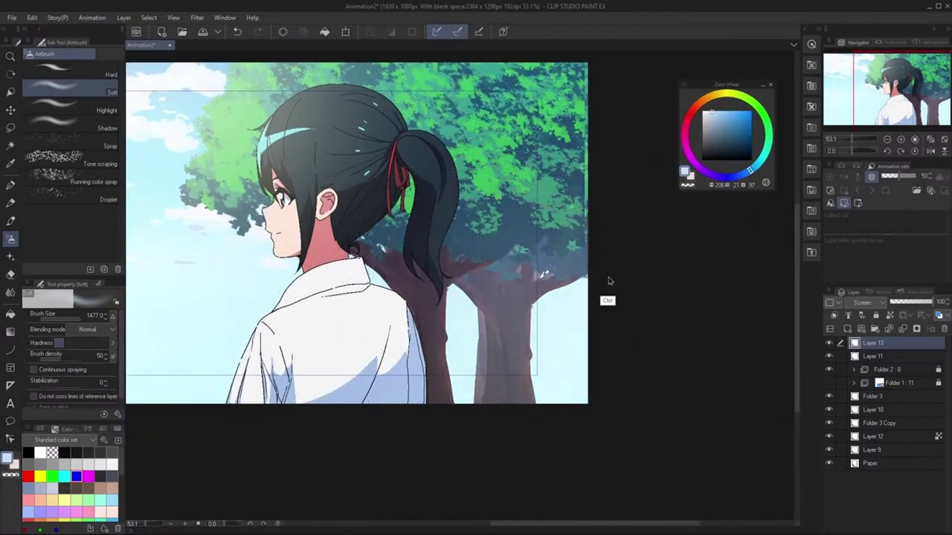
pyautogui.hotkey('ctrl', 'z')
# Step: Darken the airbrush colour to a muted blue (HSV 206, 46, 54) and paint a soft tint over the lower-right tree trunks
pyautogui.click(724, 133)
pyautogui.moveTo(513, 312); pyautogui.dragTo(548, 372)
pyautogui.hotkey('ctrl', 'z')
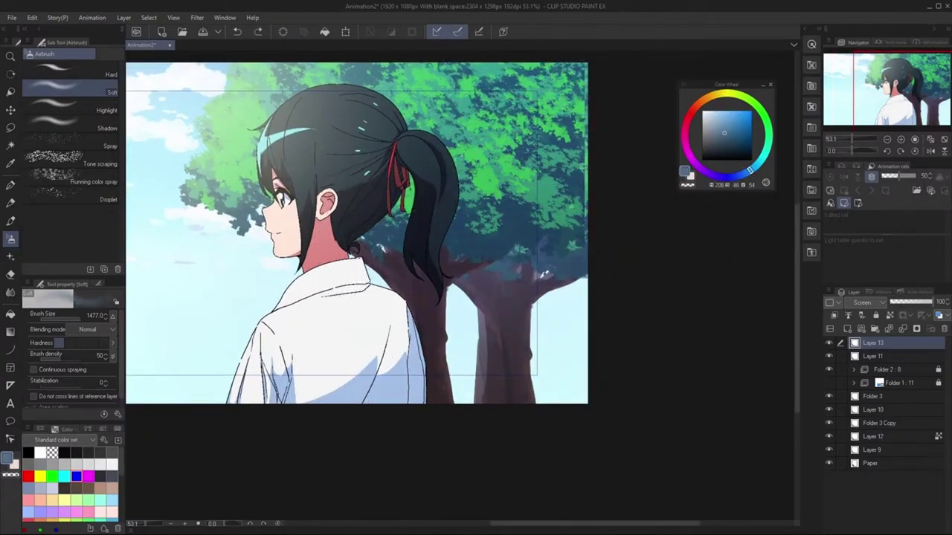
pyautogui.click(491, 347)
pyautogui.hotkey('ctrl', 'space')
pyautogui.moveTo(452, 347); pyautogui.dragTo(522, 369)
pyautogui.press('space')
pyautogui.hotkey('ctrl', 'space')
pyautogui.moveTo(363, 354); pyautogui.dragTo(382, 354)
pyautogui.scroll(-2, 380, 355)
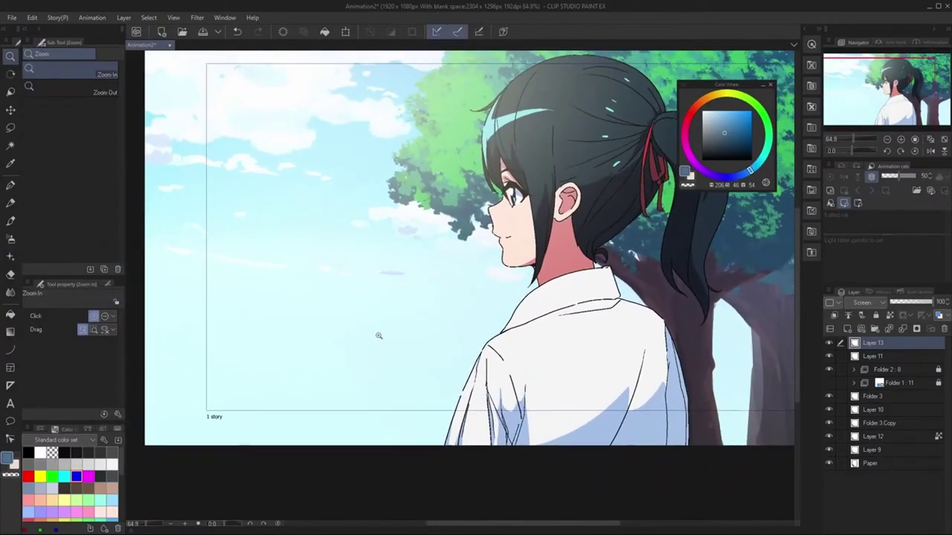
# Step: Export the visible sky-and-trees background as a single-layer PNG
pyautogui.scroll(-2, 387, 275)
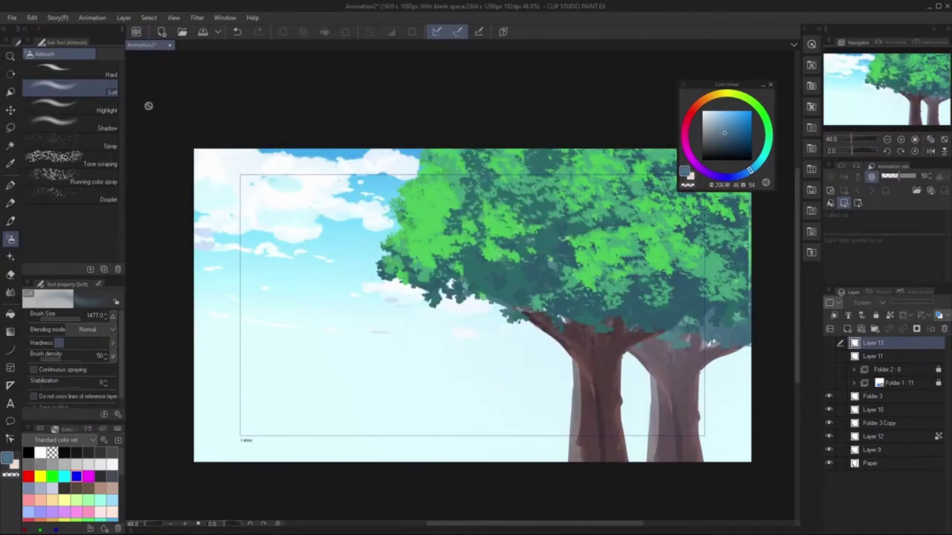
pyautogui.click(12, 18)
pyautogui.moveTo(74, 145)
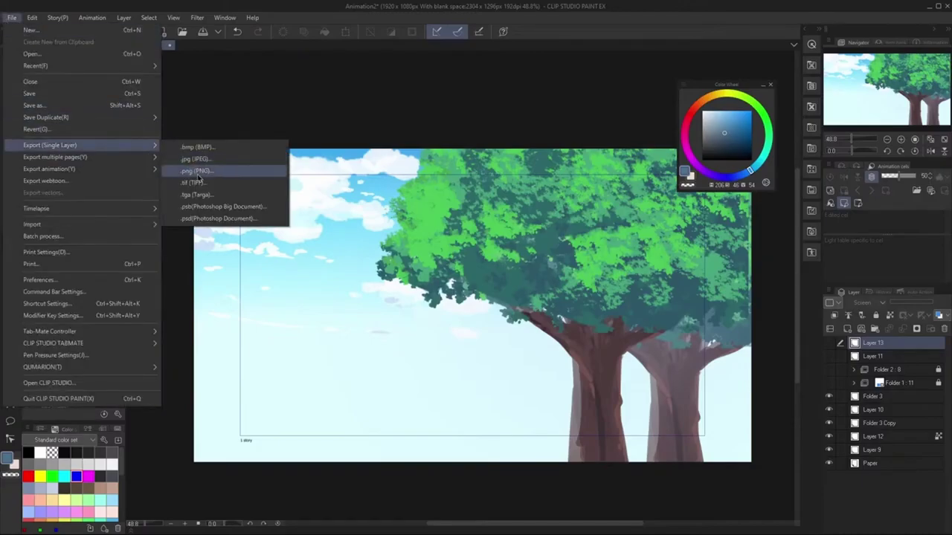
pyautogui.click(197, 171)
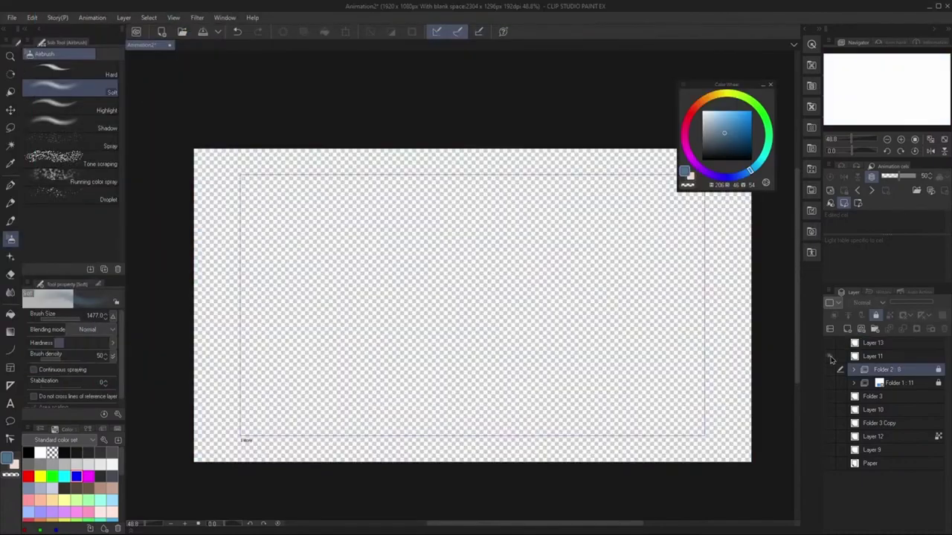
# Step: Show and select Layer 11 and export it as a single-layer PNG named overlay in the Cut1 folder
pyautogui.click(829, 356)
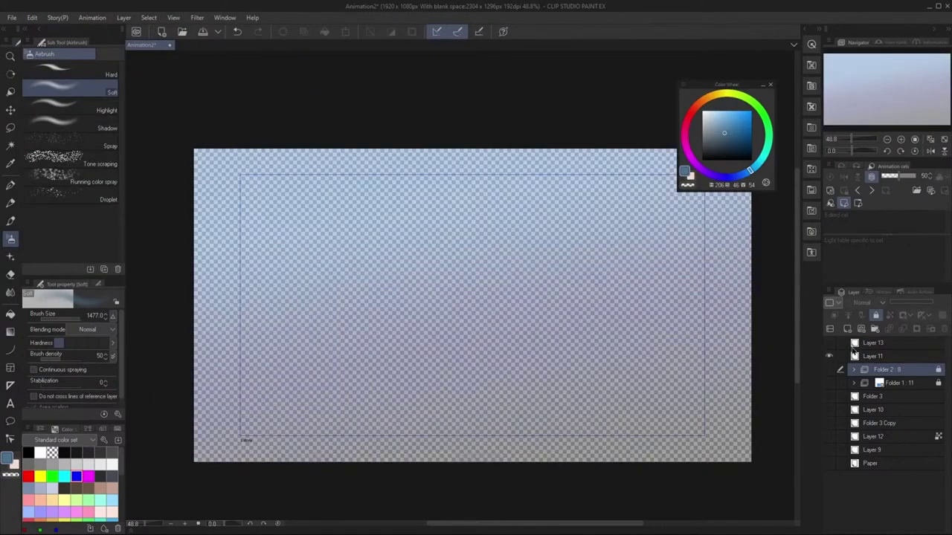
pyautogui.click(869, 356)
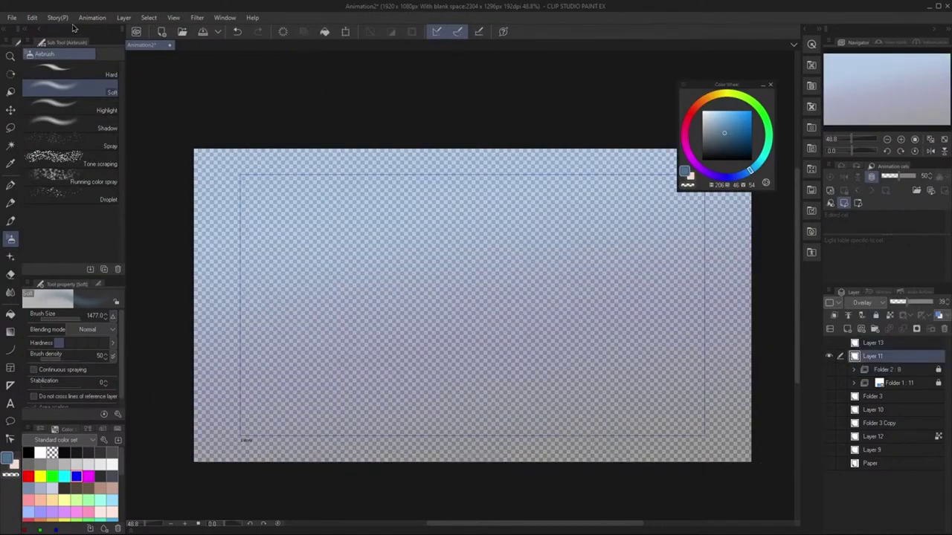
pyautogui.click(12, 17)
pyautogui.moveTo(117, 145)
pyautogui.click(194, 172)
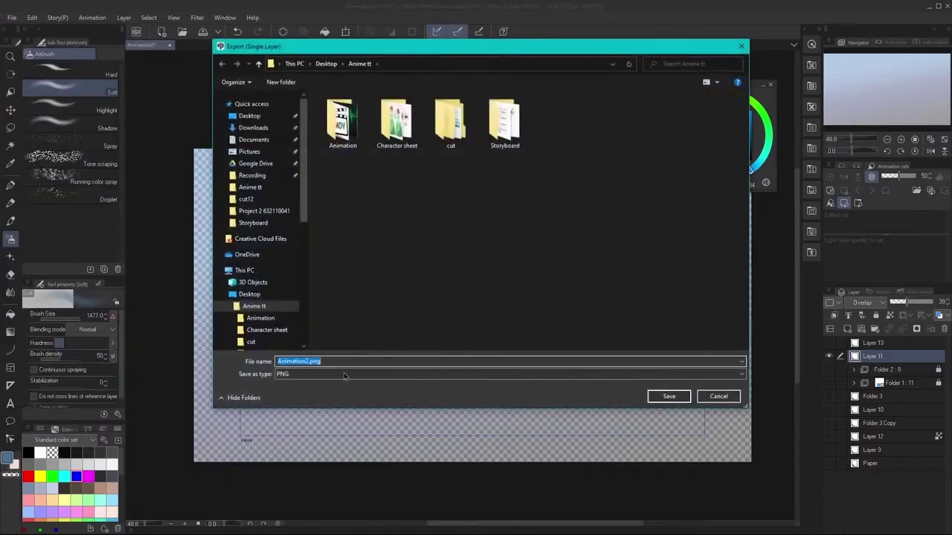
pyautogui.doubleClick(450, 122)
pyautogui.doubleClick(334, 108)
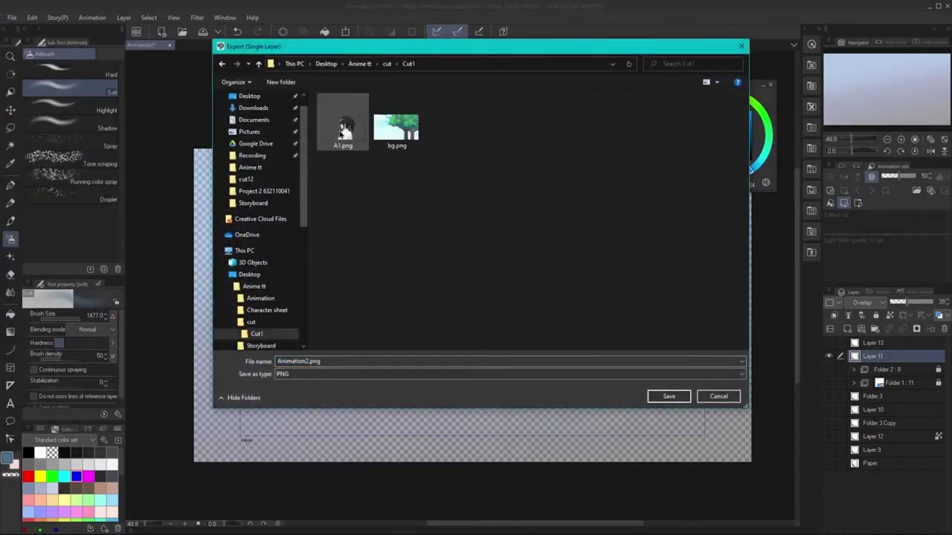
pyautogui.doubleClick(318, 361)
pyautogui.write('ove')
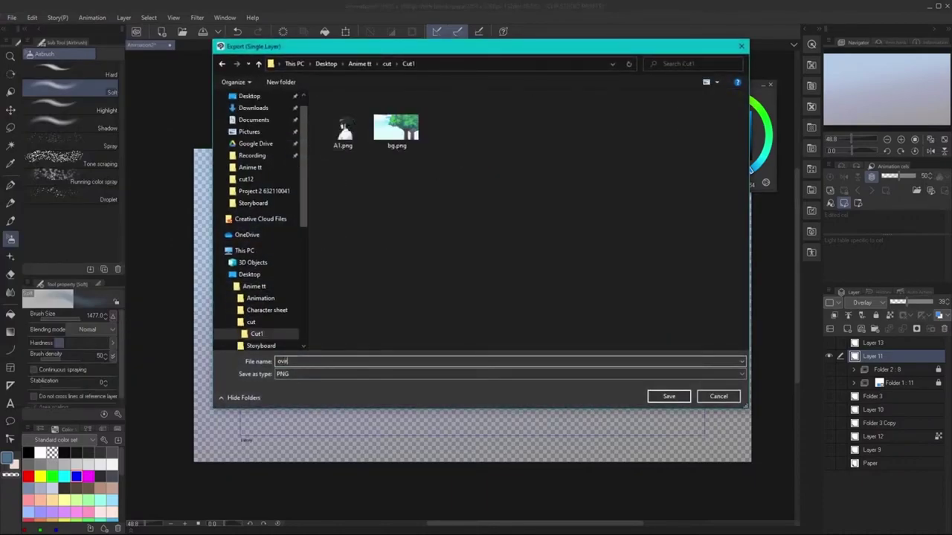
pyautogui.write('rlay')
pyautogui.press('Return')
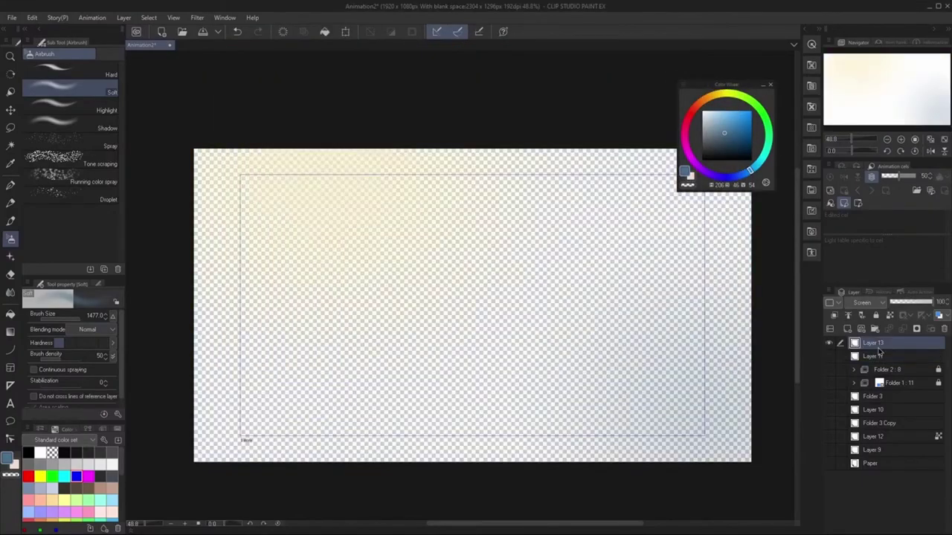
# Step: Export the isolated Layer 13 glow as a single-layer PNG named screen in the Cut1 folder
pyautogui.click(11, 17)
pyautogui.moveTo(101, 147)
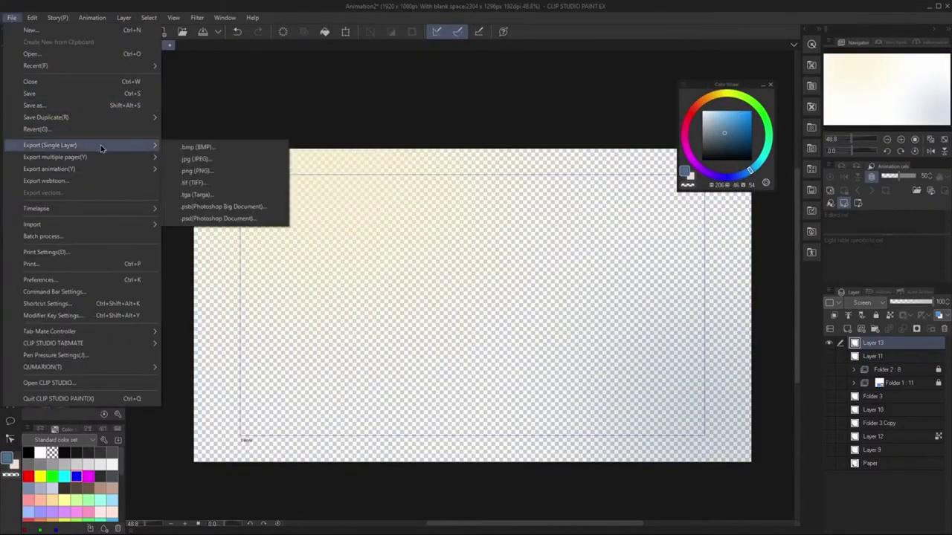
pyautogui.click(195, 171)
pyautogui.doubleClick(446, 126)
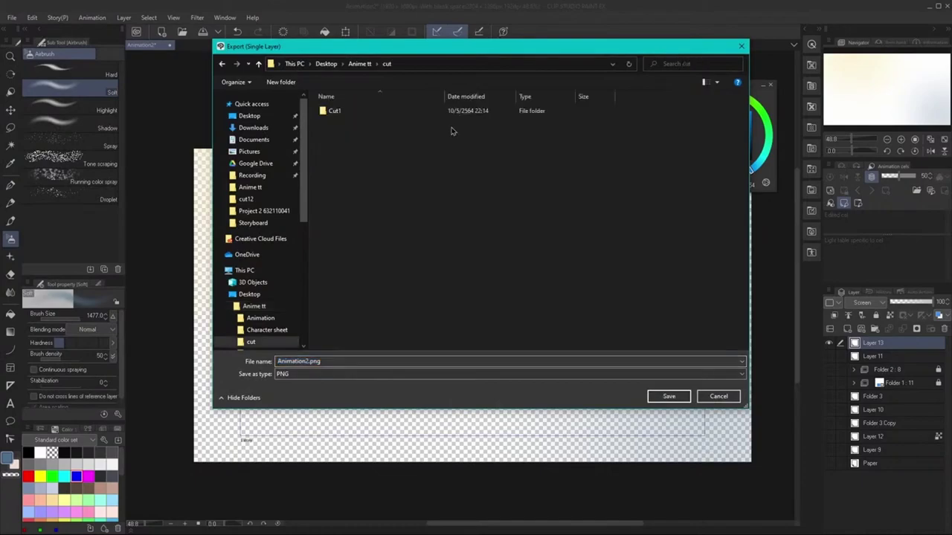
pyautogui.click(343, 113)
pyautogui.doubleClick(343, 113)
pyautogui.click(356, 361)
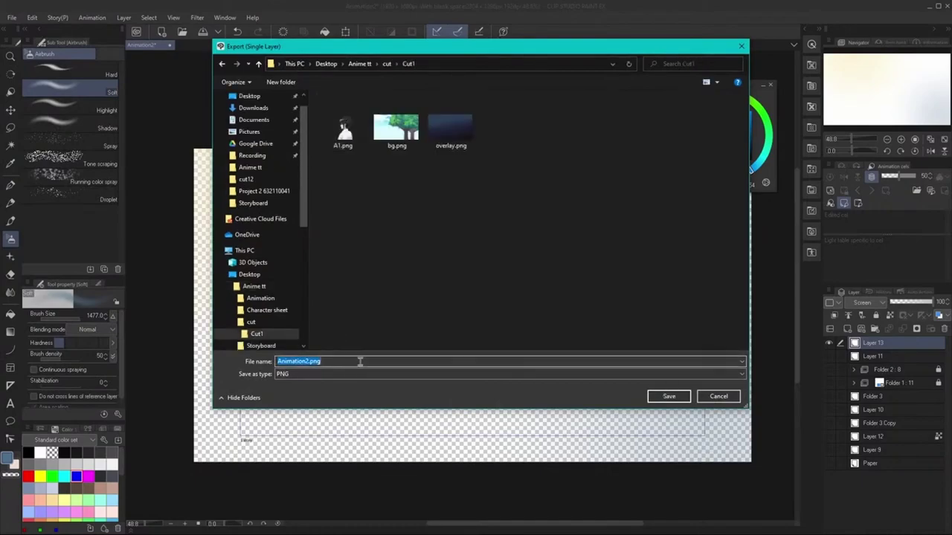
pyautogui.write('screen')
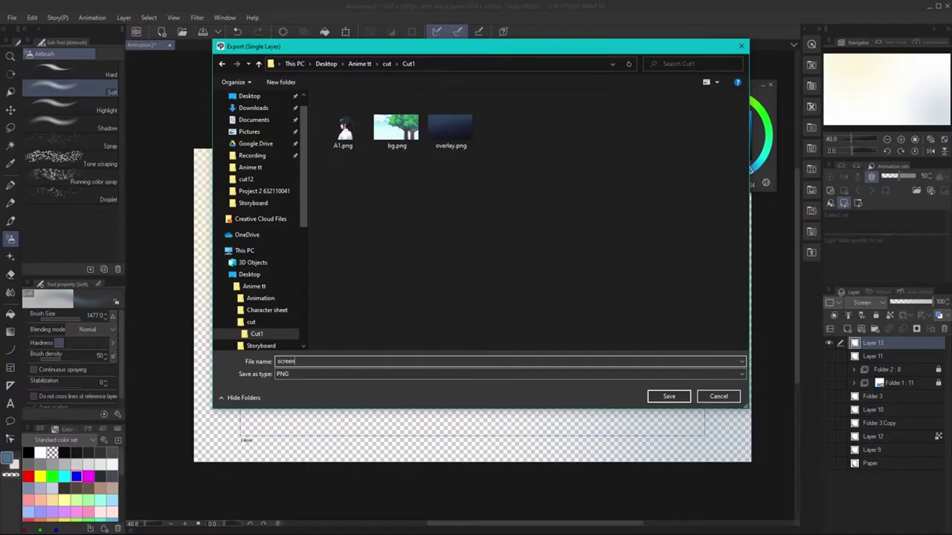
pyautogui.press('Return')
pyautogui.press('Return')
pyautogui.press('Return')
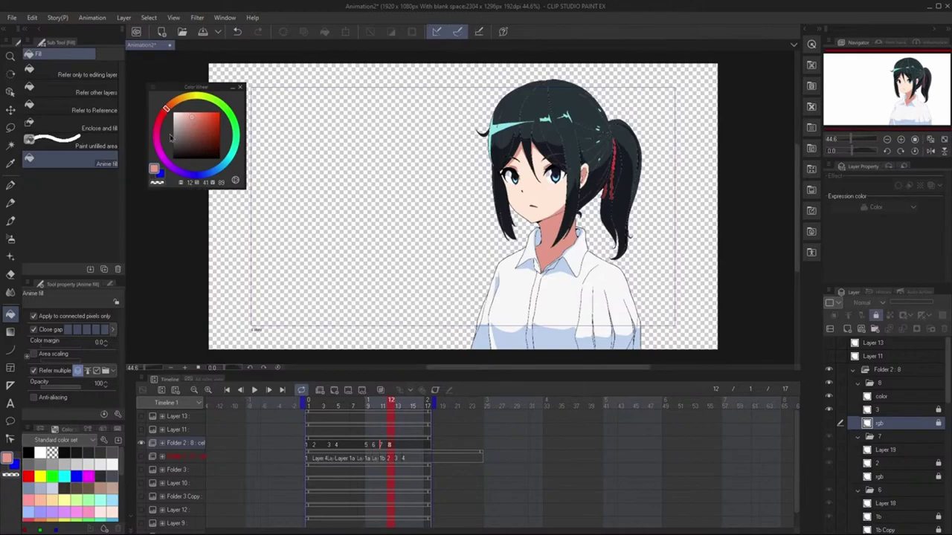
# Step: Play back the coloured head-turn animation, stop it and return the playhead to the first frame
pyautogui.press('k')
pyautogui.click(254, 389)
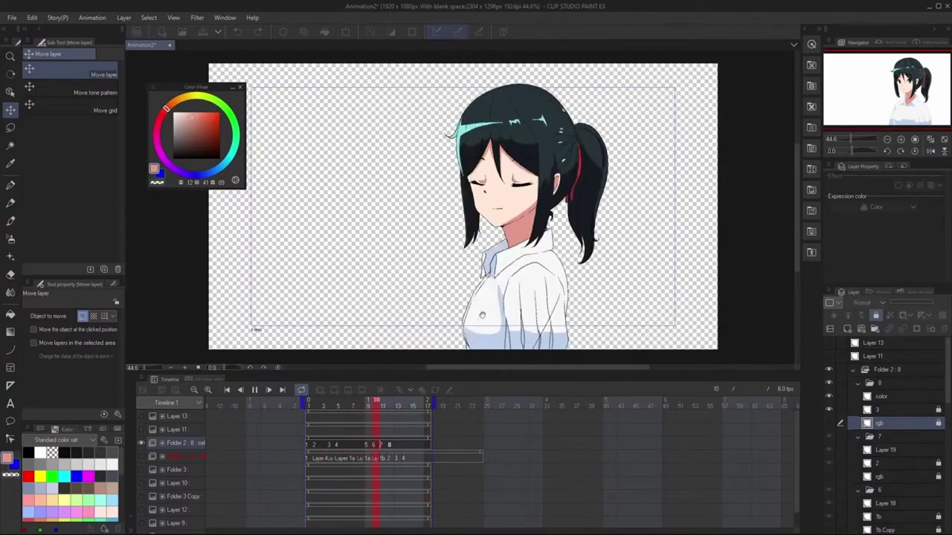
pyautogui.click(254, 390)
pyautogui.click(338, 405)
pyautogui.moveTo(338, 405); pyautogui.dragTo(311, 411)
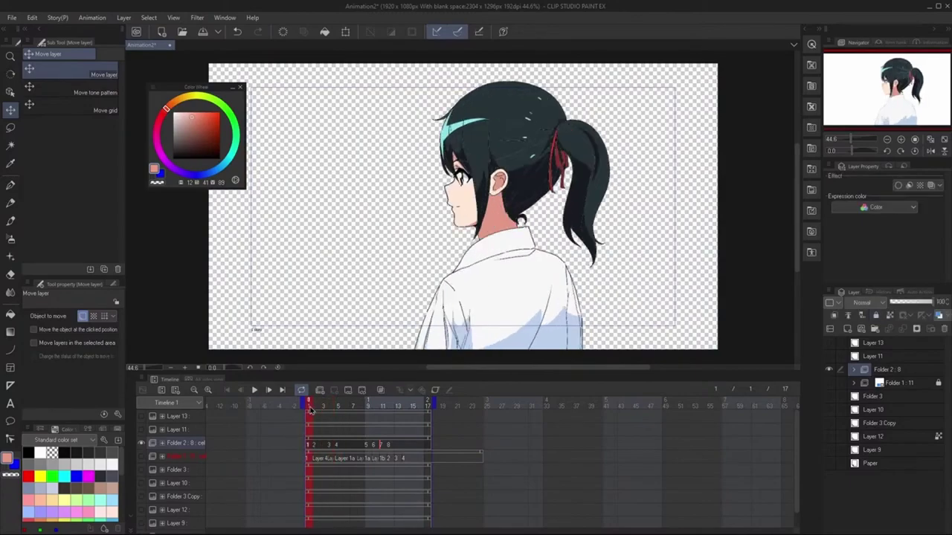
# Step: Open the image sequence export for the visible Folder 2 animation and choose a new desktop folder, New folder (3), as its destination
pyautogui.click(12, 18)
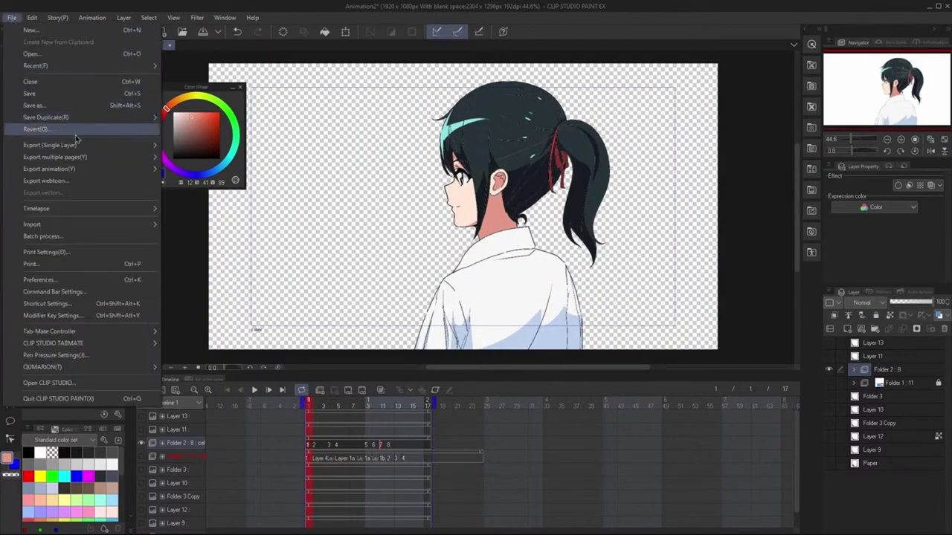
pyautogui.moveTo(118, 172)
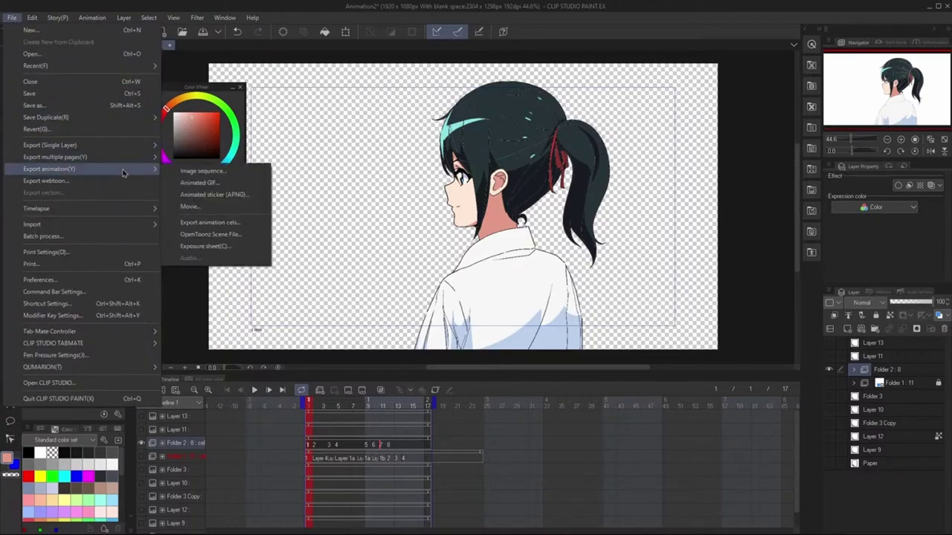
pyautogui.click(197, 172)
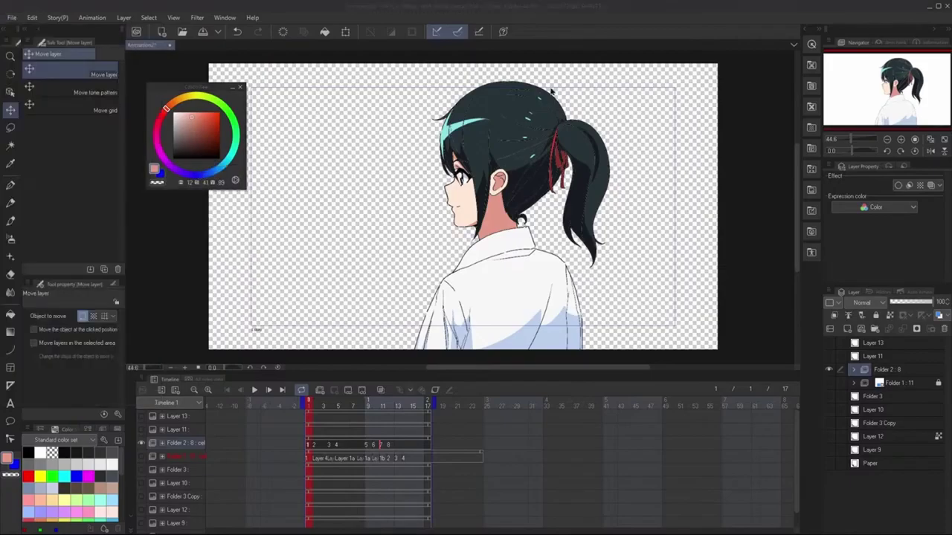
pyautogui.moveTo(432, 150); pyautogui.dragTo(497, 134)
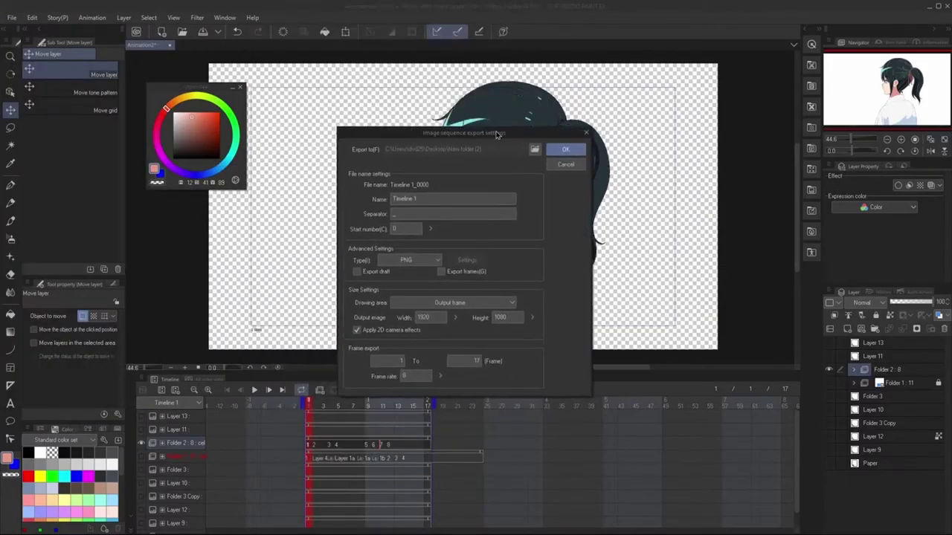
pyautogui.click(535, 149)
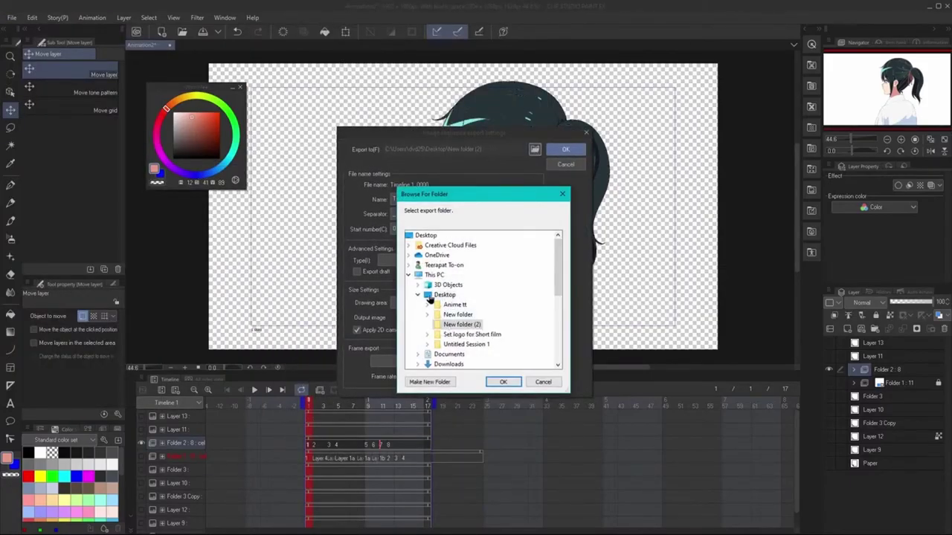
pyautogui.click(429, 381)
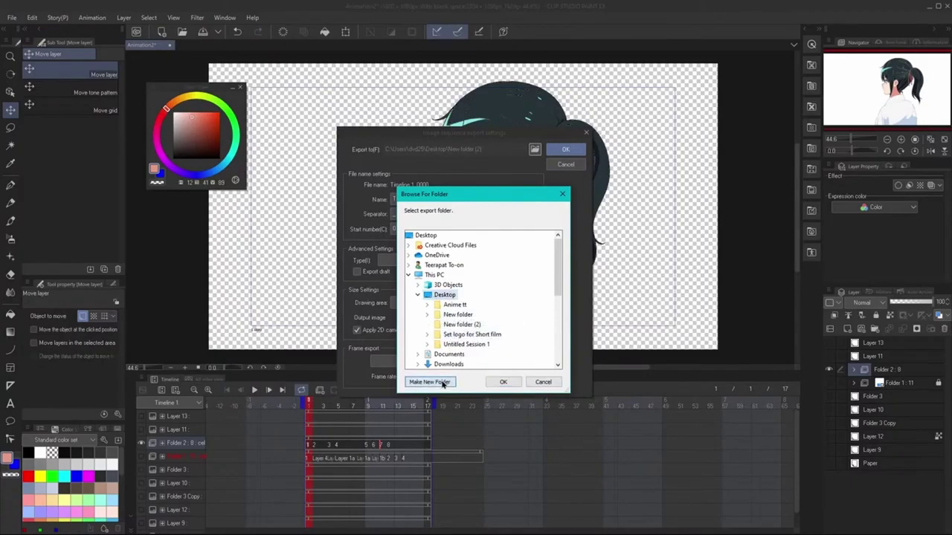
pyautogui.click(511, 383)
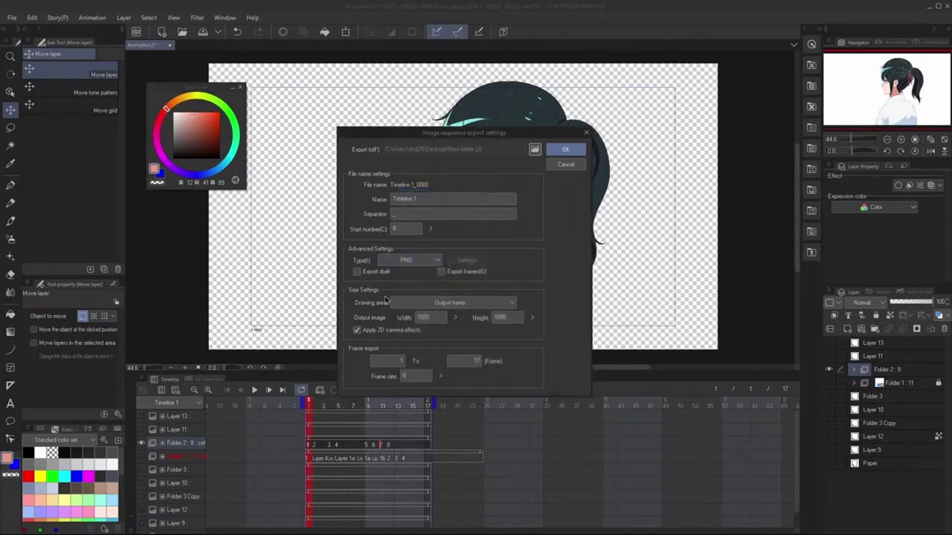
# Step: Edit the sequence's frame rate and export frames 1 to 17 as 1920 × 1080 PNG images
pyautogui.click(421, 377)
pyautogui.write('1')
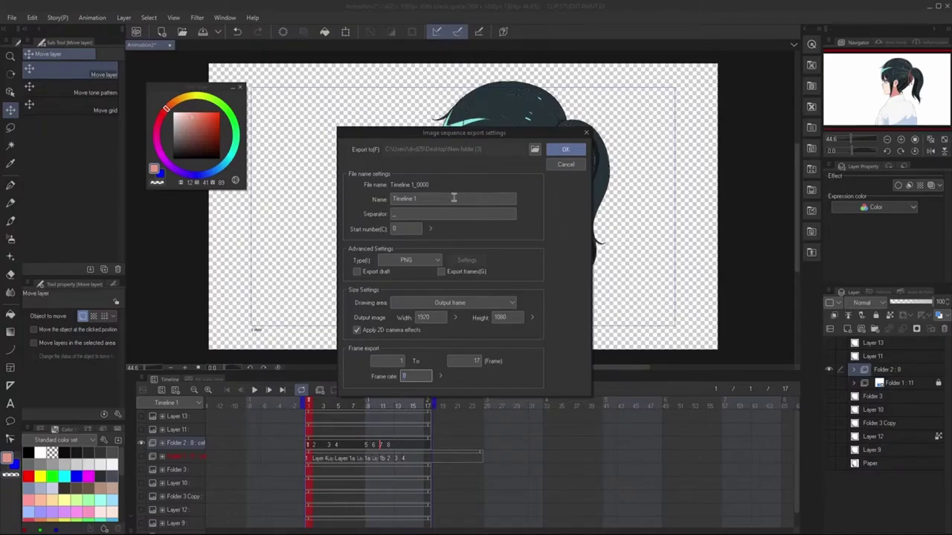
pyautogui.click(566, 151)
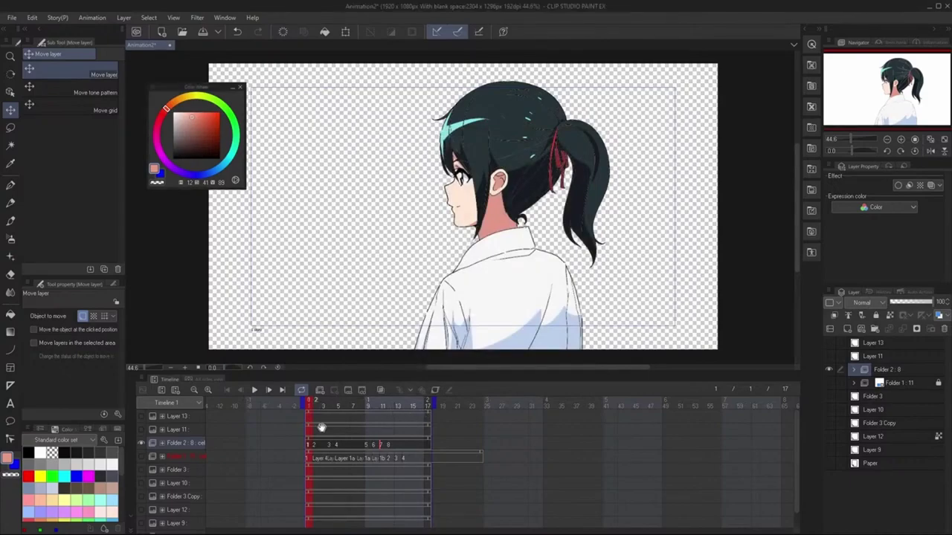
pyautogui.moveTo(312, 405); pyautogui.dragTo(270, 411)
pyautogui.click(252, 17)
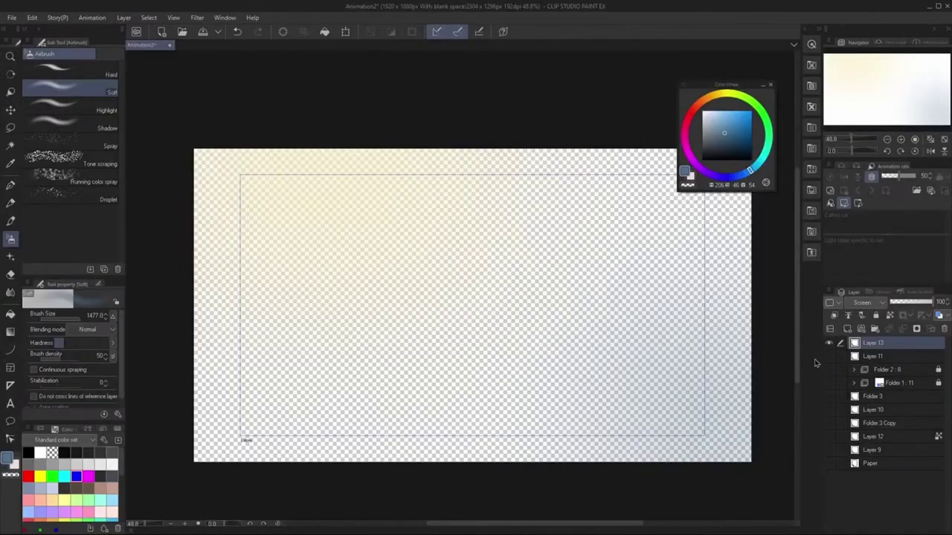
# Step: Hide Layer 13, show Folder 2 and inspect the line edges around the character's eye up close
pyautogui.click(828, 343)
pyautogui.click(829, 369)
pyautogui.scroll(4, 465, 252)
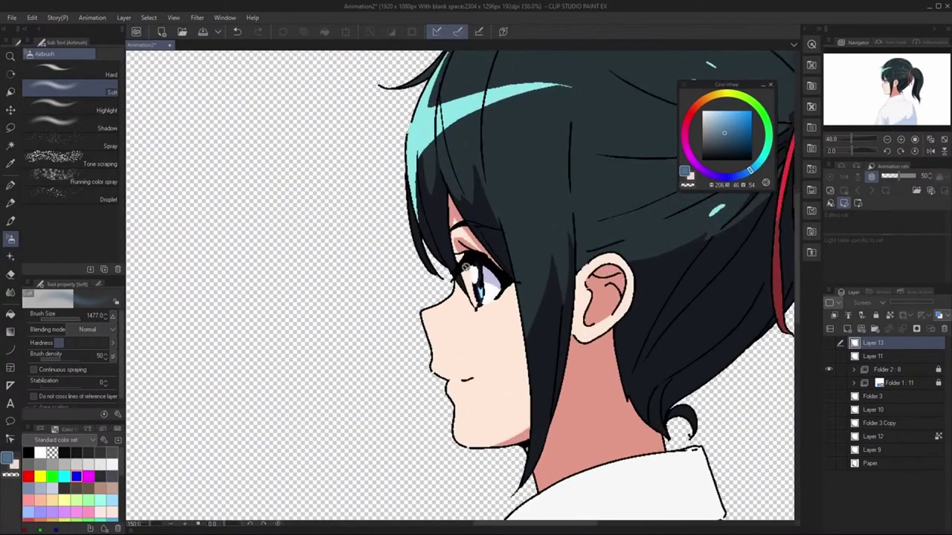
pyautogui.scroll(3, 464, 267)
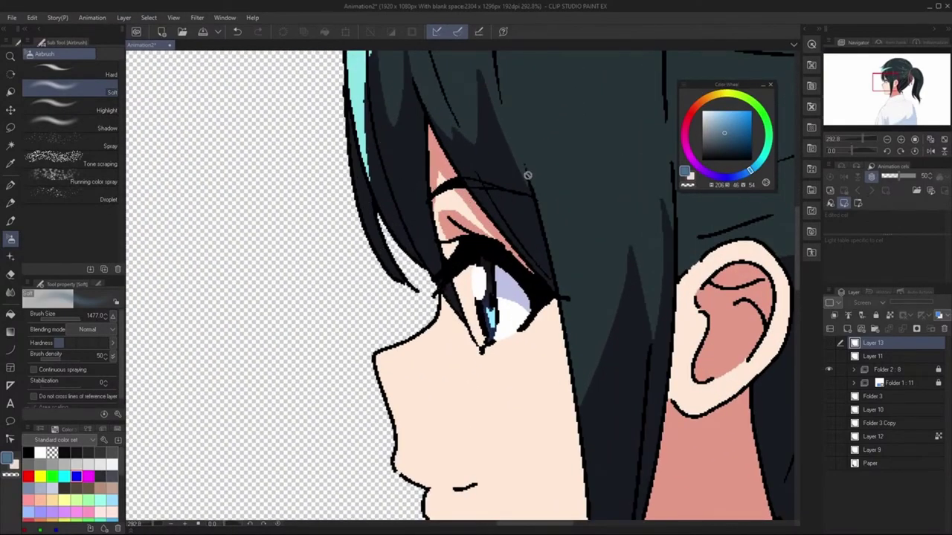
pyautogui.scroll(-3, 483, 312)
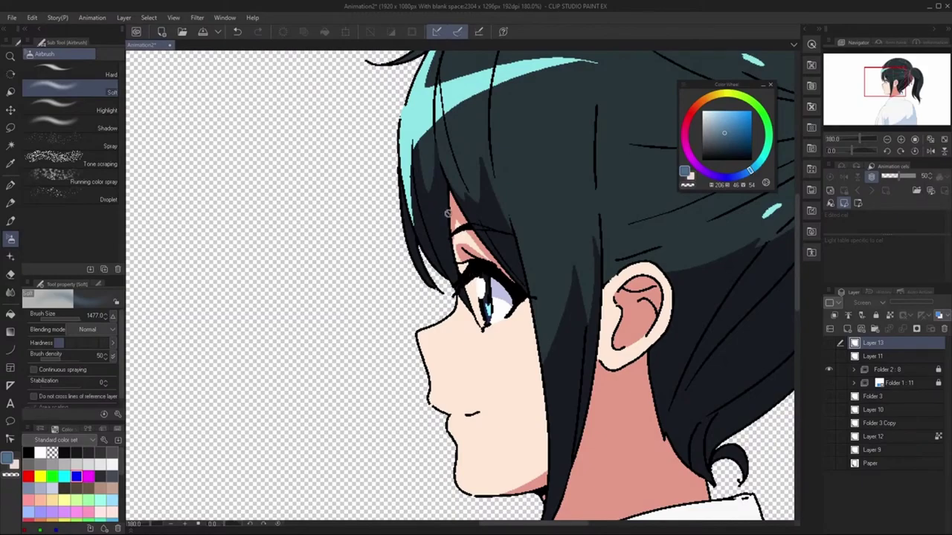
# Step: Expand Folder 2 and merge the contents of cel folder 1 into a single layer
pyautogui.click(857, 369)
pyautogui.scroll(-2, 869, 402)
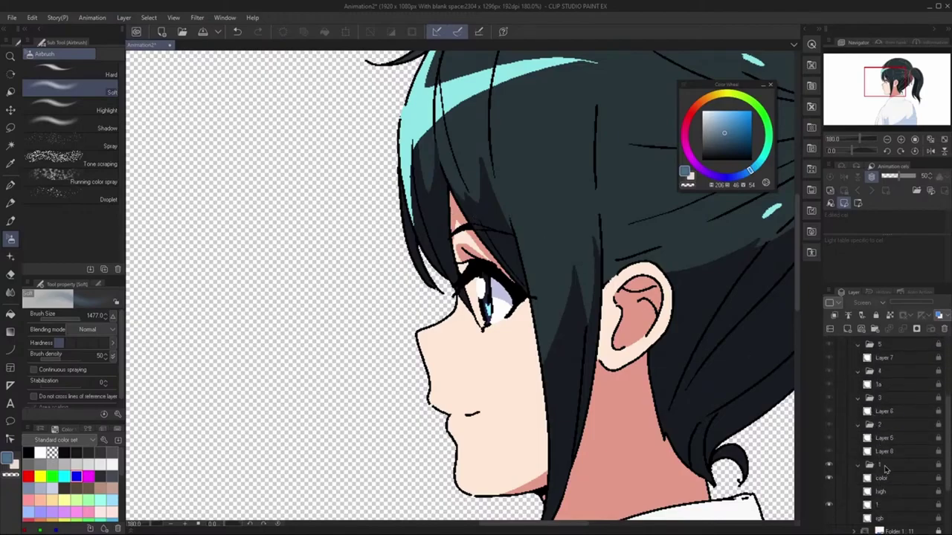
pyautogui.click(884, 469)
pyautogui.rightClick(884, 468)
pyautogui.click(882, 425)
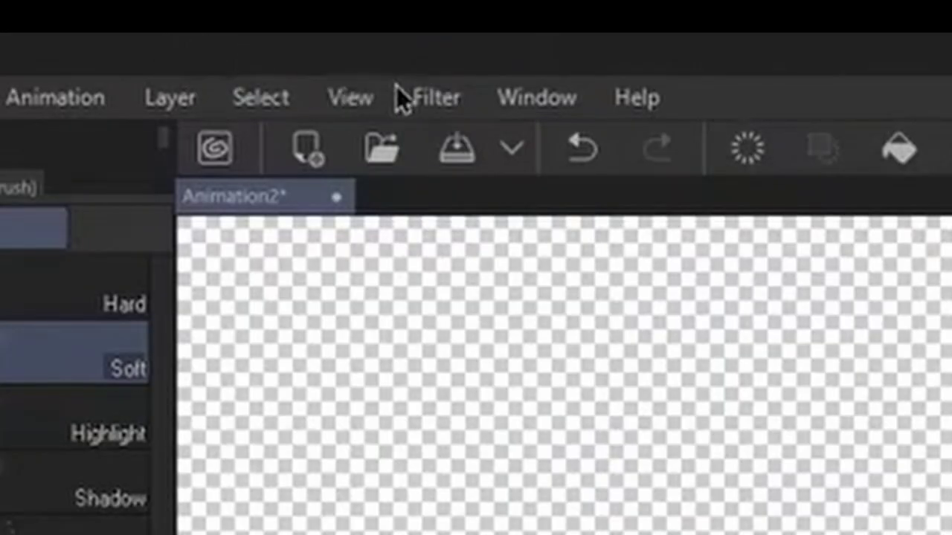
# Step: Apply a smoothing filter to the merged cel 1 and check its line edges around the face
pyautogui.click(197, 17)
pyautogui.moveTo(249, 33)
pyautogui.click(776, 372)
pyautogui.scroll(-4, 454, 313)
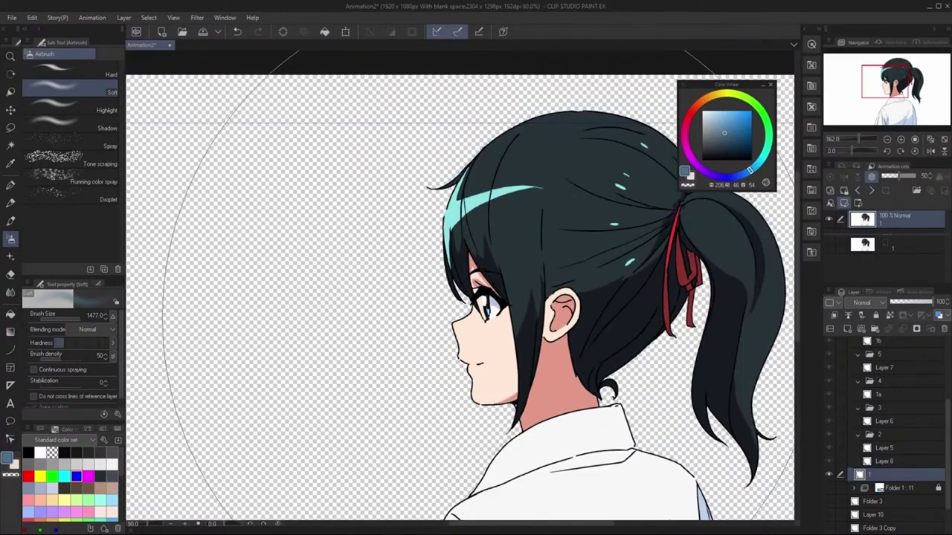
pyautogui.scroll(2, 572, 371)
pyautogui.scroll(-3, 577, 367)
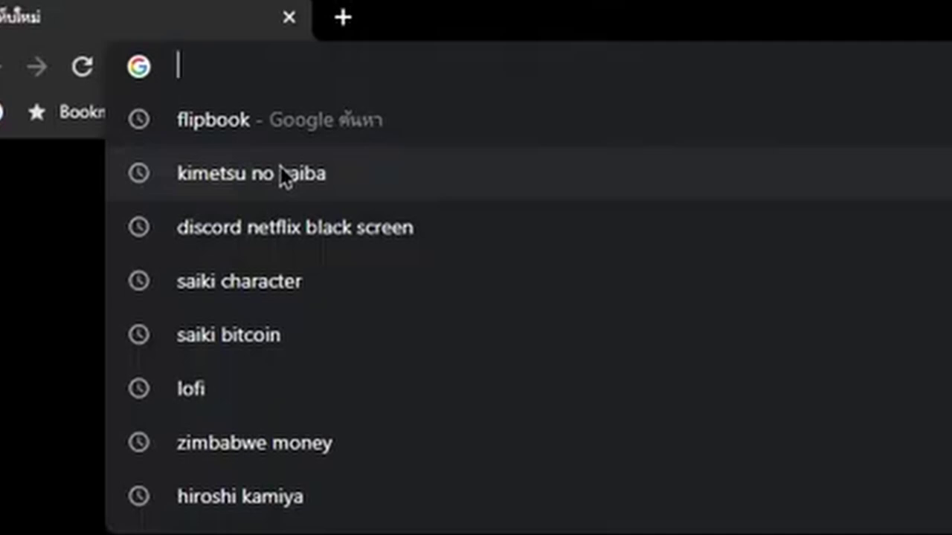
# Step: Search the web for olm smoother and find the OLM Smoother entry on the OLM Digital R&D tools page
pyautogui.write('olmsmo')
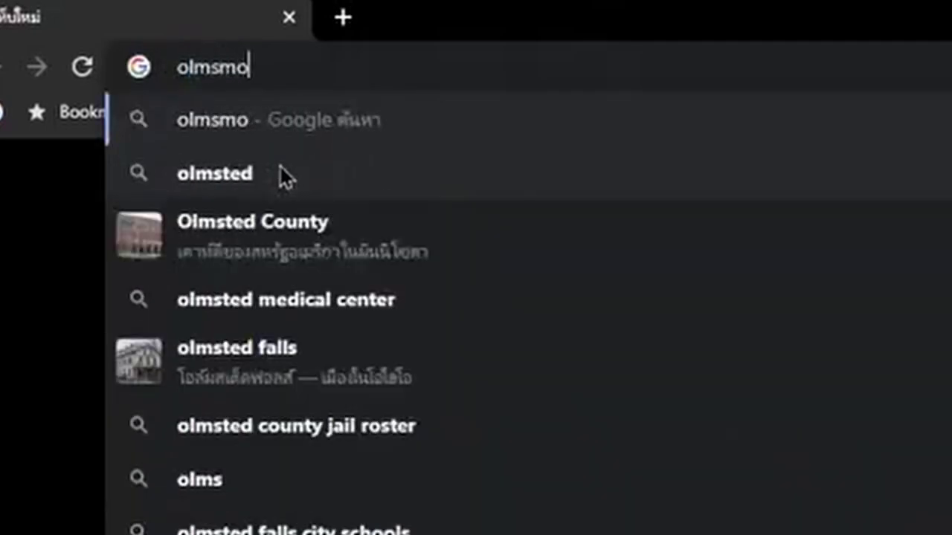
pyautogui.write('other')
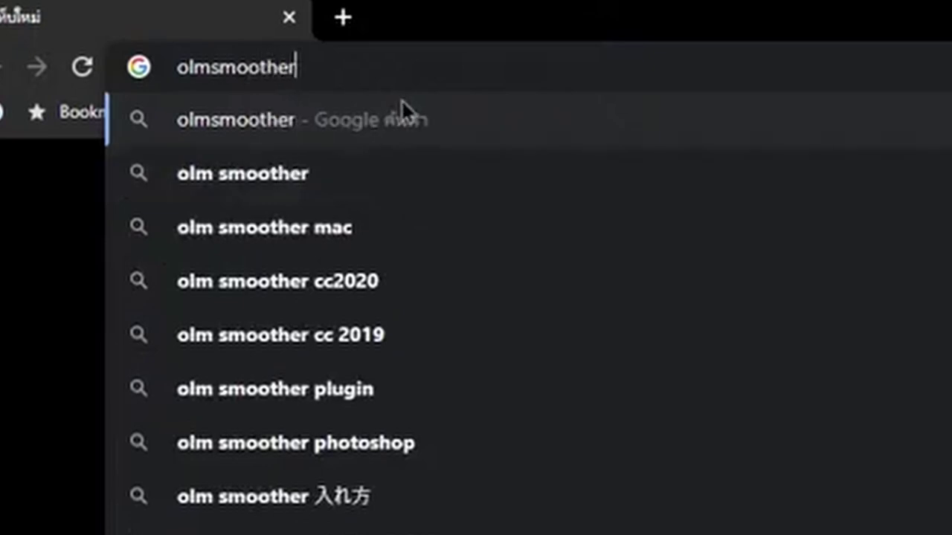
pyautogui.click(386, 163)
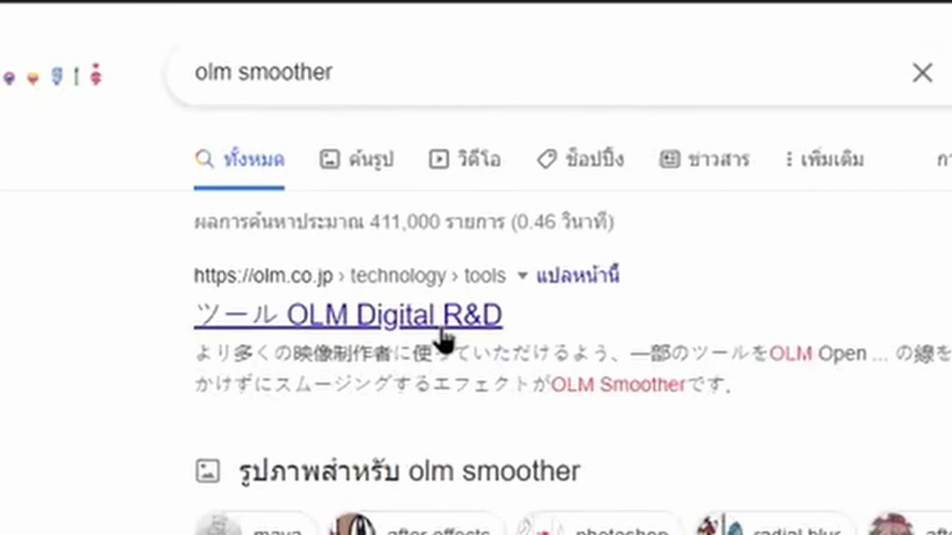
pyautogui.click(444, 336)
pyautogui.scroll(-3, 296, 416)
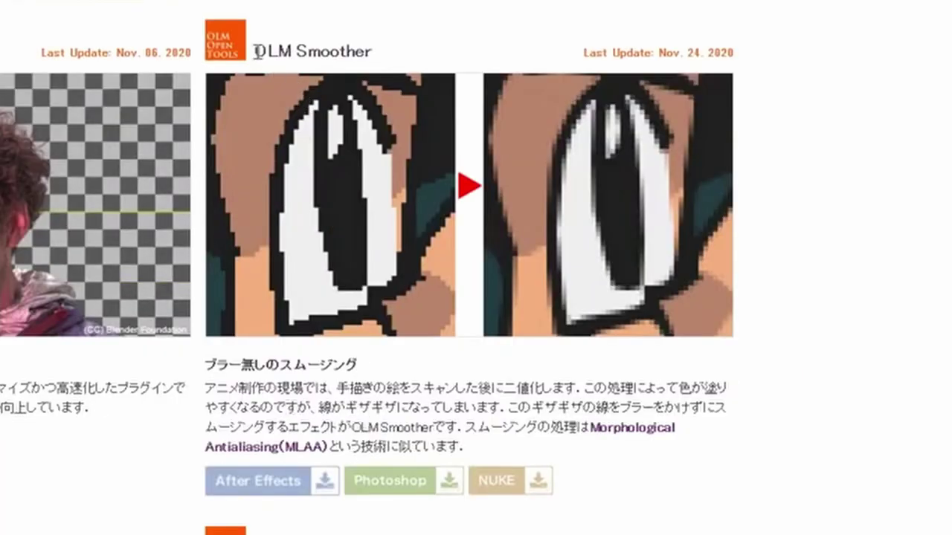
pyautogui.moveTo(254, 51); pyautogui.dragTo(382, 58)
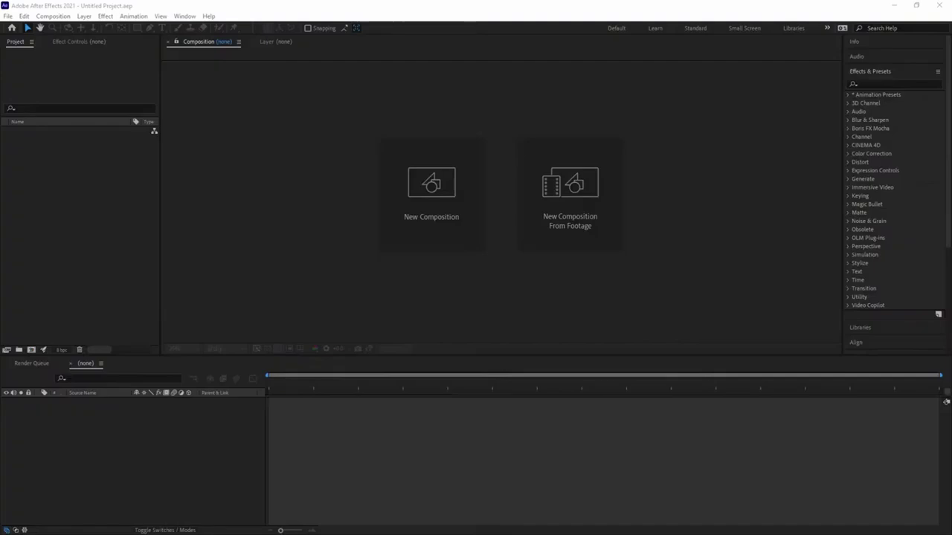
# Step: In File Explorer, open the Plug-ins folder under C:, Program Files, Adobe, Adobe After Effects 2021, Support Files beside the OLMSmootherAE folder
pyautogui.moveTo(397, 0); pyautogui.dragTo(518, 164)
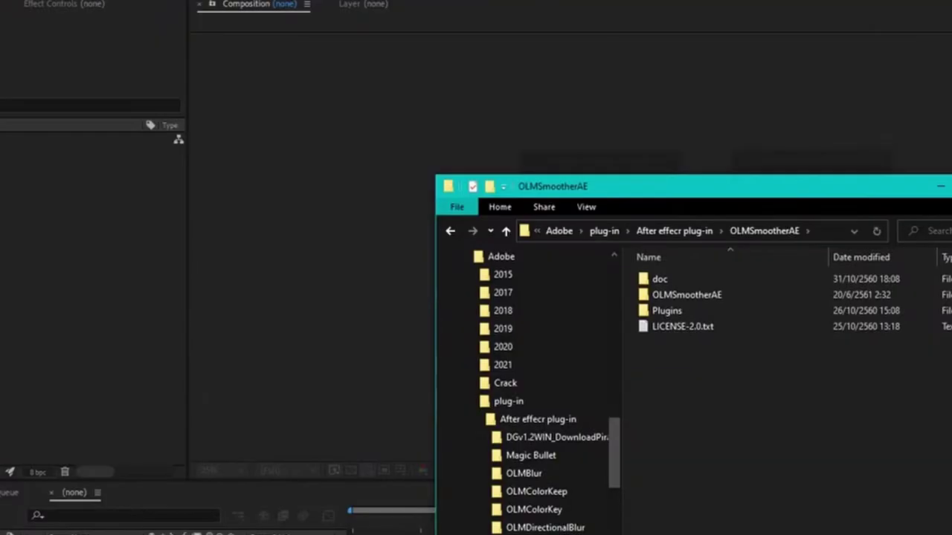
pyautogui.moveTo(565, 0); pyautogui.dragTo(328, 55)
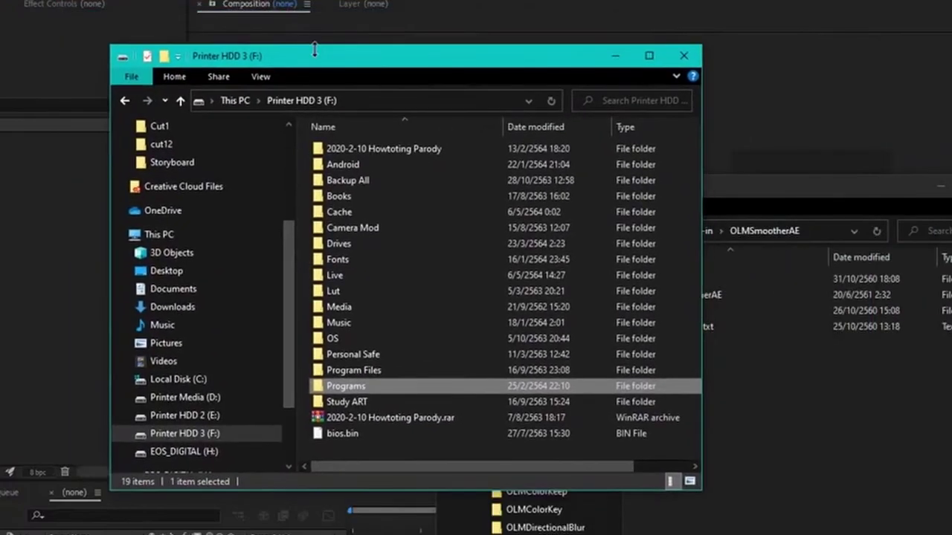
pyautogui.click(220, 380)
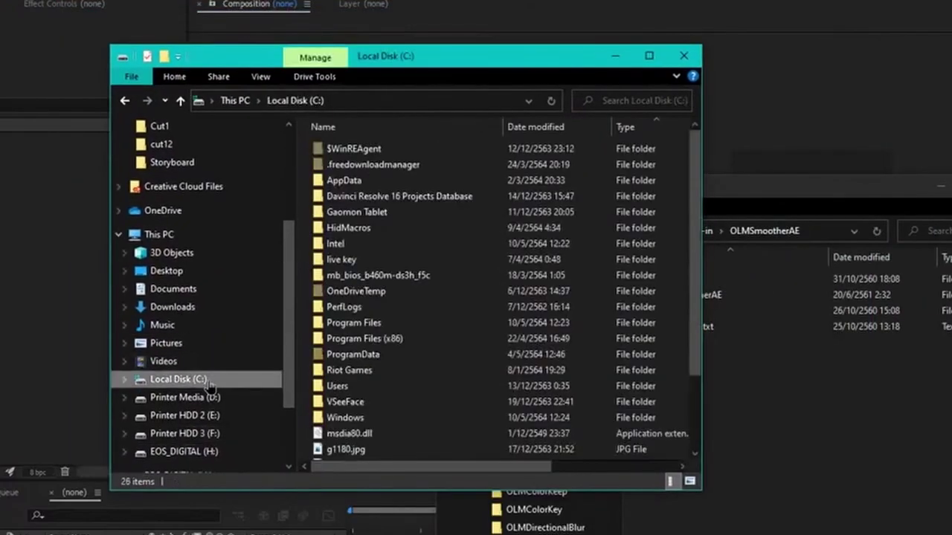
pyautogui.doubleClick(349, 322)
pyautogui.doubleClick(340, 165)
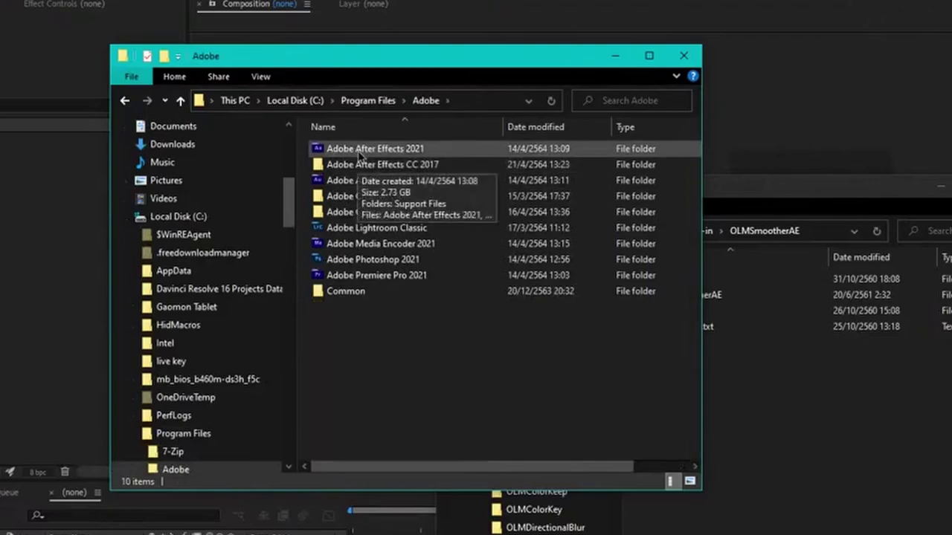
pyautogui.doubleClick(392, 153)
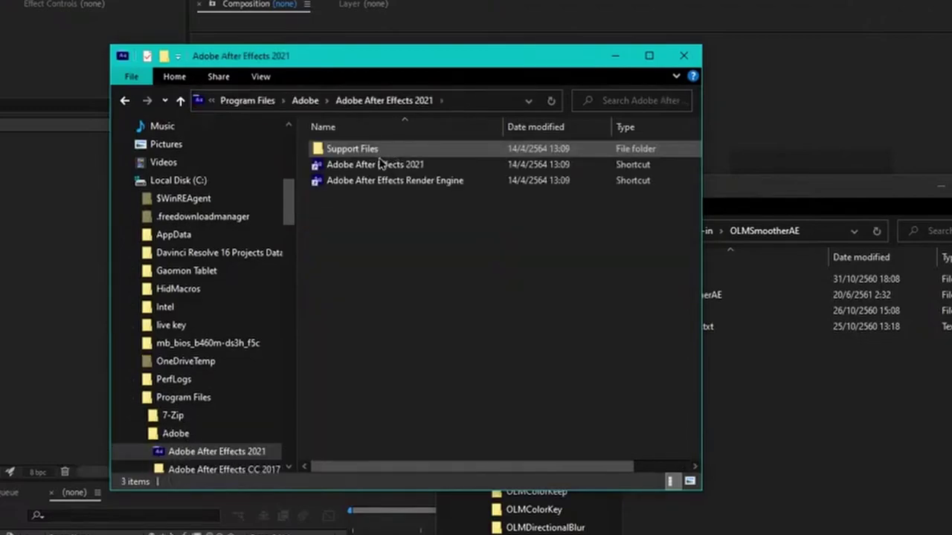
pyautogui.doubleClick(365, 150)
pyautogui.scroll(-4, 379, 349)
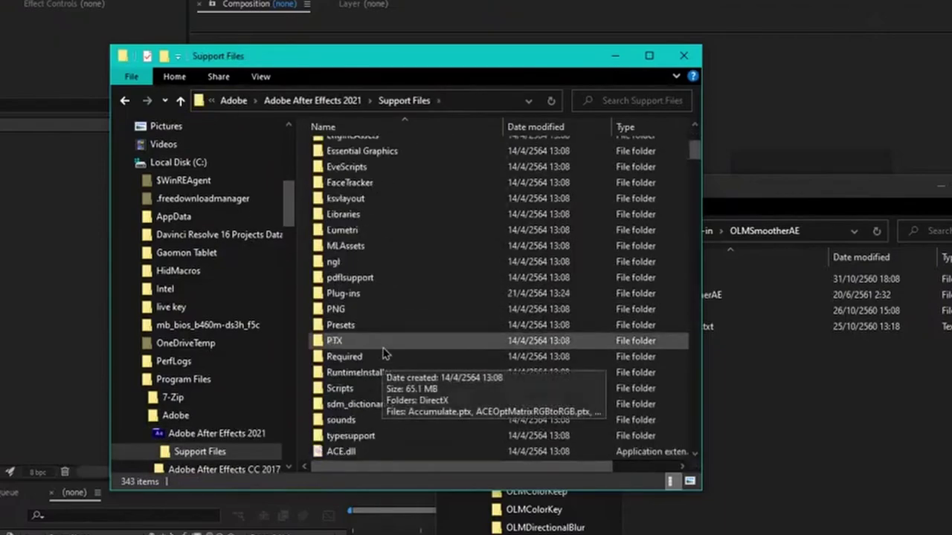
pyautogui.doubleClick(348, 293)
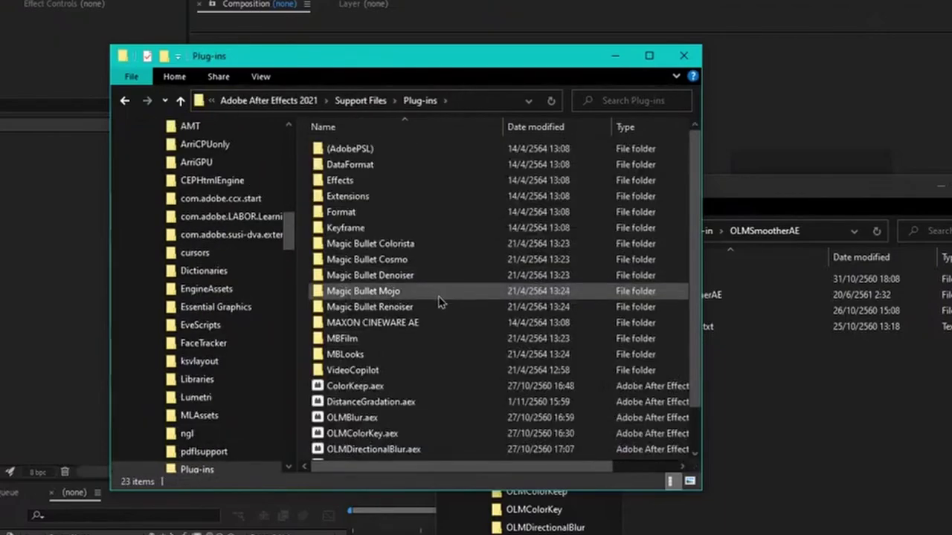
# Step: Copy the 64-bit CC2017 plug-in file from the inner OLMSmootherAE folder into the After Effects 2021 Plug-ins folder
pyautogui.click(786, 408)
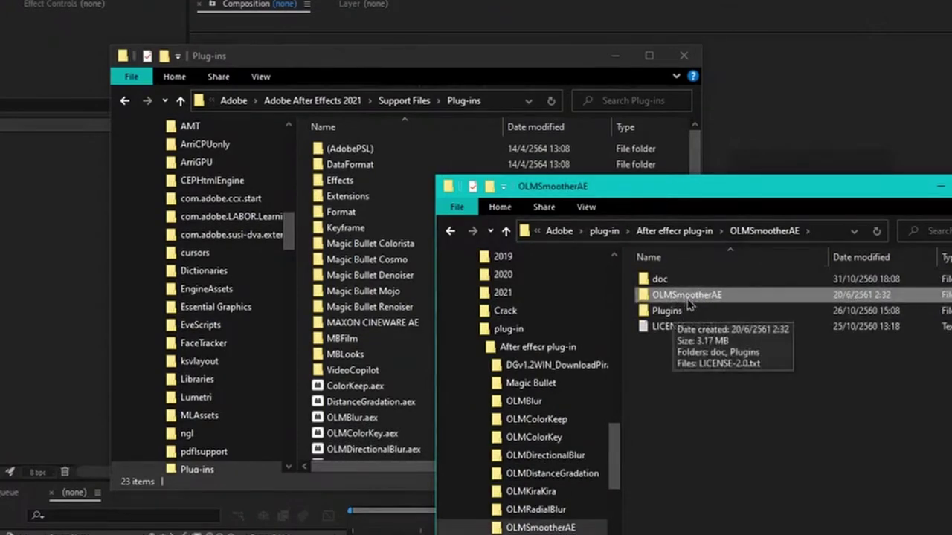
pyautogui.doubleClick(690, 297)
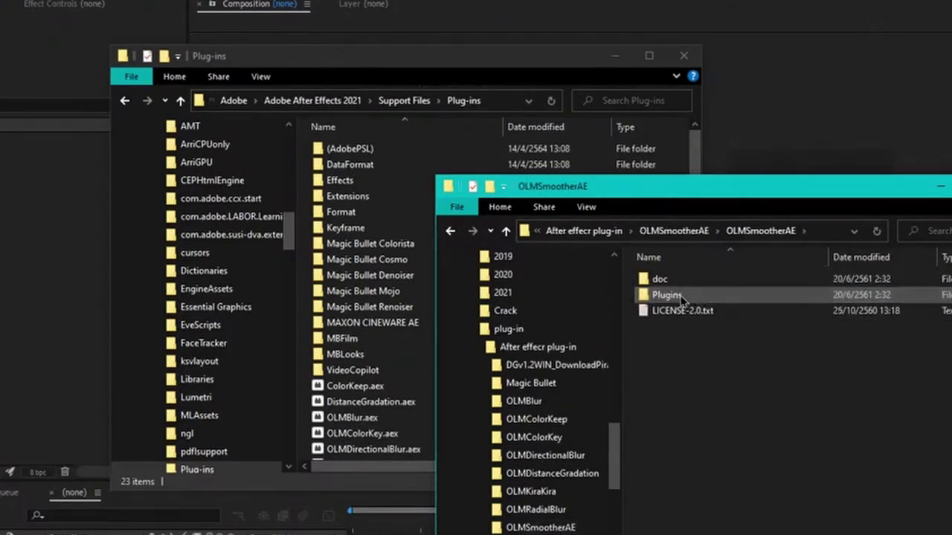
pyautogui.doubleClick(682, 298)
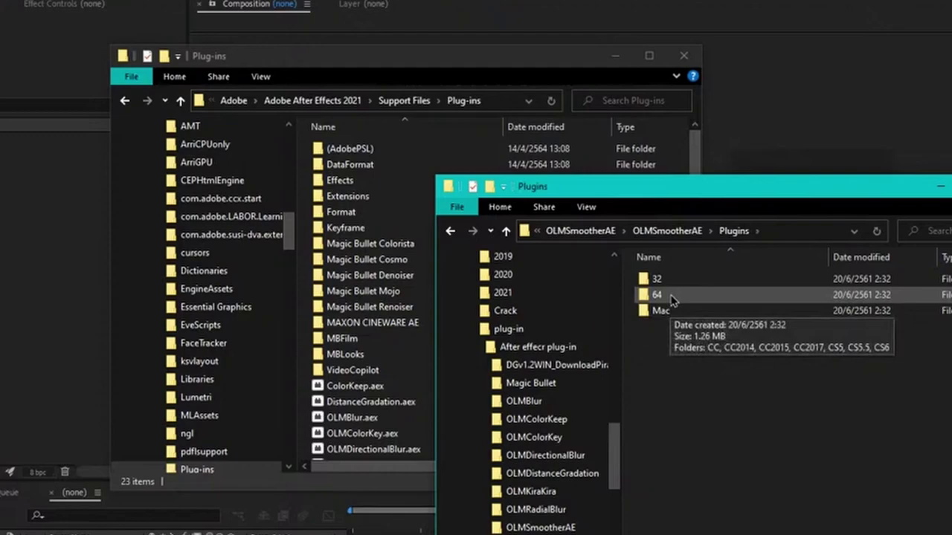
pyautogui.doubleClick(656, 295)
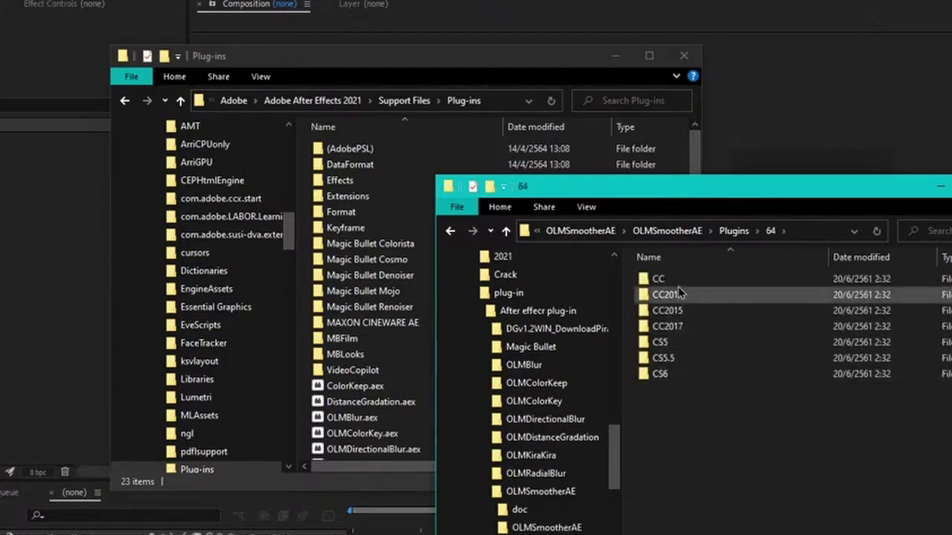
pyautogui.doubleClick(670, 333)
pyautogui.moveTo(668, 281); pyautogui.dragTo(341, 407)
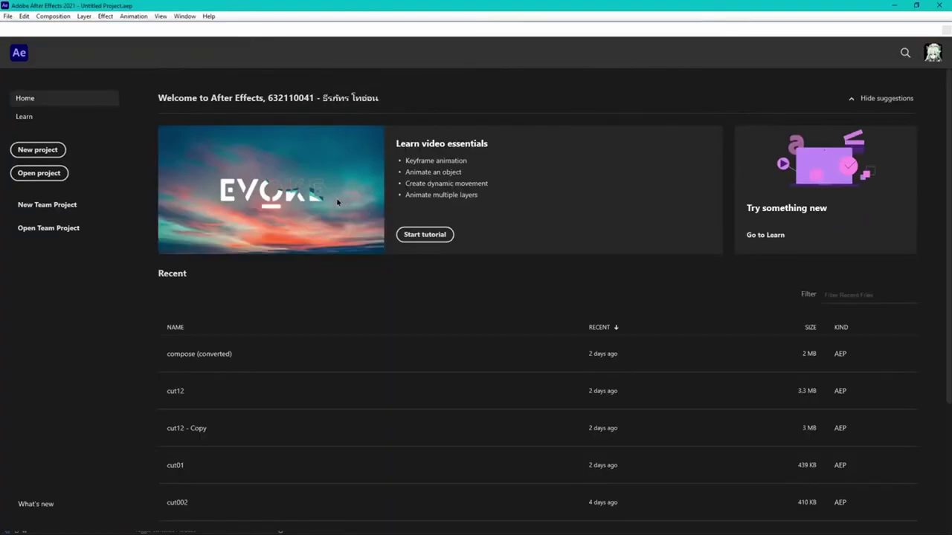
# Step: Switch to After Effects and start a new project
pyautogui.click(53, 153)
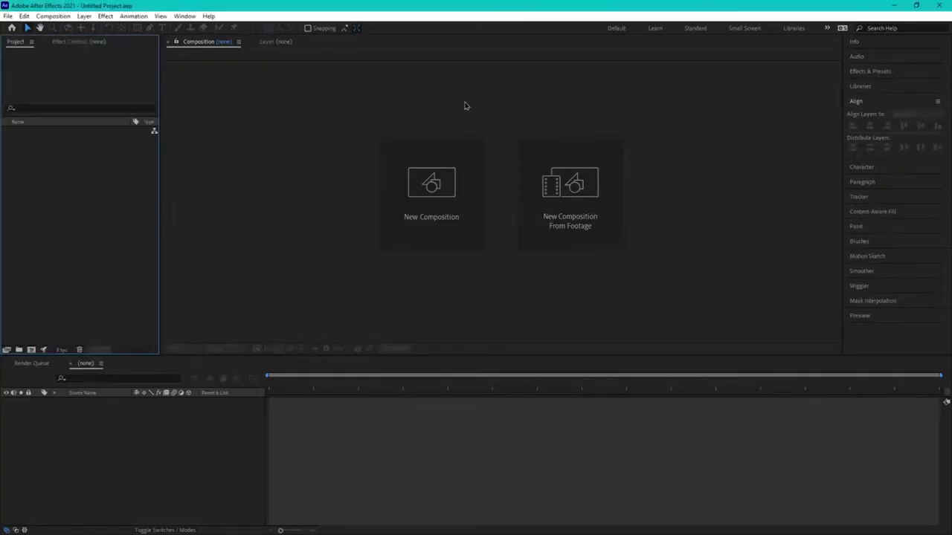
# Step: Create a 1920 x 1080 px composition named Comp 1 with square pixels, 23.976 fps and a duration of 0:00:10:03
pyautogui.rightClick(113, 179)
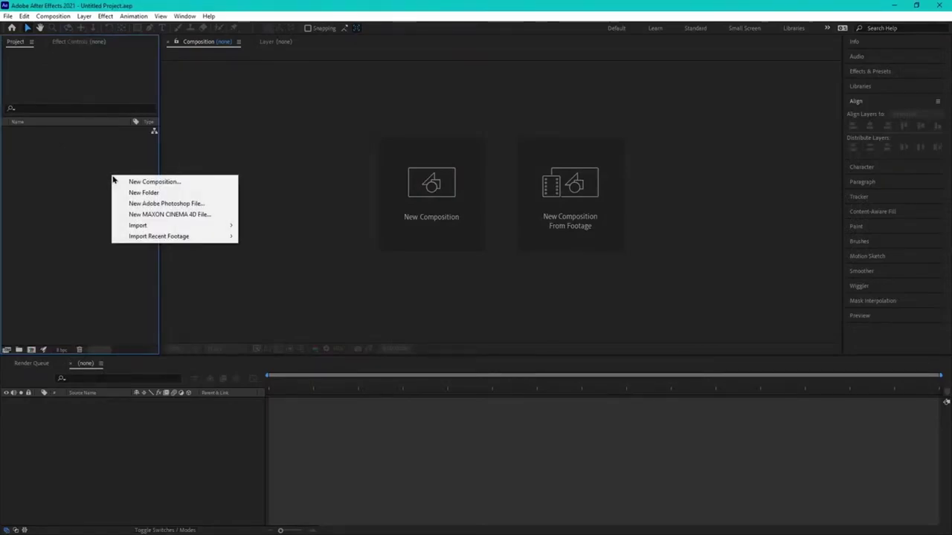
pyautogui.click(177, 187)
pyautogui.moveTo(452, 112); pyautogui.dragTo(485, 131)
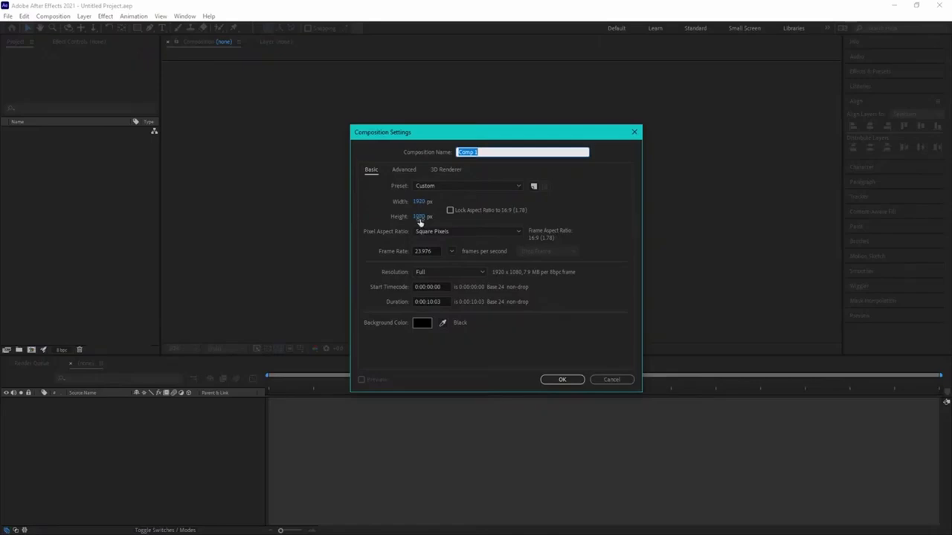
pyautogui.click(450, 252)
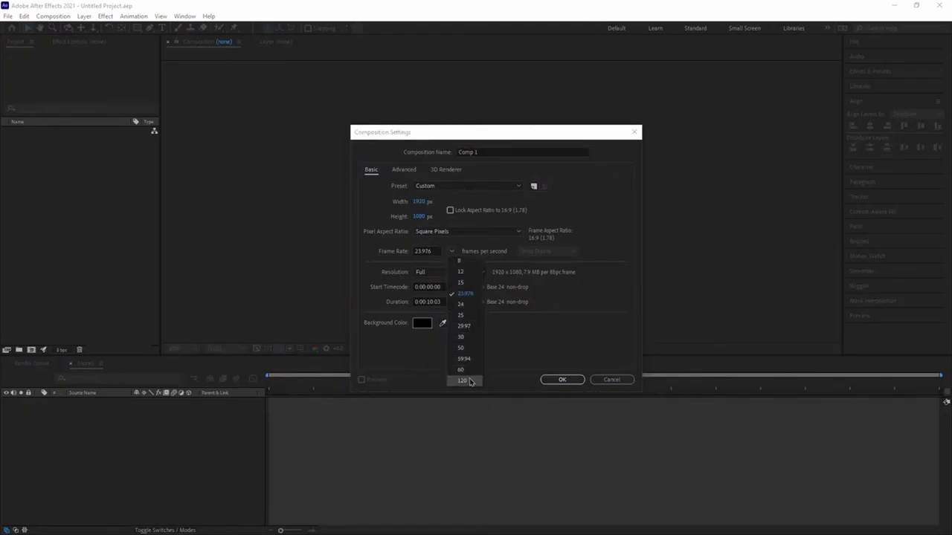
pyautogui.click(556, 334)
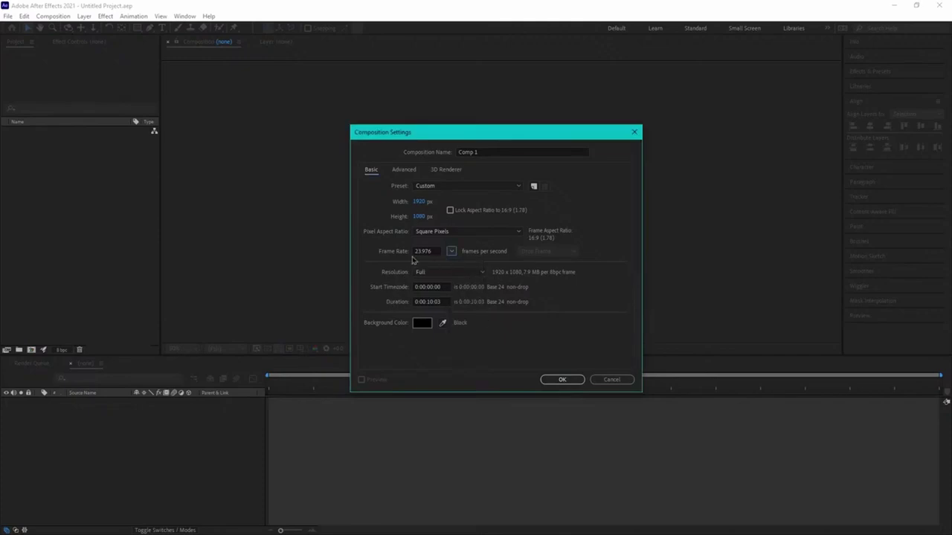
pyautogui.click(444, 301)
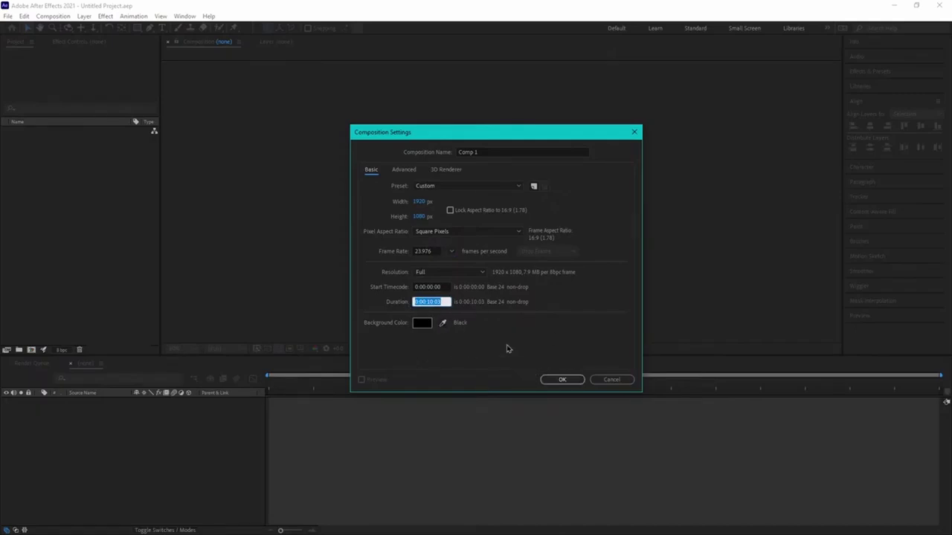
pyautogui.click(561, 380)
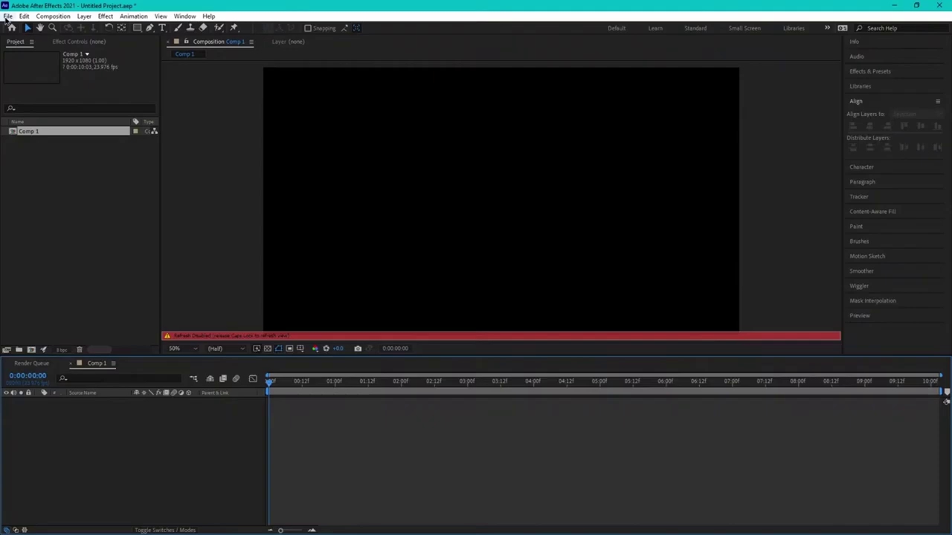
# Step: Import the PNG files Timeline 1_0000 to Timeline 1_0016 from the Desktop's New folder (3) as footage
pyautogui.click(8, 16)
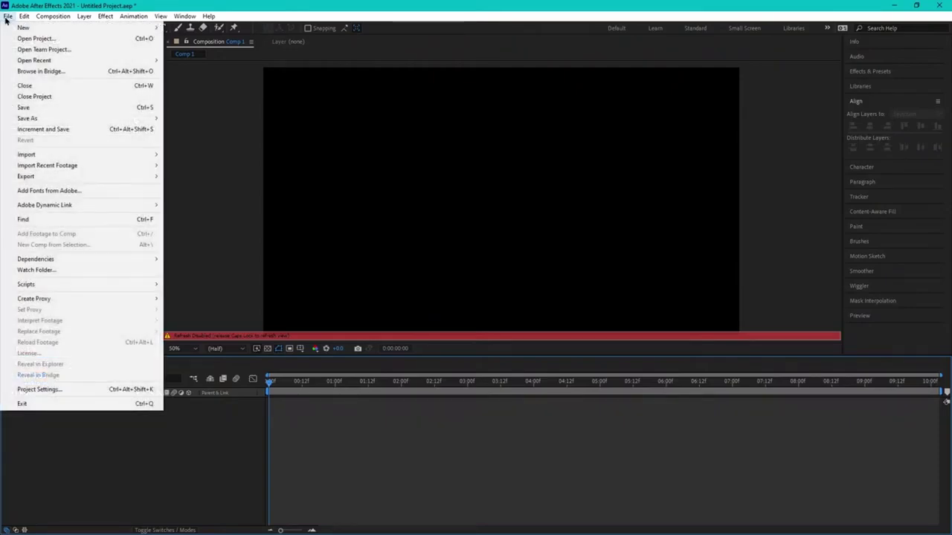
pyautogui.moveTo(114, 154)
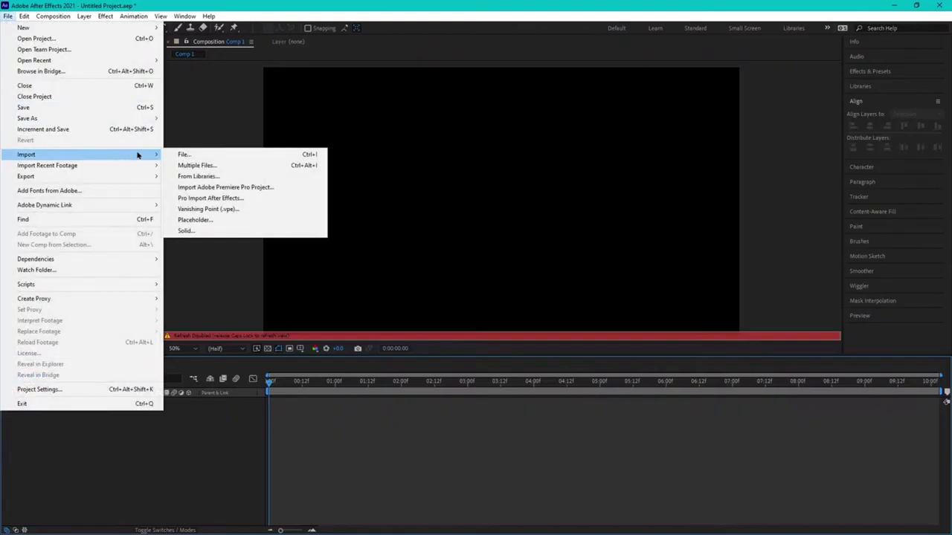
pyautogui.click(196, 165)
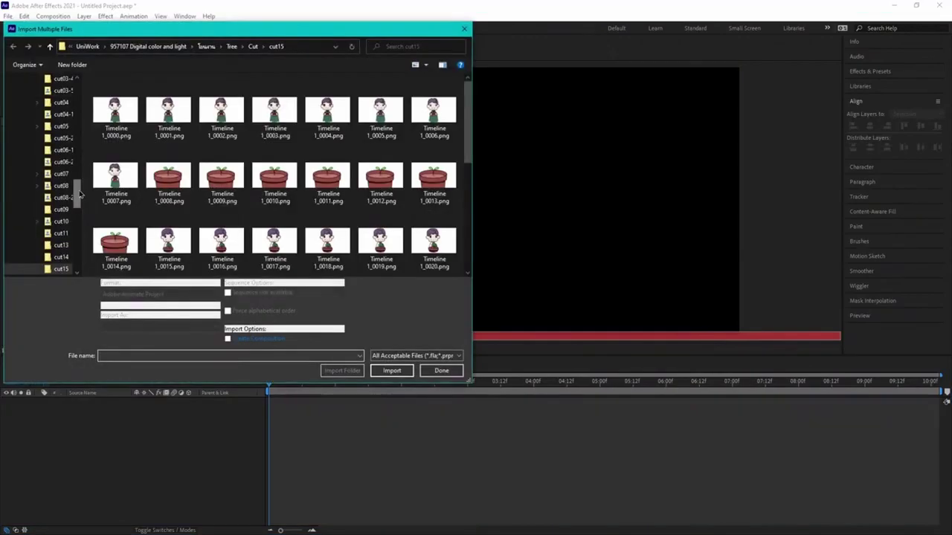
pyautogui.scroll(5, 41, 149)
pyautogui.click(37, 99)
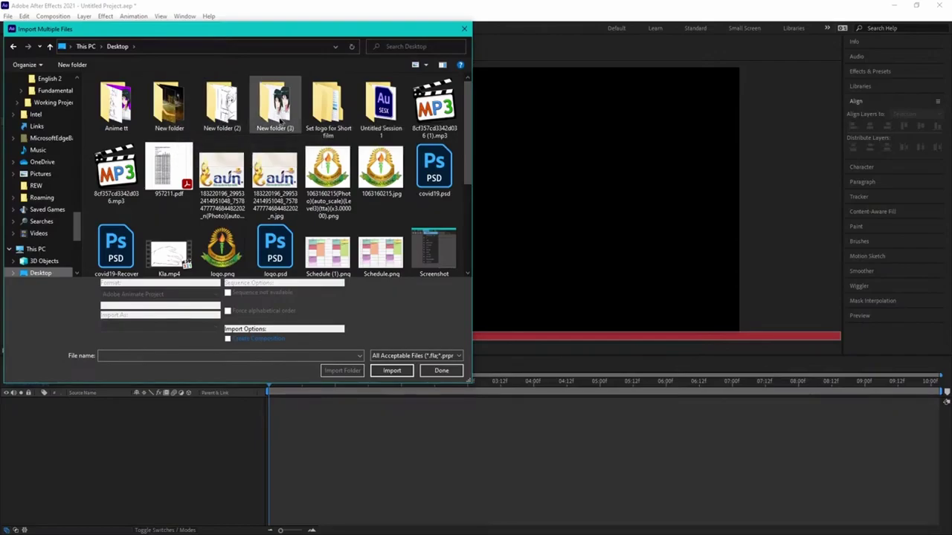
pyautogui.doubleClick(275, 104)
pyautogui.moveTo(221, 111); pyautogui.dragTo(725, 338)
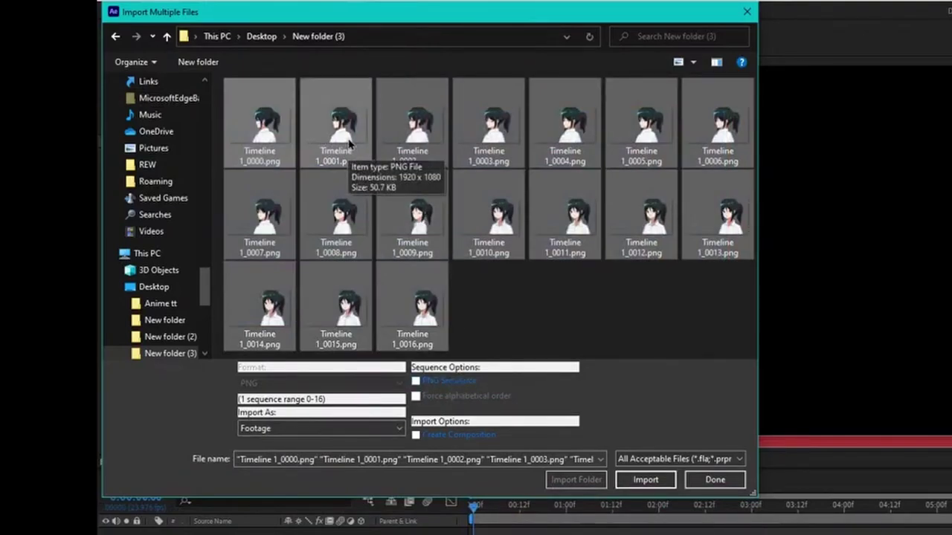
pyautogui.click(645, 480)
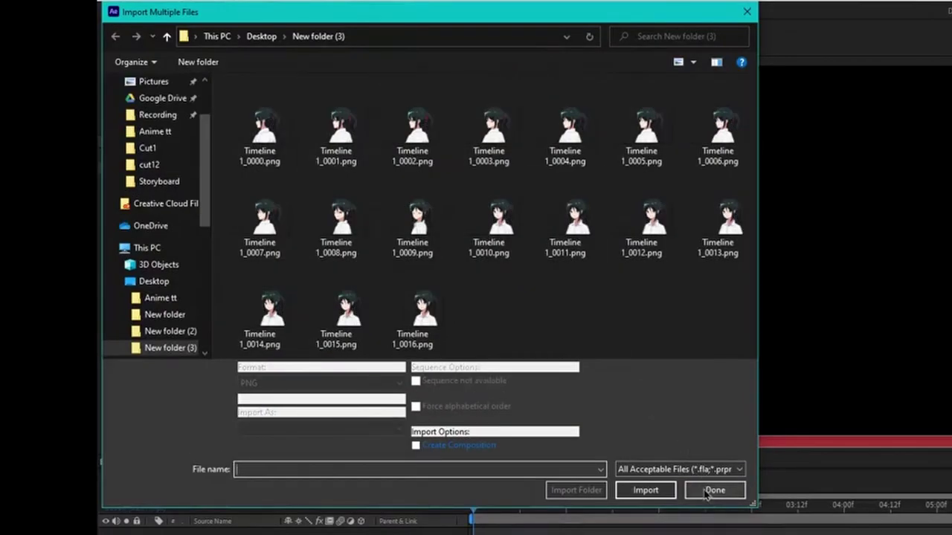
pyautogui.click(714, 490)
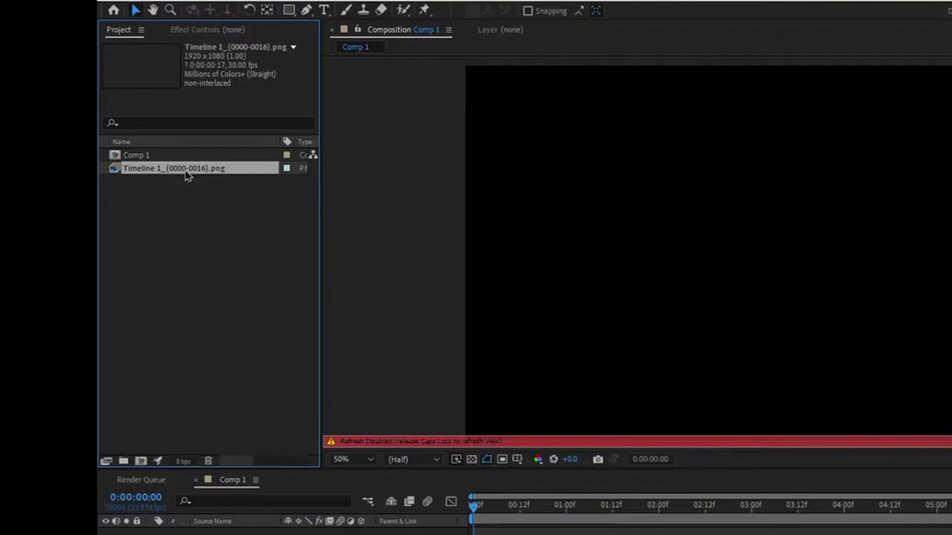
# Step: Add the Timeline 1_{0000-0016}.png sequence at the start of Comp 1 and preview it with viewer refresh enabled
pyautogui.moveTo(185, 174); pyautogui.dragTo(452, 425)
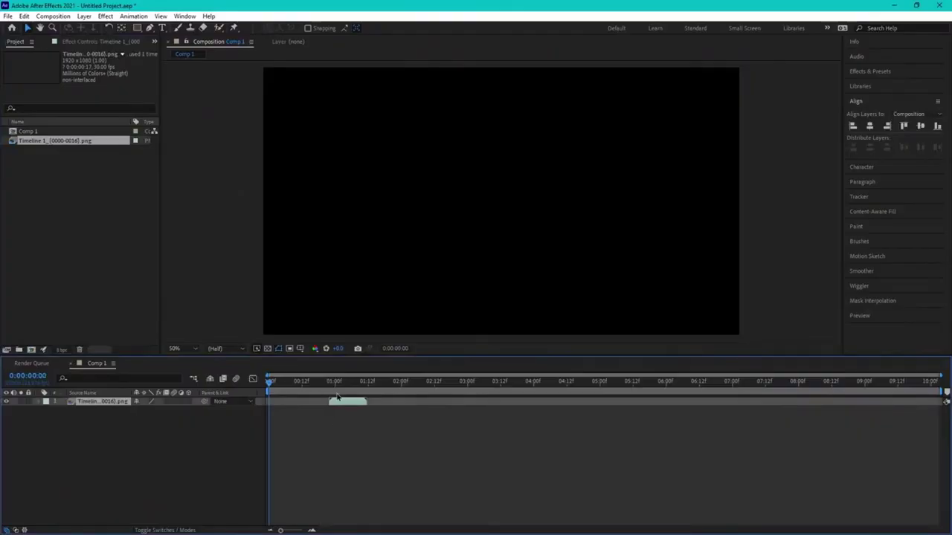
pyautogui.moveTo(572, 534); pyautogui.dragTo(489, 534)
pyautogui.press('capslock')
pyautogui.press('capslock')
pyautogui.moveTo(269, 383)
pyautogui.mouseDown()
pyautogui.moveTo(284, 384)
pyautogui.moveTo(269, 382)
pyautogui.mouseUp()
pyautogui.press('capslock')
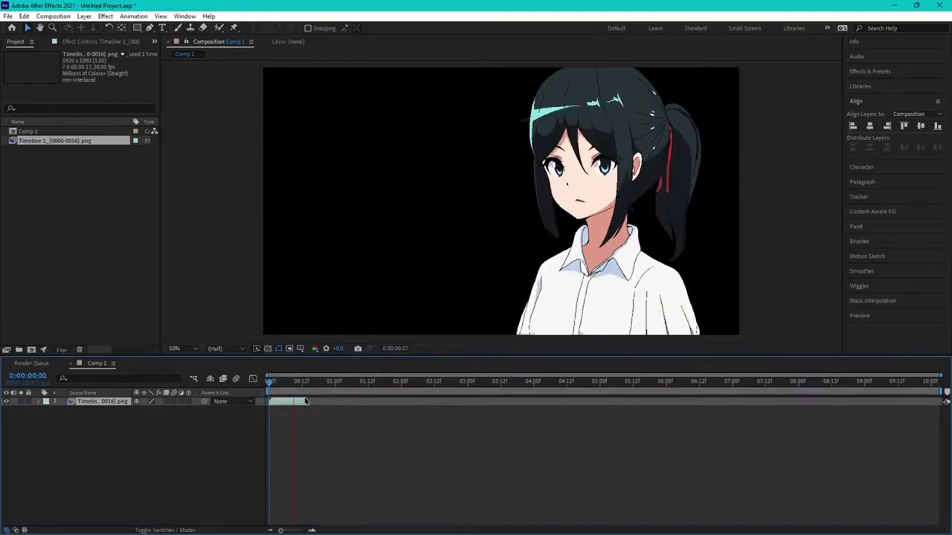
pyautogui.click(304, 401)
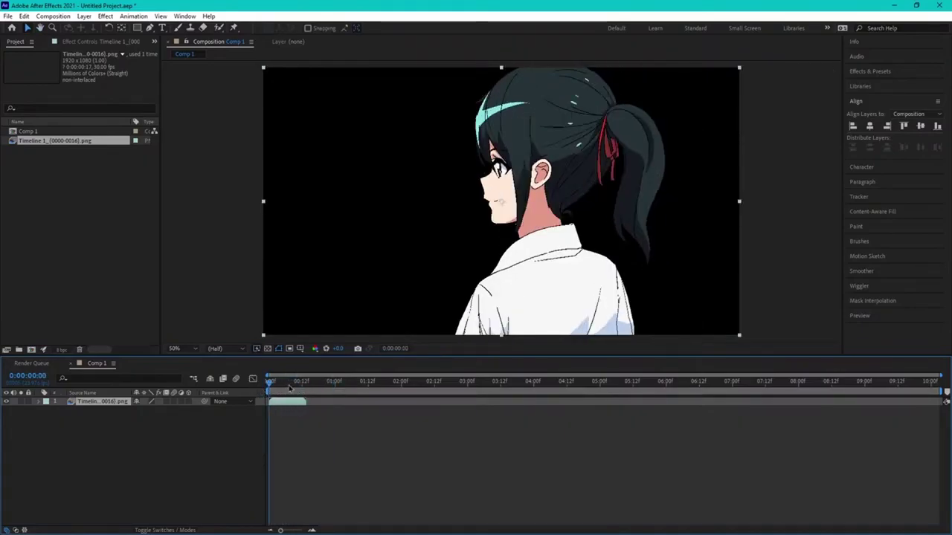
pyautogui.press('space')
pyautogui.press('space')
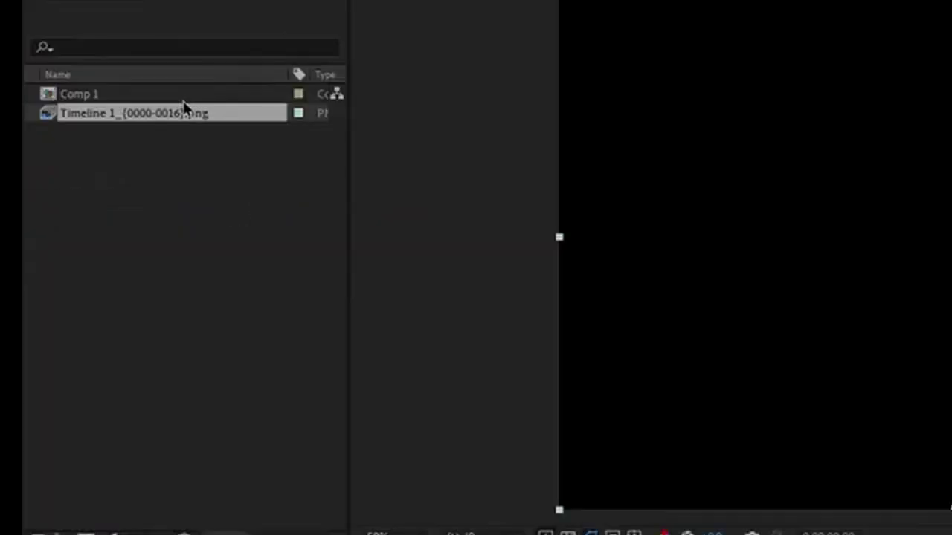
# Step: Interpret the Timeline 1_{0000-0016}.png footage with an assumed frame rate of 8 frames per second
pyautogui.click(201, 327)
pyautogui.click(183, 122)
pyautogui.rightClick(183, 122)
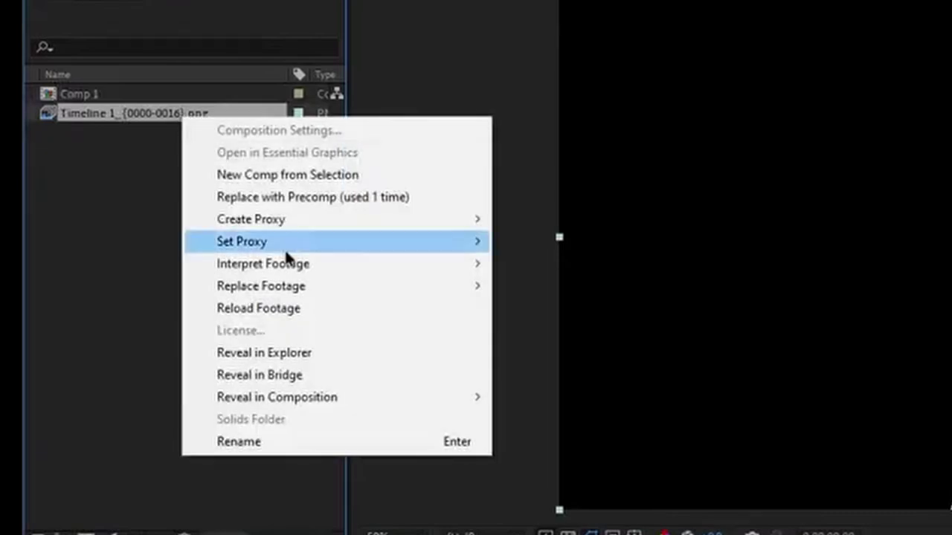
pyautogui.moveTo(290, 271)
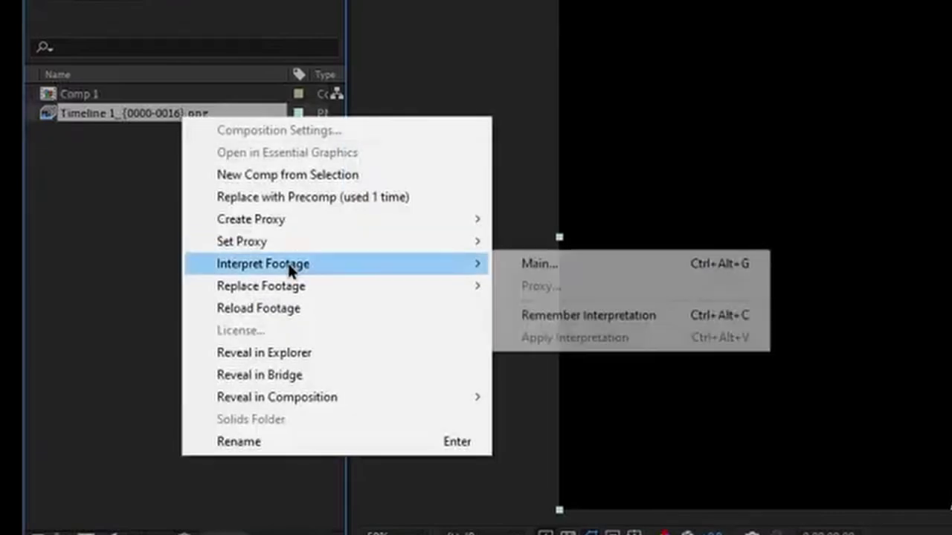
pyautogui.click(539, 264)
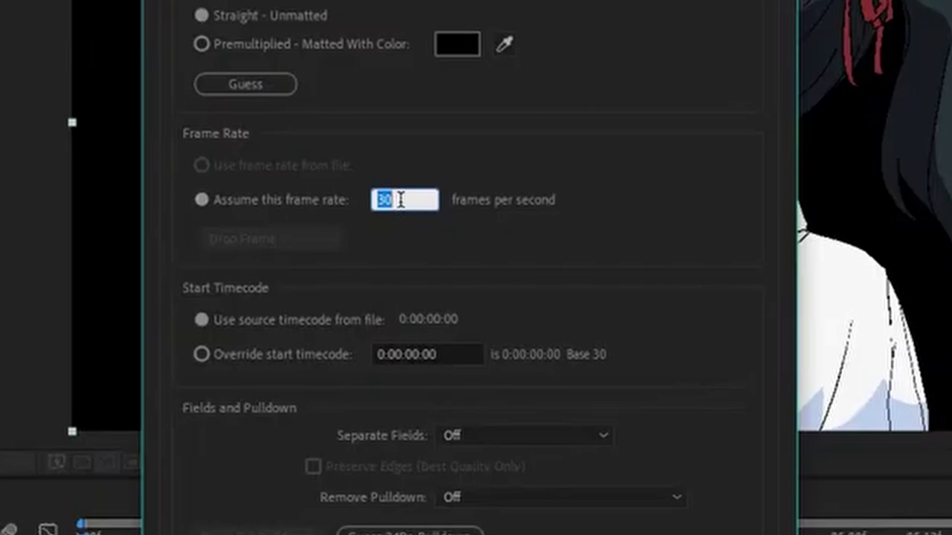
pyautogui.write('8')
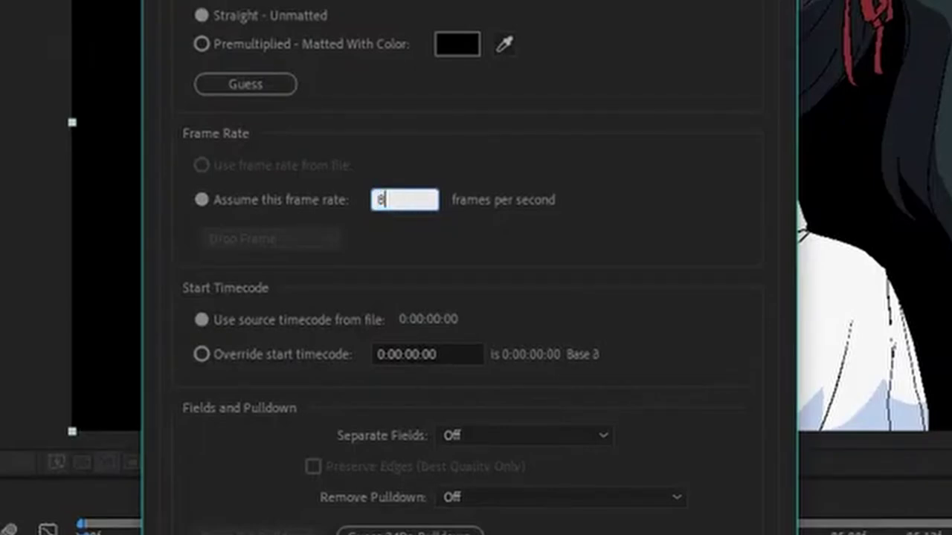
pyautogui.press('Return')
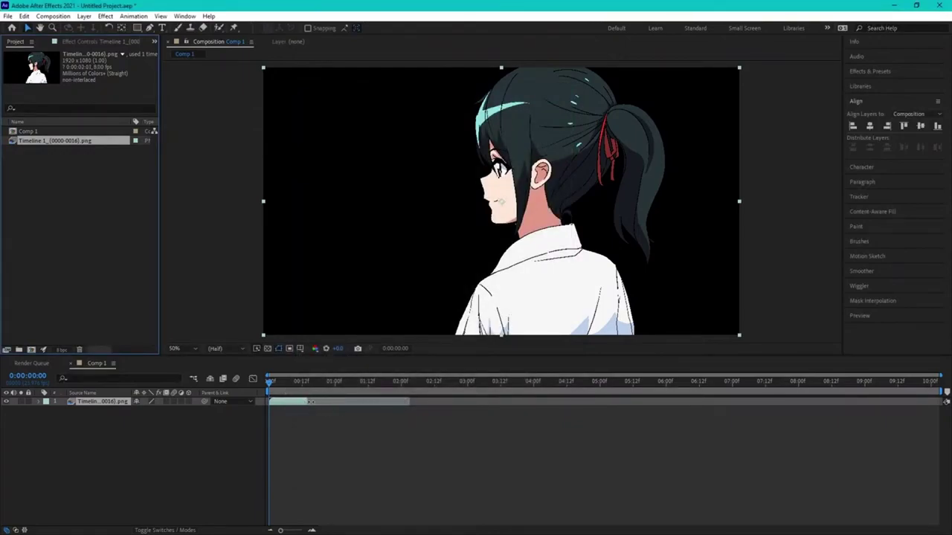
# Step: Extend the sequence layer's out point to the full length of the 8 fps footage and preview the head turn
pyautogui.moveTo(306, 401); pyautogui.dragTo(408, 405)
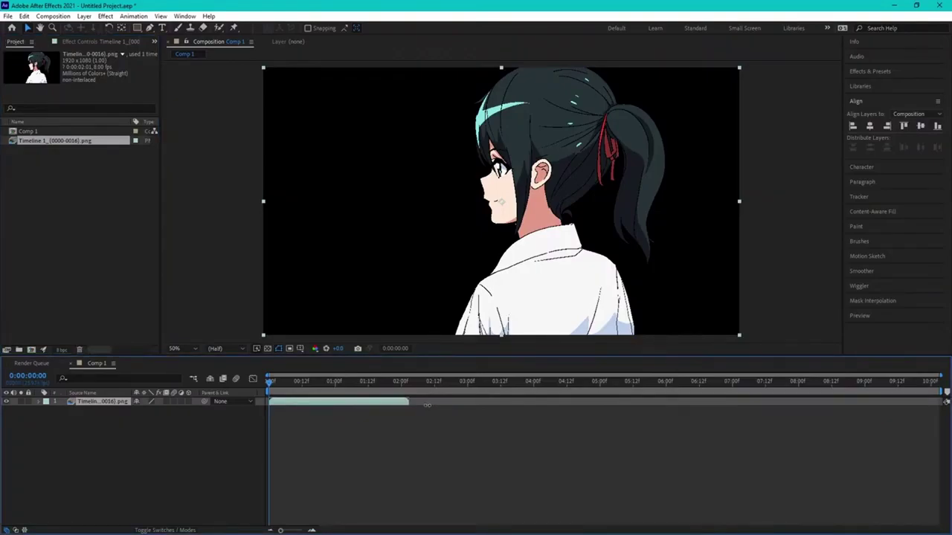
pyautogui.press('space')
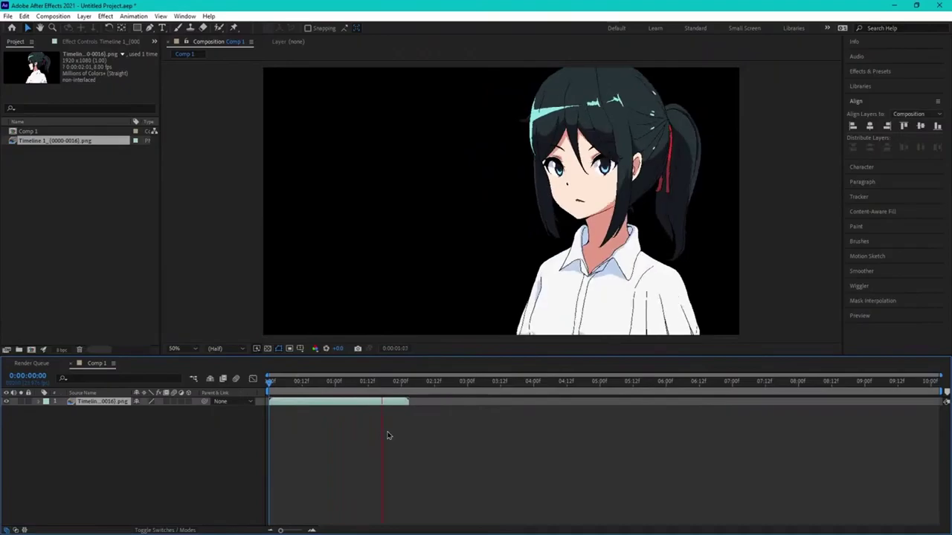
pyautogui.press('space')
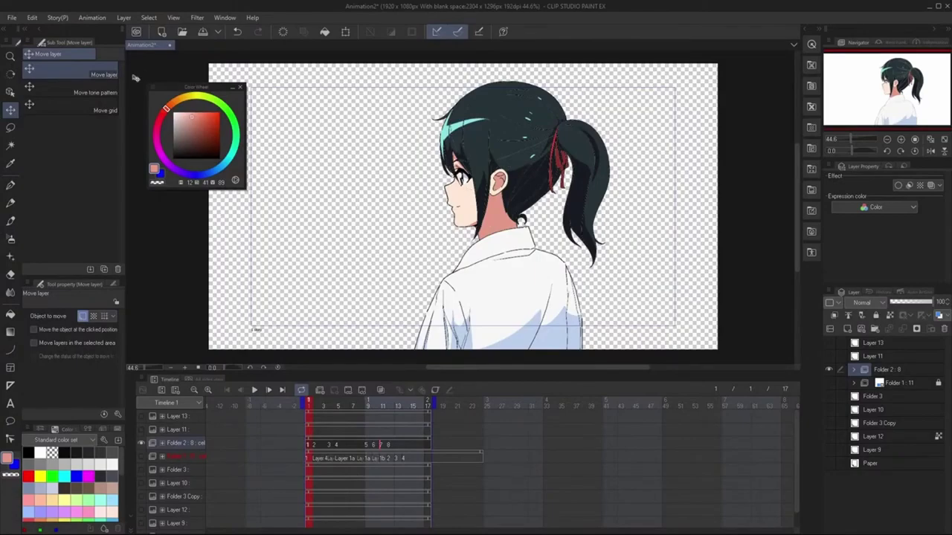
# Step: In Clip Studio Paint, start a single-layer PNG export and create a folder named A inside Anime tt, cut, Cut1
pyautogui.click(12, 18)
pyautogui.moveTo(124, 147)
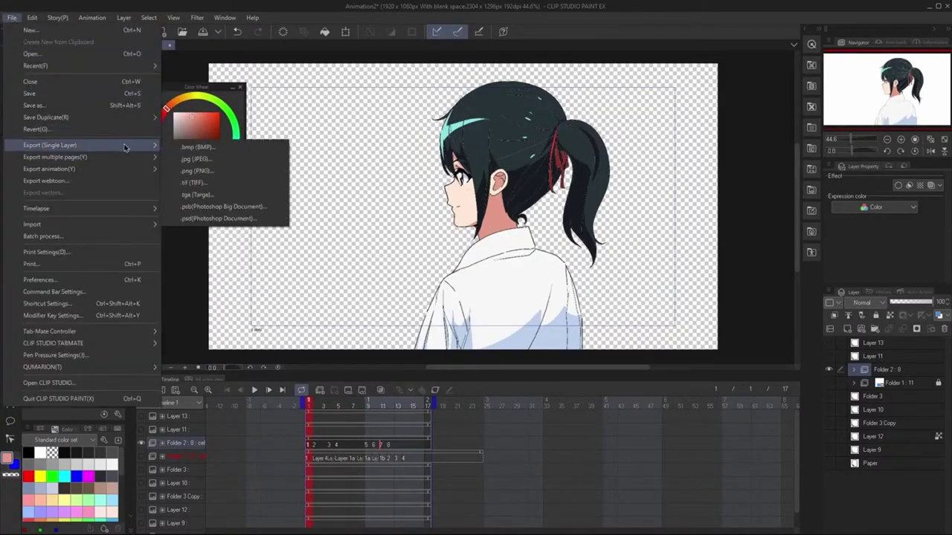
pyautogui.click(197, 170)
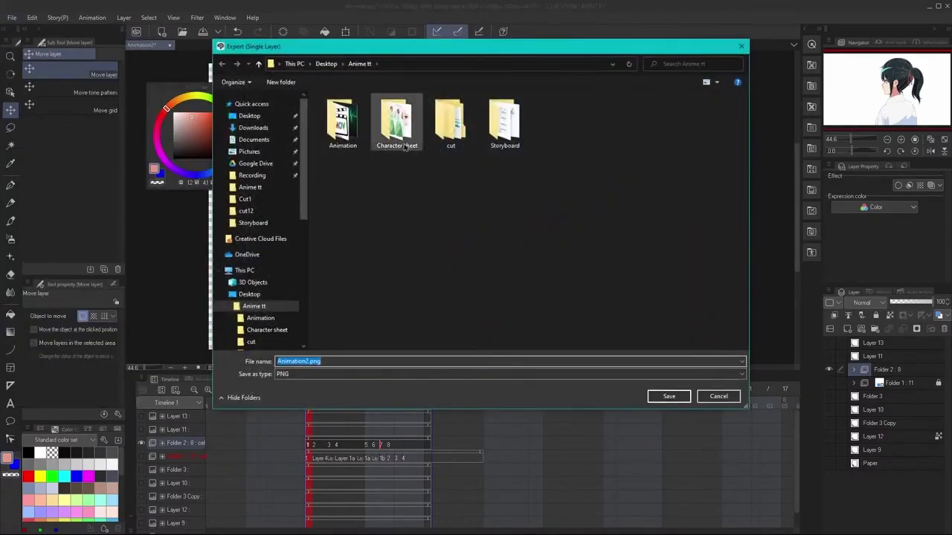
pyautogui.doubleClick(450, 122)
pyautogui.doubleClick(322, 110)
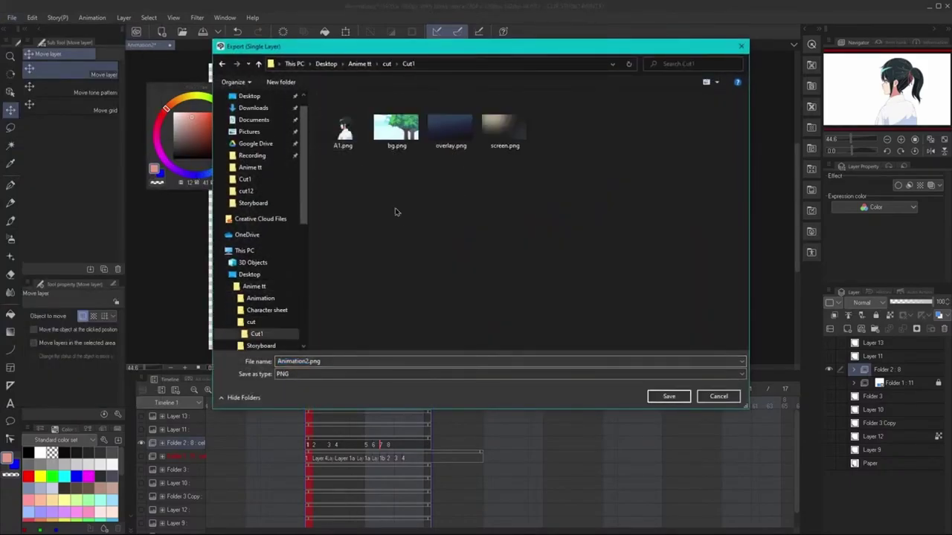
pyautogui.rightClick(404, 215)
pyautogui.moveTo(475, 327)
pyautogui.click(525, 324)
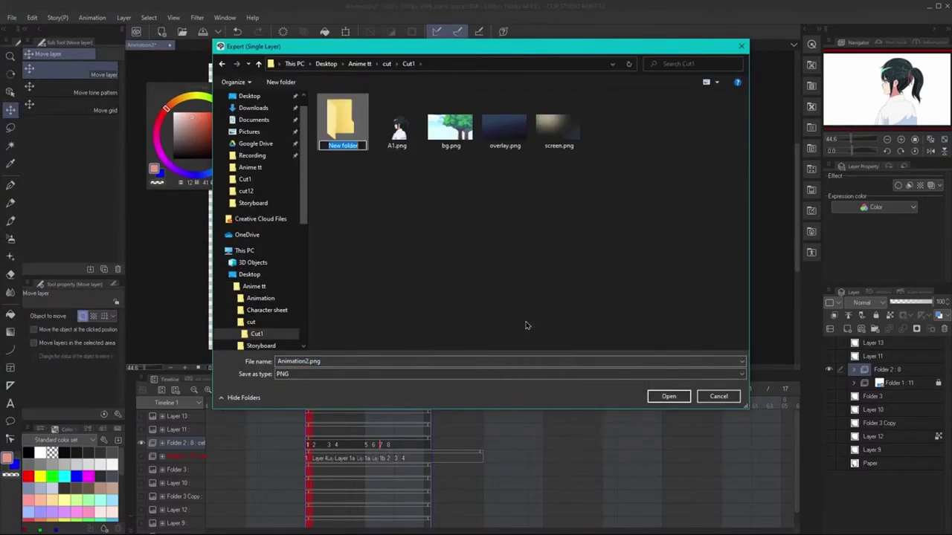
pyautogui.write('A')
pyautogui.press('Return')
# Step: Export the current drawing as the PNG file A1 into folder A, without replacing the existing A1.png in Cut1
pyautogui.click(376, 362)
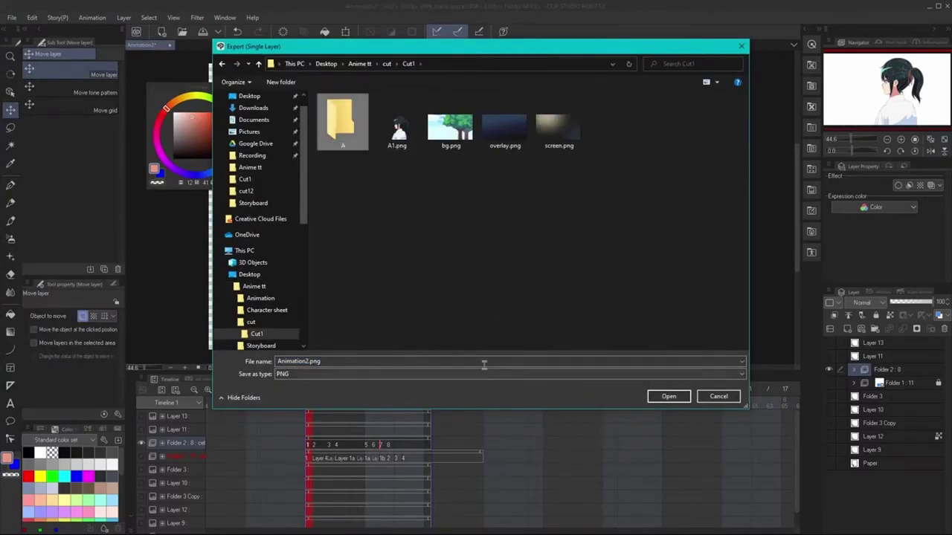
pyautogui.write('A')
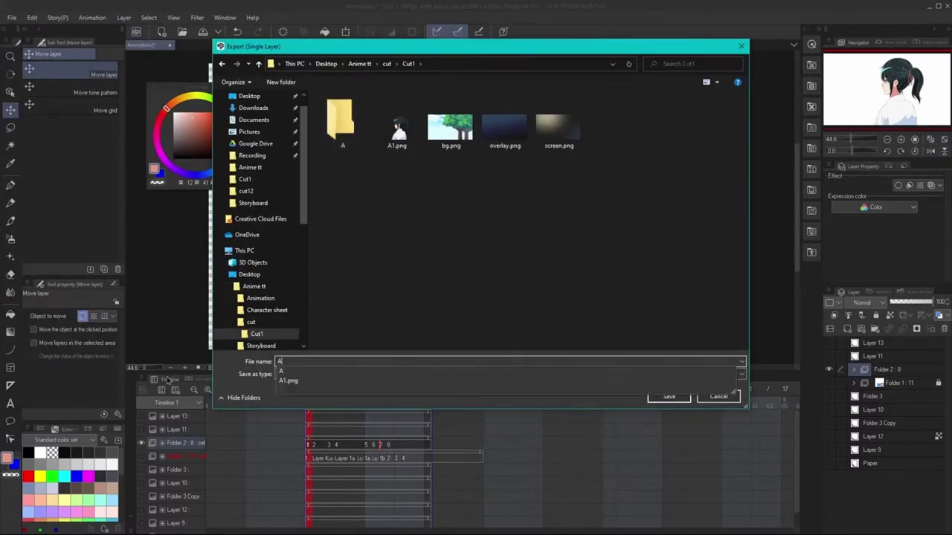
pyautogui.write('1')
pyautogui.press('Return')
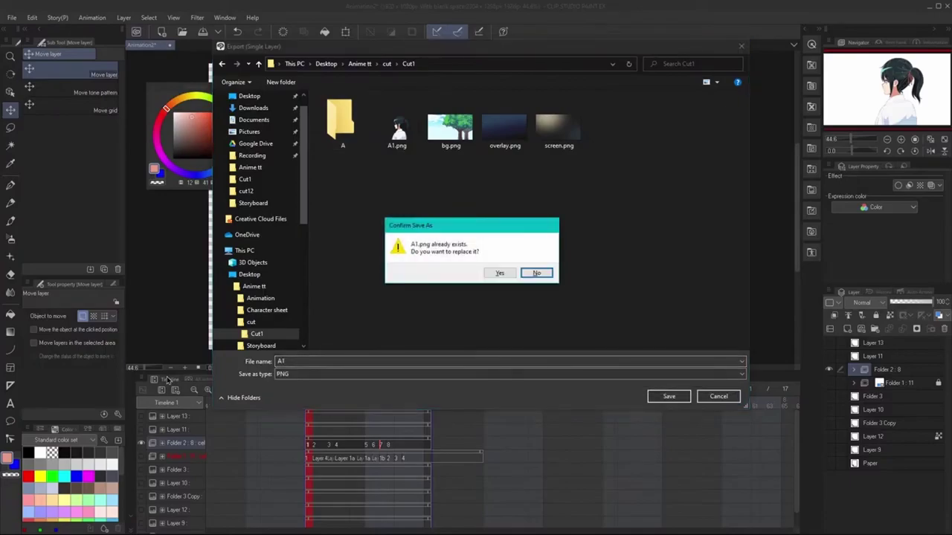
pyautogui.click(537, 273)
pyautogui.doubleClick(343, 125)
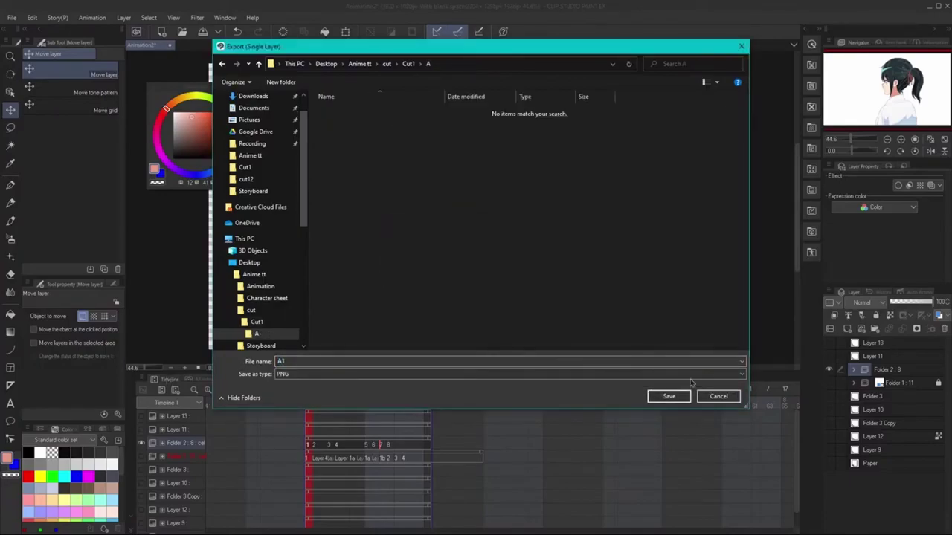
pyautogui.click(668, 395)
pyautogui.click(541, 162)
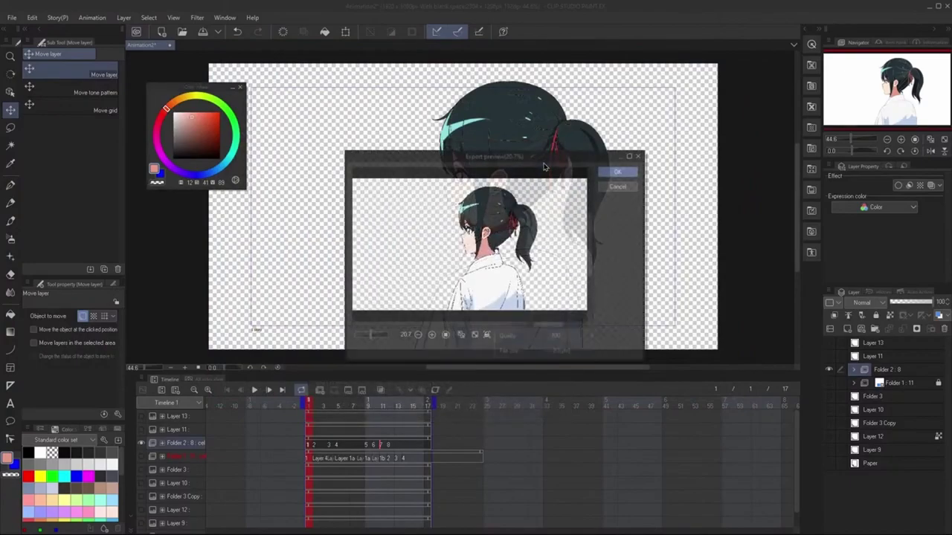
pyautogui.click(614, 174)
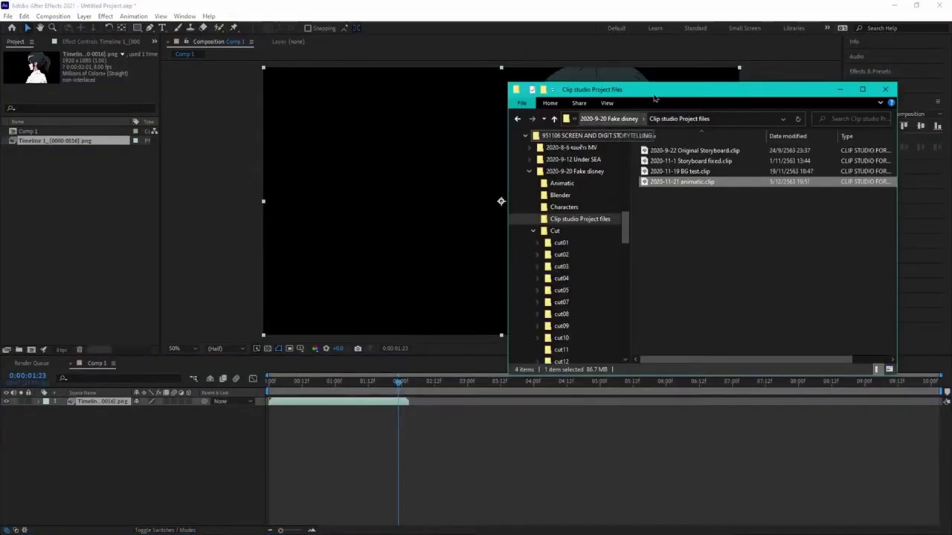
# Step: Browse to the Desktop folder Anime tt, cut, Cut1, A and check the exported drawing
pyautogui.moveTo(626, 227); pyautogui.dragTo(625, 155)
pyautogui.click(563, 158)
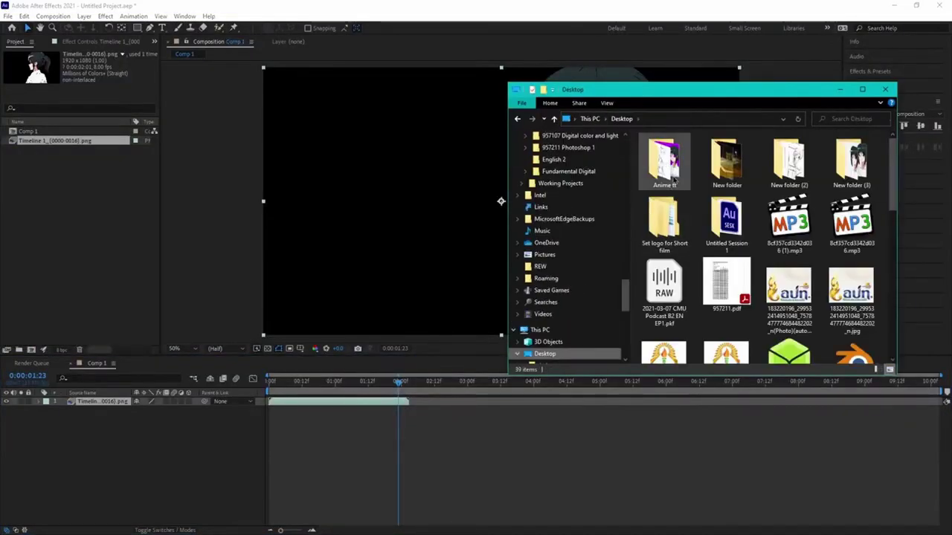
pyautogui.doubleClick(673, 178)
pyautogui.doubleClick(791, 159)
pyautogui.doubleClick(678, 157)
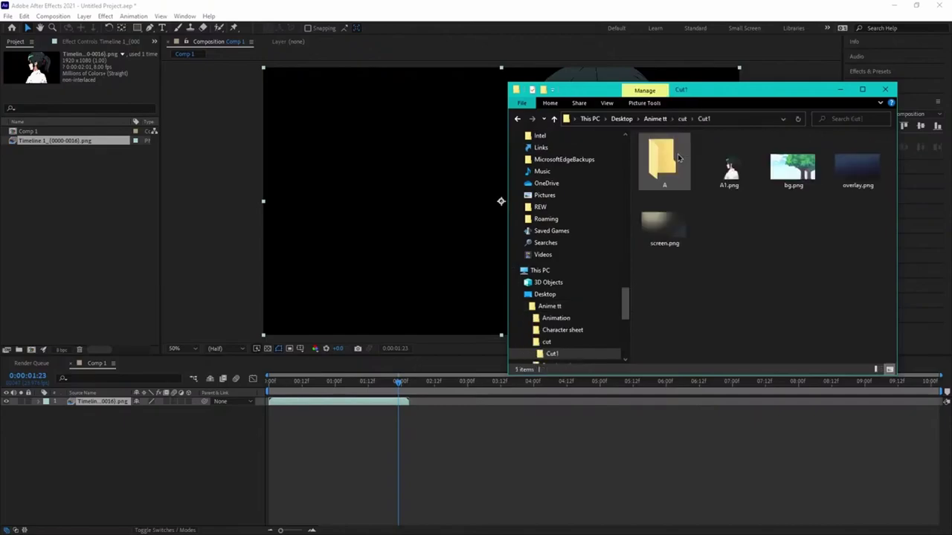
pyautogui.doubleClick(672, 159)
pyautogui.click(652, 188)
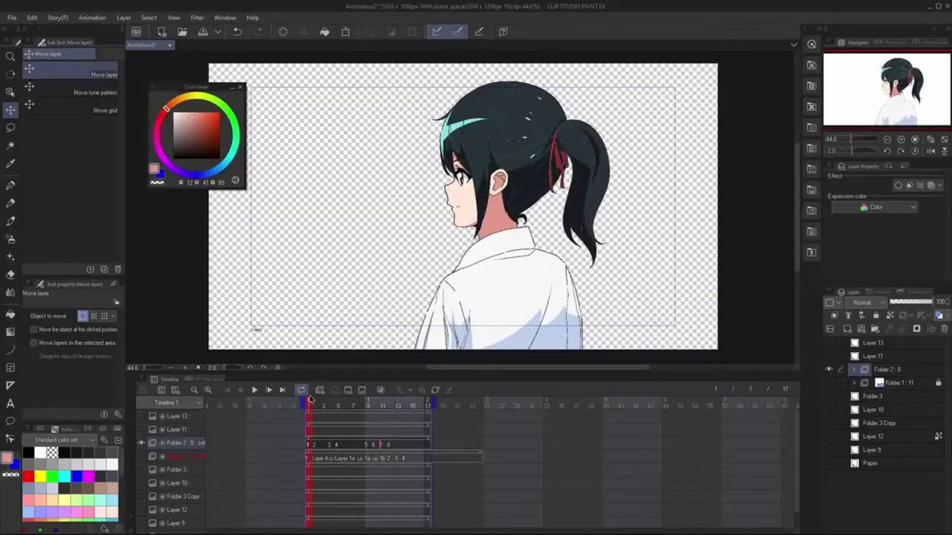
# Step: In Clip Studio Paint, move to frame 2 and try to export its drawing as a single-layer PNG
pyautogui.click(317, 408)
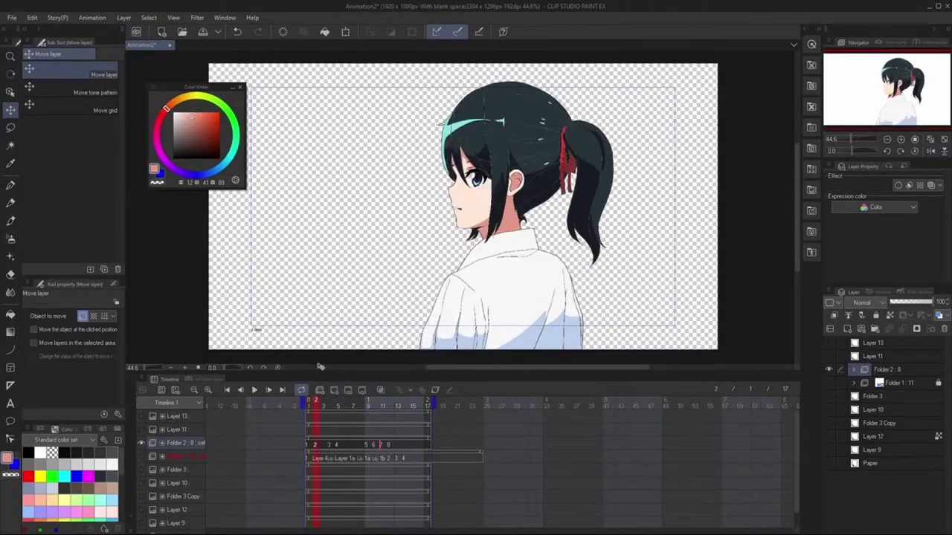
pyautogui.click(12, 17)
pyautogui.moveTo(90, 146)
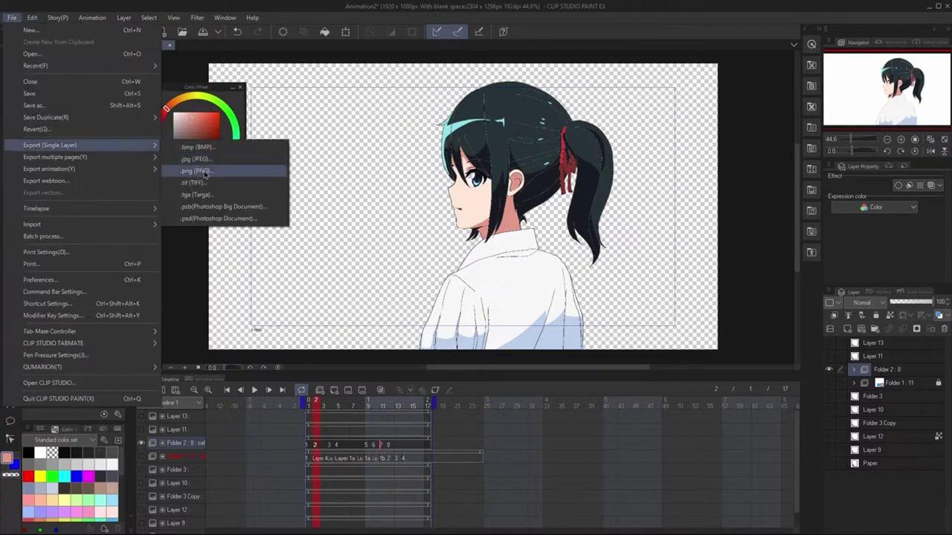
pyautogui.click(195, 166)
pyautogui.doubleClick(446, 123)
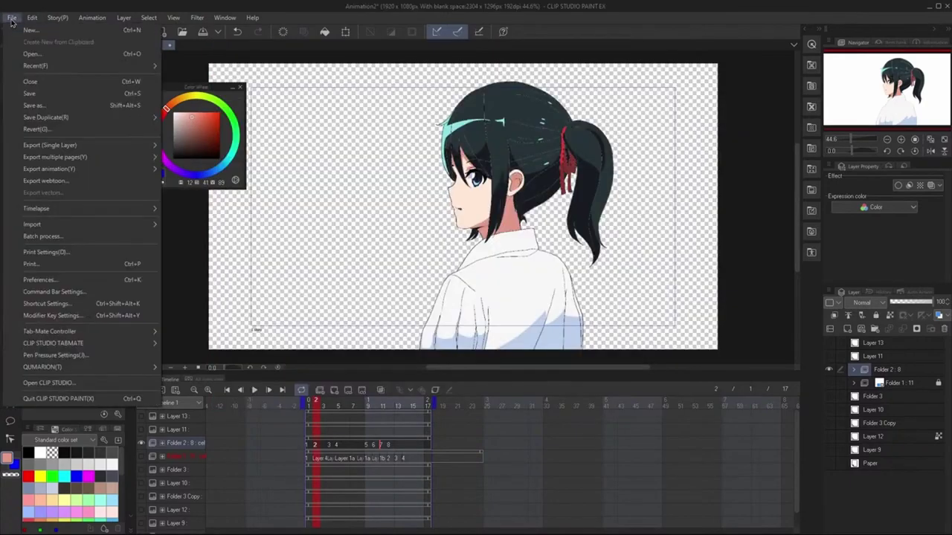
pyautogui.moveTo(119, 160)
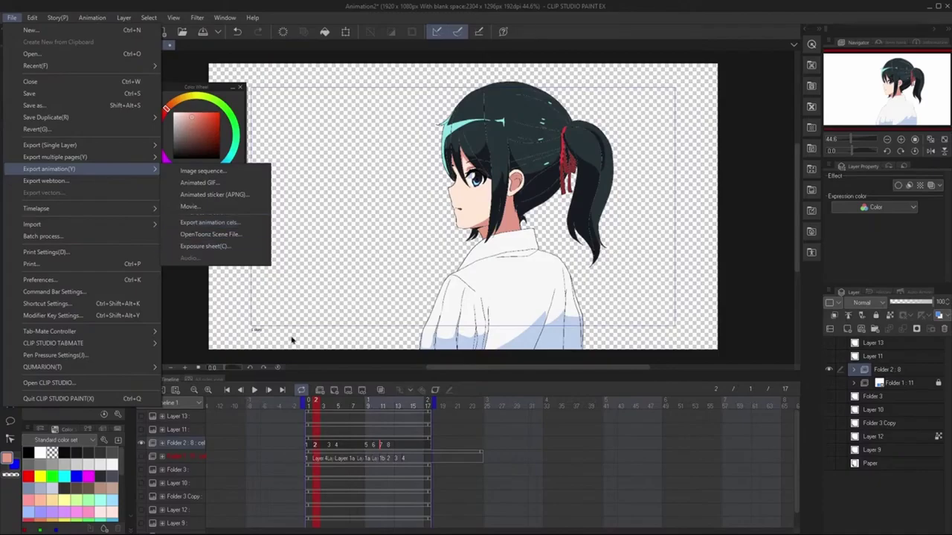
pyautogui.click(353, 447)
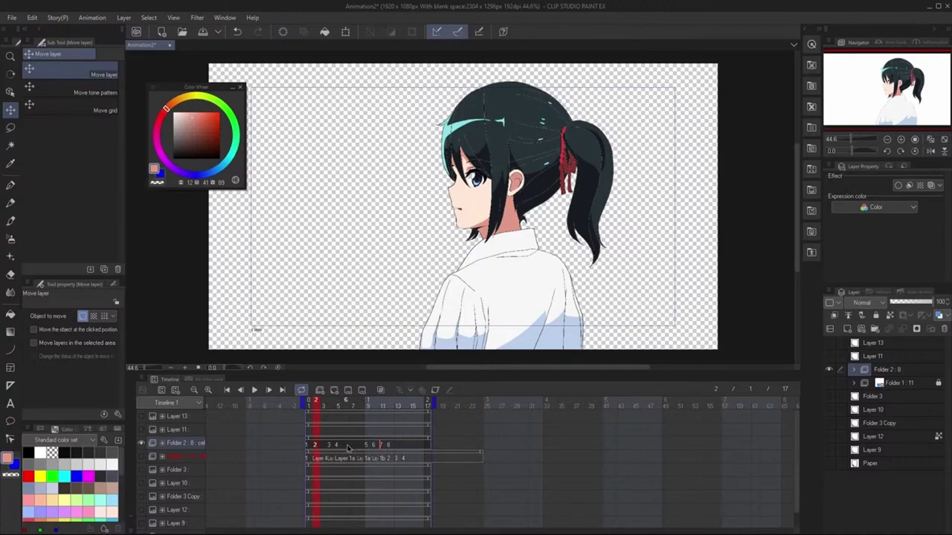
pyautogui.click(12, 17)
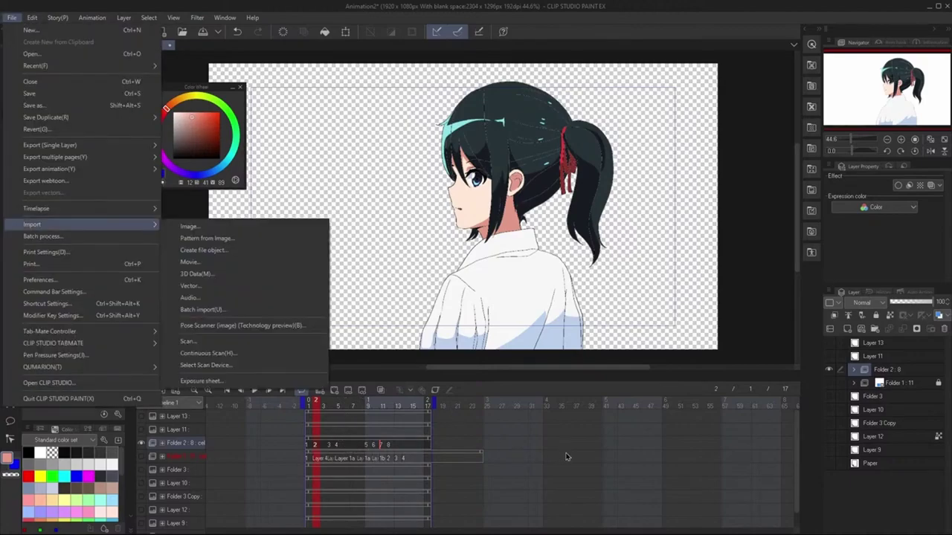
pyautogui.click(573, 450)
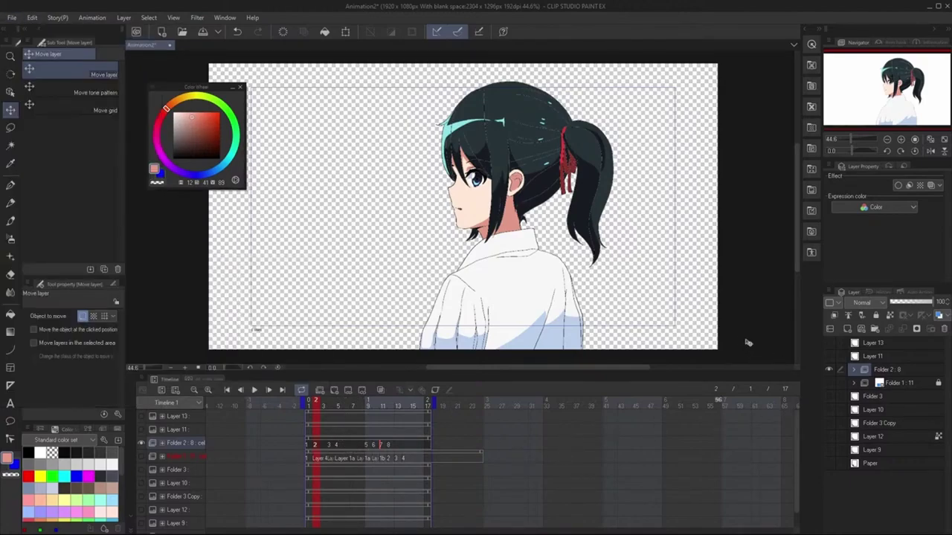
# Step: Switch the visibility of Folder 2 off and on, and briefly show the Paper layer before hiding it again
pyautogui.click(831, 369)
pyautogui.click(831, 370)
pyautogui.click(831, 371)
pyautogui.click(831, 371)
pyautogui.click(831, 371)
pyautogui.click(831, 372)
pyautogui.click(830, 465)
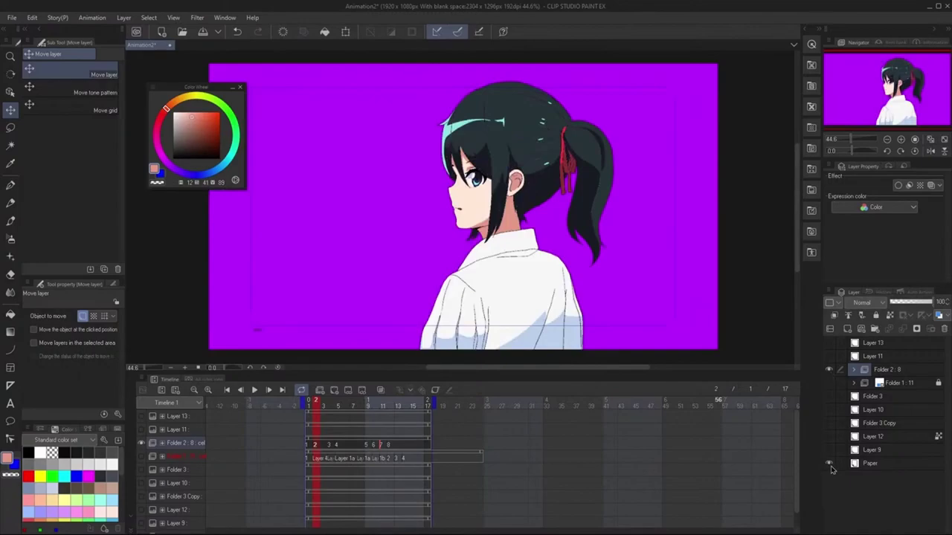
pyautogui.click(830, 465)
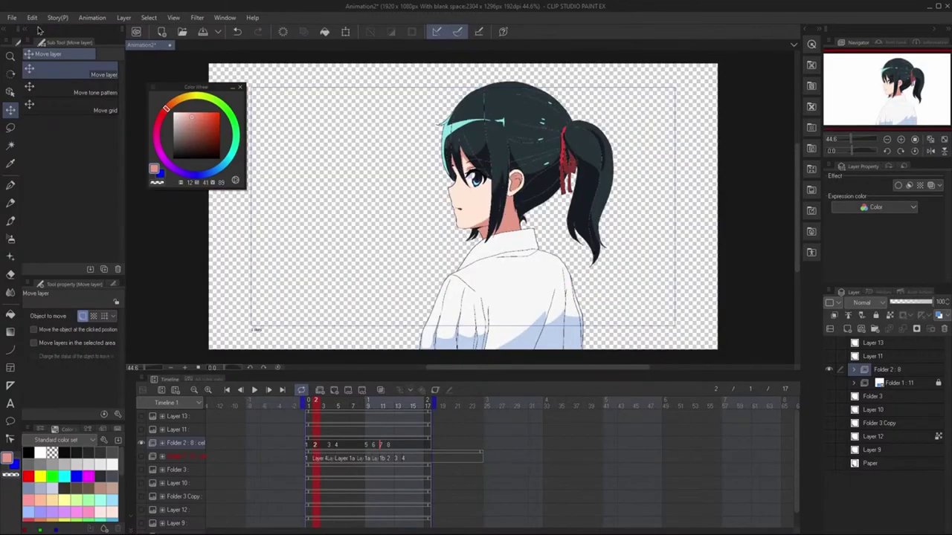
# Step: Start an animation cel export, set the file format to PNG, and try exporting as Animation2 in New folder (4)
pyautogui.click(12, 17)
pyautogui.moveTo(108, 171)
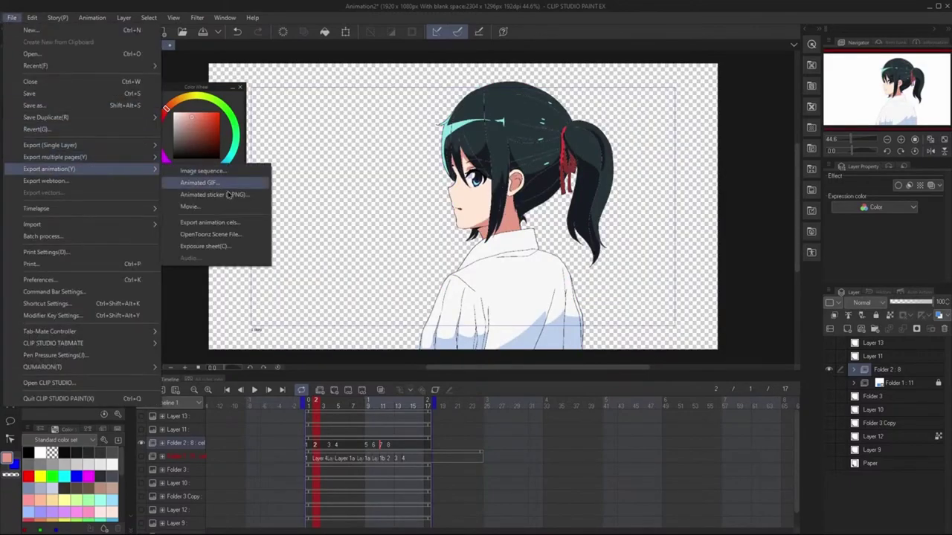
pyautogui.click(209, 222)
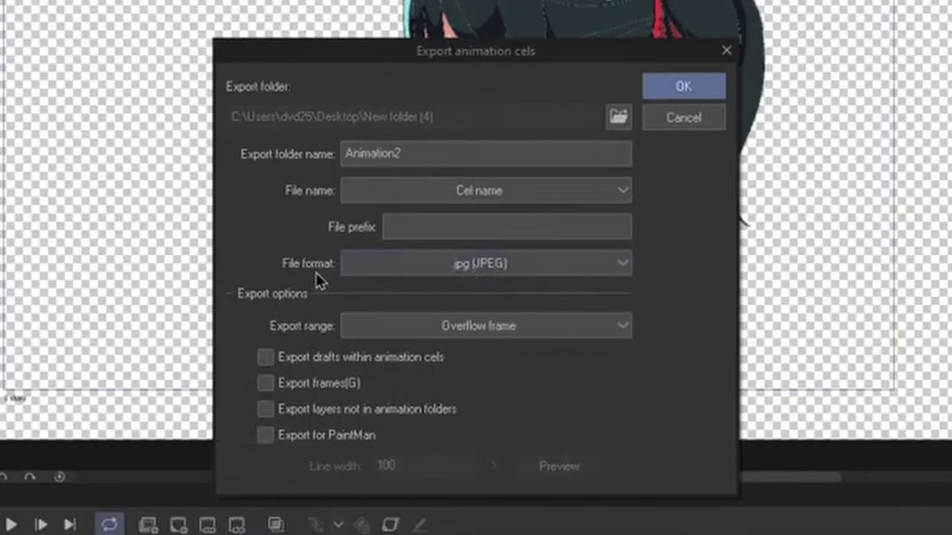
pyautogui.click(452, 270)
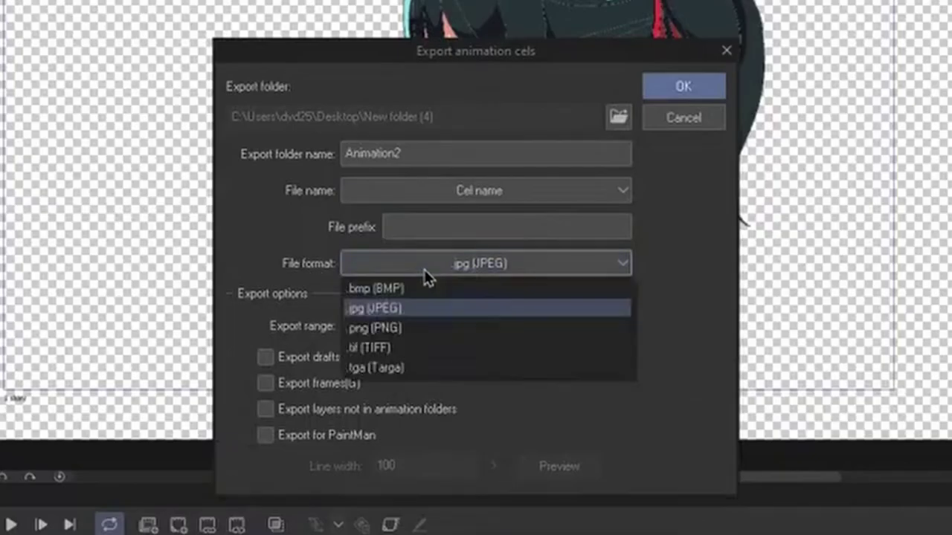
pyautogui.click(414, 330)
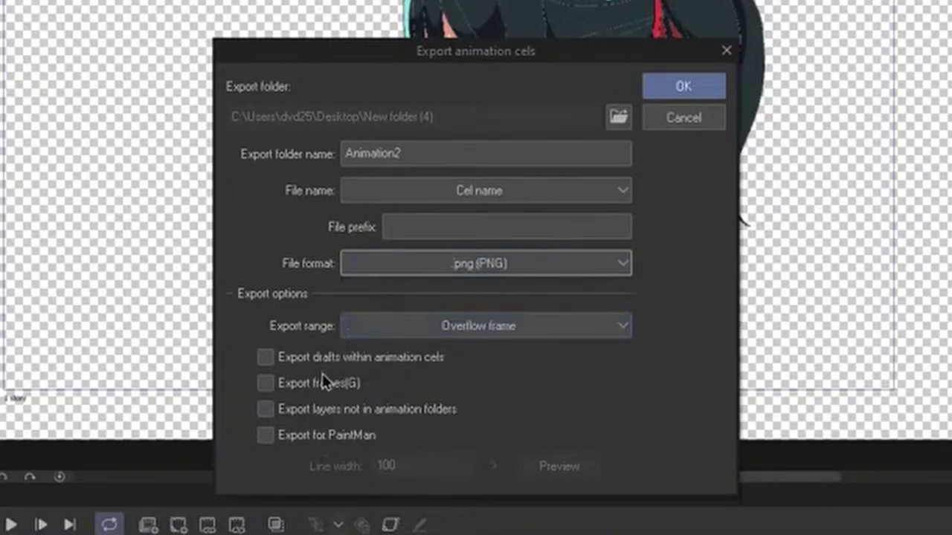
pyautogui.click(671, 87)
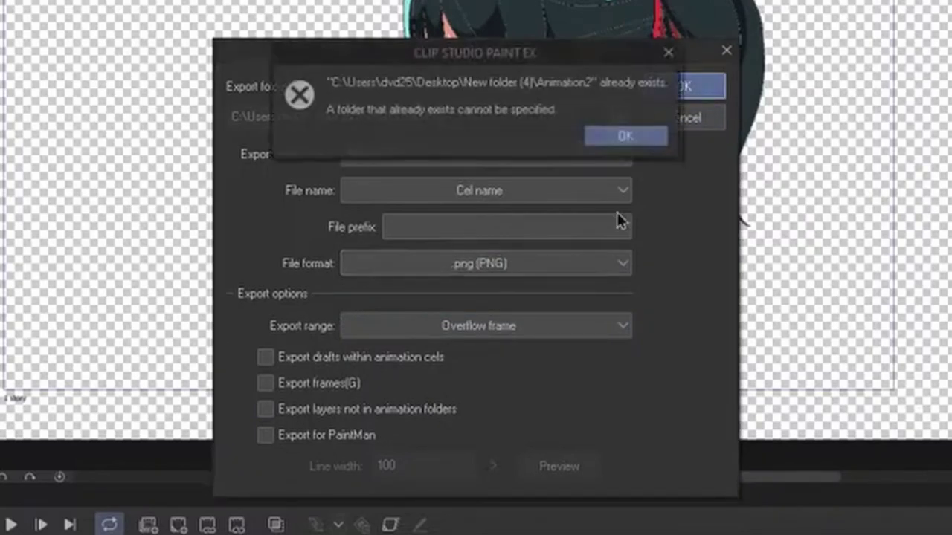
pyautogui.click(623, 137)
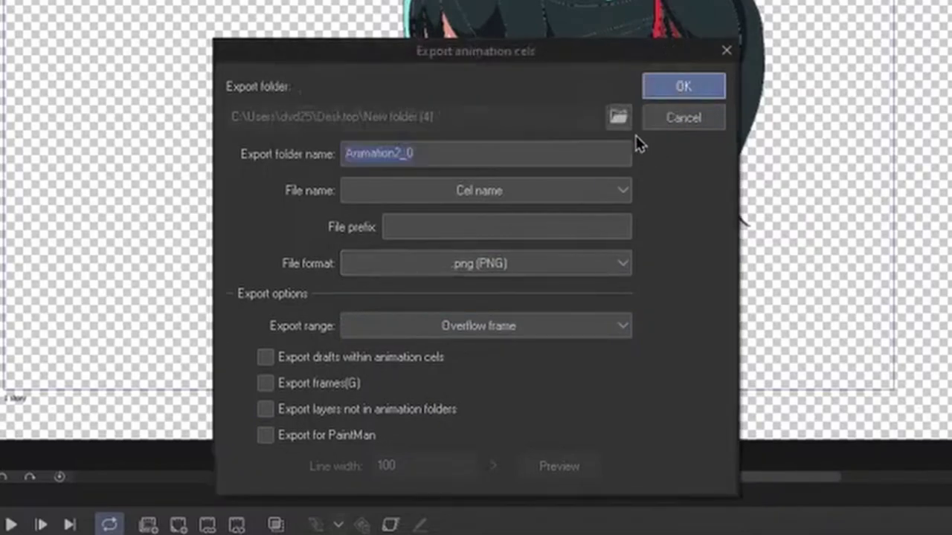
# Step: Create a new Desktop folder as the cel export destination and set the export range to Entire canvas
pyautogui.click(618, 110)
pyautogui.click(396, 331)
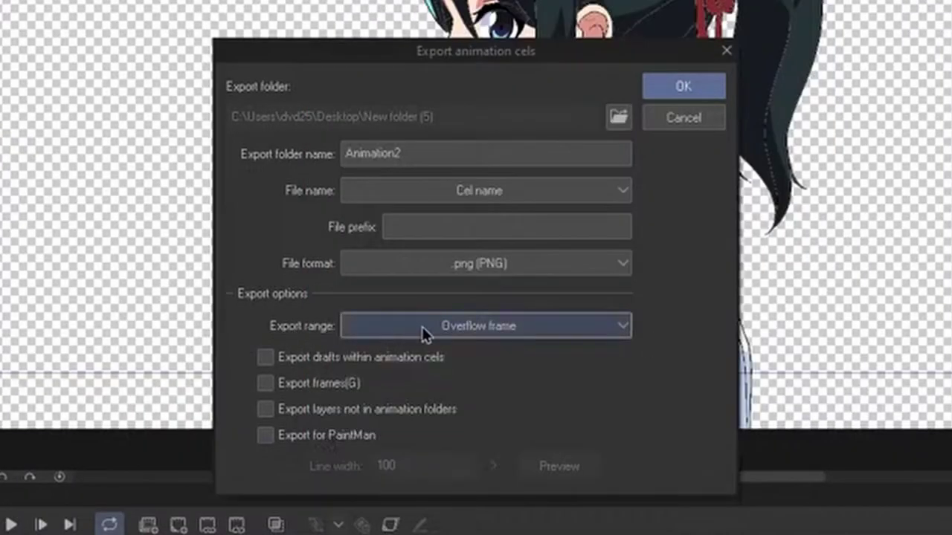
pyautogui.click(424, 332)
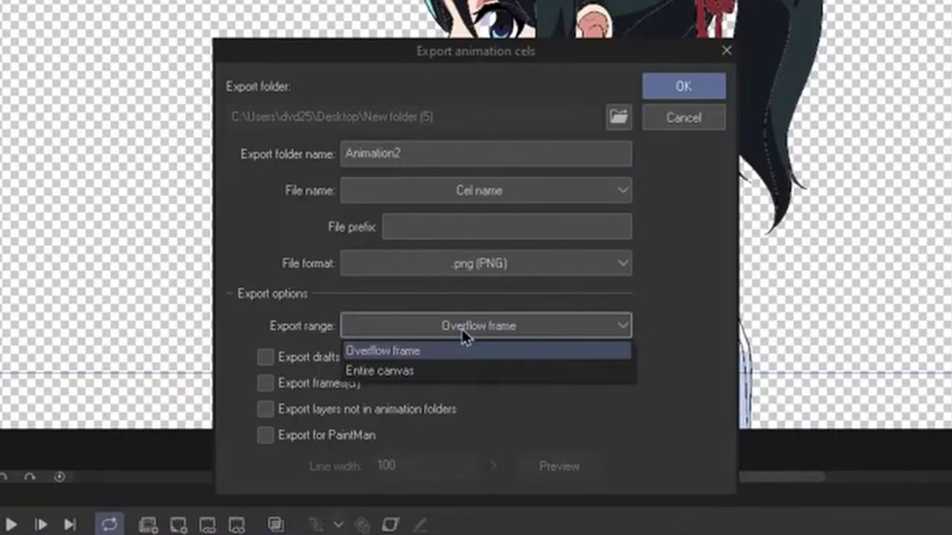
pyautogui.click(408, 370)
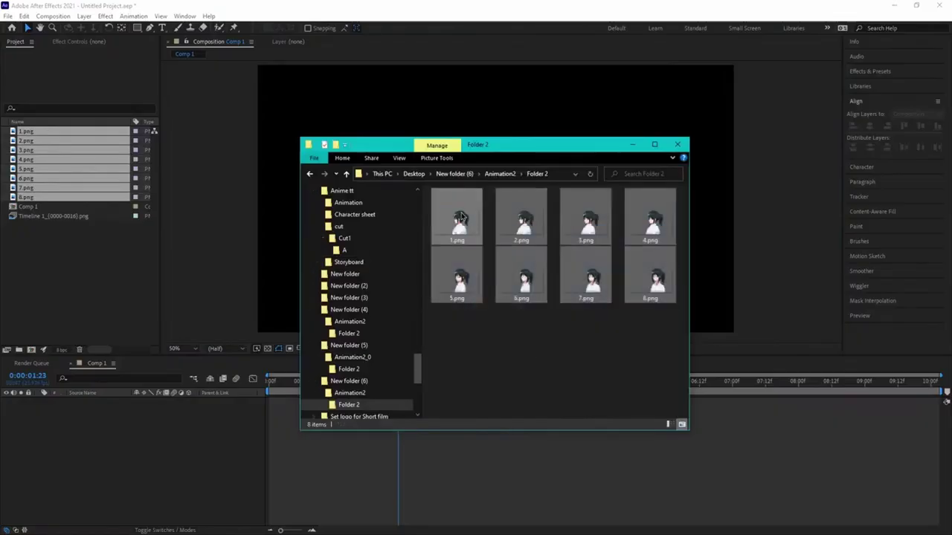
# Step: In After Effects, add the imported cels 1.png to 8.png to the Comp 1 timeline and return to frame 0
pyautogui.moveTo(461, 216); pyautogui.dragTo(313, 435)
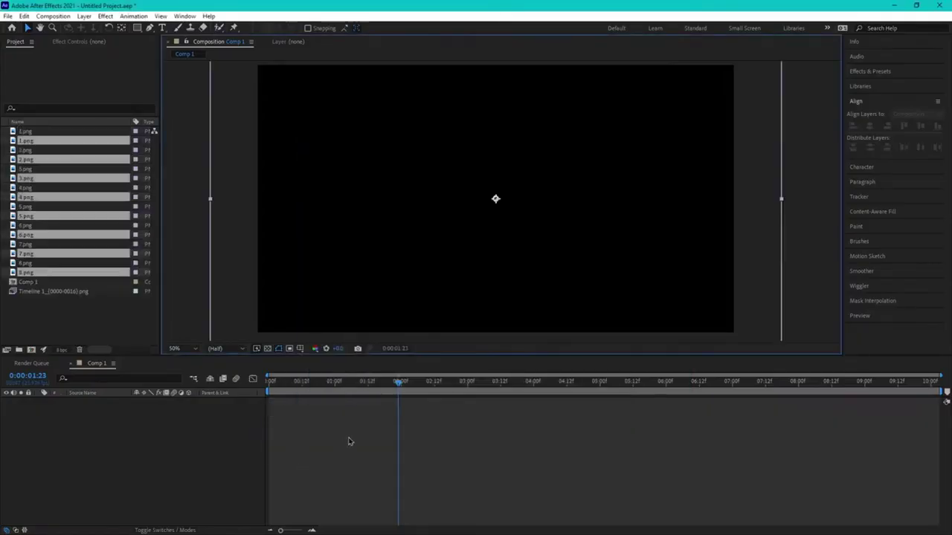
pyautogui.moveTo(287, 386); pyautogui.dragTo(213, 402)
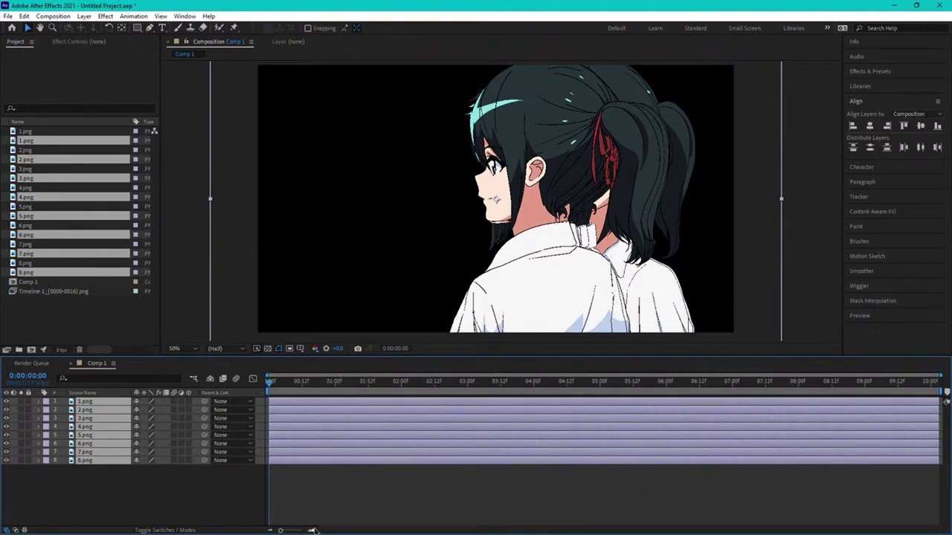
# Step: Split all eight cel layers at frame 3 and delete the portions after the split
pyautogui.click(312, 531)
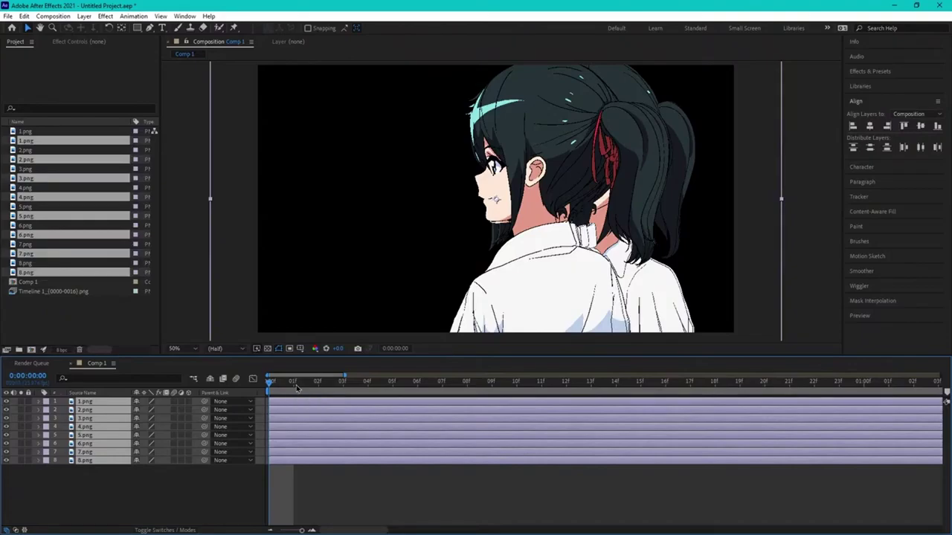
pyautogui.click(295, 384)
pyautogui.click(317, 384)
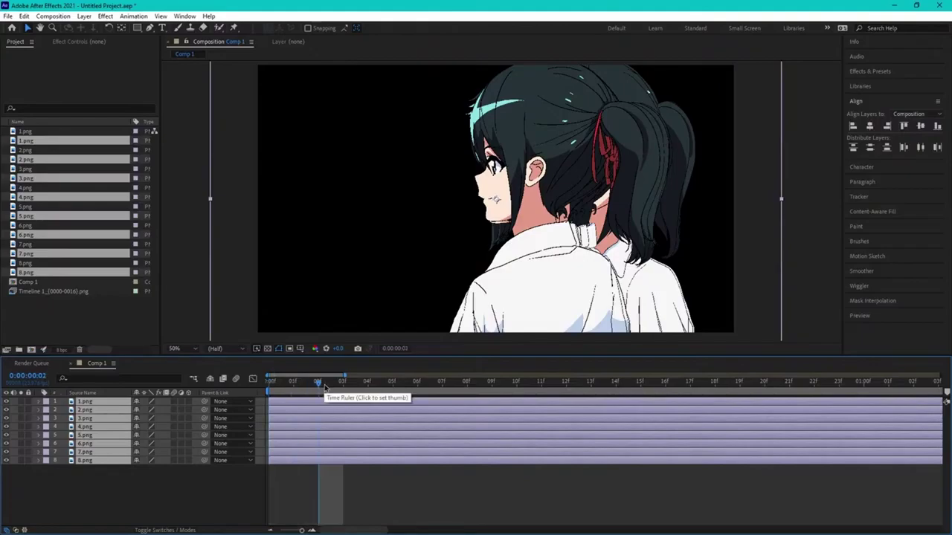
pyautogui.click(343, 384)
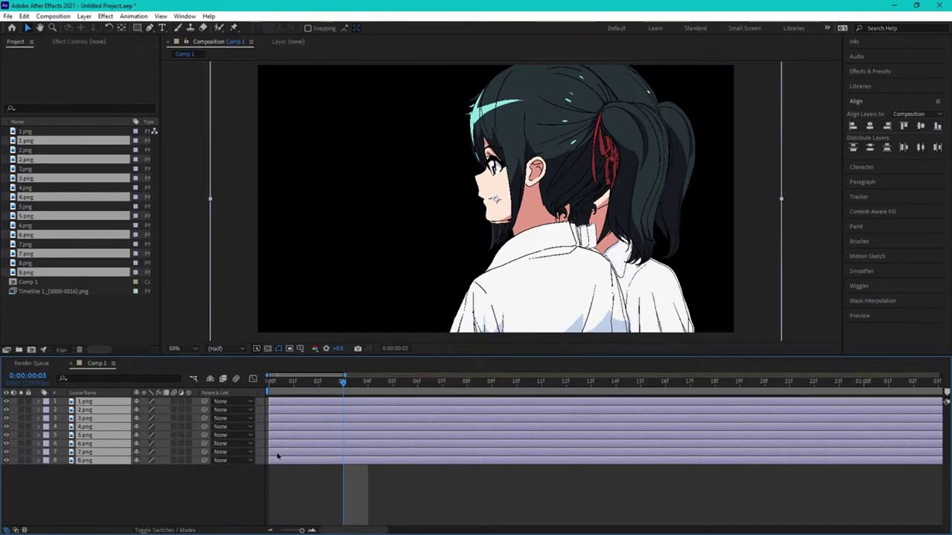
pyautogui.hotkey('ctrl', 'shift', 'd')
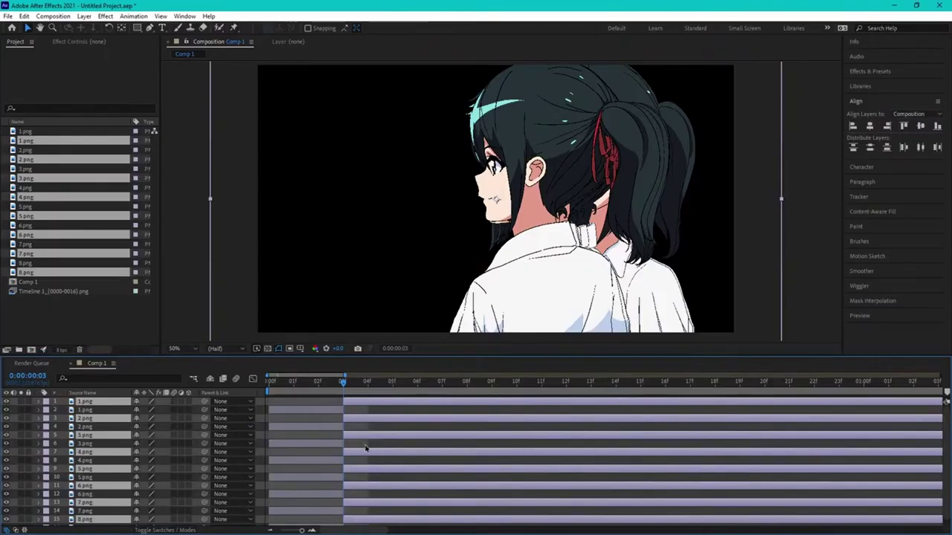
pyautogui.hotkey('ctrl', 'z')
pyautogui.click(23, 15)
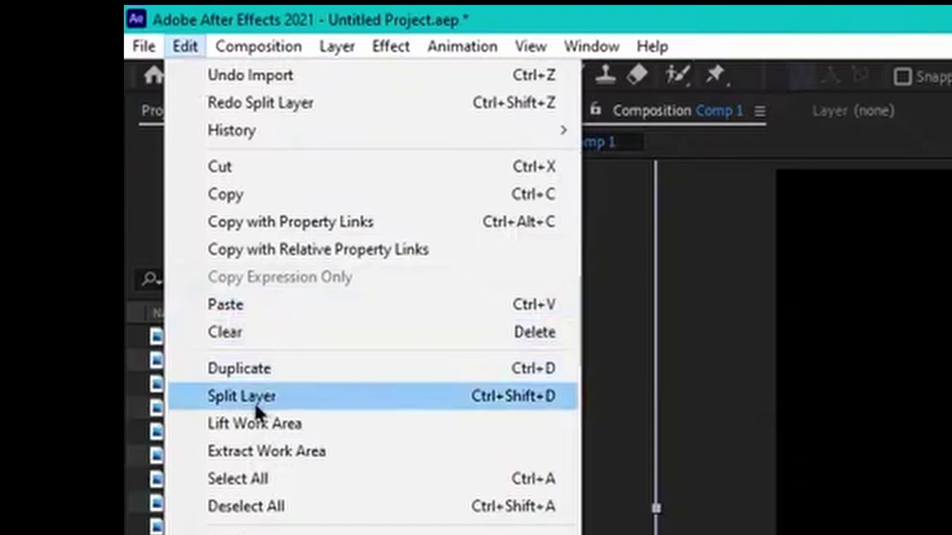
pyautogui.click(254, 401)
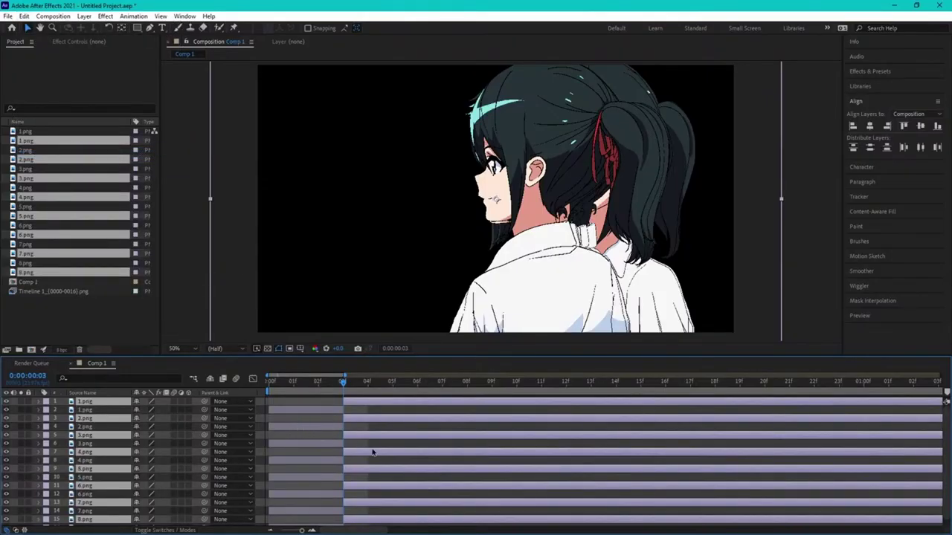
pyautogui.scroll(-1, 373, 452)
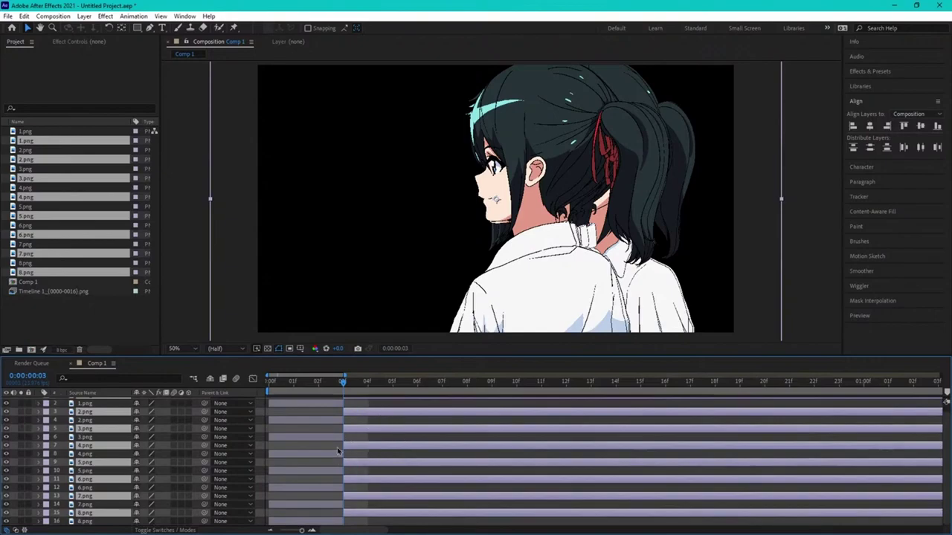
pyautogui.press('Delete')
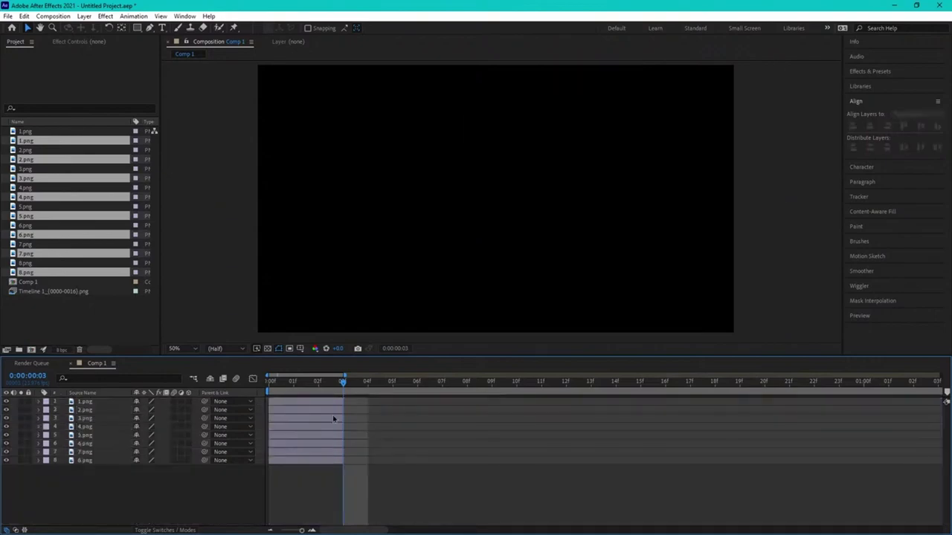
# Step: Try staggering layers 2.png to 8.png by hand at three-frame intervals, and undo the layer moves
pyautogui.press('space')
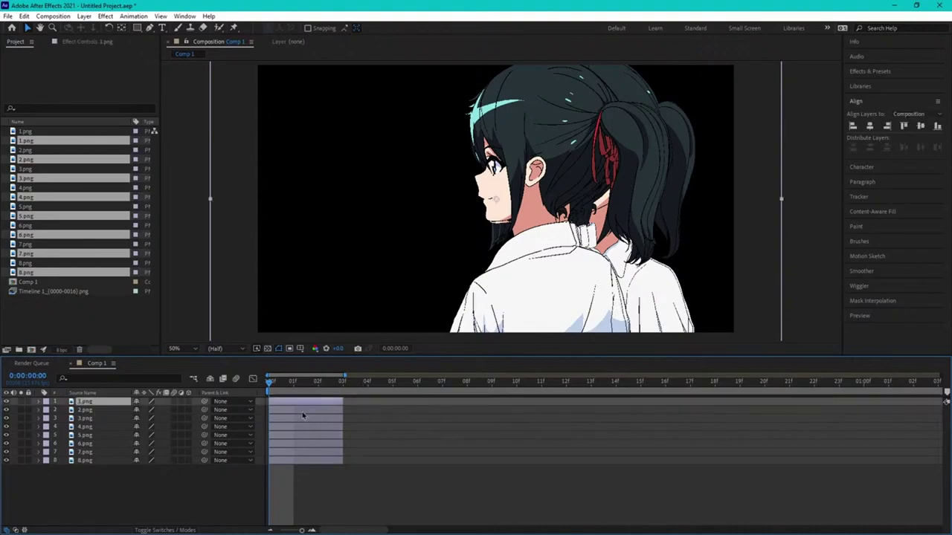
pyautogui.moveTo(303, 410); pyautogui.dragTo(465, 424)
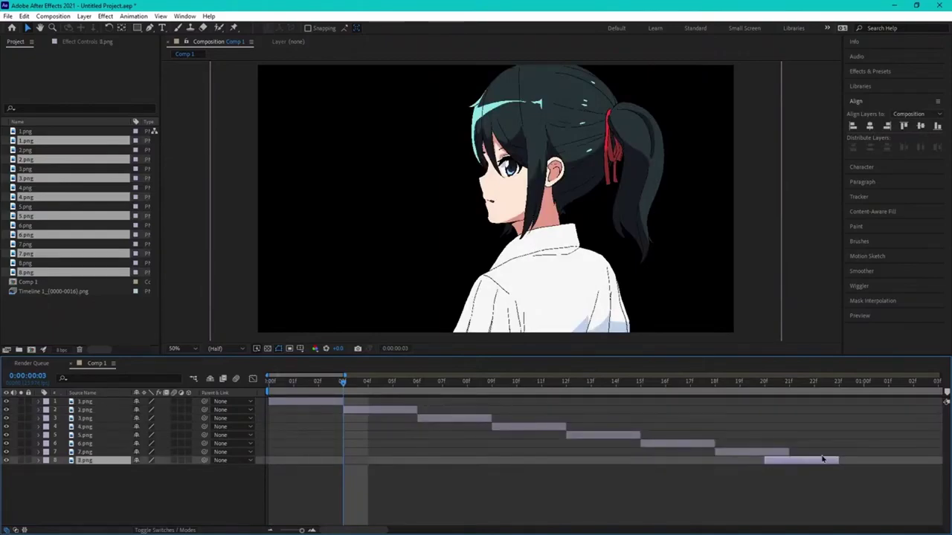
pyautogui.hotkey('ctrl', 'z')
pyautogui.hotkey('ctrl', 'z')
pyautogui.hotkey('ctrl', 'z')
pyautogui.hotkey('ctrl', 'z')
pyautogui.hotkey('ctrl', 'z')
pyautogui.hotkey('ctrl', 'z')
pyautogui.hotkey('ctrl', 'z')
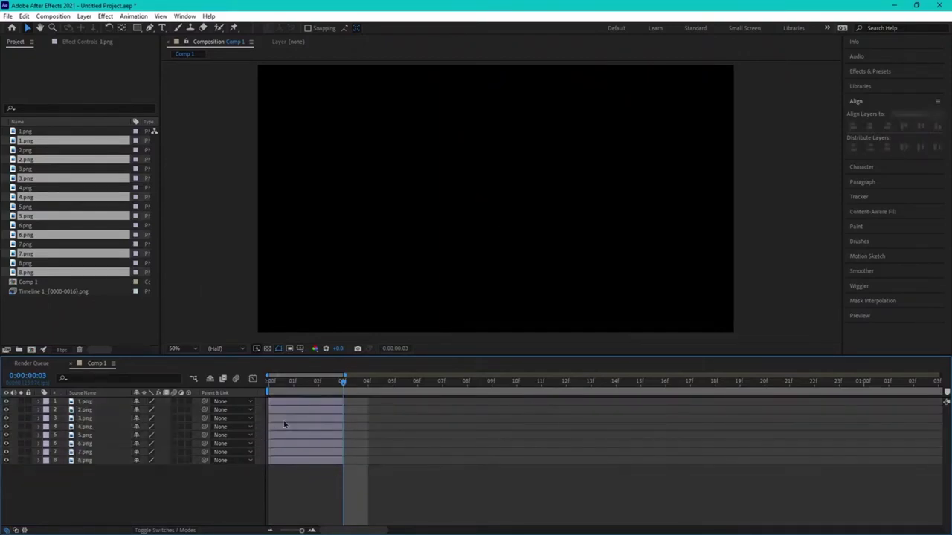
# Step: Arrange all eight cel layers one after another with Sequence Layers, without overlap, and return to frame 0
pyautogui.click(290, 405)
pyautogui.hotkey('ctrl', 'a')
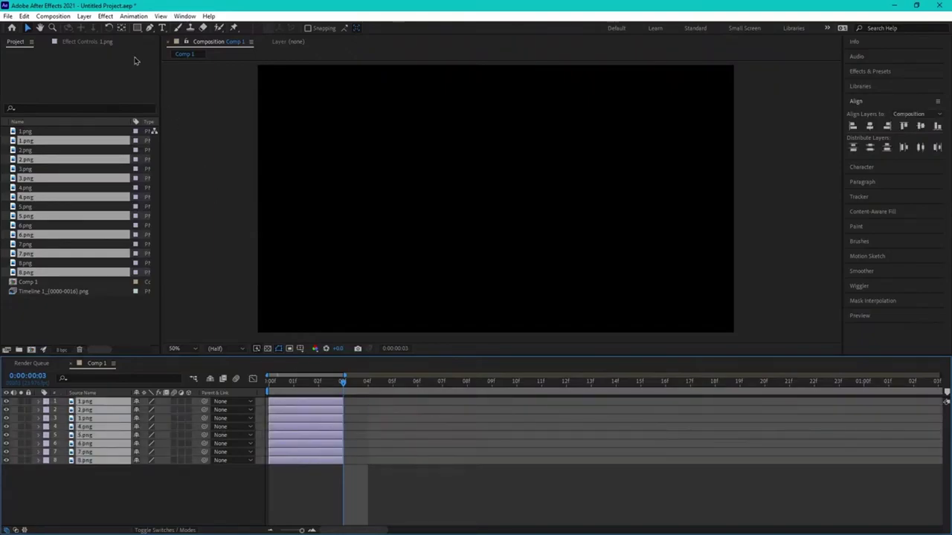
pyautogui.click(135, 17)
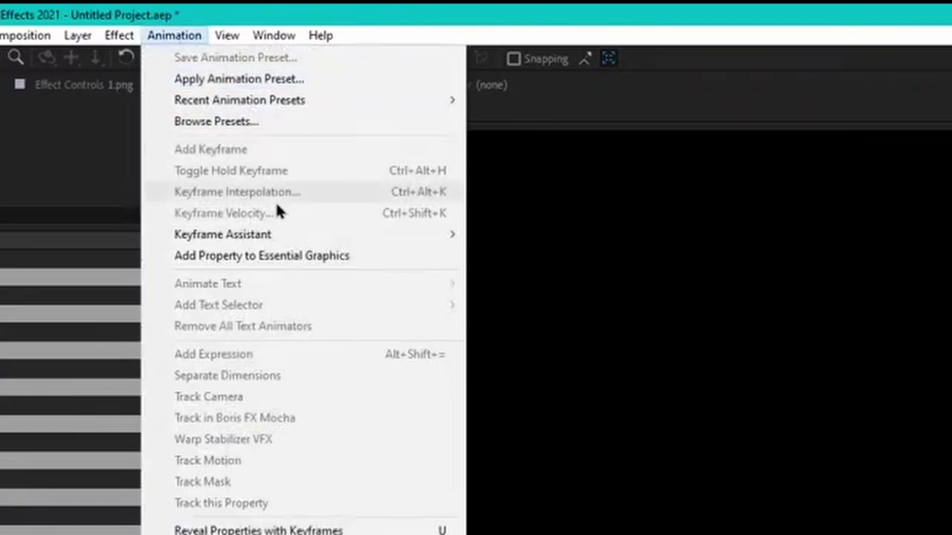
pyautogui.moveTo(222, 241)
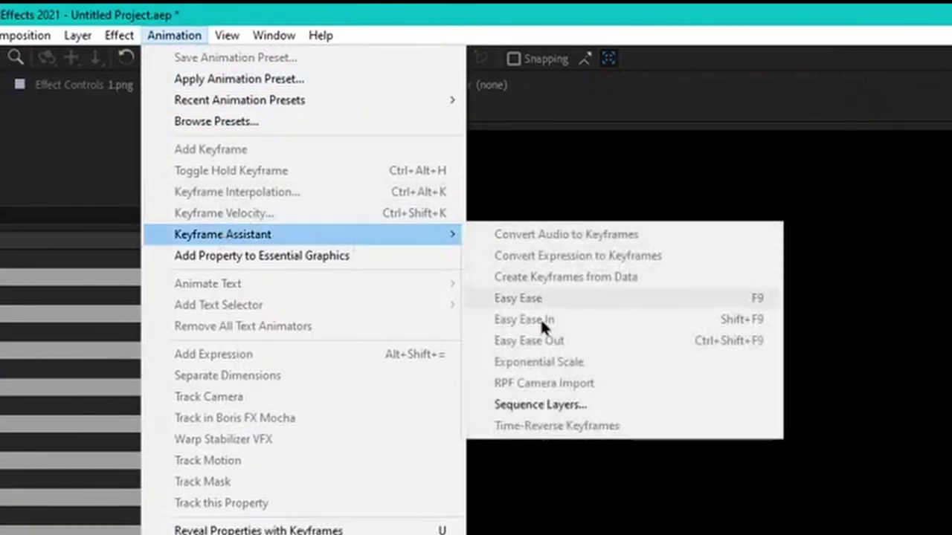
pyautogui.click(555, 405)
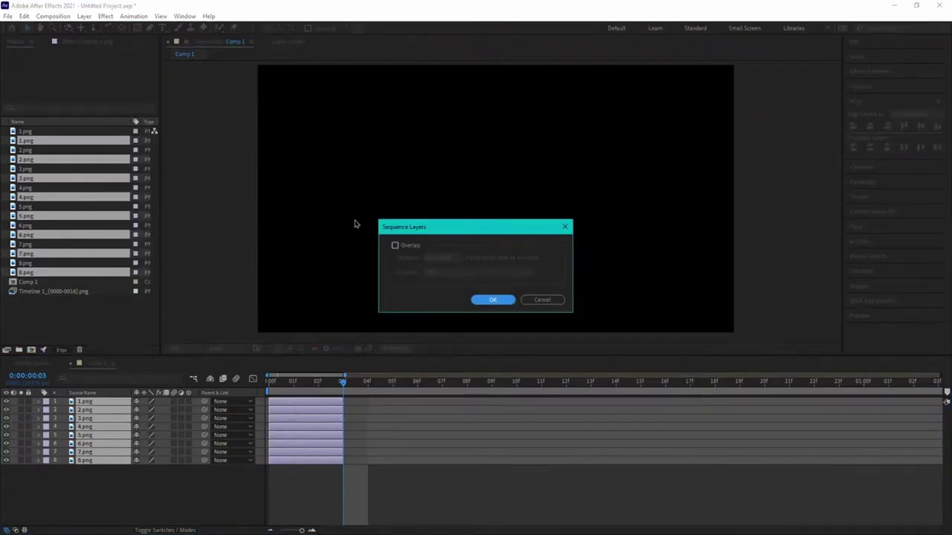
pyautogui.click(491, 299)
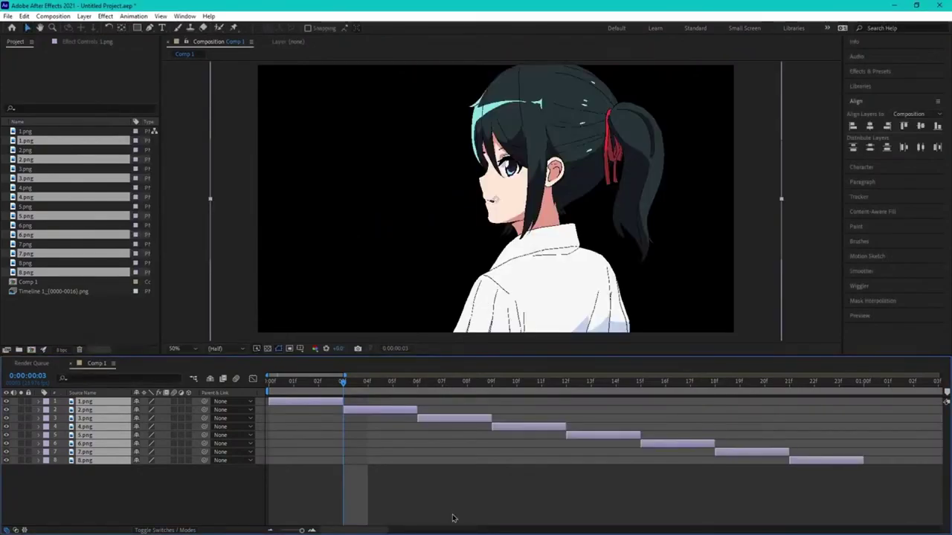
pyautogui.click(333, 410)
pyautogui.click(318, 382)
pyautogui.moveTo(306, 391); pyautogui.dragTo(268, 383)
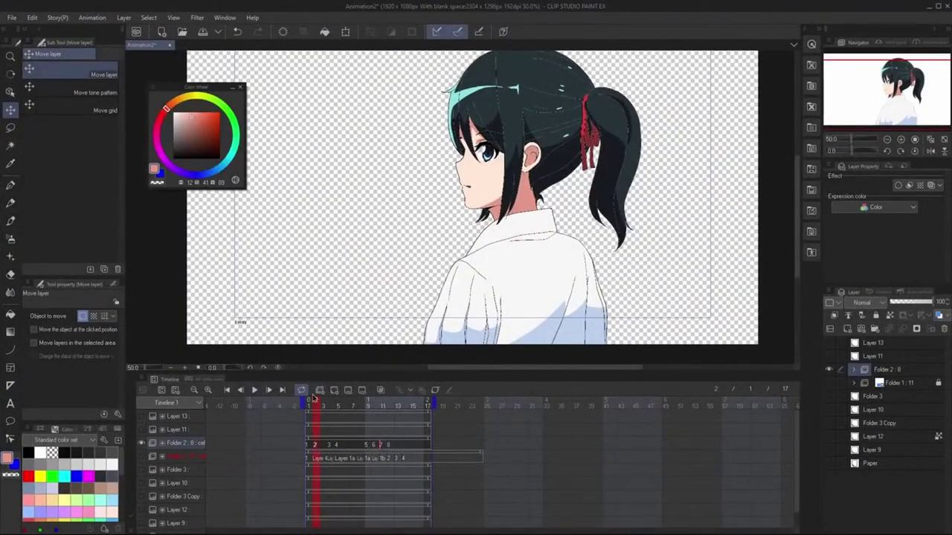
# Step: Switch to Clip Studio Paint, check how long cel 2 is held on the timeline, and return to After Effects
pyautogui.click(316, 402)
pyautogui.click(324, 409)
pyautogui.click(314, 418)
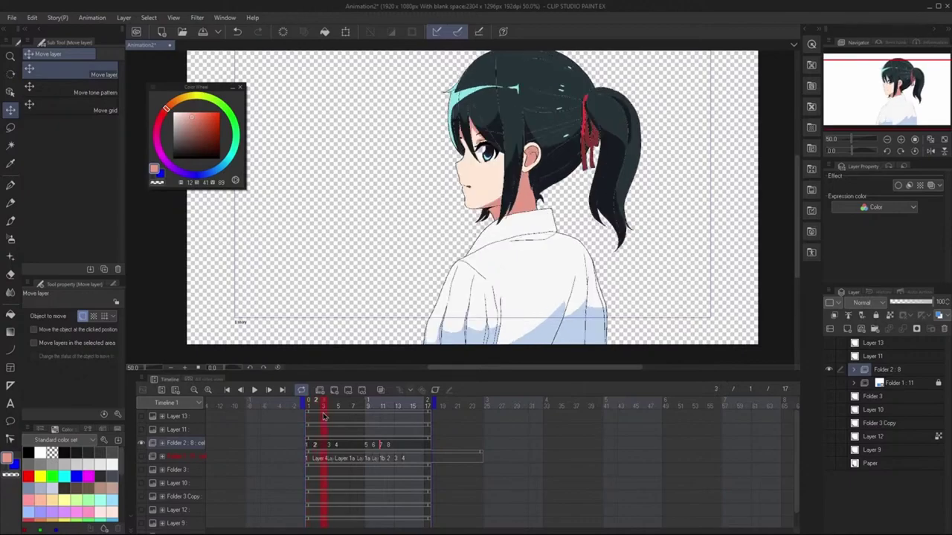
pyautogui.click(323, 453)
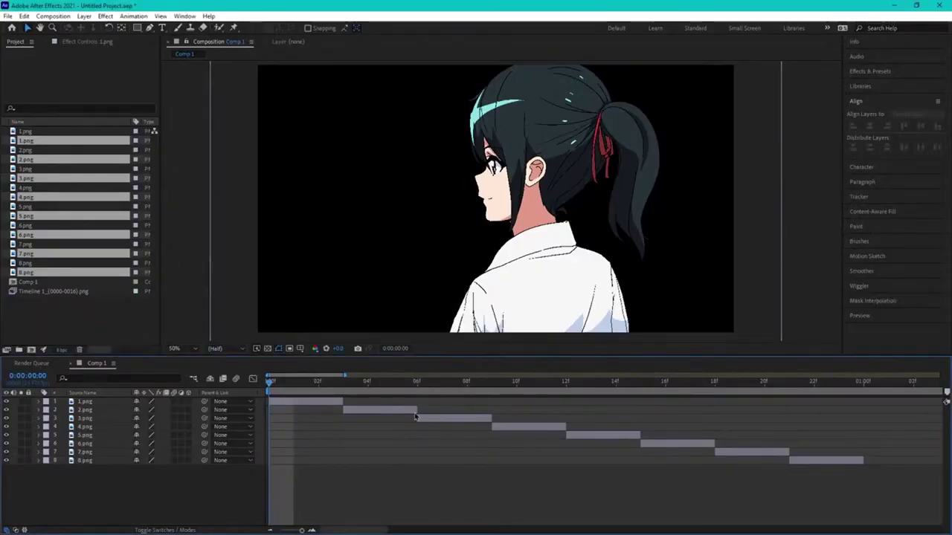
pyautogui.click(84, 410)
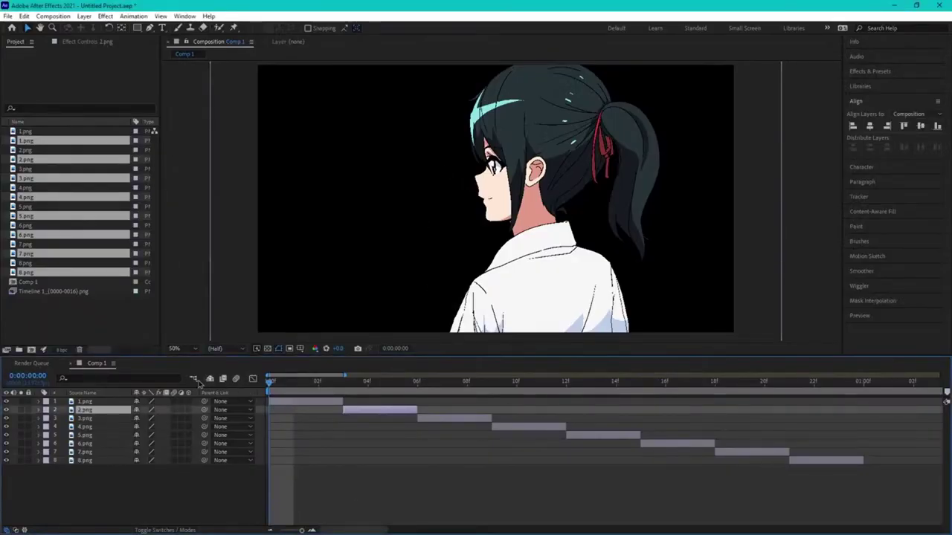
# Step: Extend layer 2.png to frame 9 and shift layers 3.png to 8.png so the sequence resumes there
pyautogui.click(270, 531)
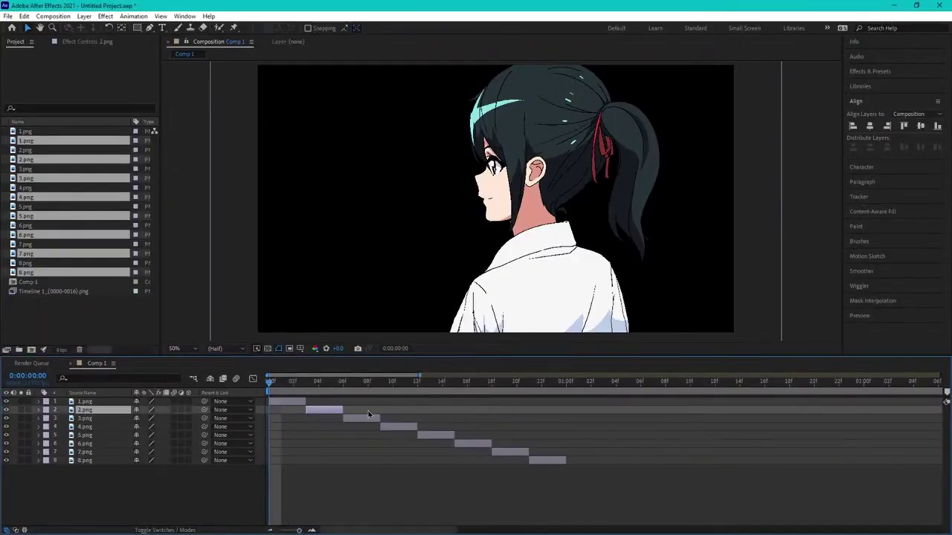
pyautogui.click(640, 449)
pyautogui.click(355, 419)
pyautogui.keyDown('shift'); pyautogui.click(552, 461); pyautogui.keyUp('shift')
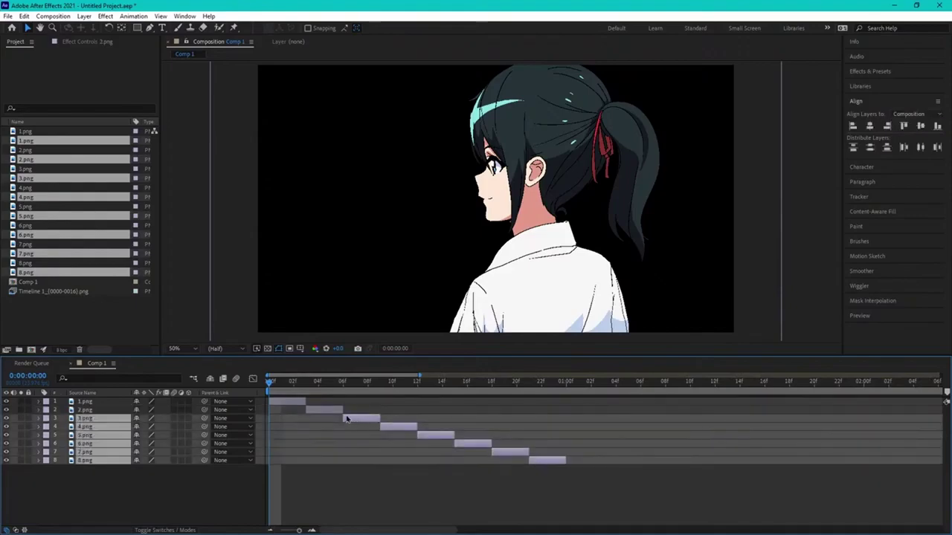
pyautogui.moveTo(348, 418); pyautogui.dragTo(486, 424)
pyautogui.click(471, 424)
pyautogui.moveTo(327, 387); pyautogui.dragTo(380, 408)
pyautogui.click(496, 418)
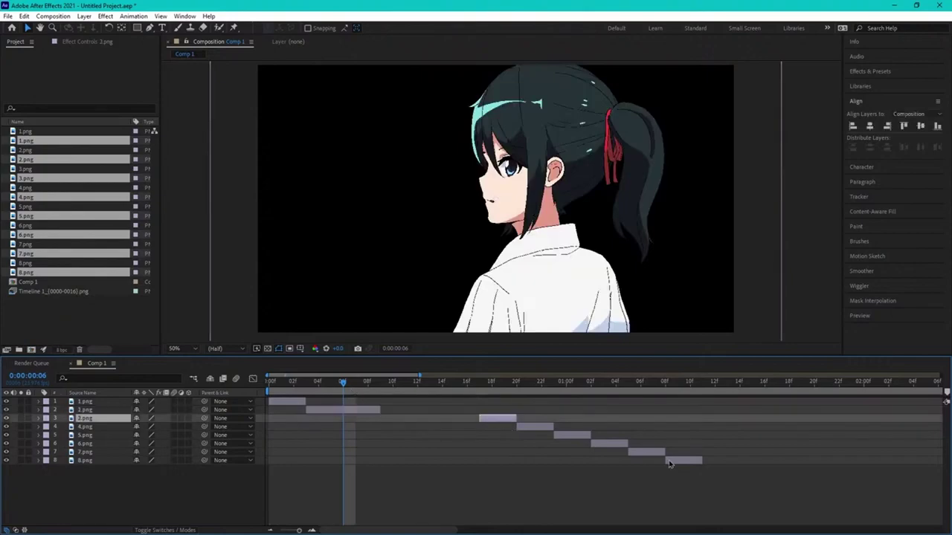
pyautogui.keyDown('shift'); pyautogui.click(671, 461); pyautogui.keyUp('shift')
pyautogui.moveTo(495, 422); pyautogui.dragTo(396, 425)
# Step: In Clip Studio Paint, scrub the timeline to check how long cel 4 is held before cel 5
pyautogui.click(486, 404)
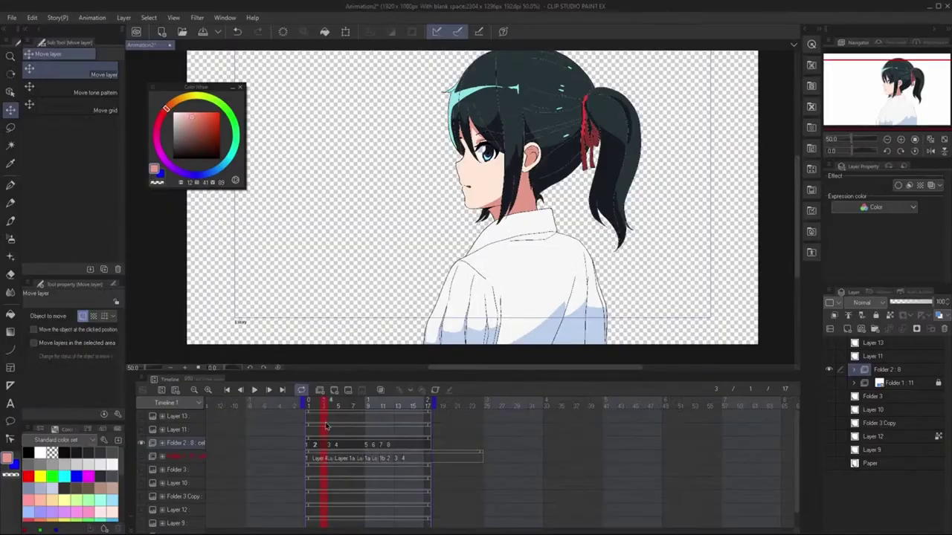
pyautogui.click(331, 407)
pyautogui.moveTo(332, 409); pyautogui.dragTo(361, 412)
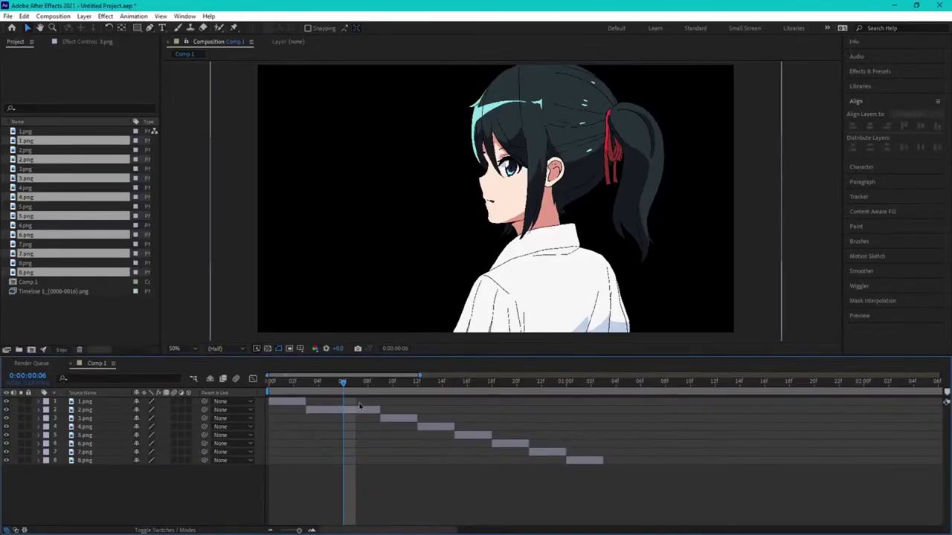
# Step: In After Effects, extend layer 4.png to 0:00:01:04 and shift layers 5.png to 8.png to start right after it
pyautogui.moveTo(343, 383); pyautogui.dragTo(663, 439)
pyautogui.moveTo(451, 426); pyautogui.dragTo(614, 427)
pyautogui.press('Home')
pyautogui.press('space')
pyautogui.click(724, 435)
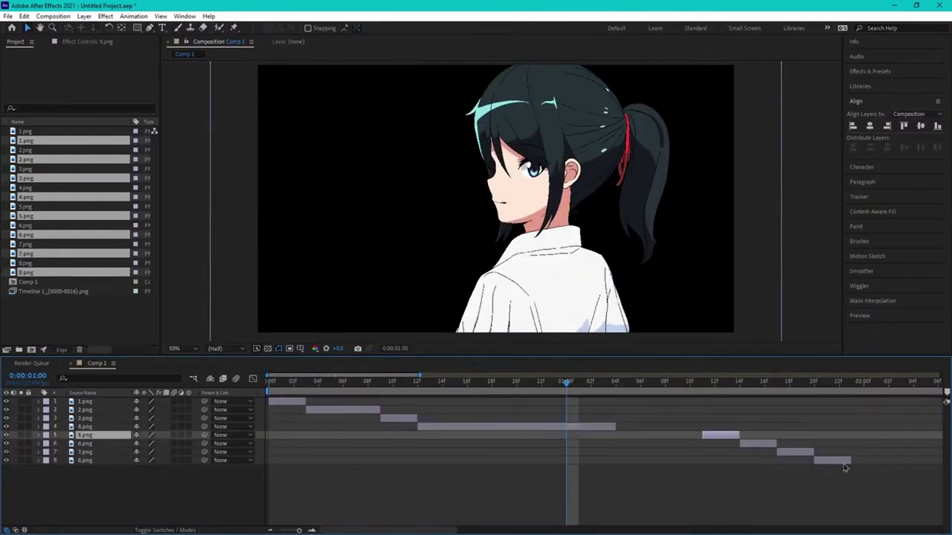
pyautogui.keyDown('shift'); pyautogui.click(841, 461); pyautogui.keyUp('shift')
pyautogui.moveTo(716, 439); pyautogui.dragTo(630, 439)
pyautogui.click(745, 398)
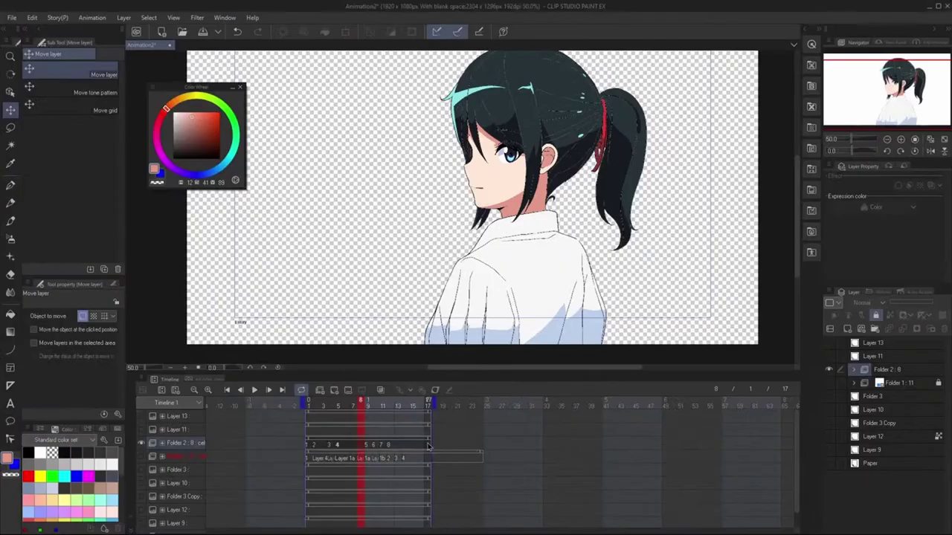
# Step: Check the last cels' timing in Clip Studio Paint, then extend layer 8.png to Comp 1's end and preview the sequence from frame 0
pyautogui.moveTo(362, 406); pyautogui.dragTo(395, 413)
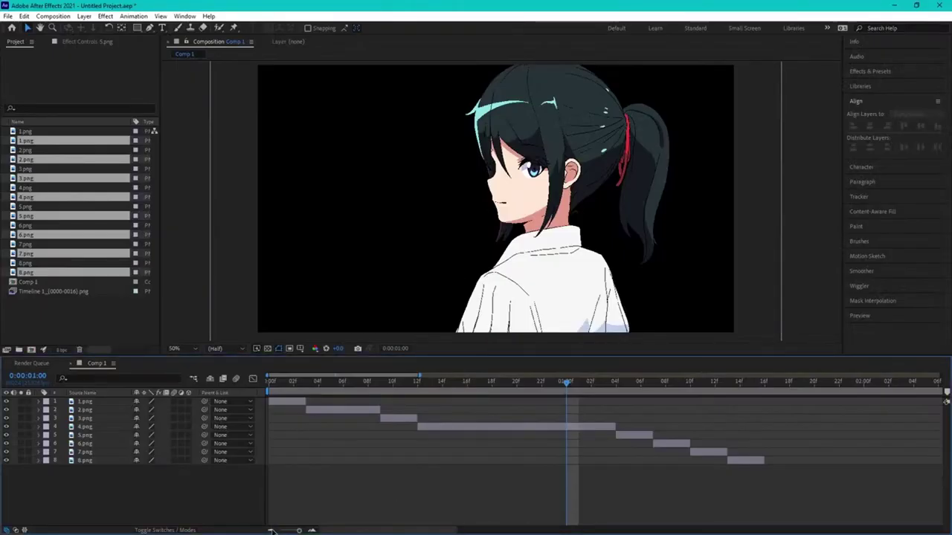
pyautogui.click(272, 531)
pyautogui.moveTo(370, 460); pyautogui.dragTo(949, 467)
pyautogui.moveTo(336, 384); pyautogui.dragTo(268, 384)
pyautogui.press('space')
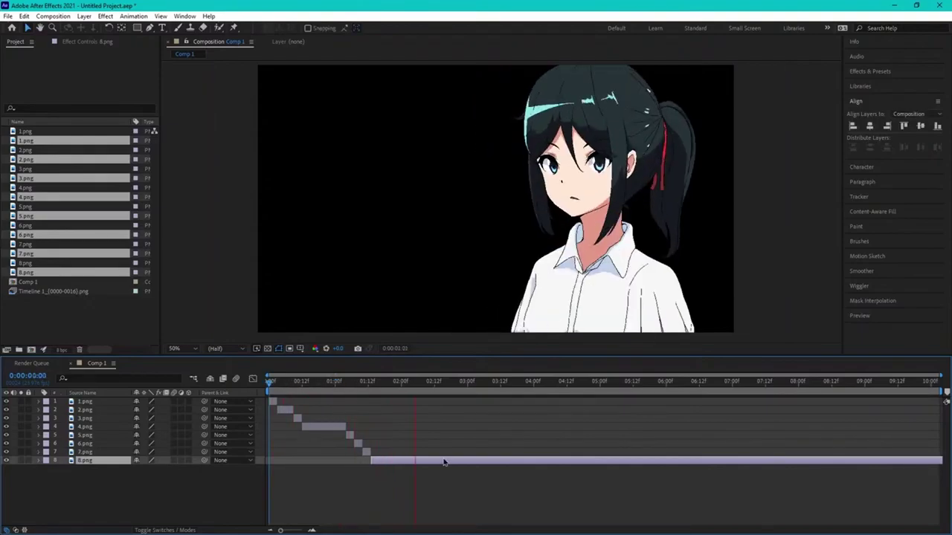
pyautogui.press('space')
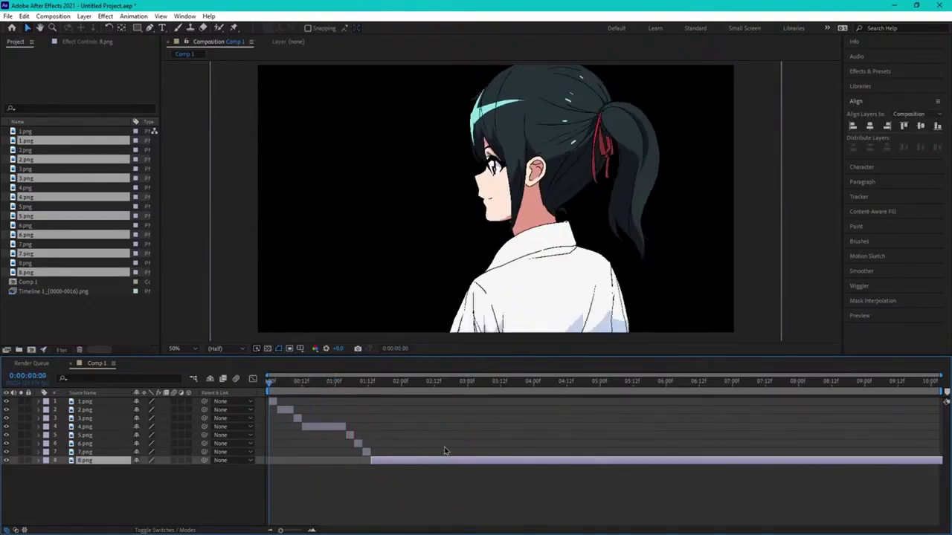
pyautogui.click(443, 446)
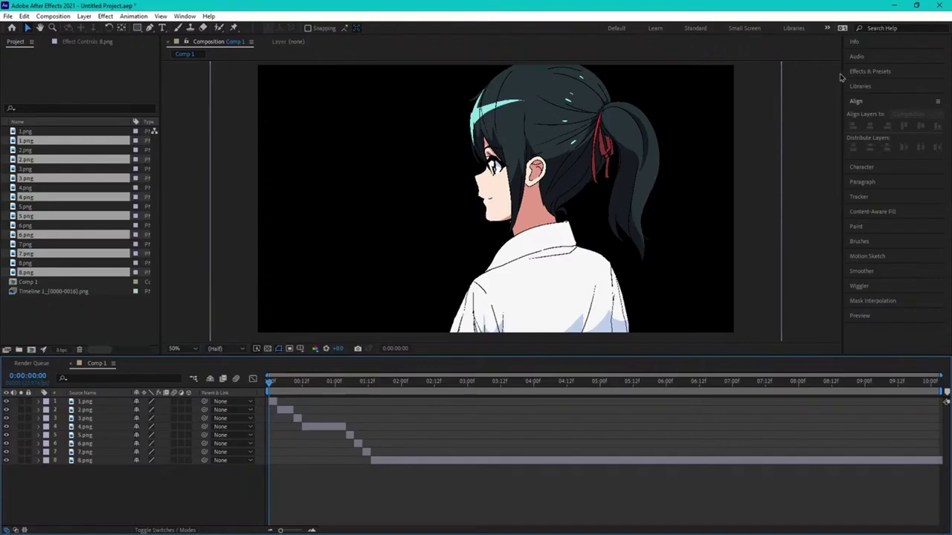
# Step: Inspect the jagged line art around the eye up close and turn on the transparency grid
pyautogui.scroll(2, 492, 172)
pyautogui.moveTo(503, 117); pyautogui.dragTo(547, 245)
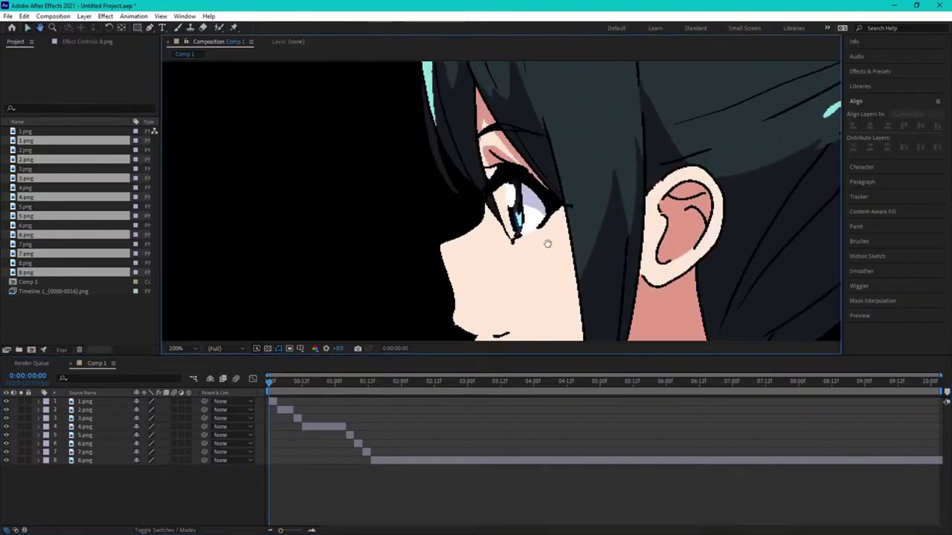
pyautogui.scroll(1, 515, 198)
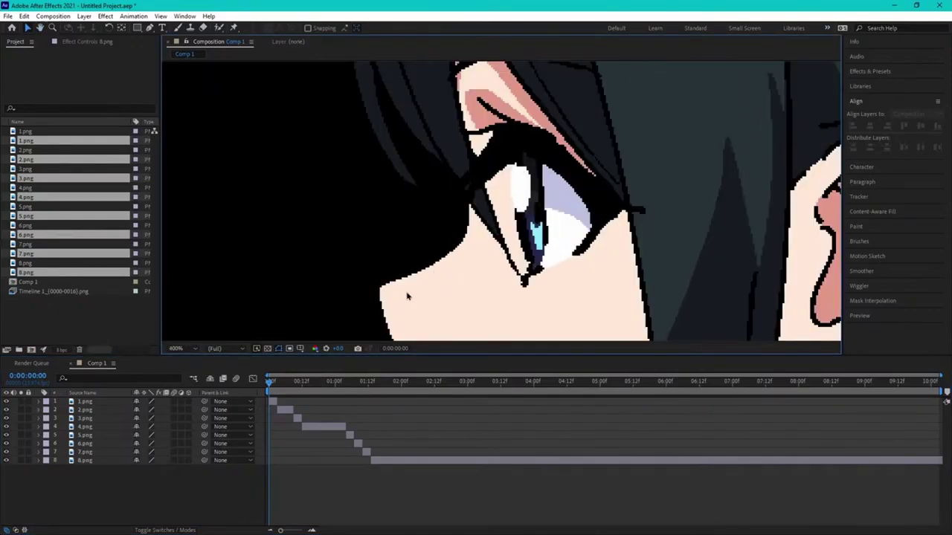
pyautogui.click(266, 348)
pyautogui.moveTo(431, 116); pyautogui.dragTo(450, 216)
pyautogui.scroll(-2, 611, 189)
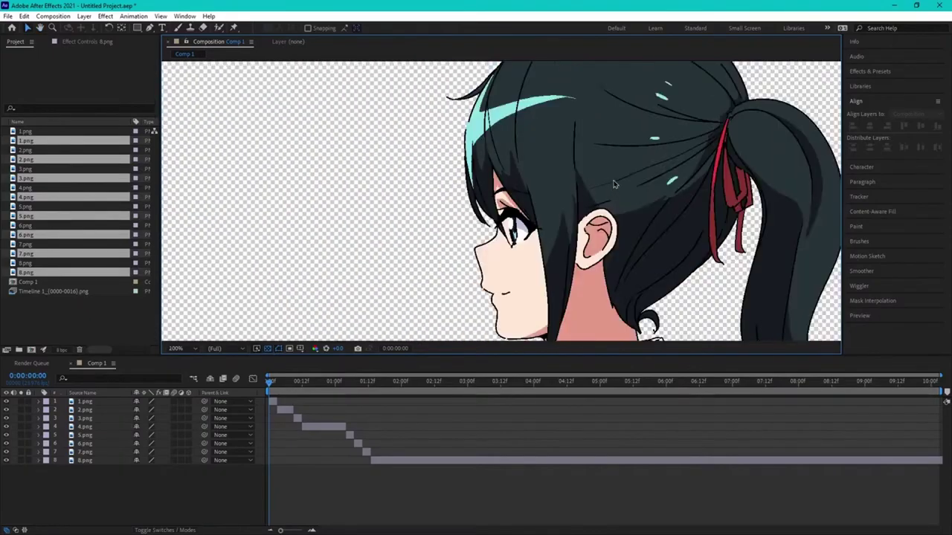
pyautogui.scroll(-4, 563, 242)
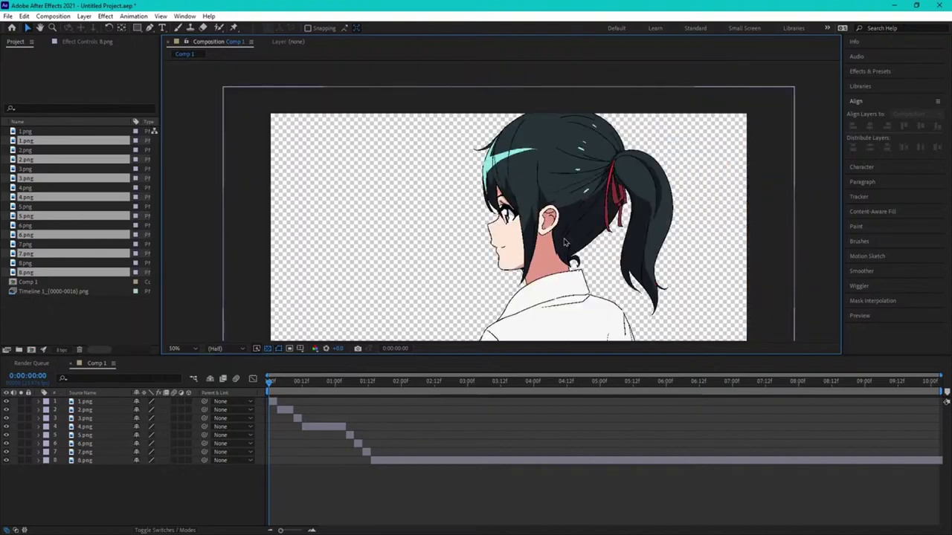
# Step: Try repositioning all eight cel layers together within the composition frame, and undo the moves
pyautogui.hotkey('ctrl', 'a')
pyautogui.scroll(2, 518, 264)
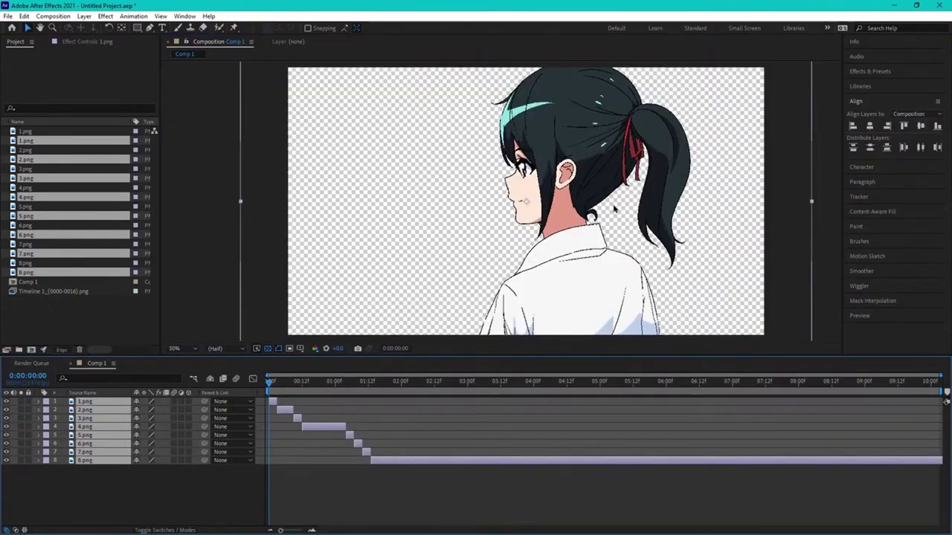
pyautogui.scroll(-2, 614, 210)
pyautogui.scroll(2, 546, 192)
pyautogui.scroll(-2, 547, 278)
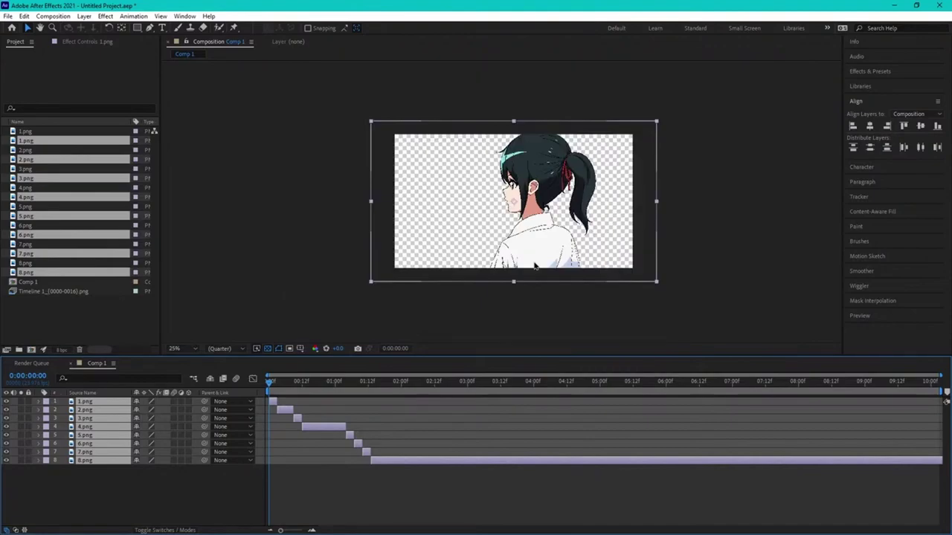
pyautogui.scroll(2, 519, 199)
pyautogui.scroll(-2, 519, 202)
pyautogui.scroll(2, 541, 245)
pyautogui.moveTo(527, 294); pyautogui.dragTo(531, 271)
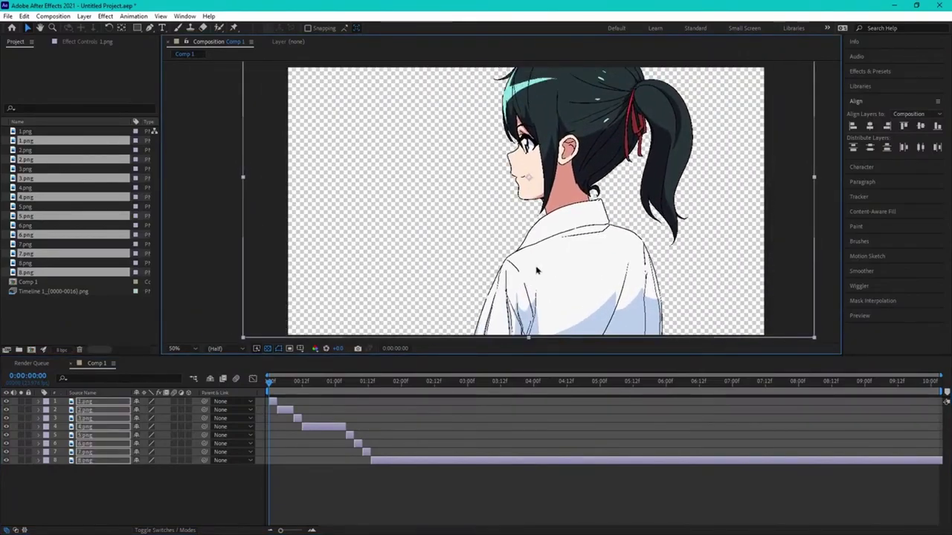
pyautogui.hotkey('ctrl', 'z')
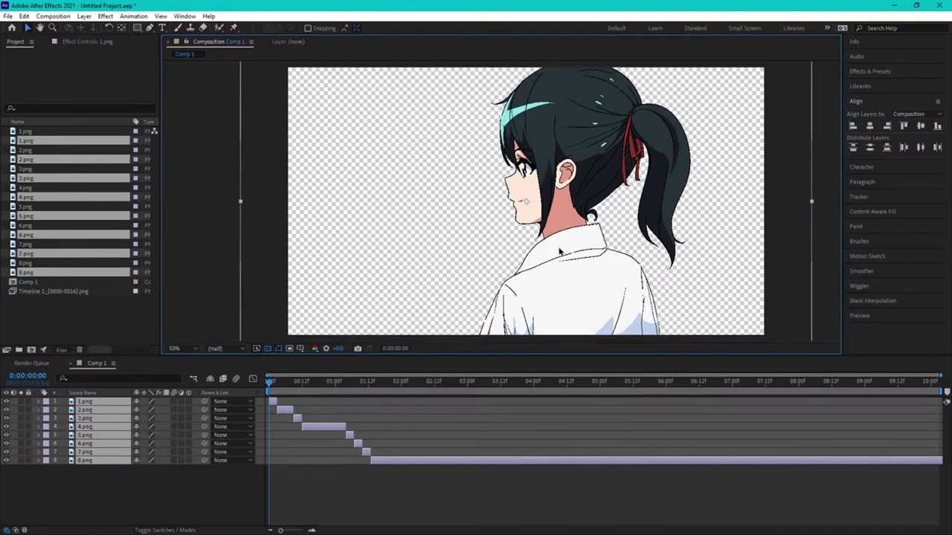
pyautogui.scroll(-1, 560, 252)
pyautogui.scroll(1, 560, 252)
pyautogui.click(119, 318)
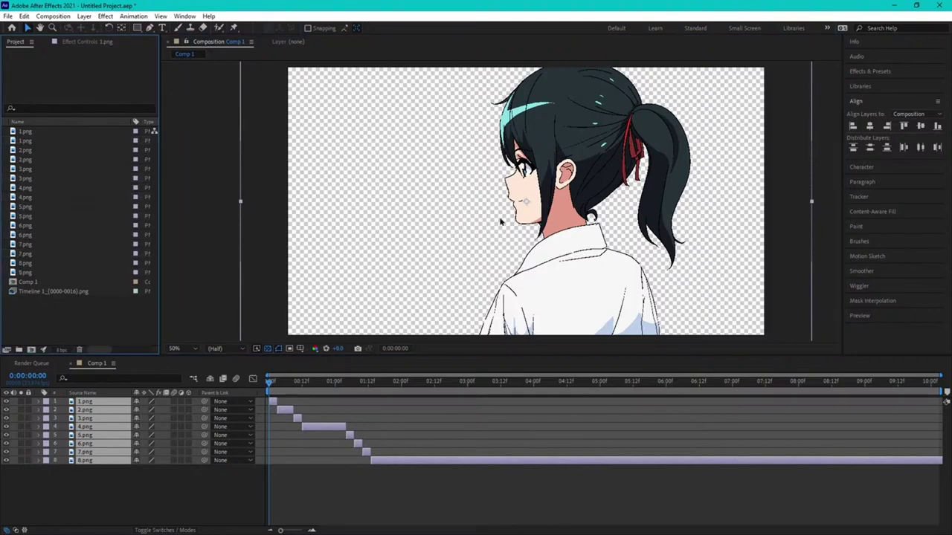
pyautogui.scroll(-2, 500, 221)
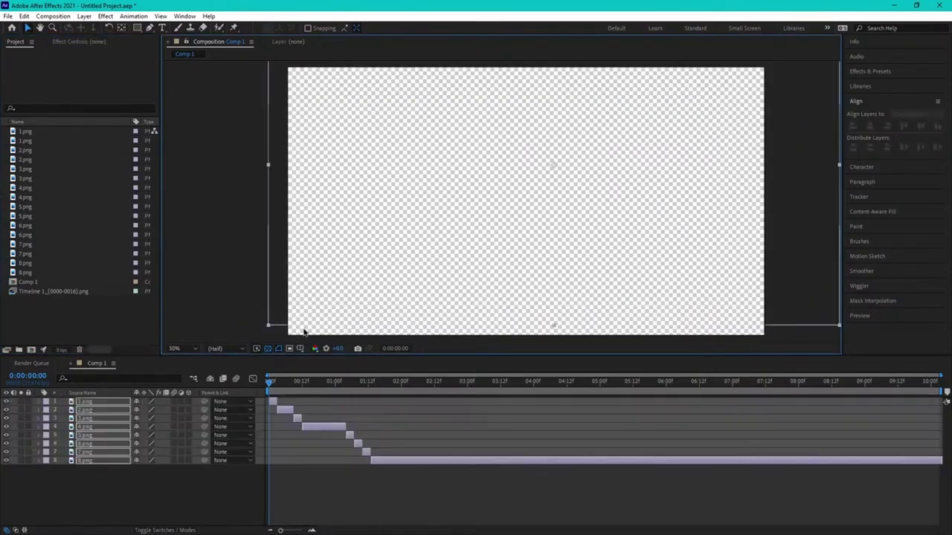
pyautogui.scroll(-2, 543, 227)
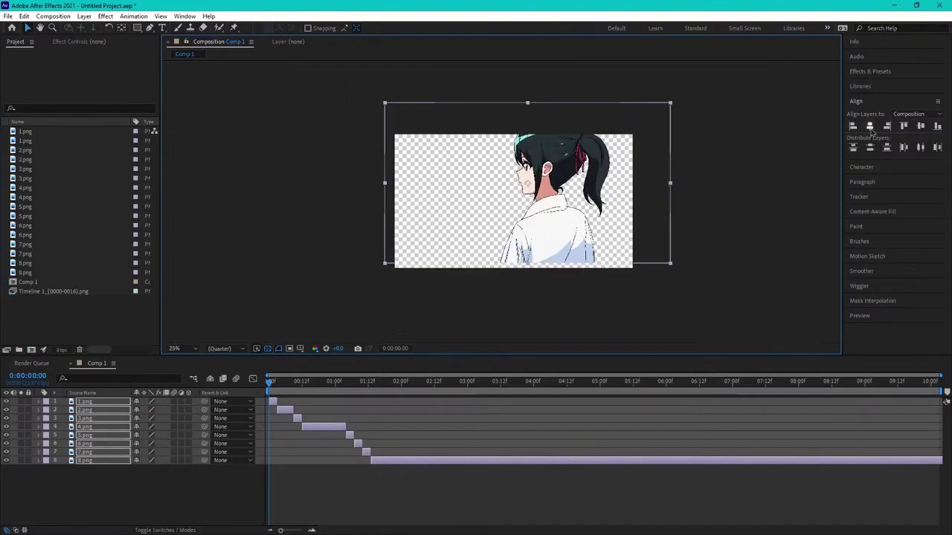
pyautogui.click(431, 196)
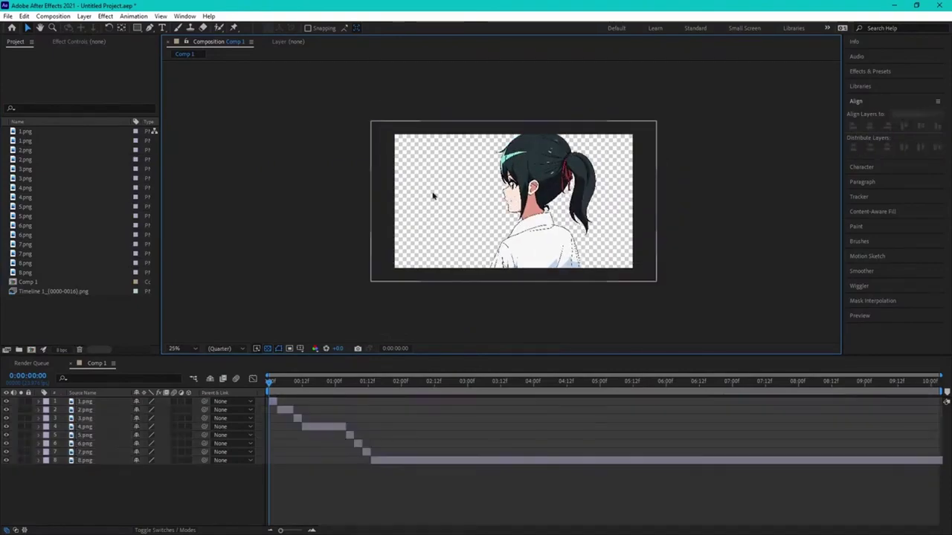
# Step: Compare the two 1.png footage items and create a new composition from the 2304 x 1296 one
pyautogui.click(24, 133)
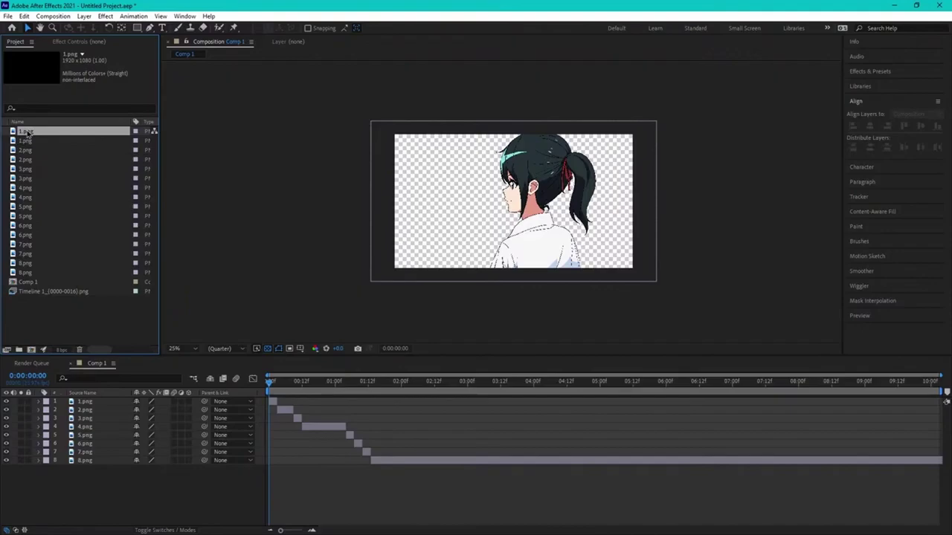
pyautogui.click(27, 141)
pyautogui.click(29, 130)
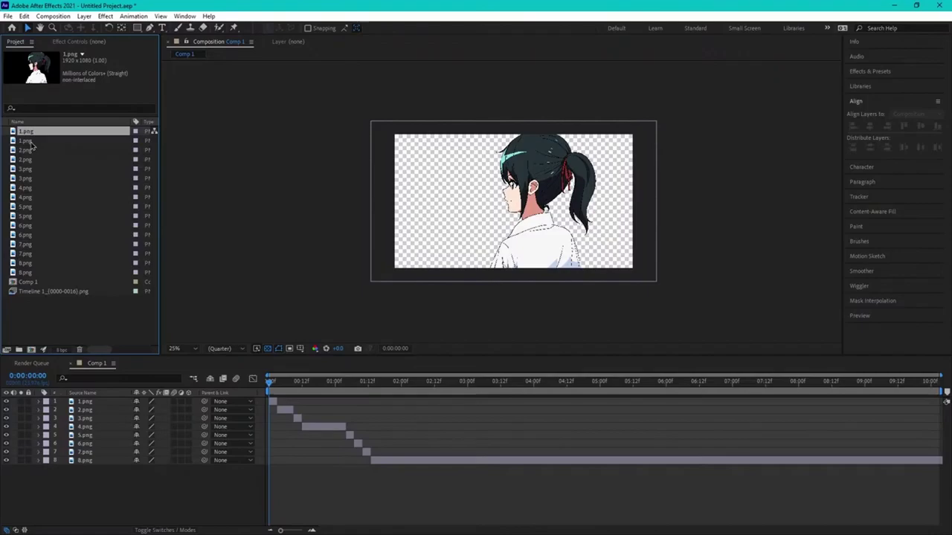
pyautogui.click(30, 141)
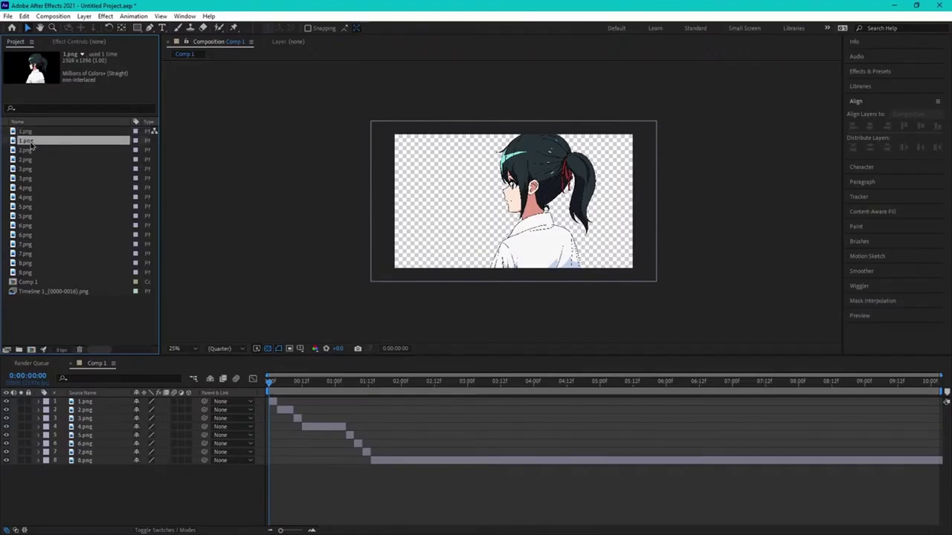
pyautogui.moveTo(28, 142); pyautogui.dragTo(33, 350)
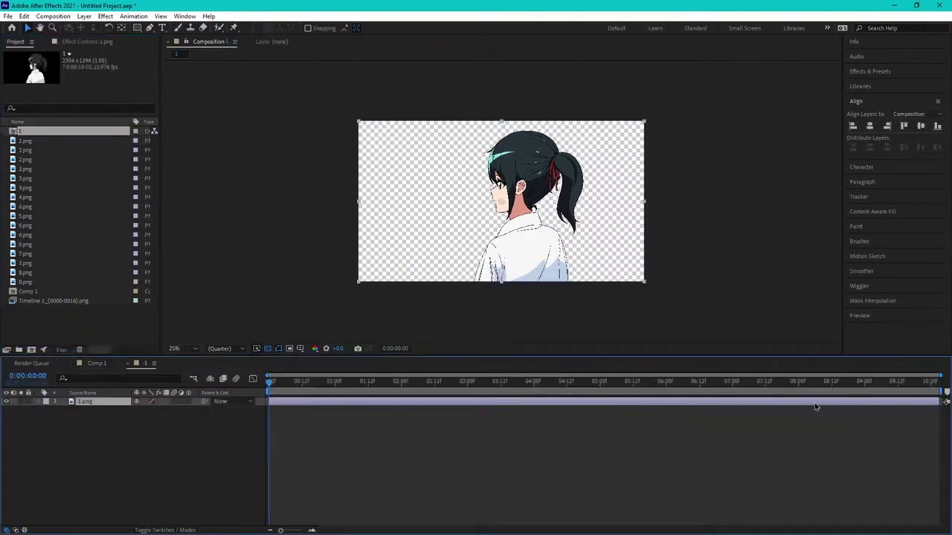
# Step: Clear the single 1.png layer from composition 1 and copy all eight timed cel layers from Comp 1 into it
pyautogui.press('Delete')
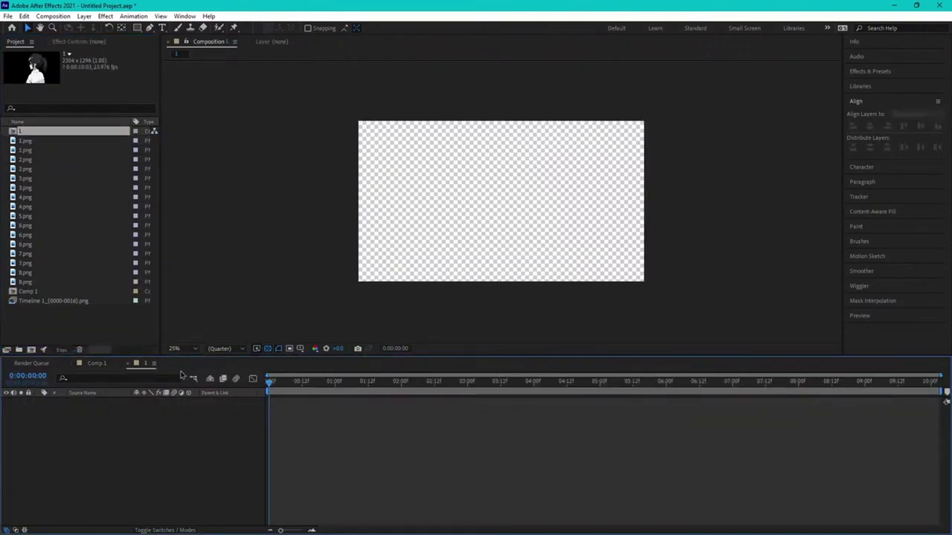
pyautogui.click(104, 365)
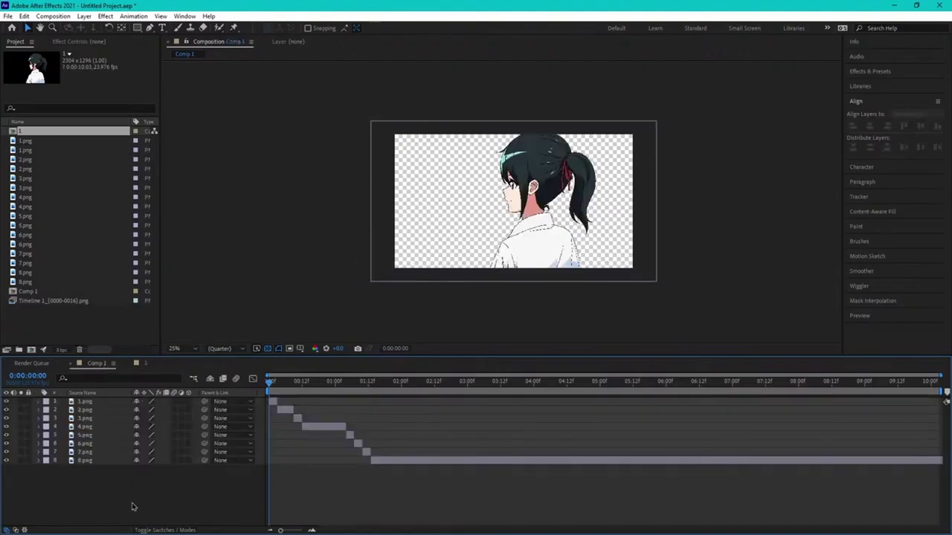
pyautogui.moveTo(135, 506); pyautogui.dragTo(83, 399)
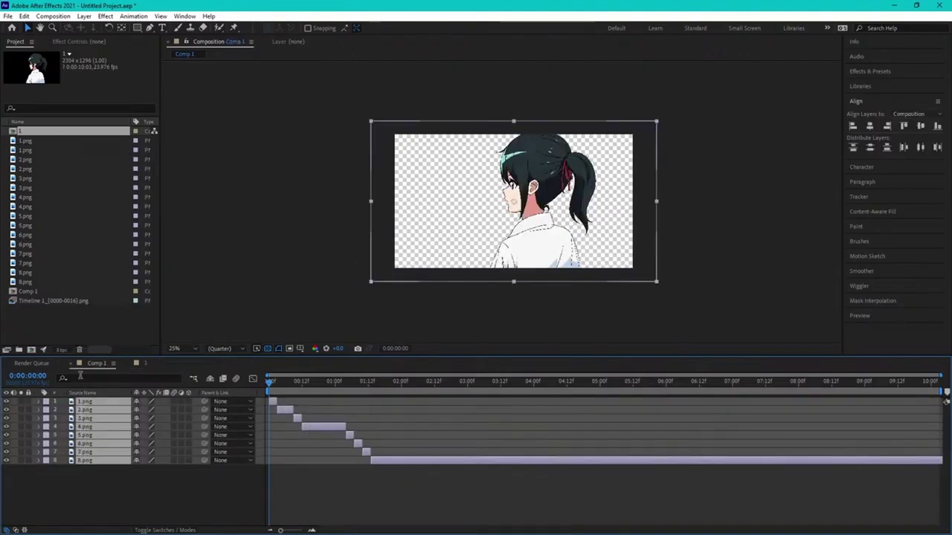
pyautogui.click(145, 363)
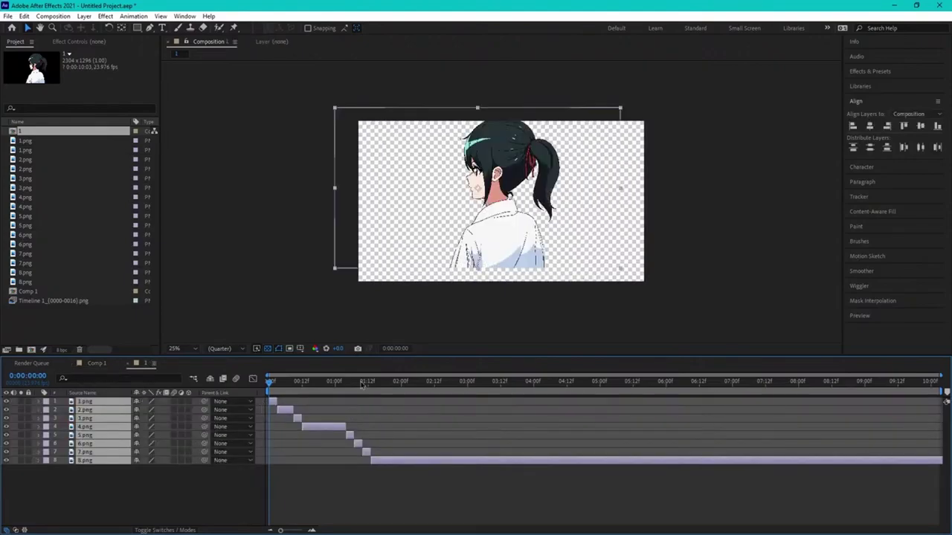
# Step: Align the eight pasted cel layers horizontally and vertically to composition 1 so they fill its frame, and deselect them
pyautogui.click(887, 126)
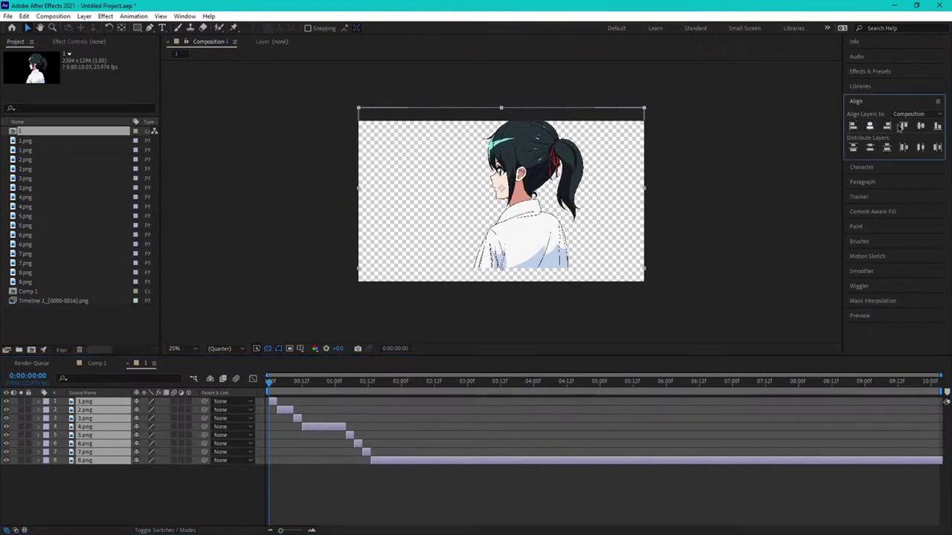
pyautogui.click(920, 126)
pyautogui.click(803, 149)
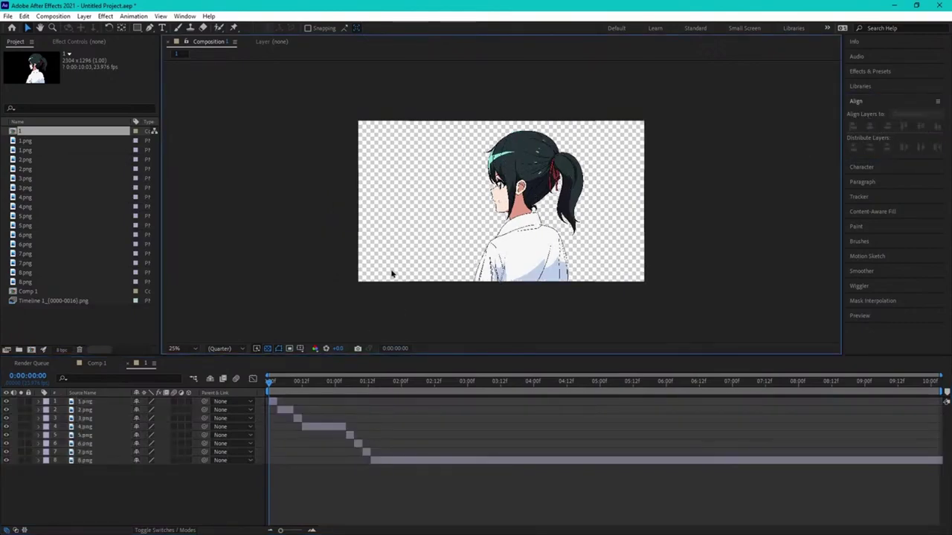
# Step: Delete all eight original cel layers from Comp 1
pyautogui.click(96, 363)
pyautogui.moveTo(152, 509); pyautogui.dragTo(58, 392)
pyautogui.press('Delete')
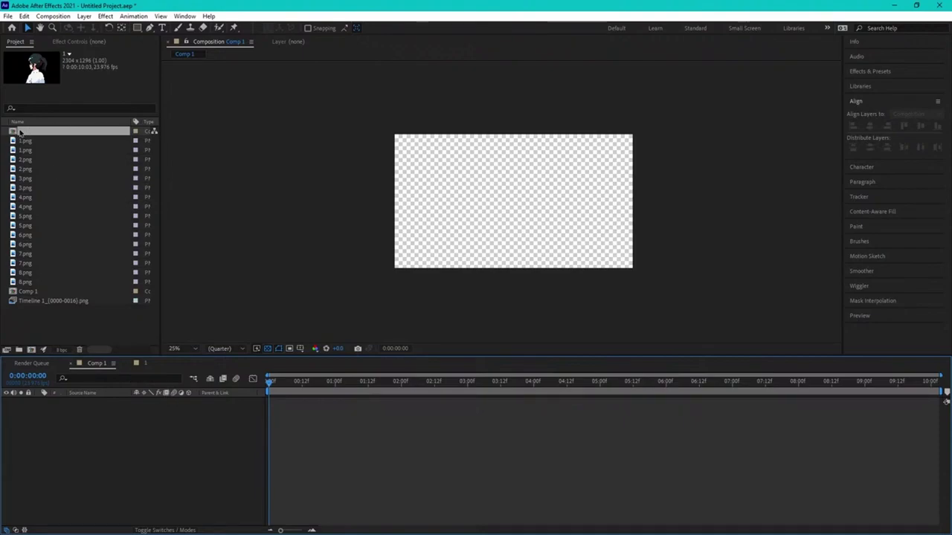
# Step: Add composition 1 to Comp 1 as a layer, keeping it centred in the frame
pyautogui.moveTo(18, 131); pyautogui.dragTo(134, 158)
pyautogui.moveTo(30, 131); pyautogui.dragTo(187, 415)
pyautogui.moveTo(544, 236); pyautogui.dragTo(598, 166)
pyautogui.hotkey('ctrl', 'z')
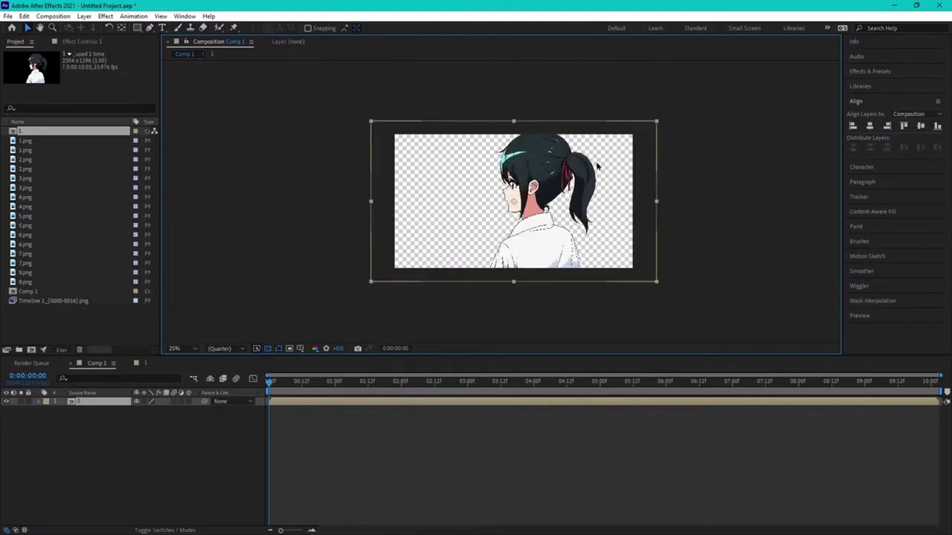
# Step: Review the character animation in Comp 1 and the timing of the drawings inside nested composition 1
pyautogui.moveTo(273, 388); pyautogui.dragTo(329, 382)
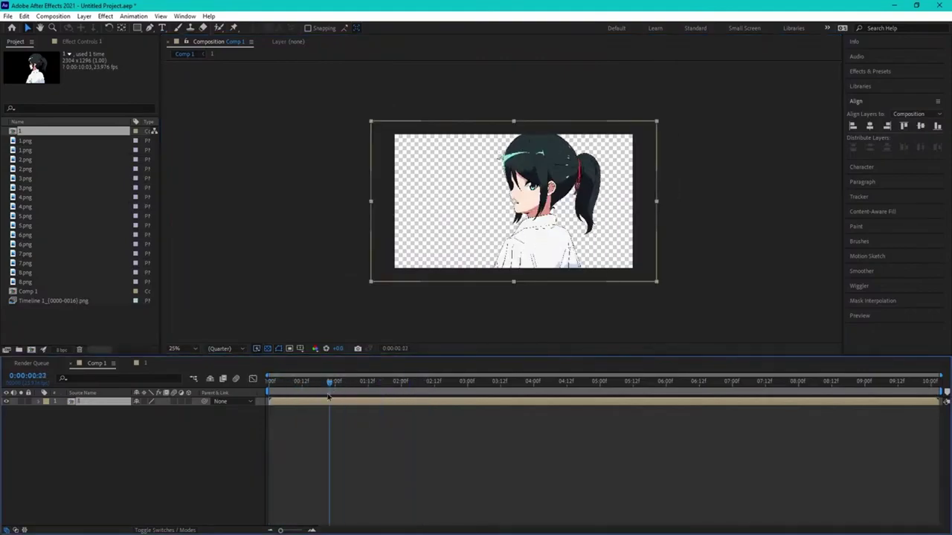
pyautogui.click(276, 431)
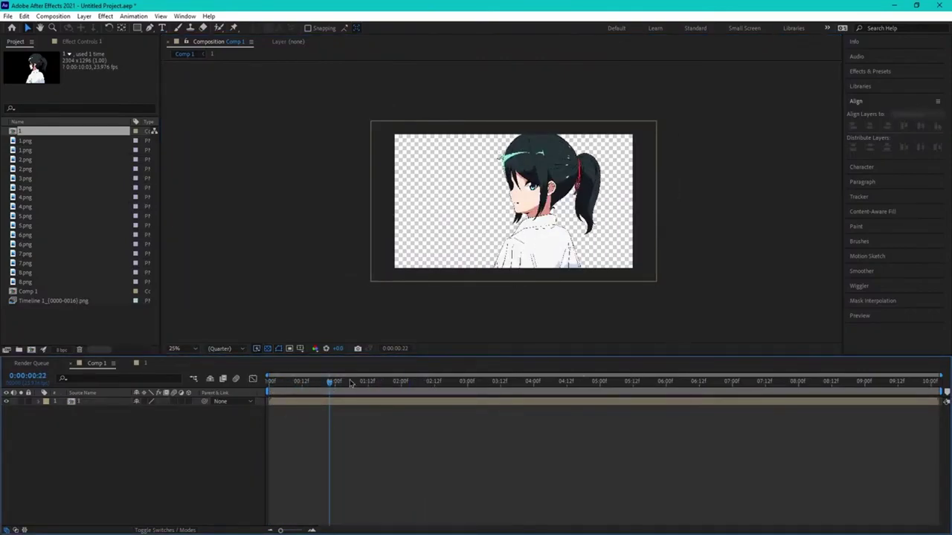
pyautogui.press('pageup')
pyautogui.doubleClick(340, 402)
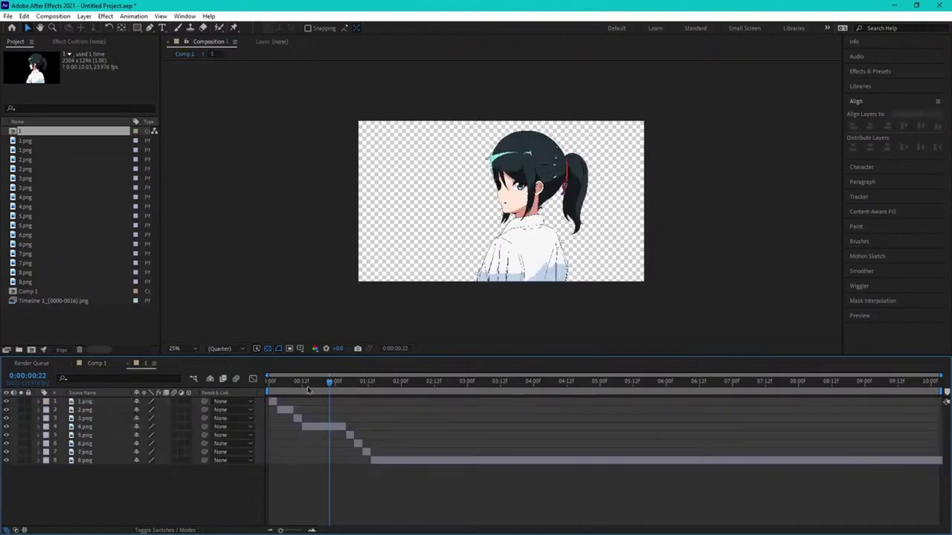
pyautogui.press('space')
pyautogui.moveTo(332, 397); pyautogui.dragTo(476, 411)
pyautogui.press('space')
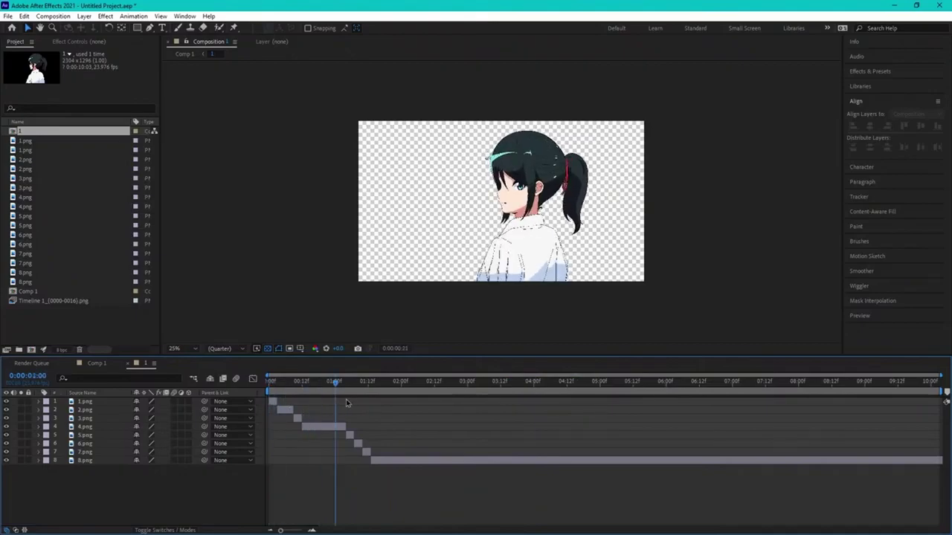
pyautogui.scroll(1, 471, 269)
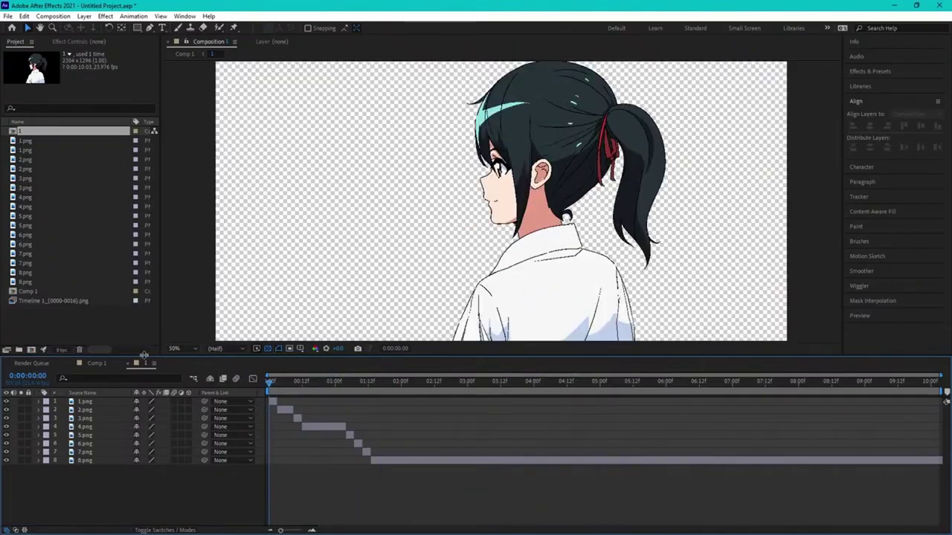
# Step: Return to Comp 1, search the effects for "olm" and apply OLM Smoother to layer 1
pyautogui.click(99, 363)
pyautogui.scroll(1, 495, 238)
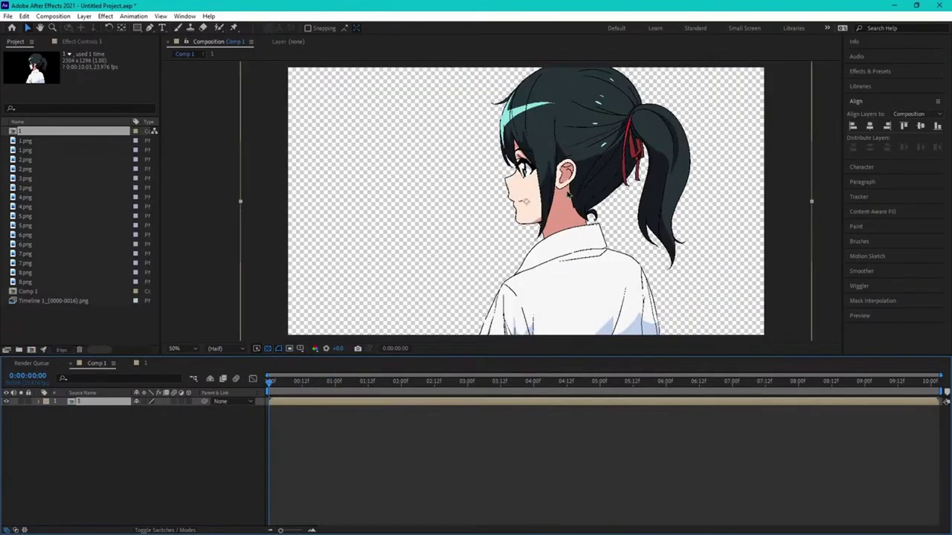
pyautogui.click(869, 71)
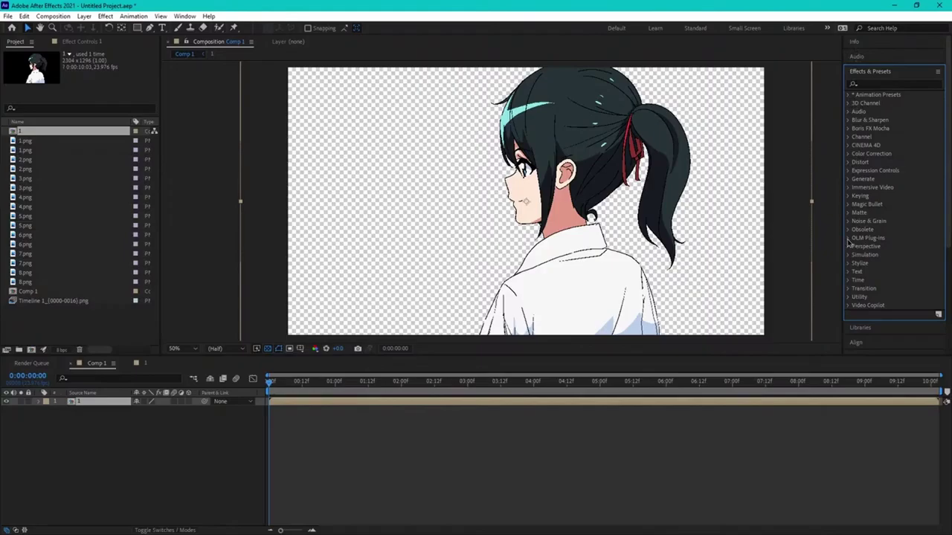
pyautogui.click(847, 239)
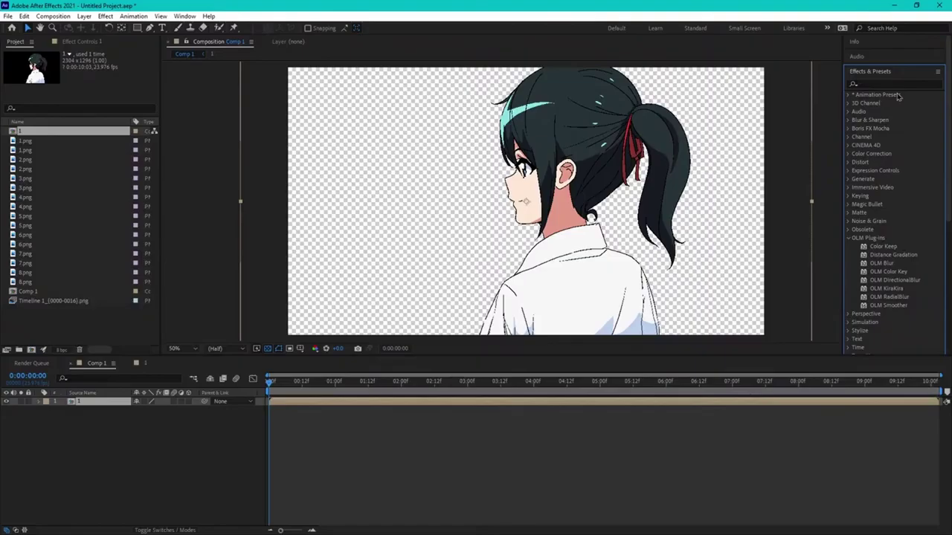
pyautogui.click(872, 84)
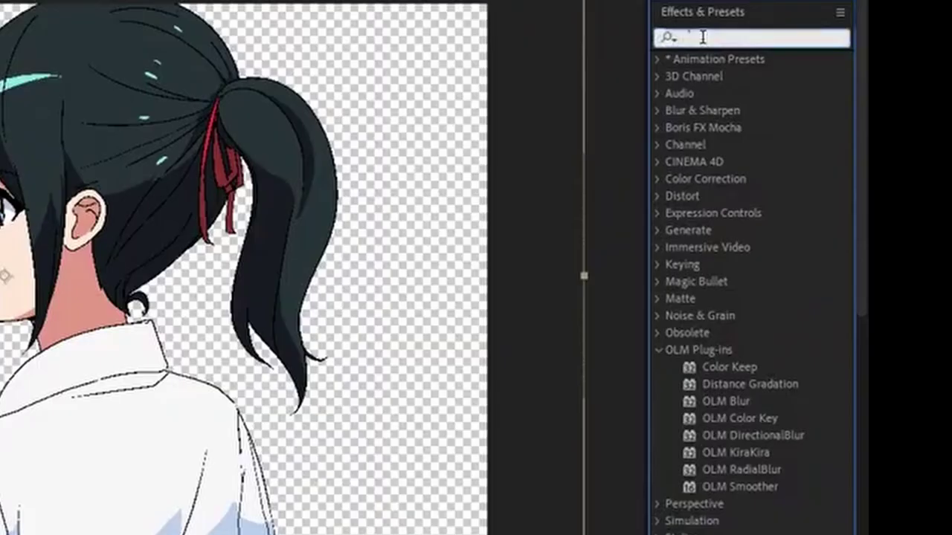
pyautogui.write('olm')
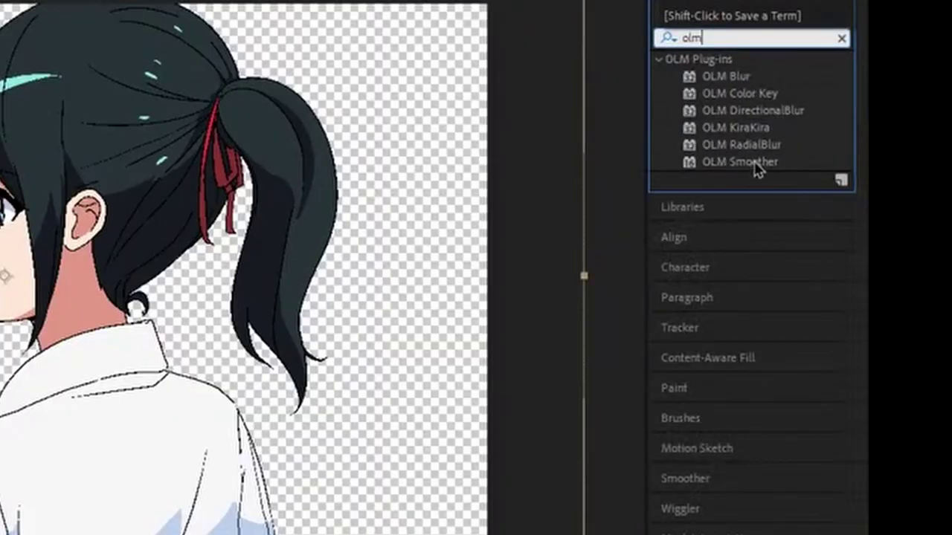
pyautogui.moveTo(758, 163); pyautogui.dragTo(535, 401)
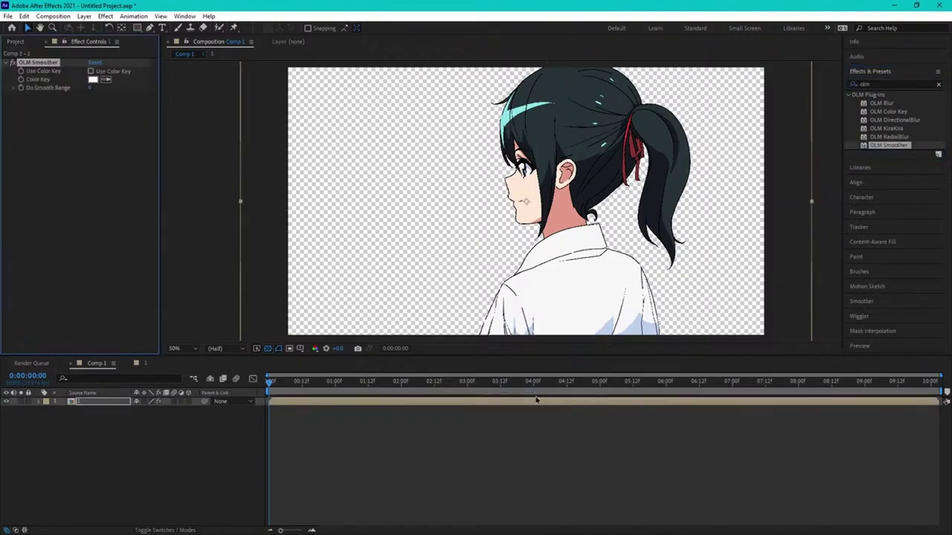
# Step: Try OLM Smoother's Do Smooth Range at 255 on layer 1, and set it to 0
pyautogui.scroll(4, 545, 212)
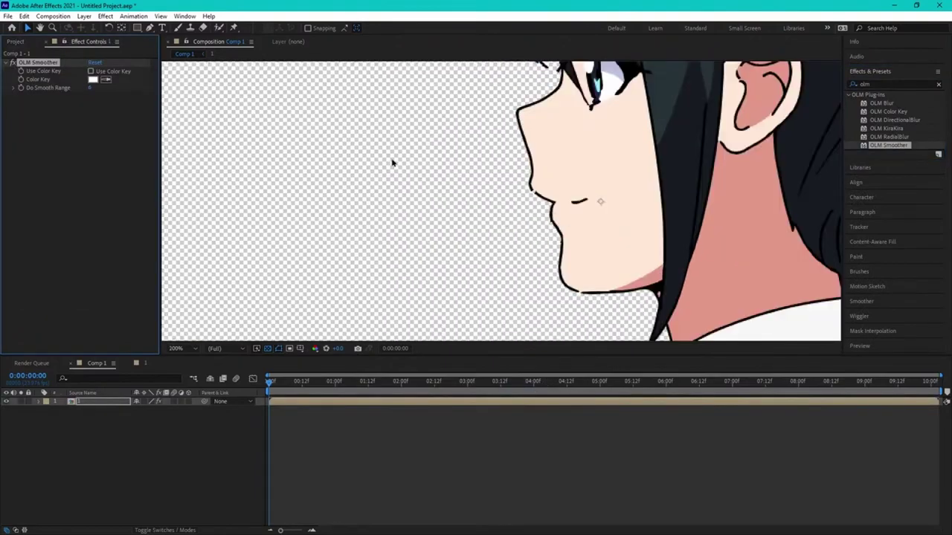
pyautogui.click(13, 88)
pyautogui.moveTo(90, 91); pyautogui.dragTo(265, 84)
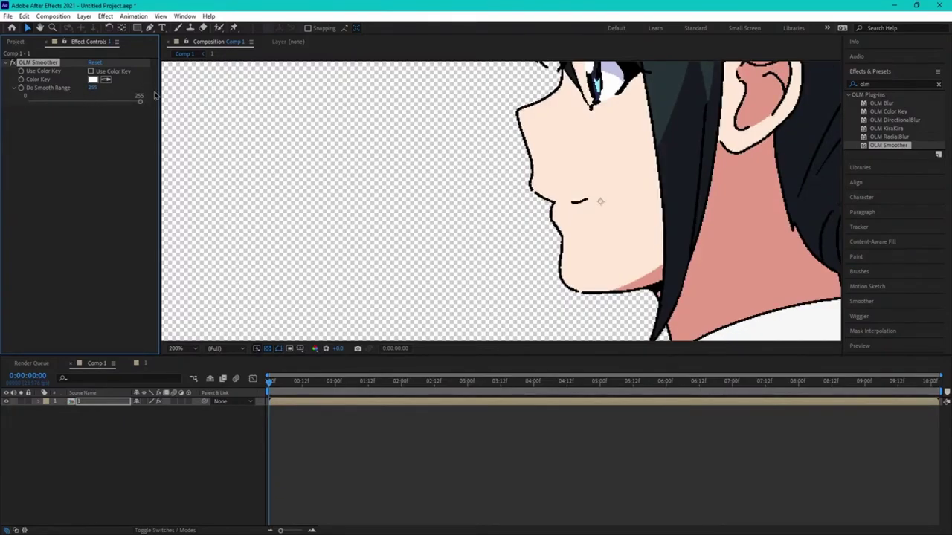
pyautogui.moveTo(94, 90); pyautogui.dragTo(2, 96)
pyautogui.click(26, 99)
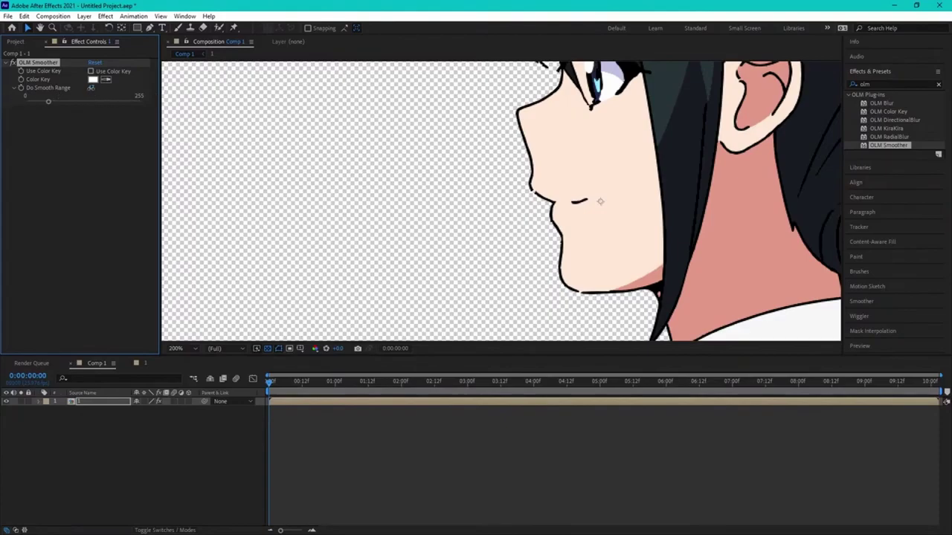
# Step: Examine the smoothed outlines of the character's face, mouth and ear up close on the first frame
pyautogui.scroll(-2, 622, 141)
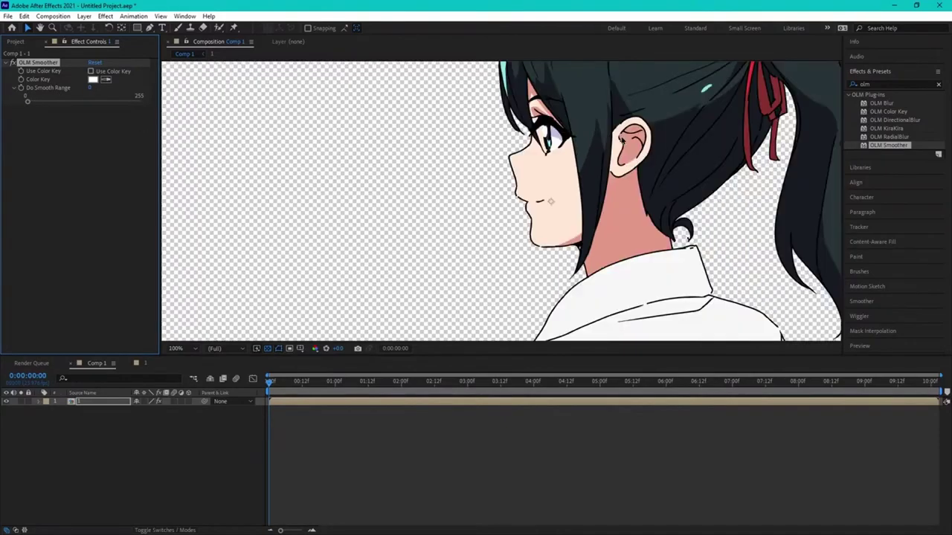
pyautogui.scroll(4, 588, 216)
pyautogui.press(',')
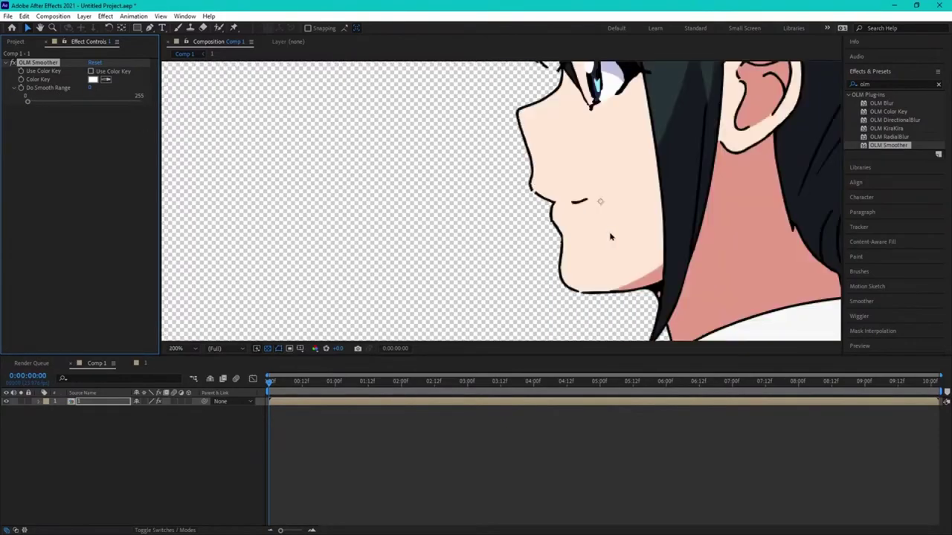
pyautogui.scroll(-1, 595, 188)
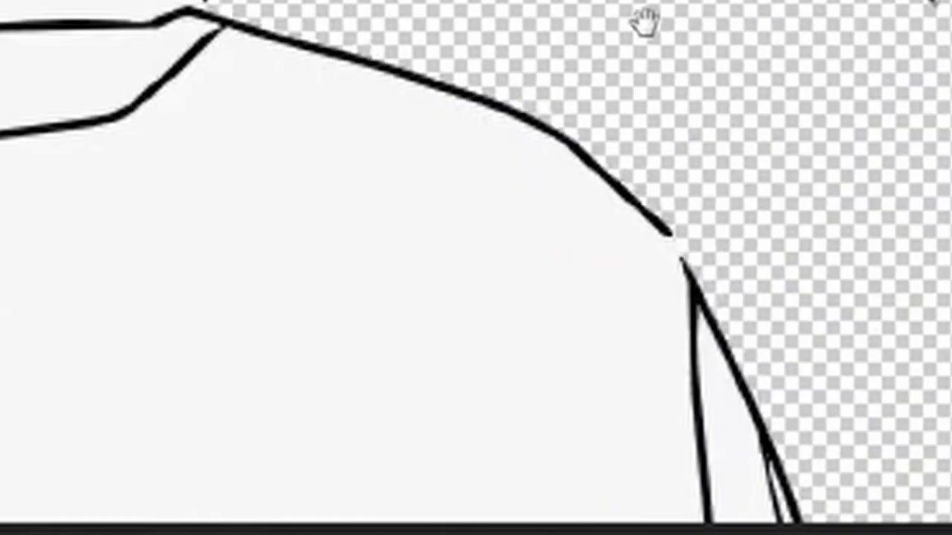
pyautogui.moveTo(566, 188); pyautogui.dragTo(777, 310)
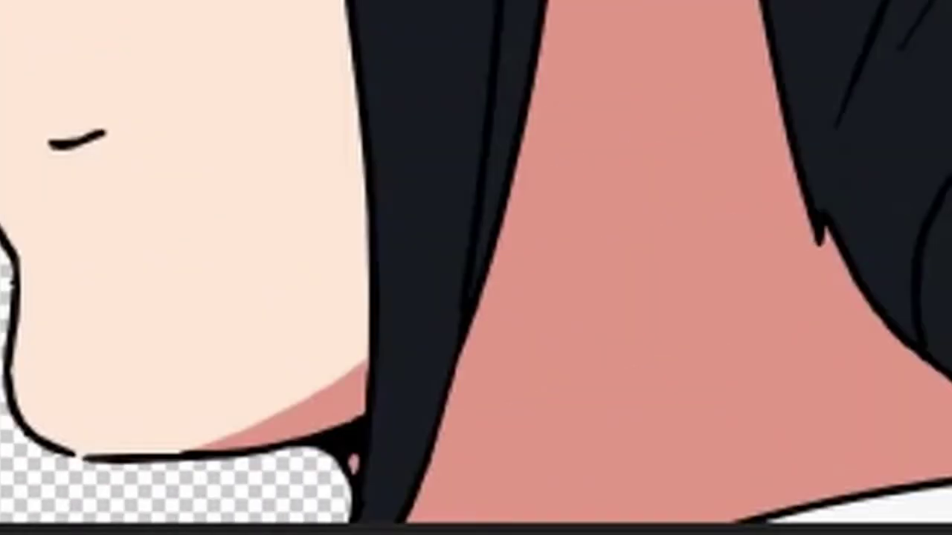
pyautogui.moveTo(482, 138); pyautogui.dragTo(526, 230)
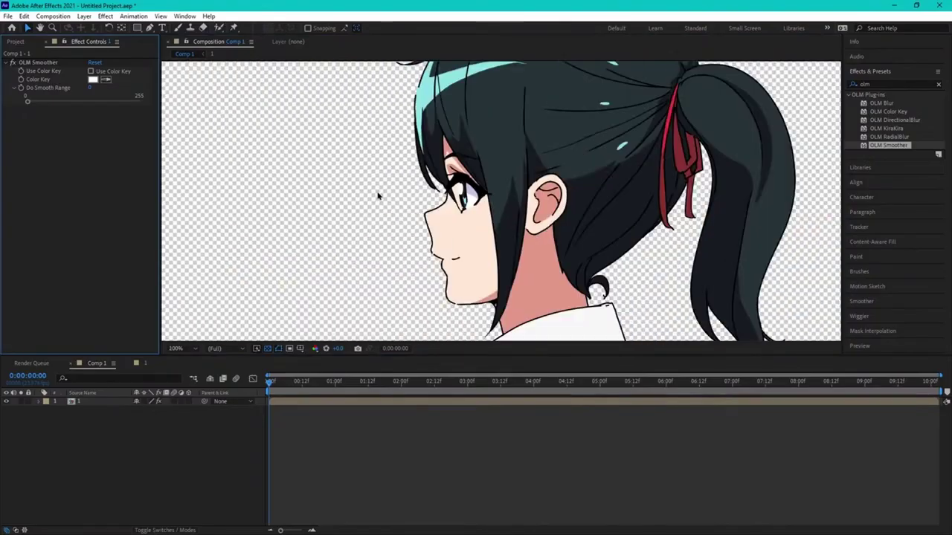
pyautogui.scroll(4, 514, 290)
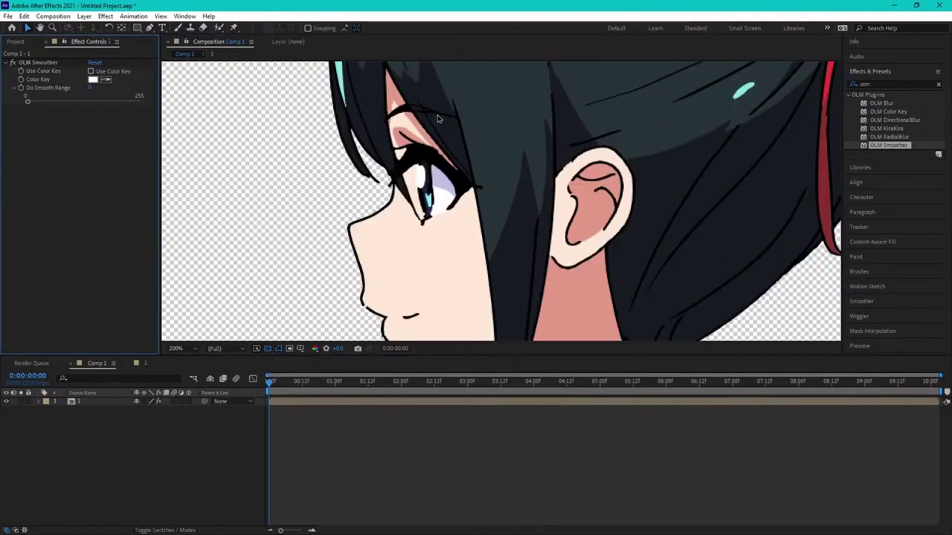
# Step: Go to frame 3 and inspect the eye, hair, ear and ribbon line edges at up to 800% magnification
pyautogui.press('space')
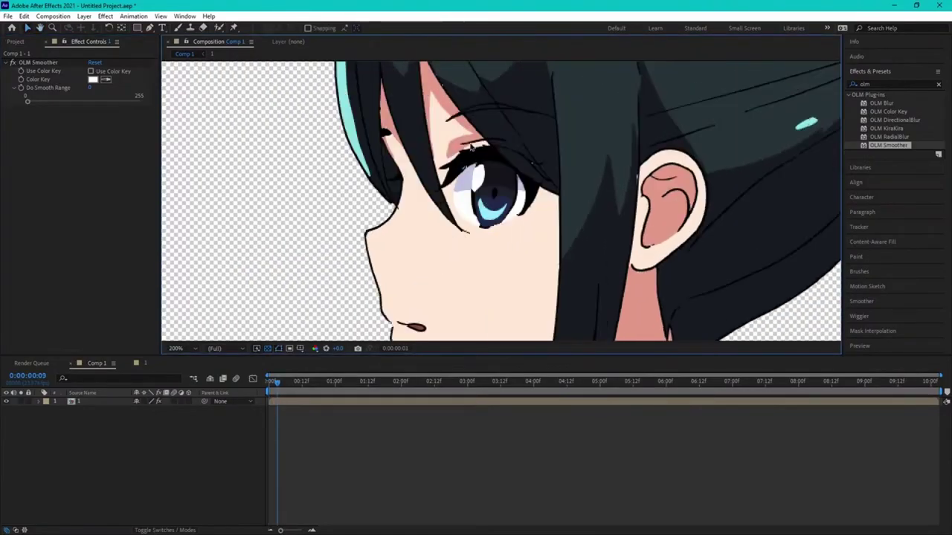
pyautogui.moveTo(495, 146); pyautogui.dragTo(551, 263)
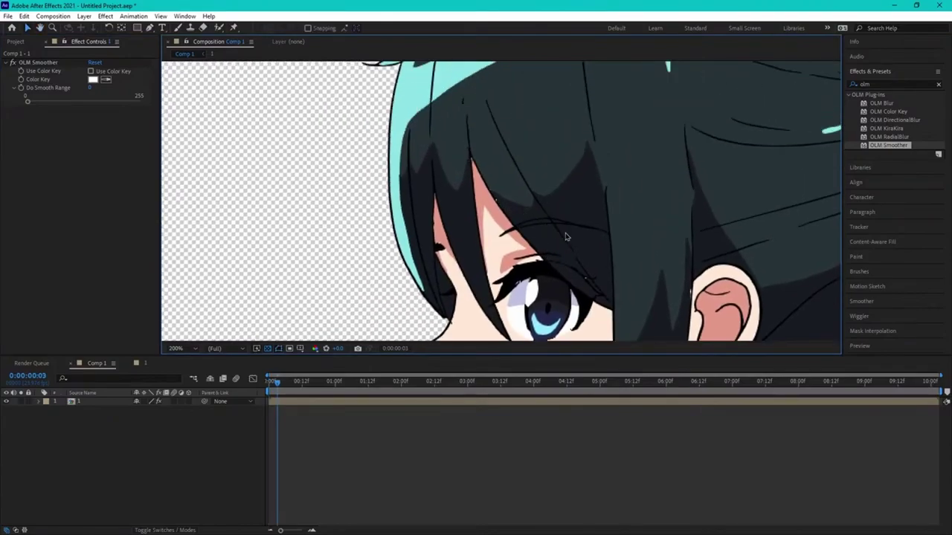
pyautogui.press(',')
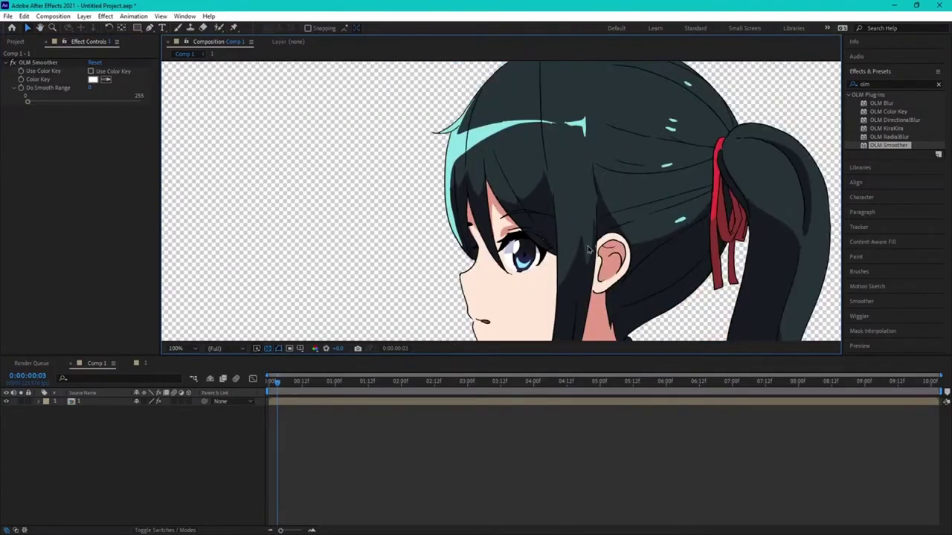
pyautogui.scroll(6, 587, 250)
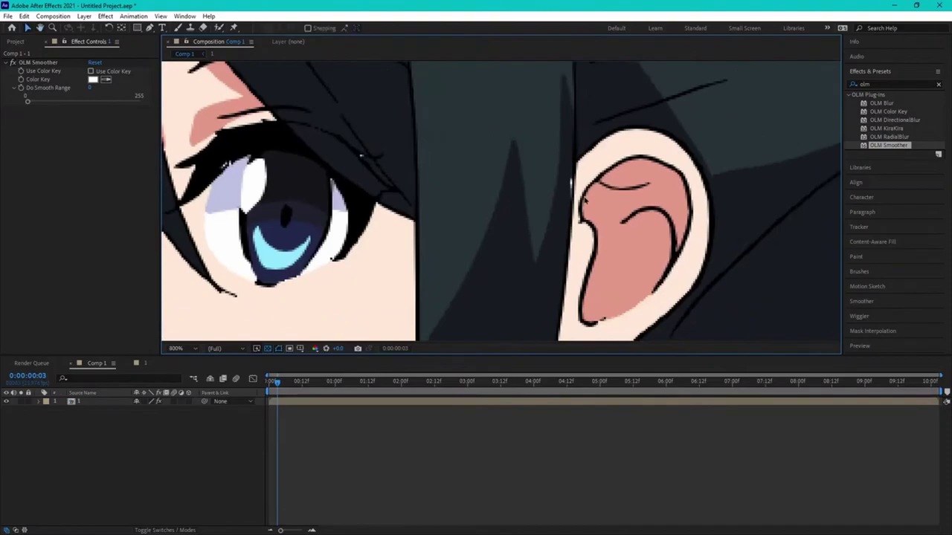
pyautogui.moveTo(481, 113); pyautogui.dragTo(756, 232)
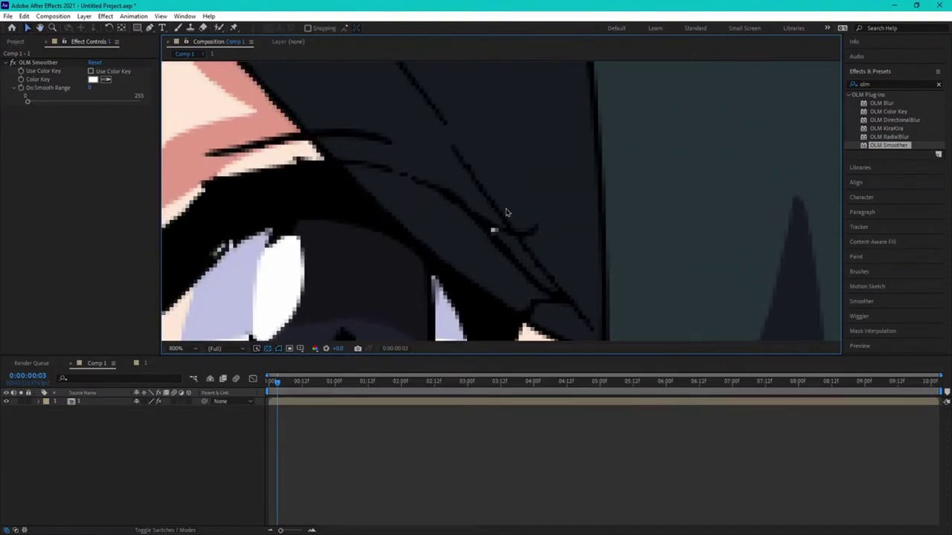
pyautogui.scroll(-1, 437, 193)
pyautogui.moveTo(330, 110); pyautogui.dragTo(549, 217)
pyautogui.scroll(1, 518, 190)
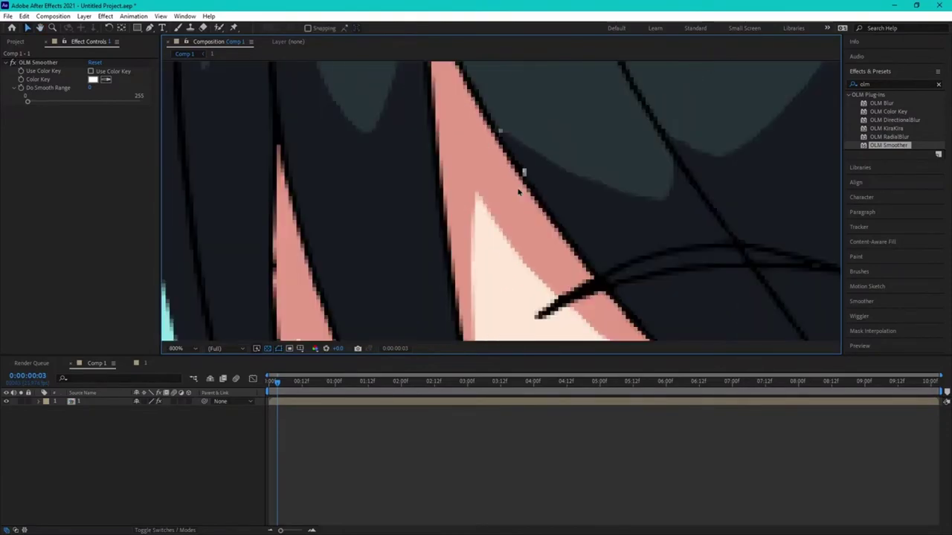
pyautogui.scroll(-5, 519, 192)
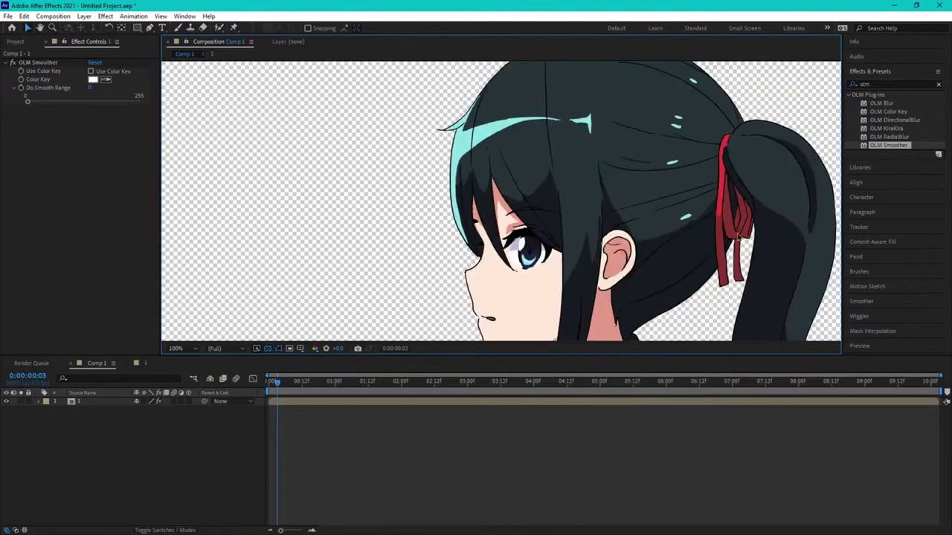
pyautogui.scroll(3, 509, 207)
pyautogui.scroll(-5, 483, 230)
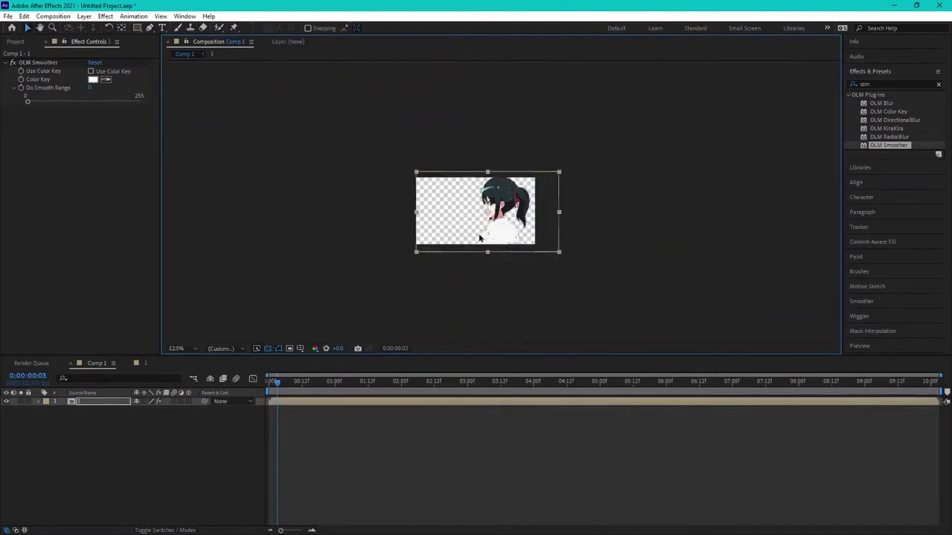
pyautogui.scroll(6, 480, 238)
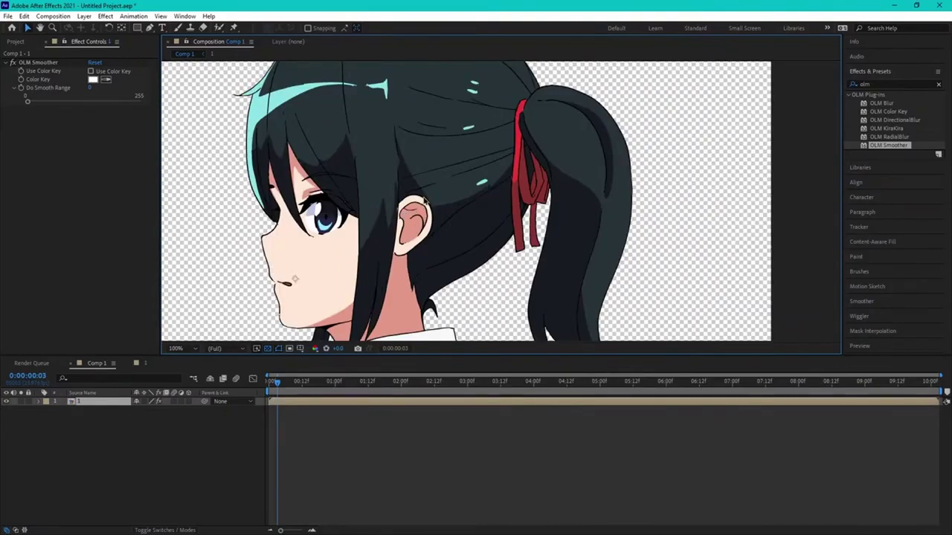
pyautogui.scroll(1, 317, 212)
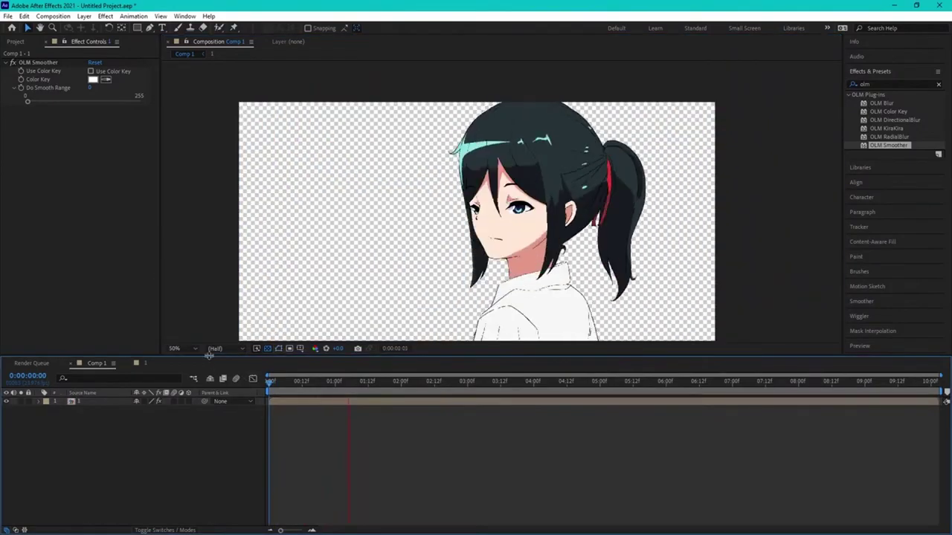
# Step: Fit the whole composition in the viewer and preview the smoothed animation from the start
pyautogui.click(186, 348)
pyautogui.click(192, 369)
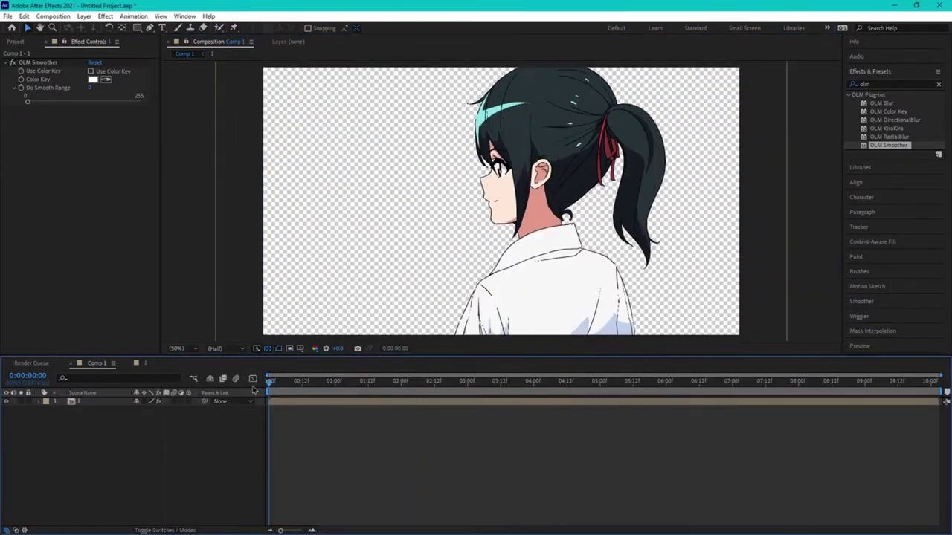
pyautogui.press('space')
# Step: Import bg.png, overlay.png and screen.png from the Cut1 folder into Comp 1 as layers
pyautogui.click(937, 84)
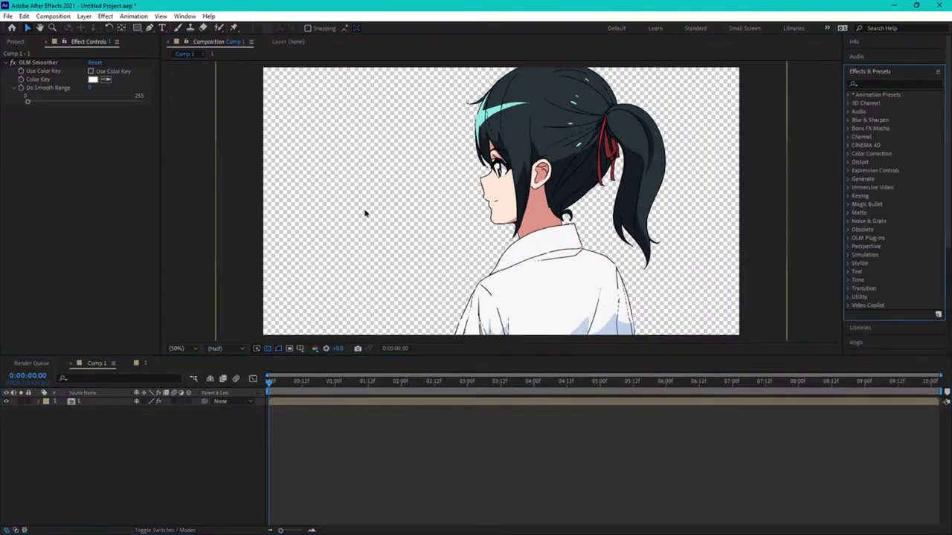
pyautogui.click(16, 41)
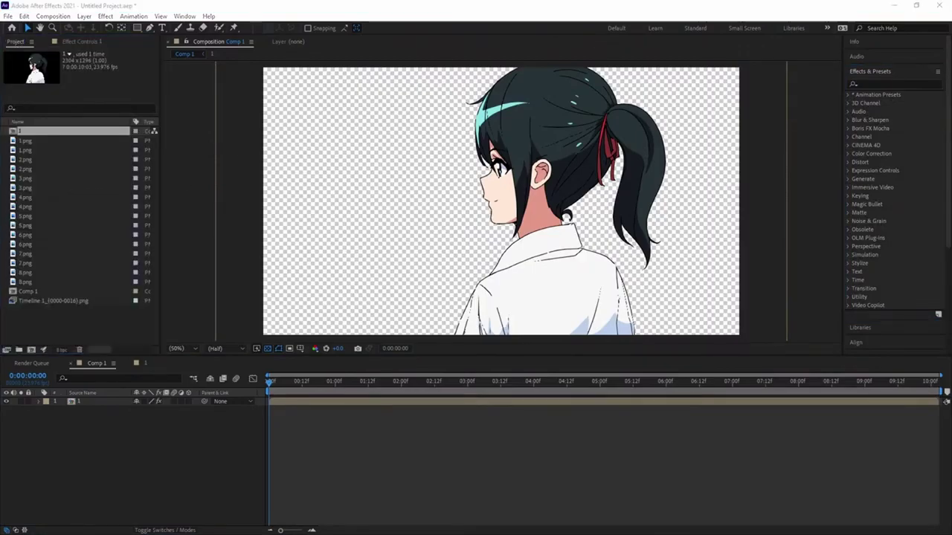
pyautogui.moveTo(592, 107); pyautogui.dragTo(661, 96)
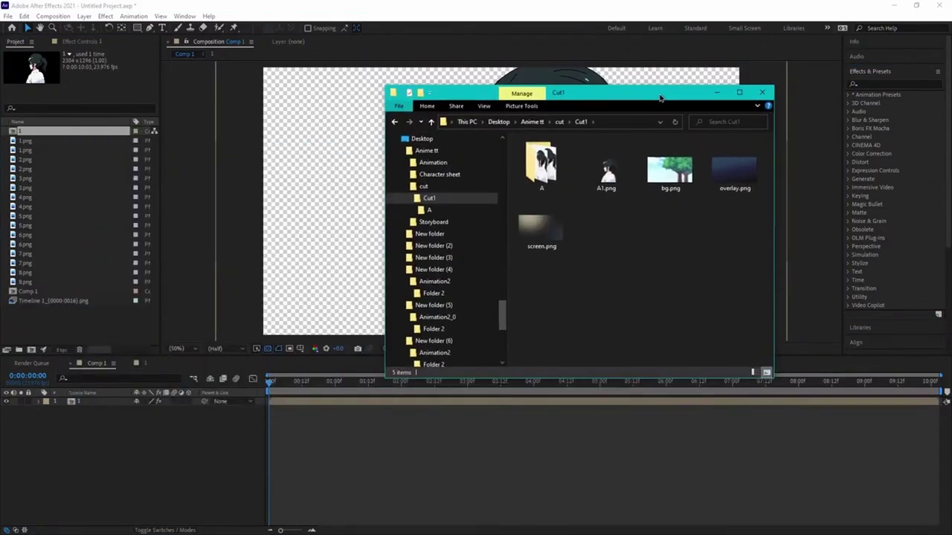
pyautogui.click(677, 183)
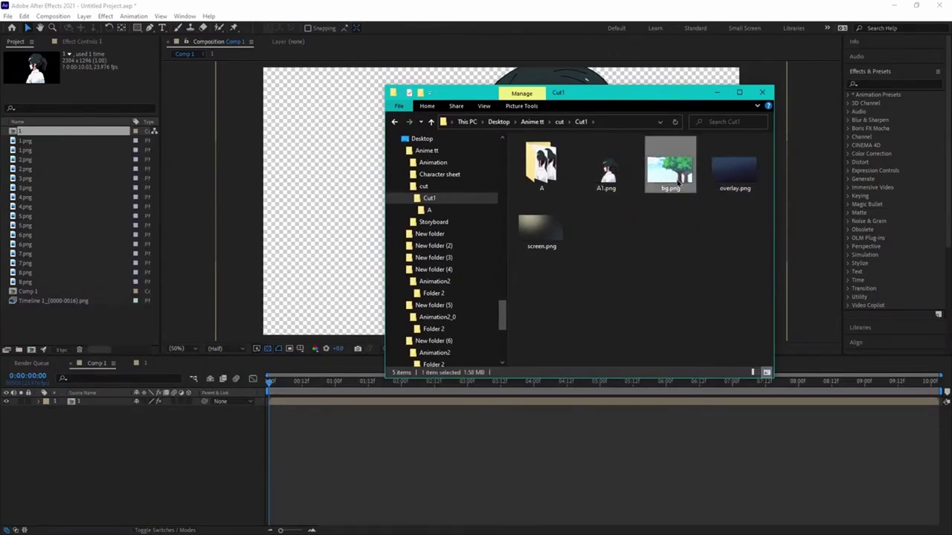
pyautogui.click(735, 179)
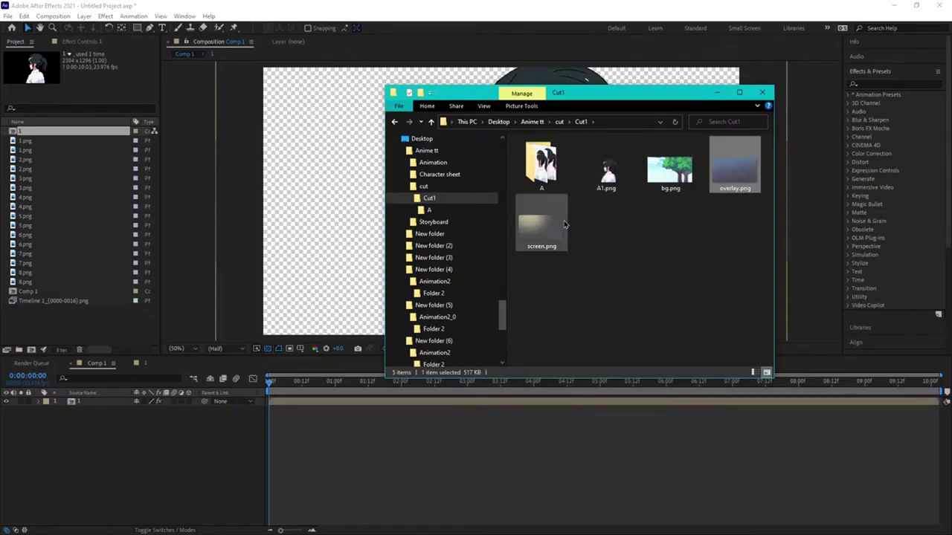
pyautogui.click(563, 225)
pyautogui.click(727, 173)
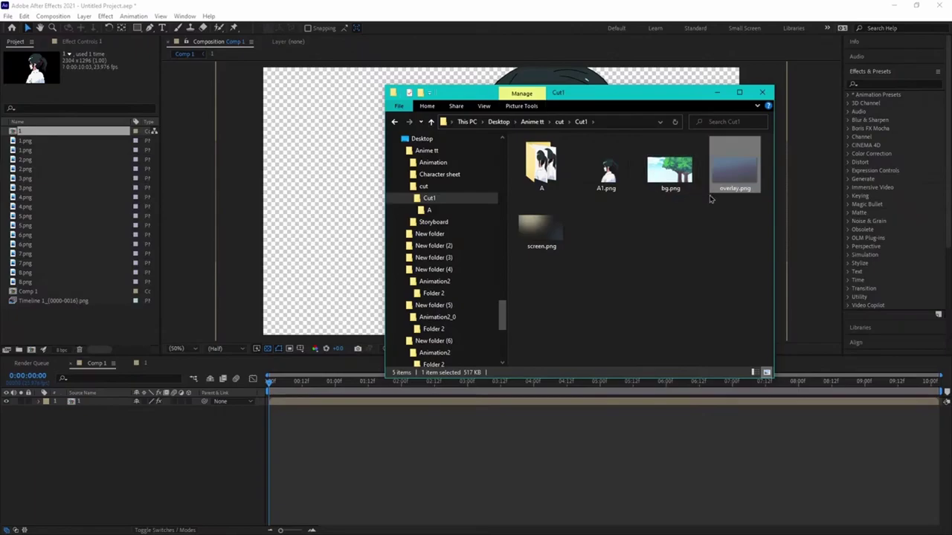
pyautogui.click(706, 230)
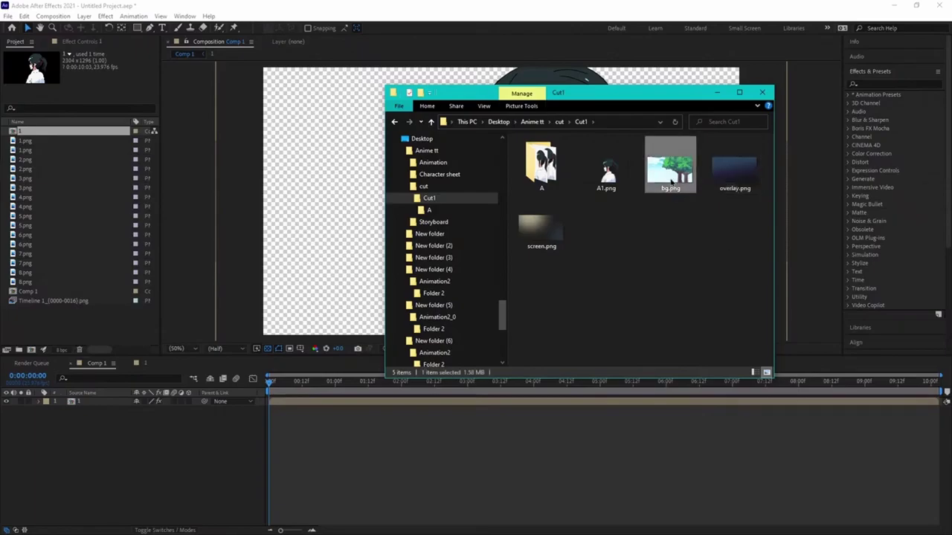
pyautogui.keyDown('shift'); pyautogui.click(564, 227); pyautogui.keyUp('shift')
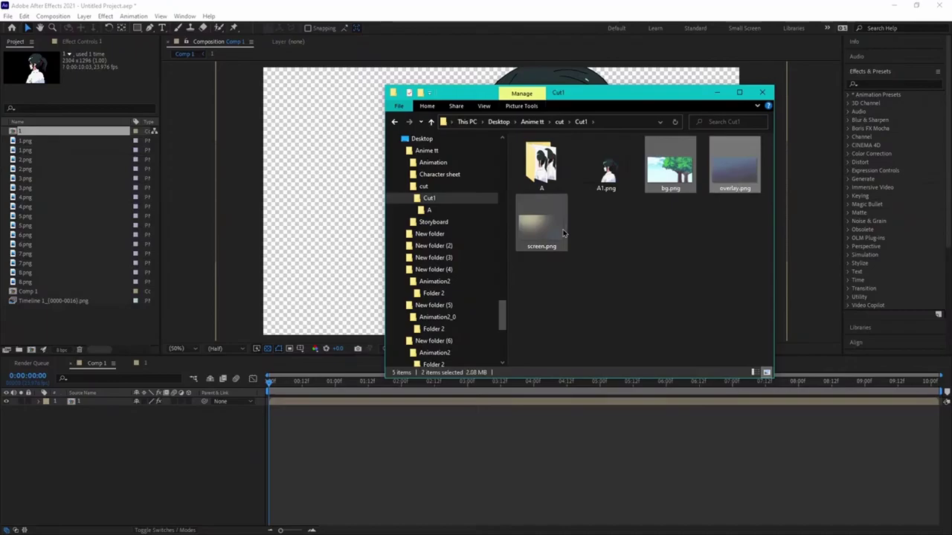
pyautogui.moveTo(653, 172); pyautogui.dragTo(491, 458)
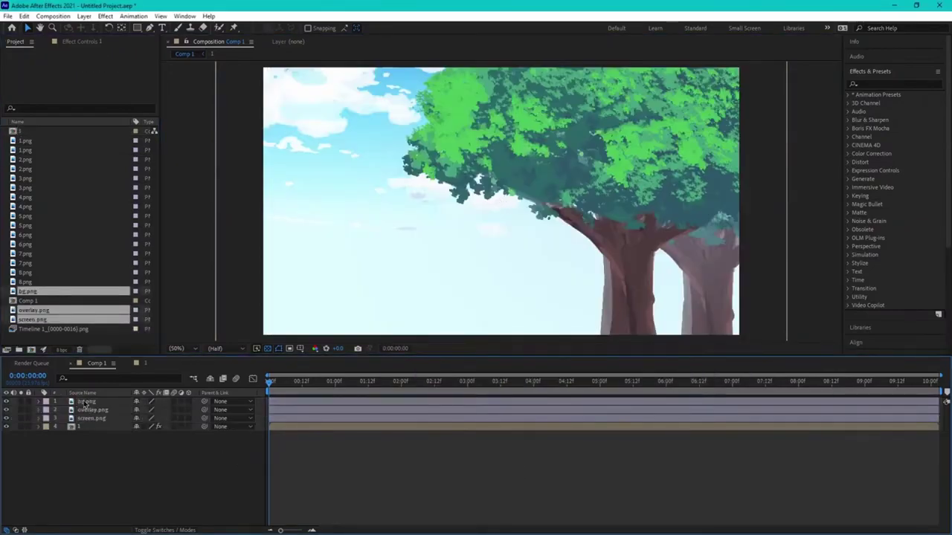
# Step: Move bg.png beneath the character layer at the bottom of the stack, and place screen.png above overlay.png
pyautogui.moveTo(84, 404); pyautogui.dragTo(88, 457)
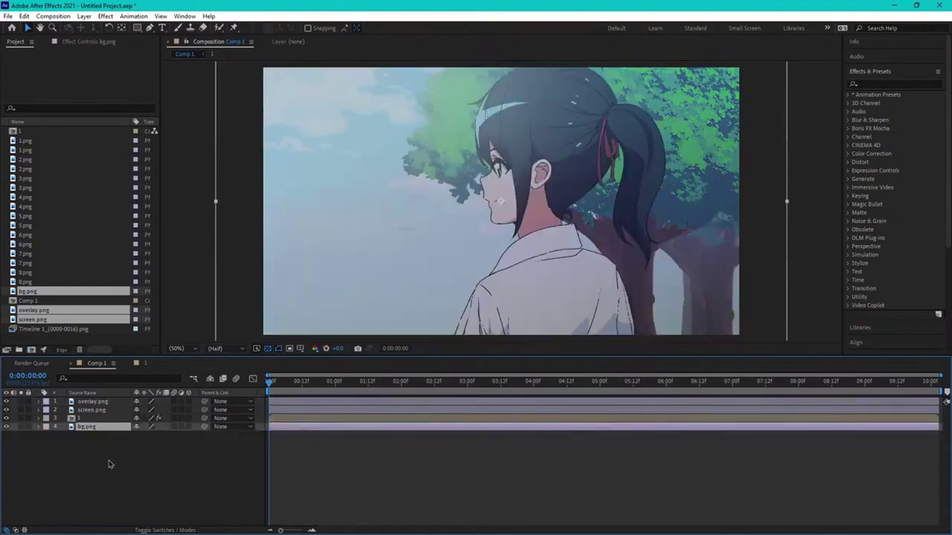
pyautogui.click(99, 403)
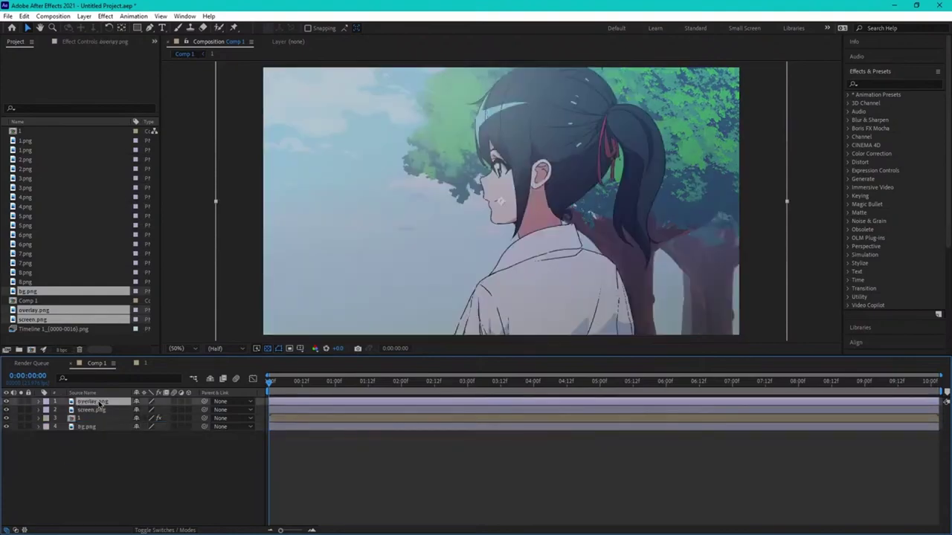
pyautogui.moveTo(102, 411); pyautogui.dragTo(98, 400)
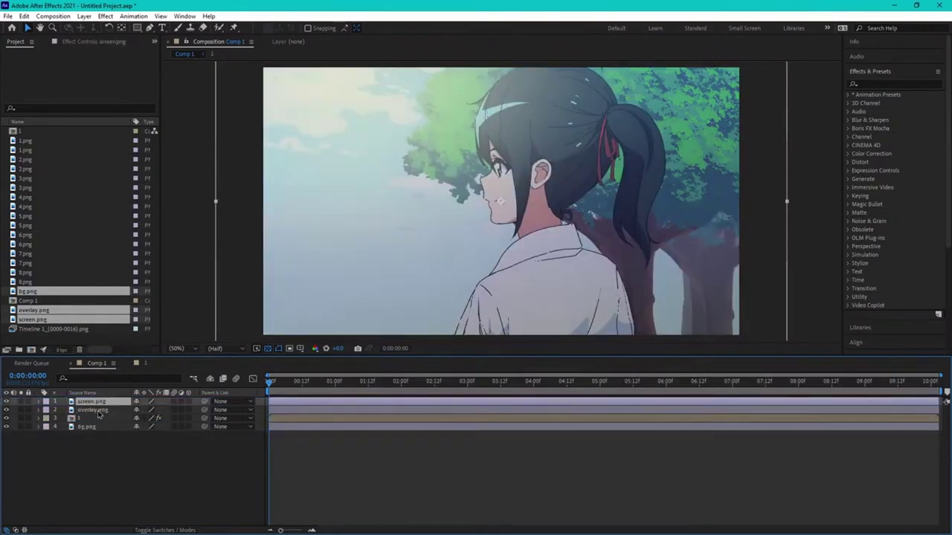
pyautogui.click(98, 411)
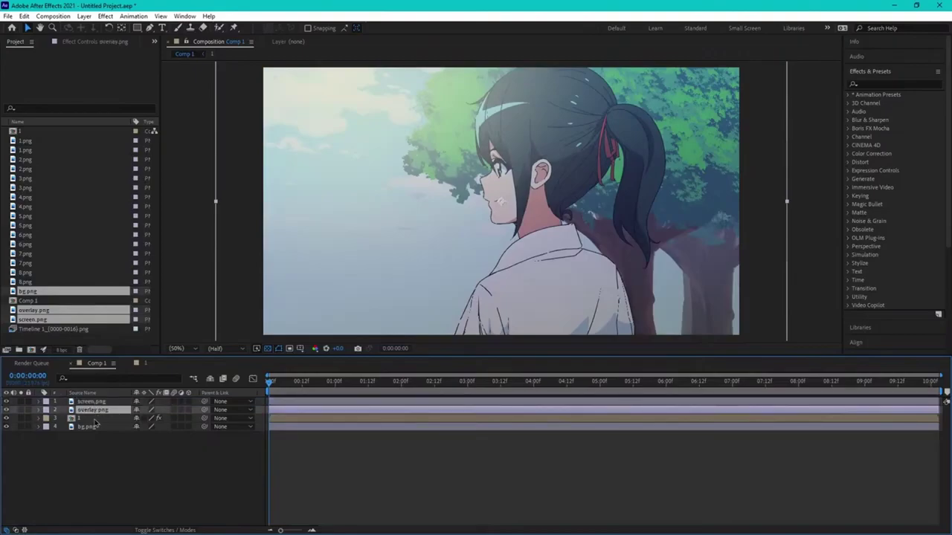
pyautogui.click(125, 443)
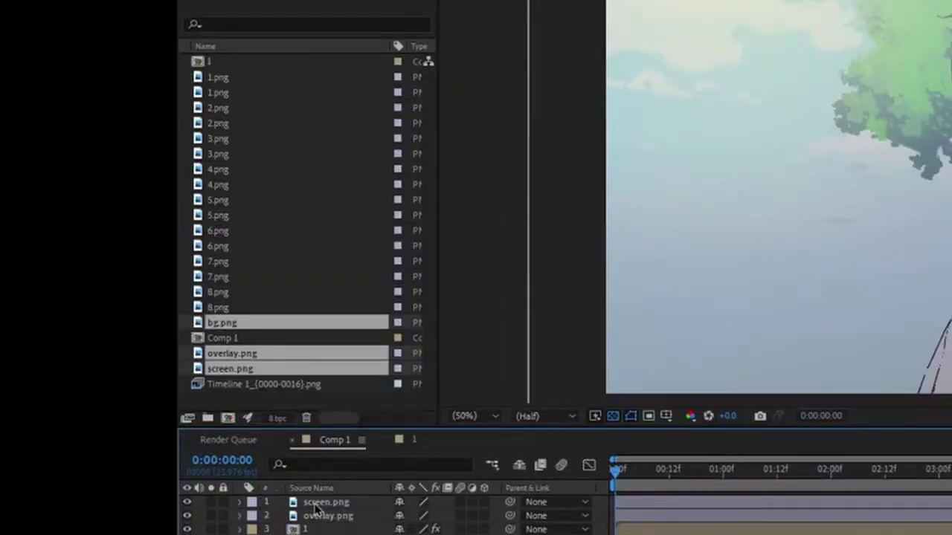
# Step: Set the blending mode of the screen.png layer to Screen
pyautogui.rightClick(316, 508)
pyautogui.moveTo(435, 248)
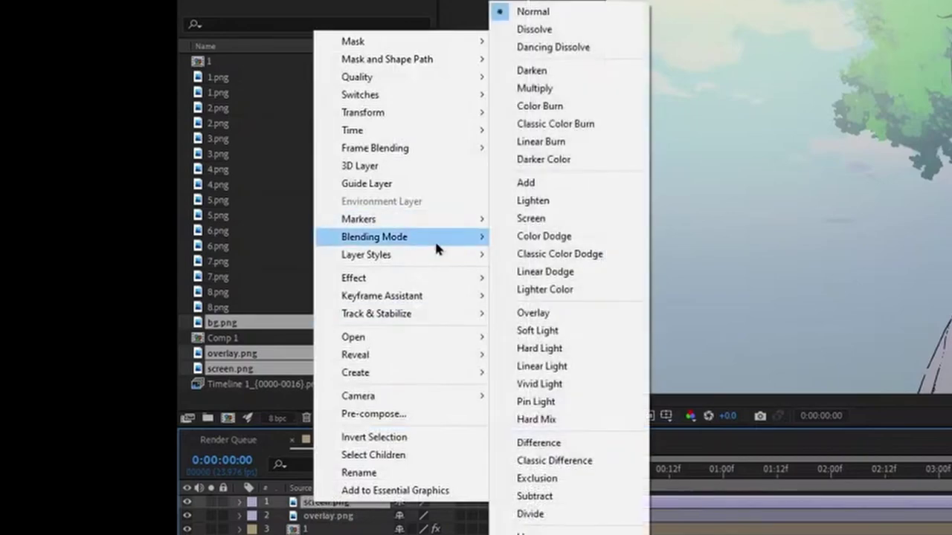
pyautogui.click(531, 218)
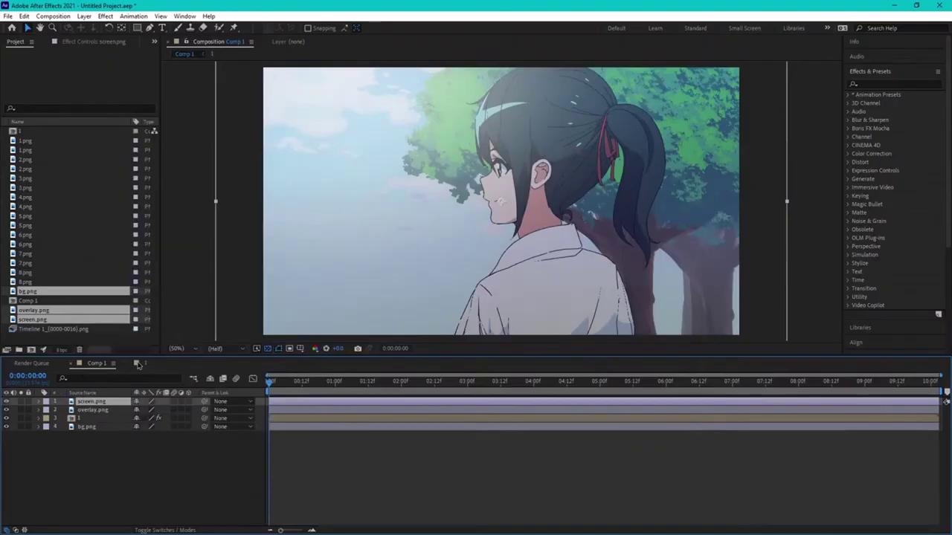
# Step: Set the blending mode of the overlay.png layer to Overlay
pyautogui.click(101, 411)
pyautogui.rightClick(101, 414)
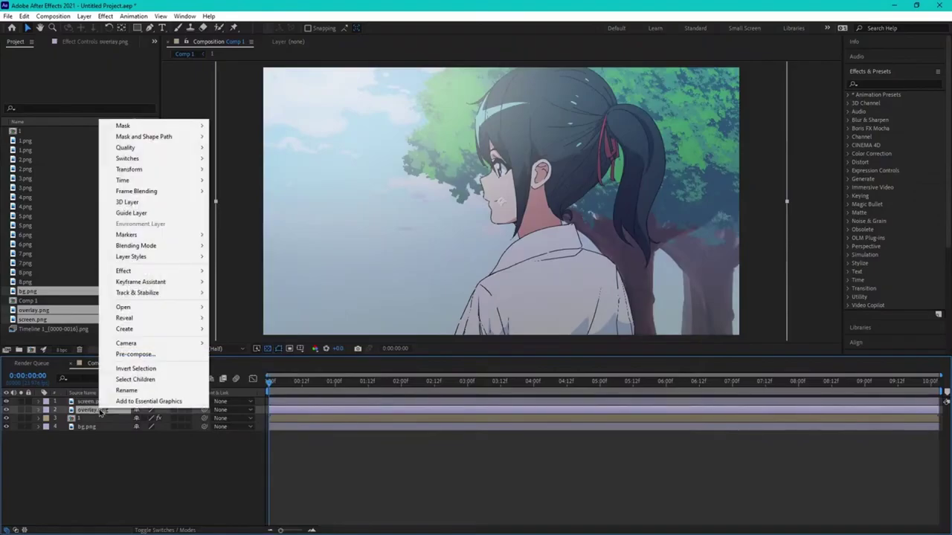
pyautogui.moveTo(261, 231)
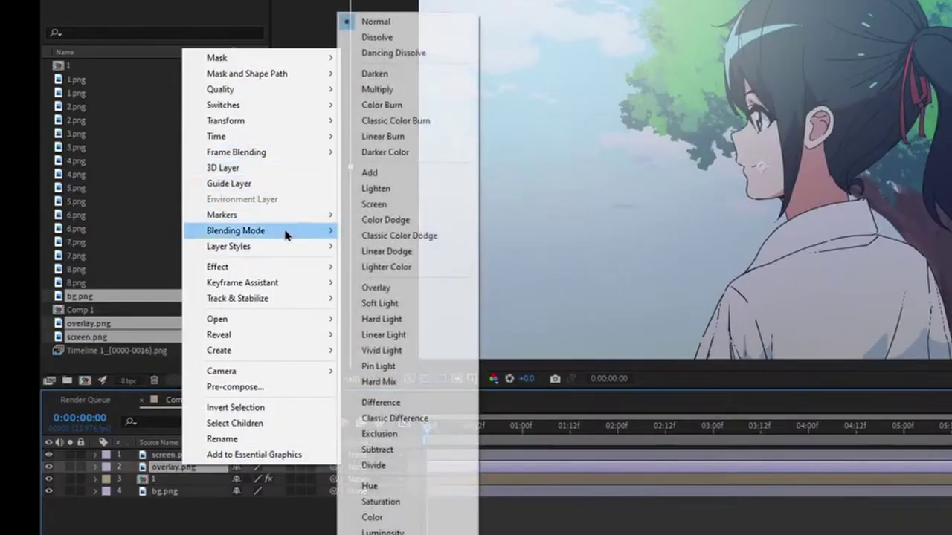
pyautogui.click(384, 289)
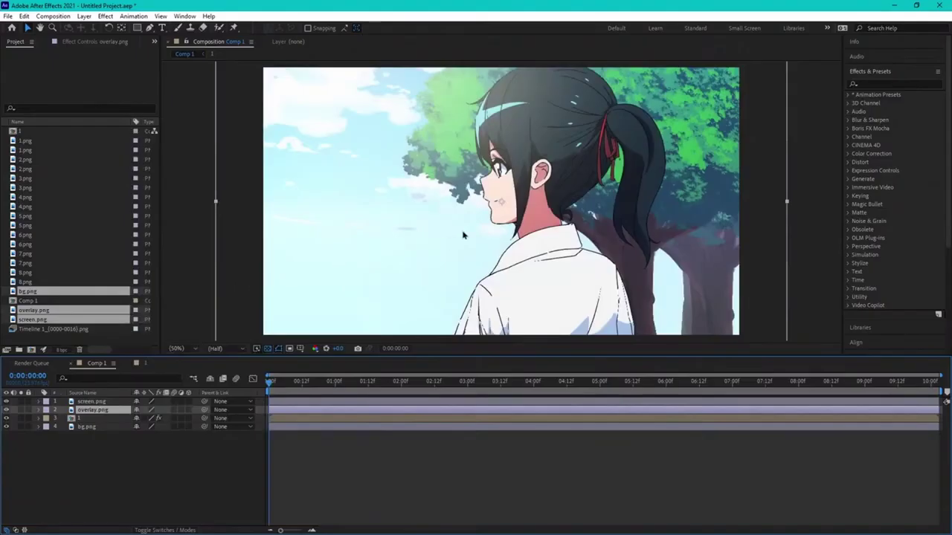
pyautogui.click(86, 459)
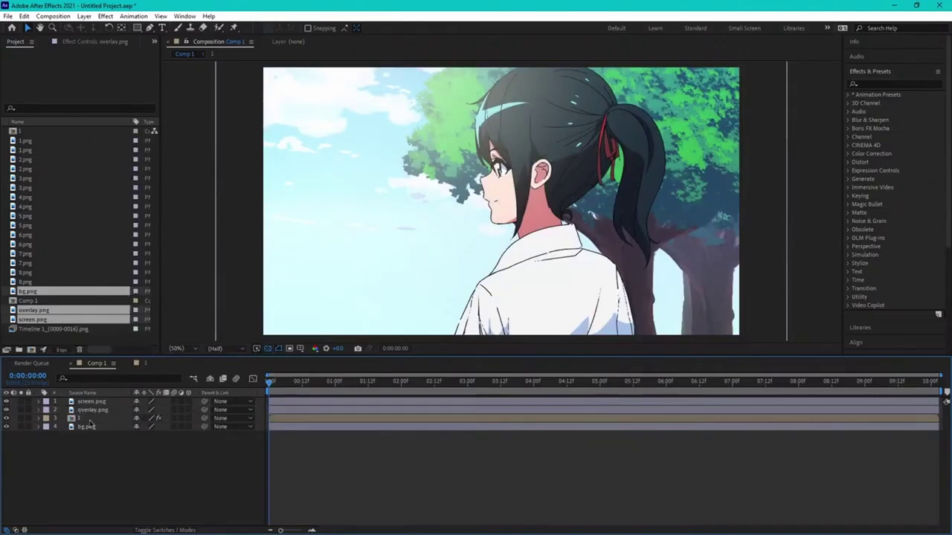
# Step: Find the Camera Lens Blur effect by searching for "lens blur" and apply it to the bg.png layer
pyautogui.click(85, 429)
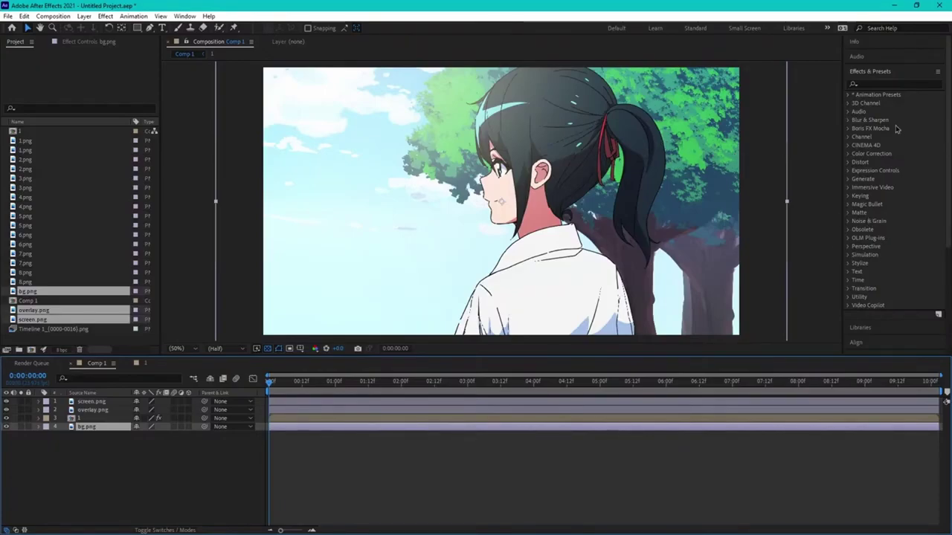
pyautogui.click(879, 84)
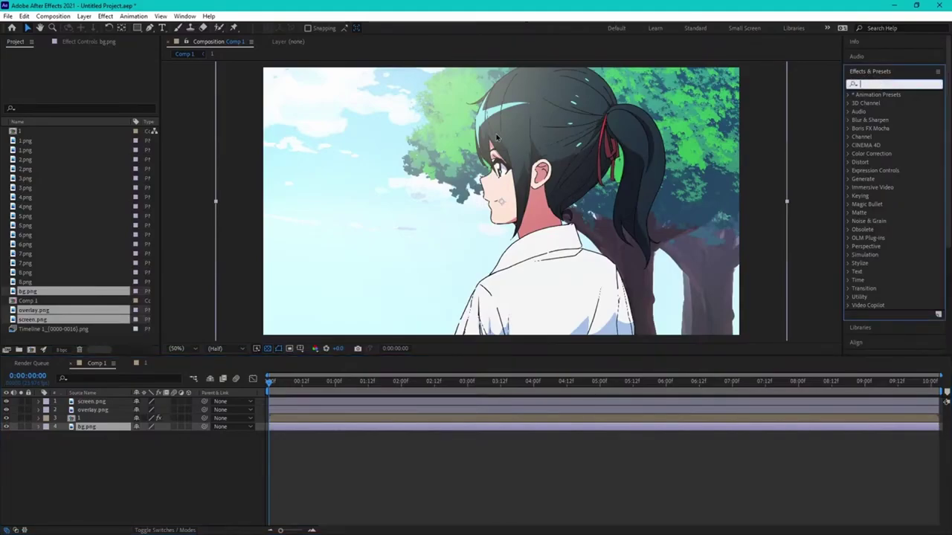
pyautogui.write('lens')
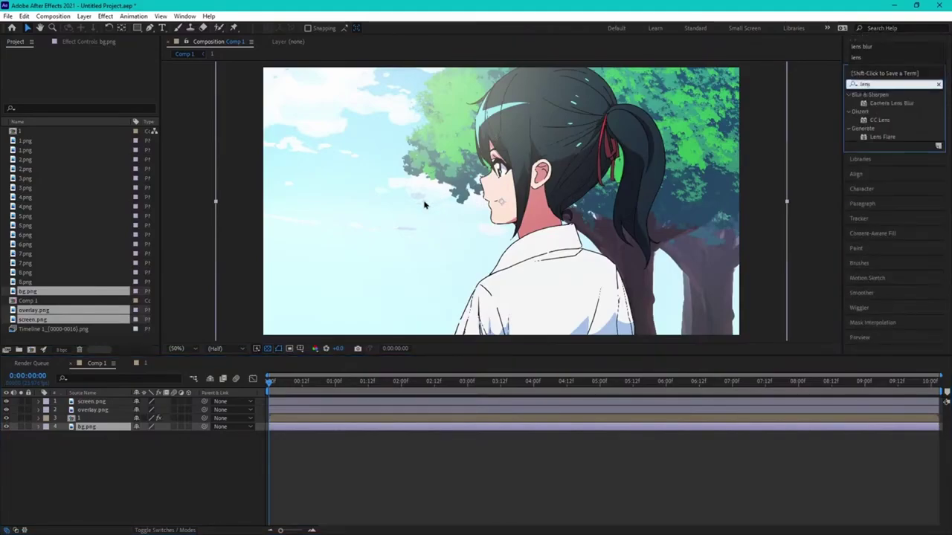
pyautogui.write(' blu')
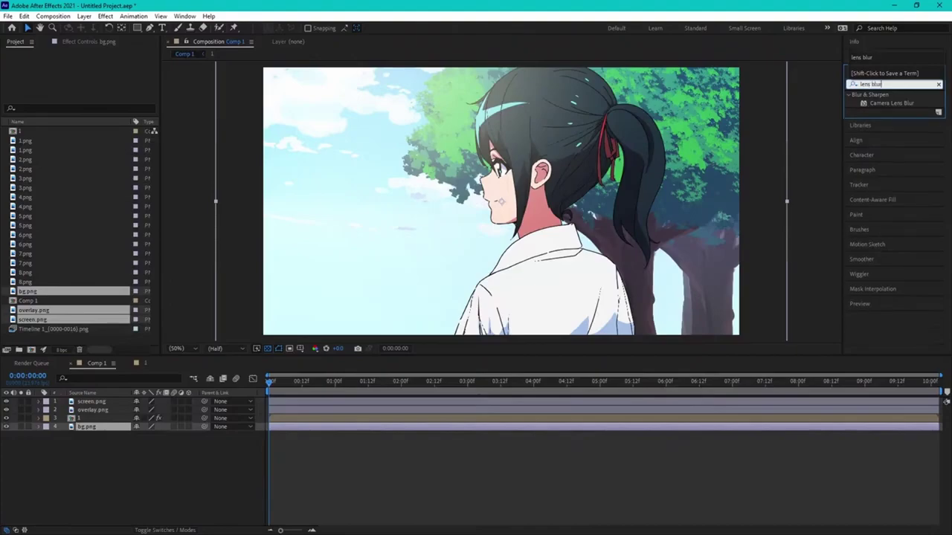
pyautogui.moveTo(885, 104); pyautogui.dragTo(100, 431)
pyautogui.scroll(2, 498, 247)
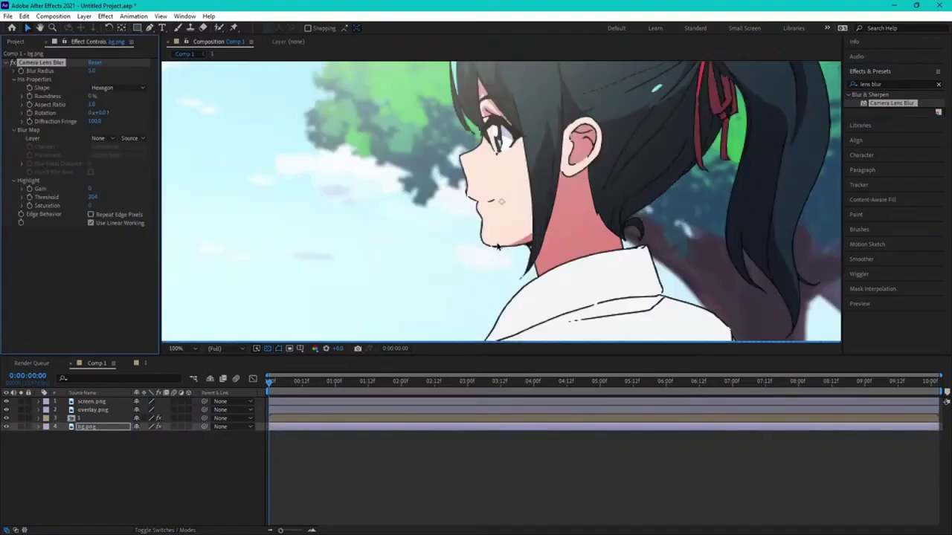
pyautogui.scroll(-2, 498, 247)
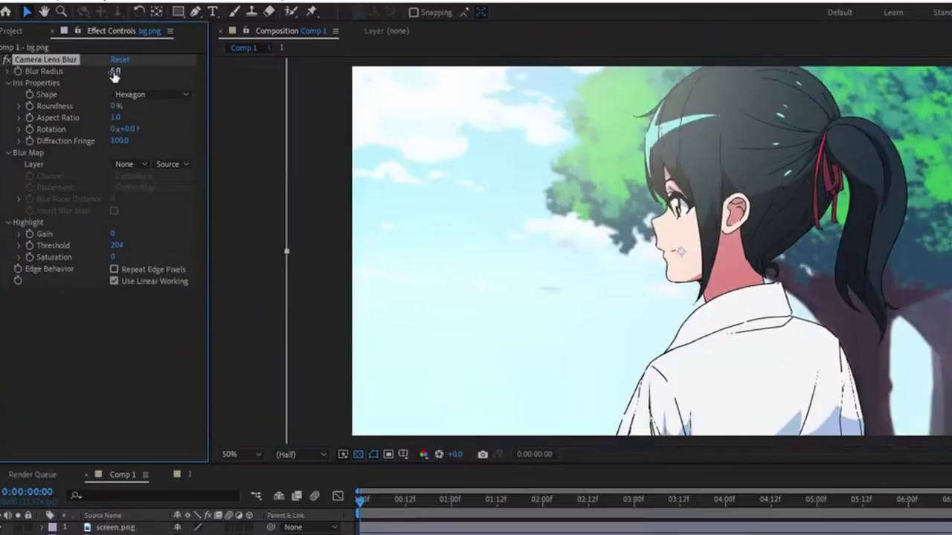
# Step: Set the background's Camera Lens Blur to a Blur Radius of 15 and a Diffraction Fringe of 500
pyautogui.moveTo(114, 70); pyautogui.dragTo(129, 73)
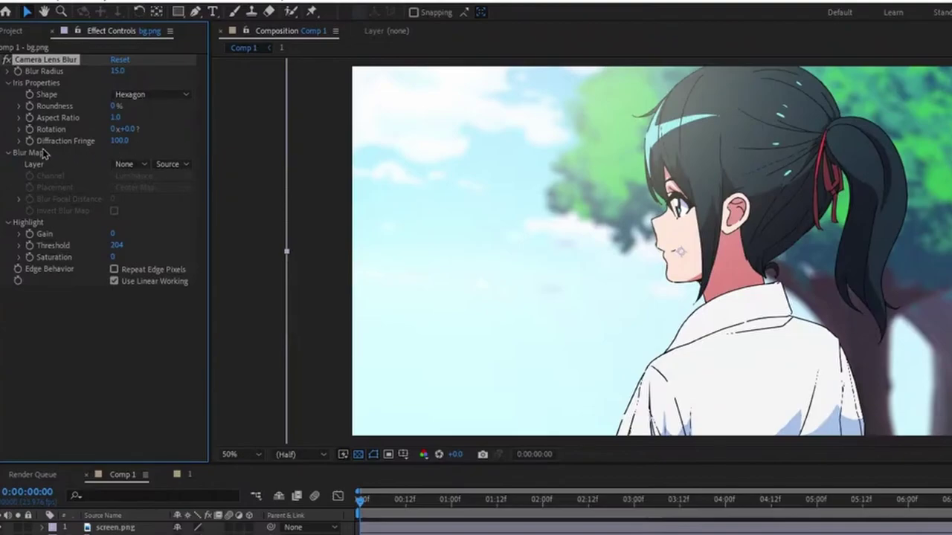
pyautogui.click(115, 142)
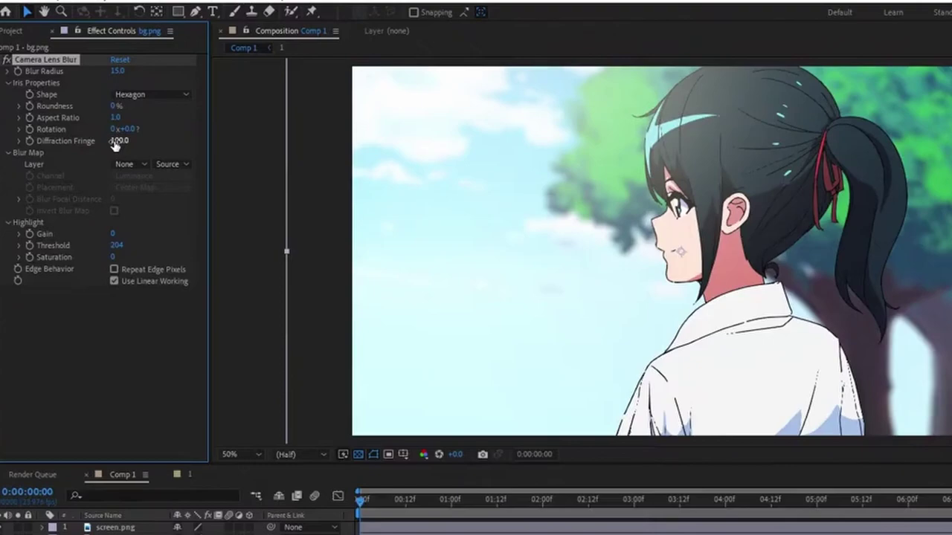
pyautogui.write('500')
pyautogui.press('Return')
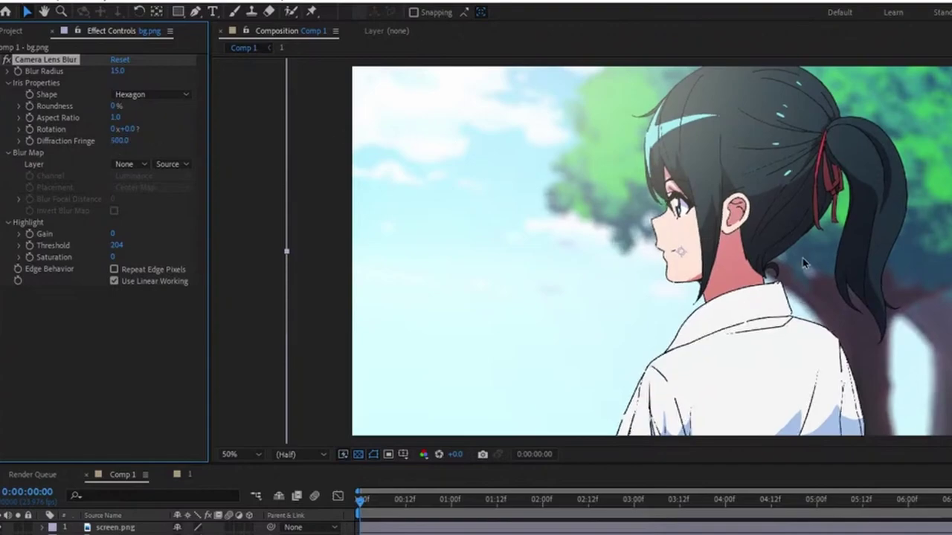
pyautogui.scroll(1, 873, 282)
pyautogui.scroll(1, 949, 301)
pyautogui.scroll(-1, 949, 301)
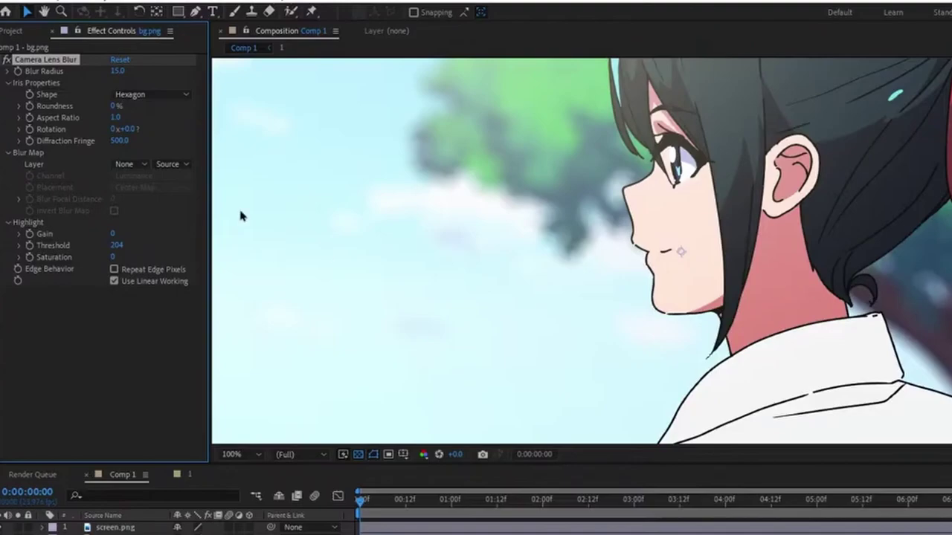
# Step: Try Triangle as the iris shape of the background's Camera Lens Blur, and set it to Decagon
pyautogui.click(142, 97)
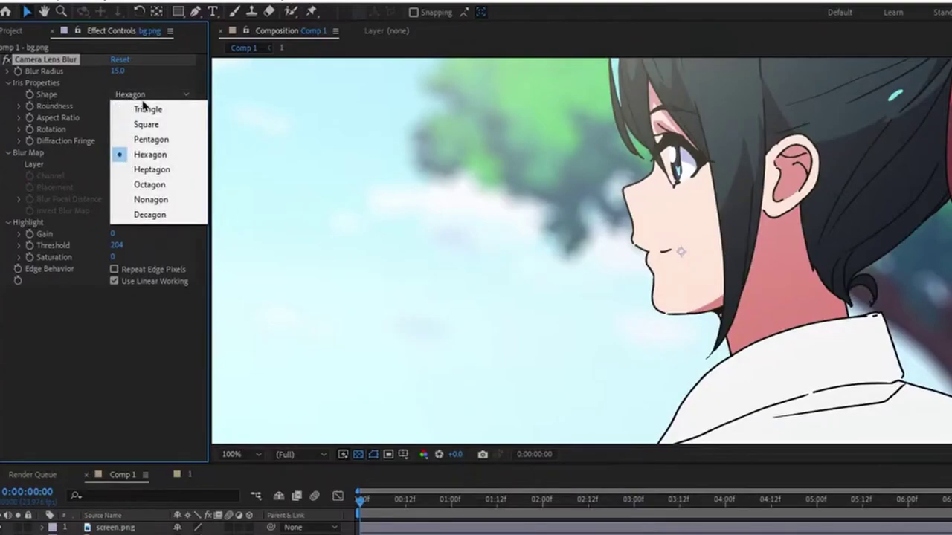
pyautogui.click(147, 110)
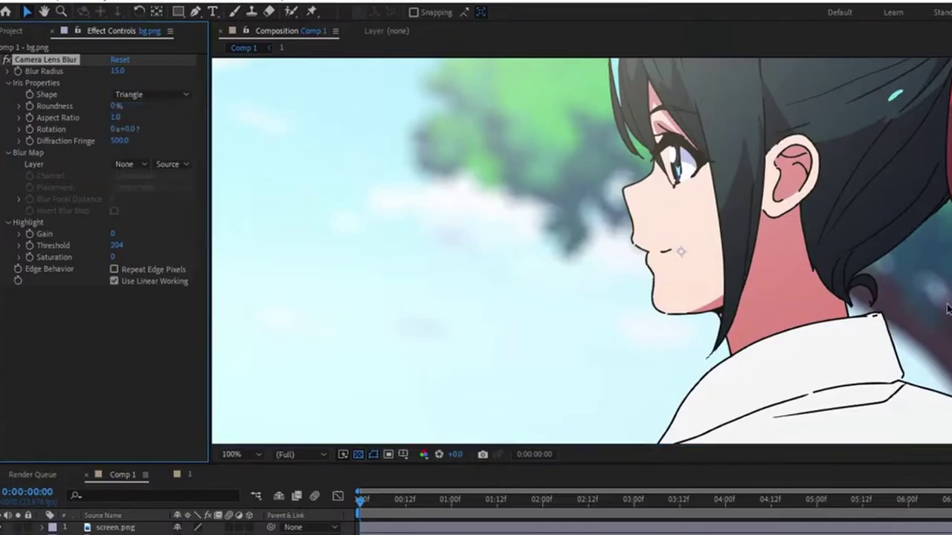
pyautogui.scroll(1, 947, 308)
pyautogui.scroll(-1, 681, 251)
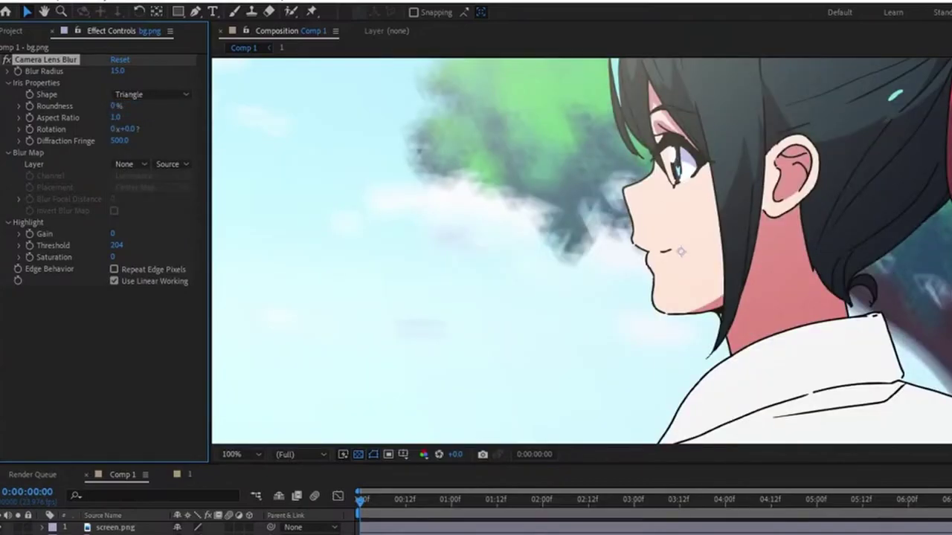
pyautogui.click(155, 95)
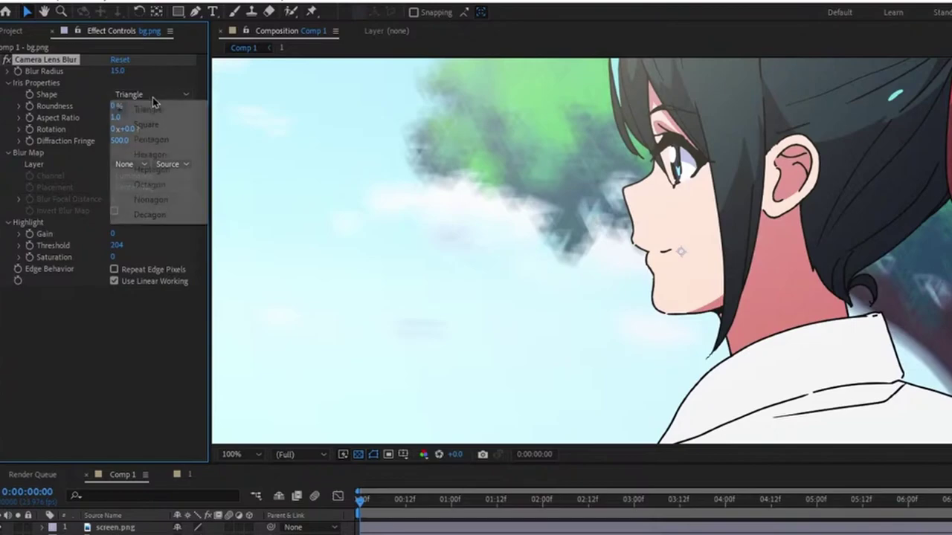
pyautogui.click(158, 215)
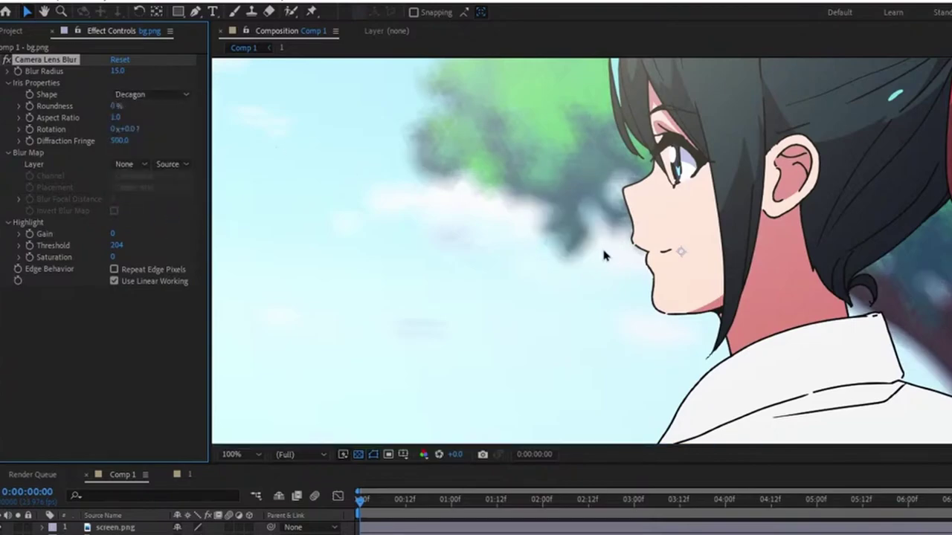
pyautogui.scroll(1, 945, 296)
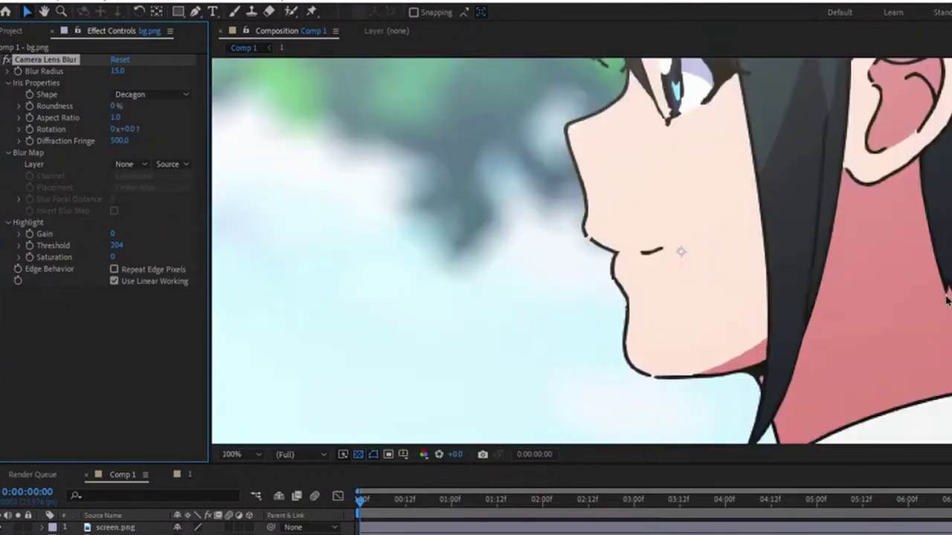
pyautogui.scroll(-1, 945, 296)
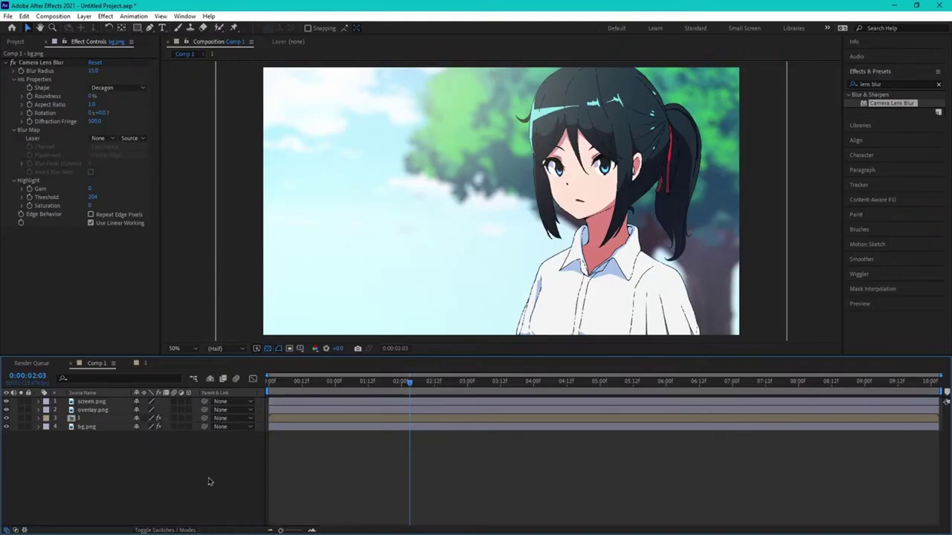
# Step: Add an adjustment layer above all other layers and apply the Gaussian Blur effect from Blur & Sharpen to it
pyautogui.rightClick(165, 464)
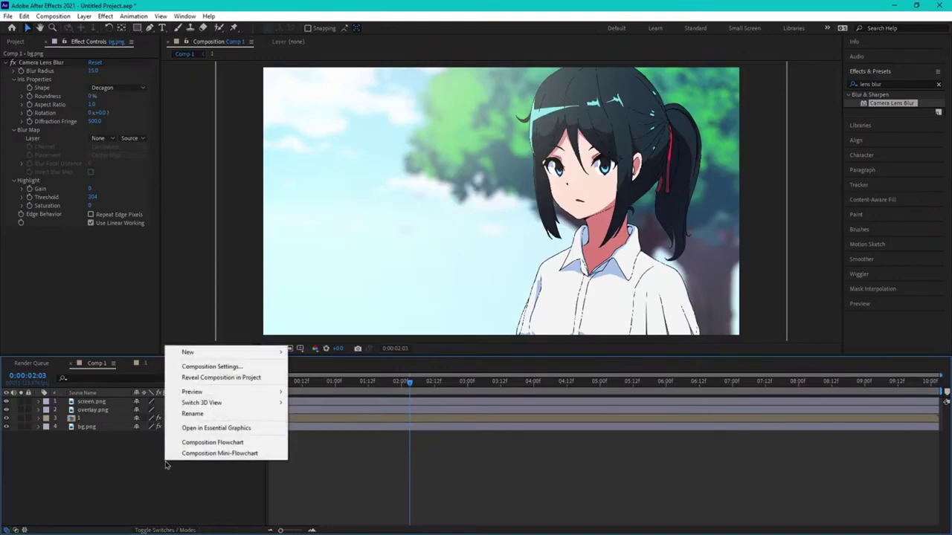
pyautogui.moveTo(245, 355)
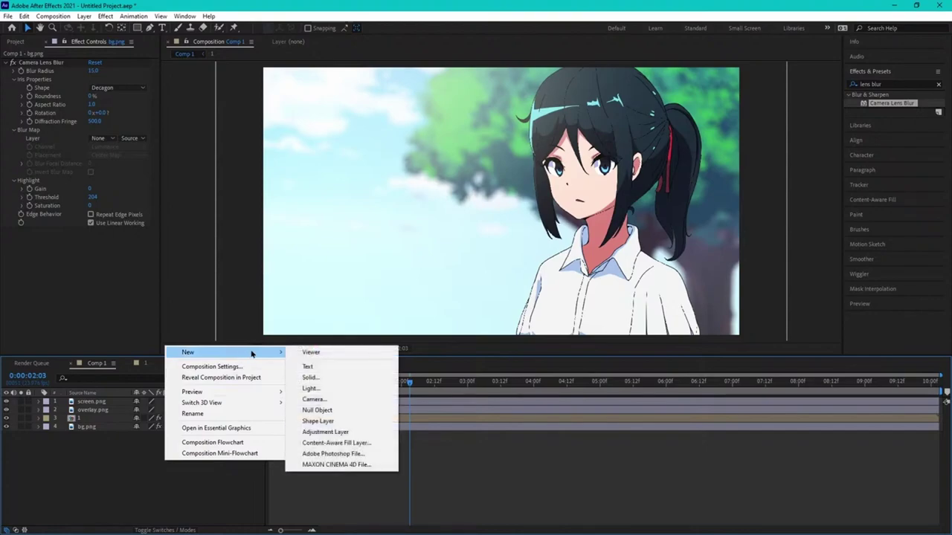
pyautogui.click(323, 432)
pyautogui.click(938, 85)
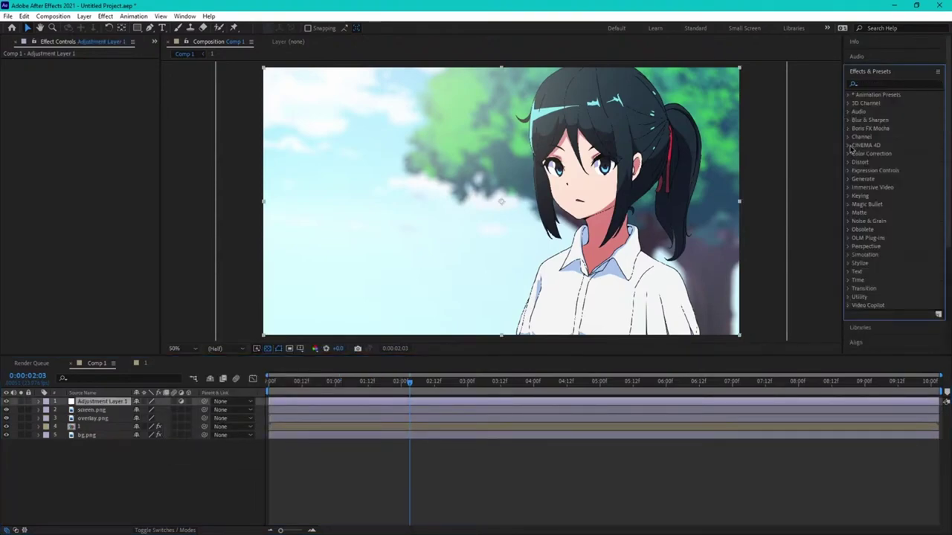
pyautogui.click(847, 121)
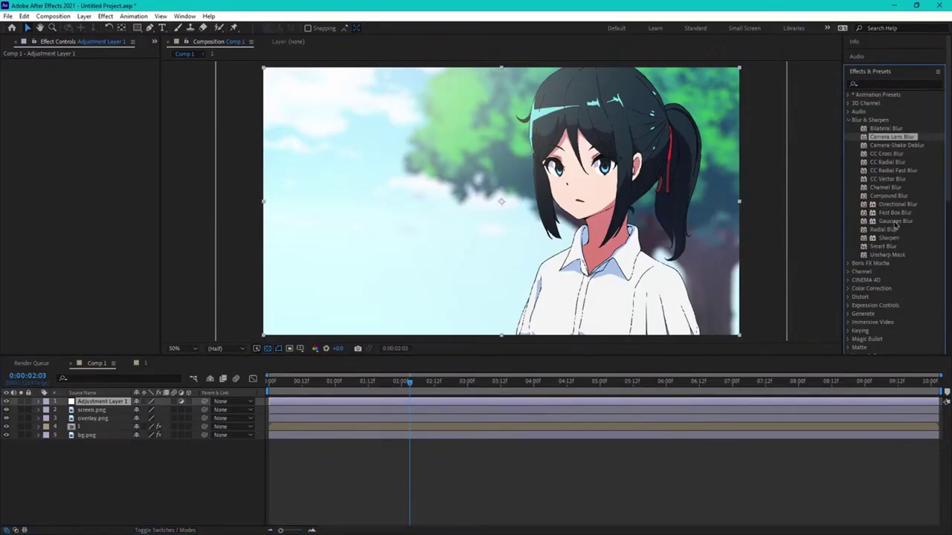
pyautogui.moveTo(896, 222); pyautogui.dragTo(432, 403)
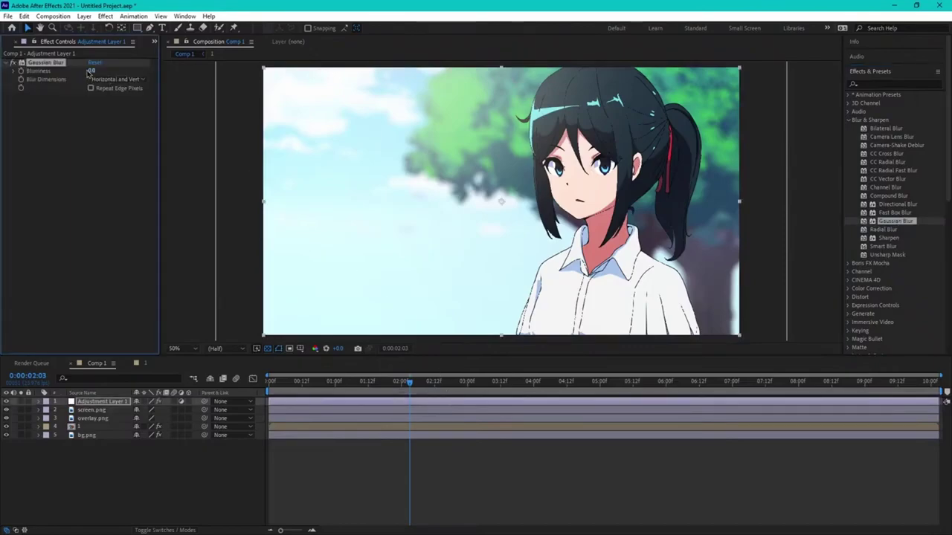
# Step: Set the adjustment layer's Gaussian Blur to a Blurriness of about 71 and enable Repeat Edge Pixels
pyautogui.moveTo(90, 70); pyautogui.dragTo(138, 70)
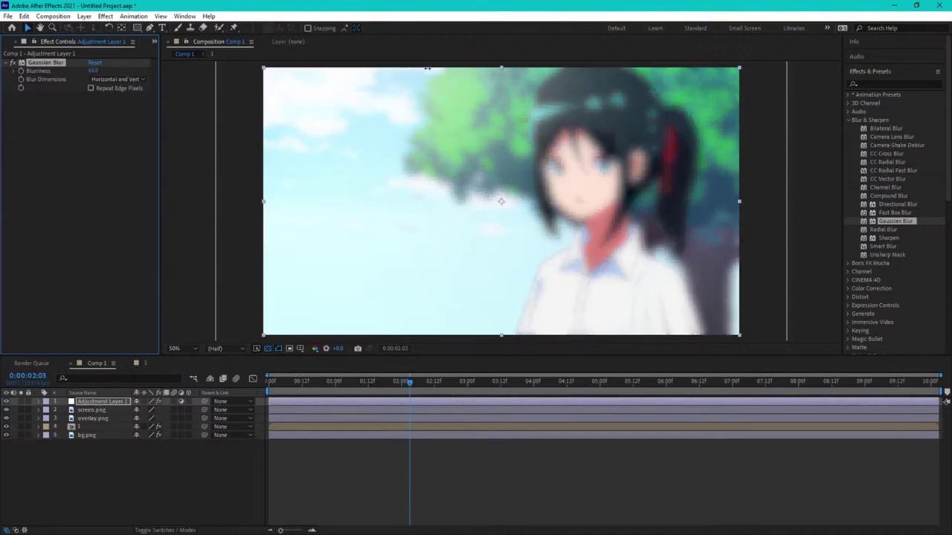
pyautogui.moveTo(426, 68); pyautogui.dragTo(433, 68)
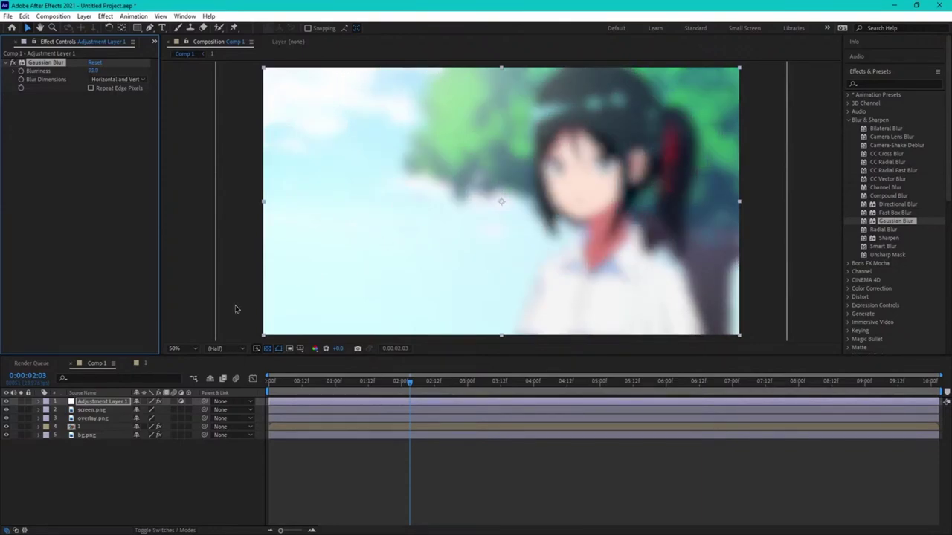
pyautogui.click(90, 87)
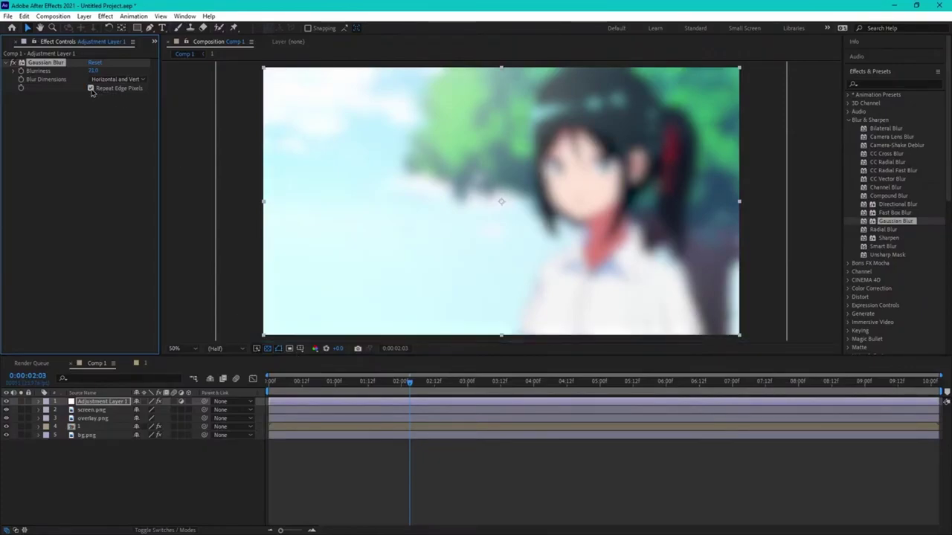
# Step: Try the Soft Light blending mode on the blurred adjustment layer
pyautogui.rightClick(92, 402)
pyautogui.moveTo(172, 238)
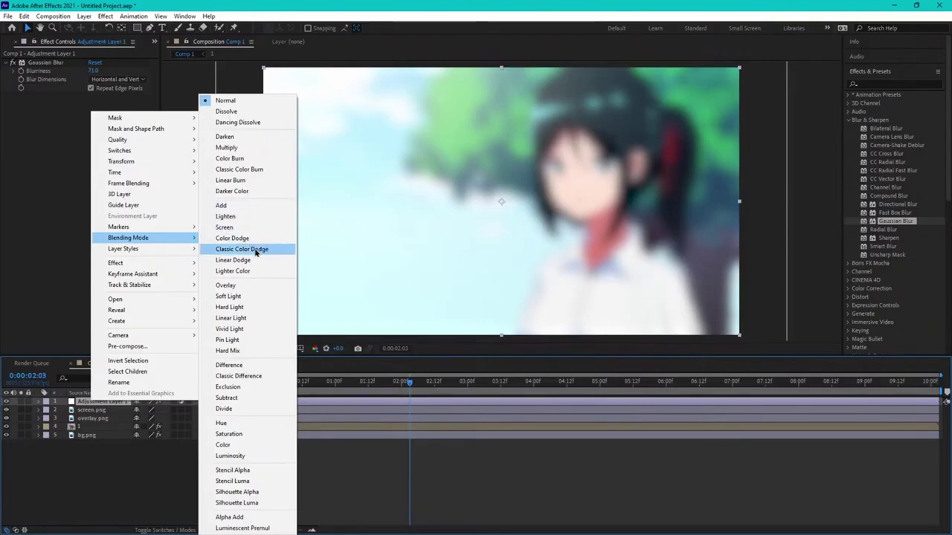
pyautogui.click(249, 299)
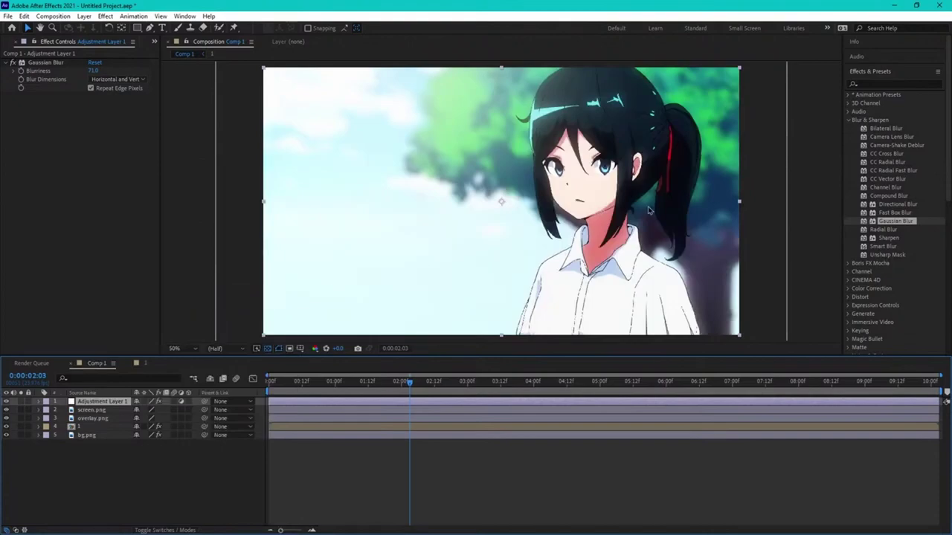
# Step: Compare the image with and without the adjustment layer by repeatedly hiding and showing it
pyautogui.scroll(1, 628, 176)
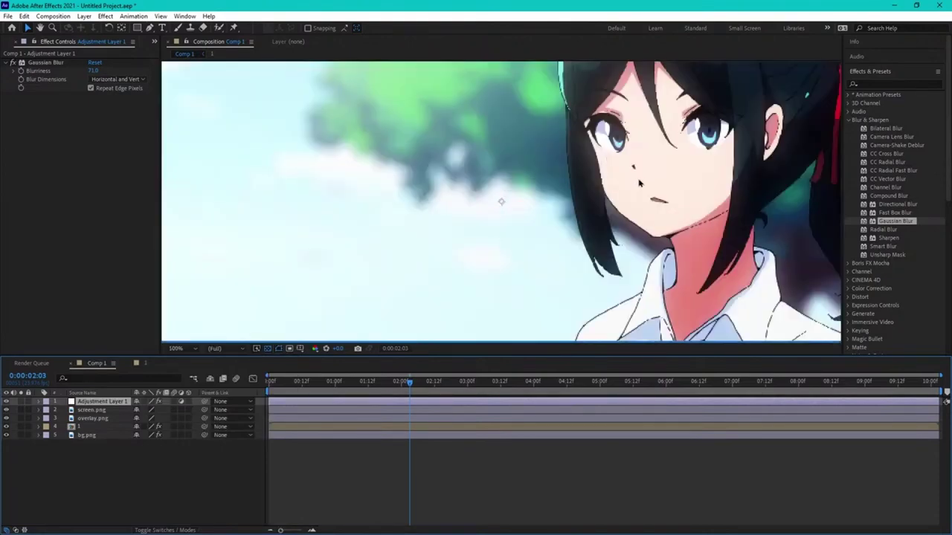
pyautogui.scroll(-1, 630, 210)
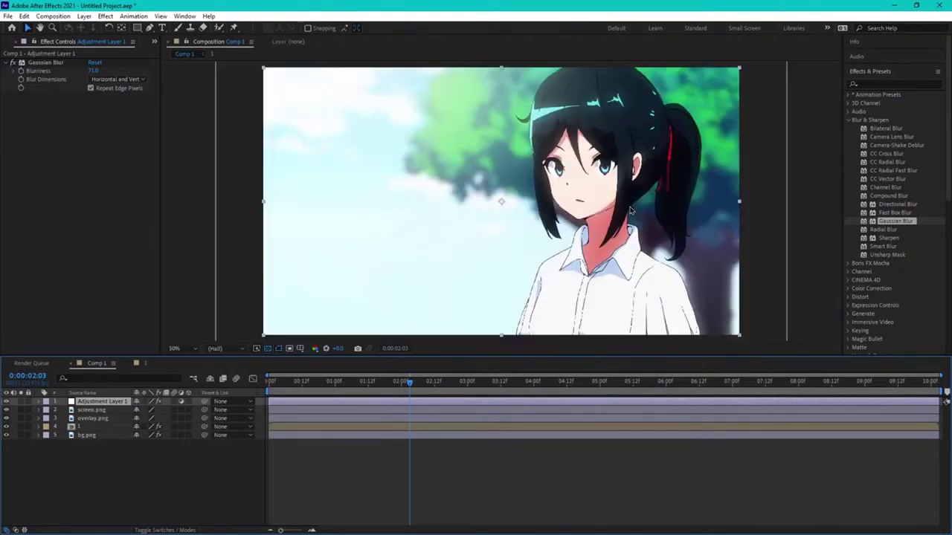
pyautogui.click(7, 401)
pyautogui.click(7, 402)
pyautogui.click(7, 402)
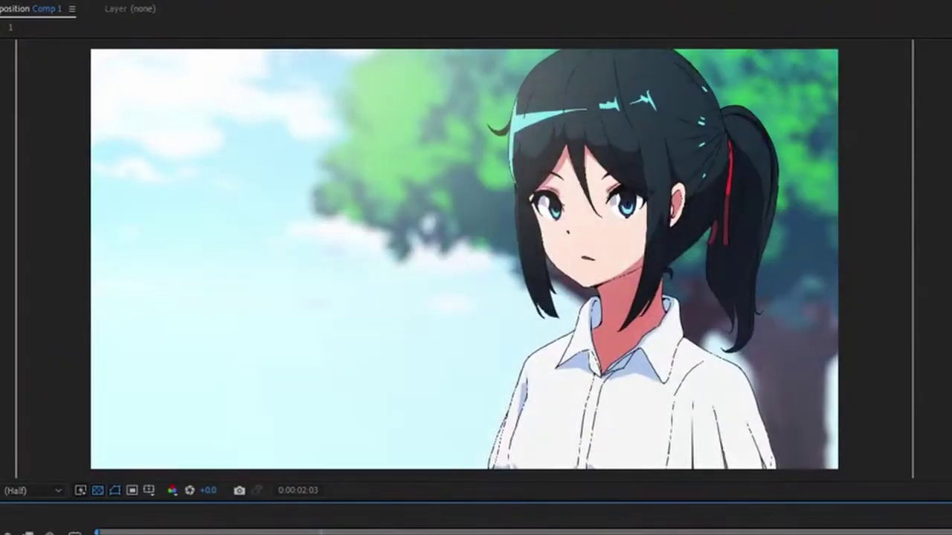
pyautogui.click(7, 402)
pyautogui.click(7, 402)
pyautogui.click(7, 403)
pyautogui.click(7, 402)
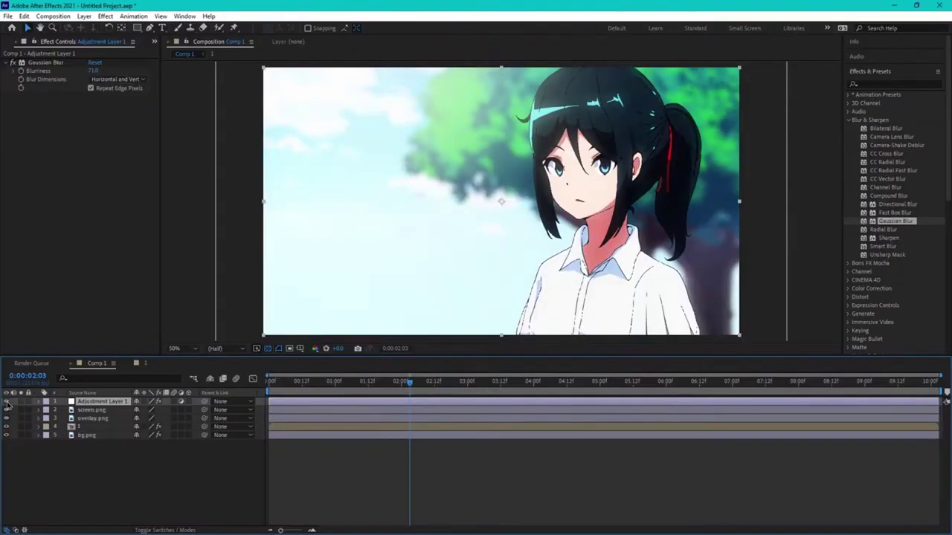
pyautogui.click(8, 402)
pyautogui.click(8, 402)
# Step: Set the blending mode of the blurred adjustment layer to Screen
pyautogui.rightClick(89, 404)
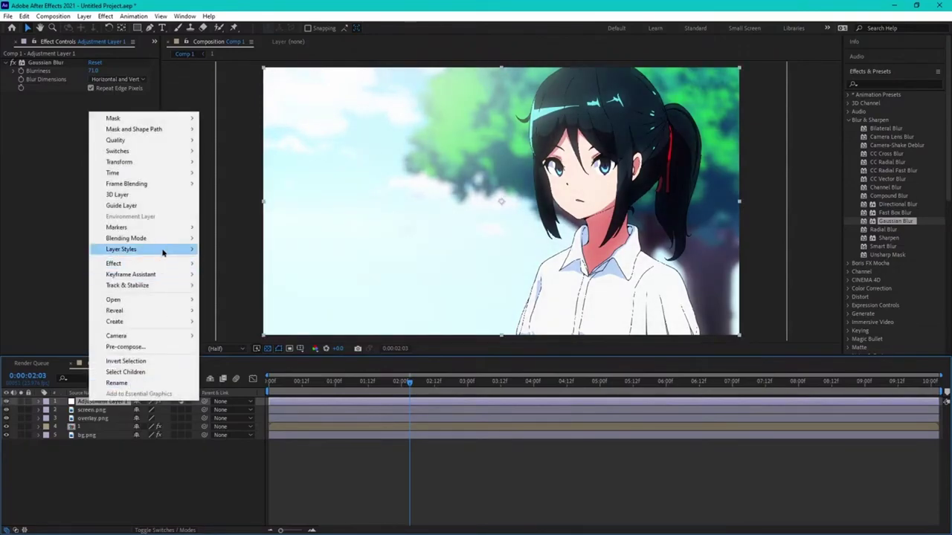
pyautogui.moveTo(166, 240)
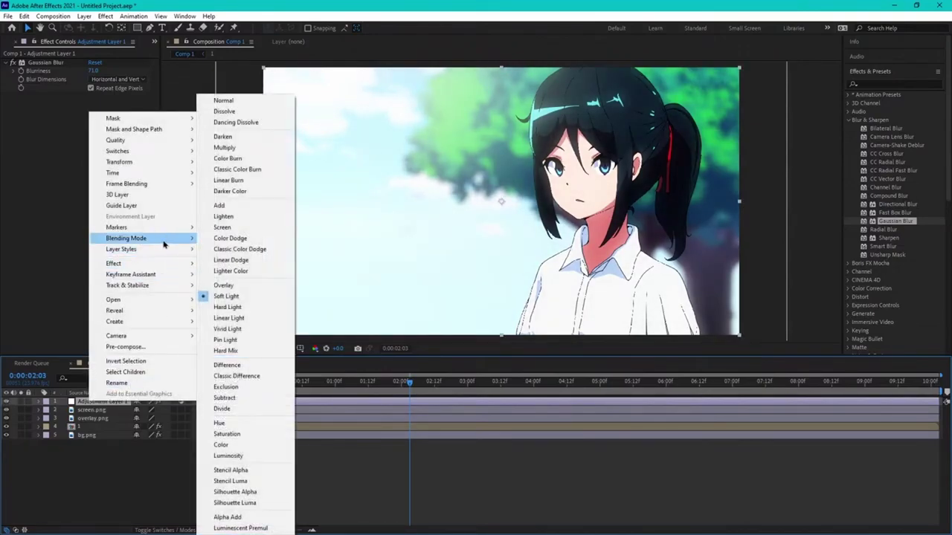
pyautogui.click(238, 229)
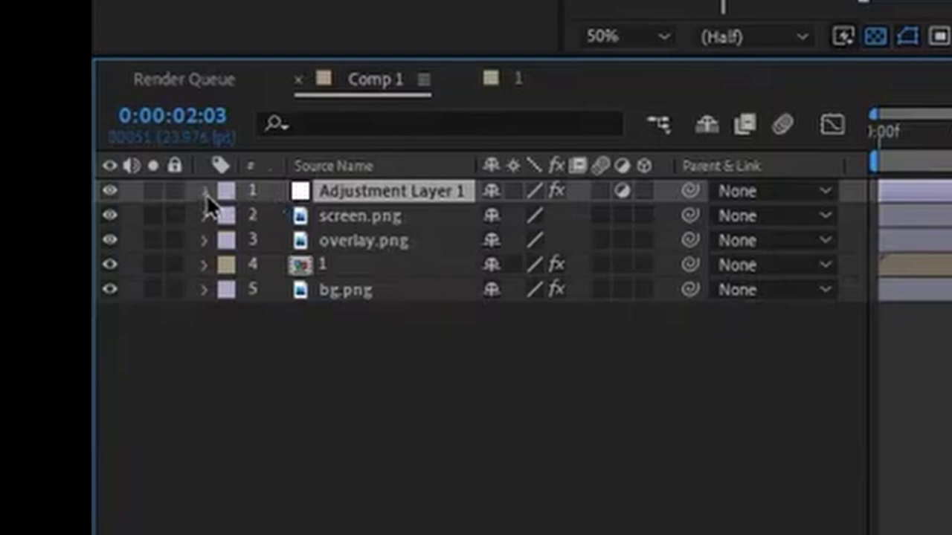
# Step: Reveal the adjustment layer's Transform properties, try a much lower Opacity and return it to 100%
pyautogui.click(205, 192)
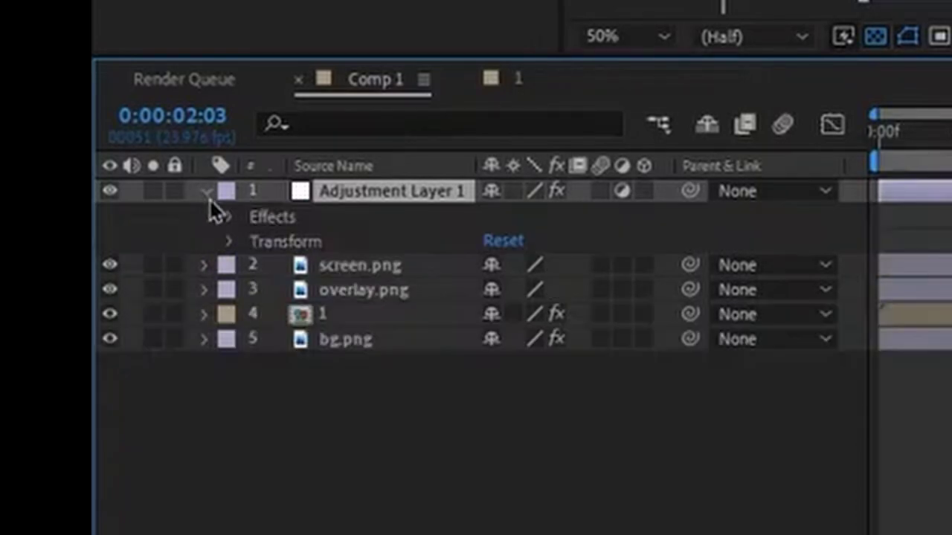
pyautogui.click(228, 241)
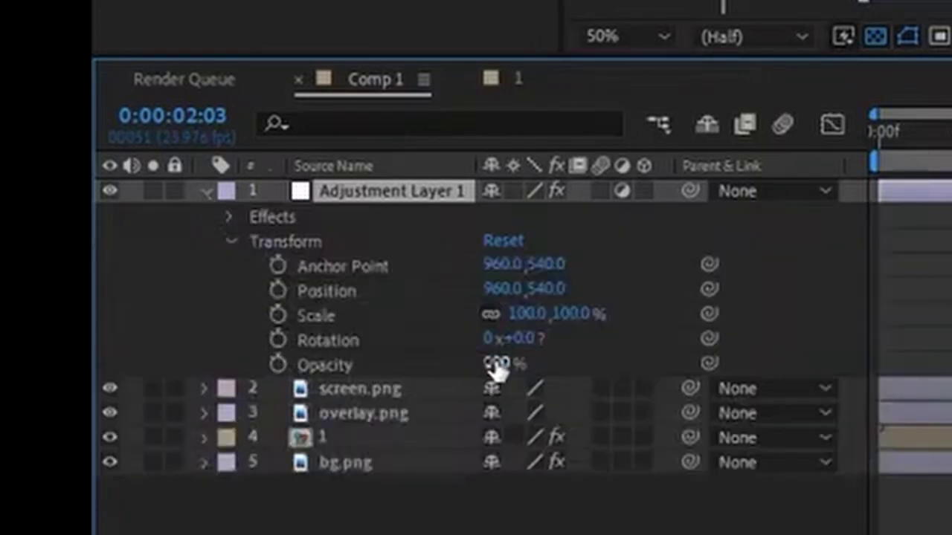
pyautogui.moveTo(497, 366); pyautogui.dragTo(371, 360)
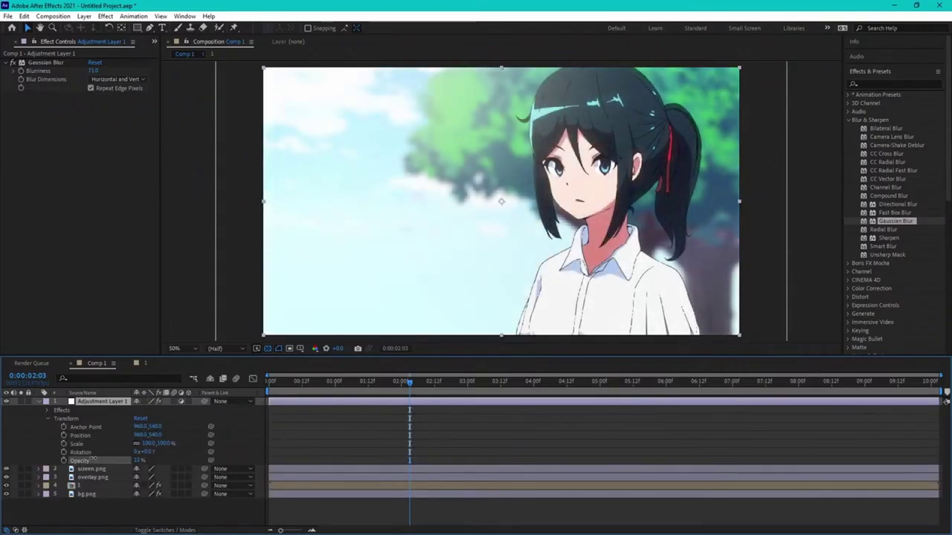
pyautogui.moveTo(99, 459); pyautogui.dragTo(246, 452)
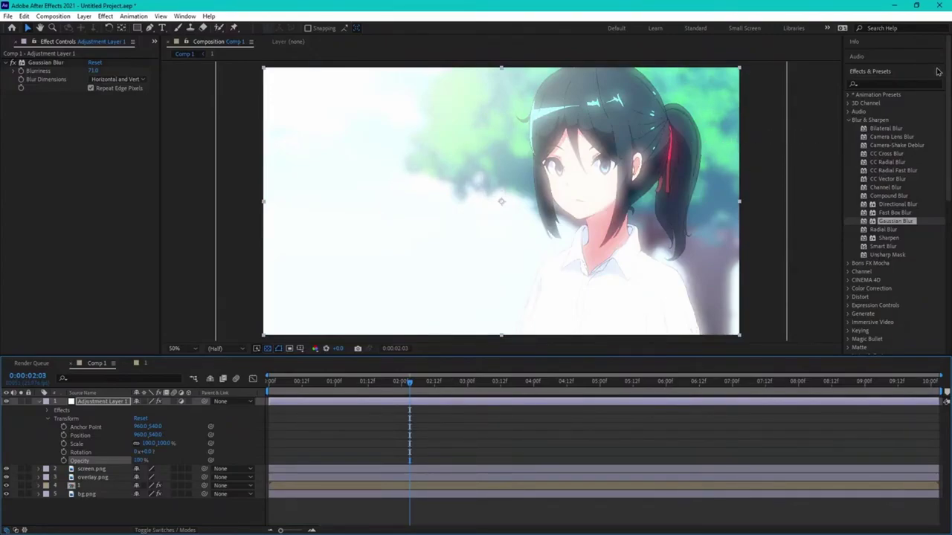
# Step: Apply the Hue/Saturation effect from Color Correction to the adjustment layer and raise its Master Saturation to about 53
pyautogui.scroll(-1, 876, 254)
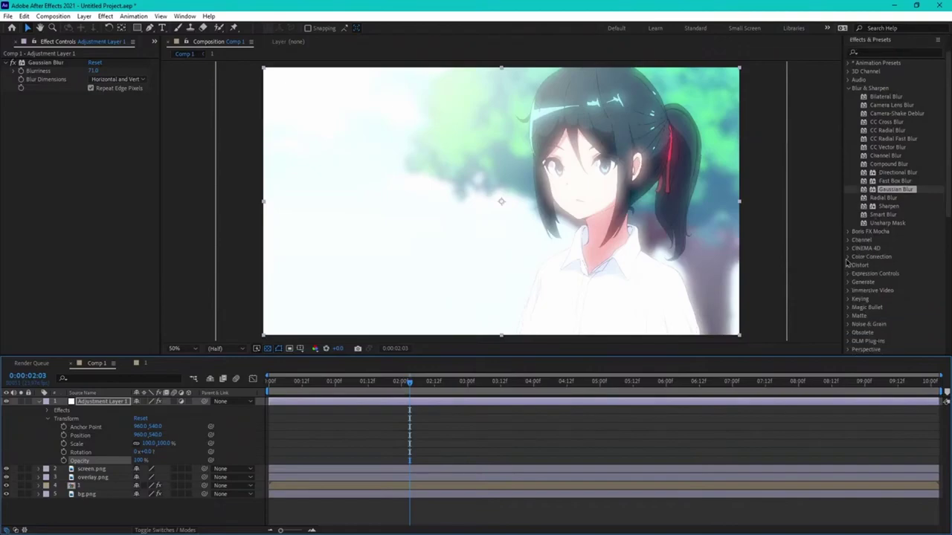
pyautogui.click(848, 257)
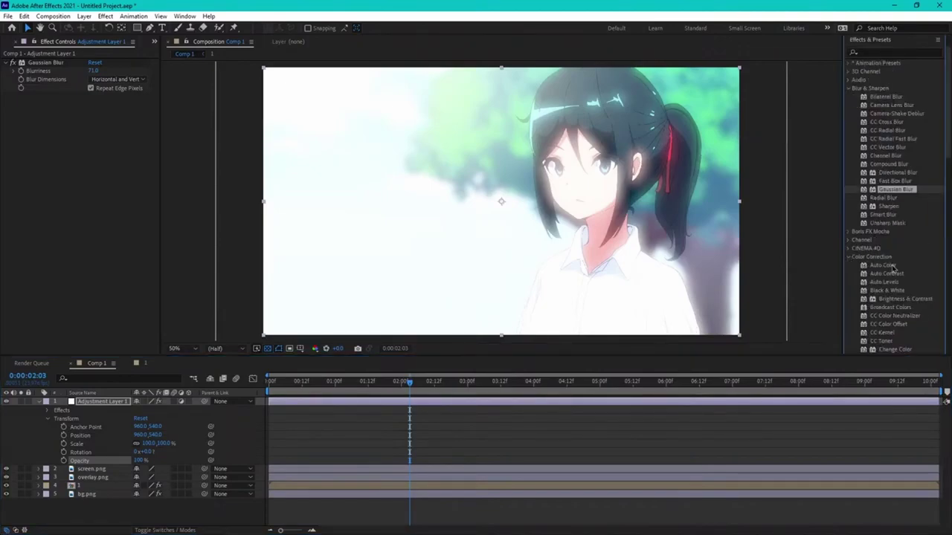
pyautogui.scroll(-5, 889, 268)
pyautogui.scroll(-1, 898, 271)
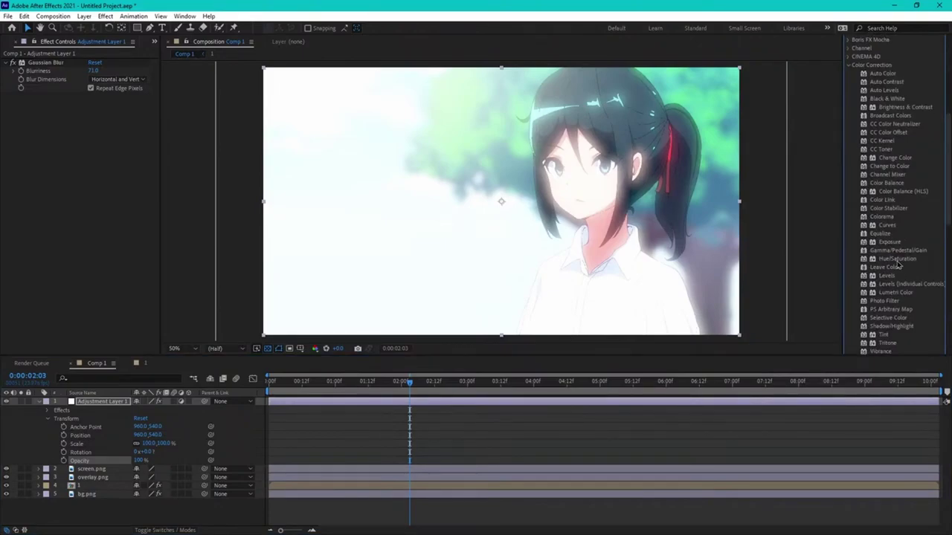
pyautogui.moveTo(897, 260); pyautogui.dragTo(119, 403)
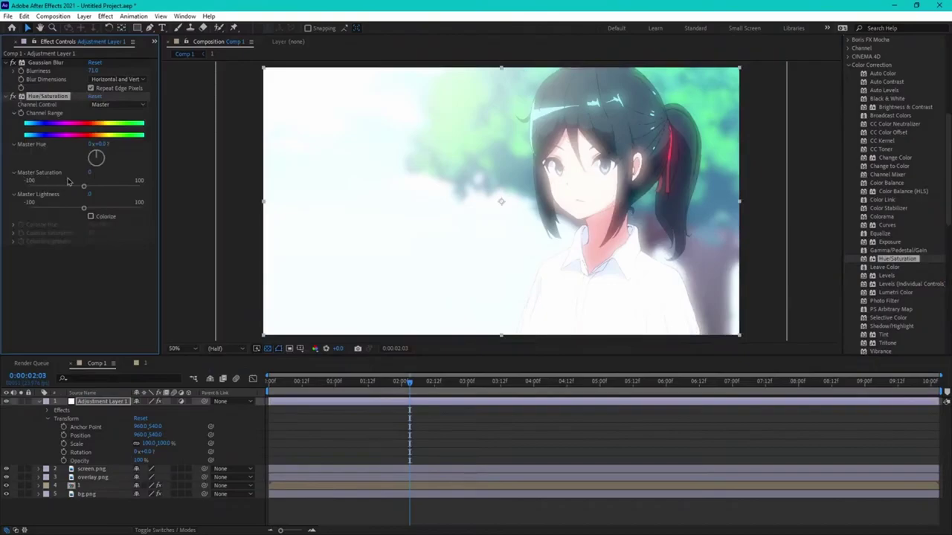
pyautogui.moveTo(88, 189); pyautogui.dragTo(115, 190)
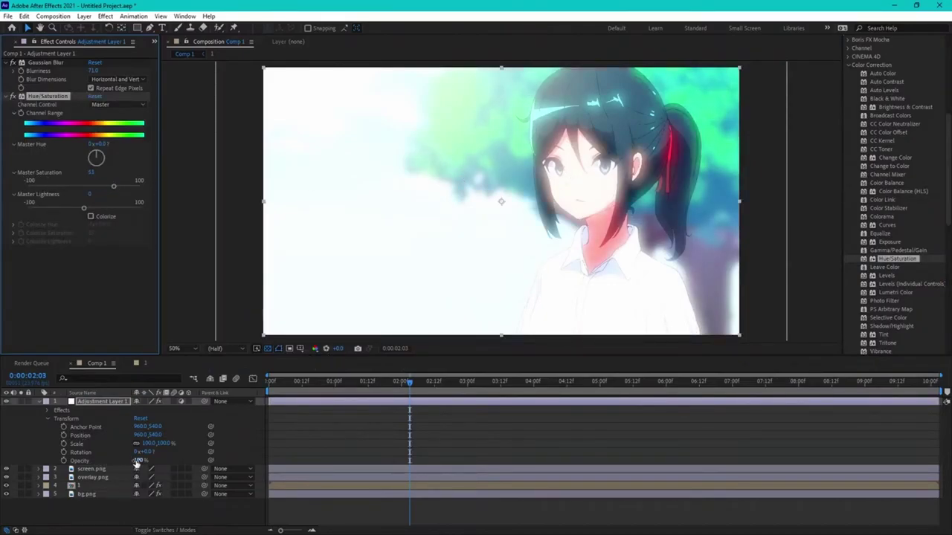
# Step: Lower the adjustment layer's Opacity to 22% and compare the image with its Hue/Saturation effect off and on
pyautogui.moveTo(137, 461); pyautogui.dragTo(46, 434)
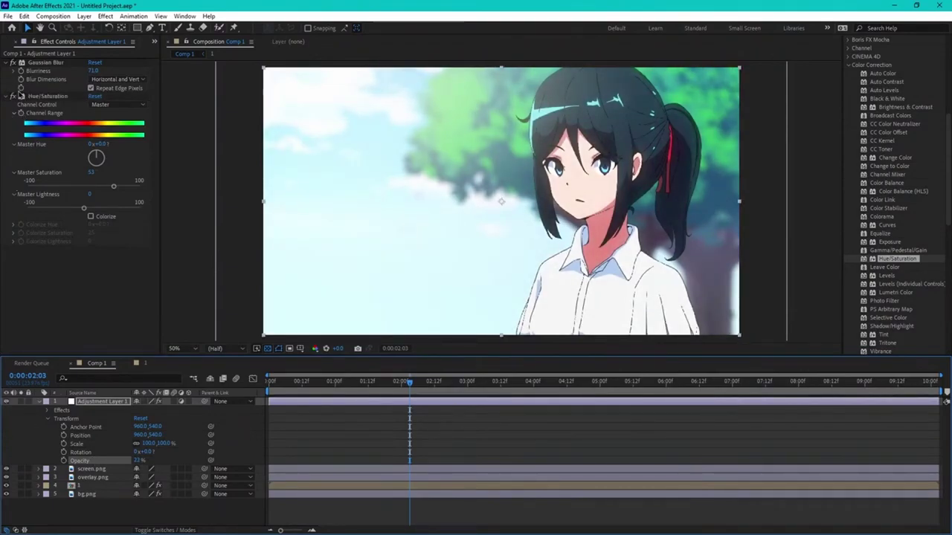
pyautogui.click(14, 97)
pyautogui.click(14, 97)
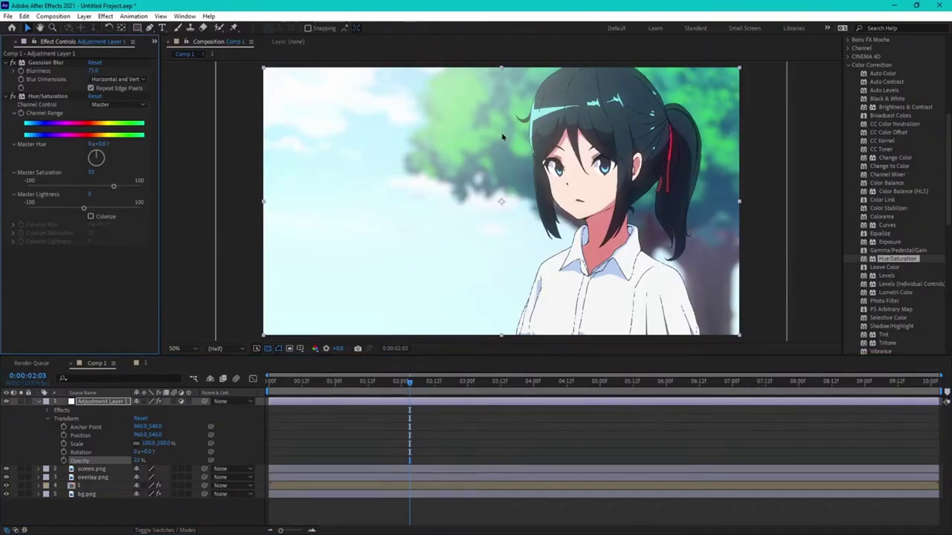
# Step: Examine the glow on the character's face, hair and ribbon up close, and briefly play the composition
pyautogui.scroll(1, 681, 146)
pyautogui.click(576, 214)
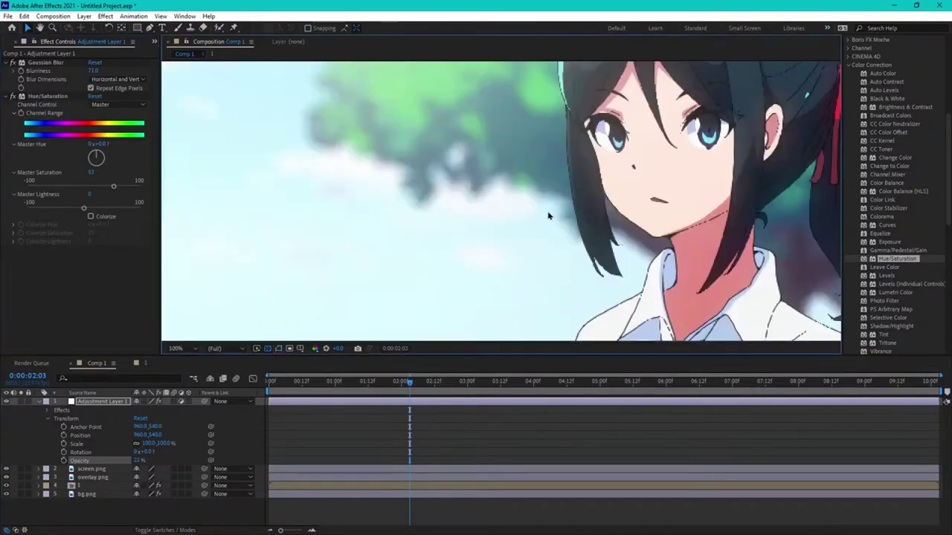
pyautogui.moveTo(719, 158); pyautogui.dragTo(464, 240)
pyautogui.press('space')
pyautogui.click(564, 284)
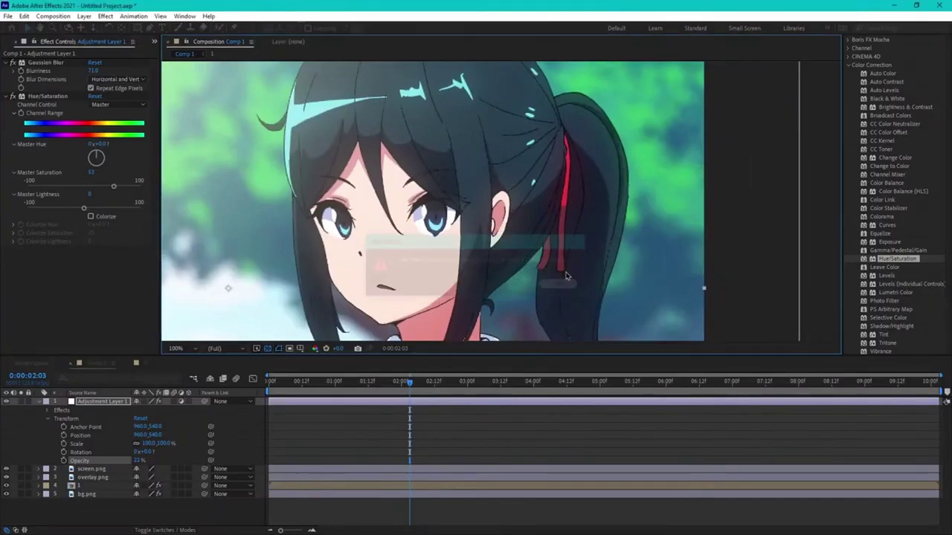
pyautogui.scroll(1, 625, 162)
pyautogui.scroll(2, 625, 161)
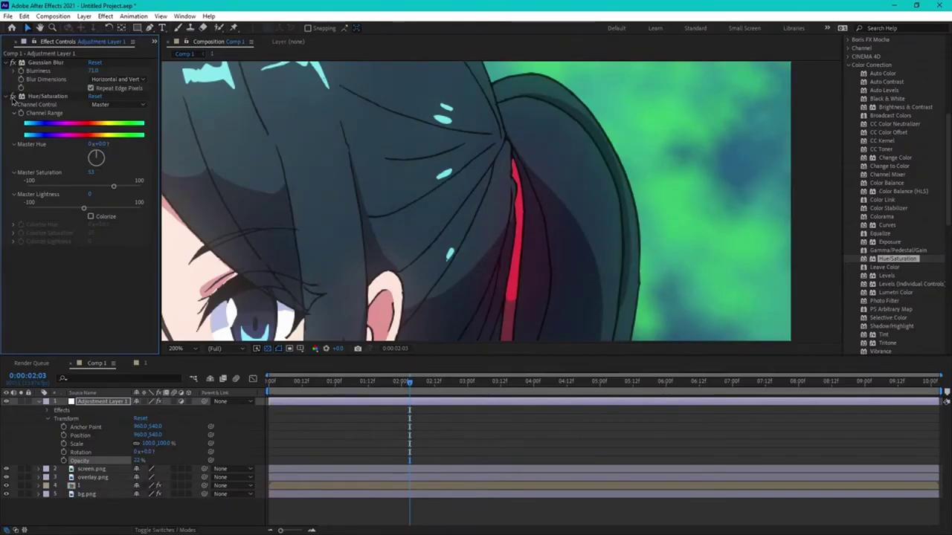
pyautogui.scroll(-2, 510, 165)
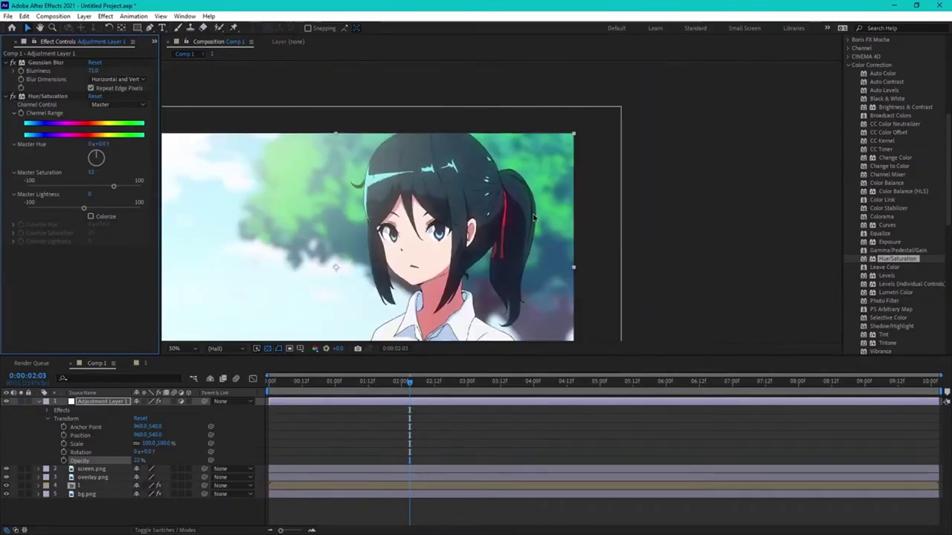
pyautogui.press('space')
pyautogui.press('space')
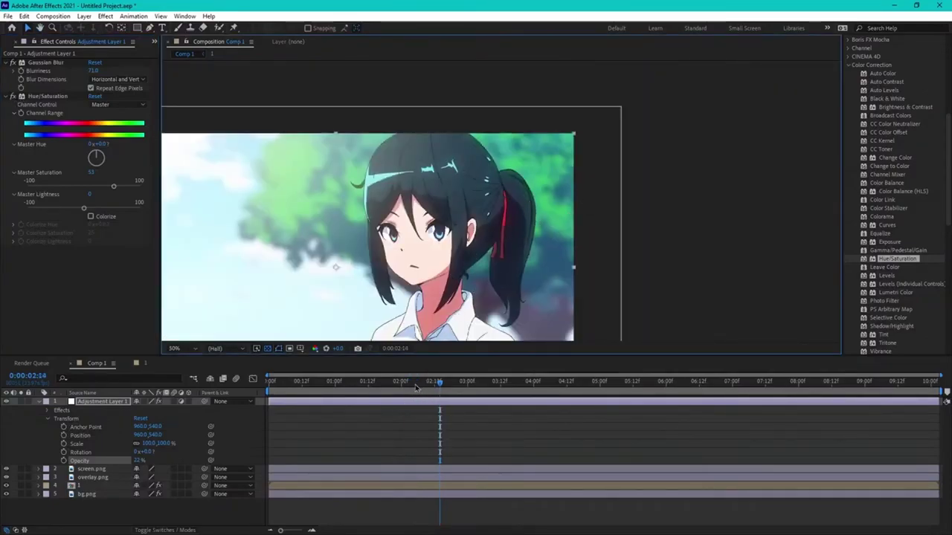
# Step: Return to the first frame of the composition and add a new adjustment layer above the existing layers
pyautogui.moveTo(415, 384); pyautogui.dragTo(201, 405)
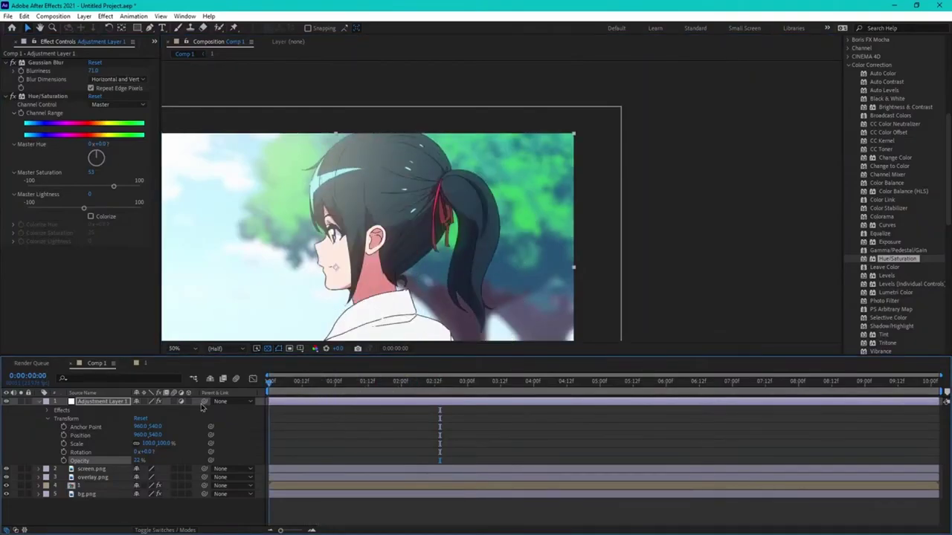
pyautogui.moveTo(430, 277); pyautogui.dragTo(558, 215)
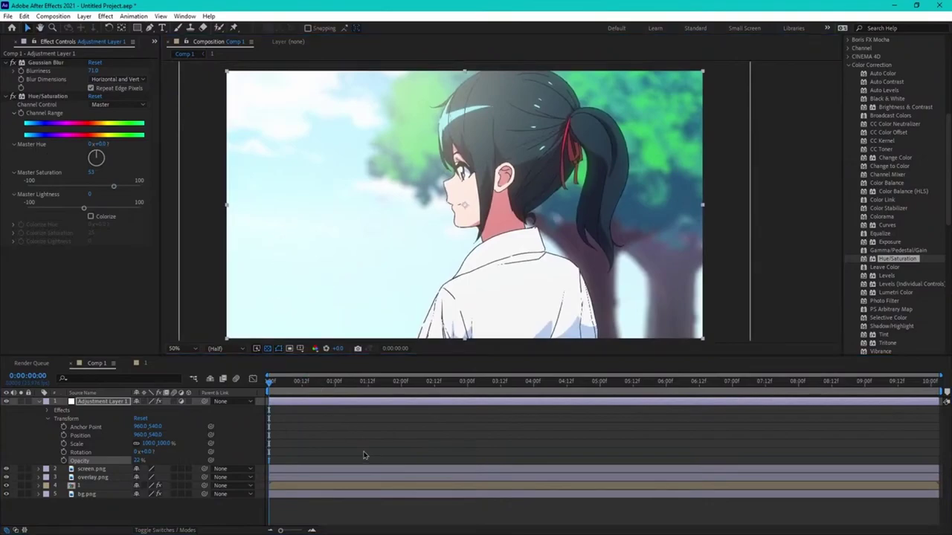
pyautogui.click(363, 455)
pyautogui.moveTo(272, 383); pyautogui.dragTo(222, 383)
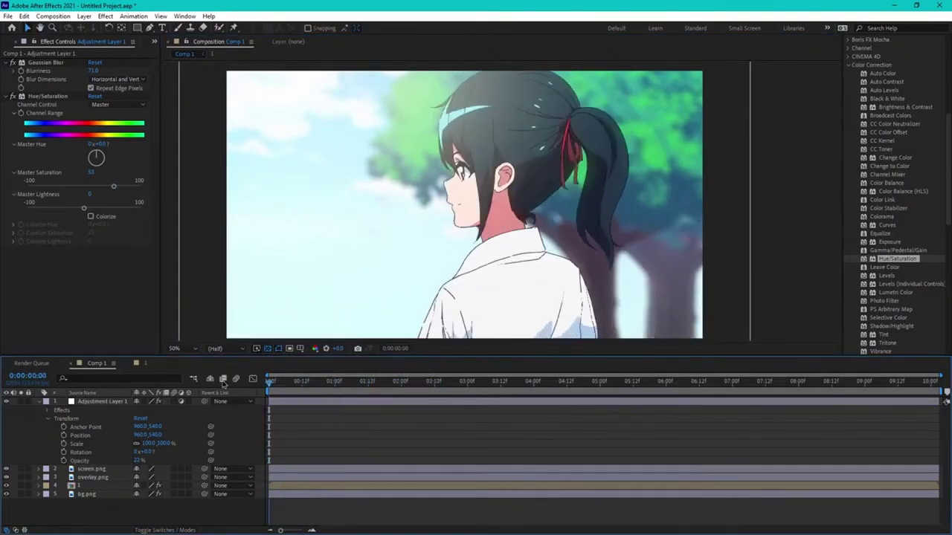
pyautogui.rightClick(155, 514)
pyautogui.moveTo(204, 406)
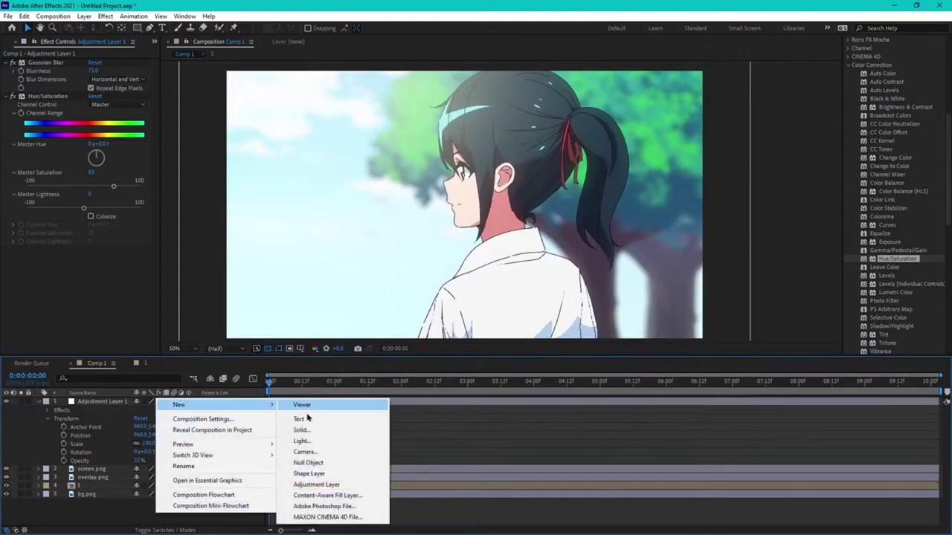
pyautogui.click(305, 484)
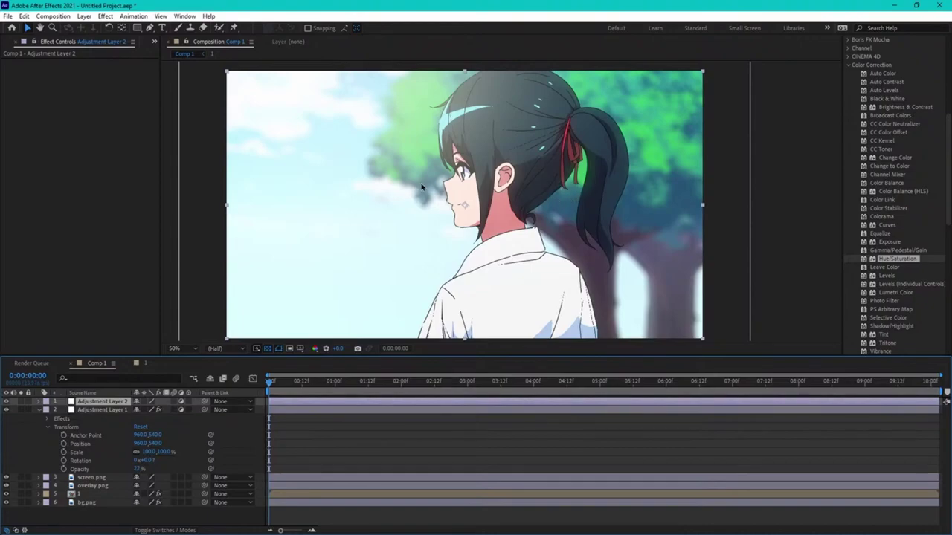
# Step: Draw a large elliptical mask on the new adjustment layer, covering the sky and the character's head and extending past the frame's upper-left edges
pyautogui.scroll(-1, 269, 124)
pyautogui.scroll(1, 270, 132)
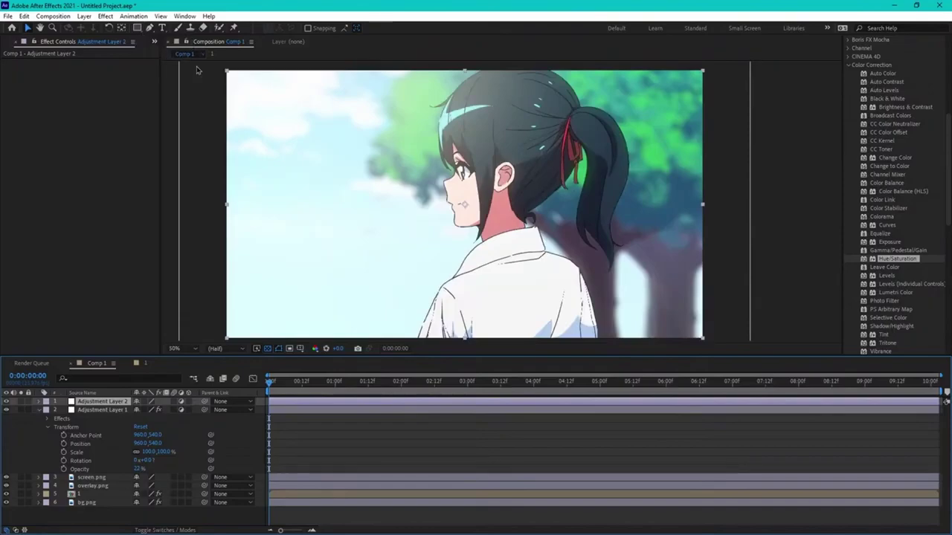
pyautogui.moveTo(139, 28); pyautogui.dragTo(174, 50)
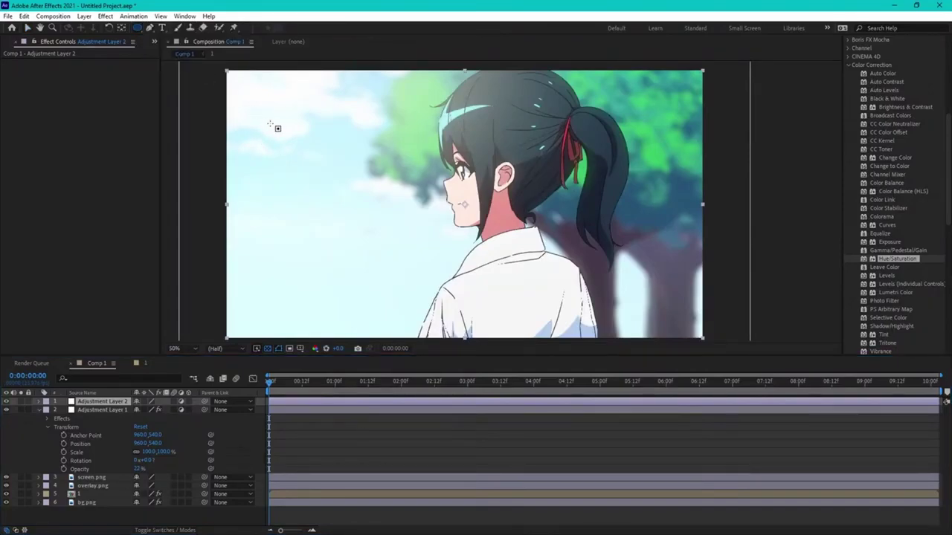
pyautogui.press(',')
pyautogui.press(',')
pyautogui.moveTo(325, 112)
pyautogui.mouseDown()
pyautogui.moveTo(505, 213)
pyautogui.moveTo(557, 254)
pyautogui.mouseUp()
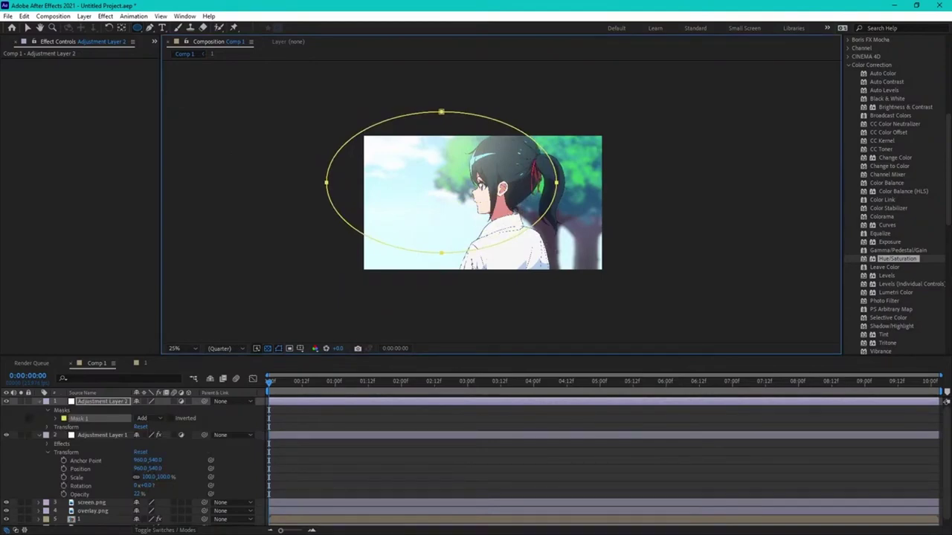
pyautogui.click(28, 29)
# Step: Apply the Curves effect from Color Correction to the masked adjustment layer and pull the middle of the RGB curve slightly down
pyautogui.scroll(2, 884, 228)
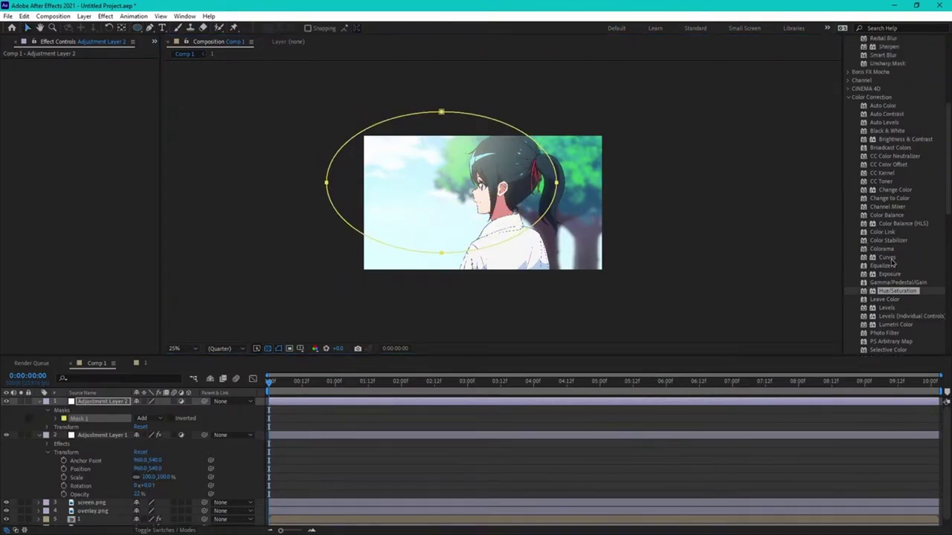
pyautogui.moveTo(893, 260); pyautogui.dragTo(113, 401)
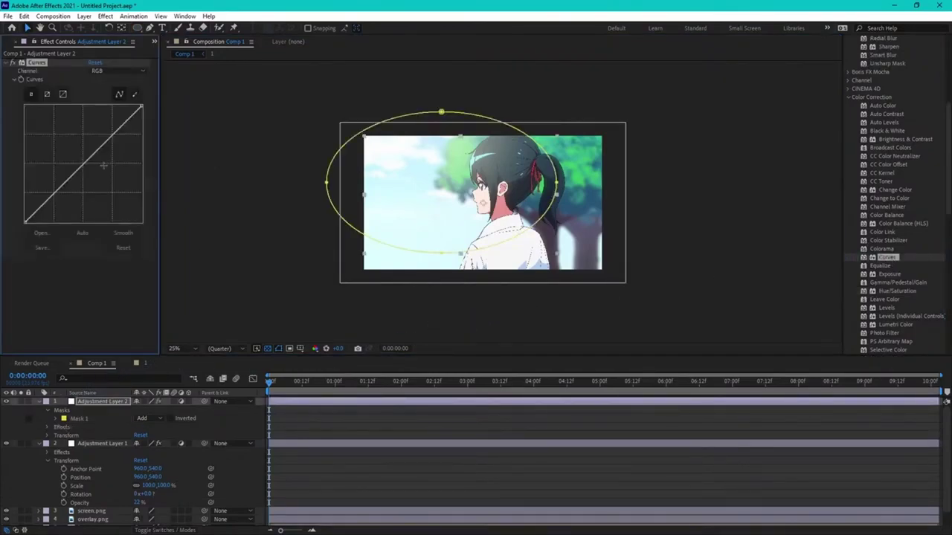
pyautogui.moveTo(83, 164); pyautogui.dragTo(88, 174)
pyautogui.scroll(2, 506, 203)
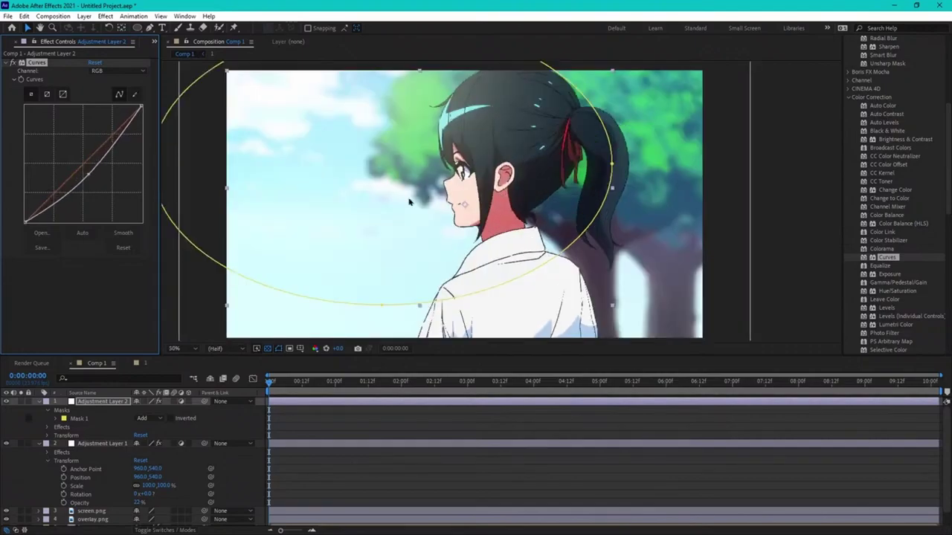
# Step: Invert the elliptical mask and raise its Mask Feather to about 214 pixels
pyautogui.click(172, 419)
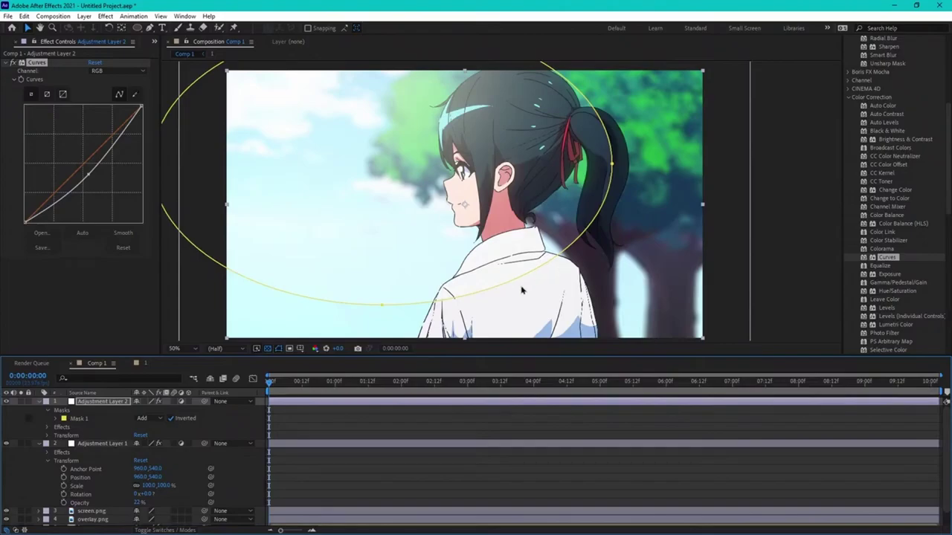
pyautogui.click(54, 418)
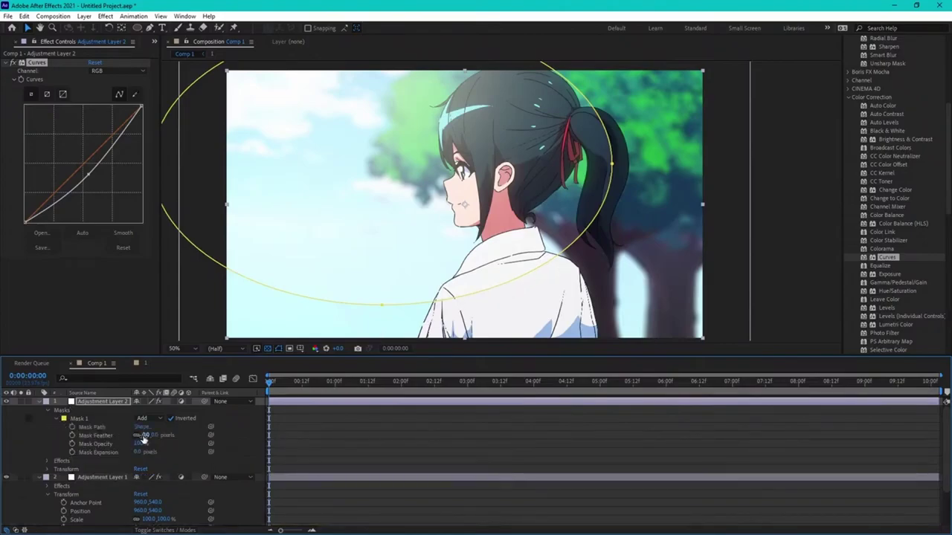
pyautogui.moveTo(143, 439); pyautogui.dragTo(252, 443)
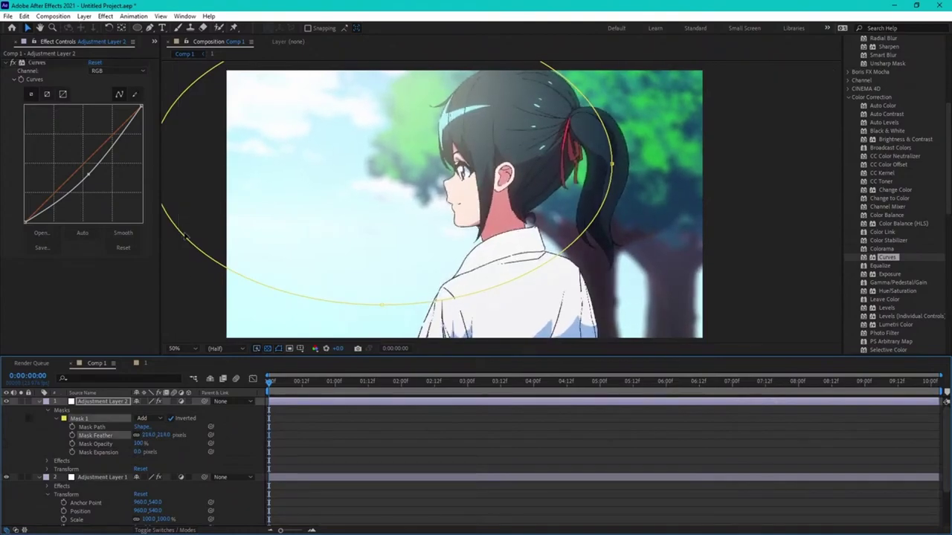
pyautogui.click(768, 214)
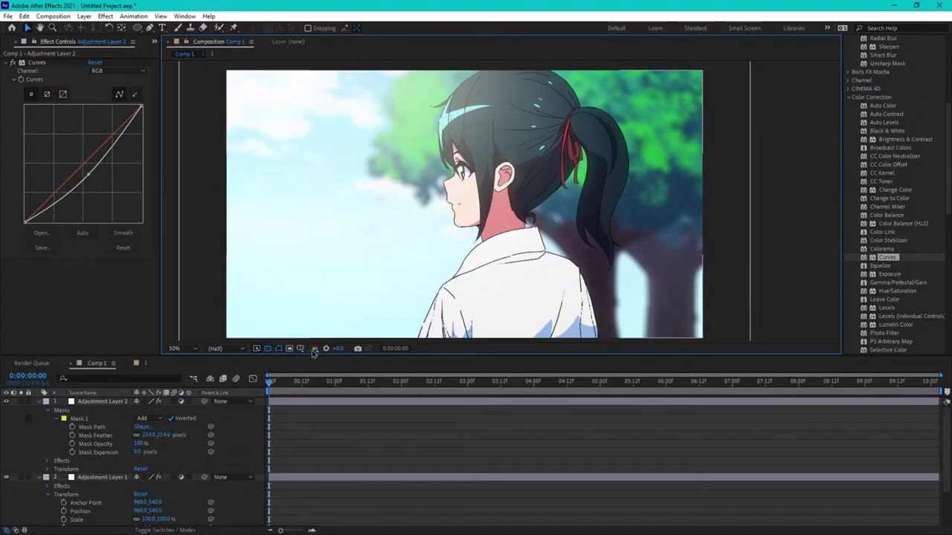
# Step: Compare the image with Adjustment Layer 2 hidden and shown, checking the darkened edges at different zoom levels
pyautogui.click(6, 401)
pyautogui.click(6, 401)
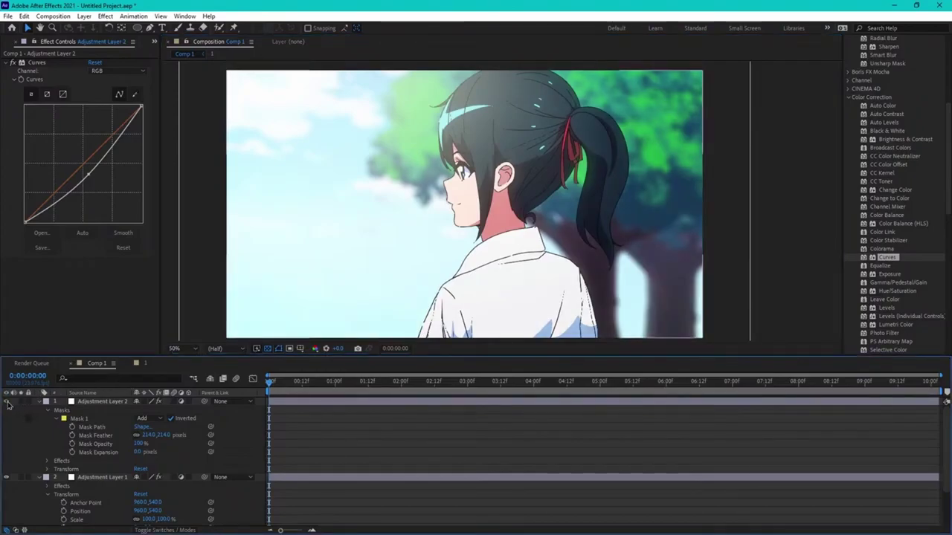
pyautogui.click(7, 402)
pyautogui.click(7, 402)
pyautogui.click(6, 402)
pyautogui.click(6, 402)
pyautogui.click(7, 403)
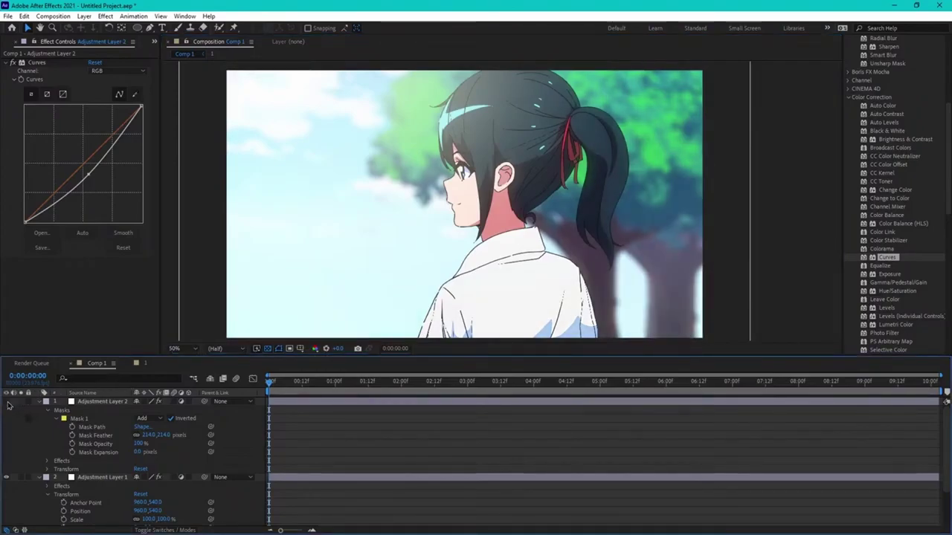
pyautogui.click(8, 402)
pyautogui.click(8, 402)
pyautogui.click(7, 402)
pyautogui.click(8, 402)
pyautogui.click(8, 402)
pyautogui.scroll(-1, 438, 278)
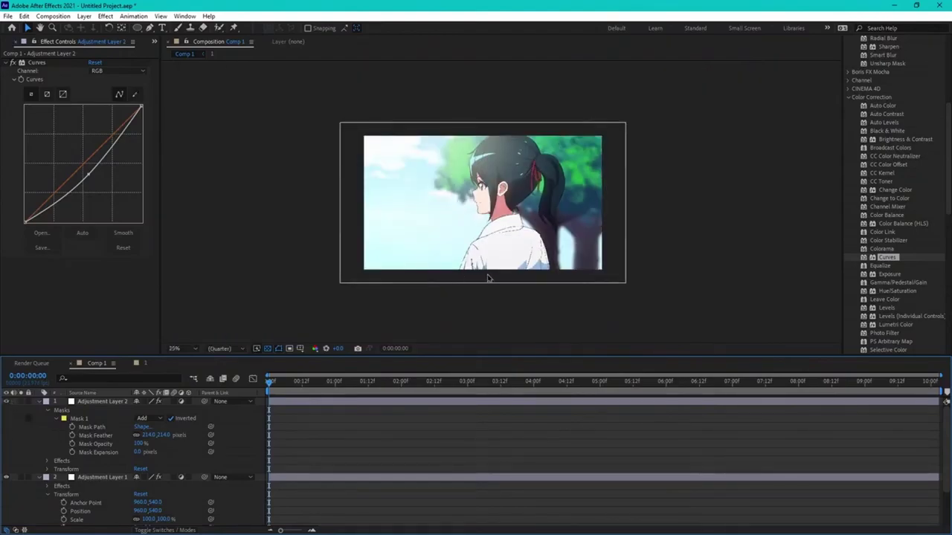
pyautogui.scroll(1, 487, 278)
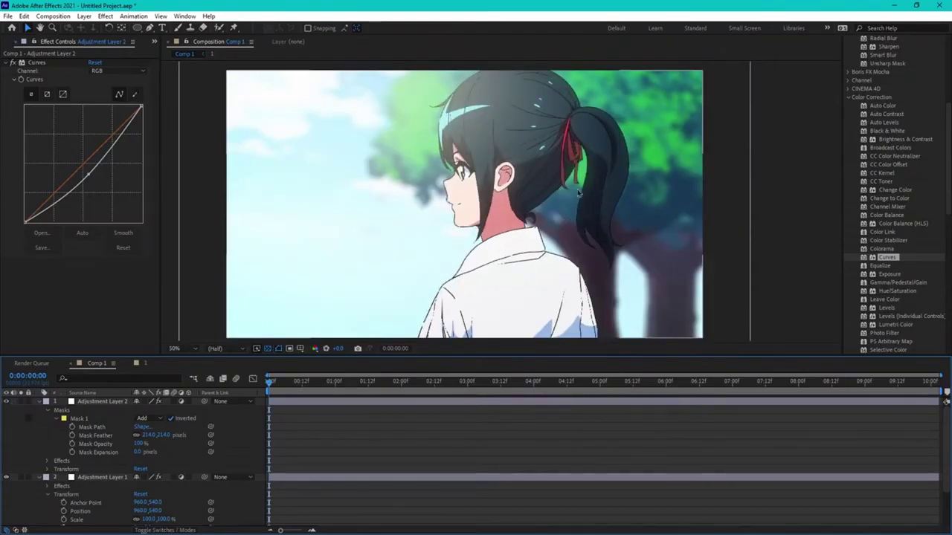
pyautogui.scroll(-2, 634, 228)
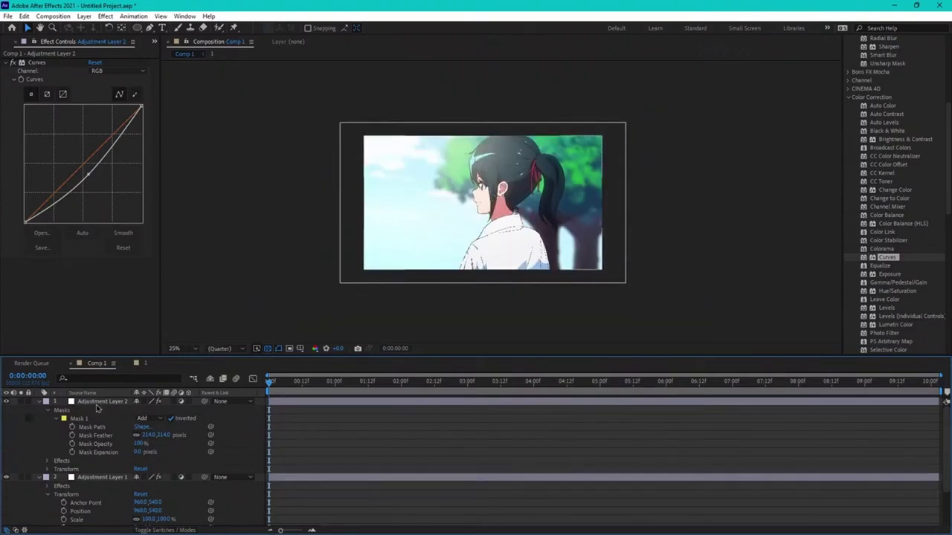
# Step: Collapse both adjustment layers' properties and create a full-frame 1920 × 1080 px solid in bright cyan
pyautogui.click(39, 401)
pyautogui.click(39, 411)
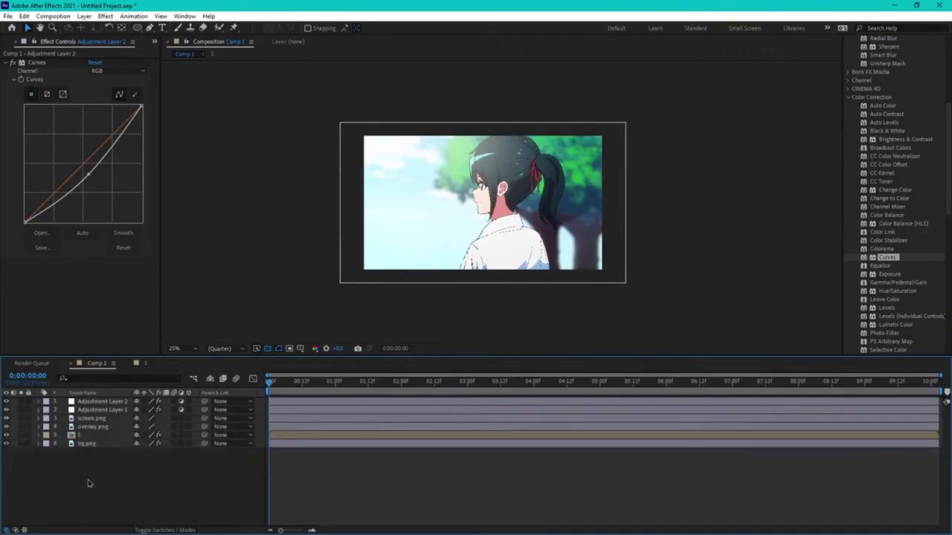
pyautogui.rightClick(224, 468)
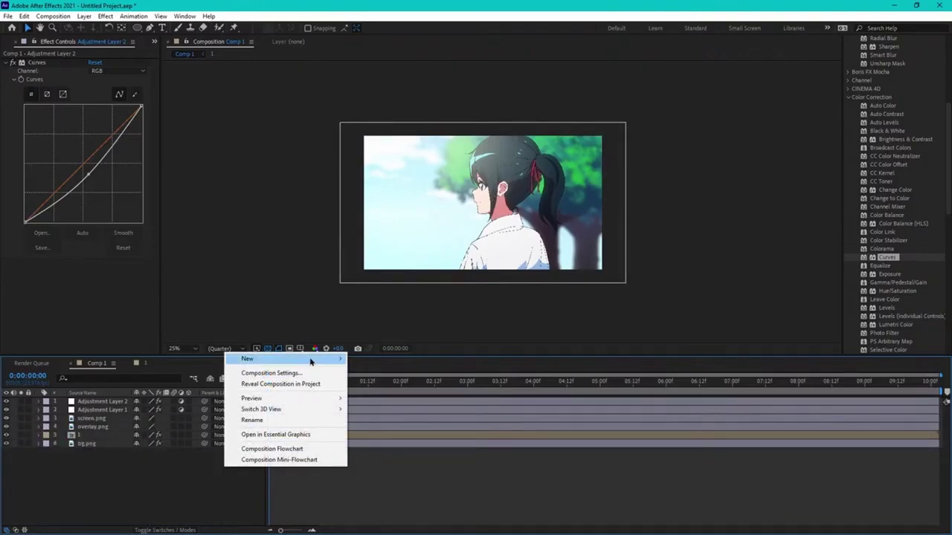
pyautogui.moveTo(310, 360)
pyautogui.click(369, 384)
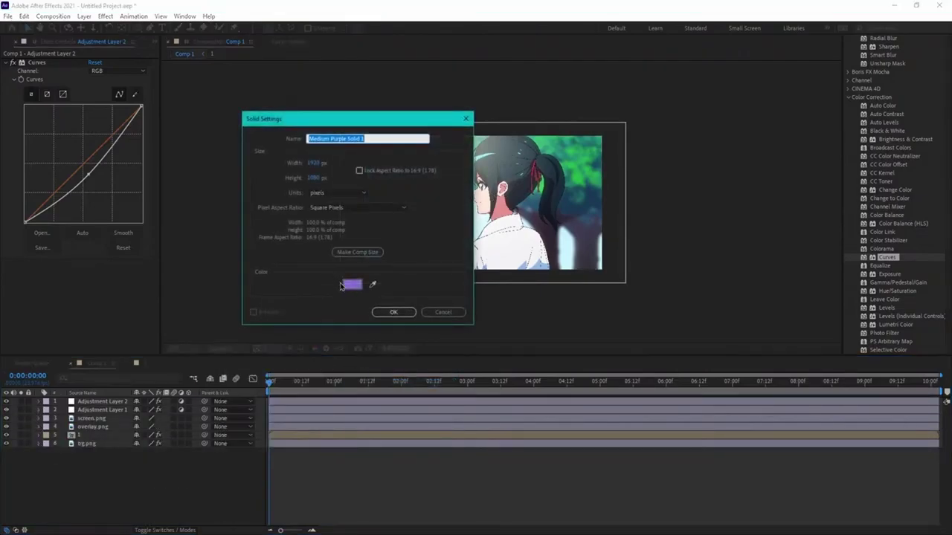
pyautogui.click(352, 283)
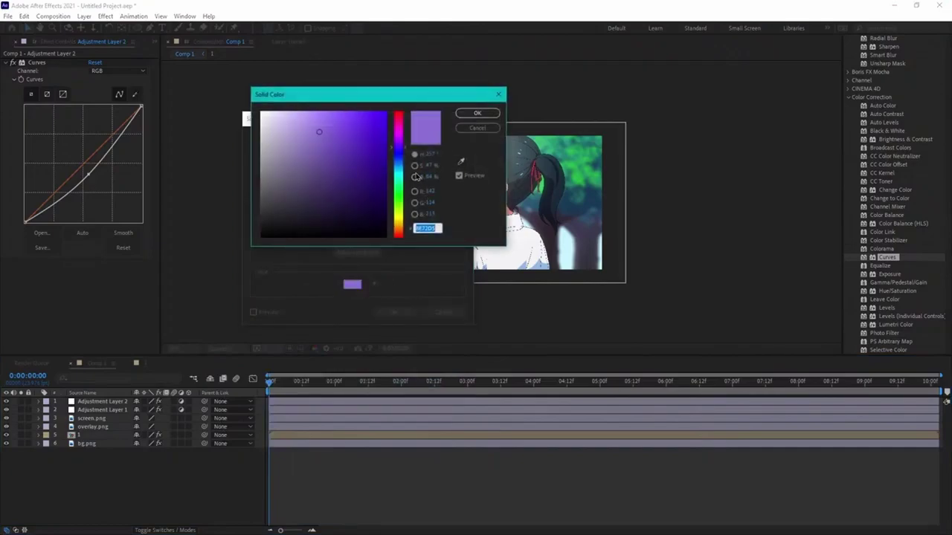
pyautogui.click(396, 176)
pyautogui.click(351, 111)
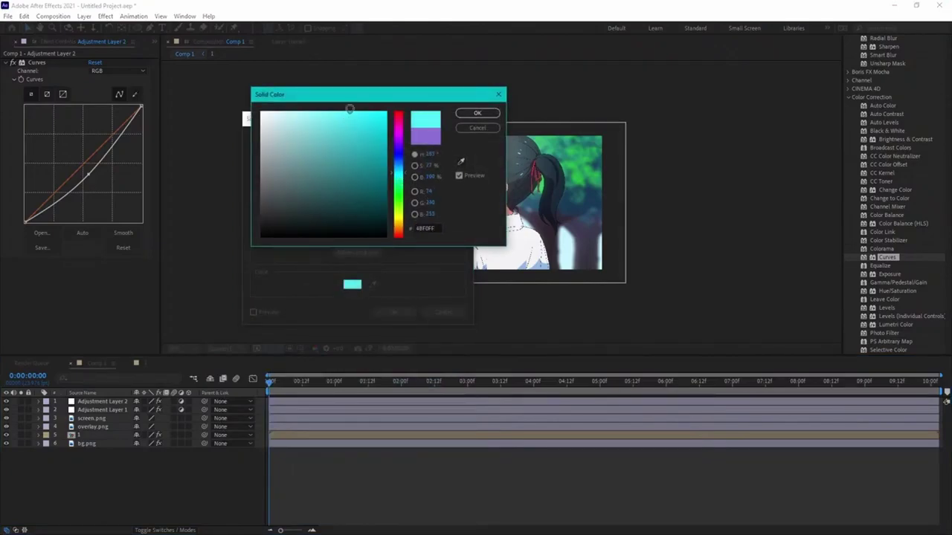
pyautogui.click(400, 178)
pyautogui.click(401, 179)
pyautogui.click(476, 113)
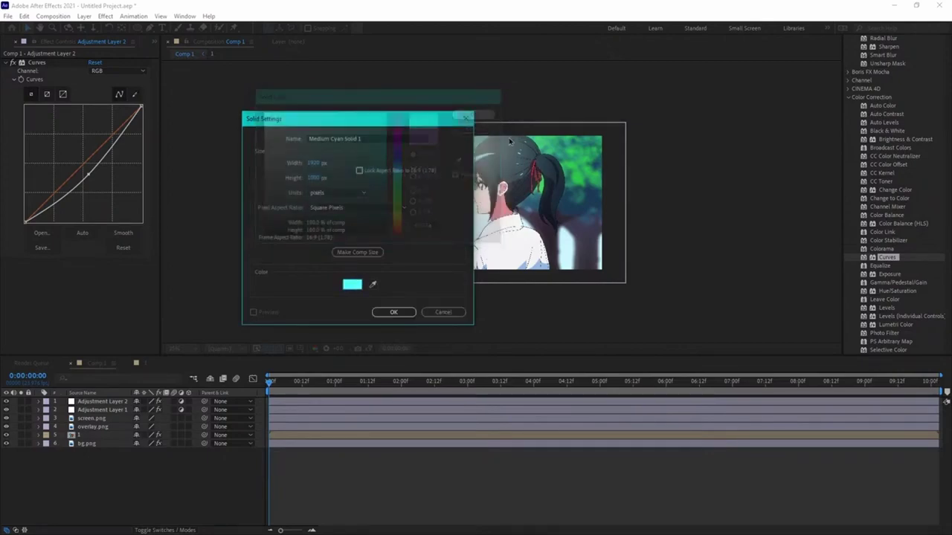
pyautogui.click(404, 311)
# Step: Mask the cyan solid with a wide rectangle across the top of the frame and raise its Mask Feather to about 840 pixels
pyautogui.click(137, 28)
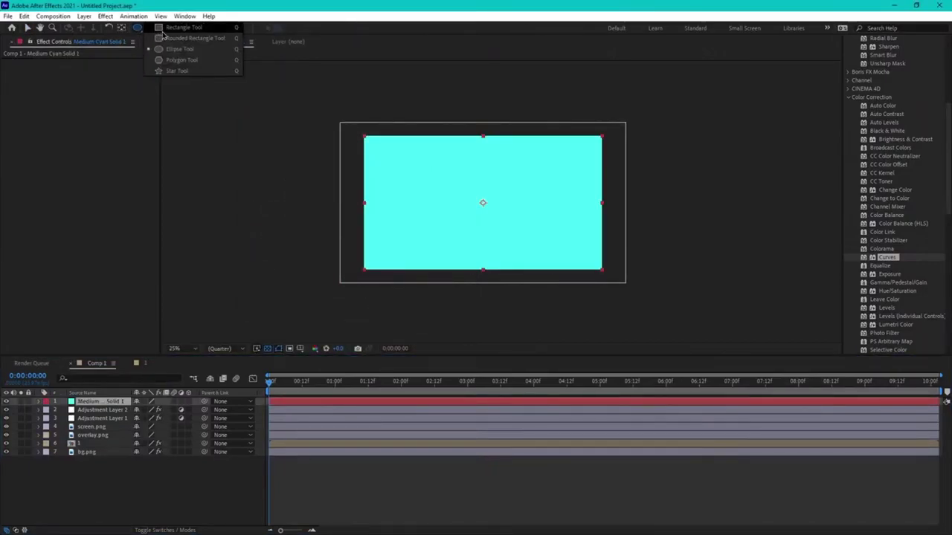
pyautogui.click(165, 29)
pyautogui.moveTo(316, 109); pyautogui.dragTo(635, 166)
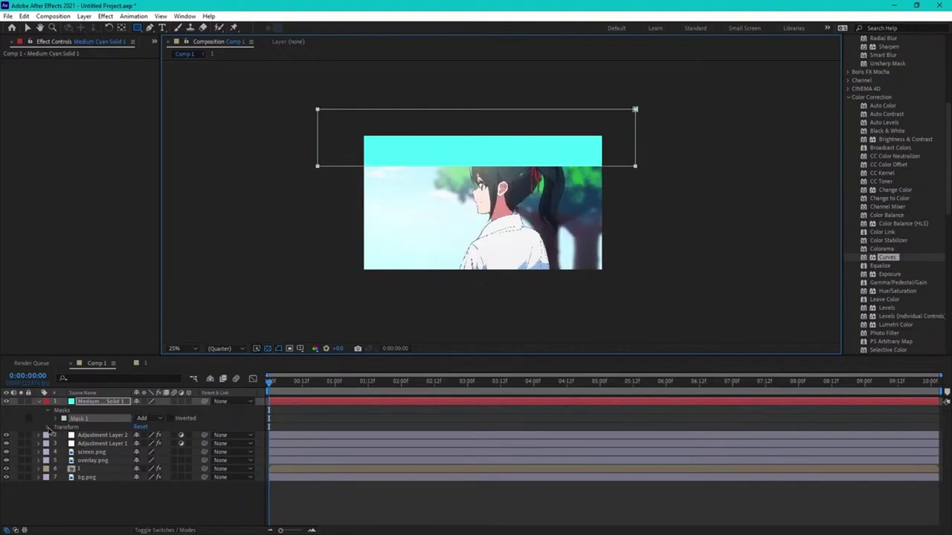
pyautogui.click(57, 420)
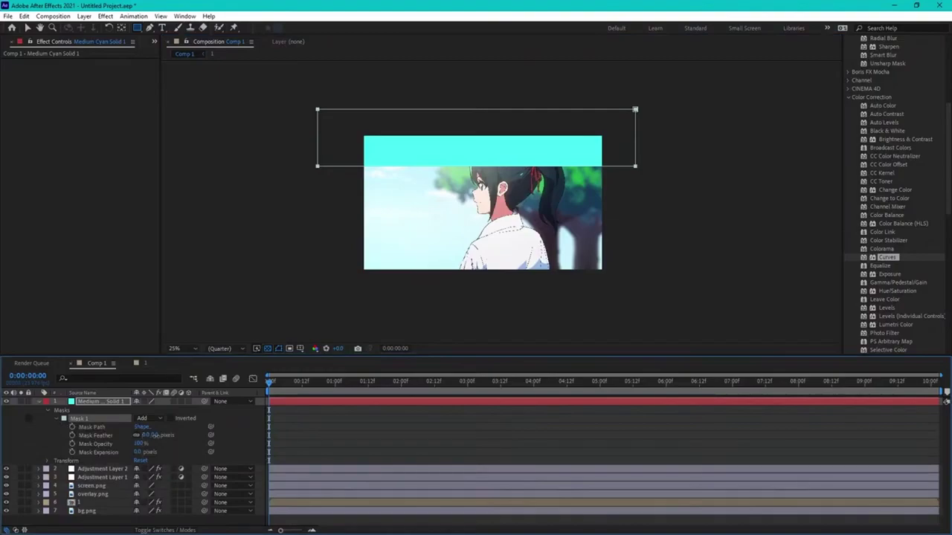
pyautogui.moveTo(149, 435); pyautogui.dragTo(568, 447)
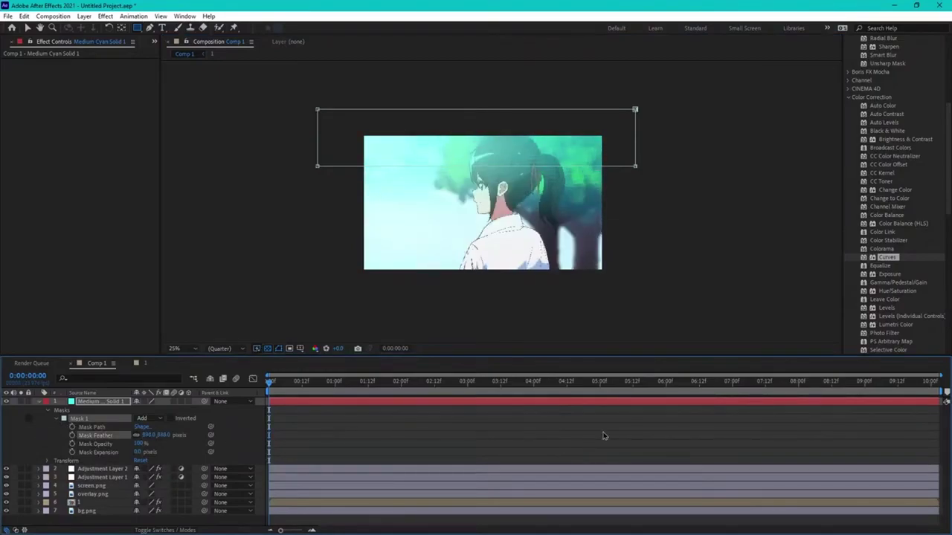
pyautogui.scroll(2, 504, 194)
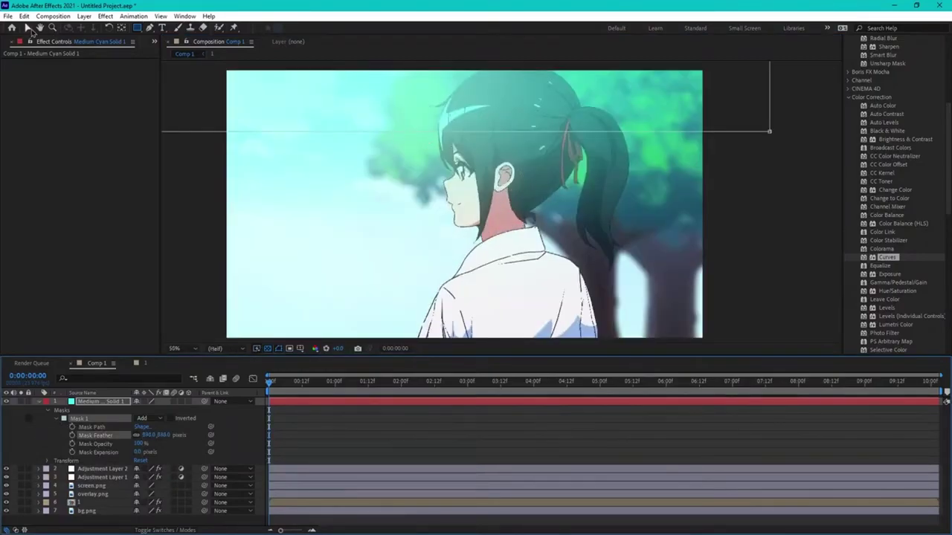
# Step: Set the cyan solid's blending mode to Screen and review the blend over the image
pyautogui.rightClick(121, 404)
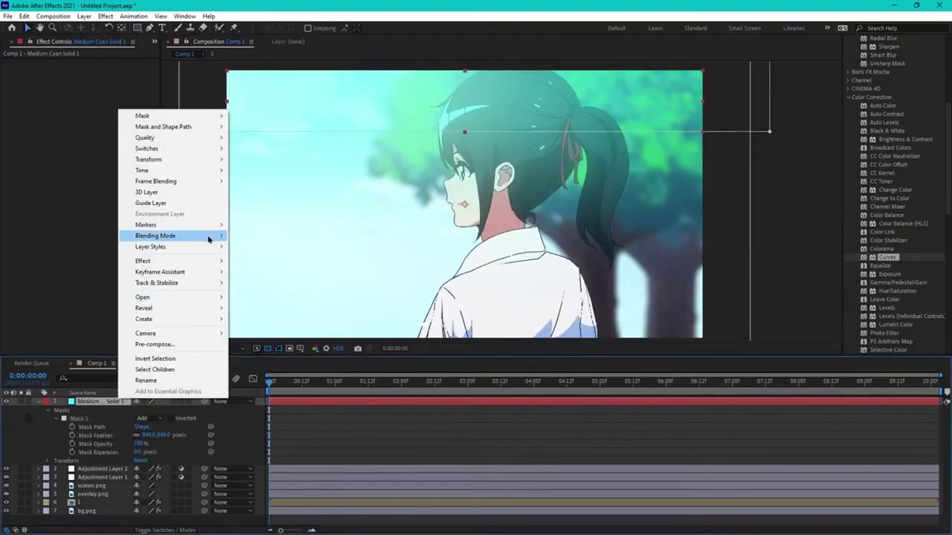
pyautogui.moveTo(210, 240)
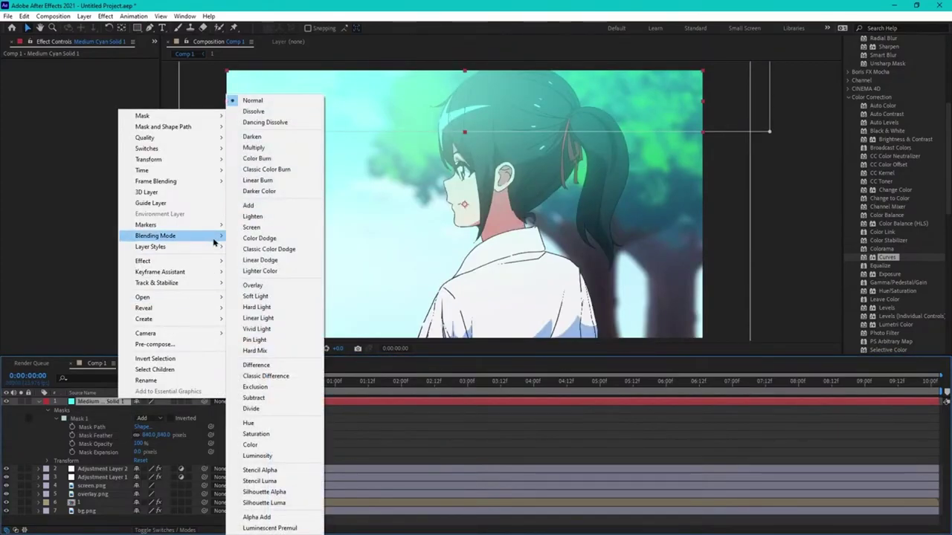
pyautogui.click(267, 229)
pyautogui.scroll(-2, 501, 200)
pyautogui.scroll(2, 521, 175)
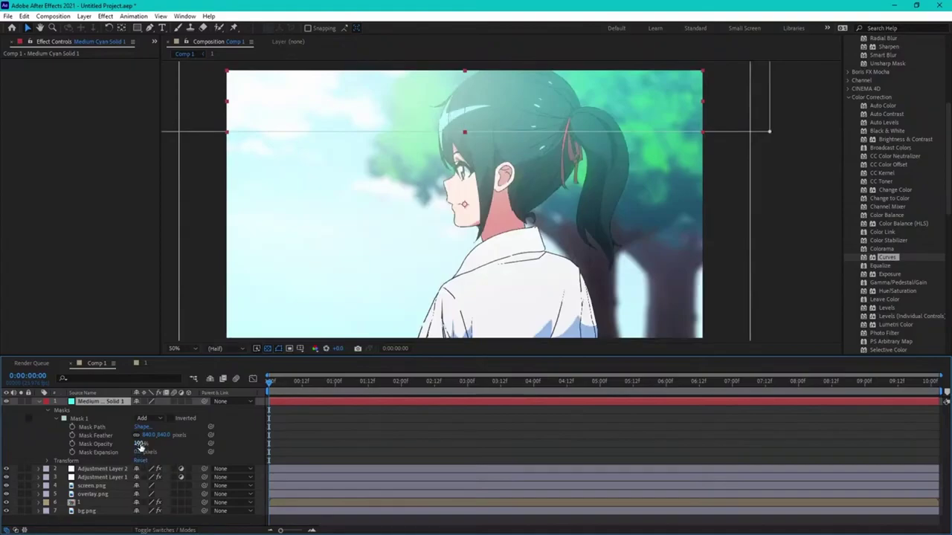
# Step: Lower the cyan solid's Mask Opacity to about 28%, check the result over the image, and collapse the layer's properties
pyautogui.moveTo(139, 445); pyautogui.dragTo(108, 449)
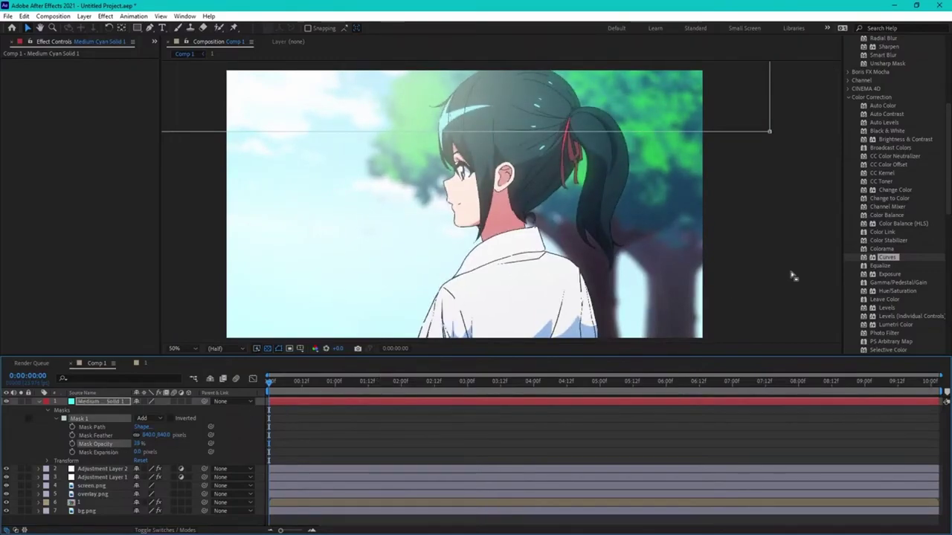
pyautogui.click(833, 289)
pyautogui.click(833, 289)
pyautogui.scroll(-1, 765, 285)
pyautogui.scroll(1, 629, 279)
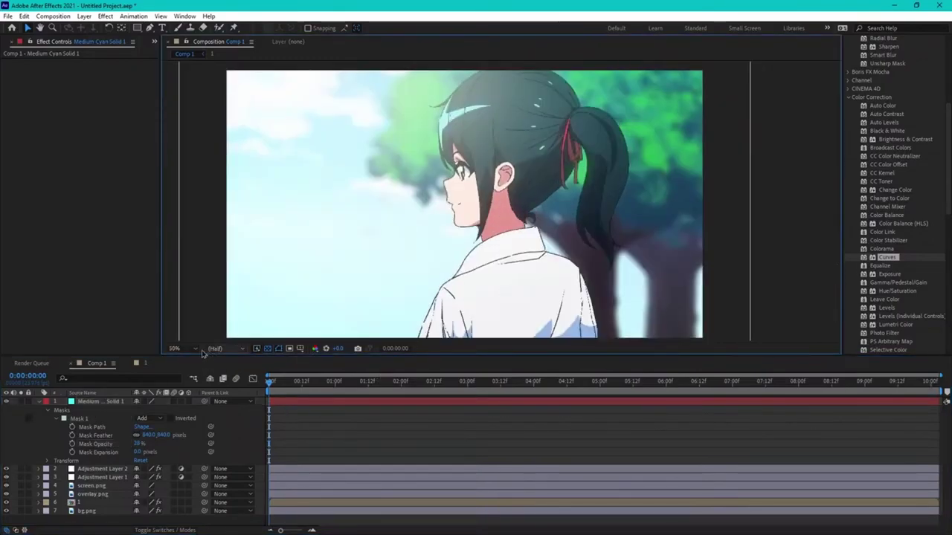
pyautogui.click(189, 349)
pyautogui.click(195, 363)
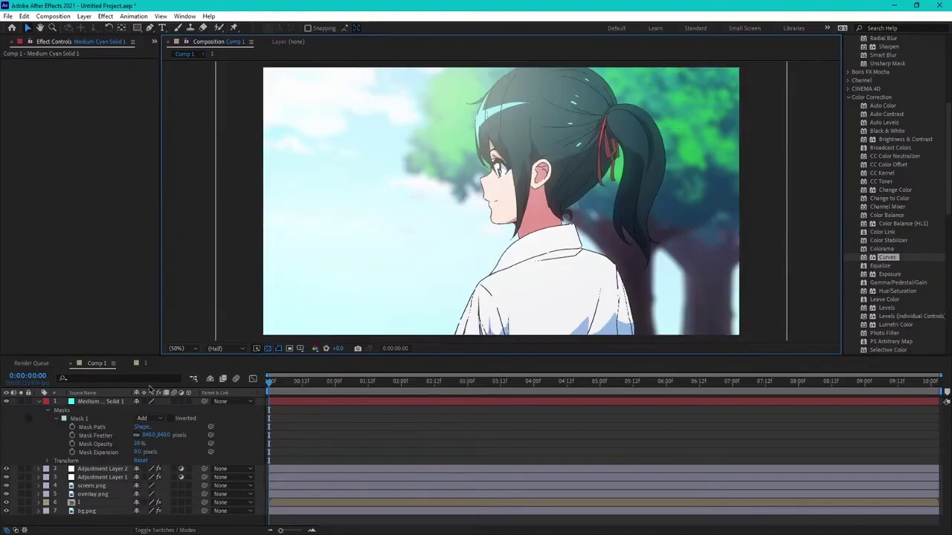
pyautogui.click(41, 402)
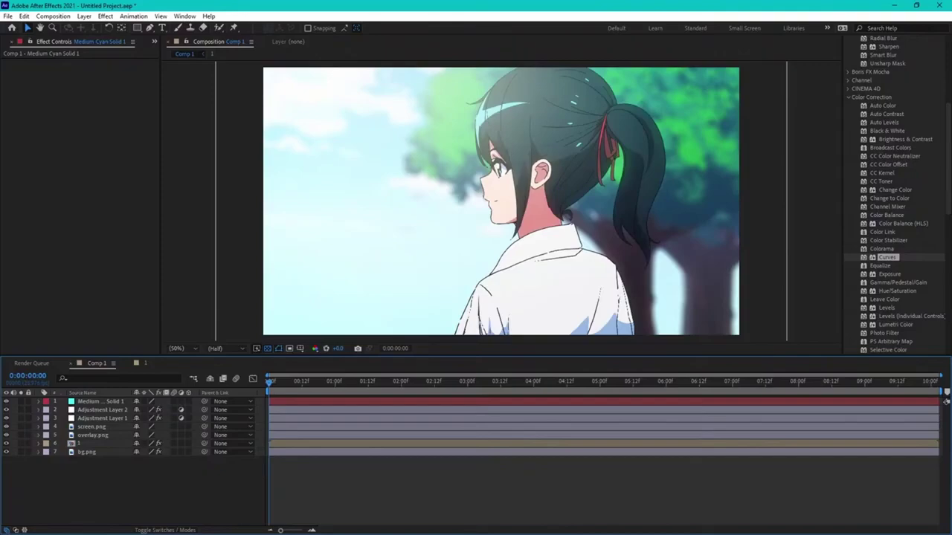
# Step: Add a two-node camera with the 50mm preset to the composition
pyautogui.rightClick(196, 476)
pyautogui.moveTo(256, 366)
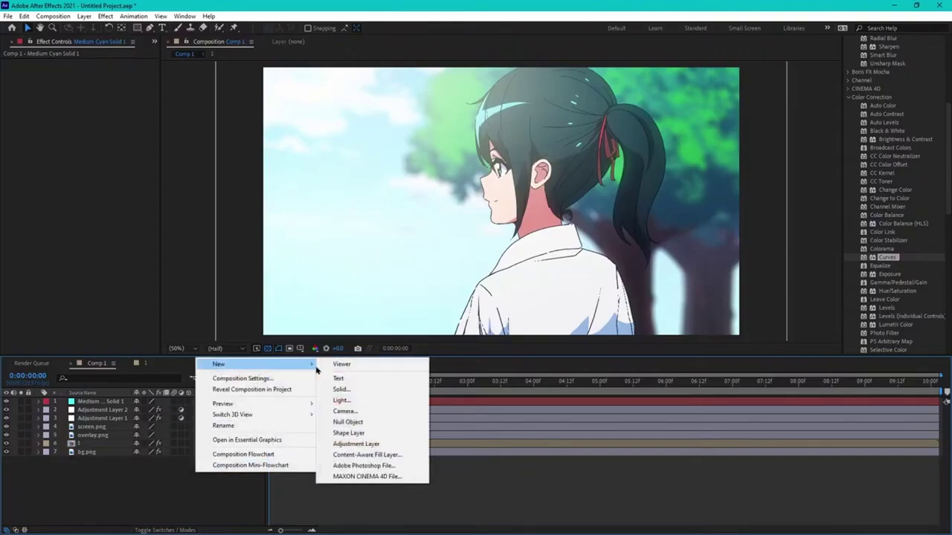
pyautogui.click(356, 412)
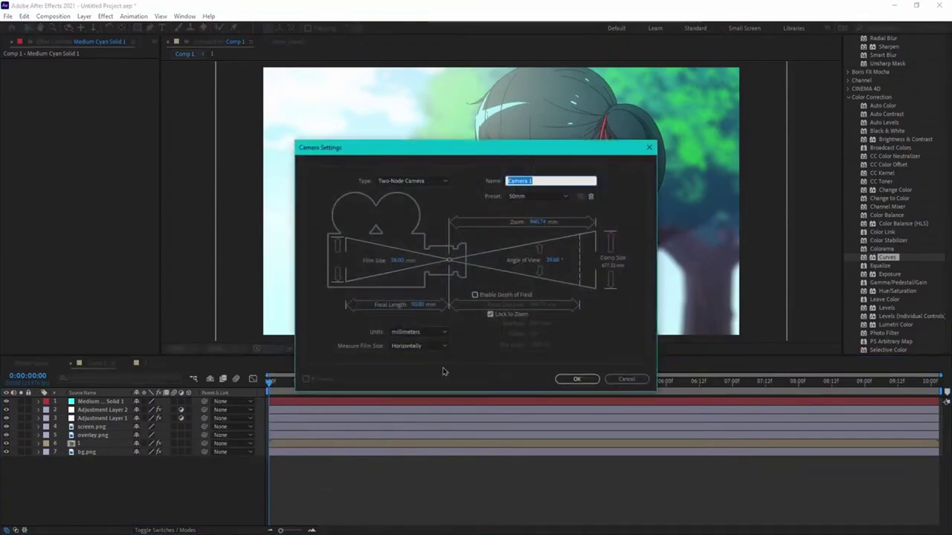
pyautogui.click(583, 381)
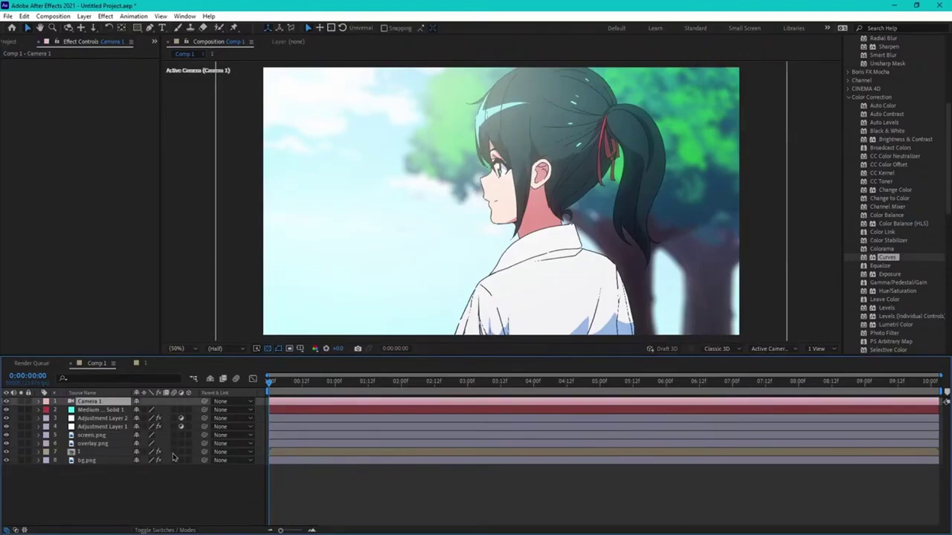
# Step: Turn the character precomp (layer 1) and bg.png into 3D layers
pyautogui.click(104, 409)
pyautogui.click(102, 427)
pyautogui.click(104, 412)
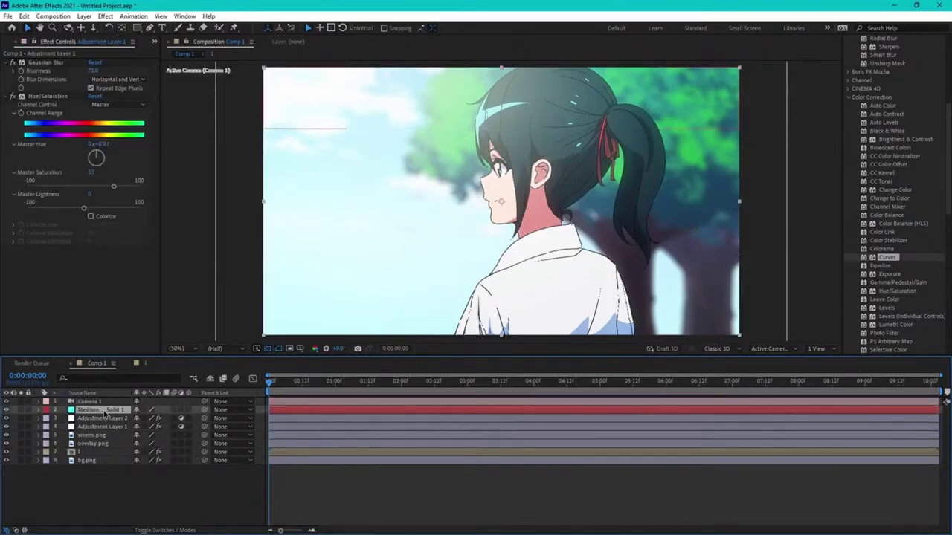
pyautogui.click(103, 435)
pyautogui.click(103, 443)
pyautogui.click(102, 452)
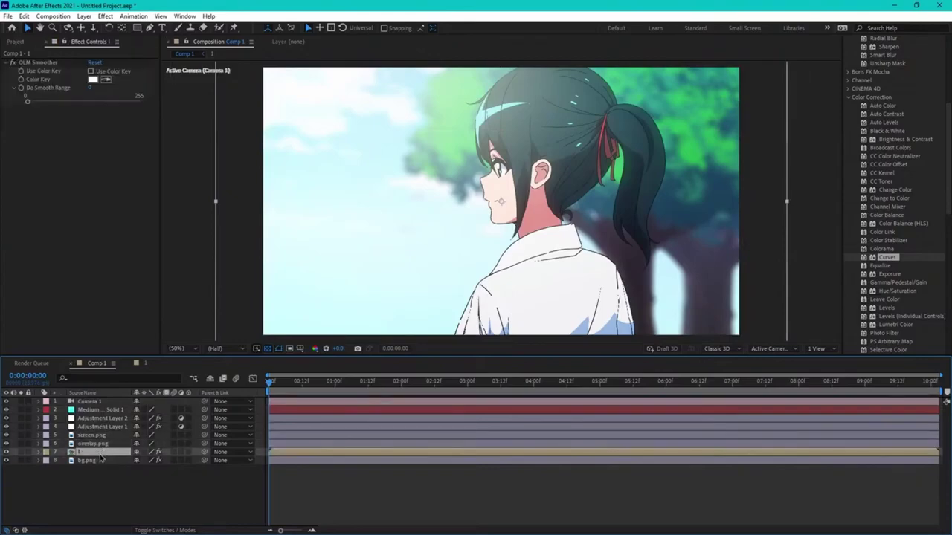
pyautogui.click(188, 452)
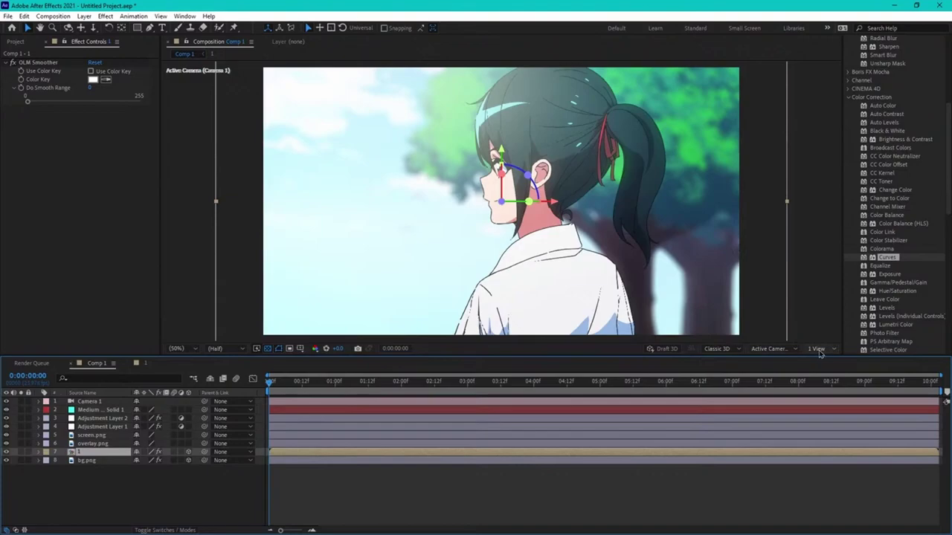
# Step: In the Top view, move bg.png back along its Z axis, well behind the character layer
pyautogui.click(778, 358)
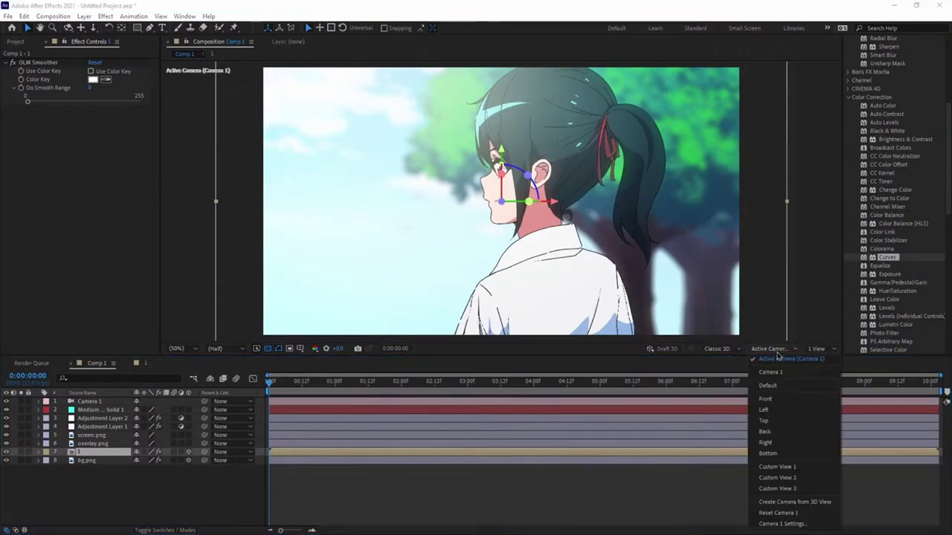
pyautogui.click(777, 421)
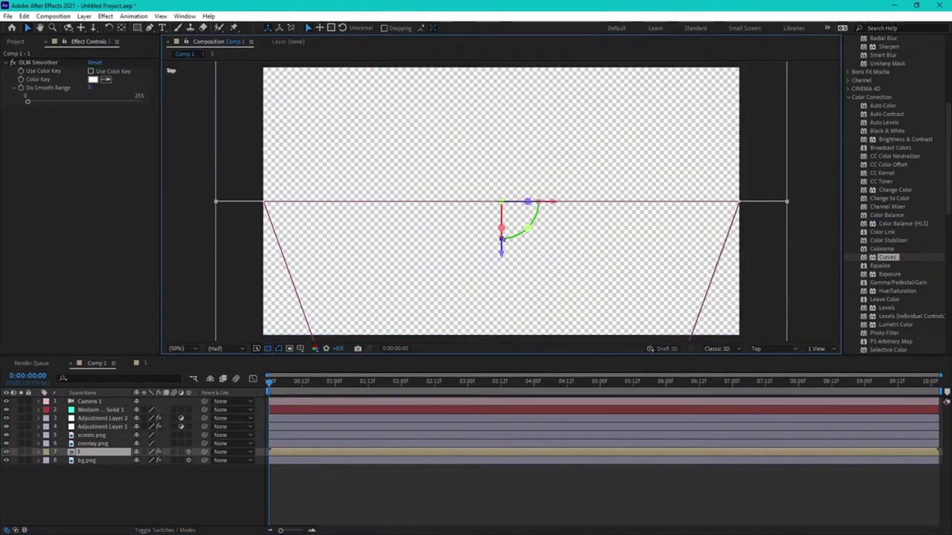
pyautogui.press(',')
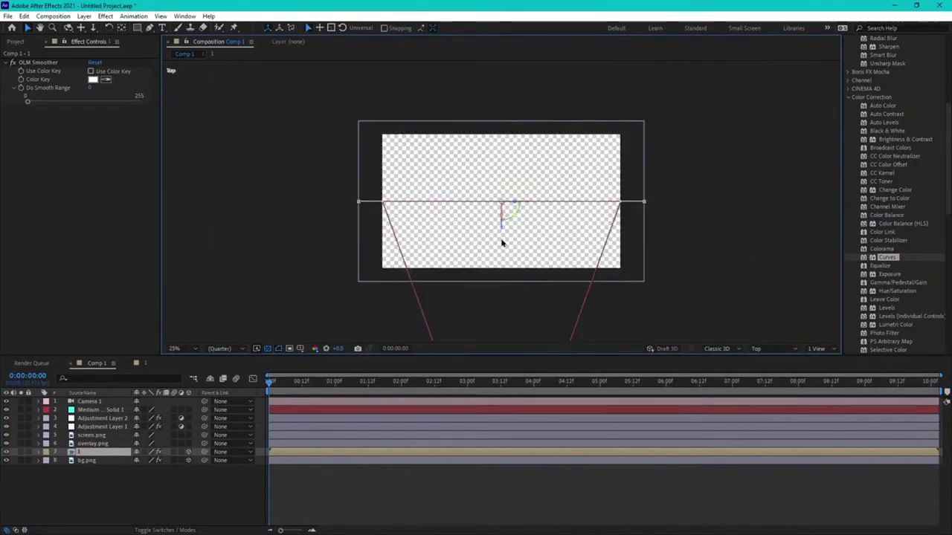
pyautogui.click(84, 462)
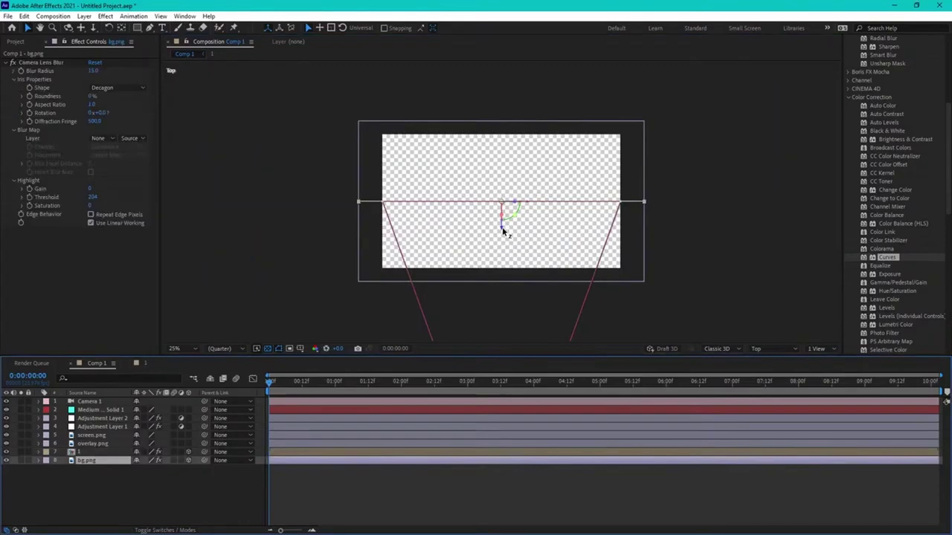
pyautogui.moveTo(505, 228); pyautogui.dragTo(510, 128)
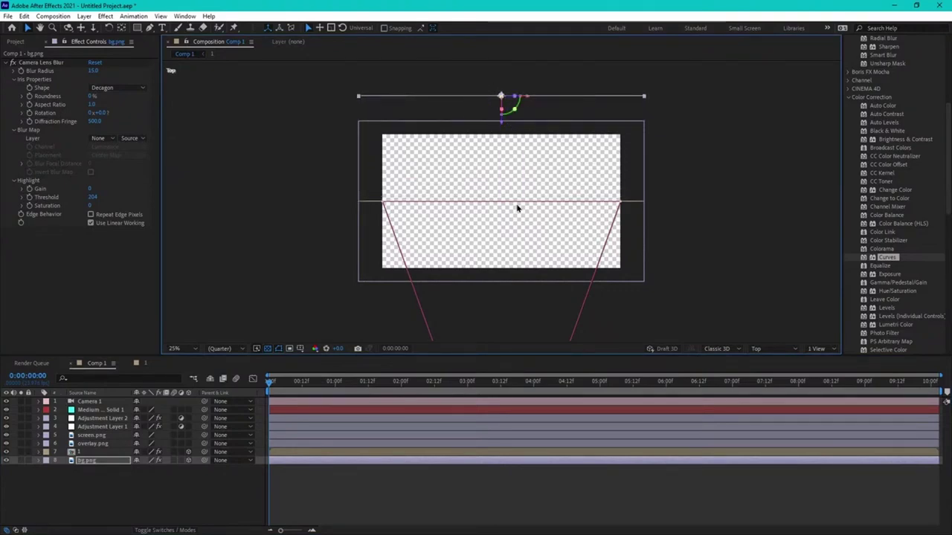
# Step: Return to the Active Camera view and scale bg.png up until it covers the whole frame
pyautogui.click(789, 348)
pyautogui.click(785, 360)
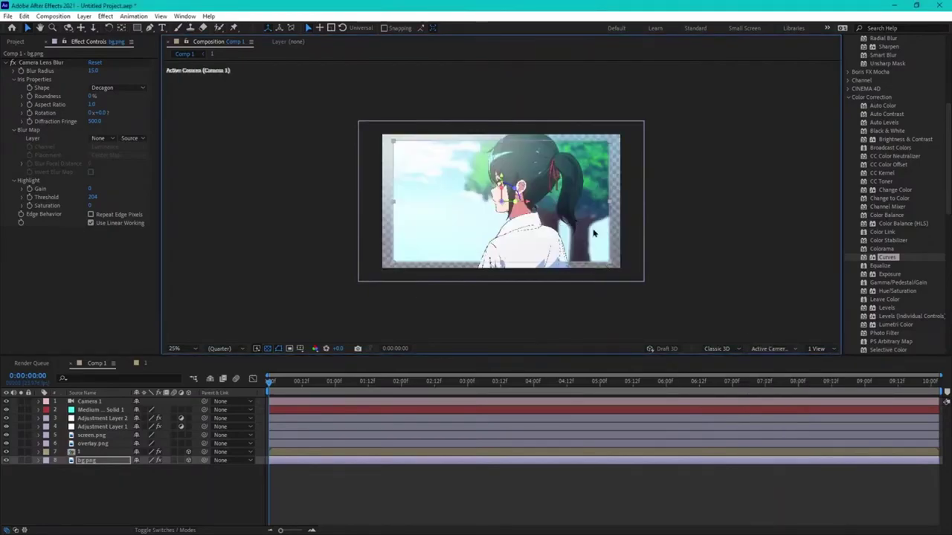
pyautogui.press('.')
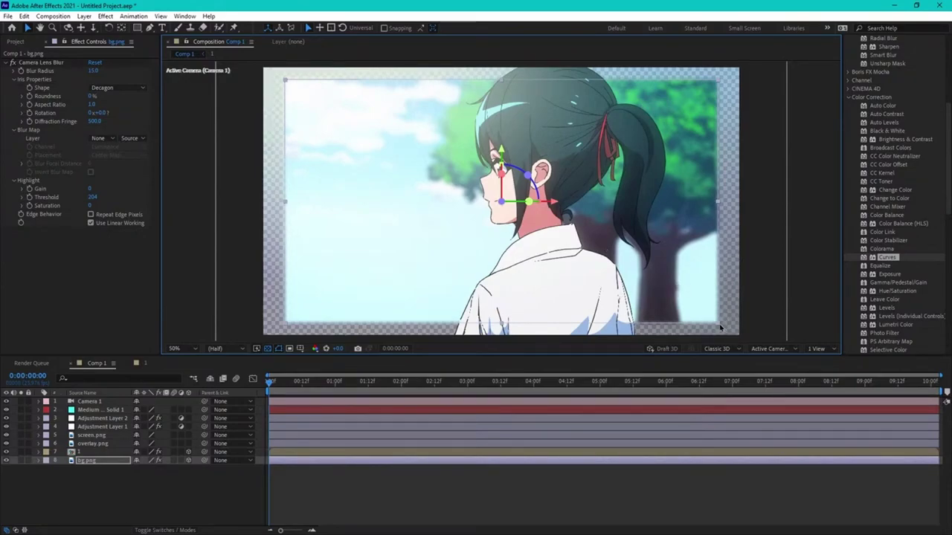
pyautogui.click(747, 342)
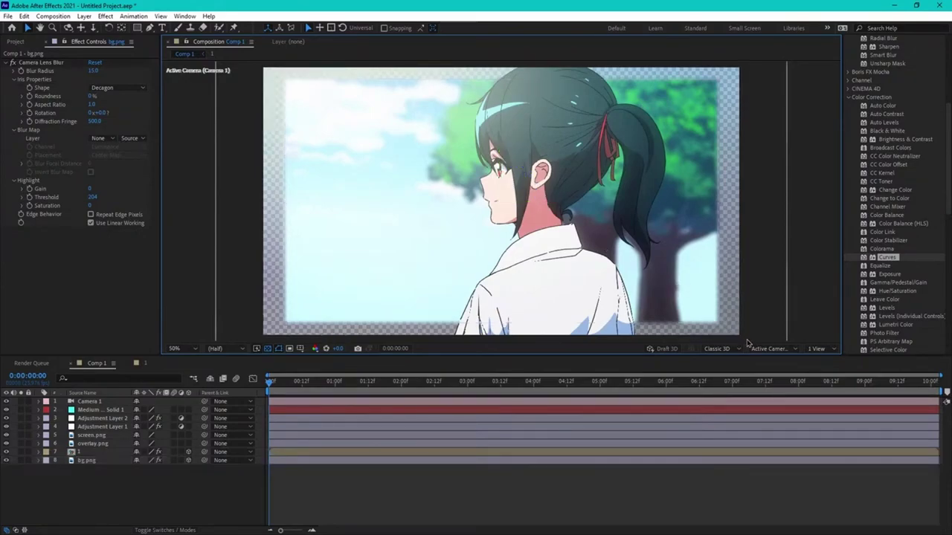
pyautogui.click(80, 459)
pyautogui.moveTo(719, 327); pyautogui.dragTo(766, 347)
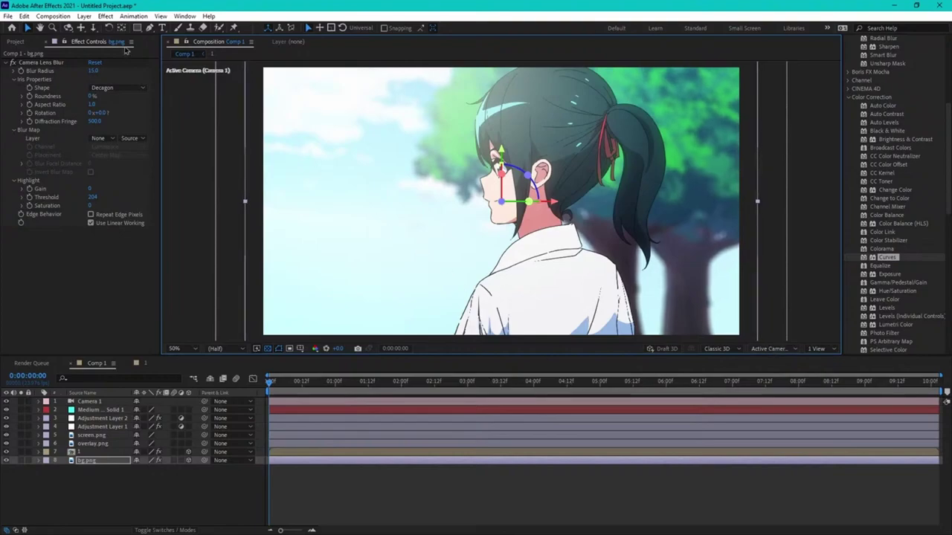
# Step: Pick the Pan camera tool and examine how the character's neck and hair edges sit against the background up close
pyautogui.click(82, 29)
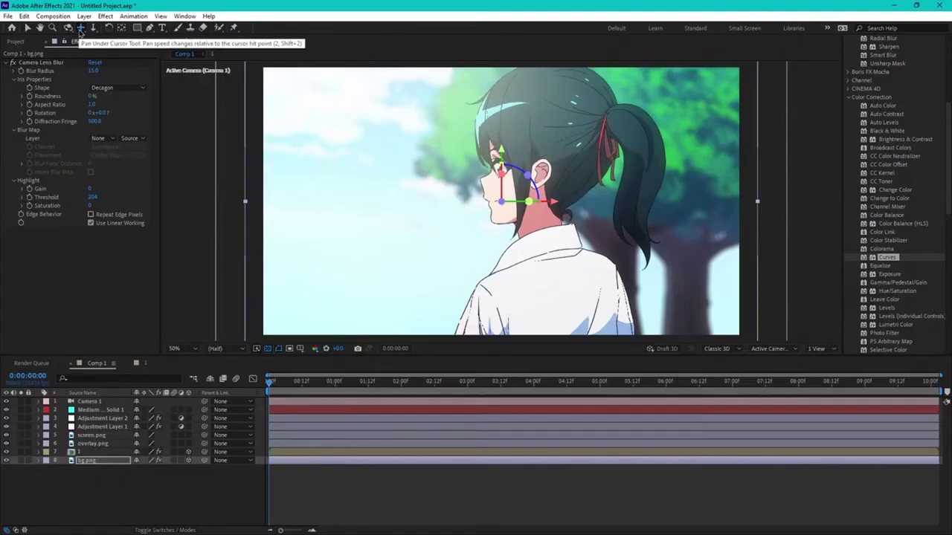
pyautogui.moveTo(541, 217); pyautogui.dragTo(549, 240)
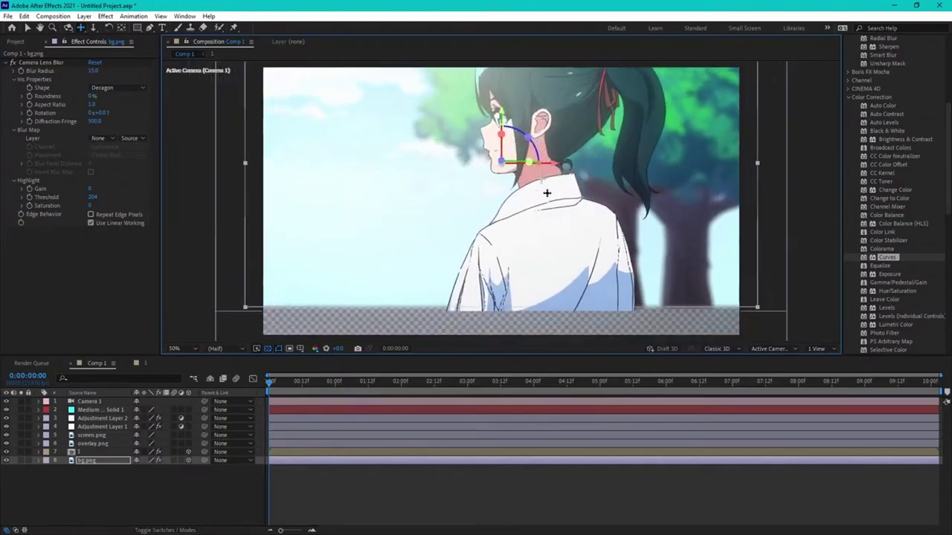
pyautogui.scroll(1, 590, 206)
pyautogui.scroll(1, 618, 223)
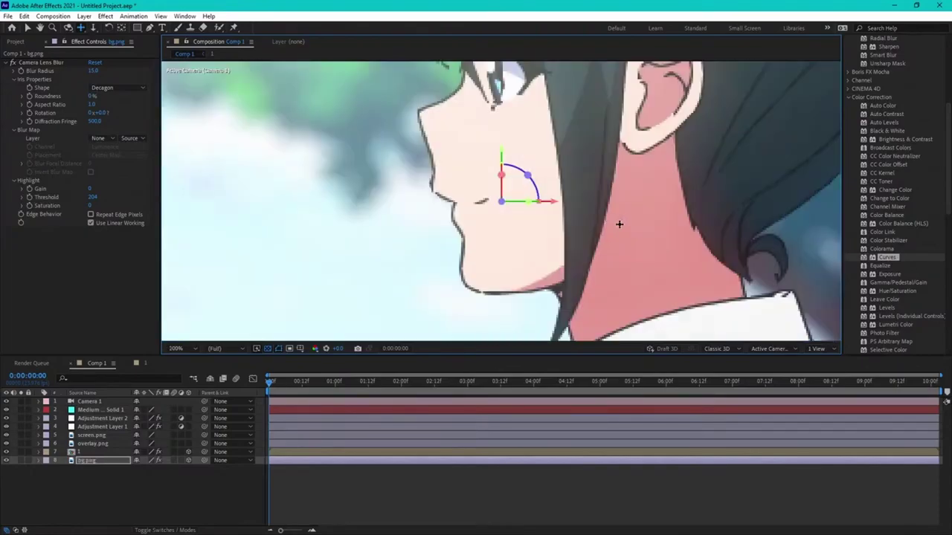
pyautogui.moveTo(735, 219); pyautogui.dragTo(471, 164)
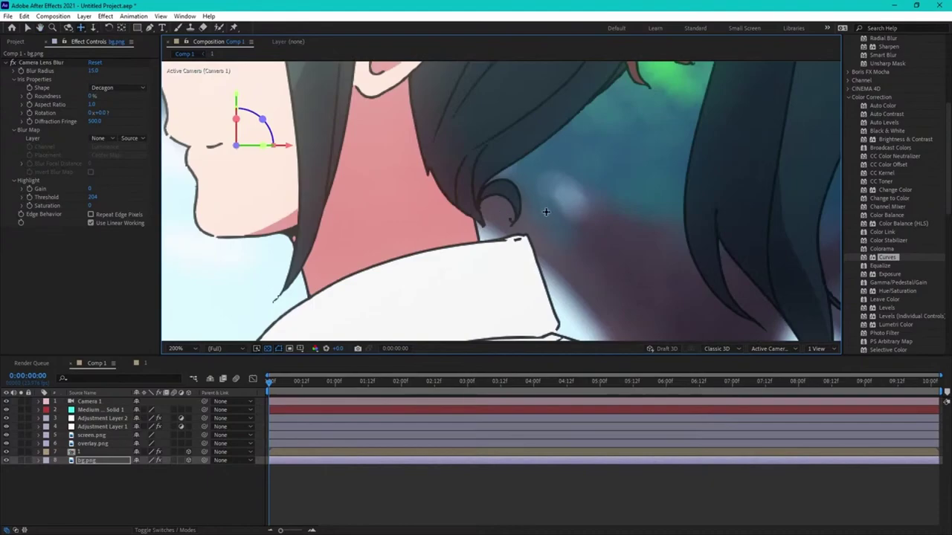
pyautogui.moveTo(545, 212); pyautogui.dragTo(725, 191)
pyautogui.moveTo(532, 170); pyautogui.dragTo(556, 226)
pyautogui.scroll(-2, 556, 226)
pyautogui.moveTo(549, 259); pyautogui.dragTo(534, 236)
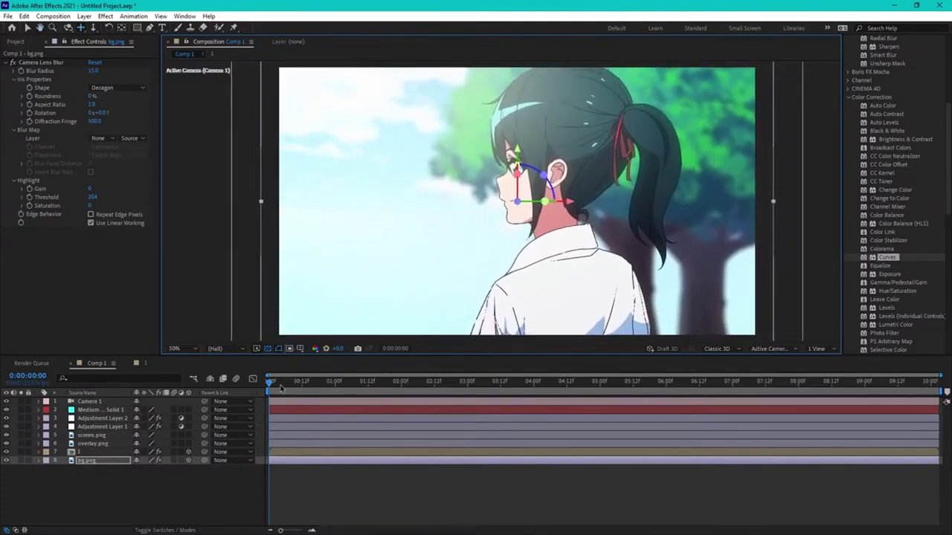
# Step: Enable keyframing for all of the camera's Transform properties at 0:00:00:00, from Point of Interest to Z Rotation
pyautogui.click(39, 402)
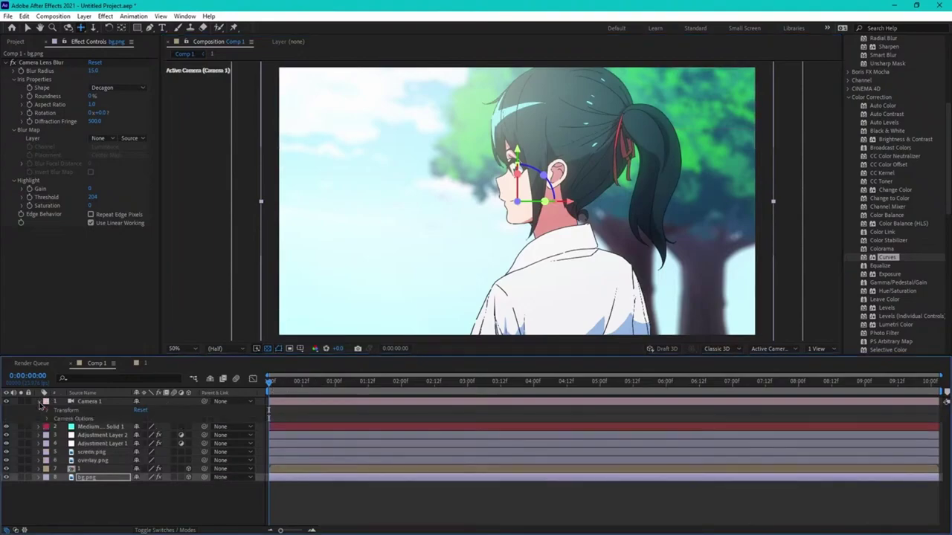
pyautogui.click(48, 410)
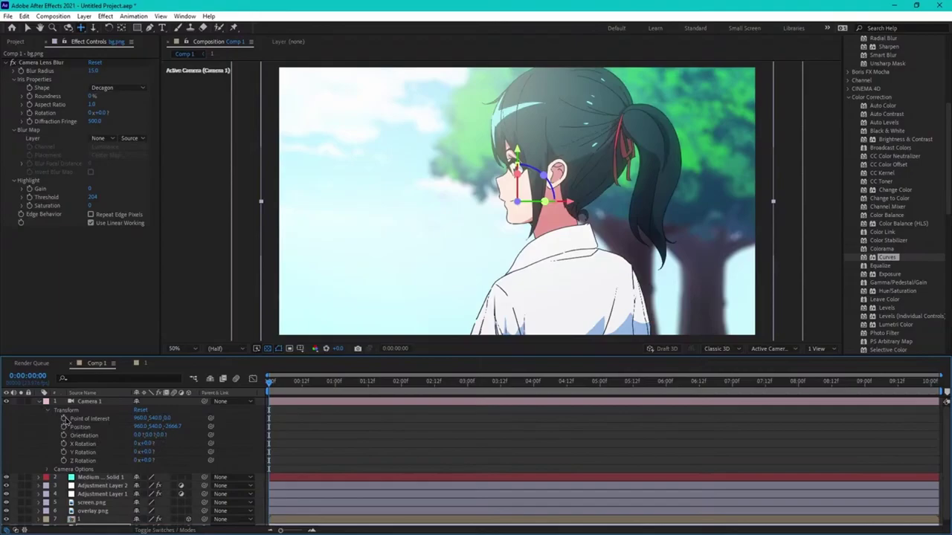
pyautogui.moveTo(64, 418); pyautogui.dragTo(65, 461)
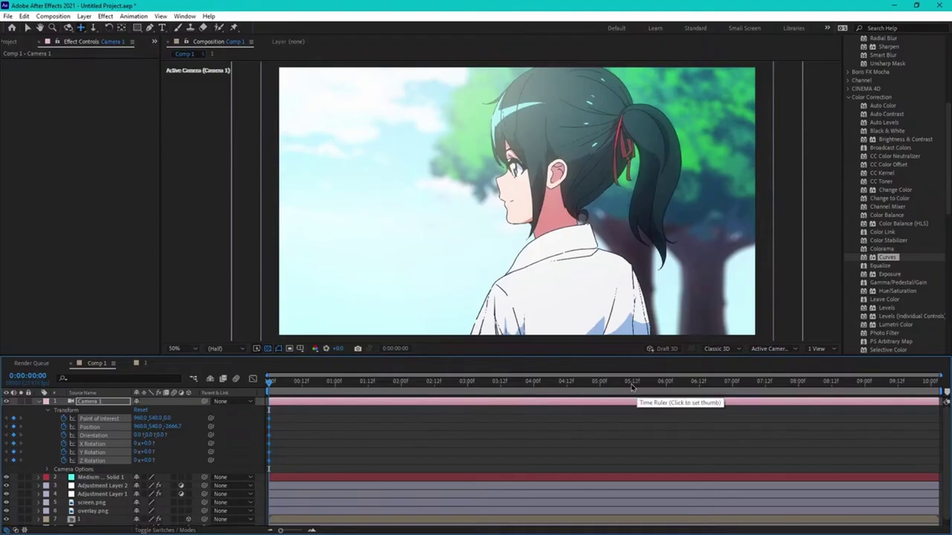
# Step: At 0:00:01:16, pan the camera sideways to an X value of about 1010 for Point of Interest and Position
pyautogui.moveTo(341, 391); pyautogui.dragTo(379, 404)
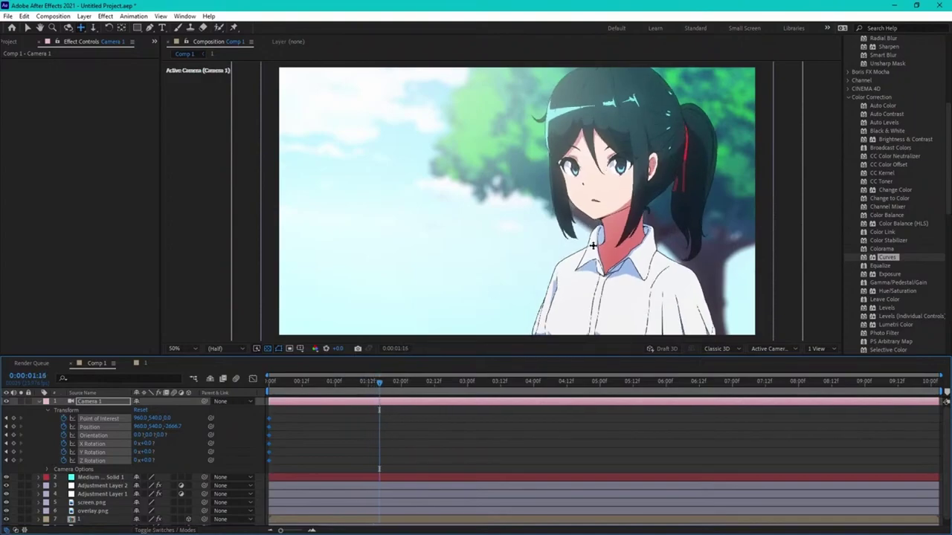
pyautogui.press('pagedown')
pyautogui.moveTo(592, 245); pyautogui.dragTo(580, 245)
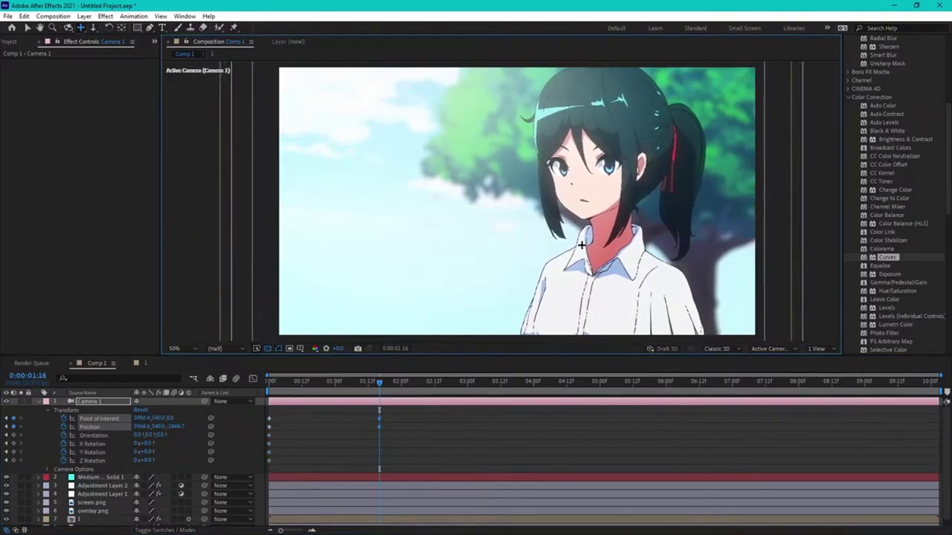
# Step: Preview the camera pan from the start and slow it by moving its end keyframes to about 0:00:02:09
pyautogui.moveTo(362, 385); pyautogui.dragTo(212, 394)
pyautogui.press('space')
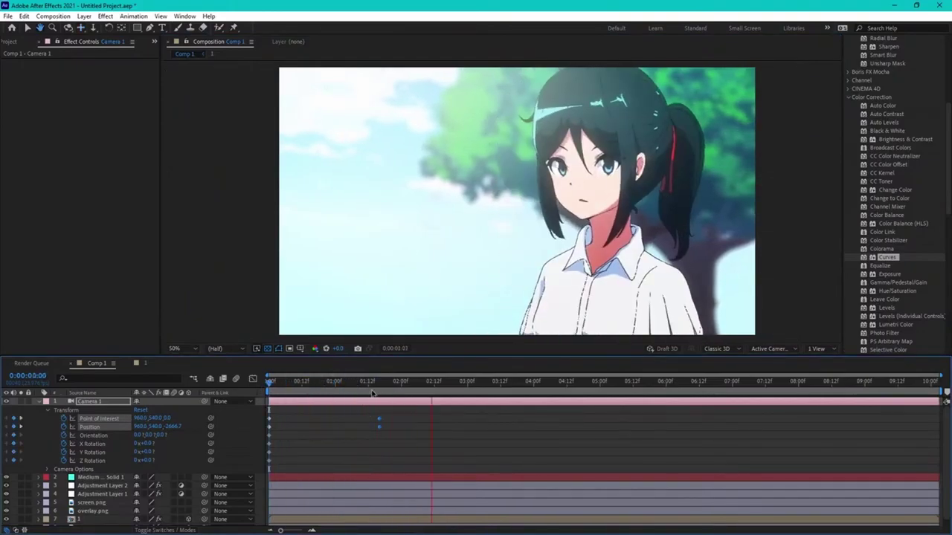
pyautogui.press('space')
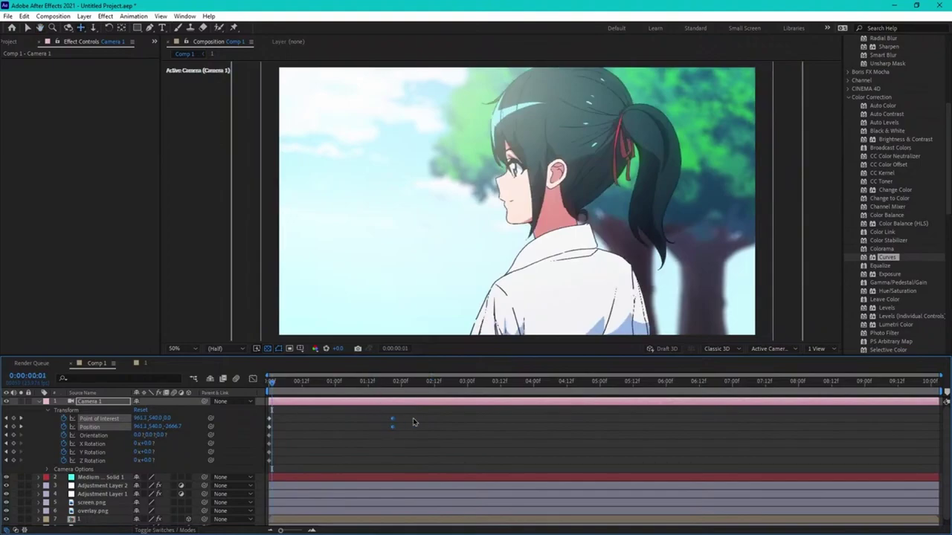
pyautogui.moveTo(414, 419); pyautogui.dragTo(426, 421)
# Step: Play back the slowed camera pan and scrub the timeline to 0:00:09:11 to check the rest of the cut
pyautogui.press('space')
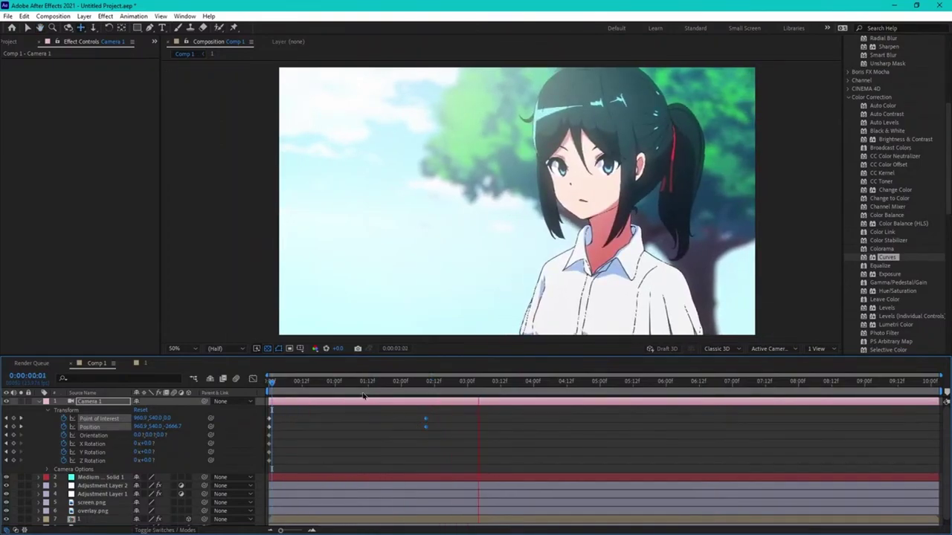
pyautogui.press('space')
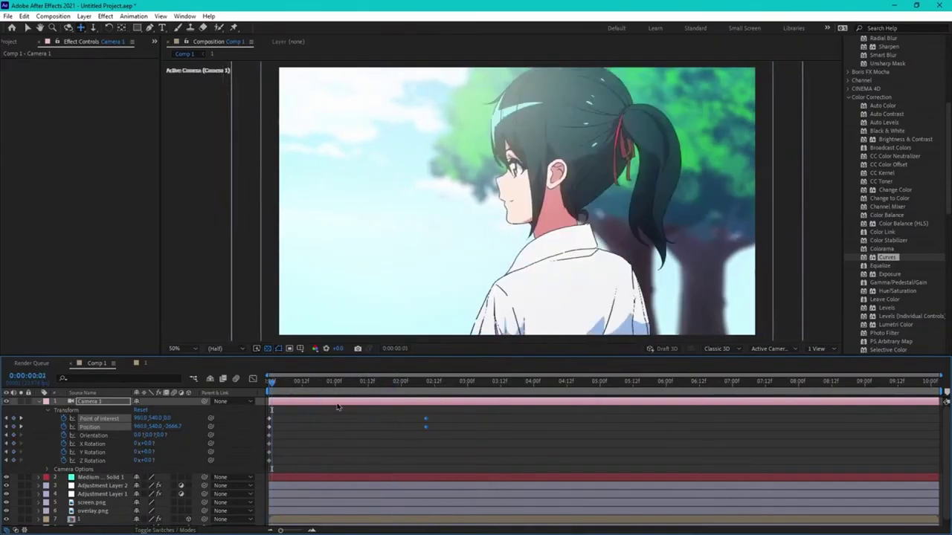
pyautogui.press('space')
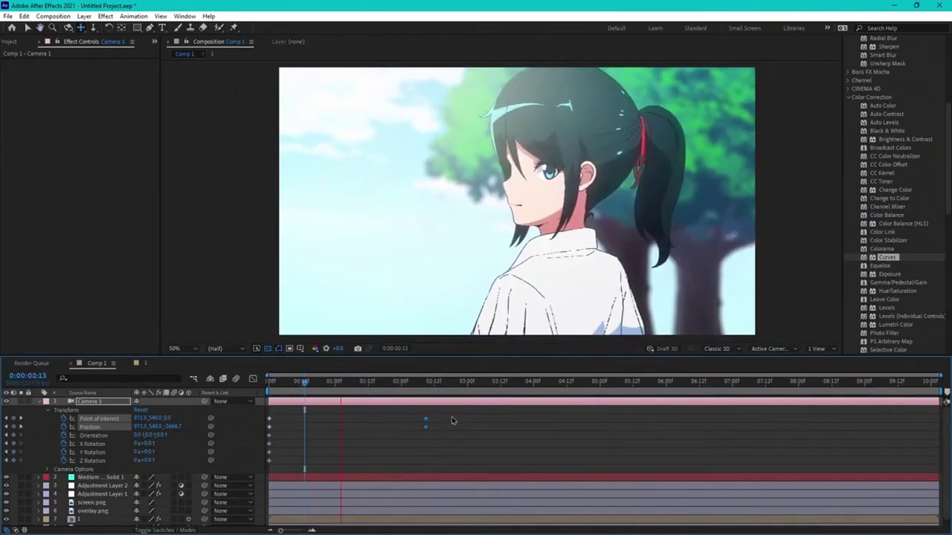
pyautogui.press('space')
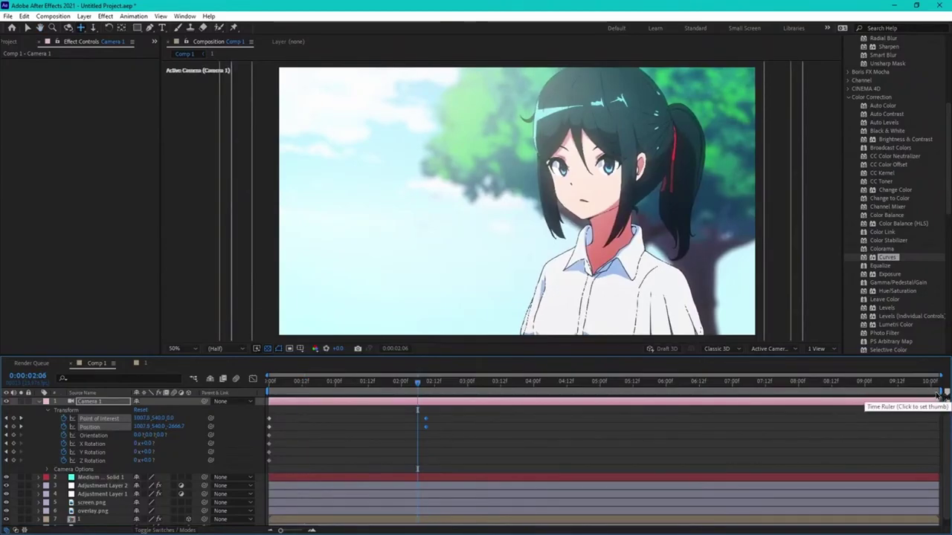
pyautogui.moveTo(420, 384); pyautogui.dragTo(894, 385)
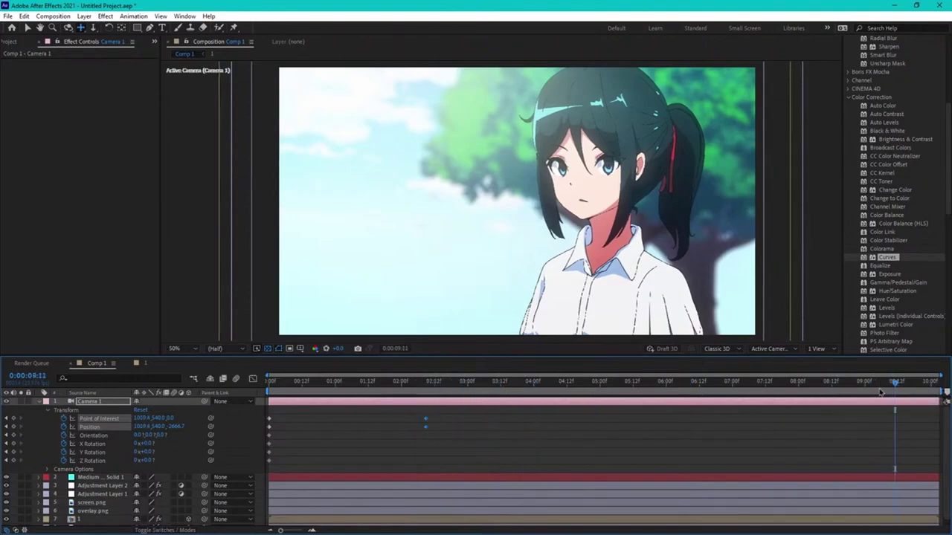
# Step: End the work area at the camera's last keyframes at 0:00:02:09 and trim the comp to the work area
pyautogui.click(411, 385)
pyautogui.moveTo(402, 393); pyautogui.dragTo(426, 401)
pyautogui.moveTo(944, 392); pyautogui.dragTo(430, 394)
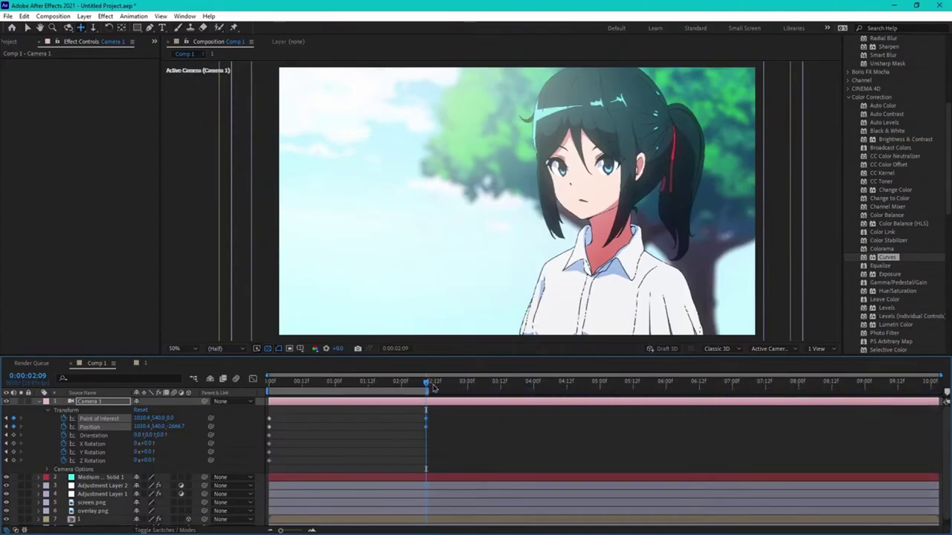
pyautogui.rightClick(421, 394)
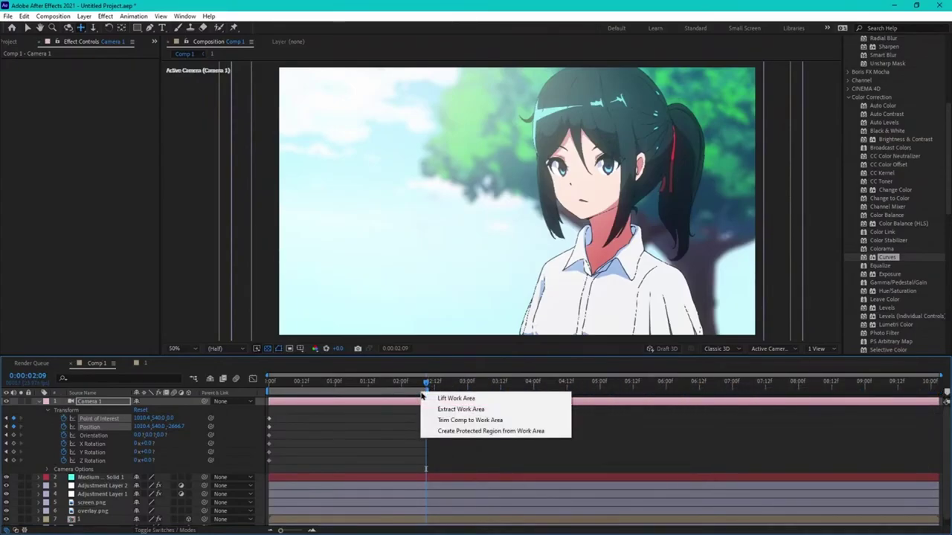
pyautogui.click(458, 426)
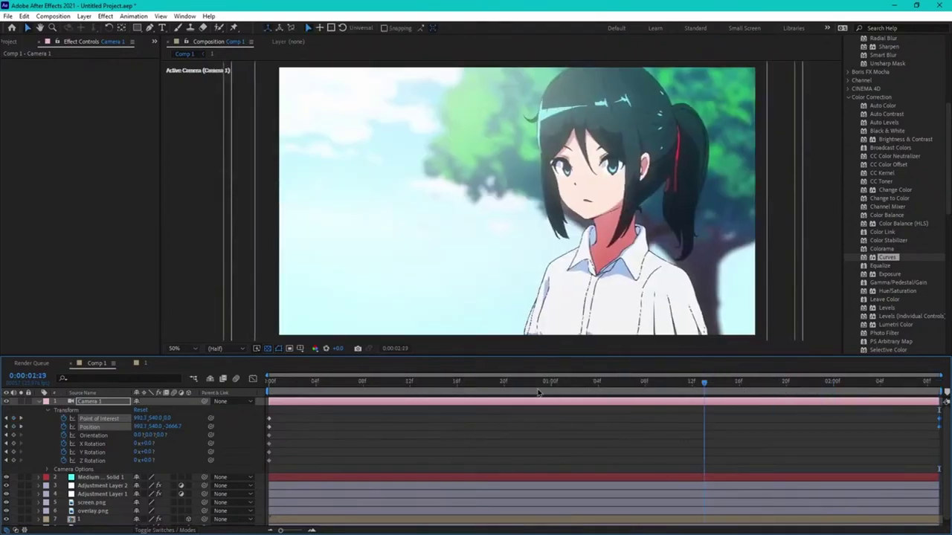
# Step: Preview the trimmed composition from its first frame and return the playhead to 0:00:00:00
pyautogui.press('Home')
pyautogui.press('space')
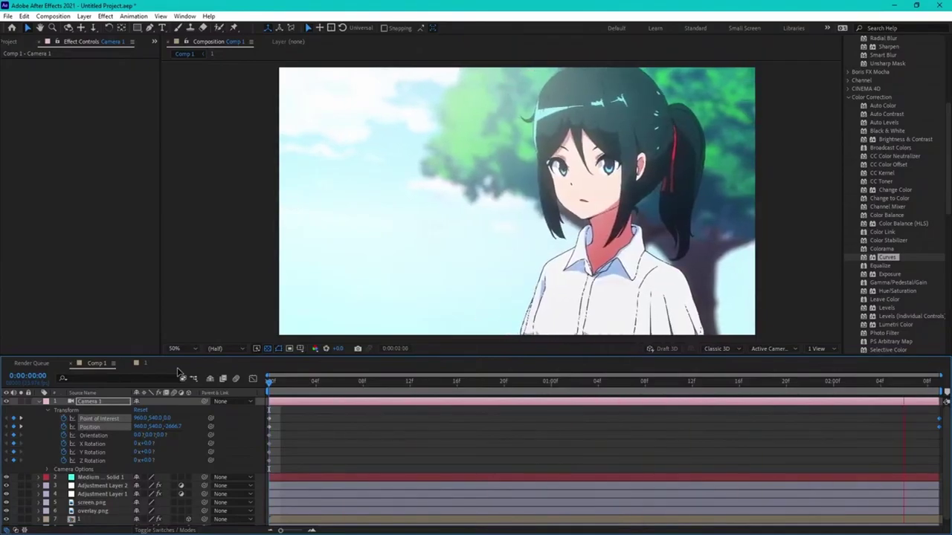
pyautogui.press('space')
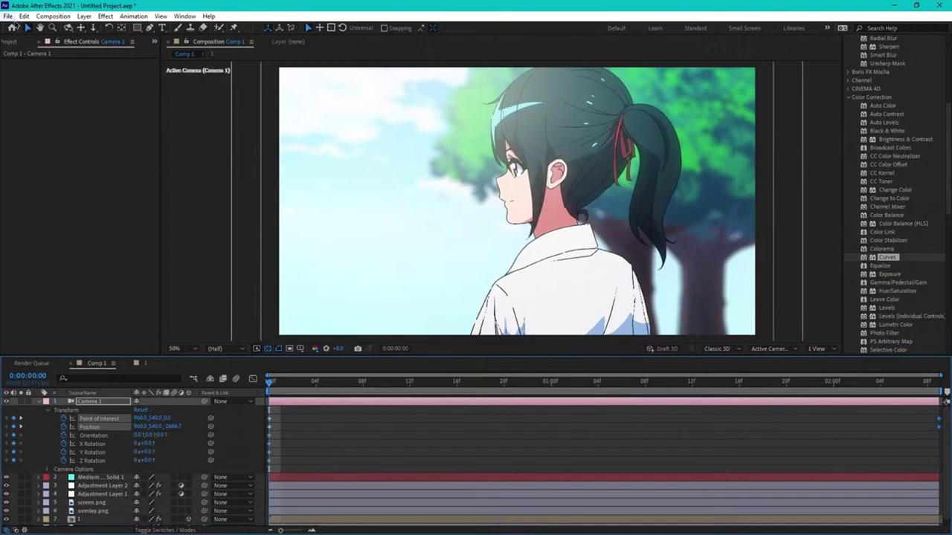
pyautogui.moveTo(597, 382); pyautogui.dragTo(254, 332)
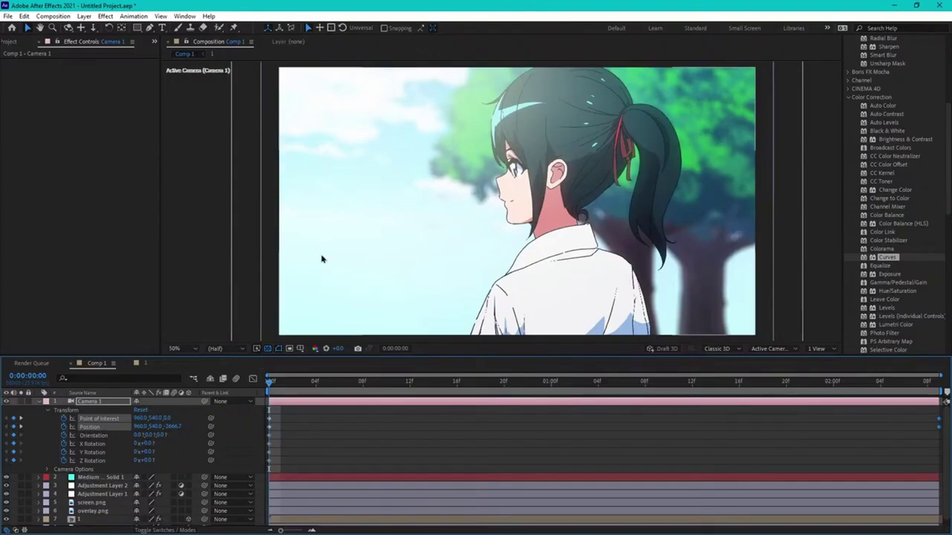
# Step: Add Comp 1 to the Render Queue
pyautogui.click(9, 18)
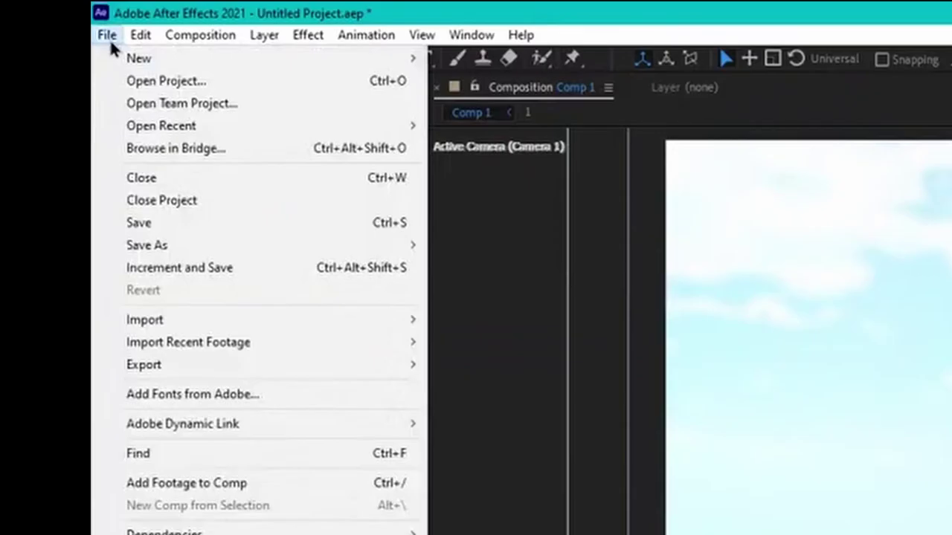
pyautogui.moveTo(144, 183)
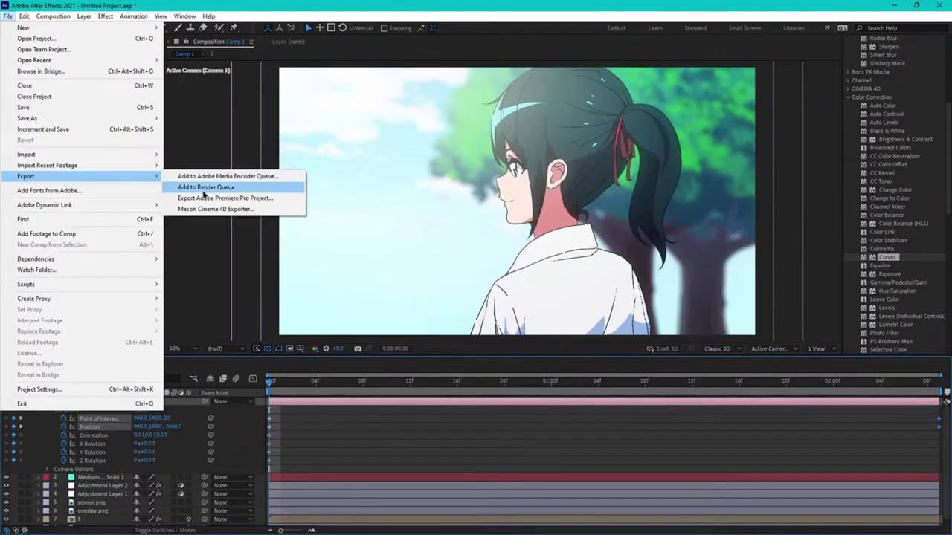
pyautogui.click(513, 388)
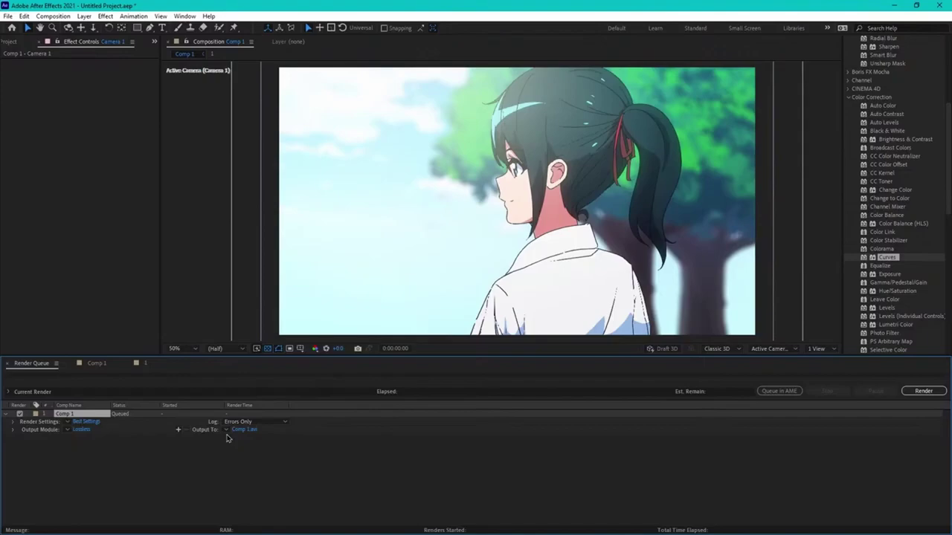
# Step: Set the output module to QuickTime format with the Apple ProRes 422 codec and Audio Output Auto
pyautogui.click(86, 431)
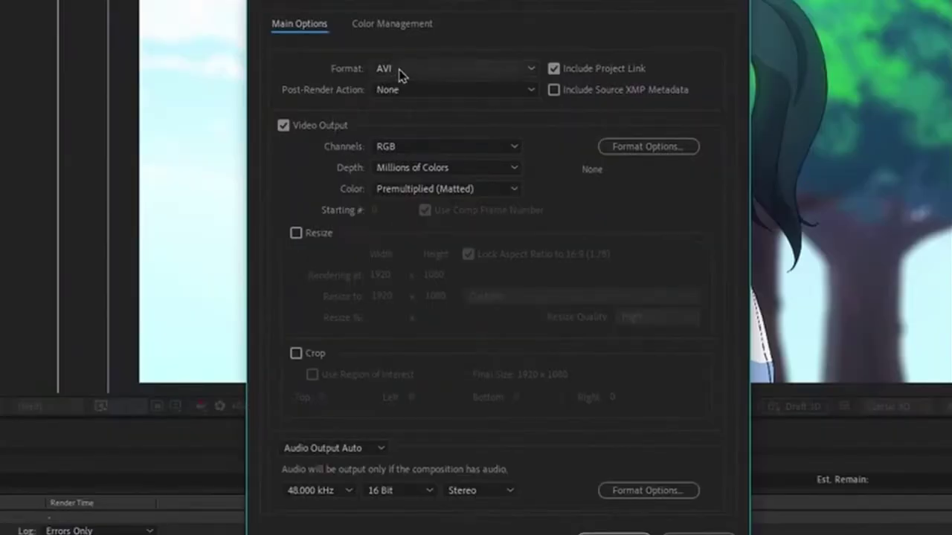
pyautogui.click(406, 75)
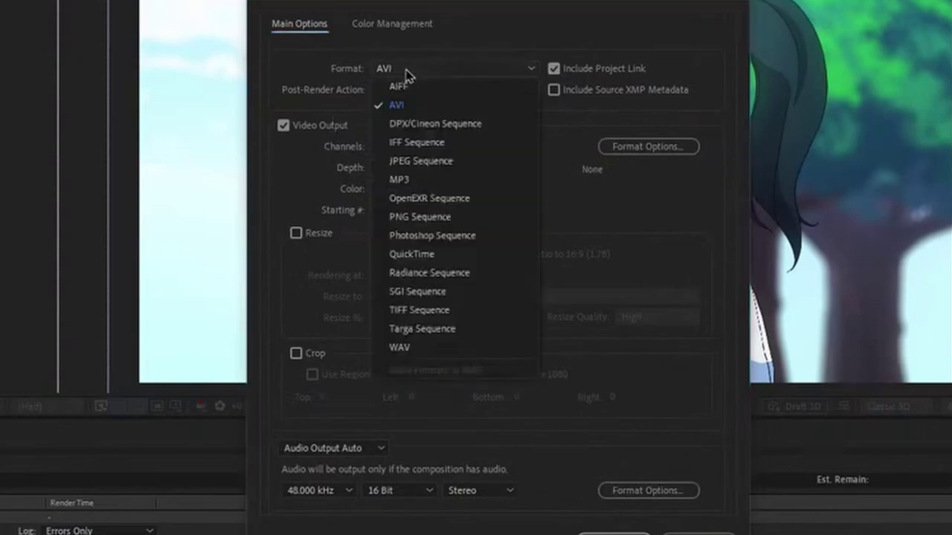
pyautogui.click(436, 258)
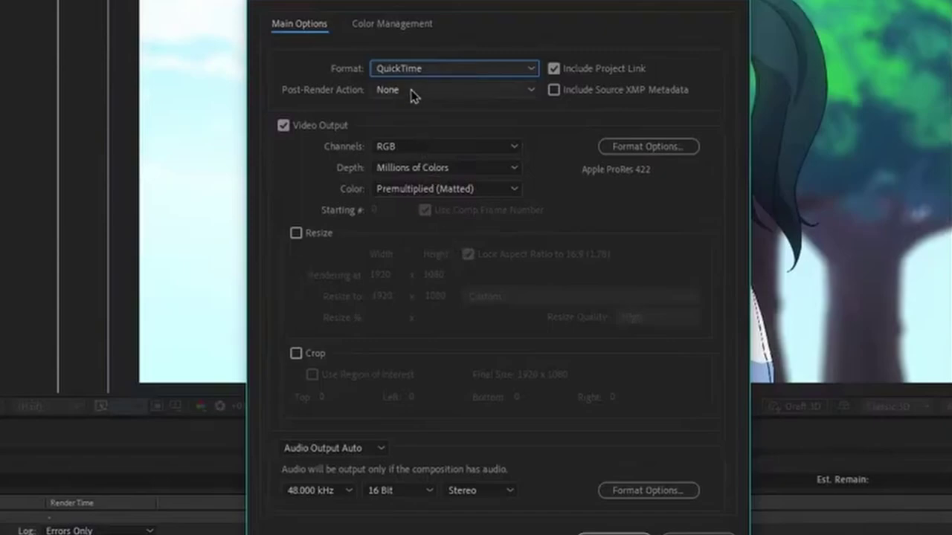
pyautogui.click(644, 149)
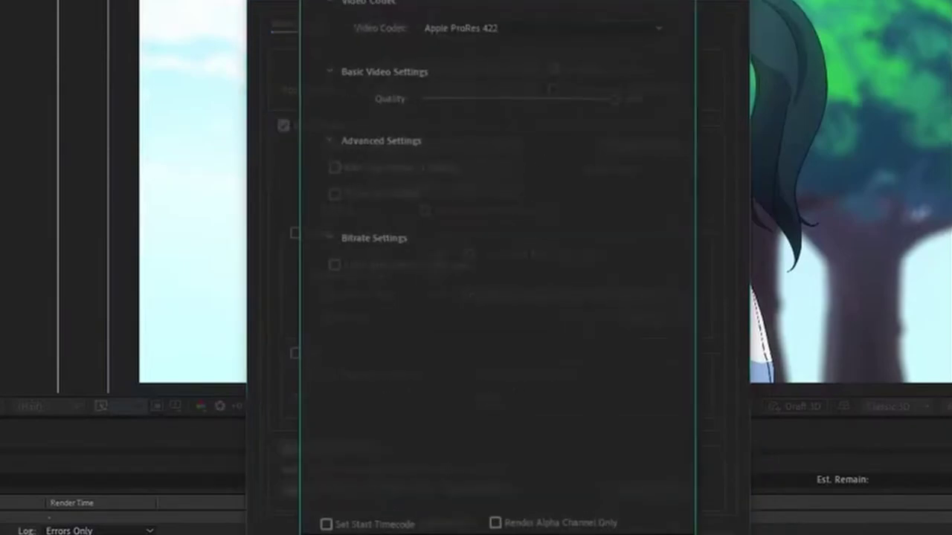
pyautogui.click(508, 30)
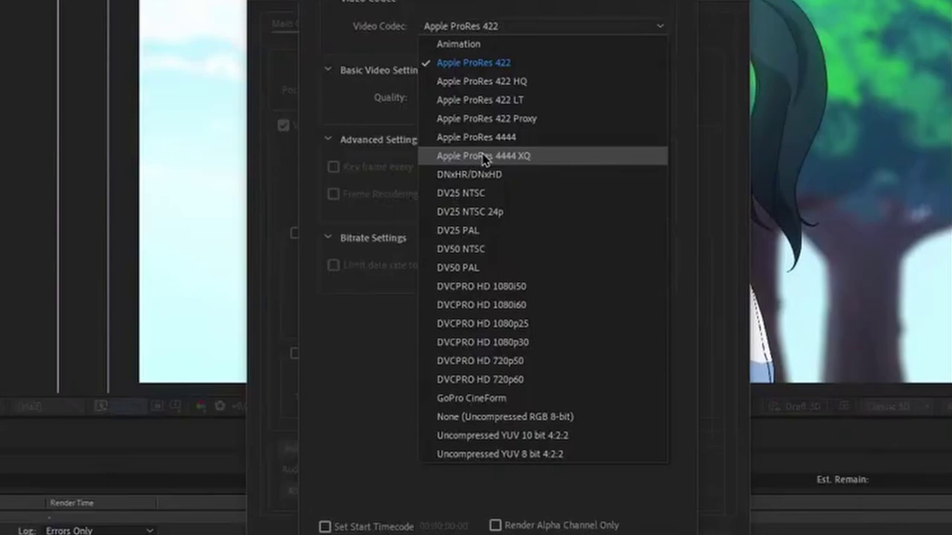
pyautogui.click(470, 64)
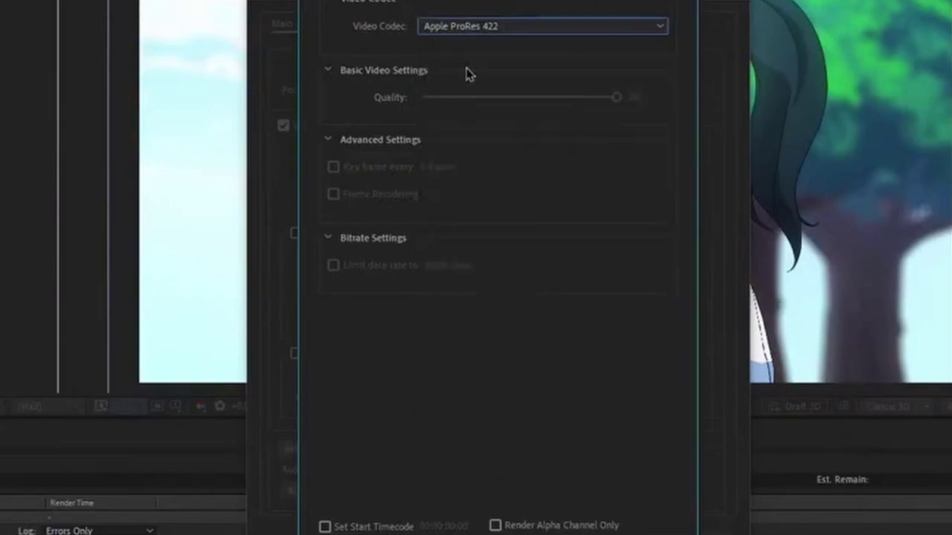
pyautogui.press('Return')
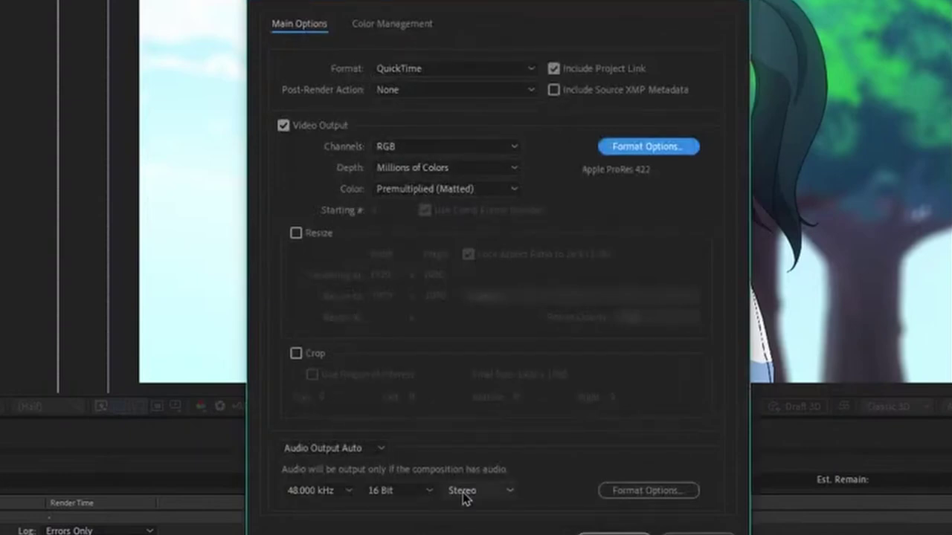
pyautogui.click(342, 449)
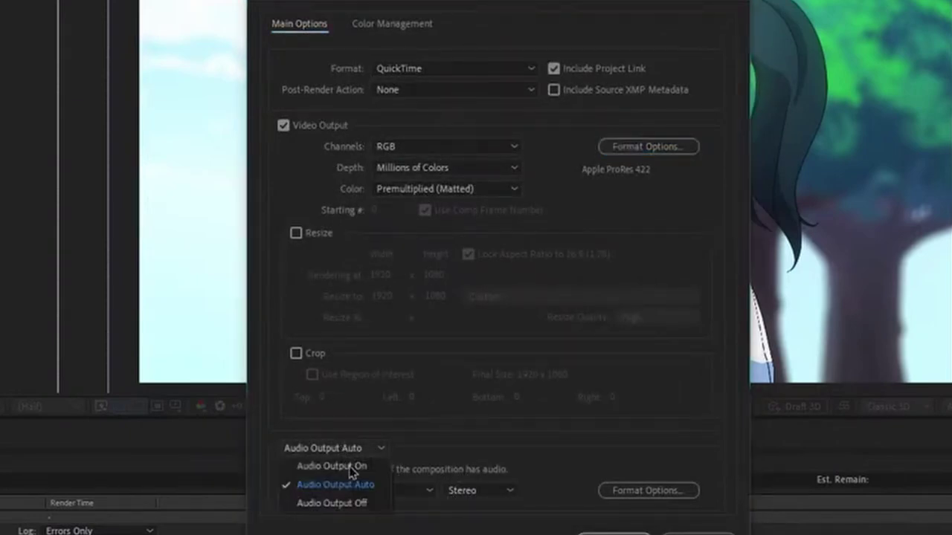
pyautogui.click(335, 485)
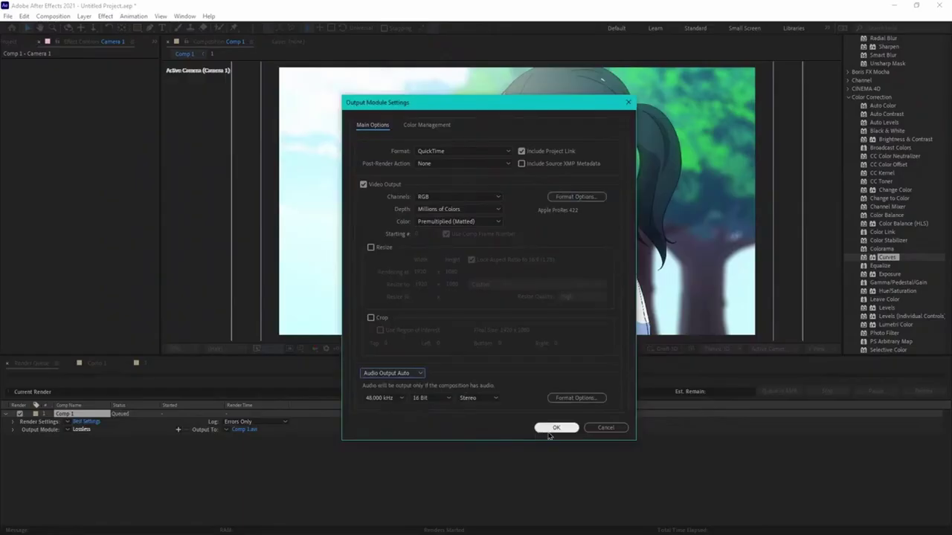
pyautogui.click(554, 430)
# Step: Name the output file with the Comp Name template, save it as Comp 1.mov on the Desktop, and render it
pyautogui.click(226, 427)
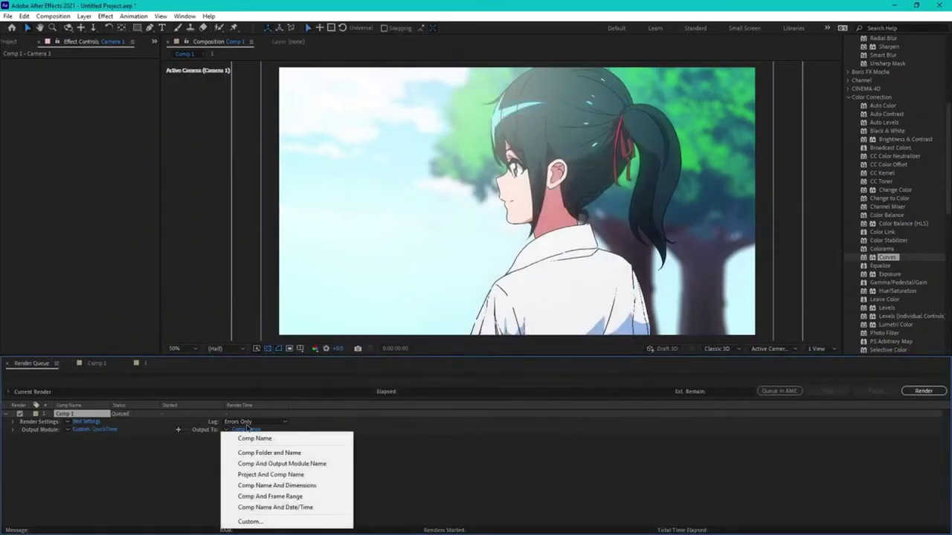
pyautogui.click(245, 436)
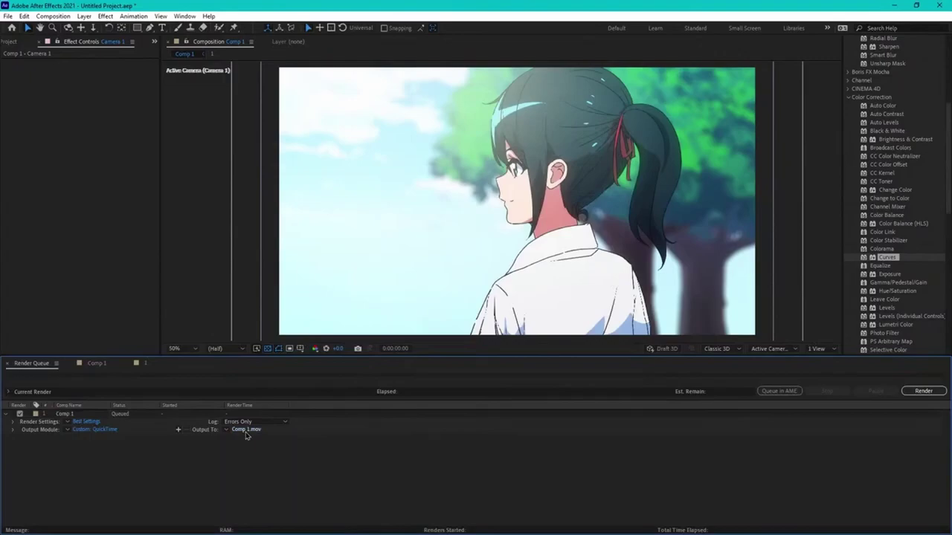
pyautogui.click(246, 432)
pyautogui.scroll(5, 102, 134)
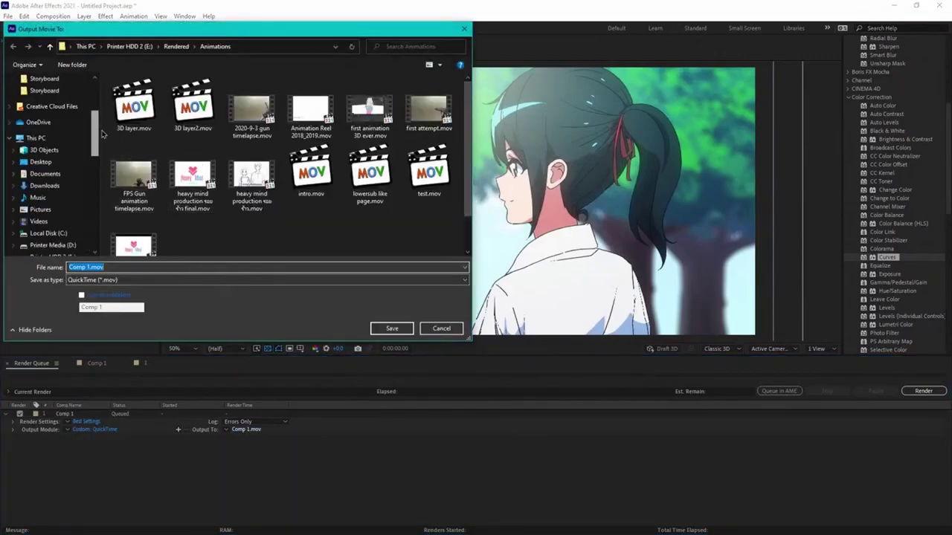
pyautogui.scroll(3, 82, 126)
pyautogui.click(44, 99)
pyautogui.click(382, 328)
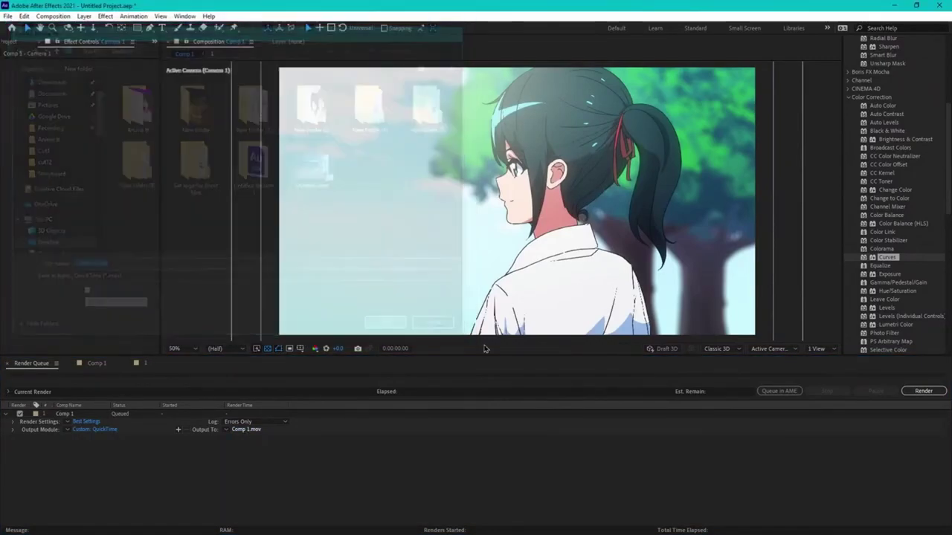
pyautogui.click(923, 390)
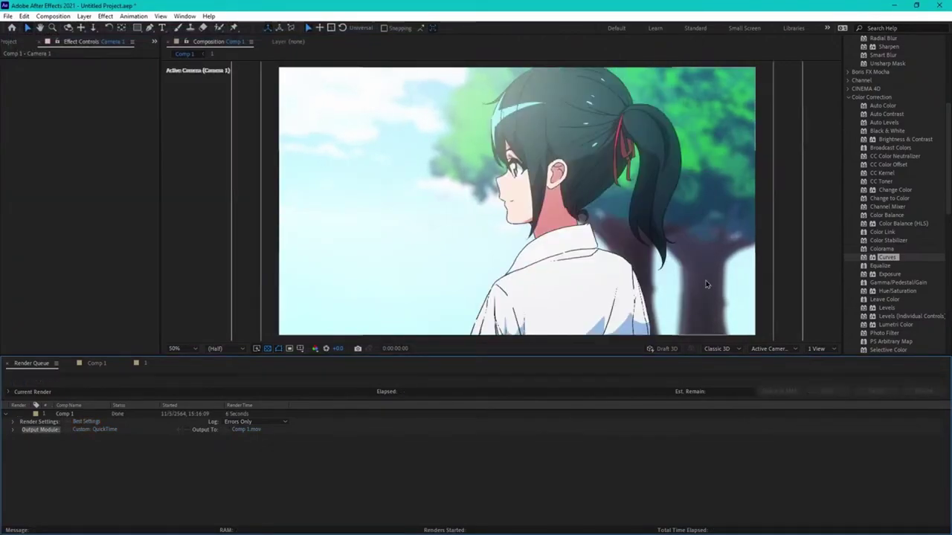
# Step: Switch to File Explorer, find the rendered Comp 1.mov on the Desktop, and play it
pyautogui.hotkey('alt', 'Tab')
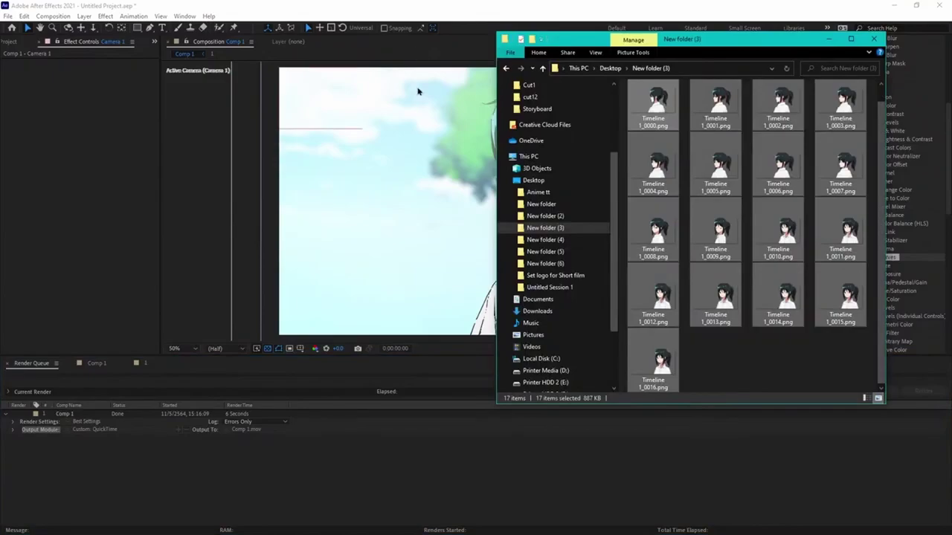
pyautogui.click(533, 180)
pyautogui.scroll(-5, 744, 238)
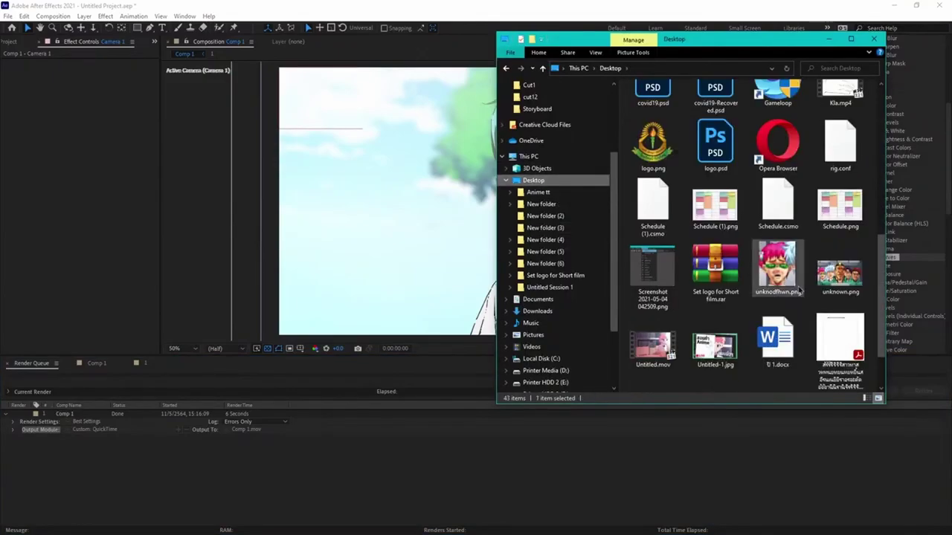
pyautogui.click(710, 330)
pyautogui.scroll(-2, 710, 330)
pyautogui.doubleClick(644, 315)
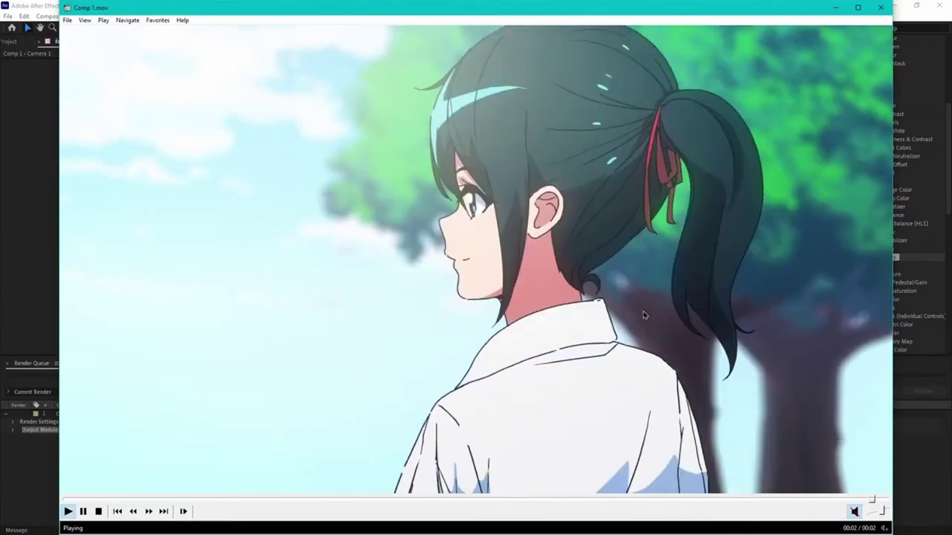